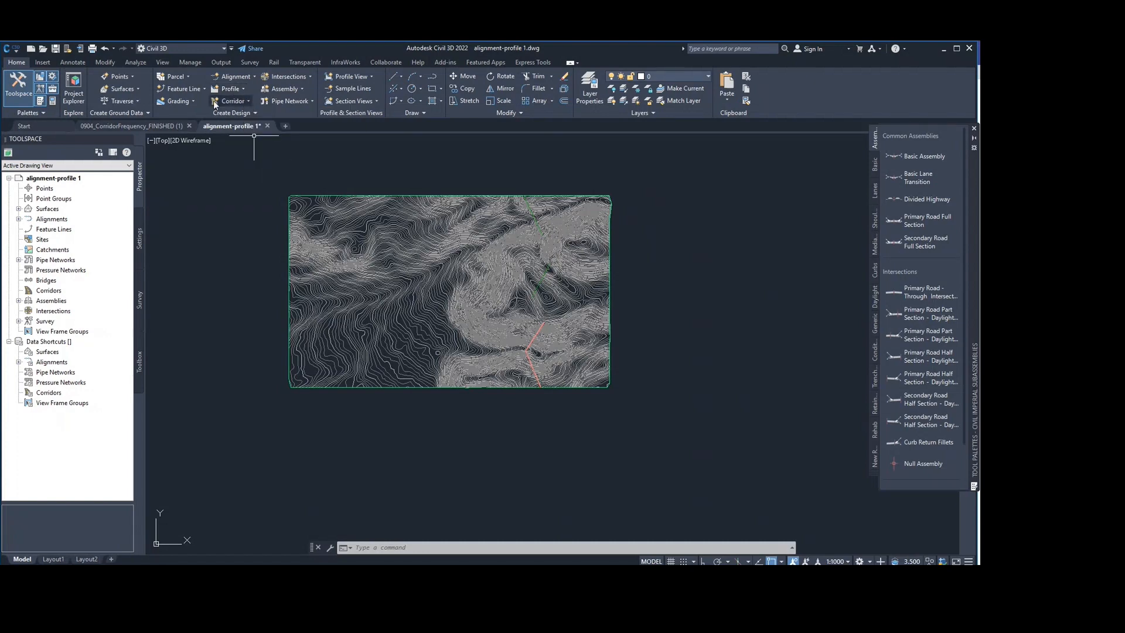
Create a centerline alignment layout with the Proposed style and the Major and Minor only label set.
click(243, 77)
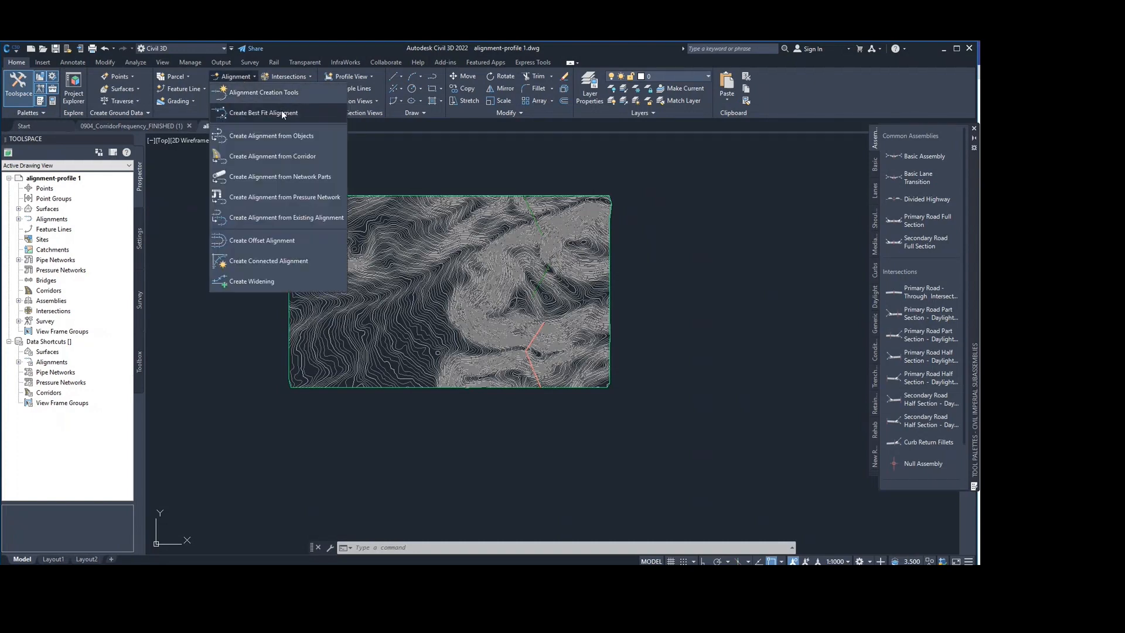
click(276, 93)
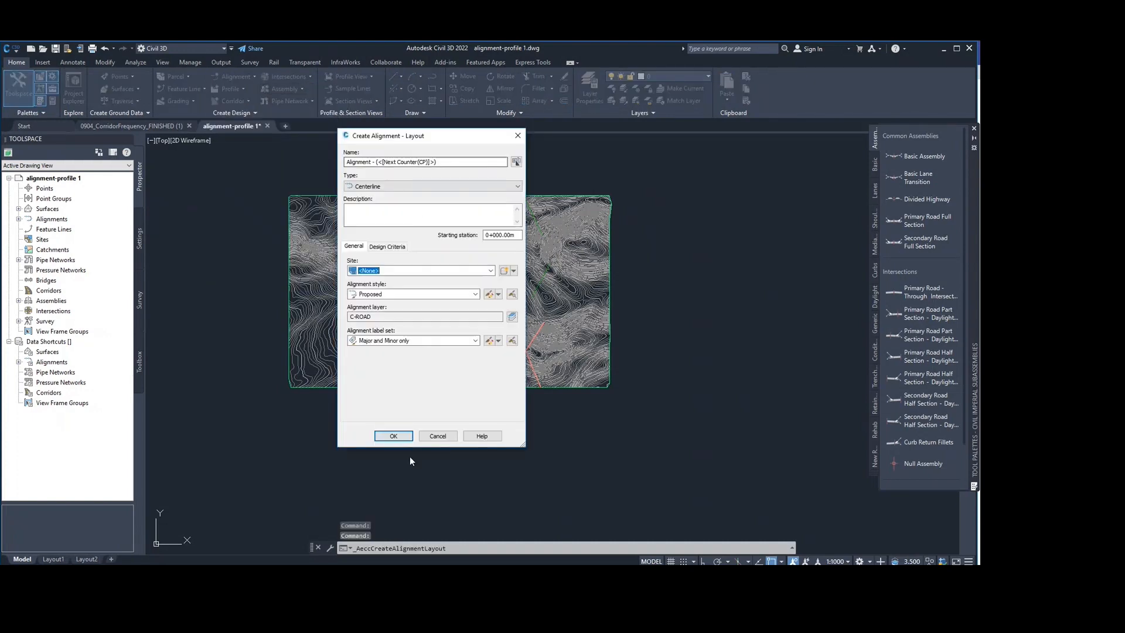
click(393, 436)
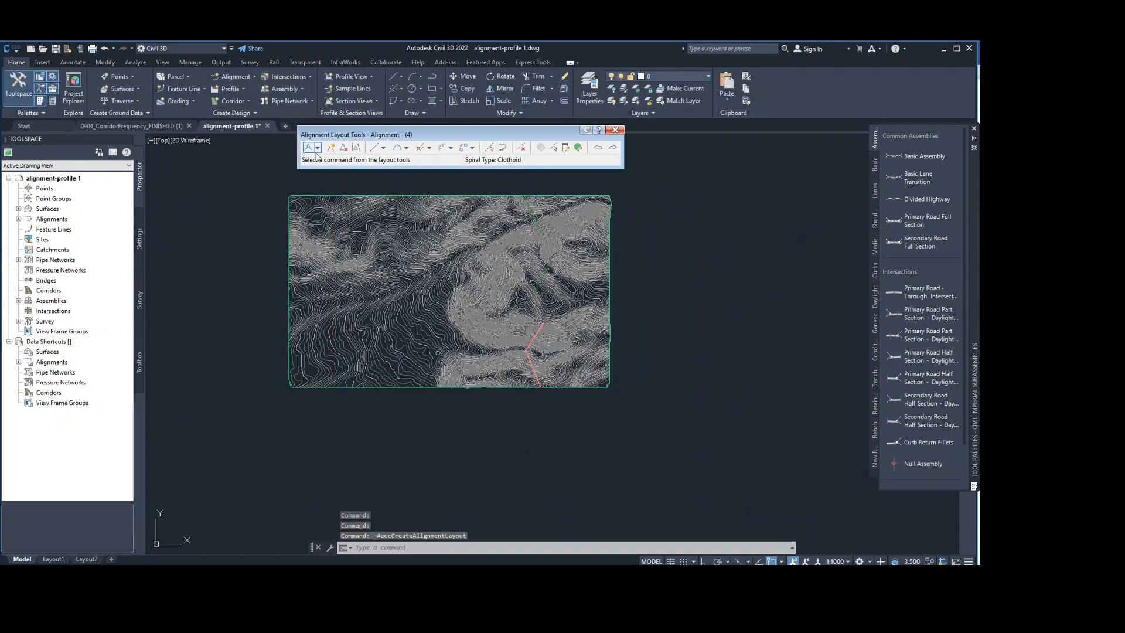
Draw the alignment as a zigzag of tangents without curves, from the surface's lower edge up to its upper edge on the western side.
click(314, 149)
scroll(348, 385, up, 5)
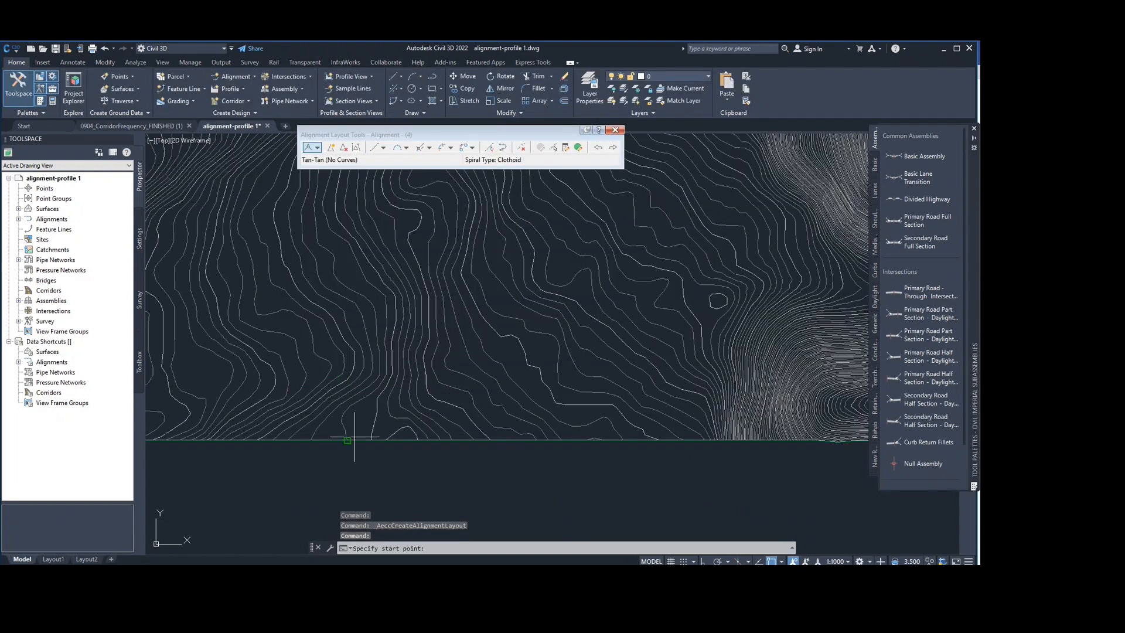
scroll(355, 436, down, 5)
click(297, 324)
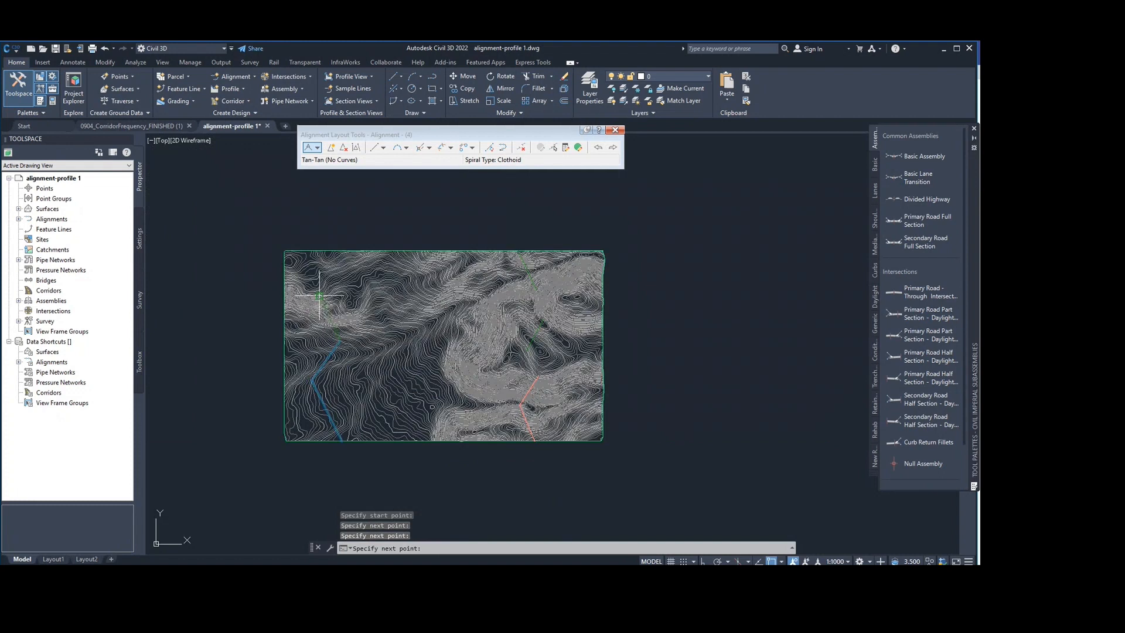
click(346, 258)
key(Return)
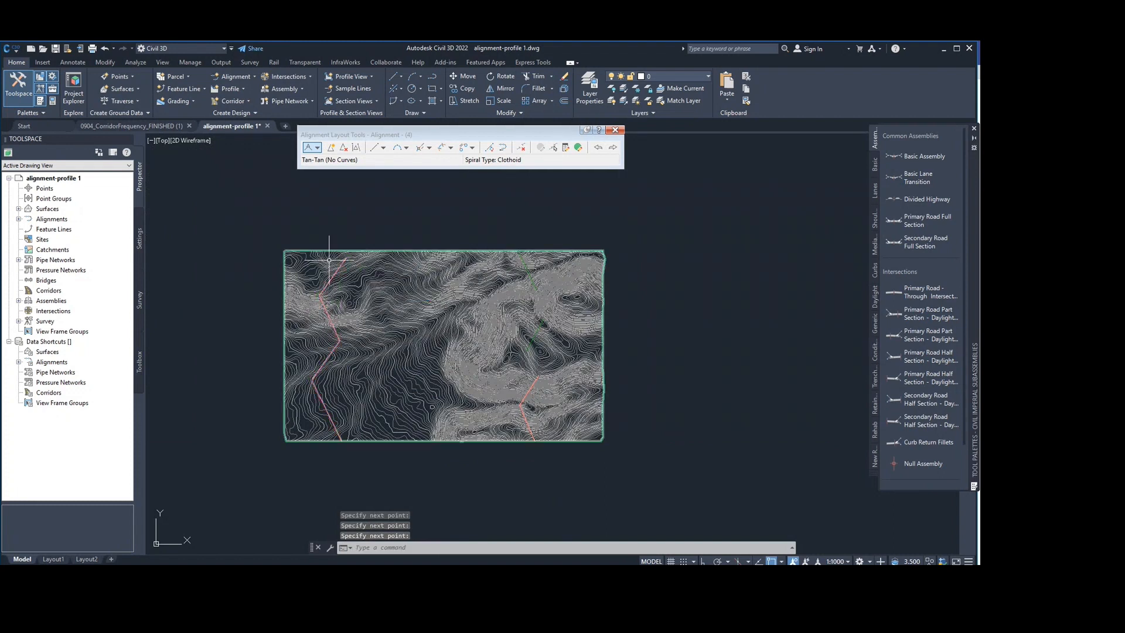
Sample a surface profile from Surface1 (1) along the newly drawn western alignment over its full station range.
click(244, 88)
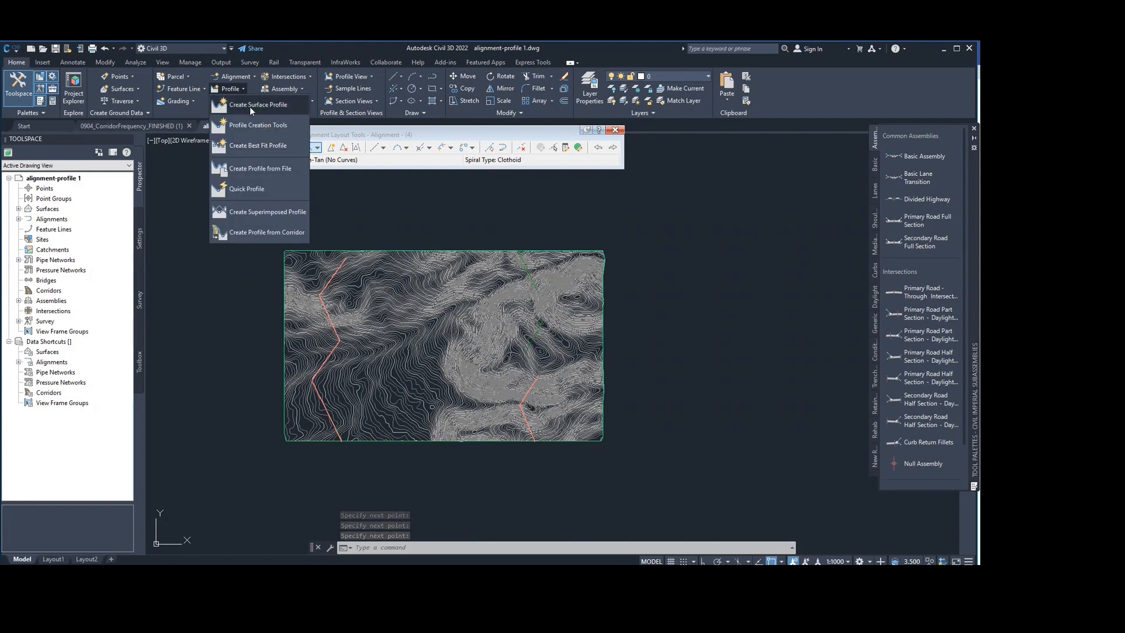
click(251, 106)
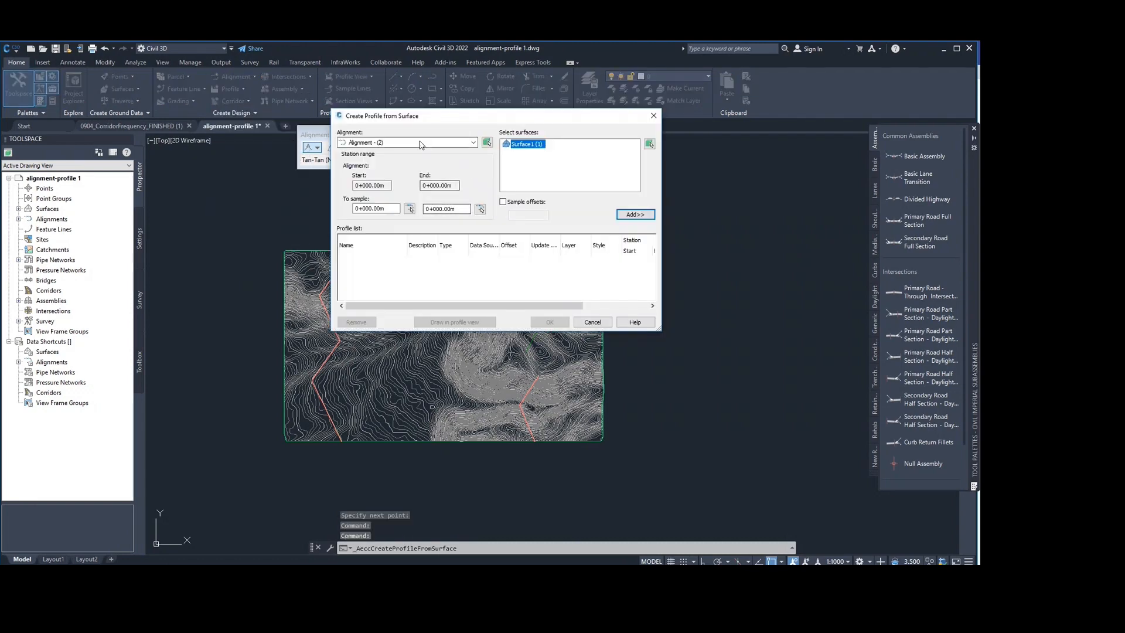
click(486, 142)
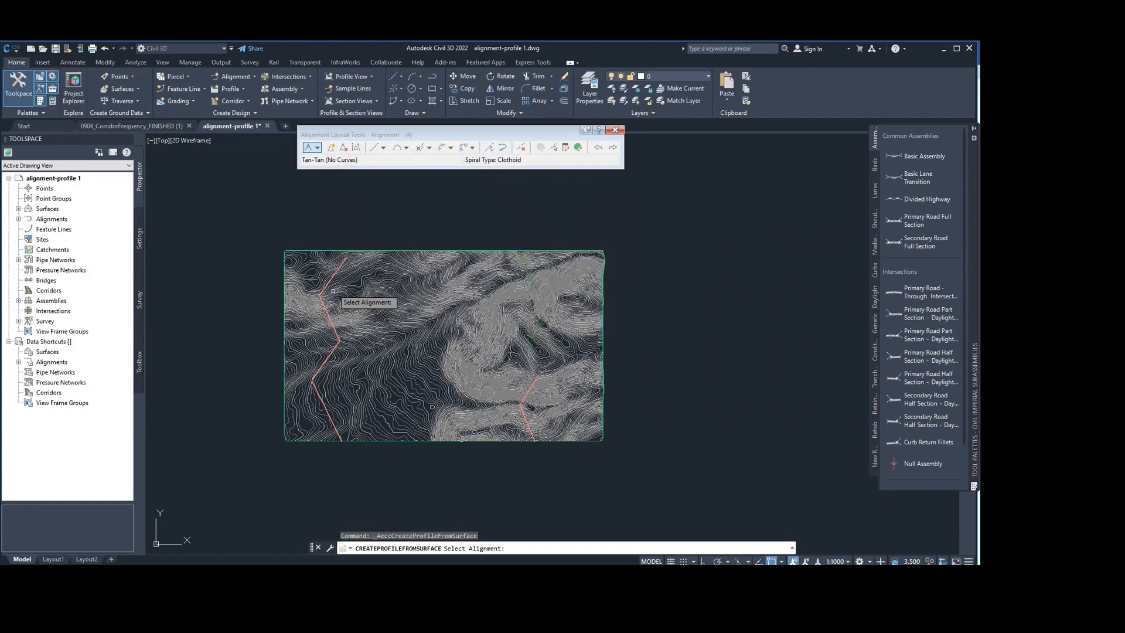
scroll(332, 290, up, 6)
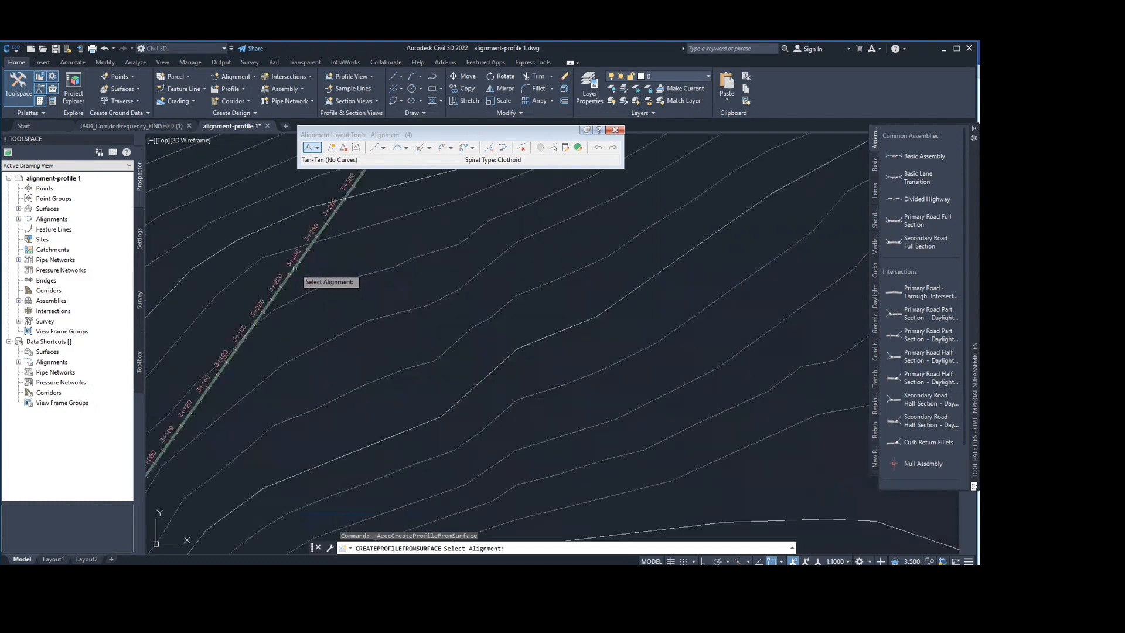
click(294, 268)
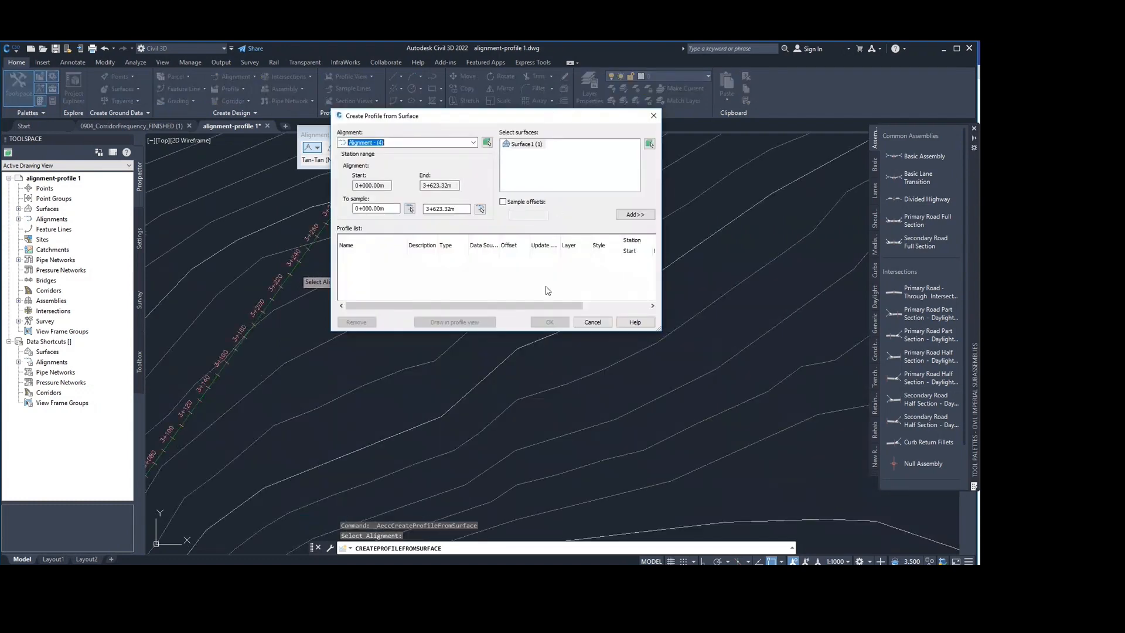
click(635, 215)
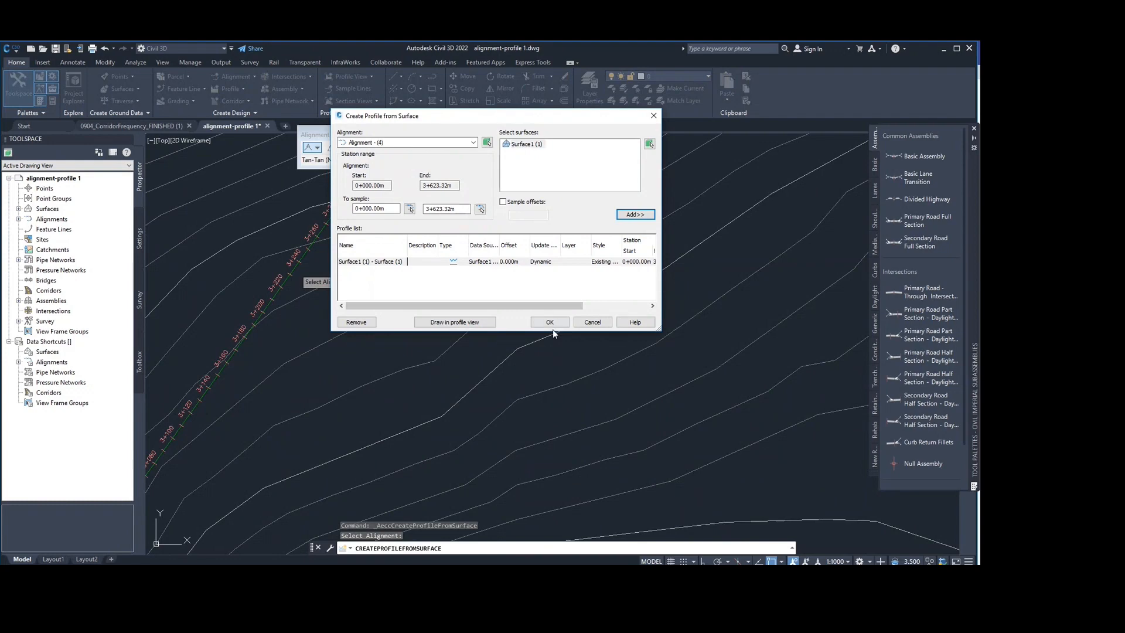
Create a profile view of the sampled alignment with the Profile View style and place it in empty space east of the surface.
click(474, 324)
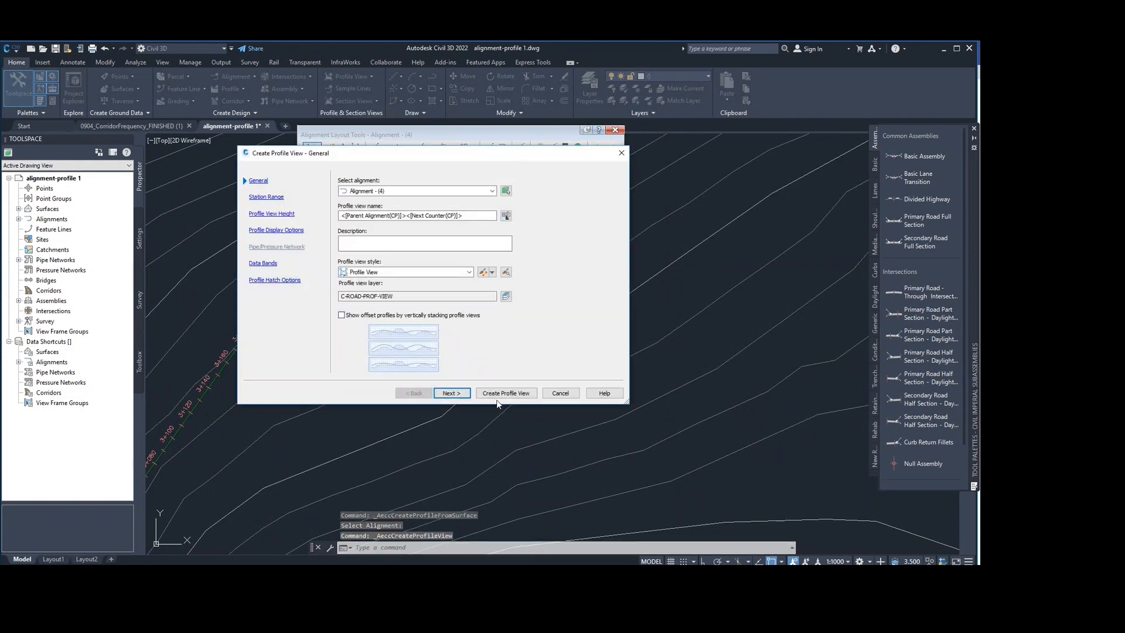
click(505, 393)
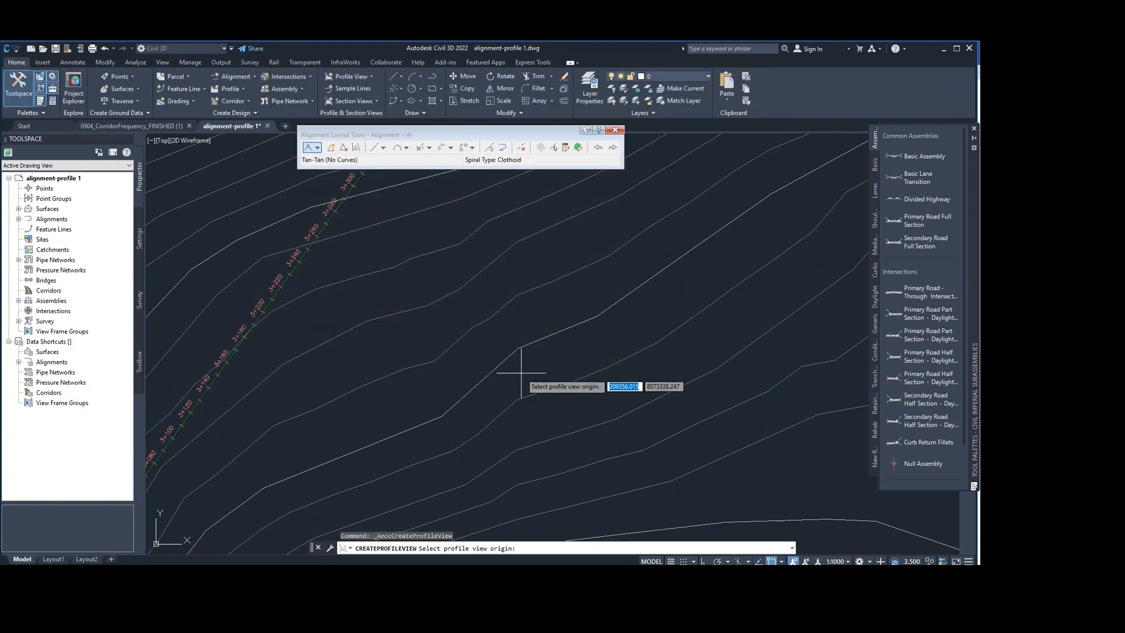
scroll(521, 372, down, 5)
middle_drag(521, 372, 513, 363)
scroll(513, 364, down, 5)
click(519, 314)
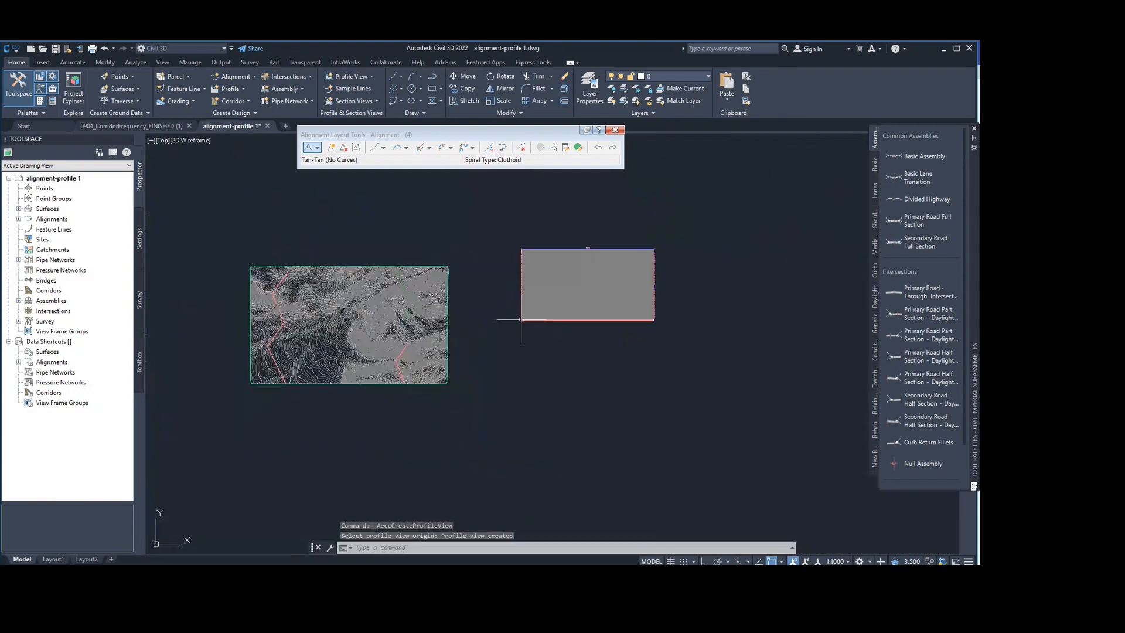
Select the newly placed profile view in the drawing.
scroll(553, 282, up, 3)
middle_drag(554, 283, 369, 320)
scroll(408, 285, up, 2)
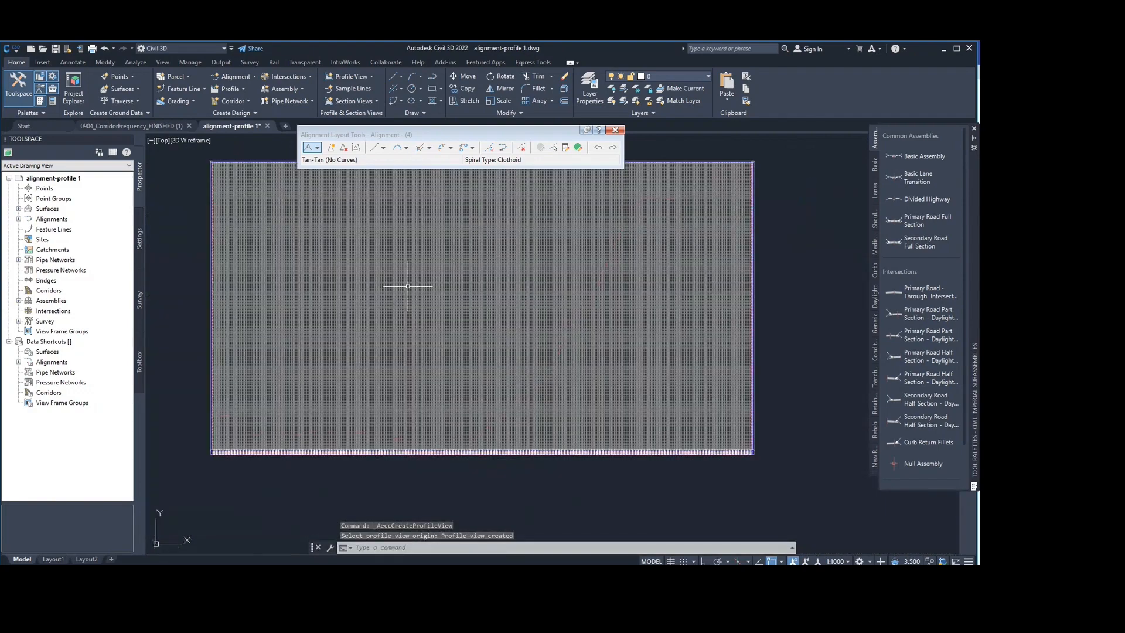
scroll(409, 283, up, 1)
scroll(417, 278, down, 2)
key(Escape)
mouse_move(426, 278)
middle_down()
mouse_move(422, 302)
mouse_move(424, 264)
middle_up()
scroll(422, 297, up, 1)
click(423, 264)
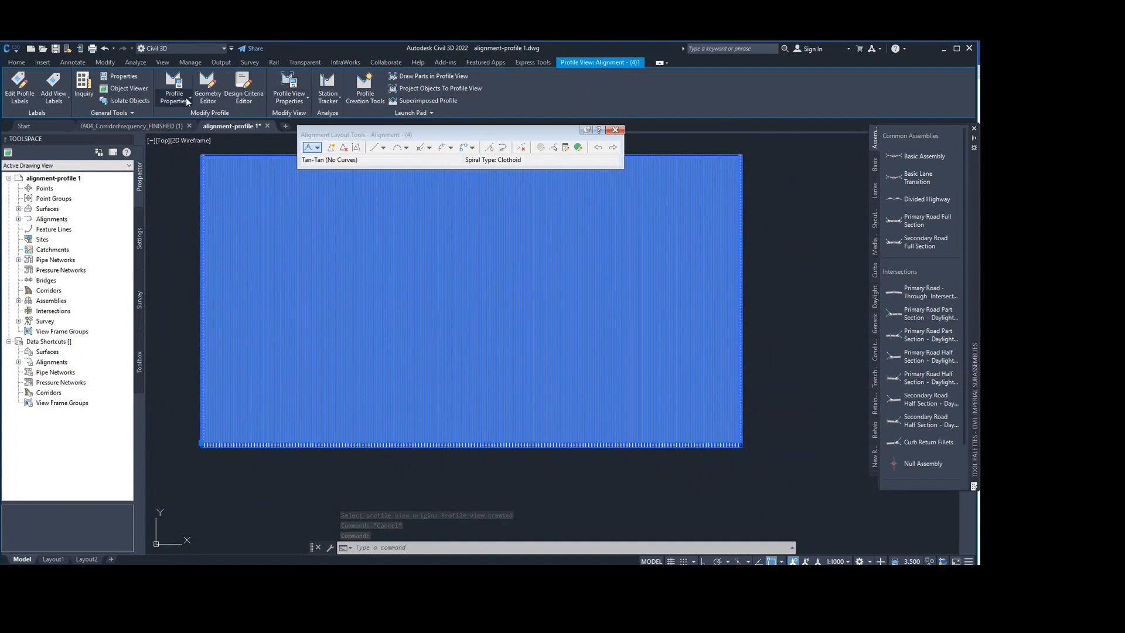
click(298, 98)
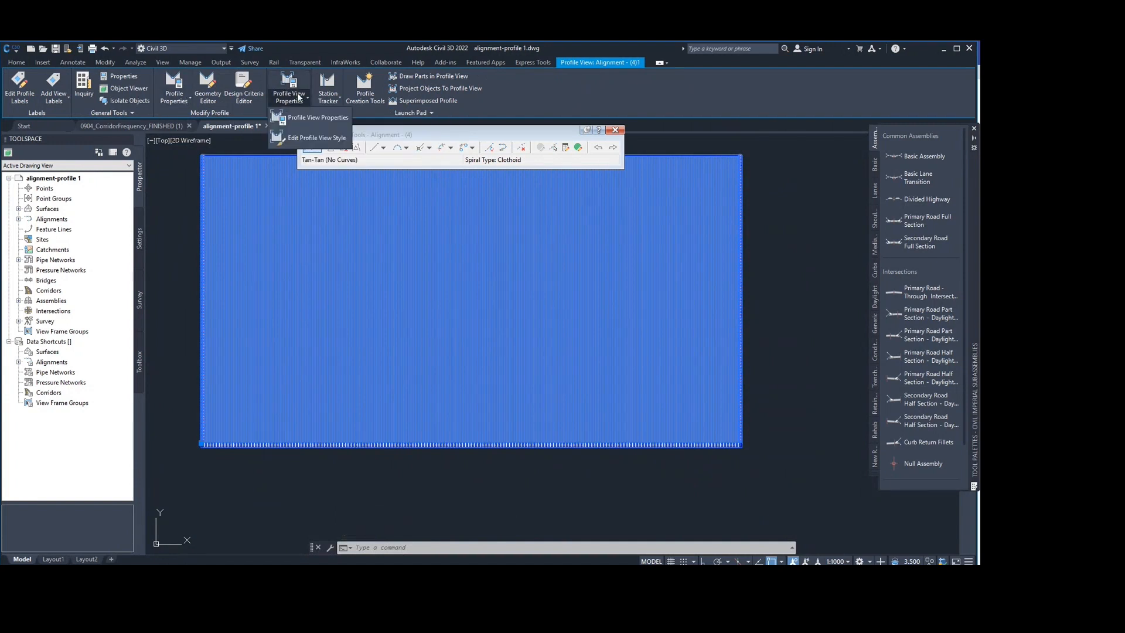
click(306, 117)
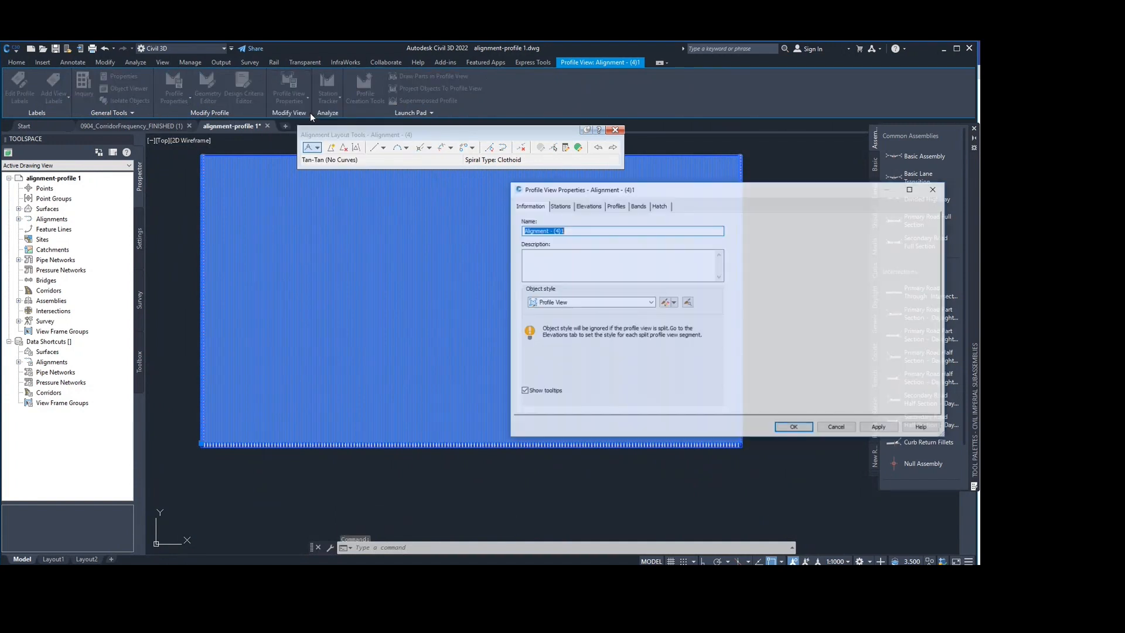
drag(686, 190, 488, 170)
click(739, 168)
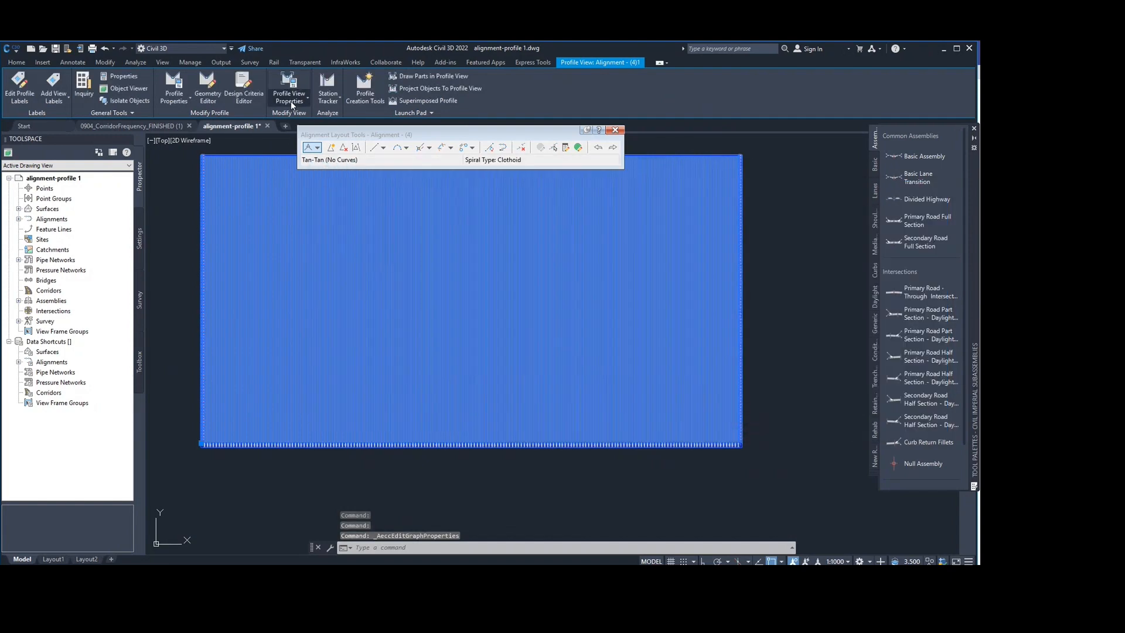
Edit the profile view style to hide the Grid Vertical Minor and Grid Horizontal Minor components, and deselect the view.
click(290, 101)
click(310, 136)
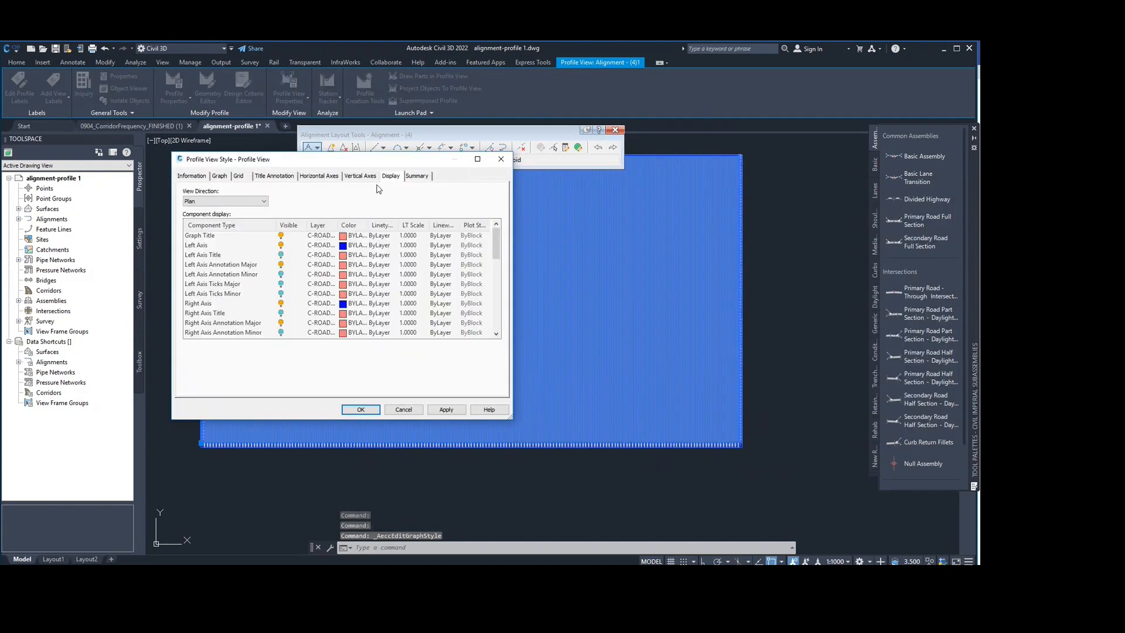
scroll(230, 302, down, 2)
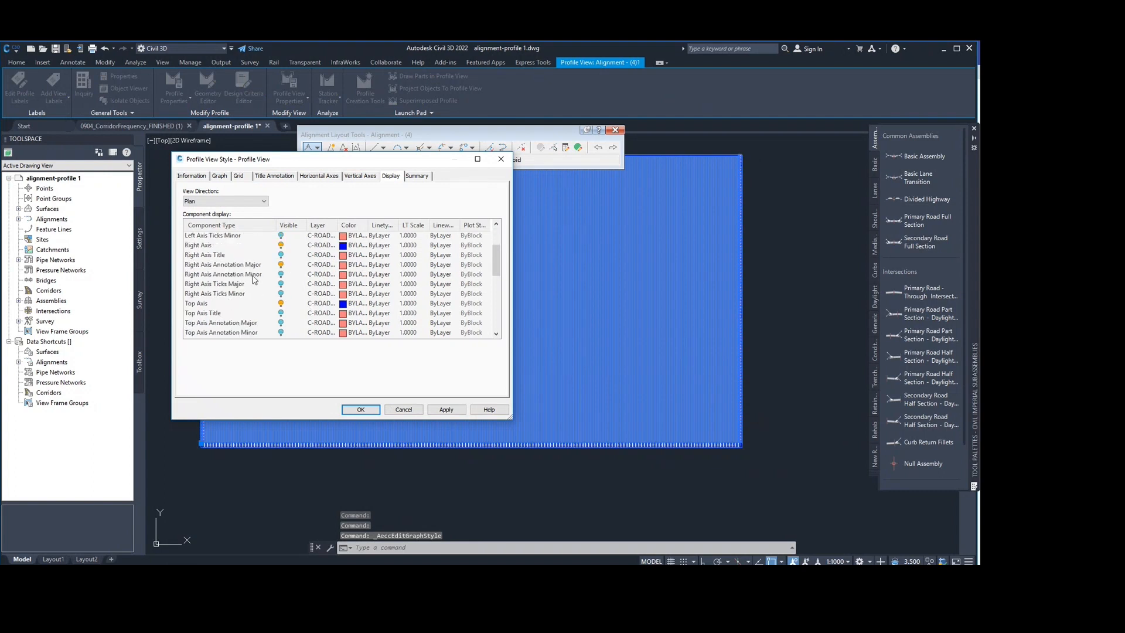
scroll(281, 296, down, 4)
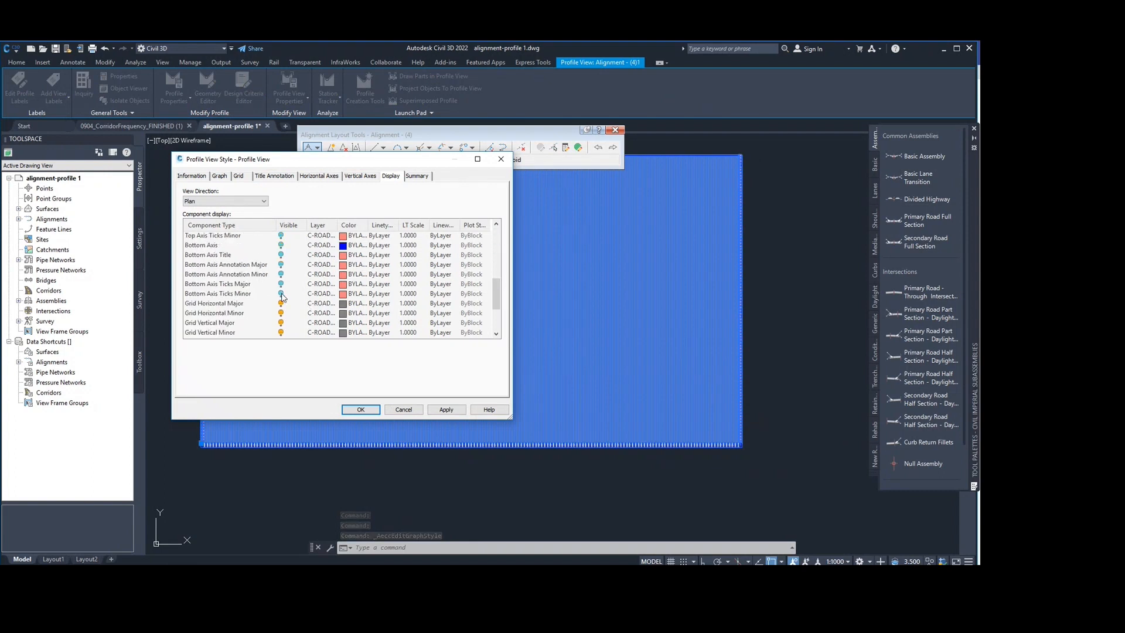
scroll(281, 296, down, 2)
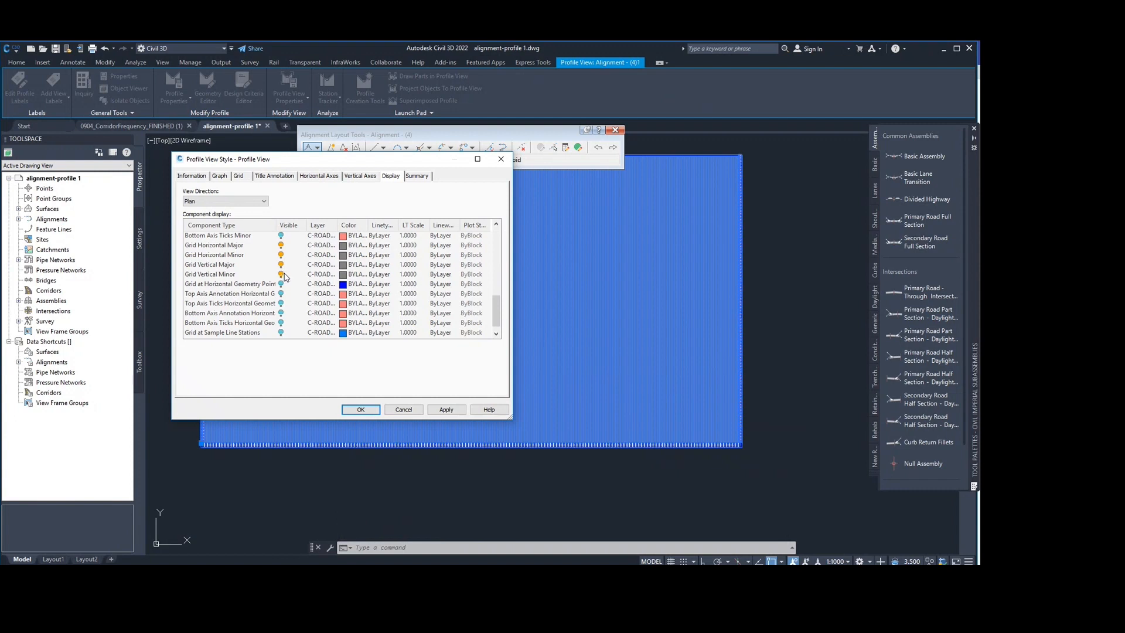
click(281, 274)
click(281, 256)
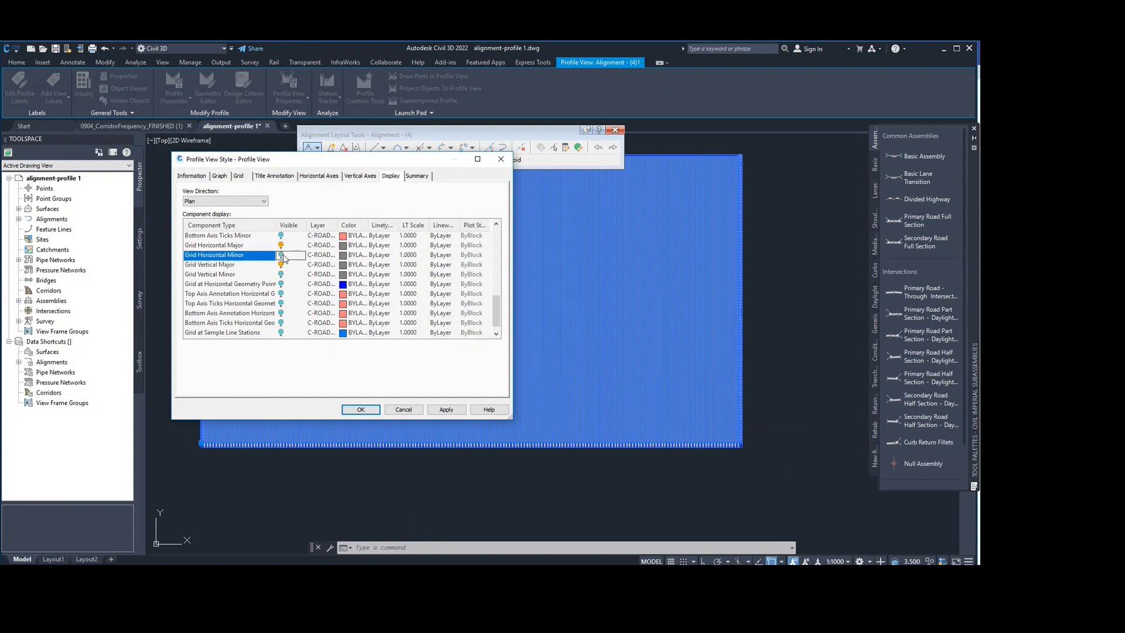
click(371, 414)
middle_drag(432, 283, 590, 289)
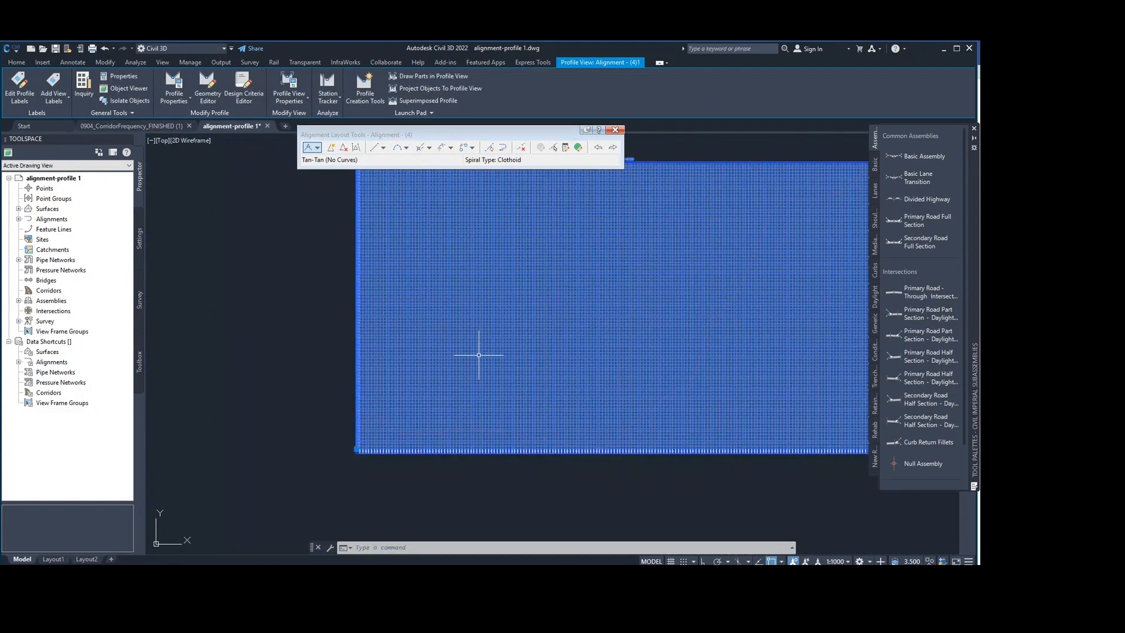
key(Escape)
Create a layout profile on the profile view with the Design Profile style and the Complete Label Set.
middle_drag(466, 378, 427, 306)
mouse_move(382, 246)
middle_down()
mouse_move(299, 326)
mouse_move(364, 320)
middle_up()
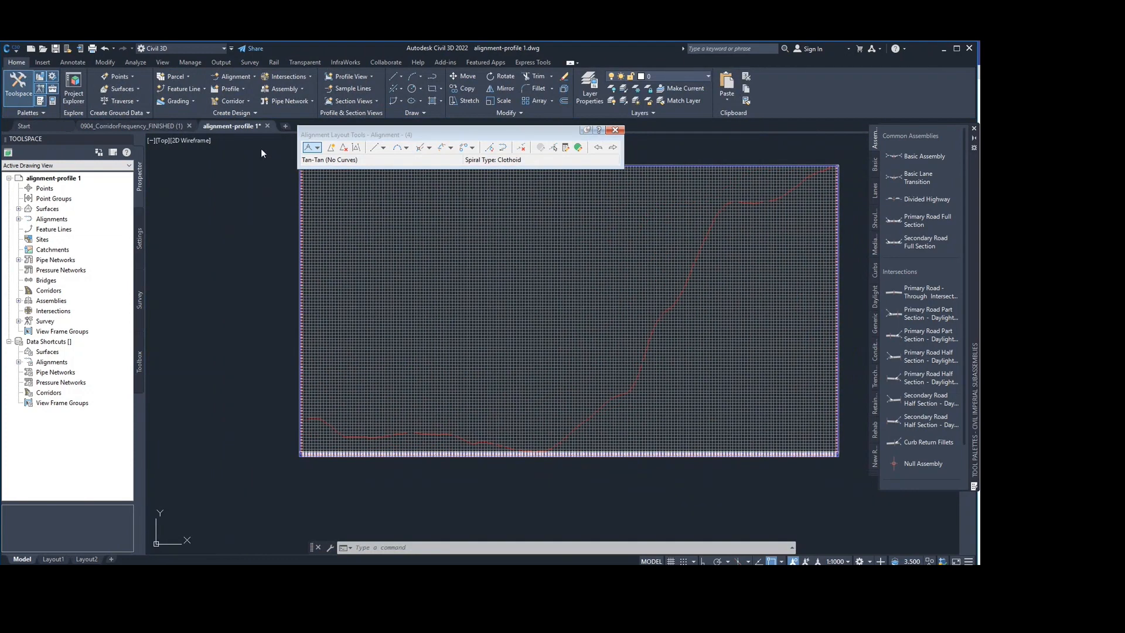
click(243, 89)
click(253, 123)
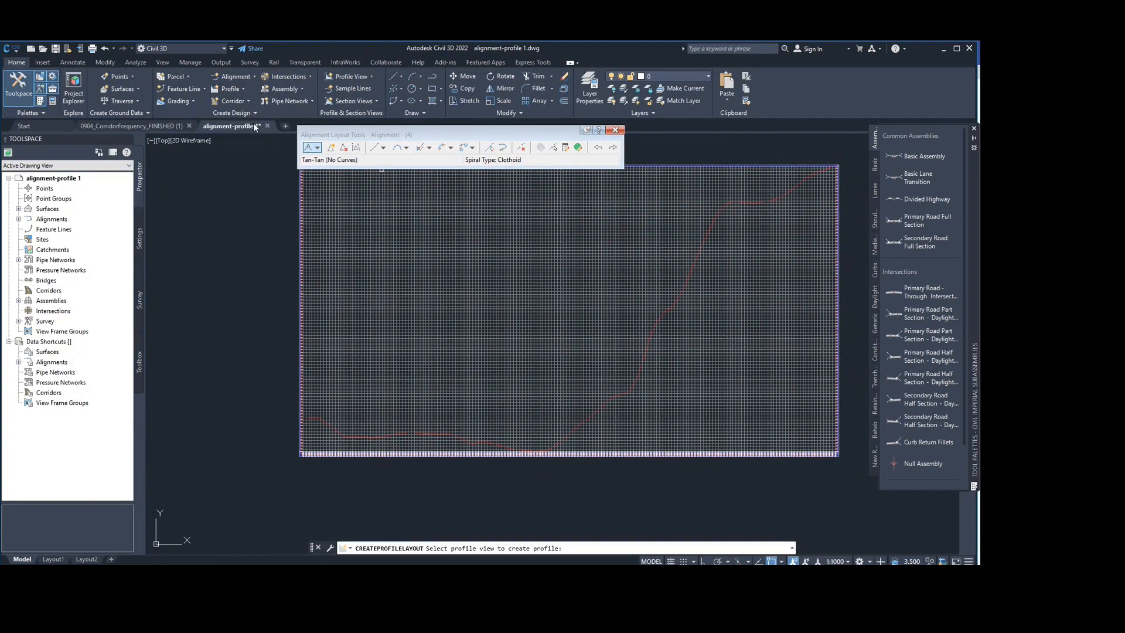
click(247, 87)
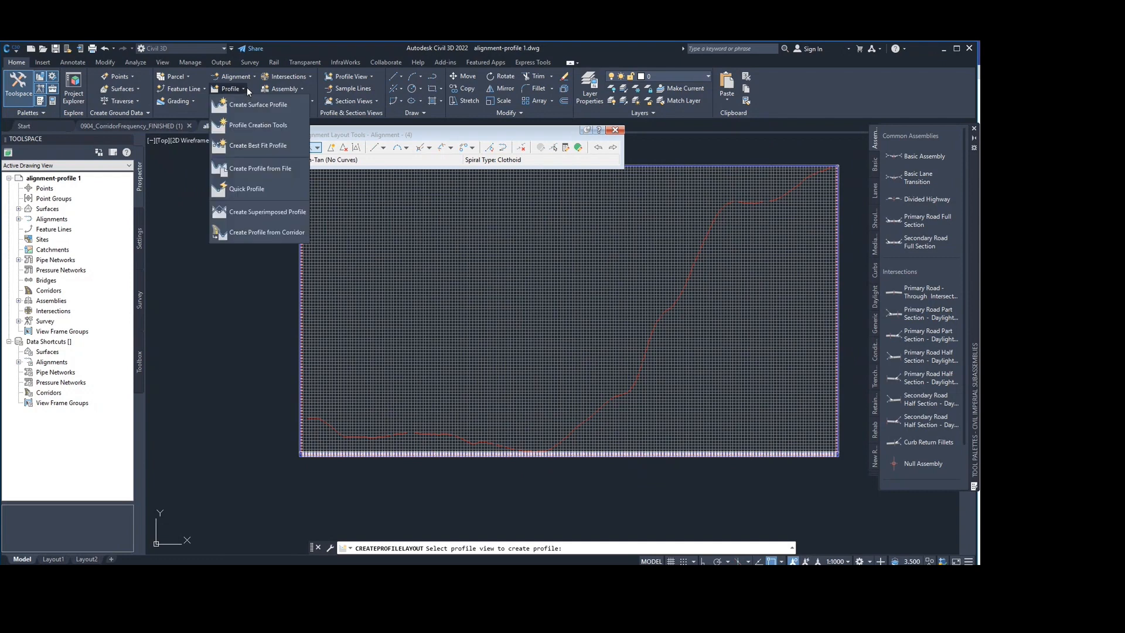
click(277, 123)
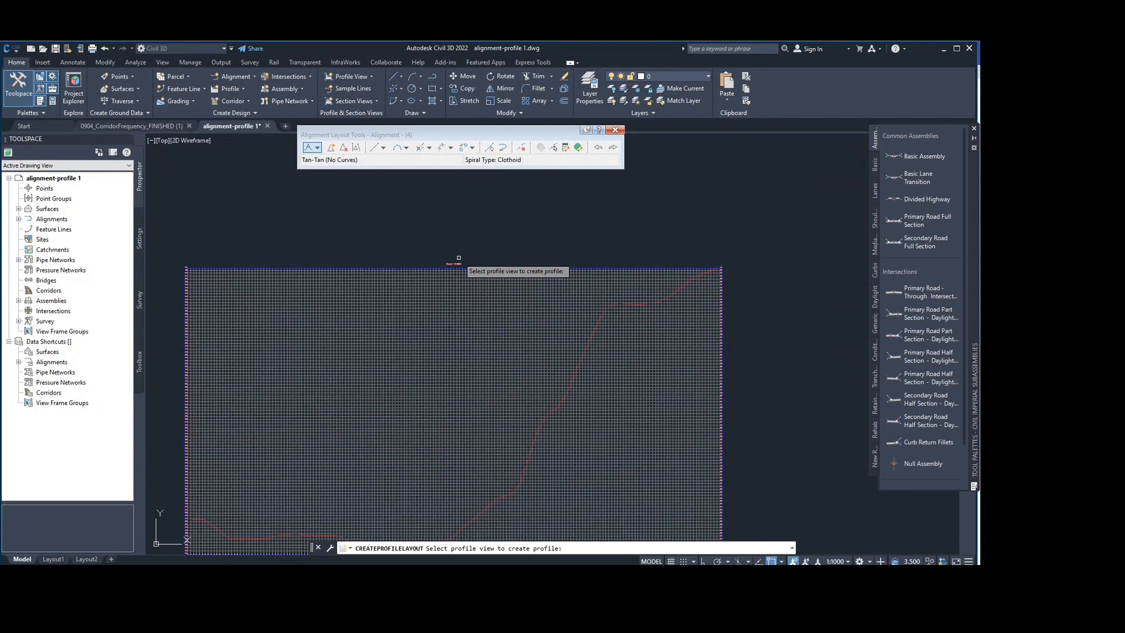
click(458, 262)
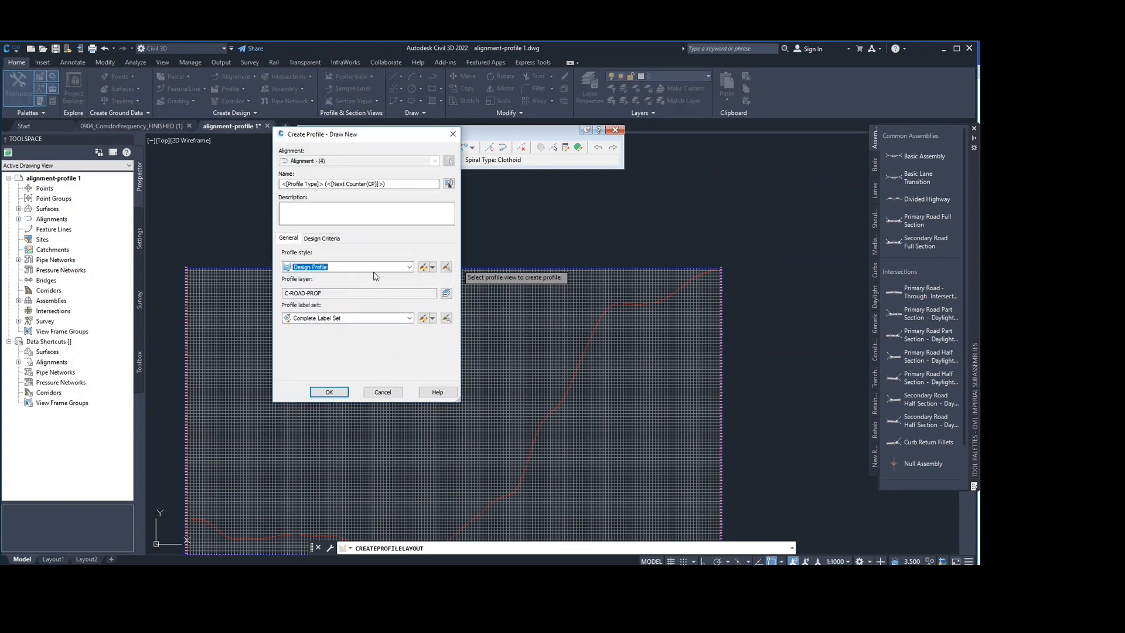
click(328, 391)
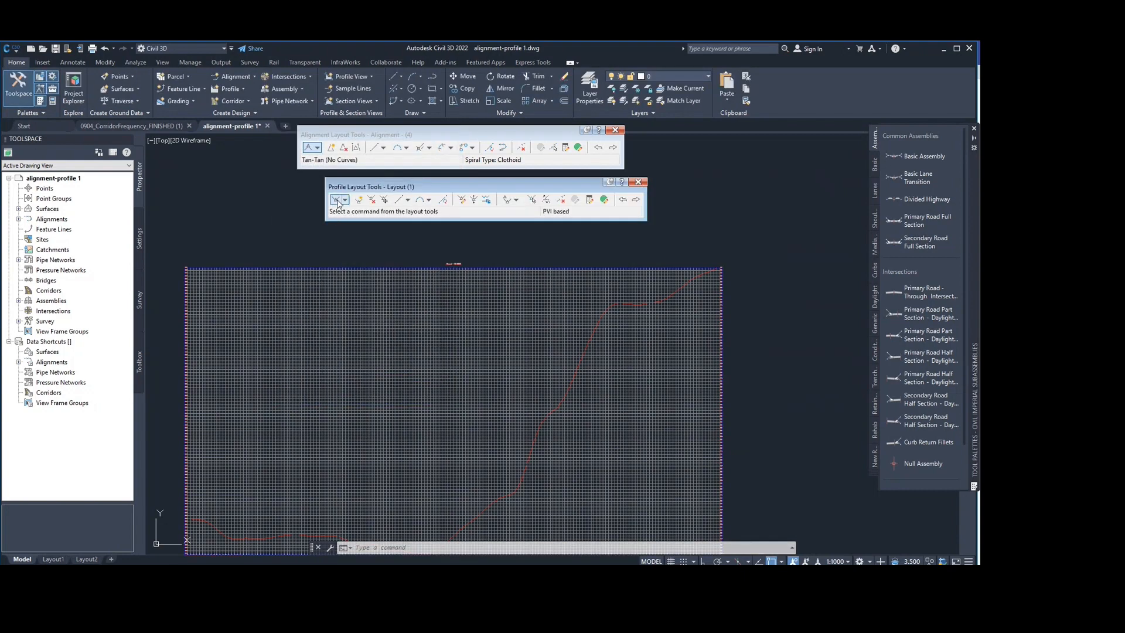
Start drawing tangents for the layout profile and enable the Nearest object snap.
click(336, 200)
scroll(275, 352, up, 5)
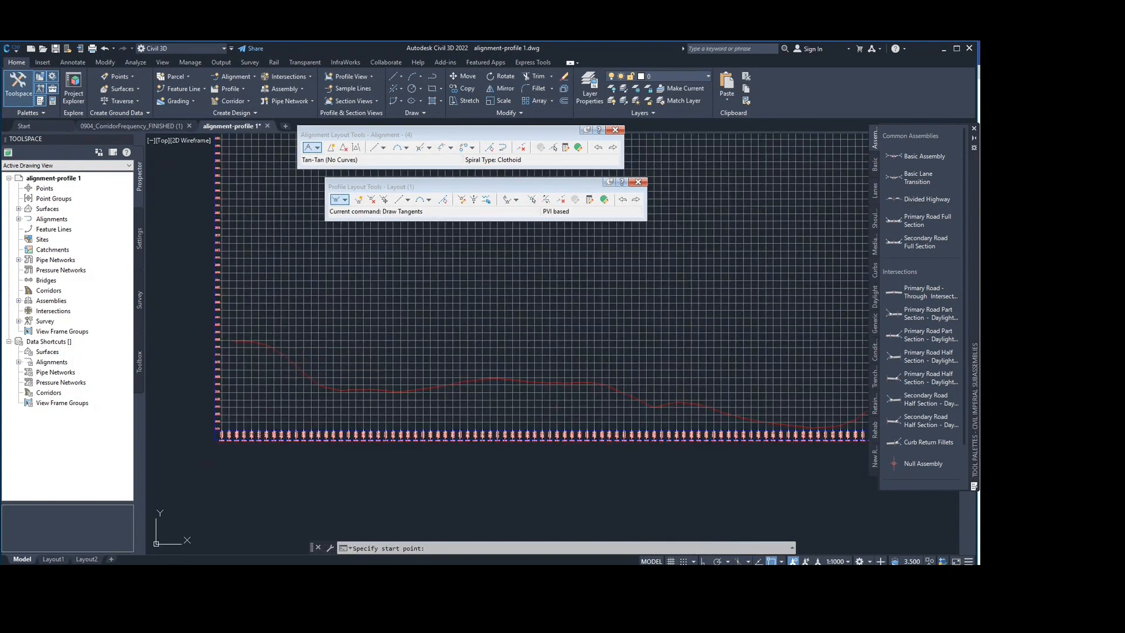
click(238, 340)
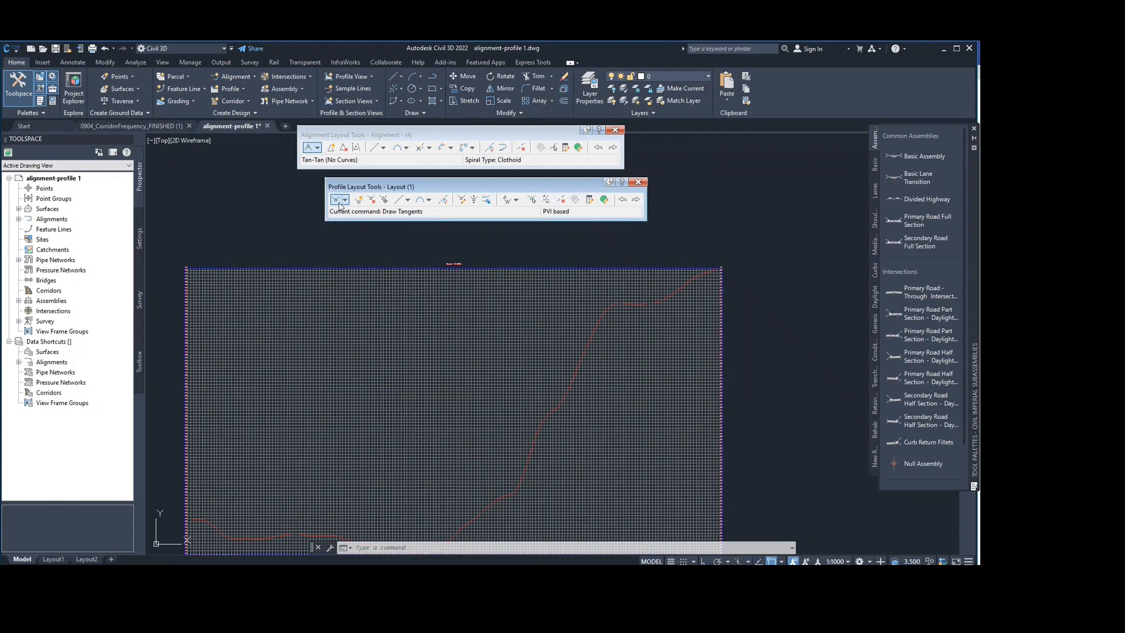
click(339, 203)
middle_drag(335, 370, 469, 233)
scroll(320, 367, up, 2)
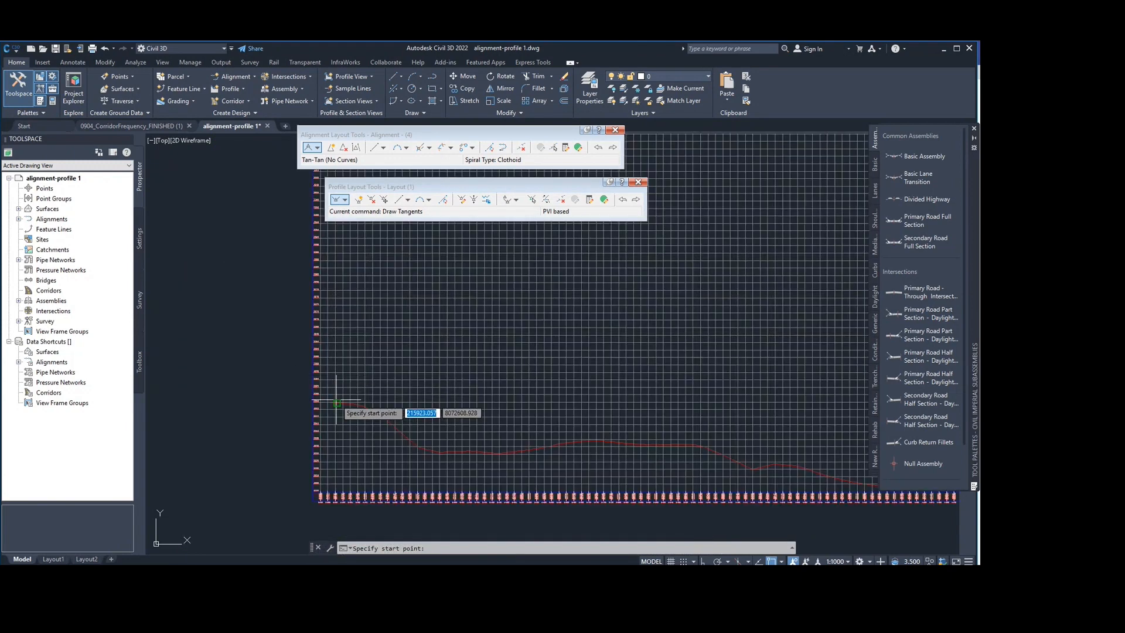
scroll(331, 403, up, 5)
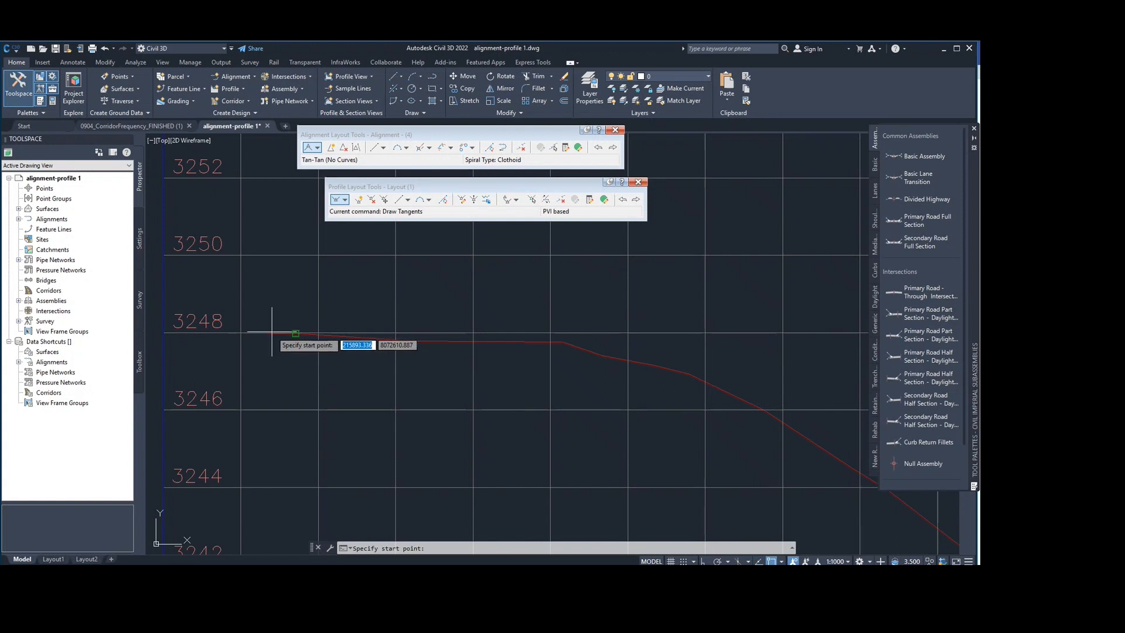
click(781, 561)
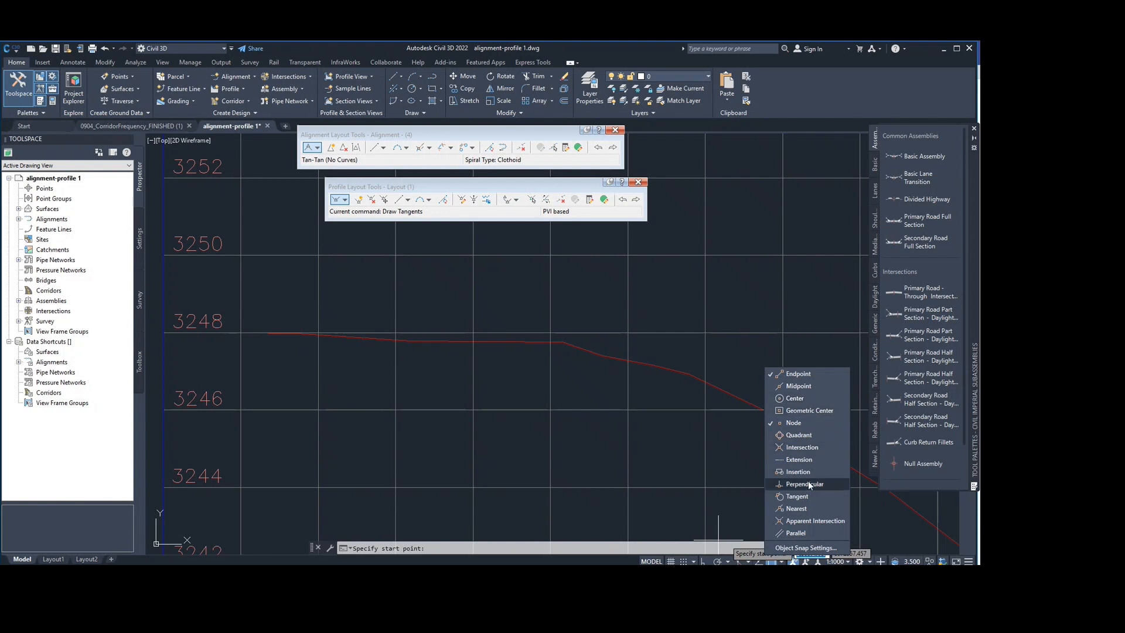
click(796, 509)
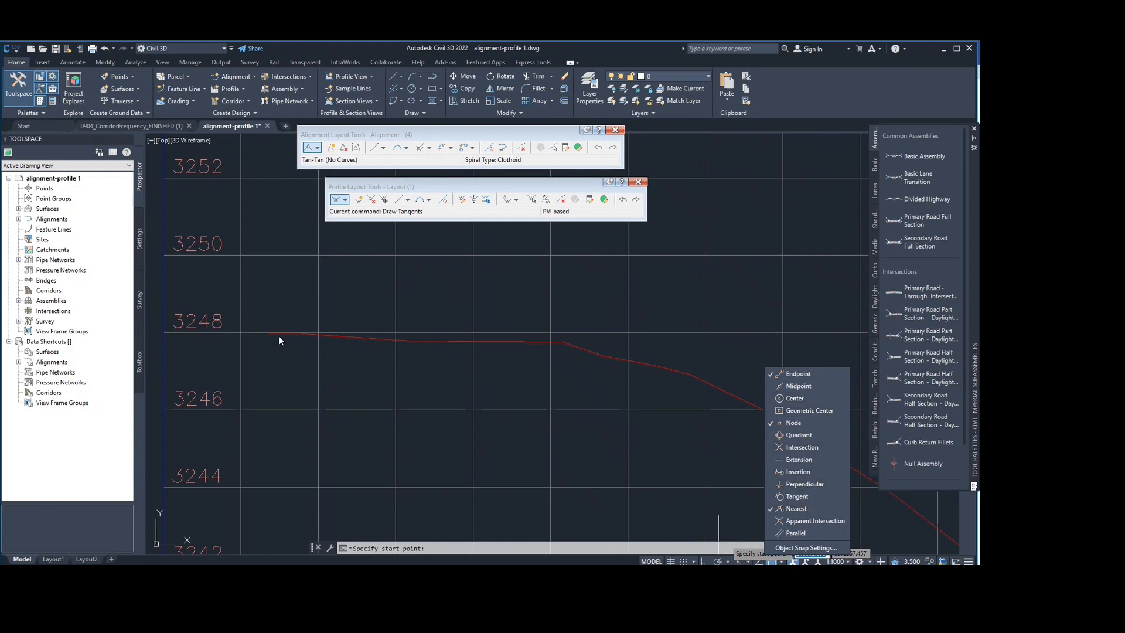
Draw the design profile tangents from the ground profile's start near elevation 3248, through two intermediate points, to its end near elevation 3420.
scroll(268, 339, up, 8)
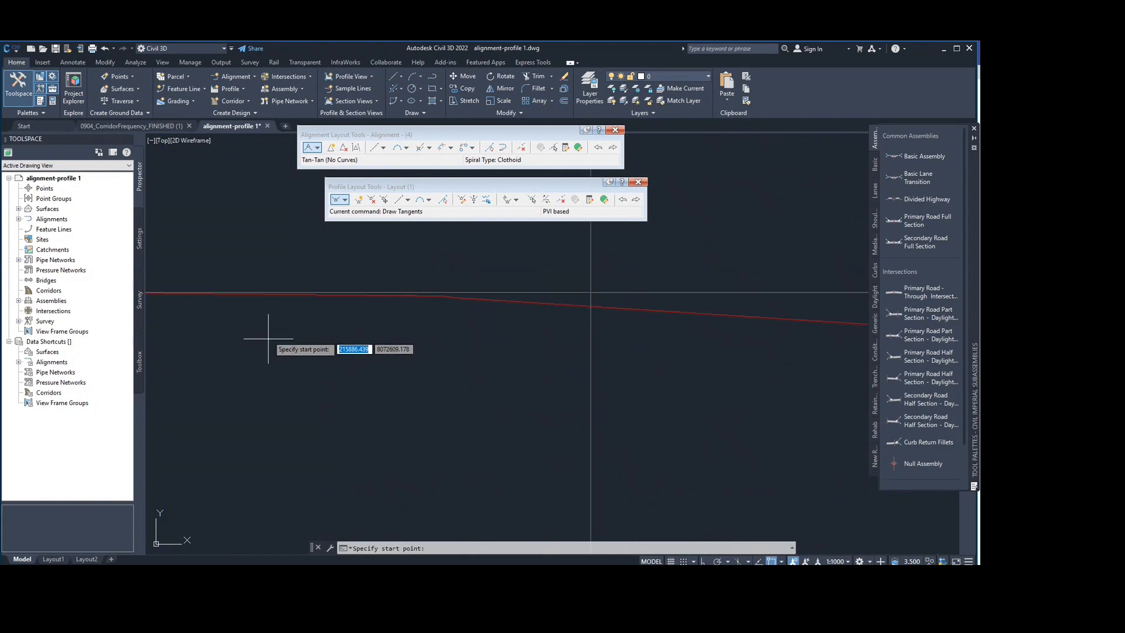
scroll(226, 301, down, 3)
click(352, 327)
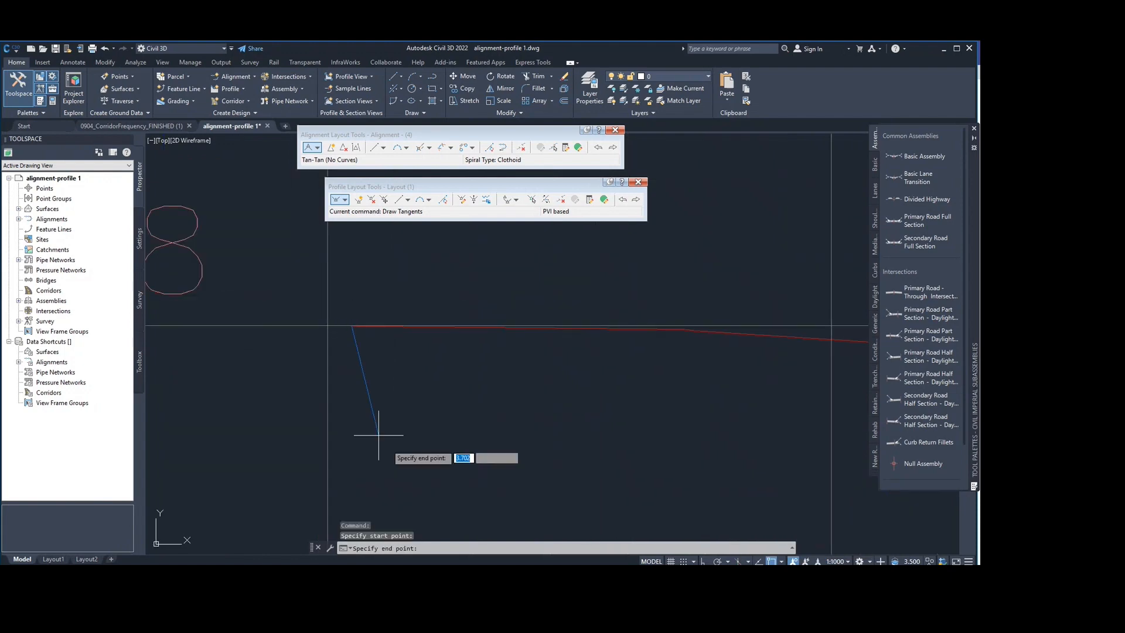
scroll(457, 410, down, 6)
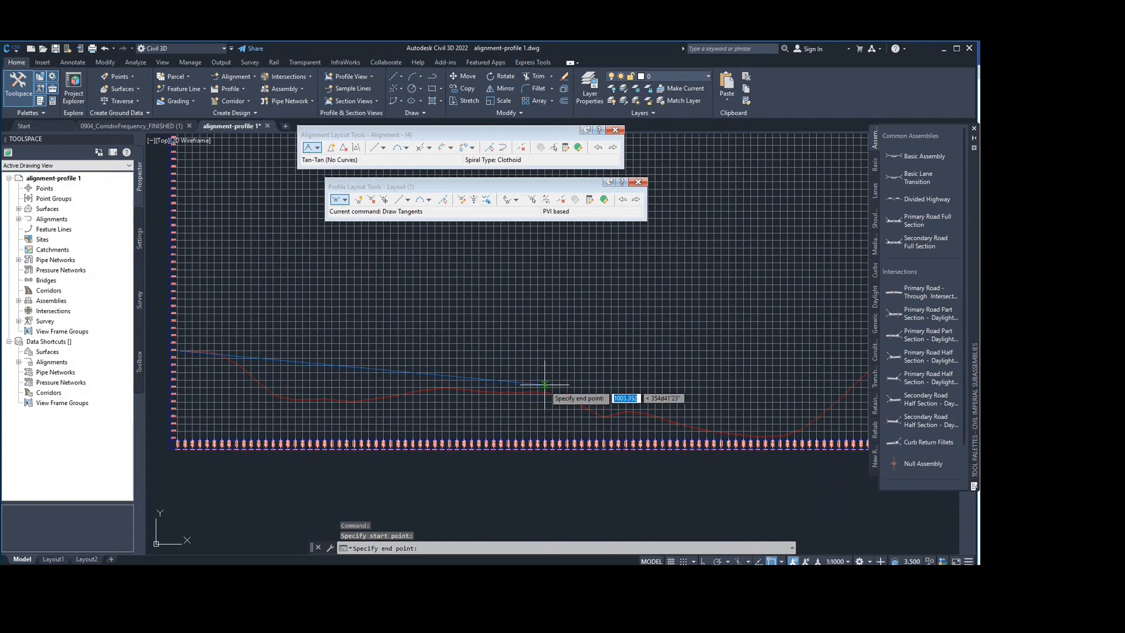
click(546, 387)
scroll(492, 434, down, 4)
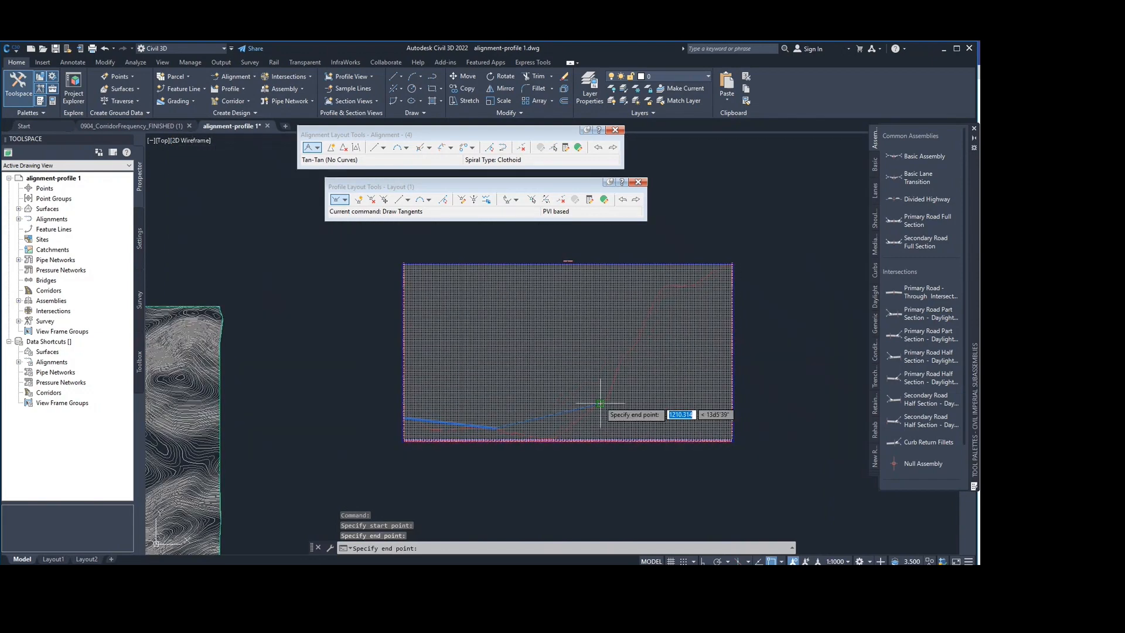
scroll(600, 402, up, 4)
click(640, 339)
scroll(640, 340, down, 5)
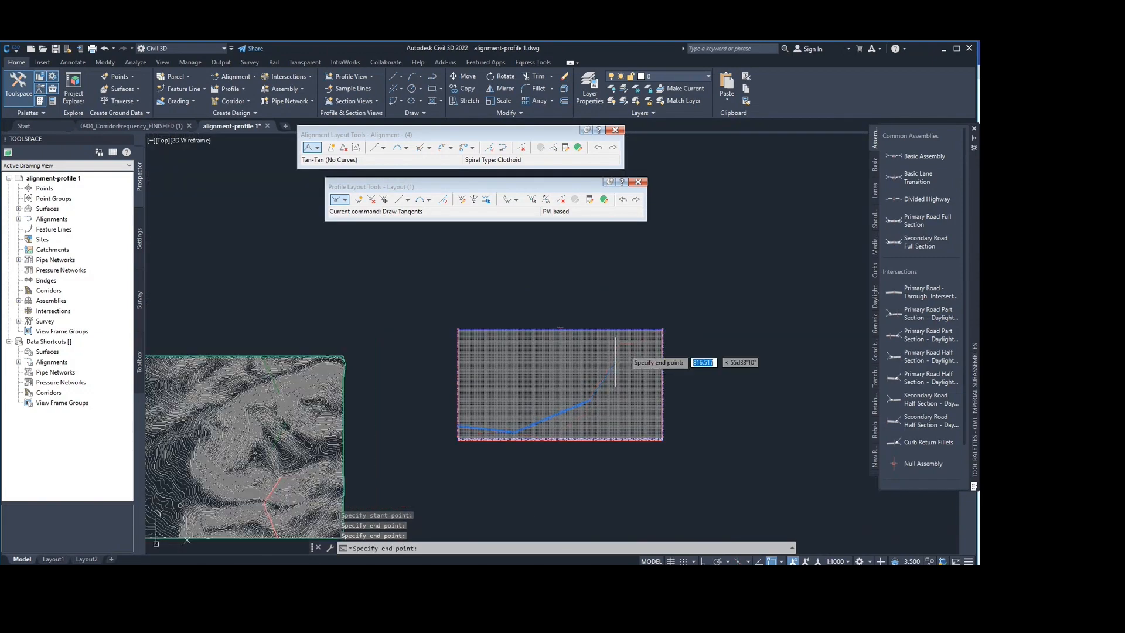
scroll(614, 362, up, 5)
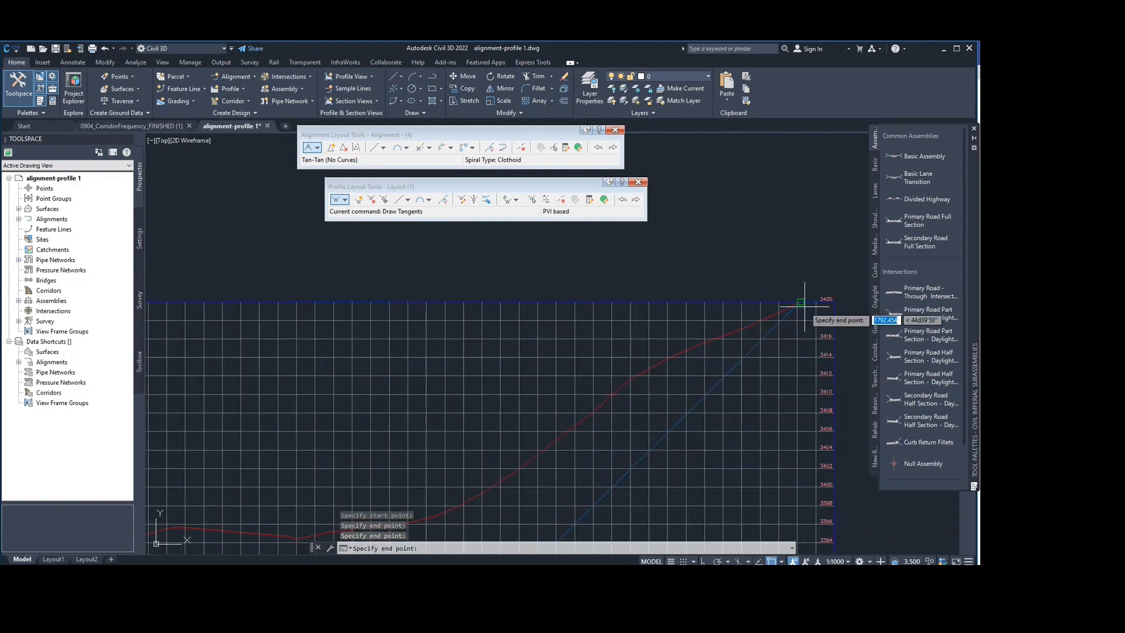
click(800, 302)
scroll(791, 316, down, 4)
key(Return)
scroll(790, 318, up, 4)
scroll(710, 360, down, 3)
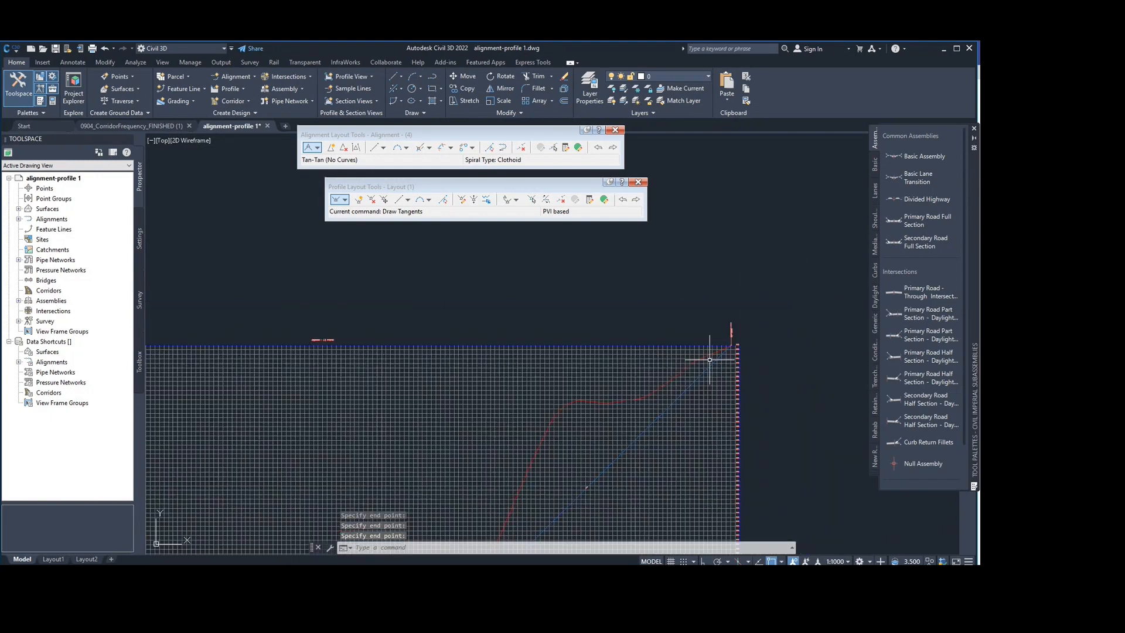
Create an assembly and place its baseline in the empty space between the surface and the profile view.
scroll(813, 311, down, 5)
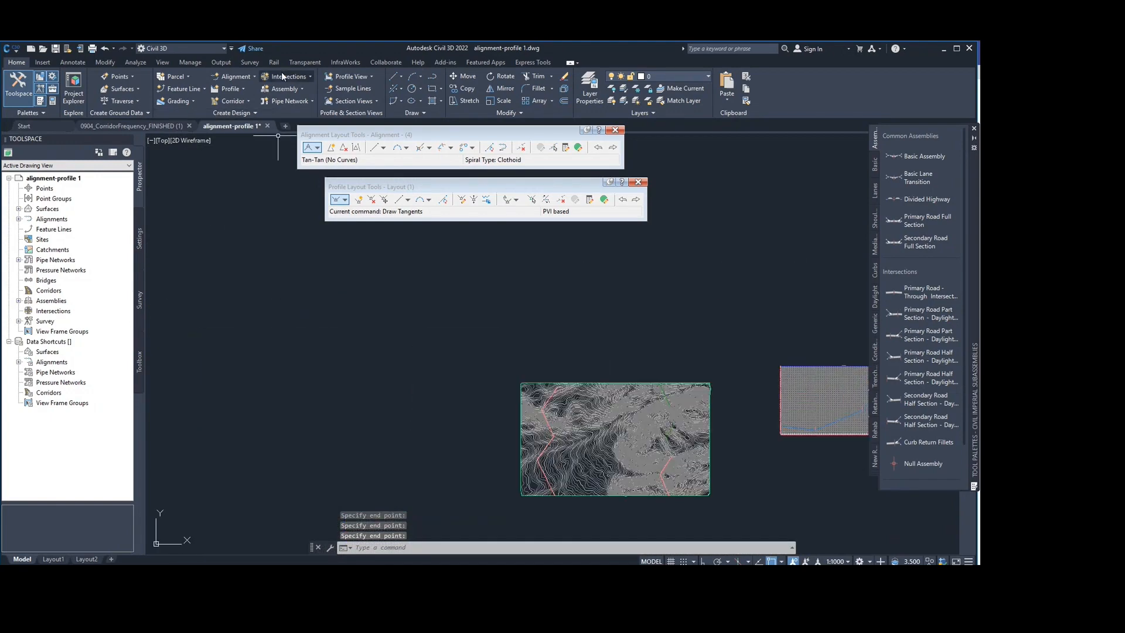
click(293, 89)
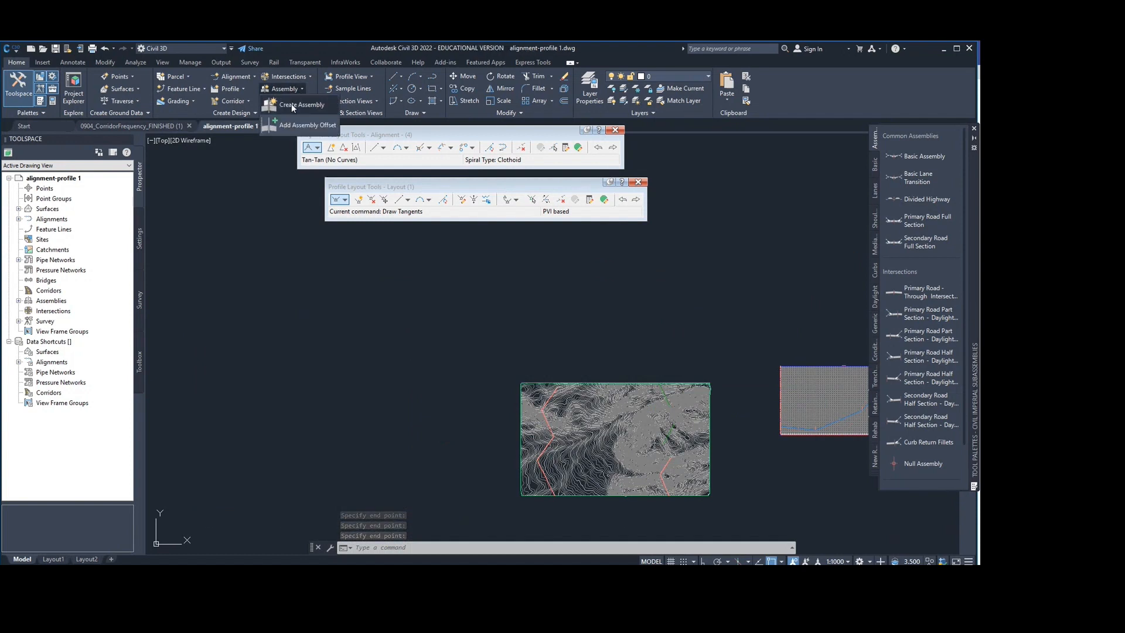
click(292, 105)
click(446, 392)
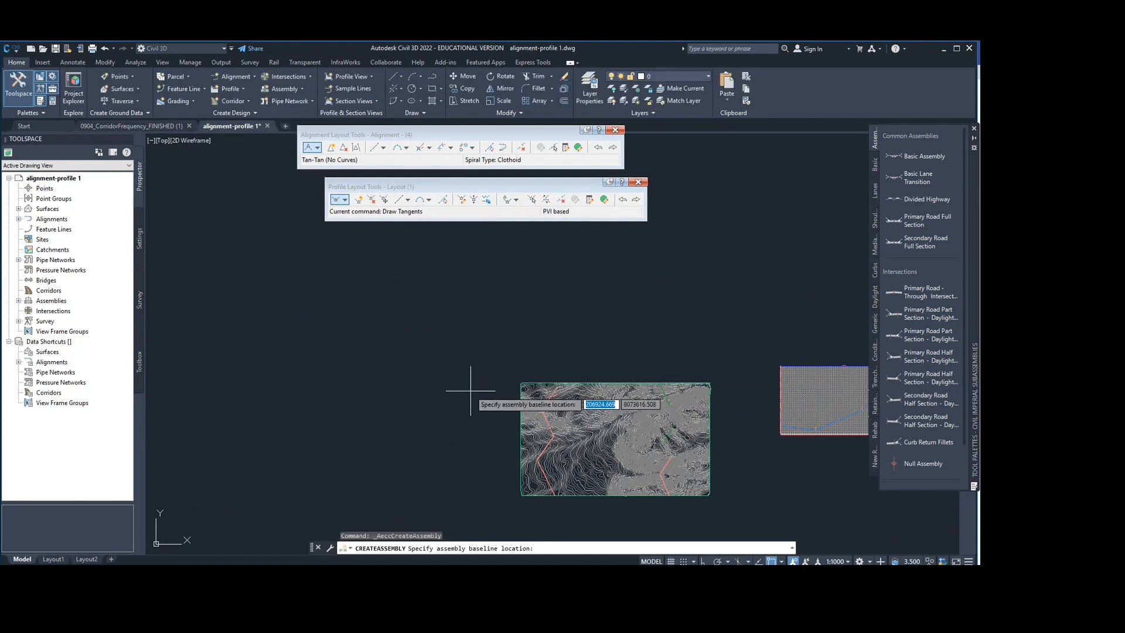
middle_drag(563, 283, 773, 256)
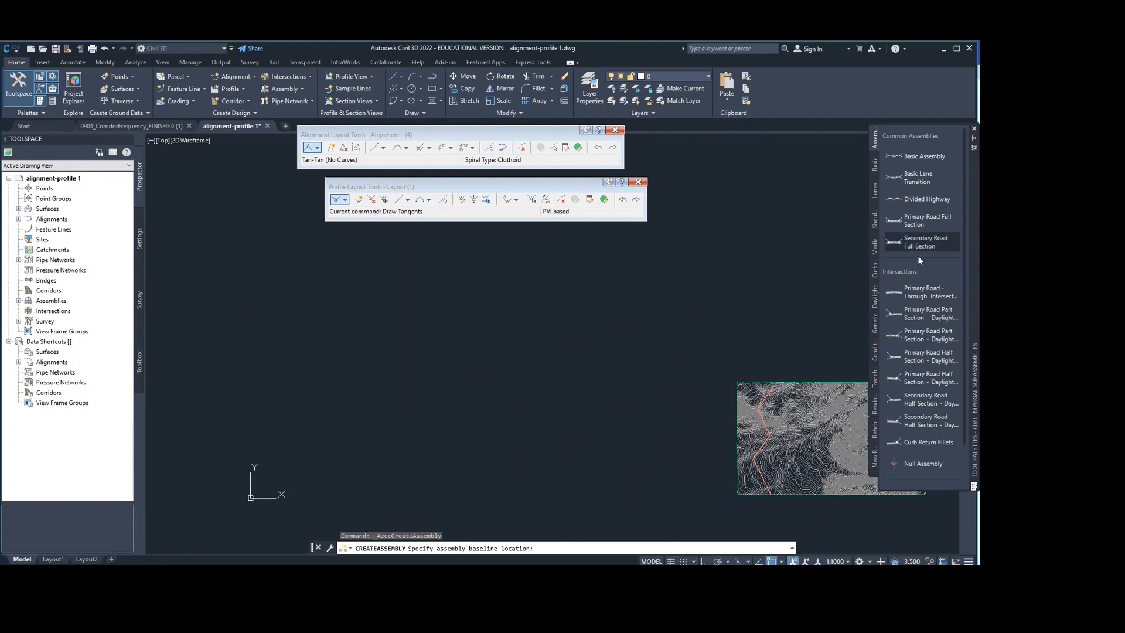
scroll(918, 260, down, 1)
middle_drag(734, 336, 417, 265)
scroll(643, 412, up, 1)
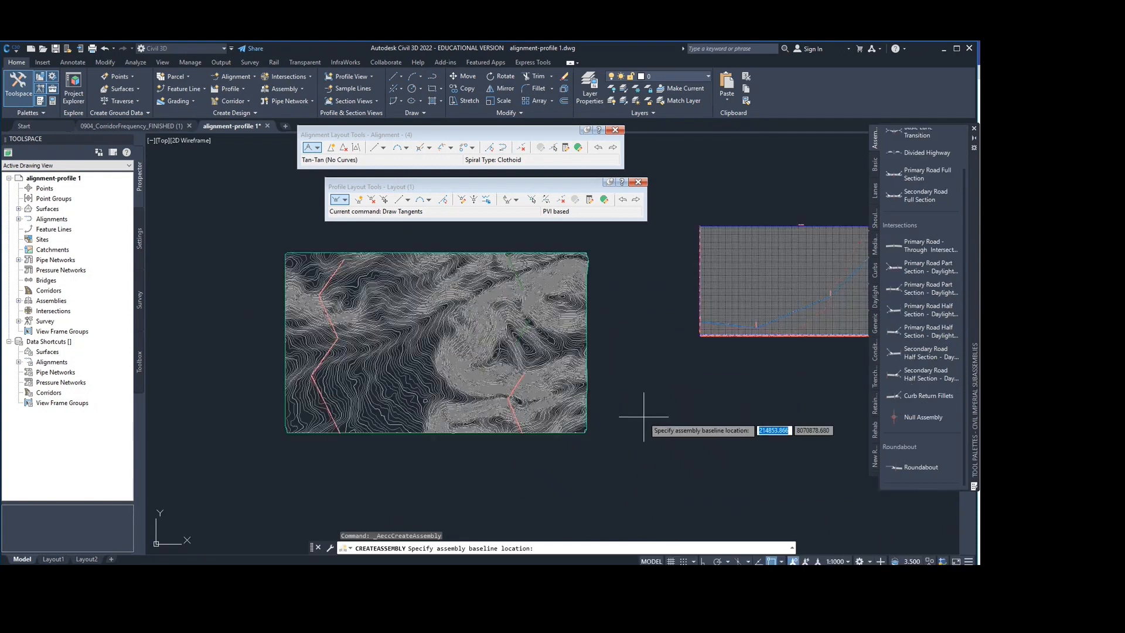
click(643, 416)
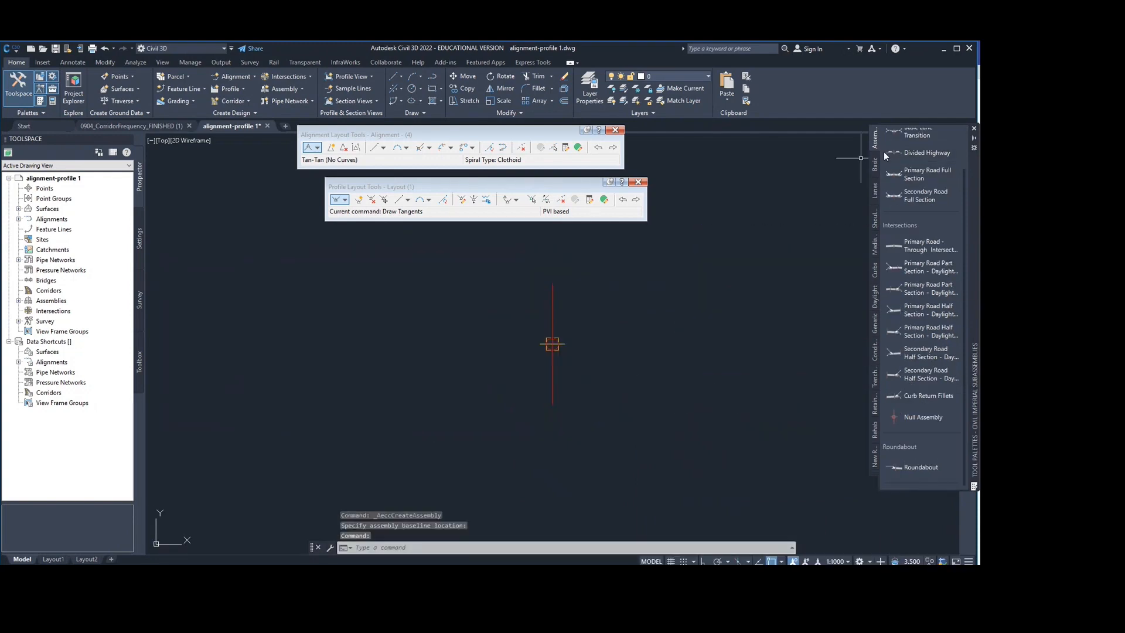
Attach a right-side BasicLane subassembly, 12 m wide with a -2% slope, to the assembly's baseline marker.
click(874, 167)
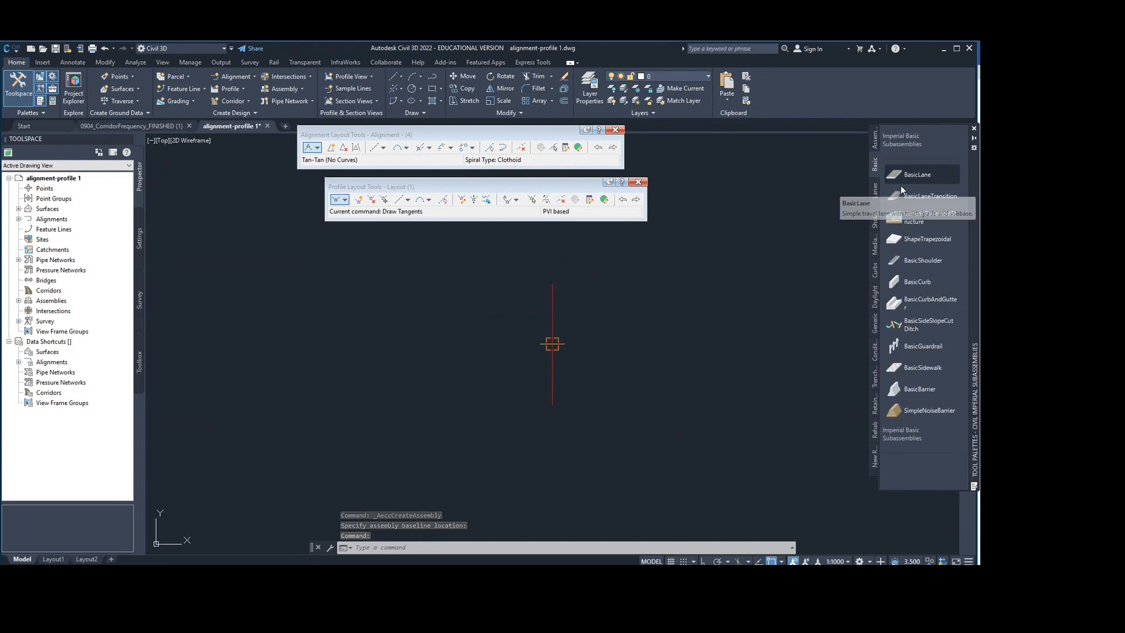
click(923, 174)
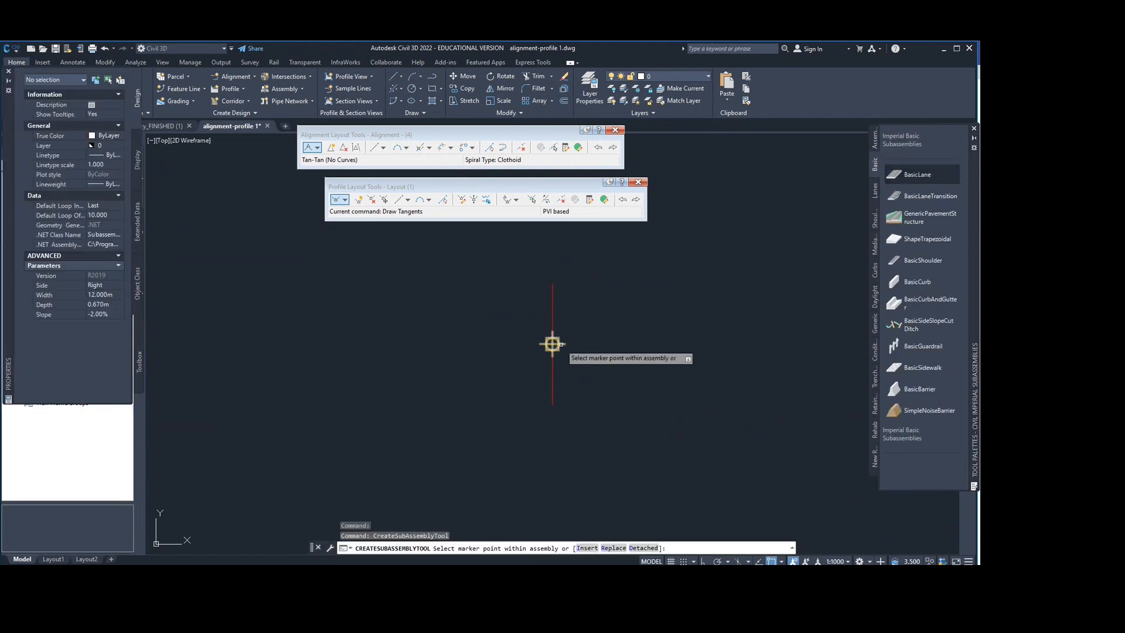
scroll(560, 344, up, 1)
click(553, 343)
scroll(564, 338, down, 1)
middle_drag(598, 321, 412, 291)
scroll(411, 290, down, 1)
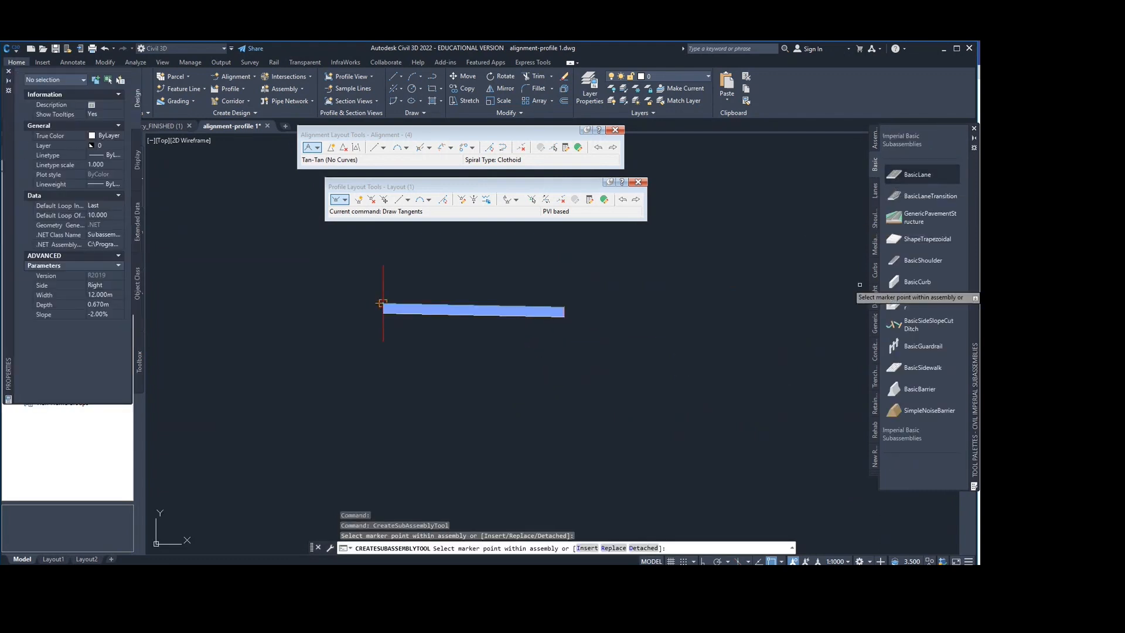
Attach a right-side BasicShoulder subassembly, 3 m wide with a -4% slope, to the lane's upper outer edge.
click(932, 258)
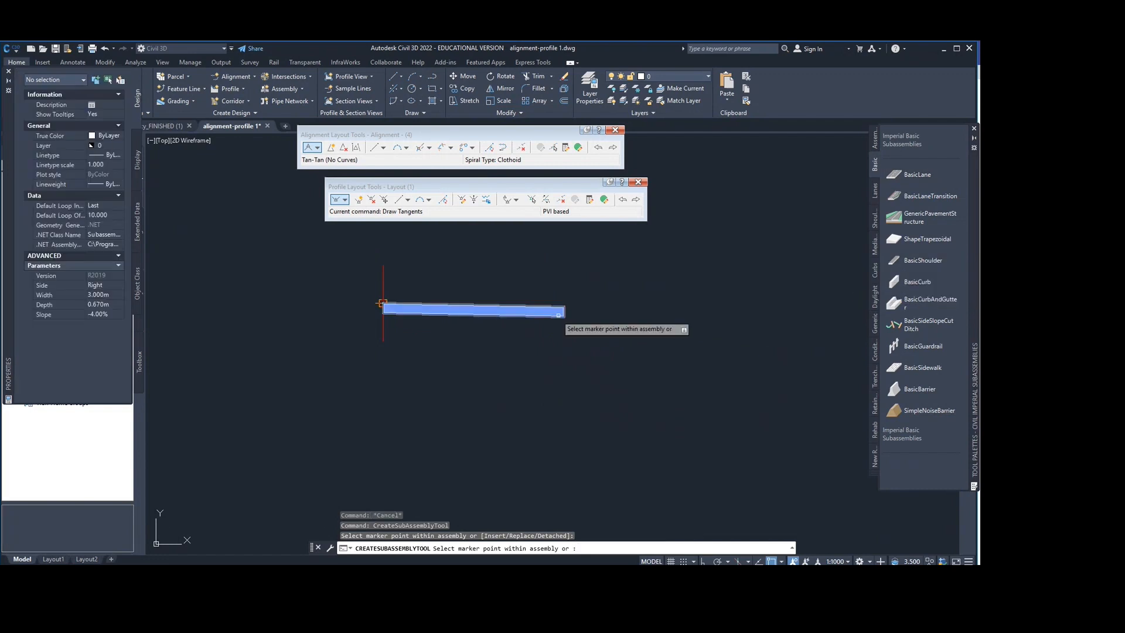
scroll(559, 315, up, 4)
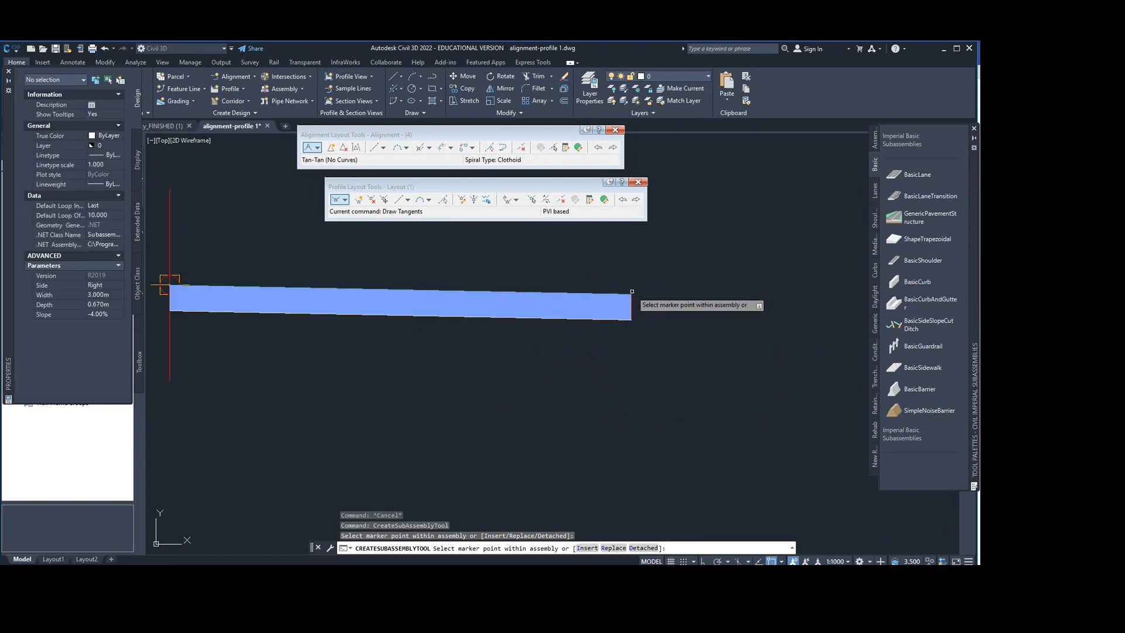
scroll(633, 290, up, 3)
click(628, 305)
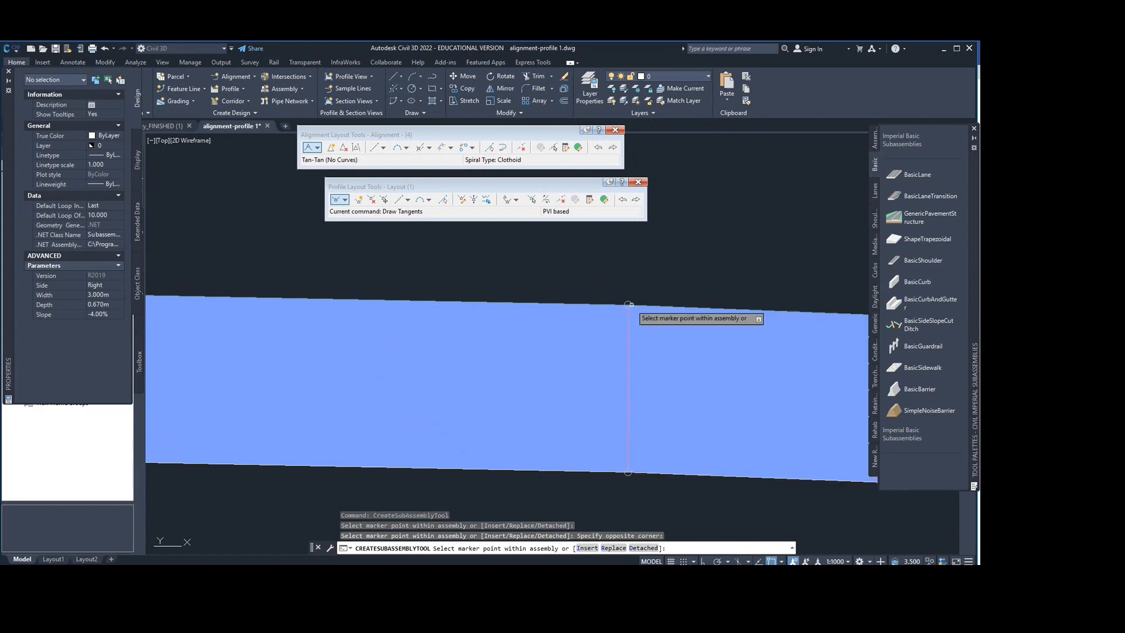
scroll(633, 305, down, 5)
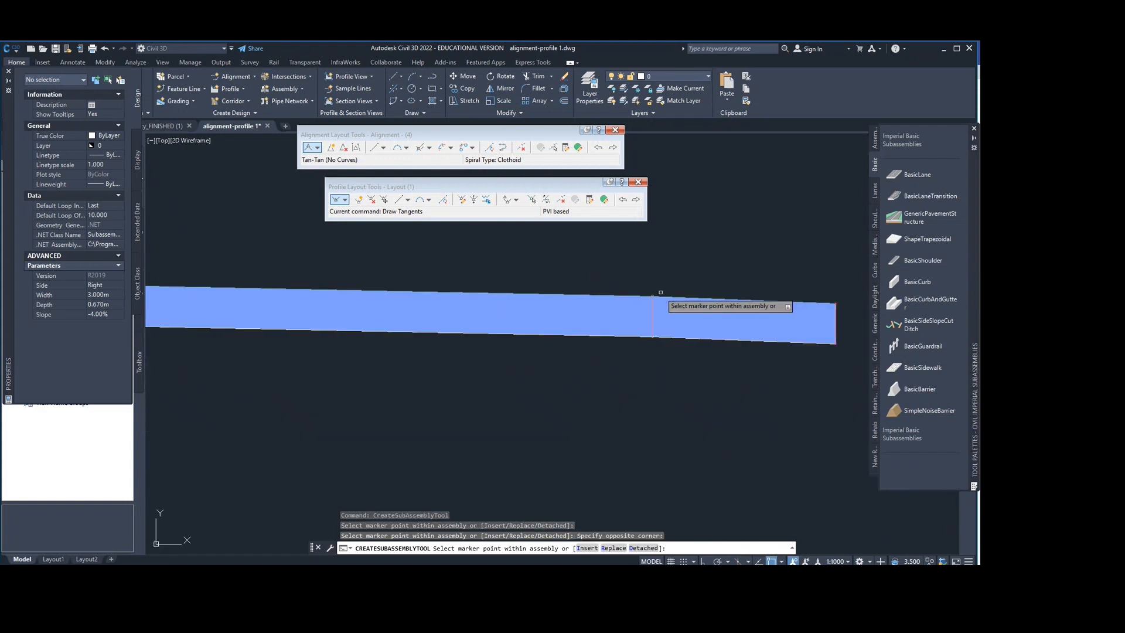
Attach a right-side BasicCurb subassembly, 0.75 m wide and 1.5 m deep, to the shoulder's upper outer edge.
click(906, 284)
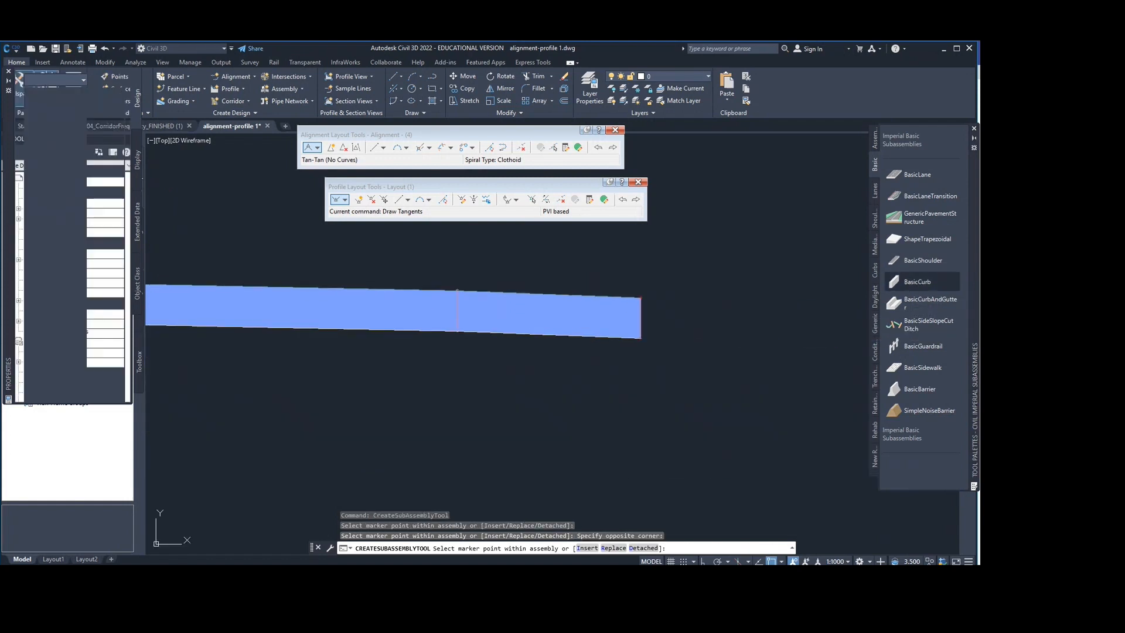
click(644, 299)
scroll(648, 298, down, 4)
middle_drag(714, 318, 631, 321)
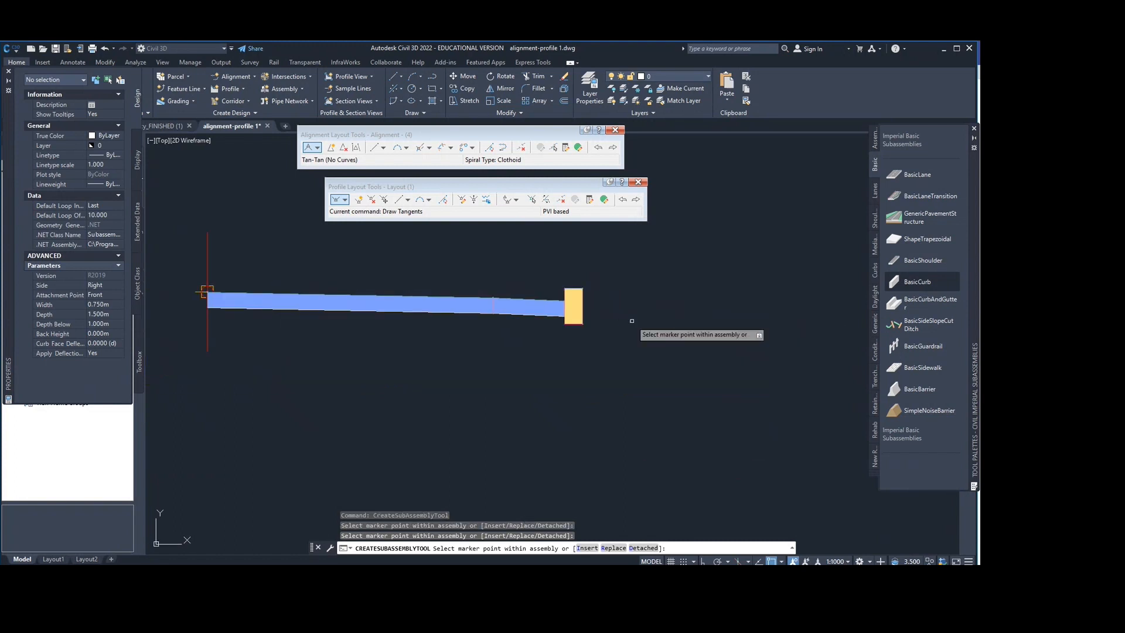
Attach a right-side BasicSidewalk subassembly, 6 m wide and 0.333 m deep, to the curb's upper outer corner.
click(929, 368)
scroll(601, 296, up, 4)
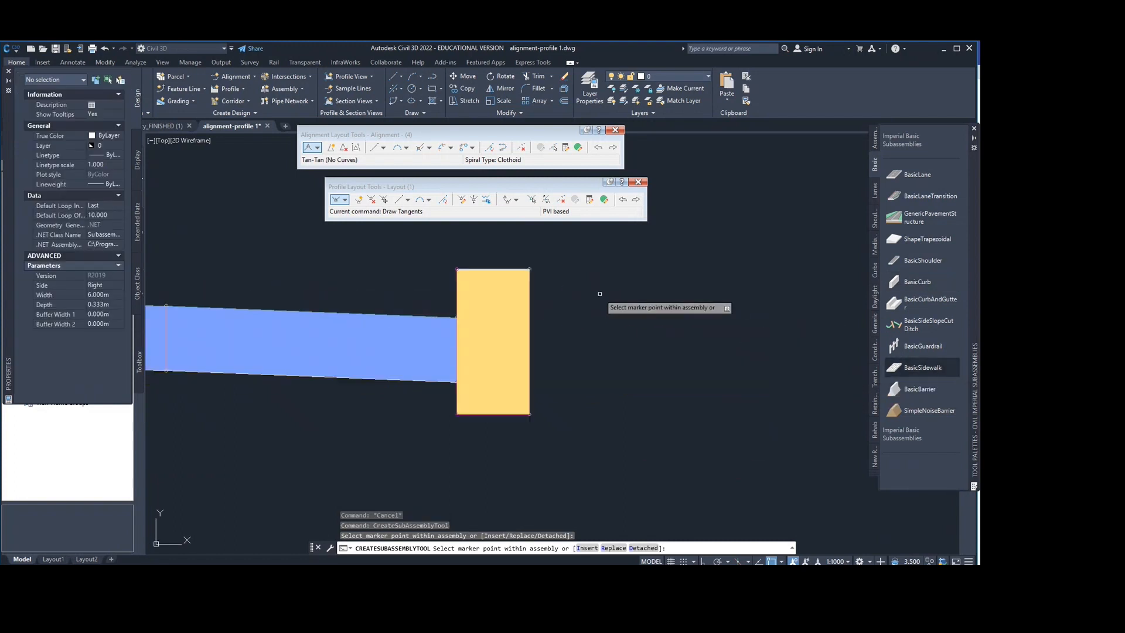
click(532, 267)
scroll(533, 269, down, 5)
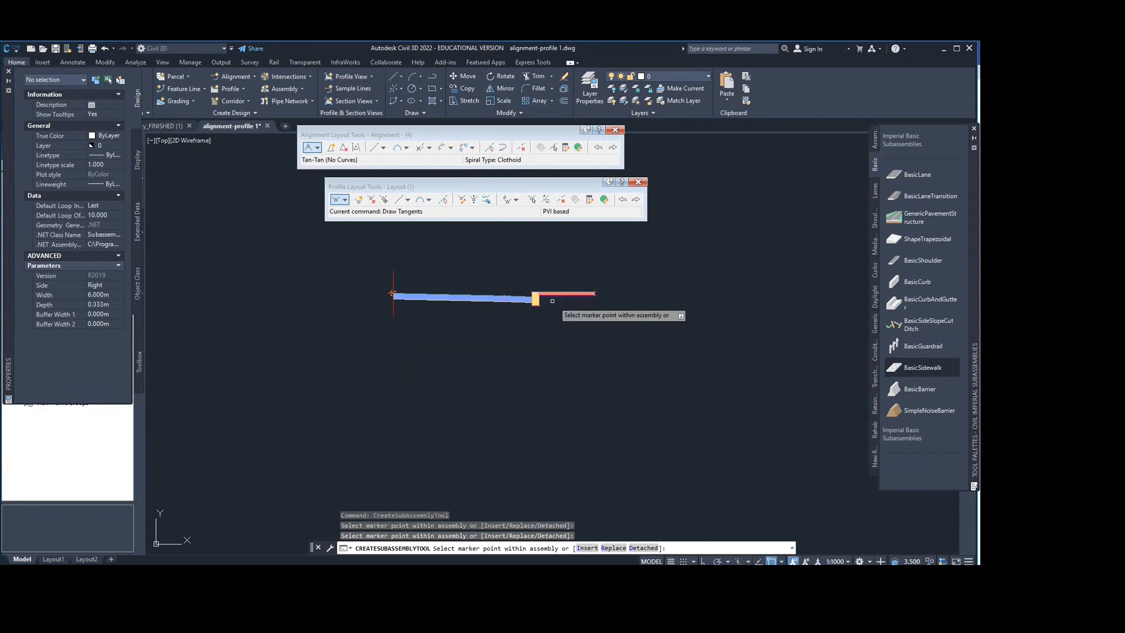
key(Escape)
Mirror the lane, shoulder, curb and sidewalk subassemblies to the other side of the assembly's baseline marker.
middle_drag(561, 255, 675, 301)
scroll(665, 299, up, 1)
click(726, 271)
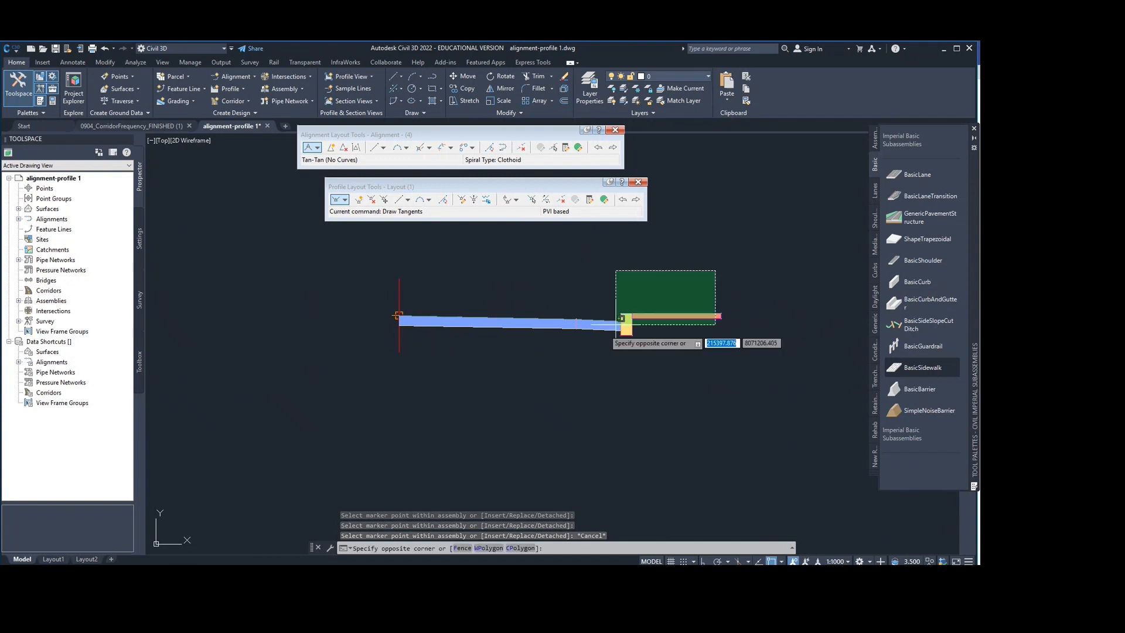
click(422, 340)
click(110, 101)
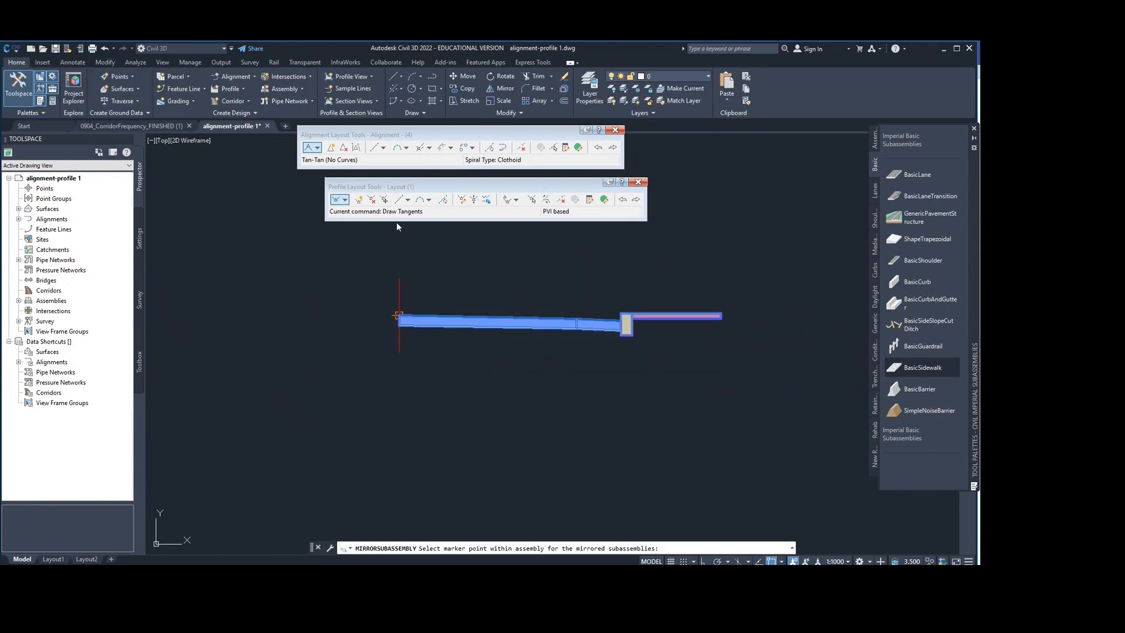
click(399, 315)
key(Return)
scroll(492, 272, down, 8)
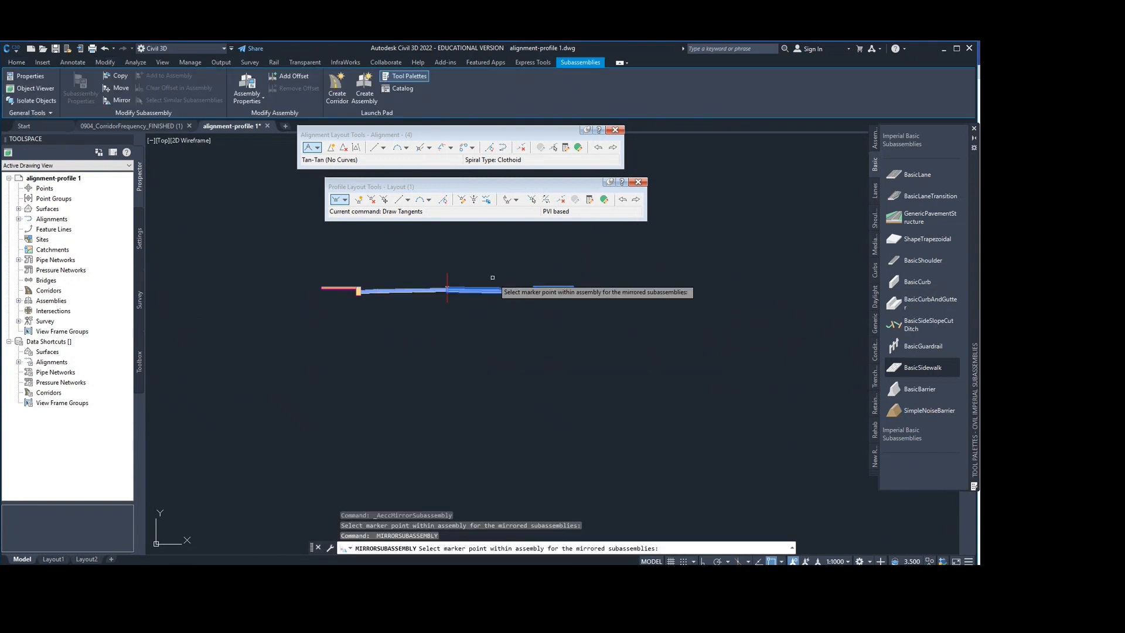
key(Escape)
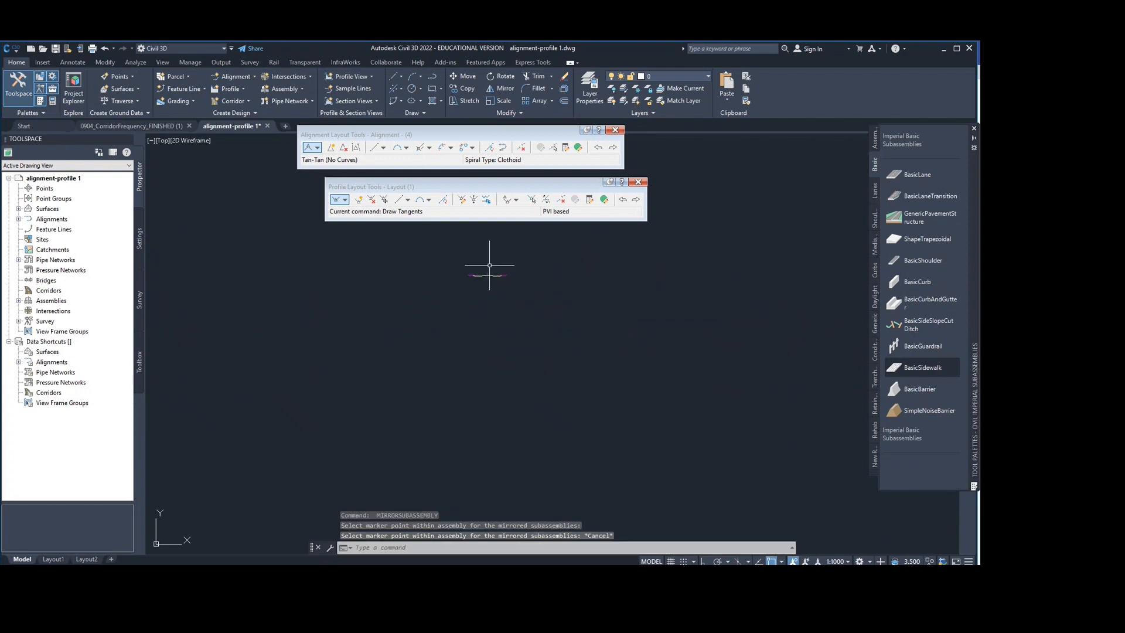
middle_drag(489, 264, 720, 347)
scroll(608, 320, down, 5)
scroll(719, 346, down, 1)
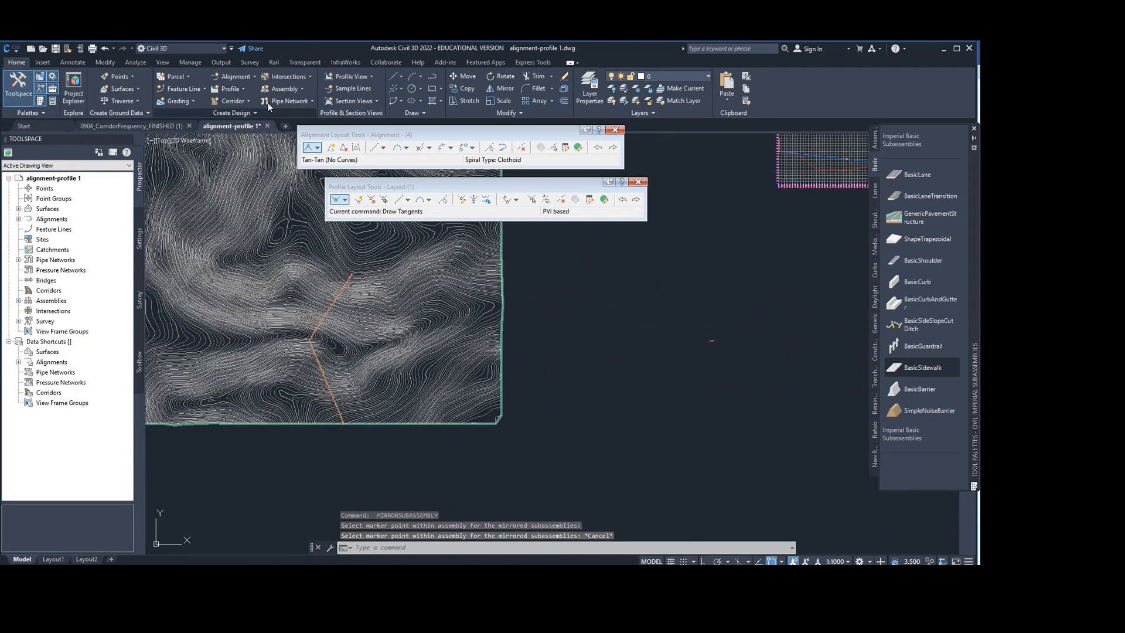
Start a new corridor along the alignment on the terrain, keeping the Basic style and Layout (1) as its design profile.
scroll(343, 229, down, 2)
mouse_move(329, 229)
middle_down()
mouse_move(453, 267)
mouse_move(430, 263)
middle_up()
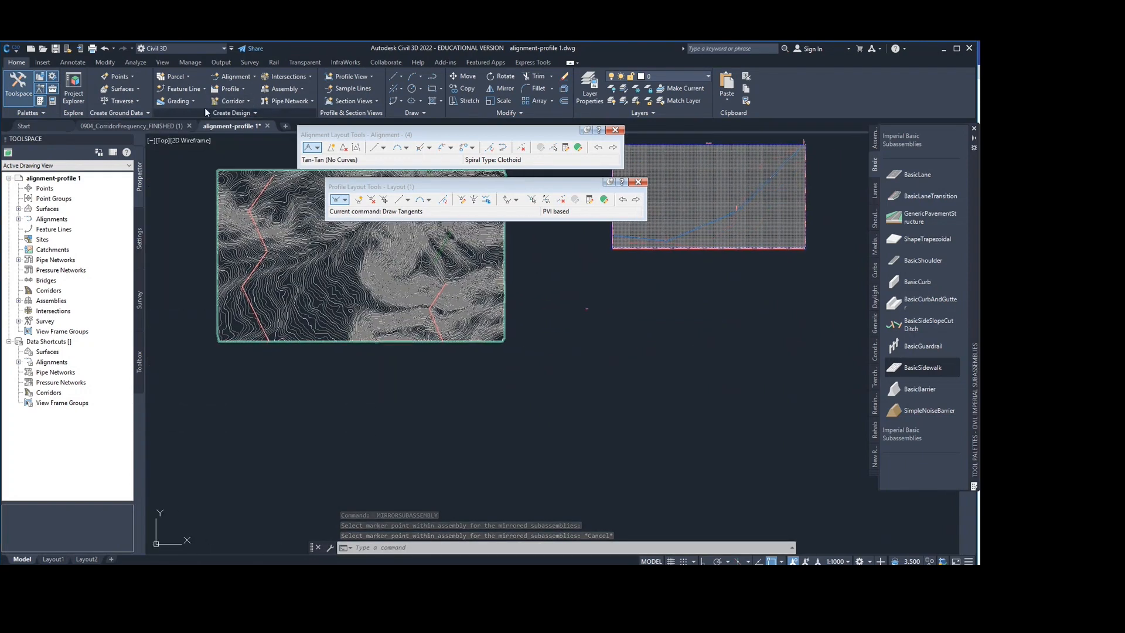
click(228, 99)
click(237, 116)
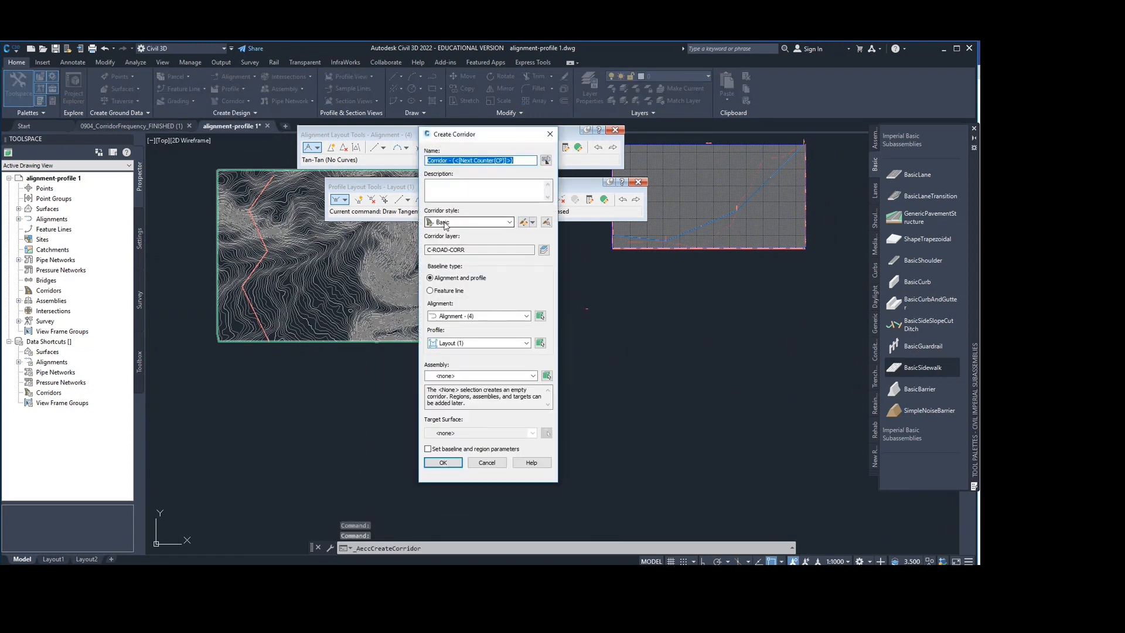
click(540, 316)
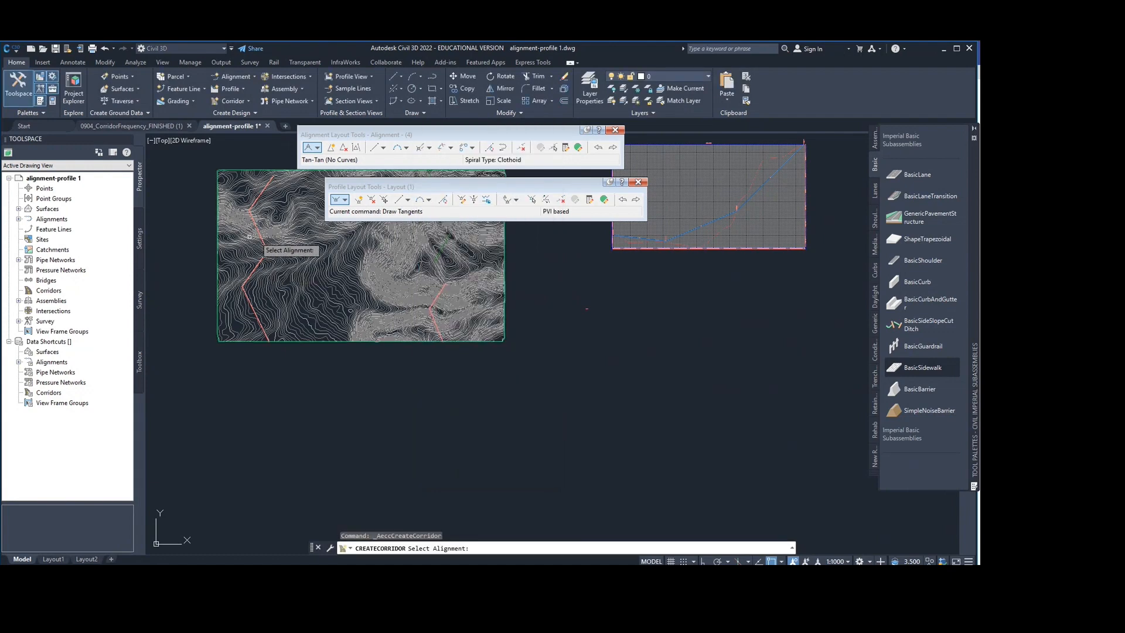
scroll(249, 236, up, 5)
click(272, 244)
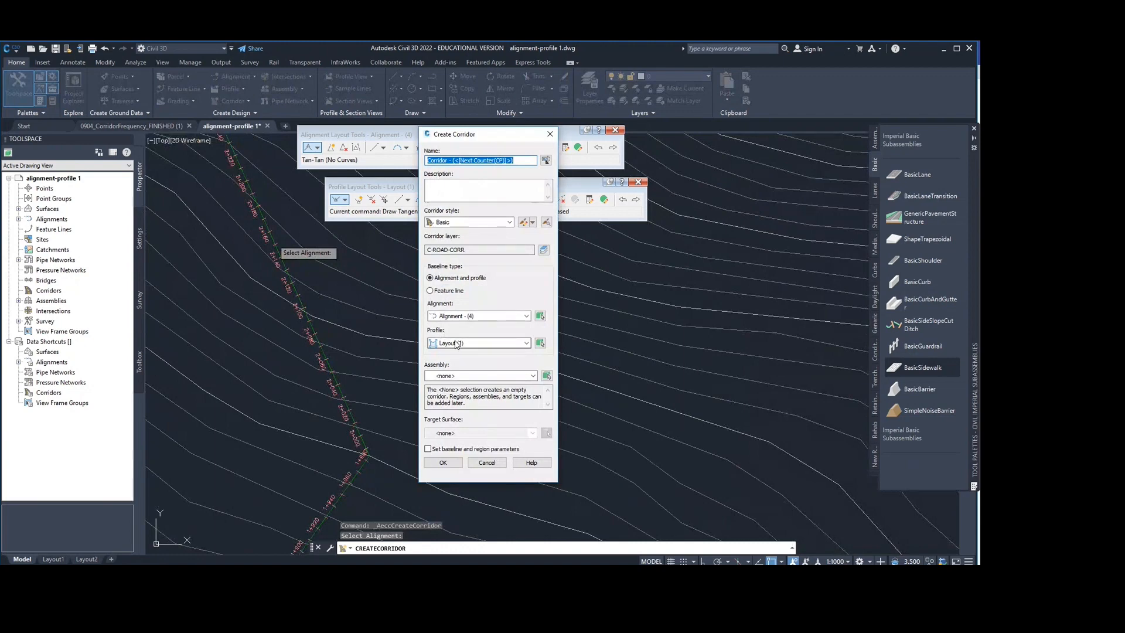
click(527, 343)
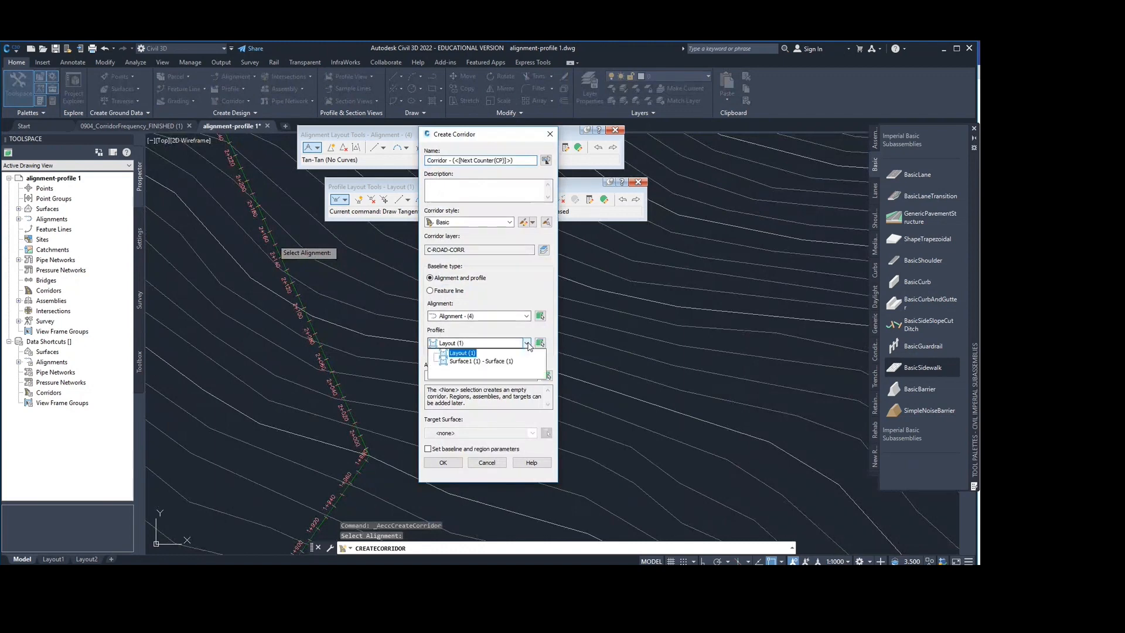
click(511, 342)
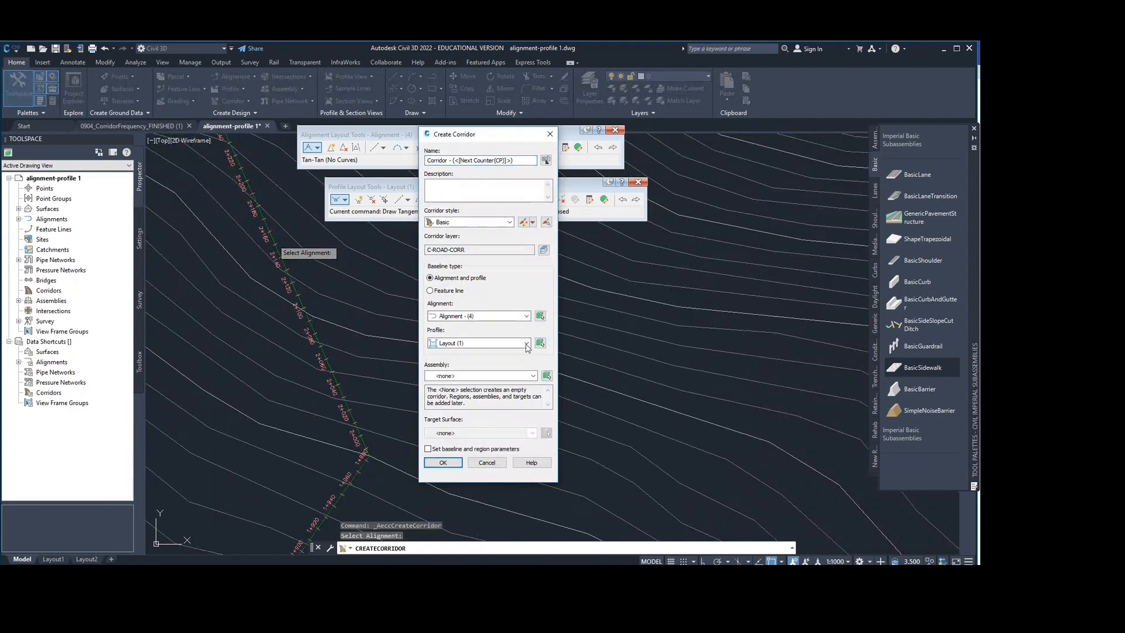
Assign Assembly - (1) and target surface Surface1 (1) to the corridor, and build it with the default baseline and region parameters.
click(475, 375)
click(465, 392)
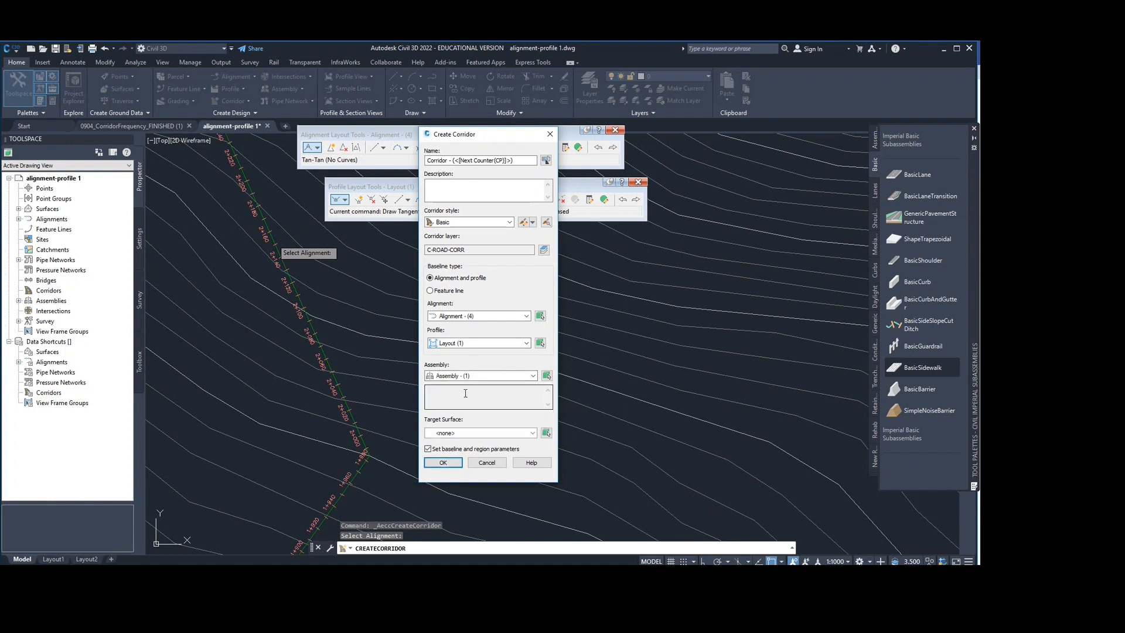
click(475, 433)
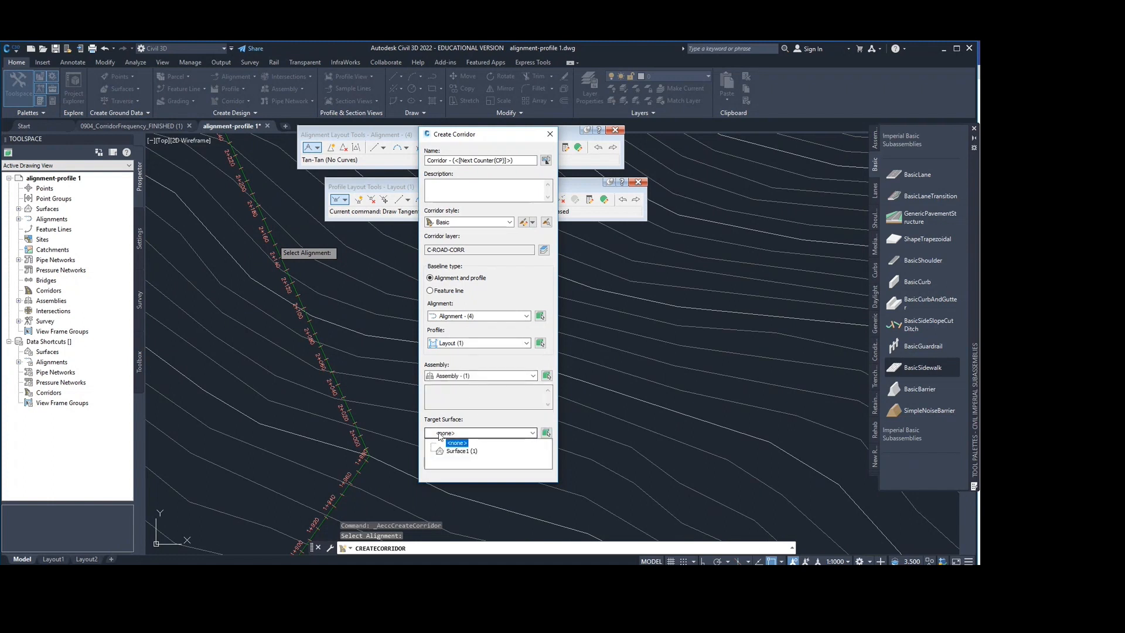
click(466, 451)
click(466, 452)
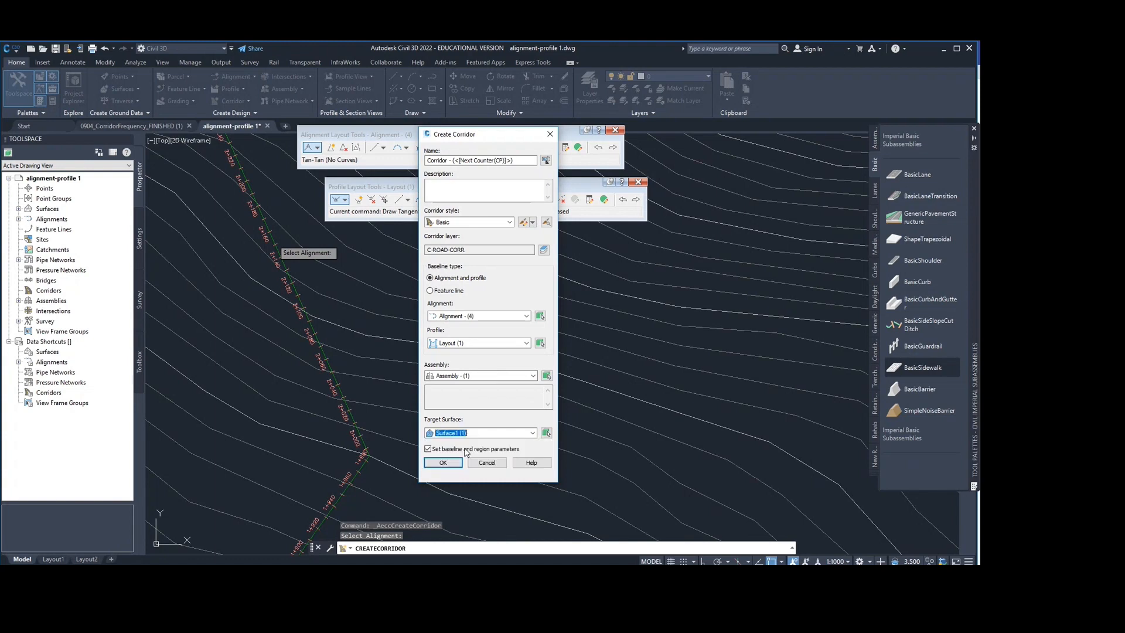
click(443, 462)
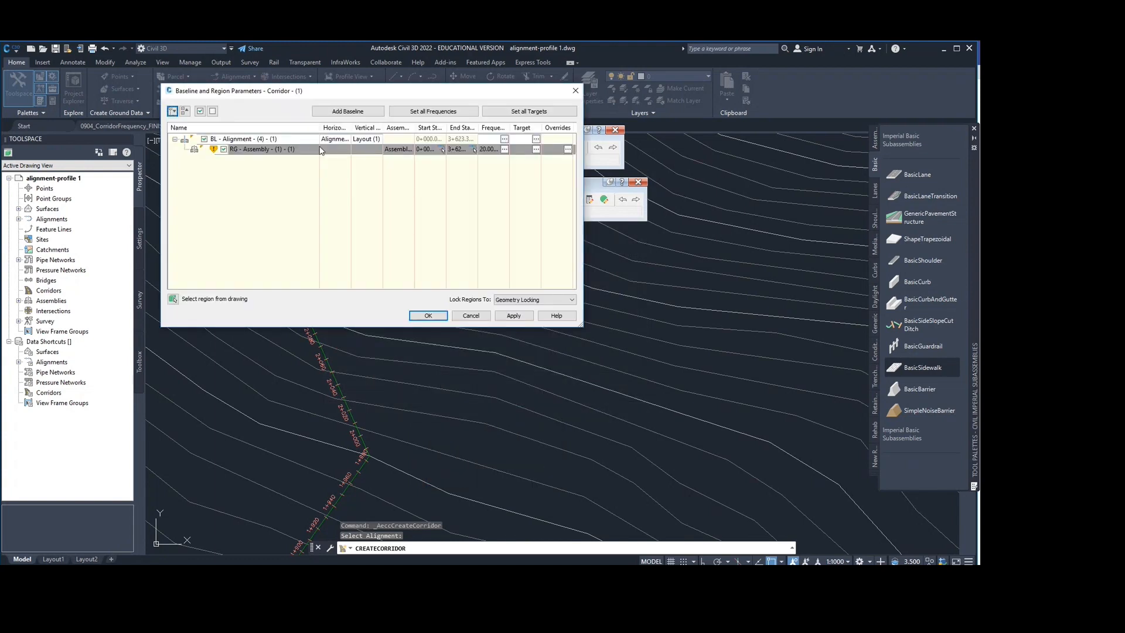
click(436, 320)
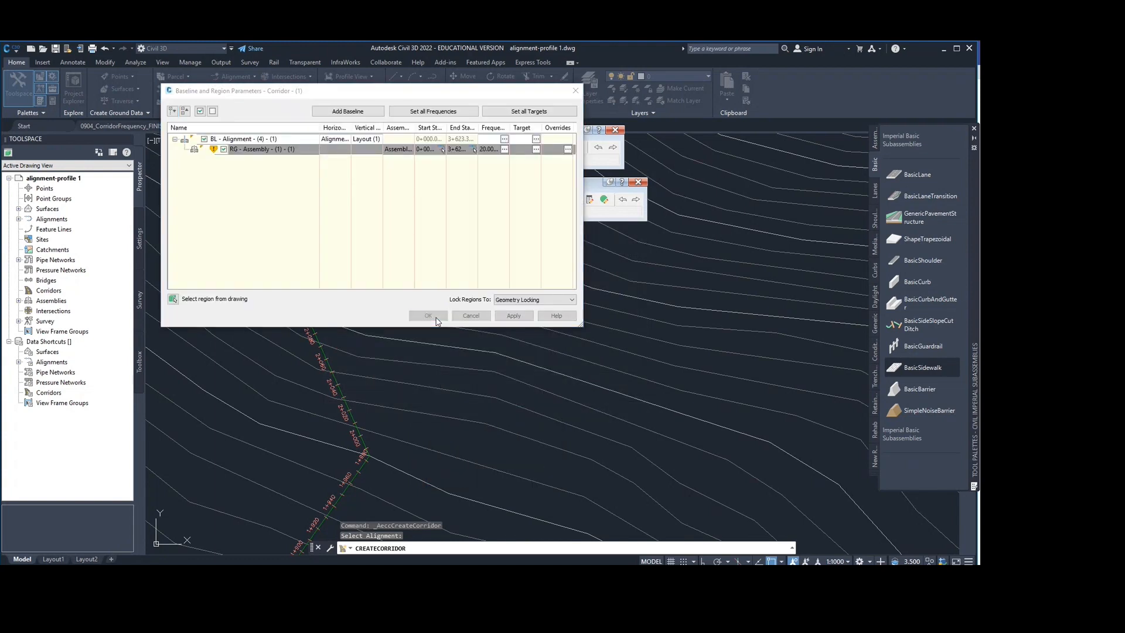
click(446, 285)
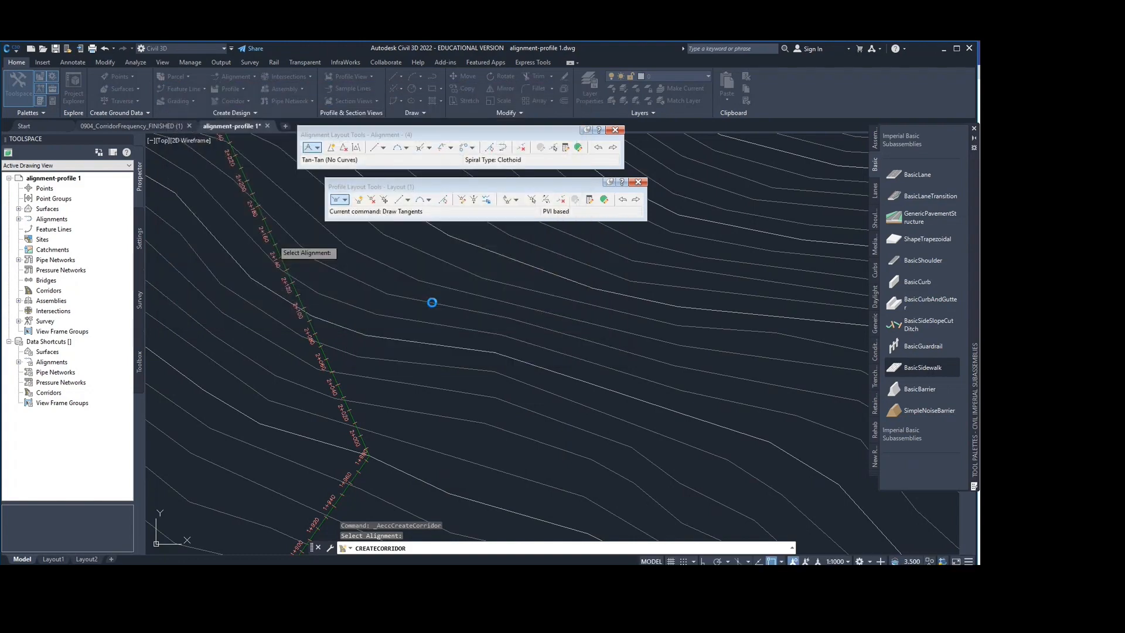
scroll(419, 460, down, 5)
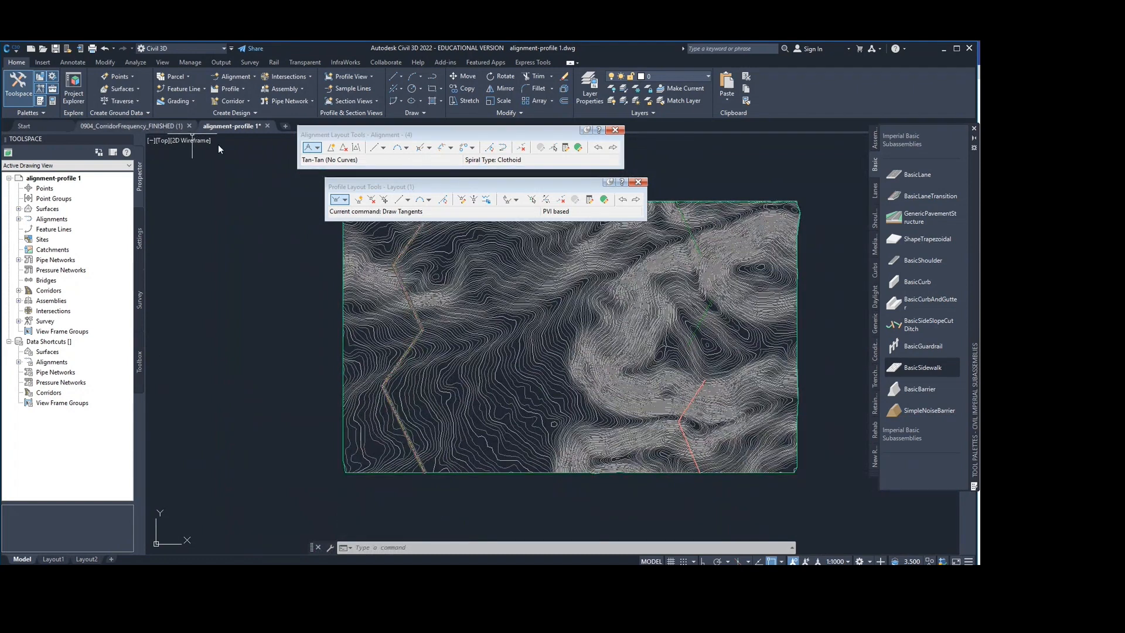
mouse_move(375, 276)
middle_down()
mouse_move(311, 287)
mouse_move(246, 276)
middle_up()
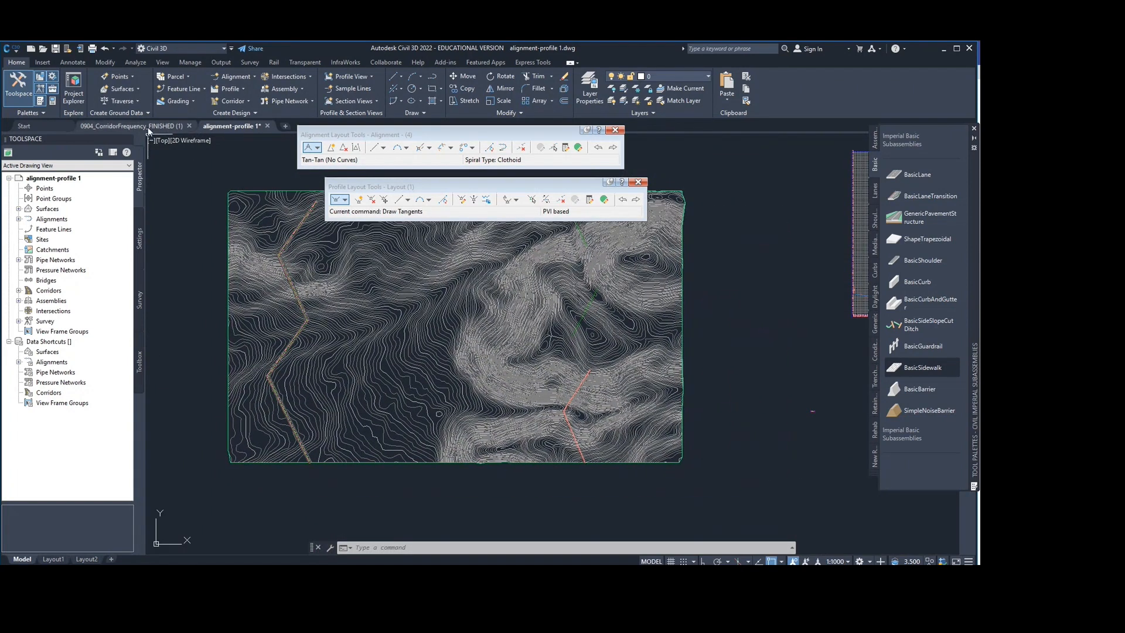
Switch to the 0904_CorridorFrequency_FINISHED (1) drawing and examine the corridor along Road C and its intersection with Road D.
click(132, 126)
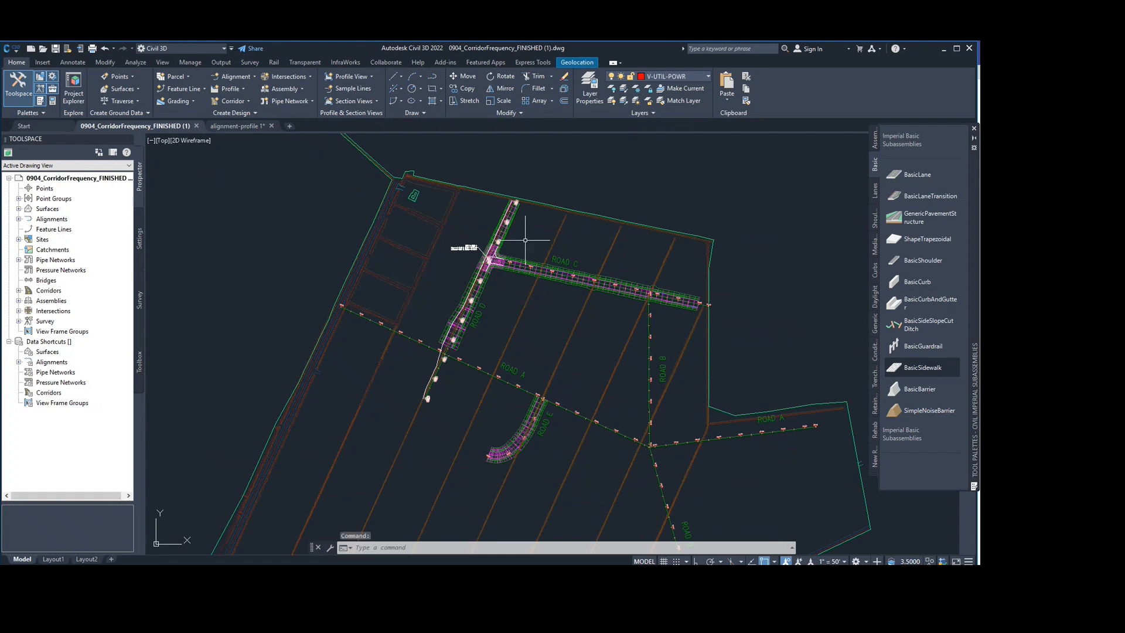
mouse_move(515, 255)
middle_down()
mouse_move(487, 258)
mouse_move(512, 274)
mouse_move(566, 242)
middle_up()
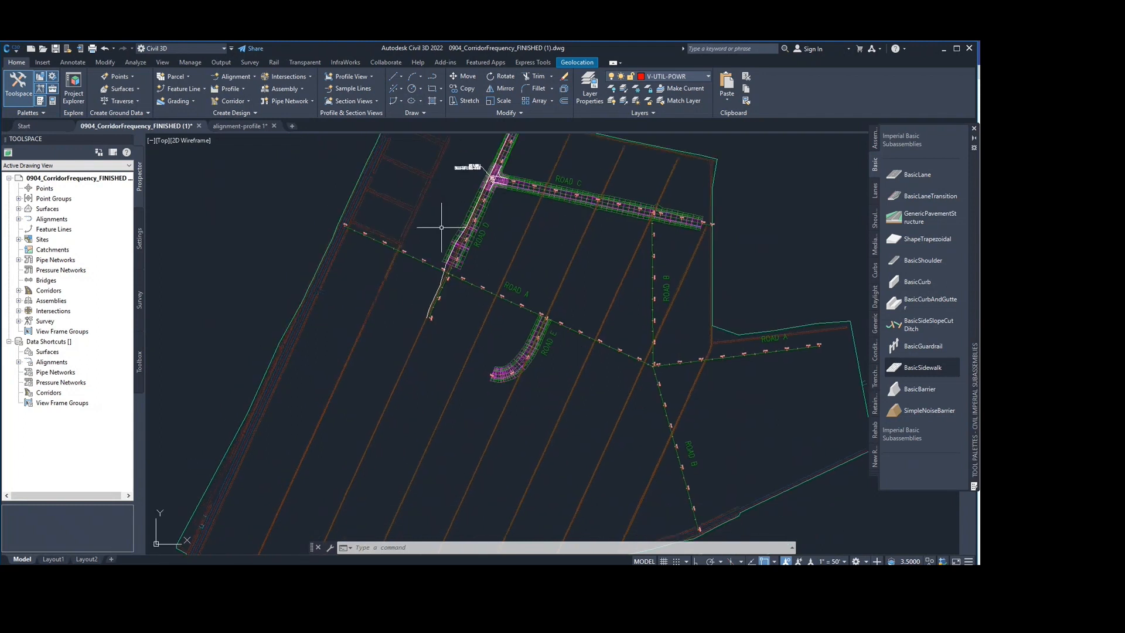
mouse_move(101, 130)
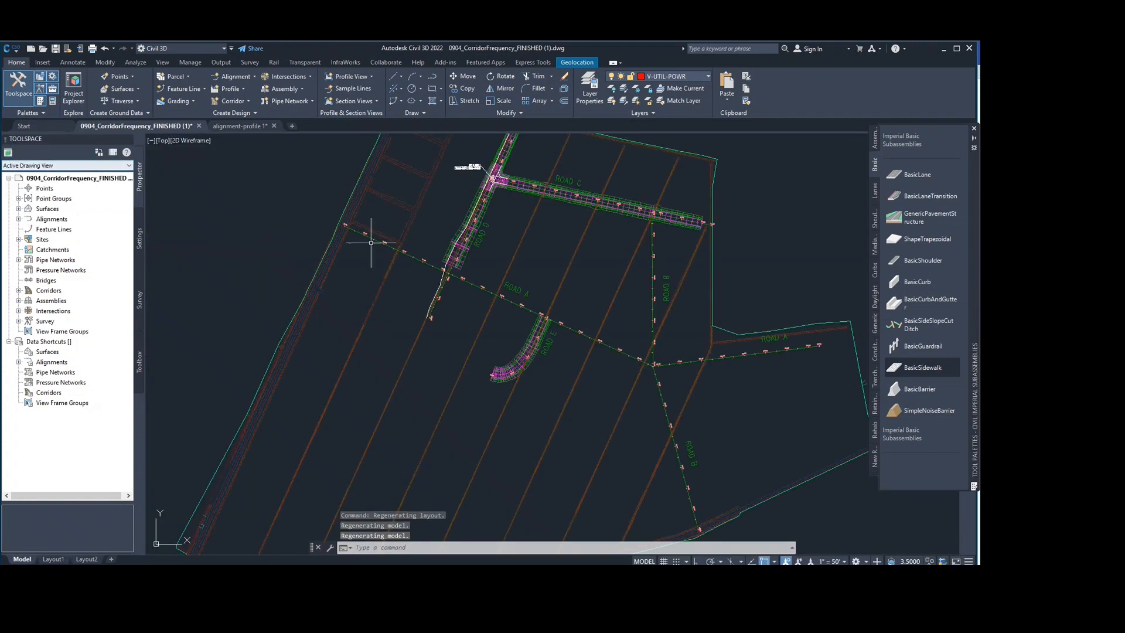
mouse_move(491, 242)
middle_down()
mouse_move(446, 256)
mouse_move(401, 327)
mouse_move(394, 319)
middle_up()
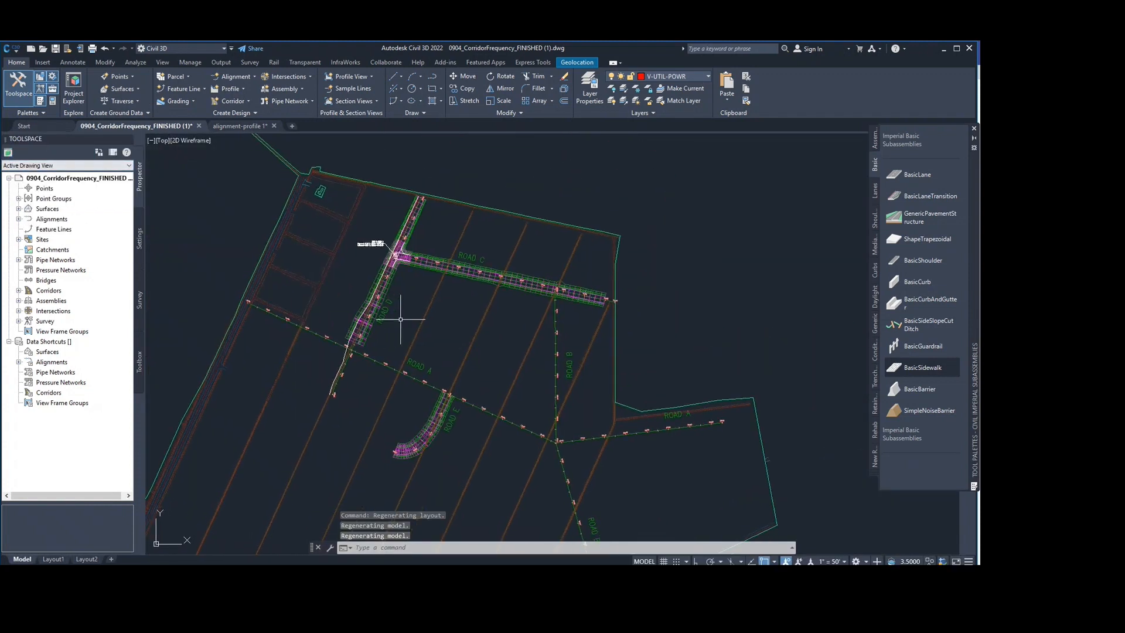
mouse_move(400, 311)
mouse_move(387, 250)
middle_down()
mouse_move(445, 278)
mouse_move(331, 207)
middle_up()
scroll(457, 252, up, 1)
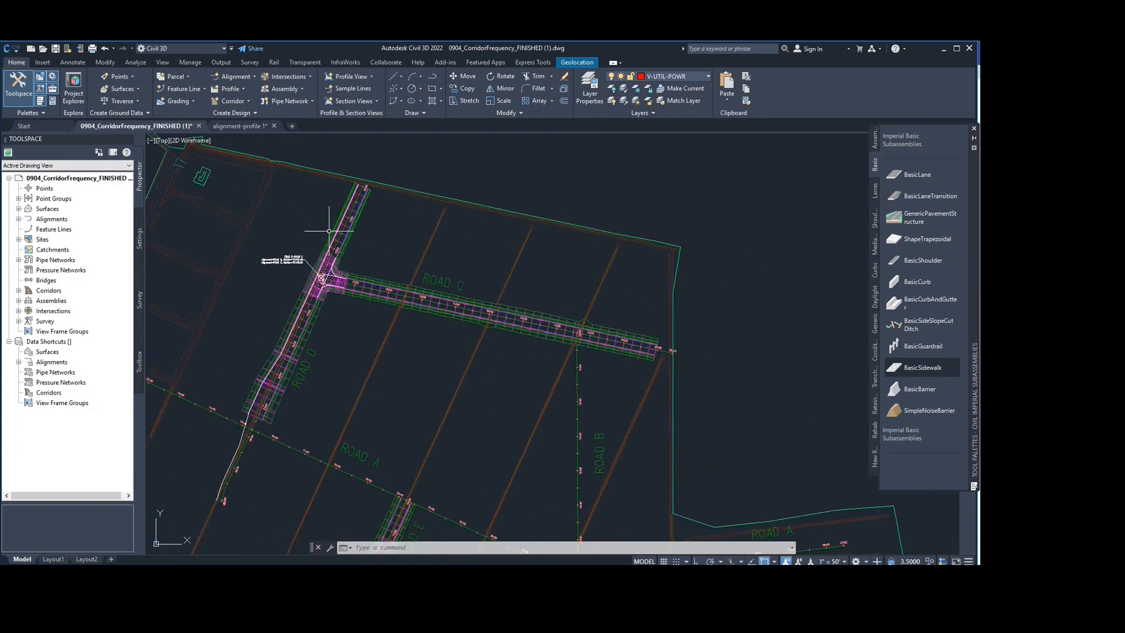
scroll(391, 288, up, 1)
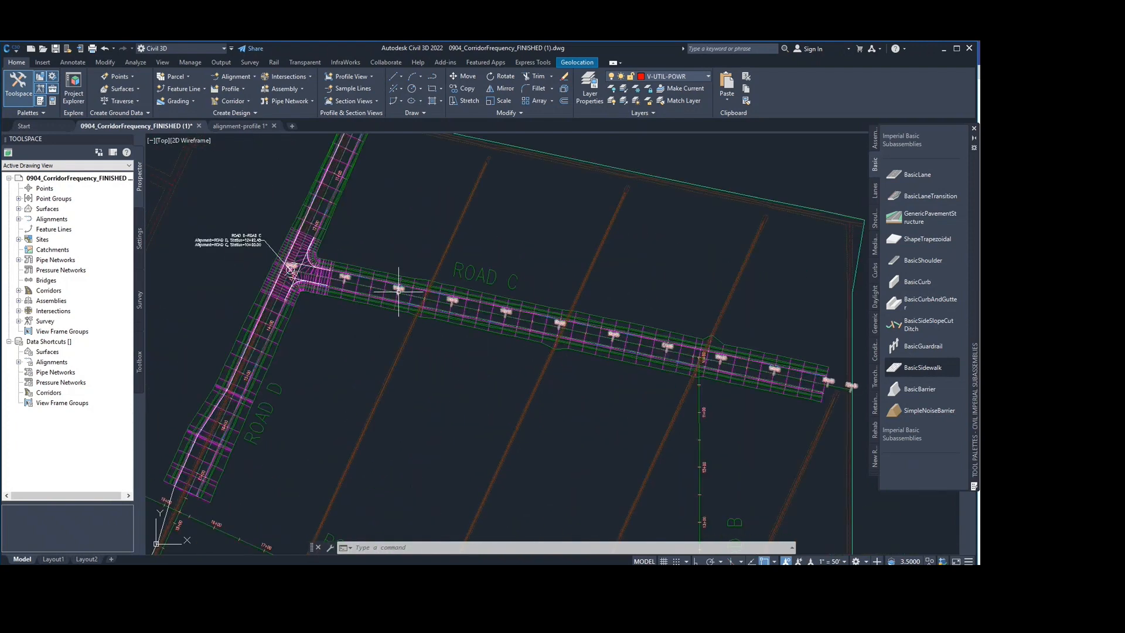
scroll(440, 298, up, 1)
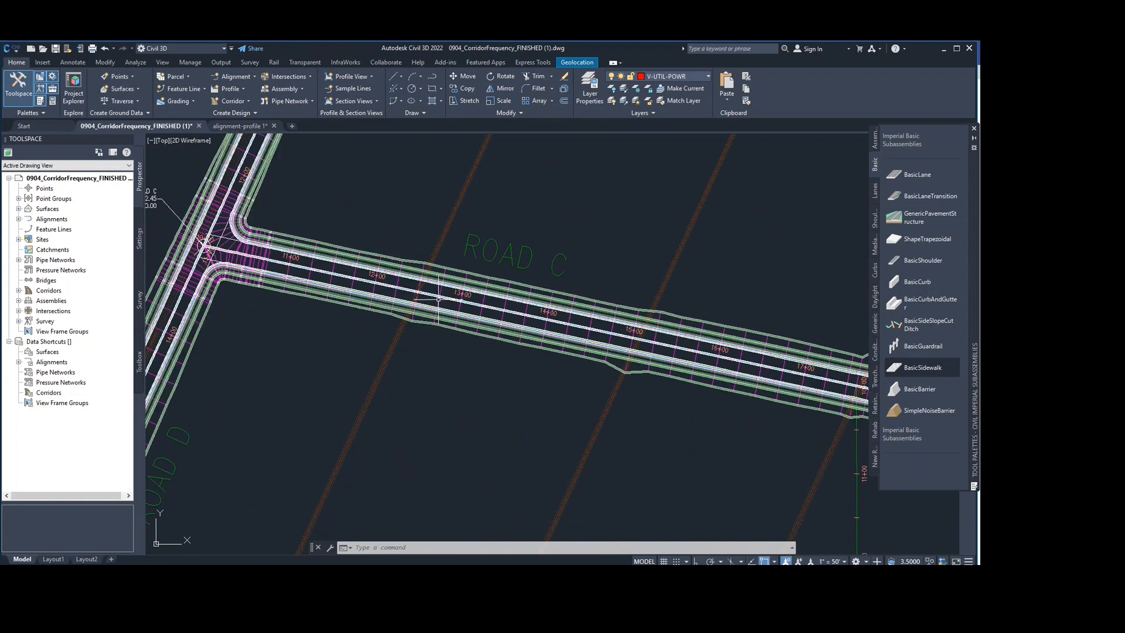
scroll(336, 331, down, 1)
middle_drag(268, 264, 306, 261)
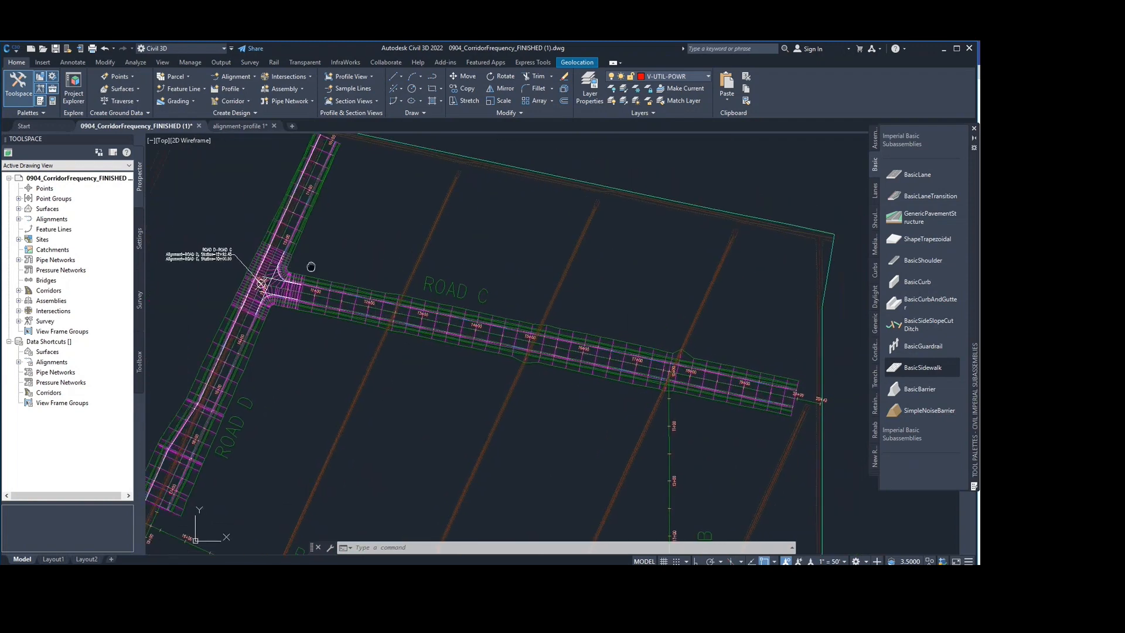
scroll(332, 286, up, 2)
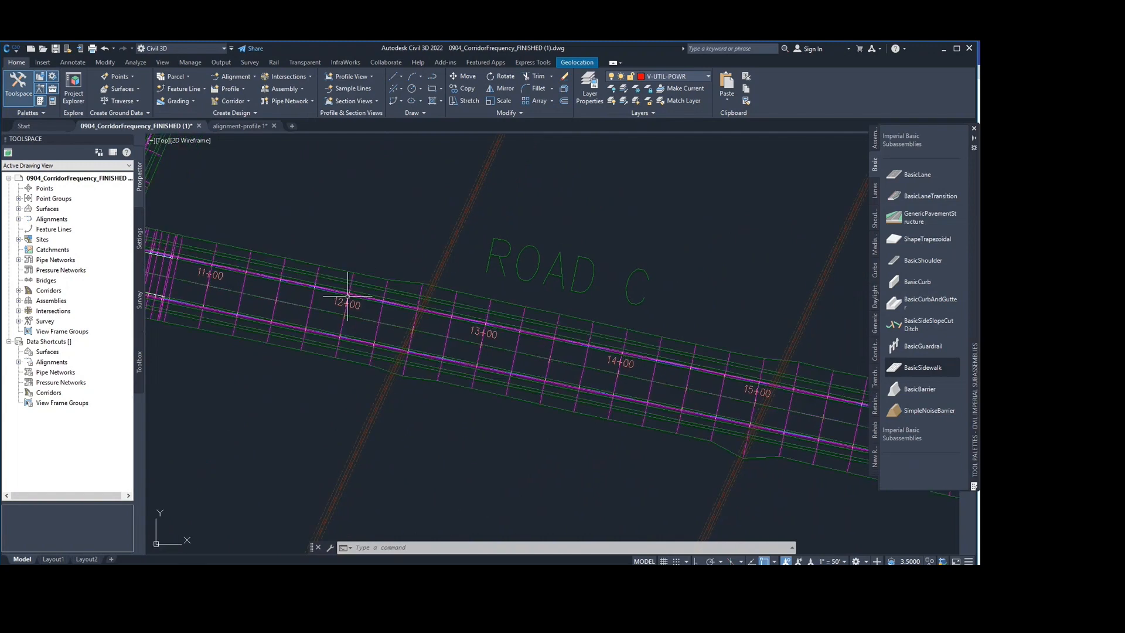
middle_drag(346, 287, 394, 301)
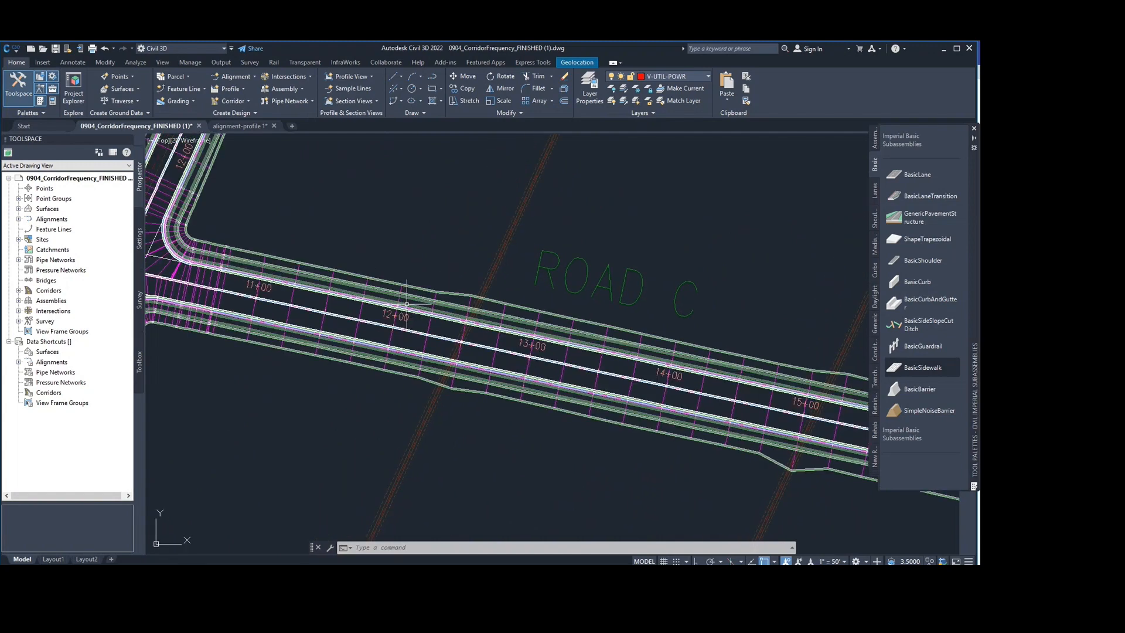
scroll(393, 331, down, 5)
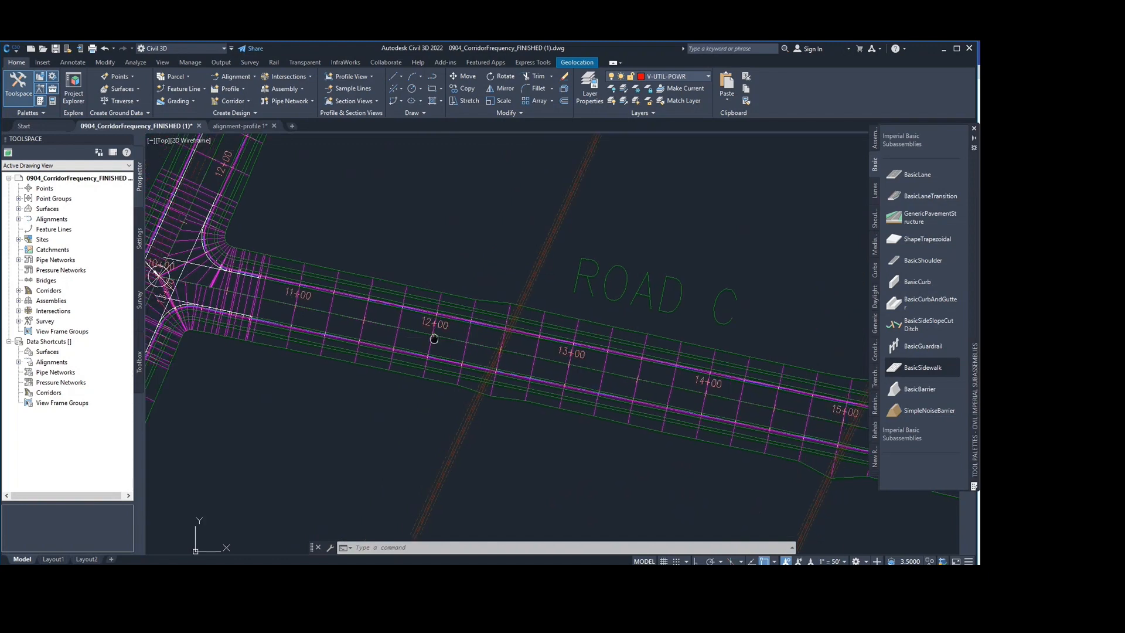
scroll(410, 357, up, 6)
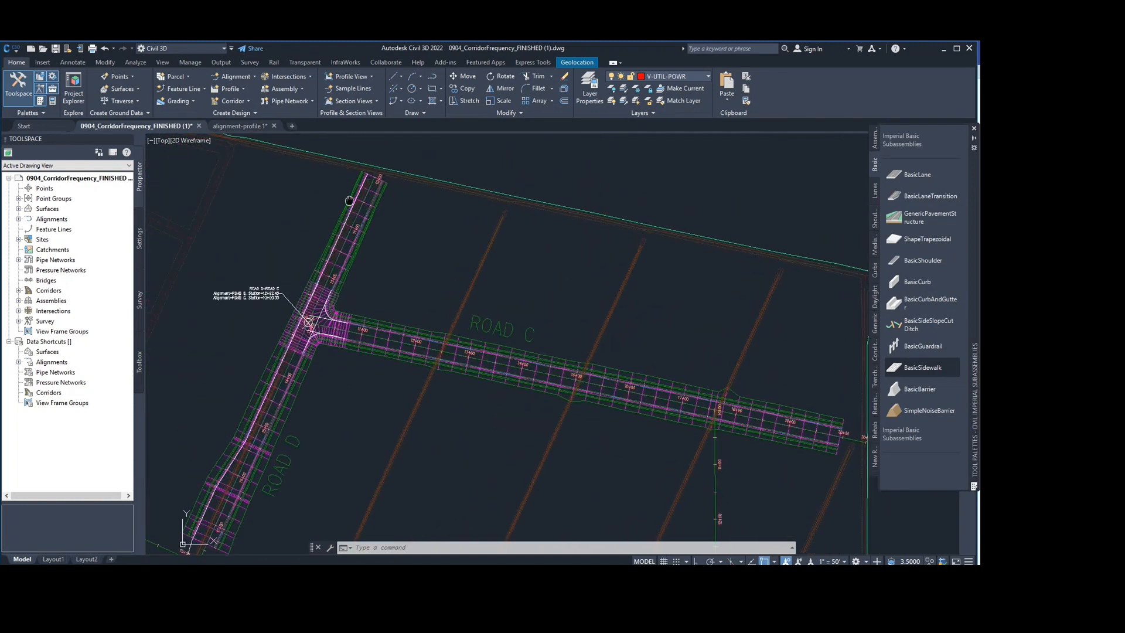
Select the Road C and Road D corridor and set its Section Editor viewport configuration to the Two: Vertical layout.
click(483, 324)
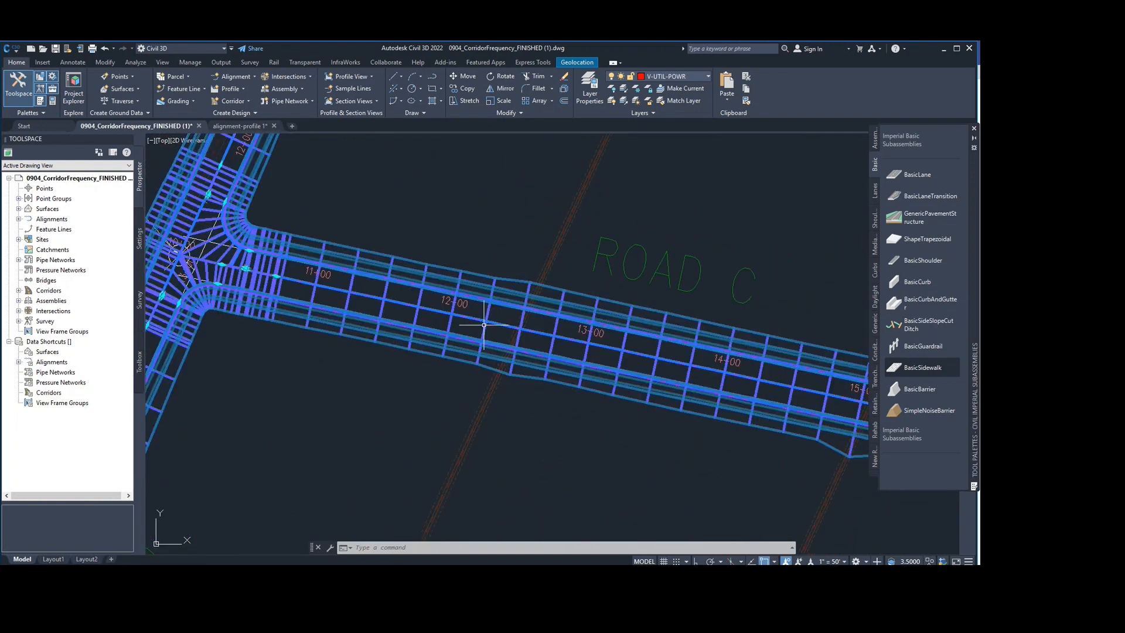
scroll(356, 294, down, 4)
middle_drag(357, 294, 427, 312)
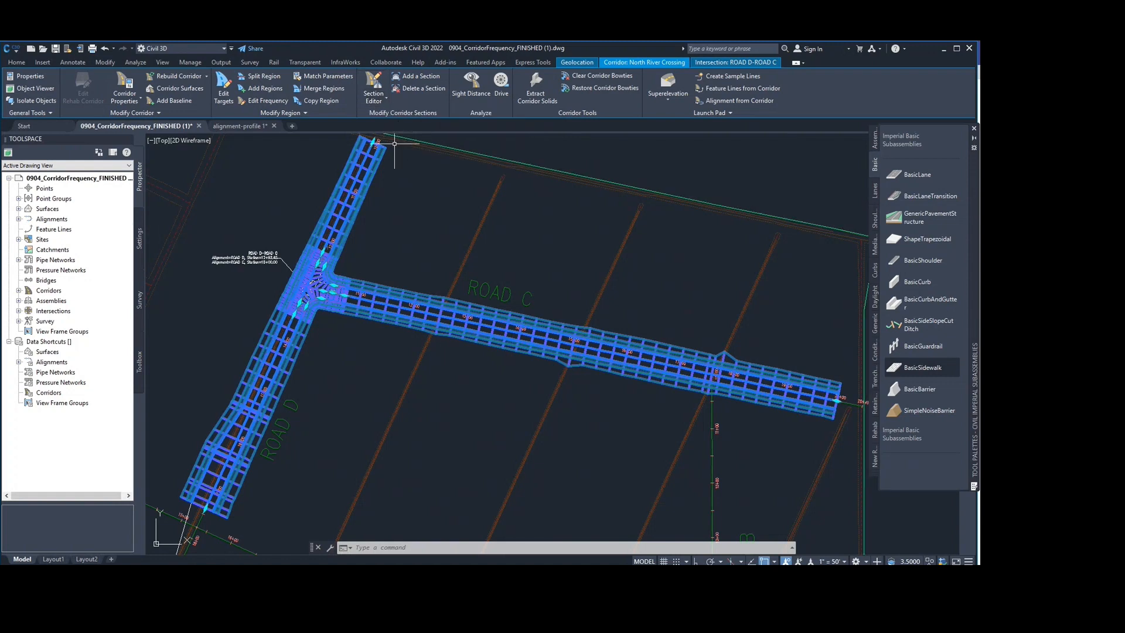
click(374, 99)
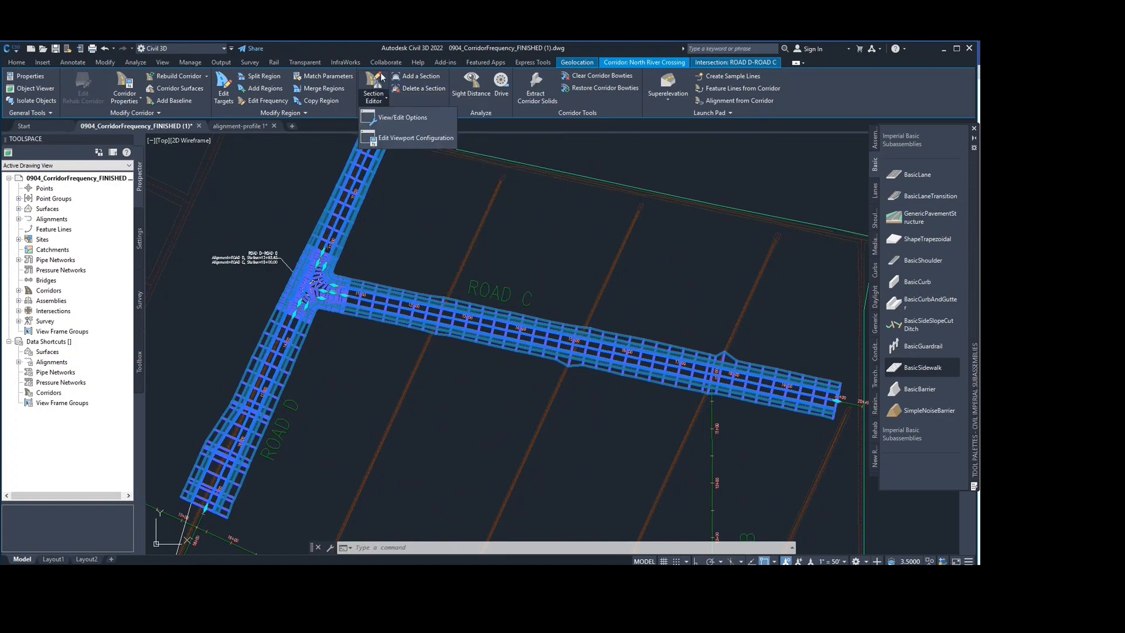
click(425, 139)
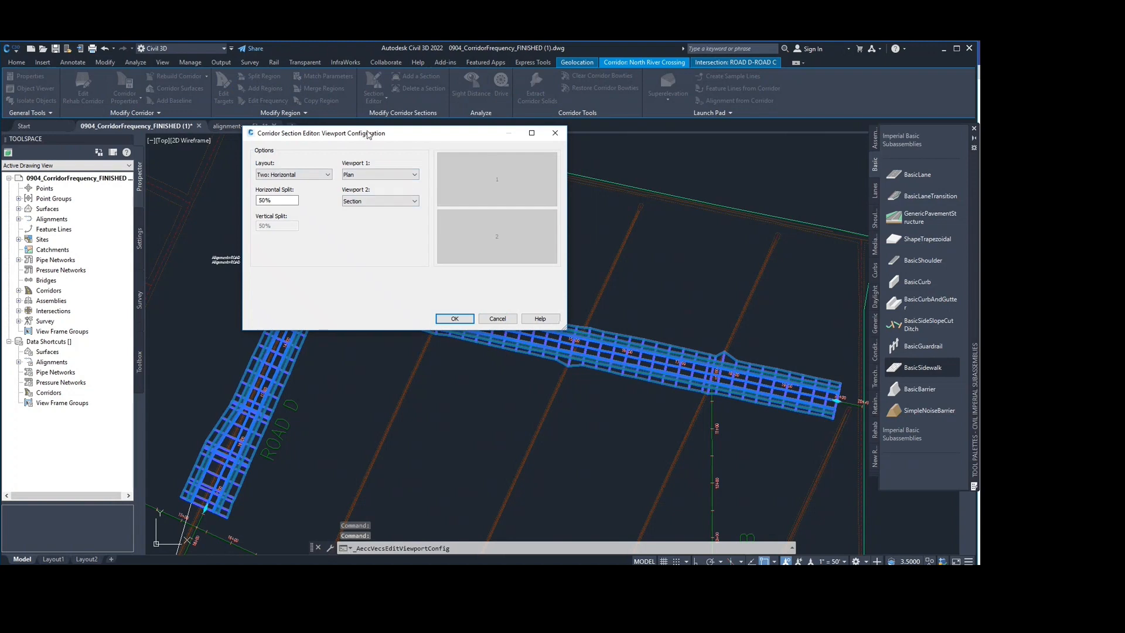
drag(368, 134, 429, 139)
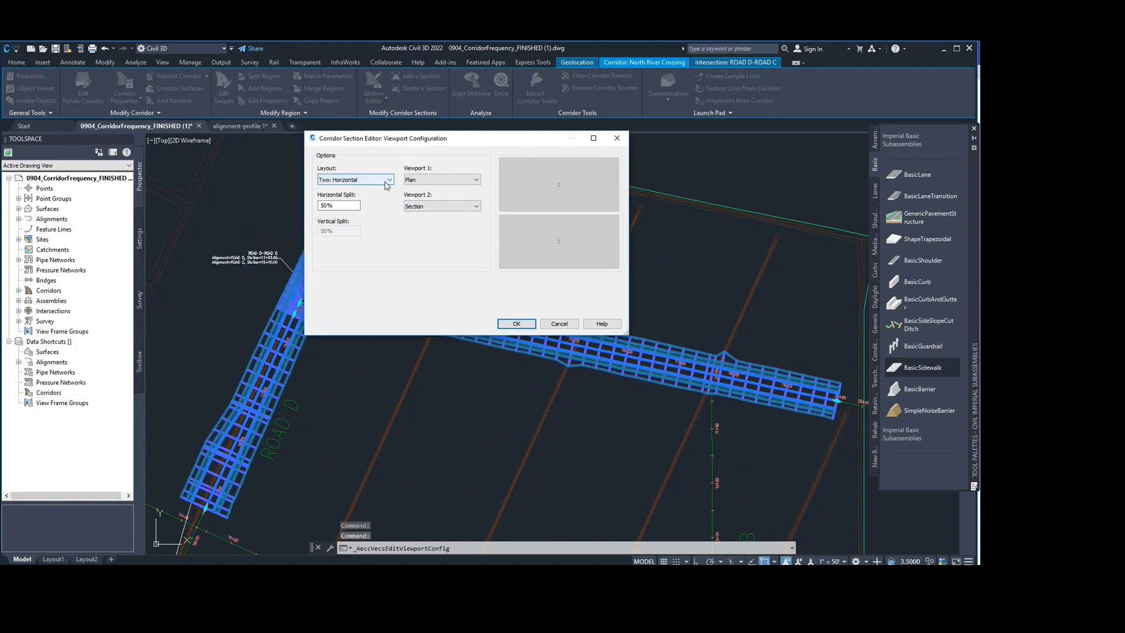
click(340, 179)
click(345, 160)
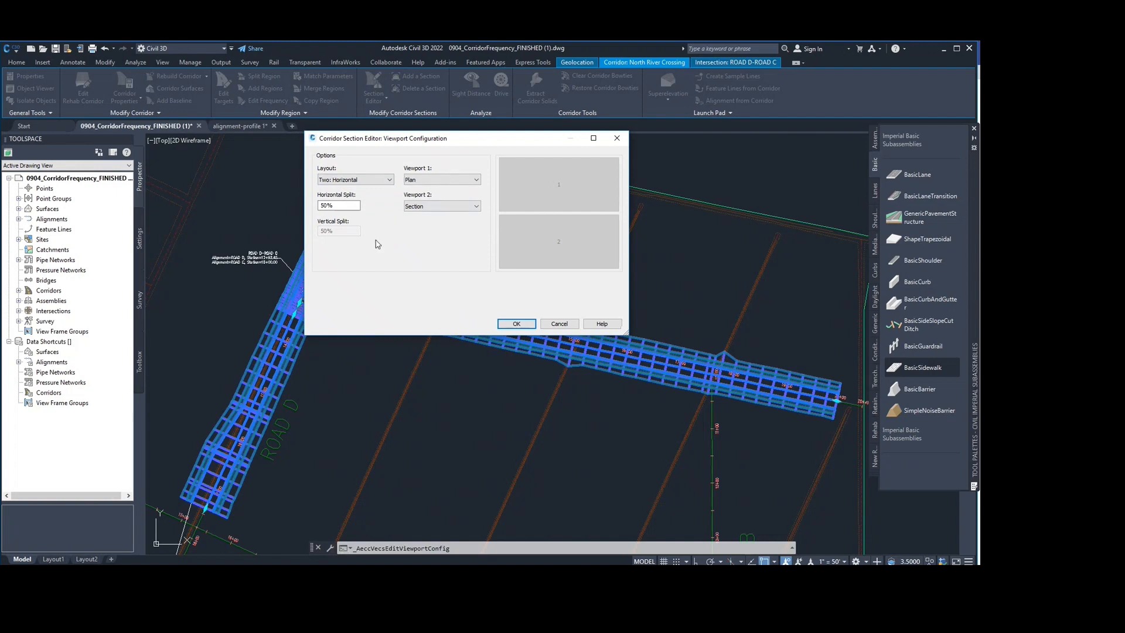
click(351, 180)
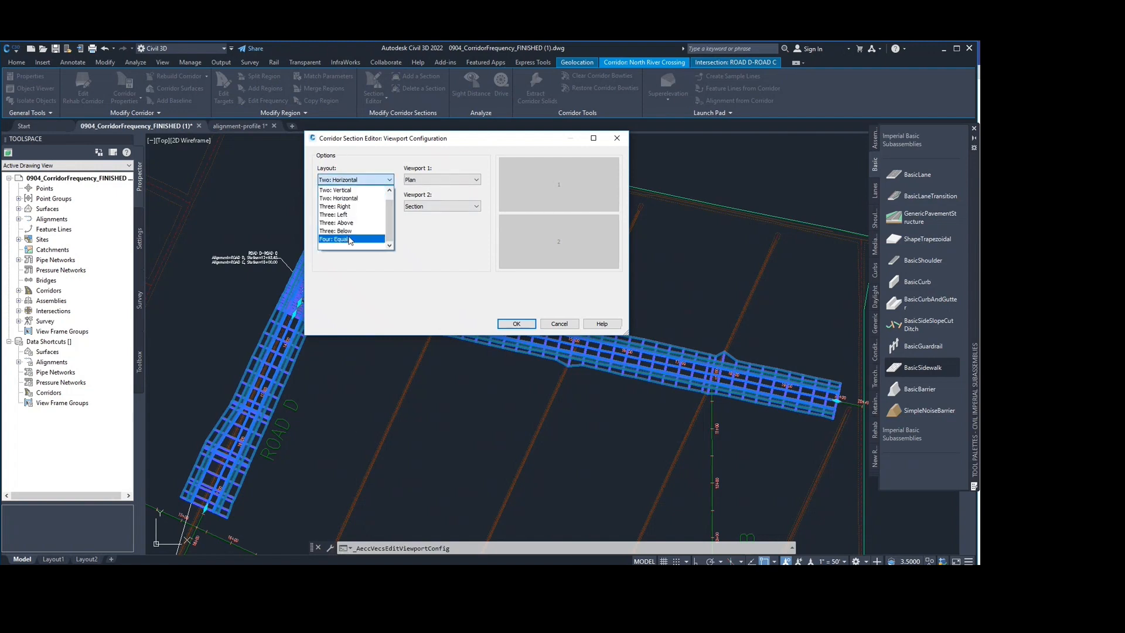
click(345, 190)
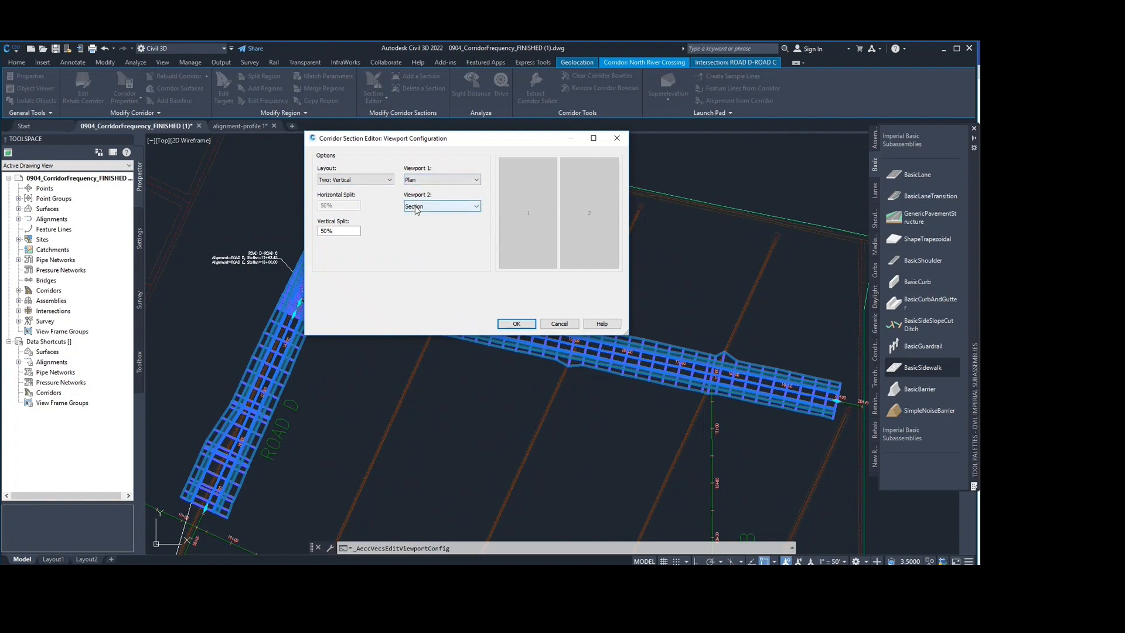
click(522, 325)
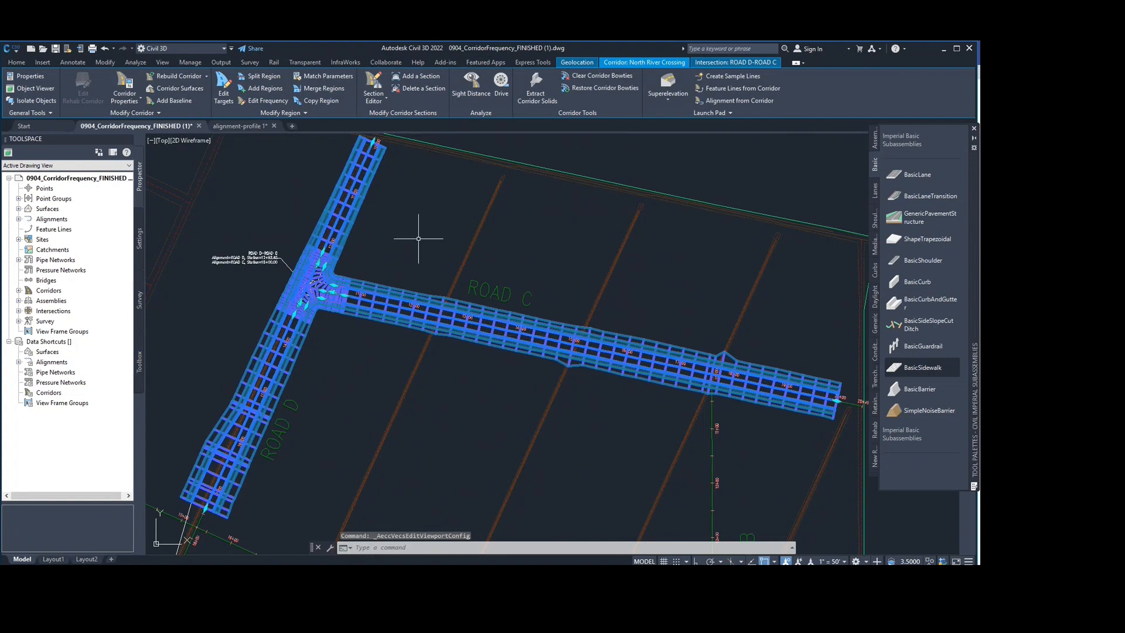
Examine the Road C section at station 12+25.00' in the two-viewport Section Editor, and close the editor.
click(373, 86)
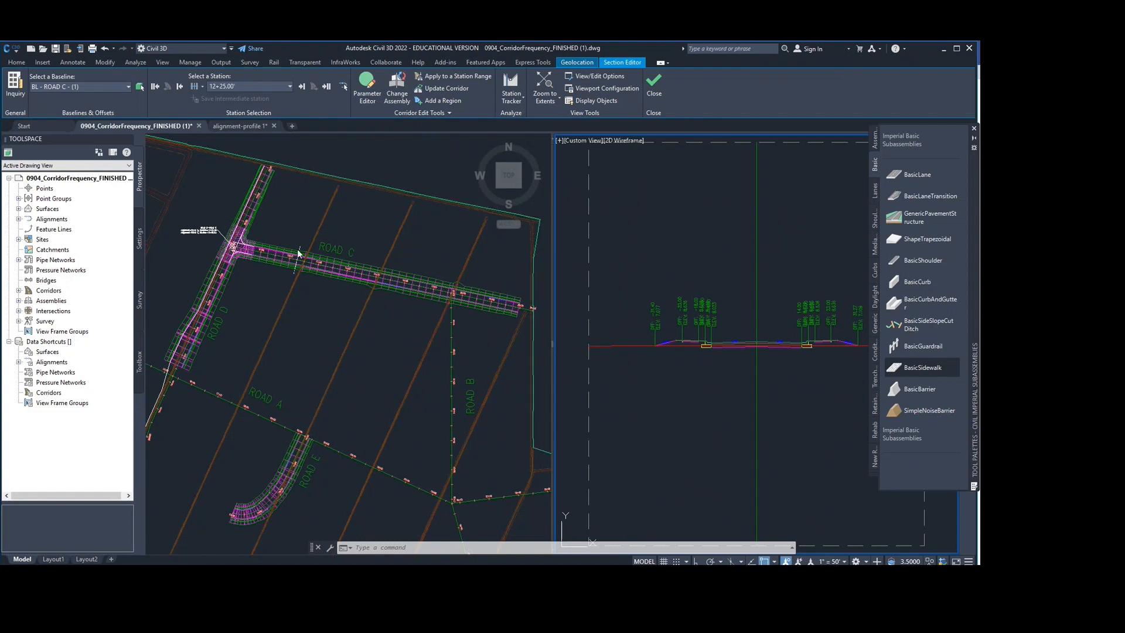
scroll(300, 238, up, 8)
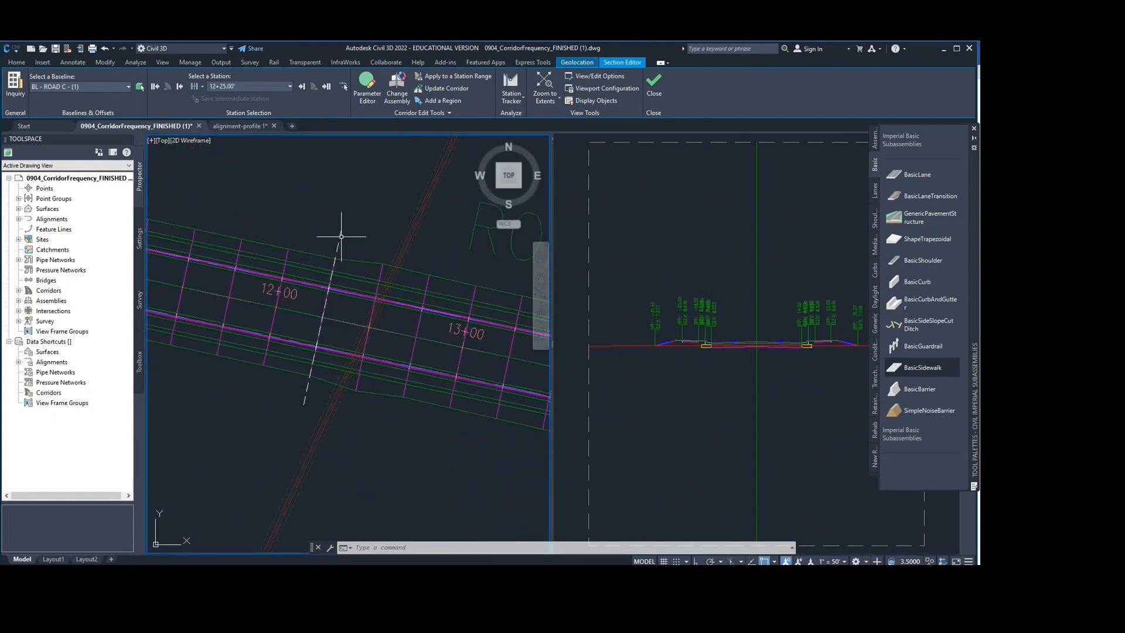
scroll(352, 240, down, 4)
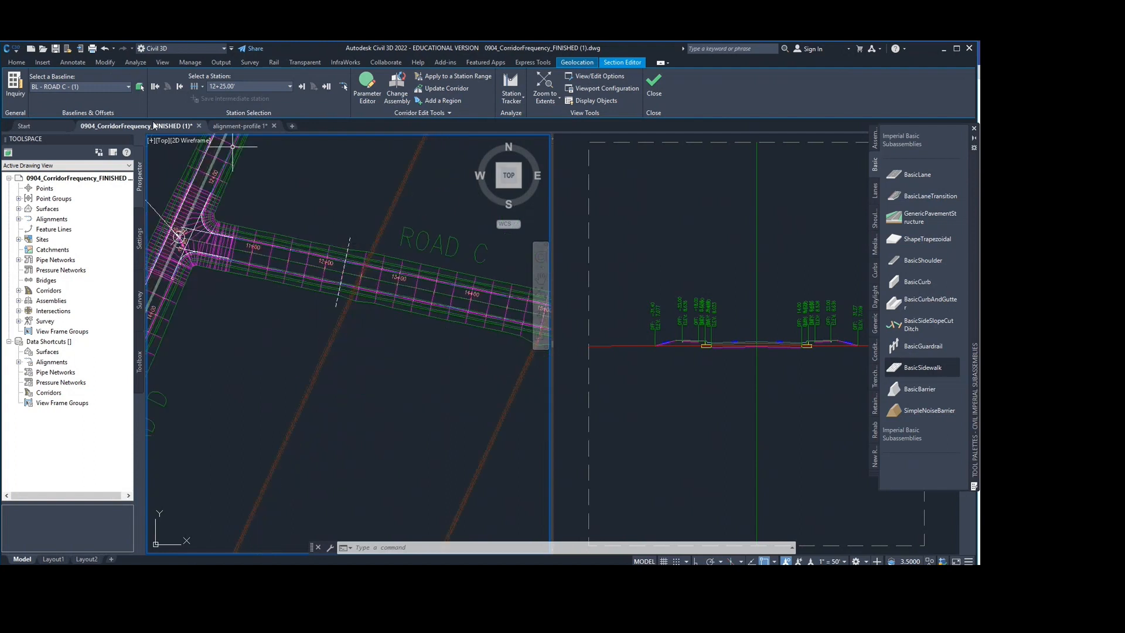
click(655, 83)
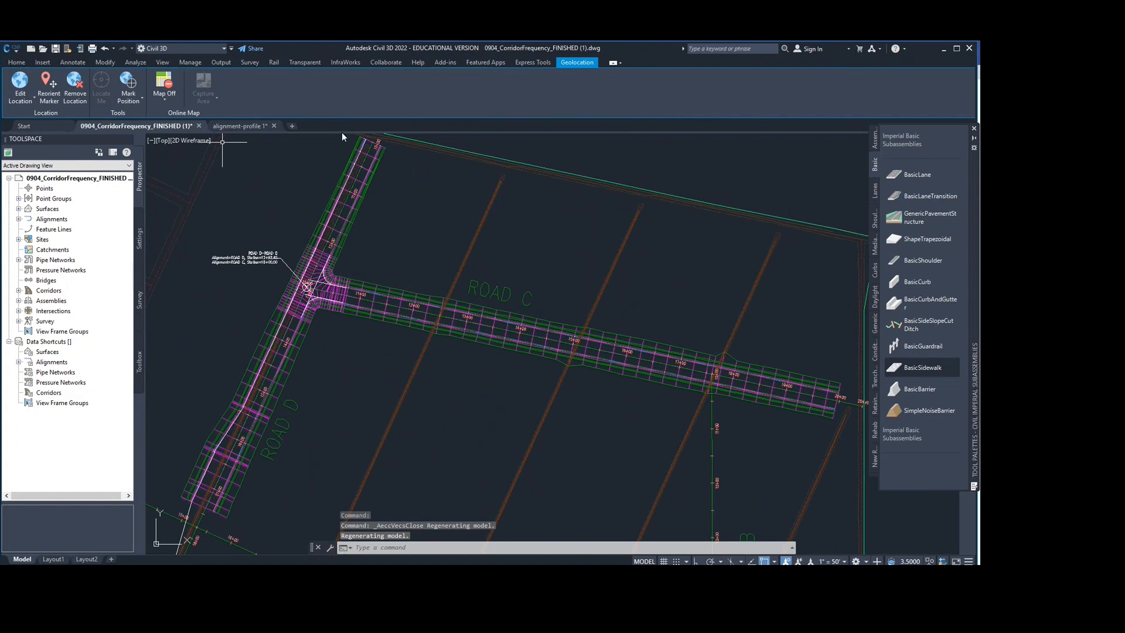
key(Escape)
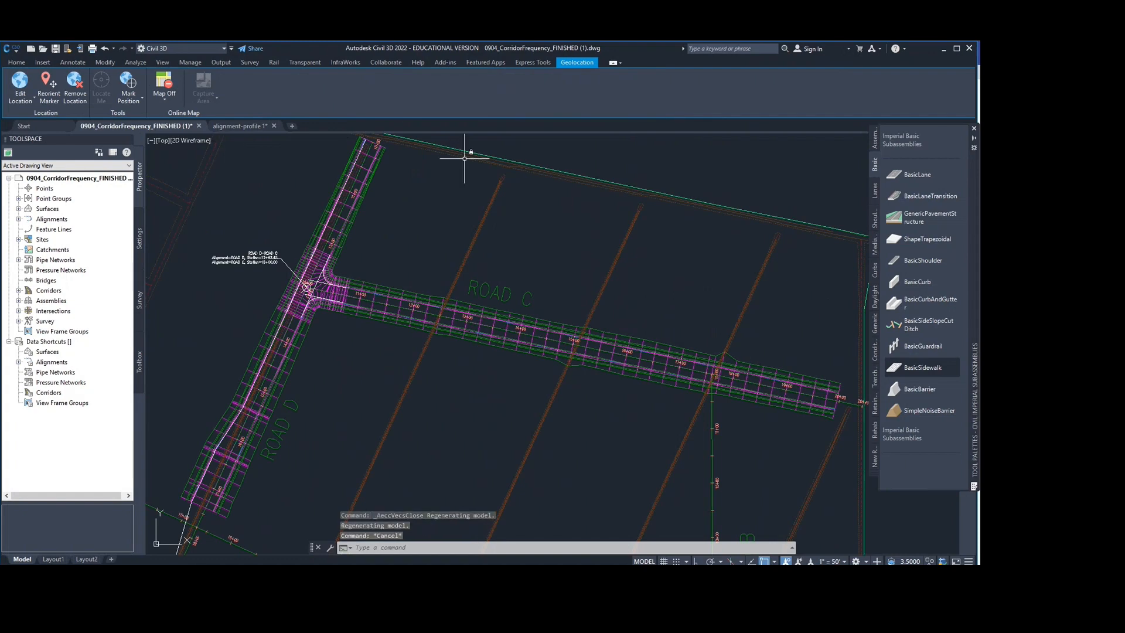
Select the Road C and Road D corridor and choose the Three: Above layout in its Section Editor viewport configuration.
scroll(415, 305, up, 2)
click(409, 314)
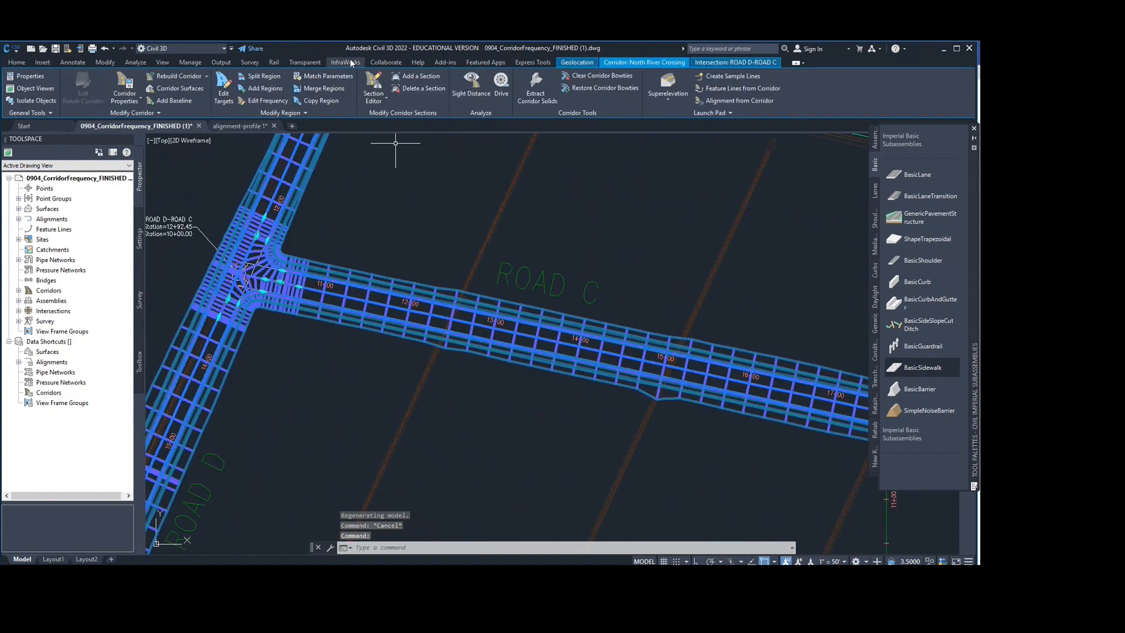
click(385, 97)
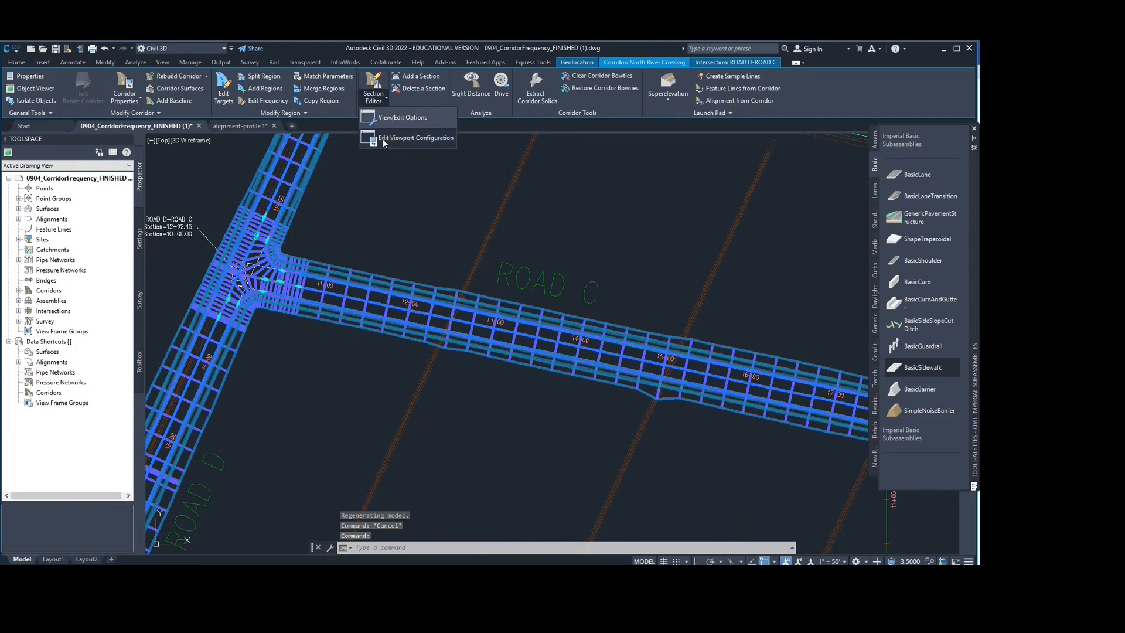
click(409, 138)
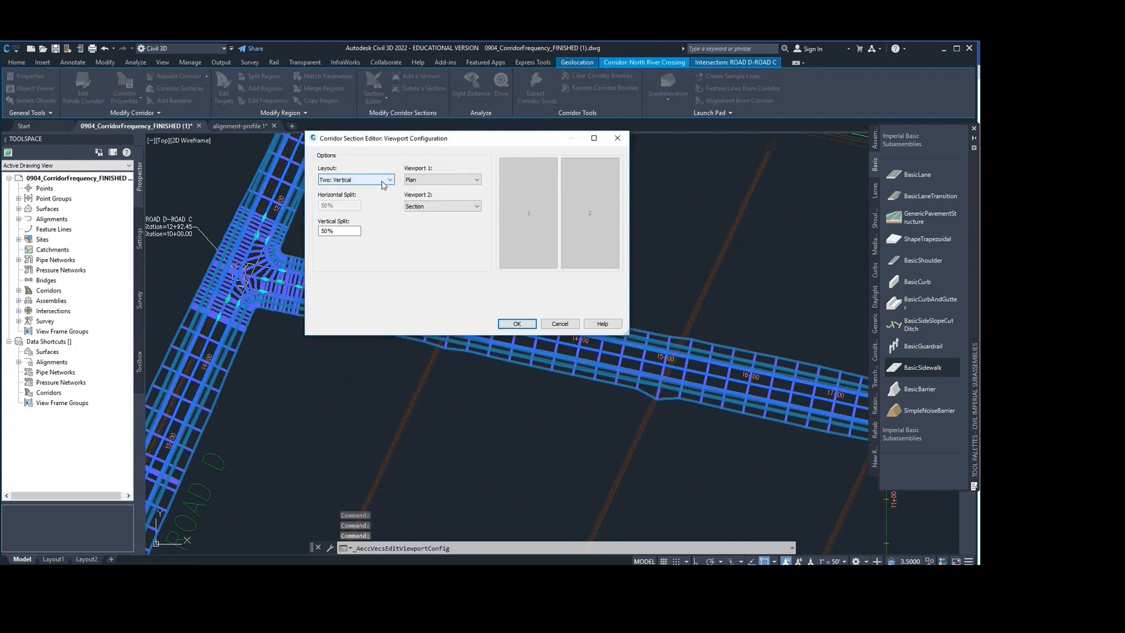
click(388, 179)
click(388, 138)
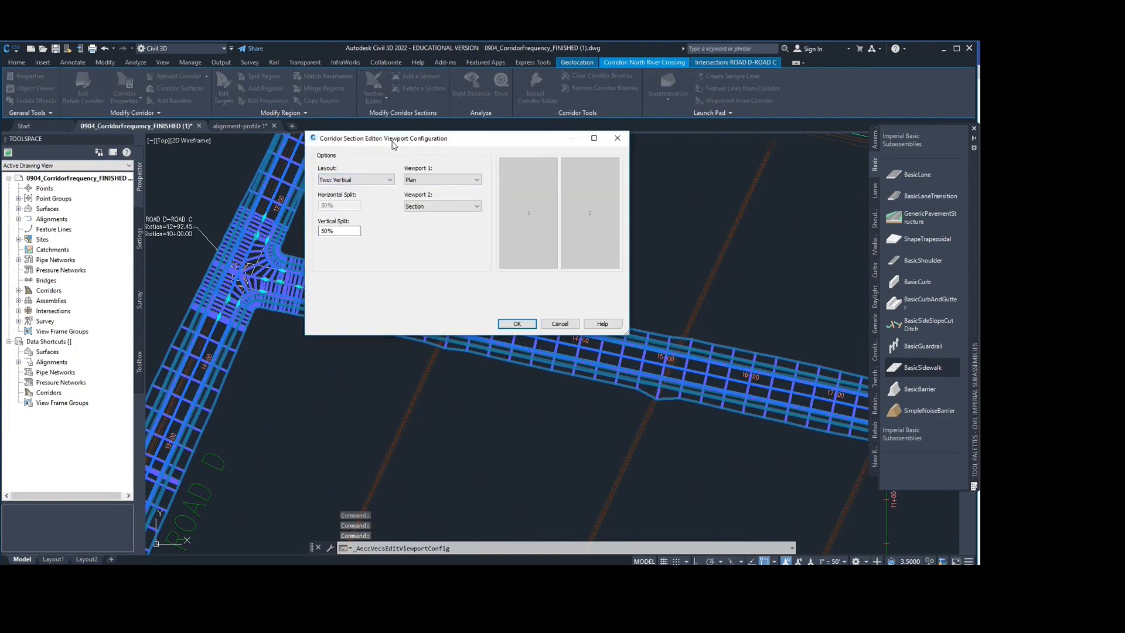
click(374, 179)
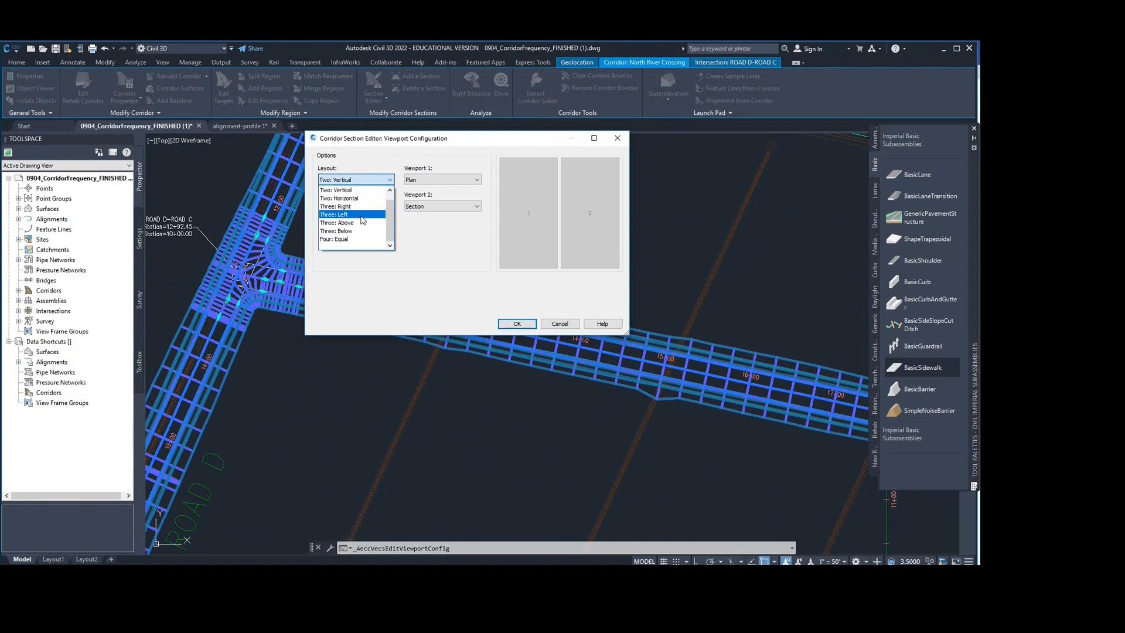
click(355, 206)
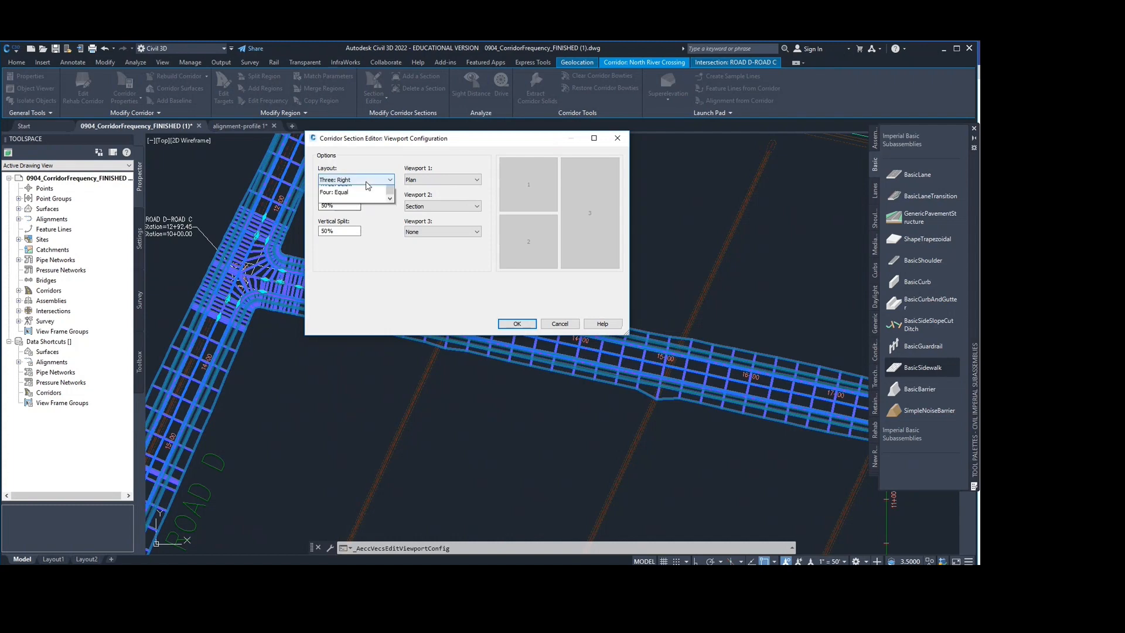
click(363, 179)
click(357, 226)
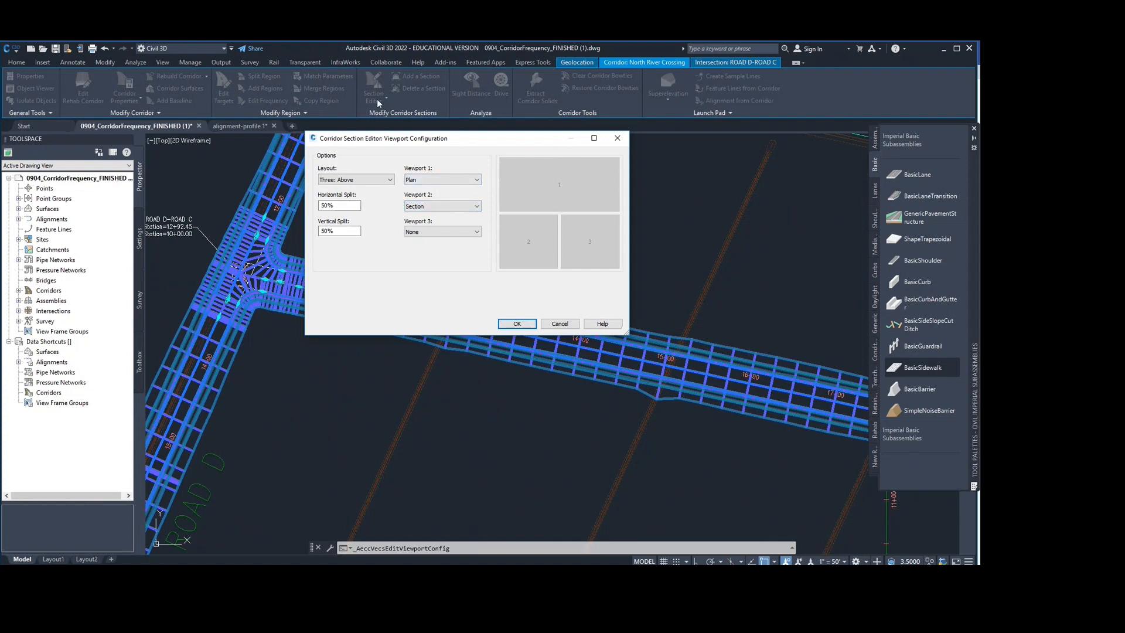
Try to apply the viewport configuration with Profile in viewport 2 and Assembly in viewport 3.
click(446, 208)
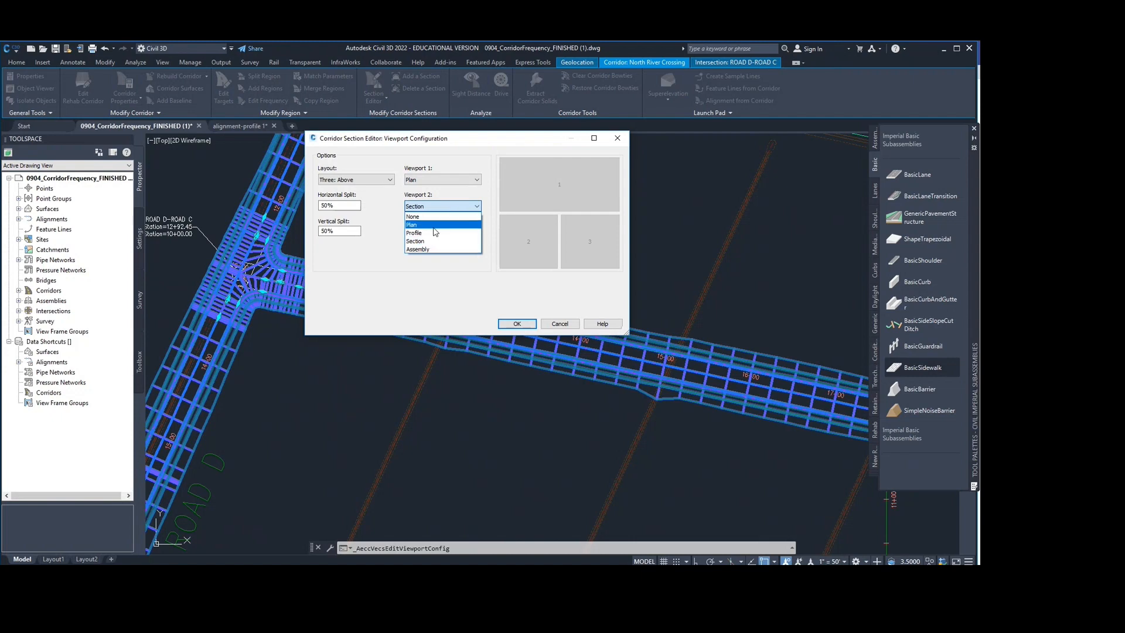
click(436, 233)
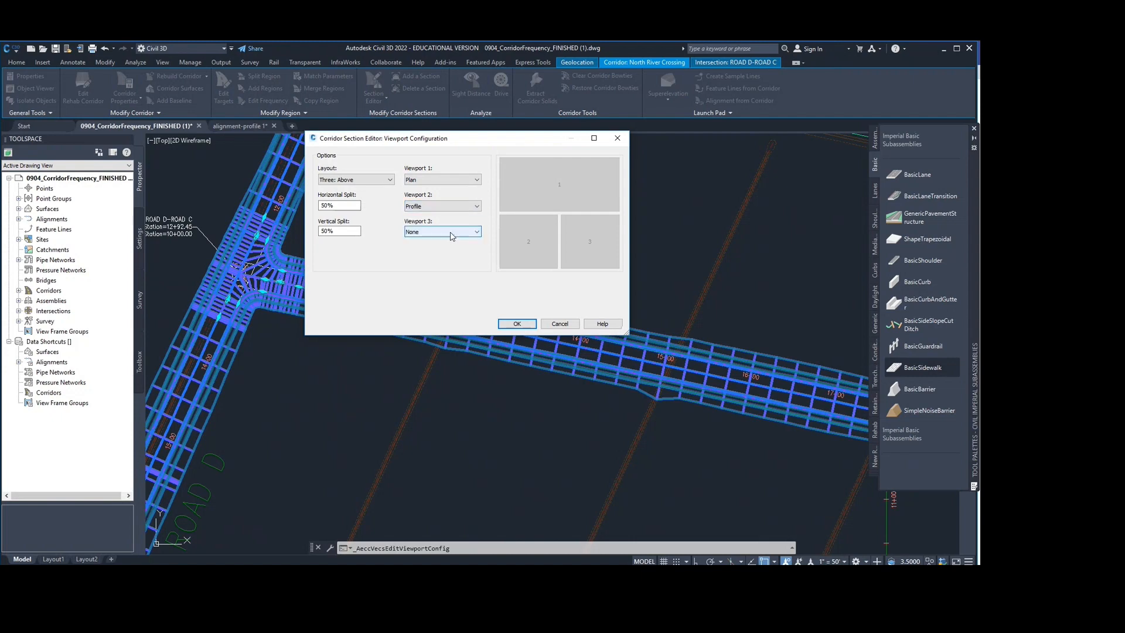
click(453, 232)
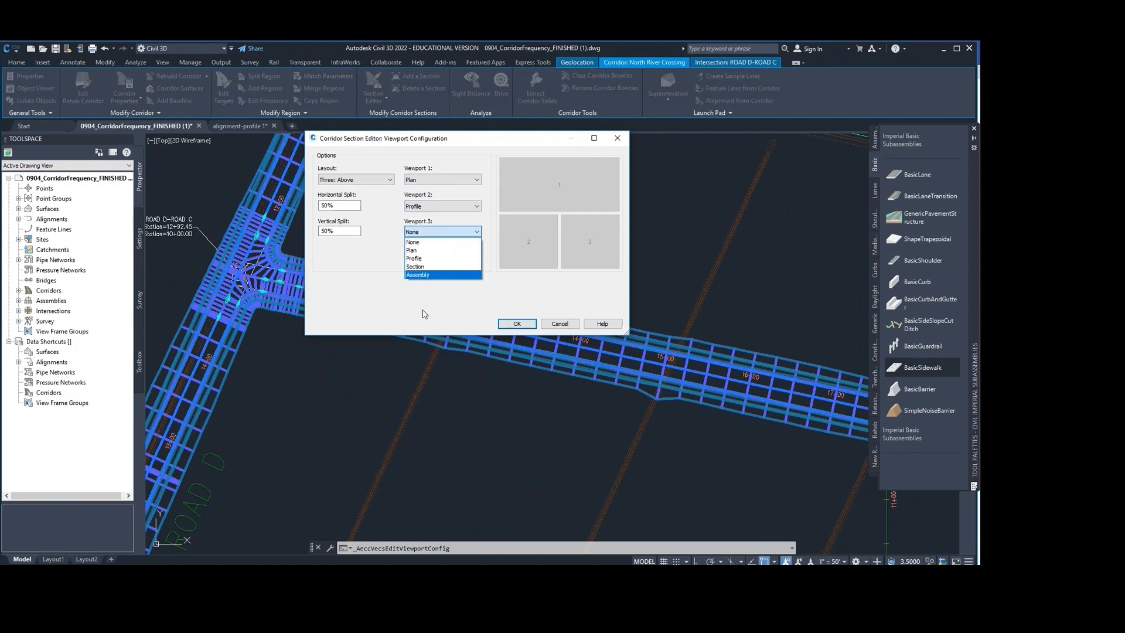
click(430, 275)
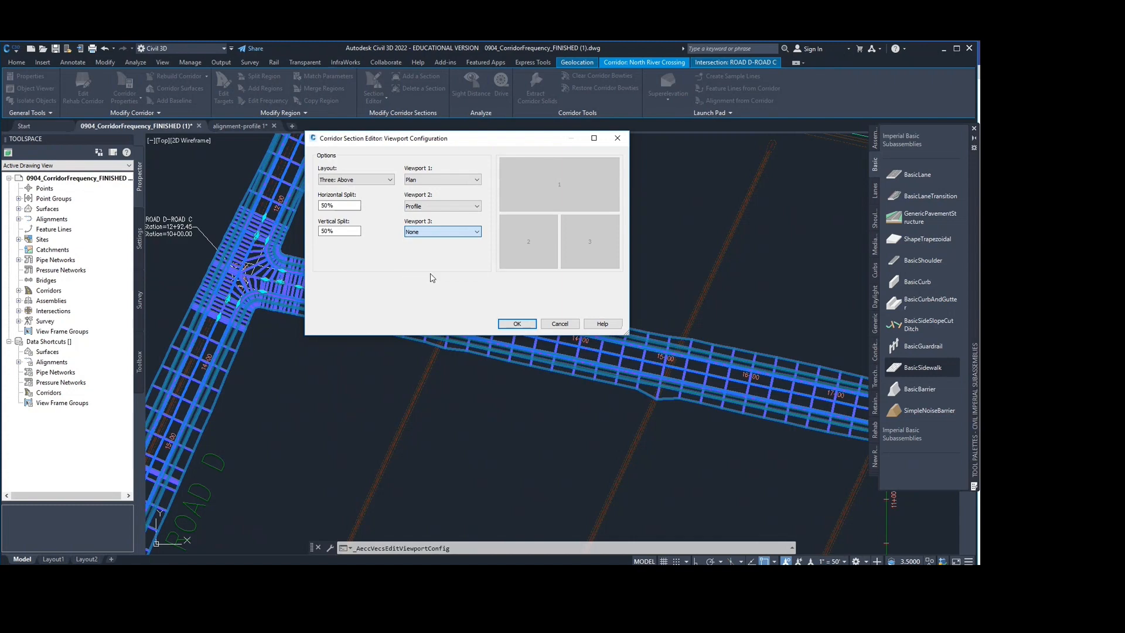
click(527, 325)
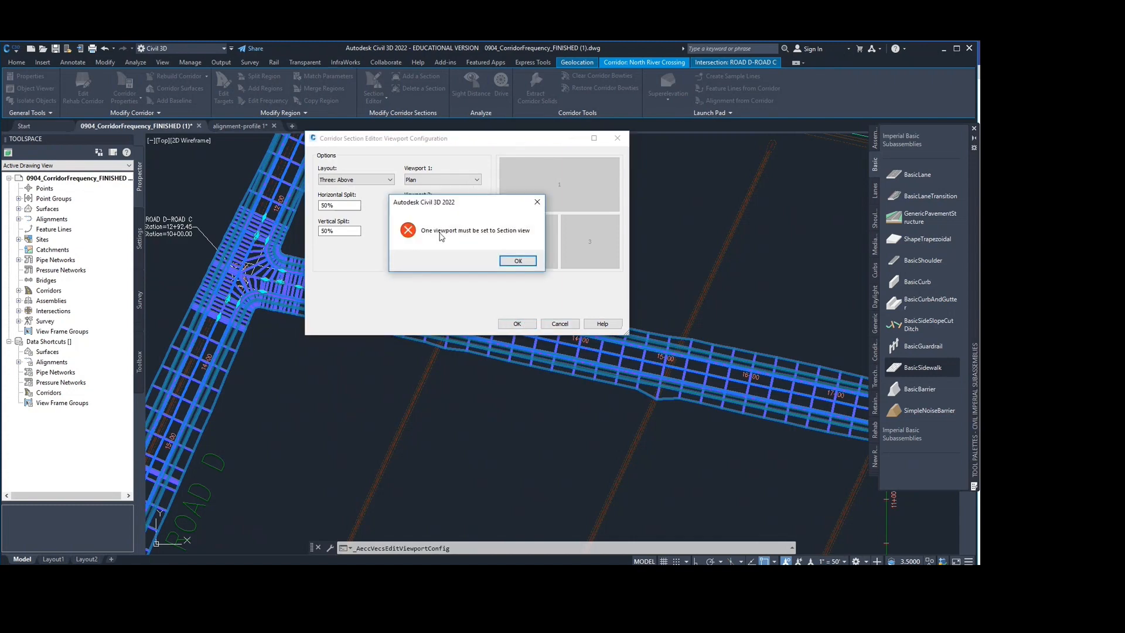
click(514, 258)
Set viewport 2 to Section and viewport 3 to Profile, and apply the viewport configuration.
click(460, 206)
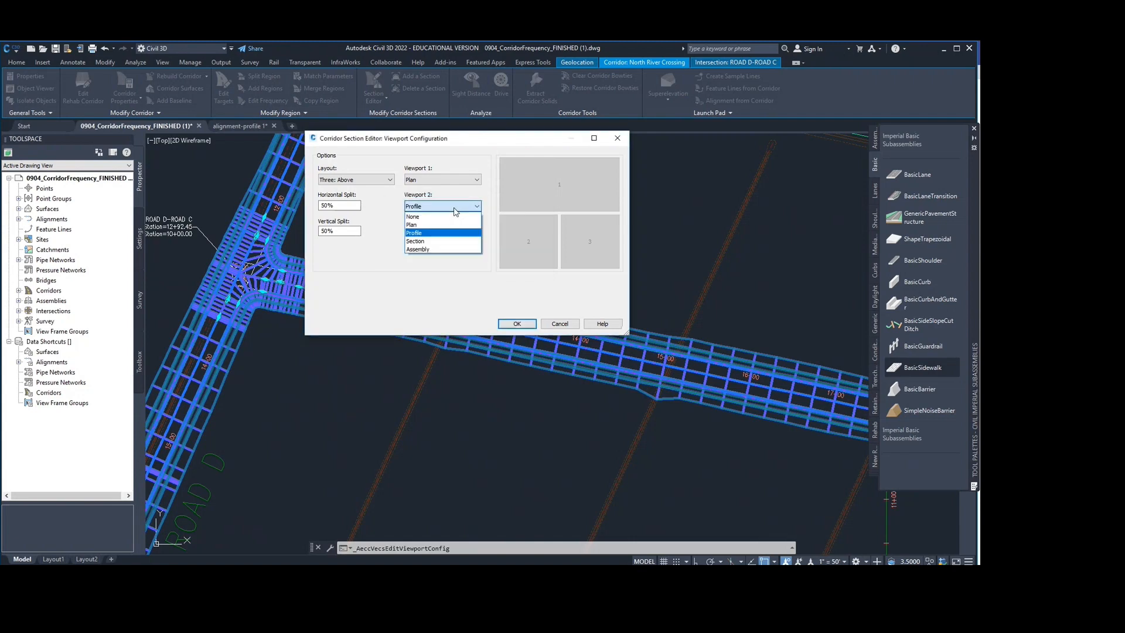
click(422, 241)
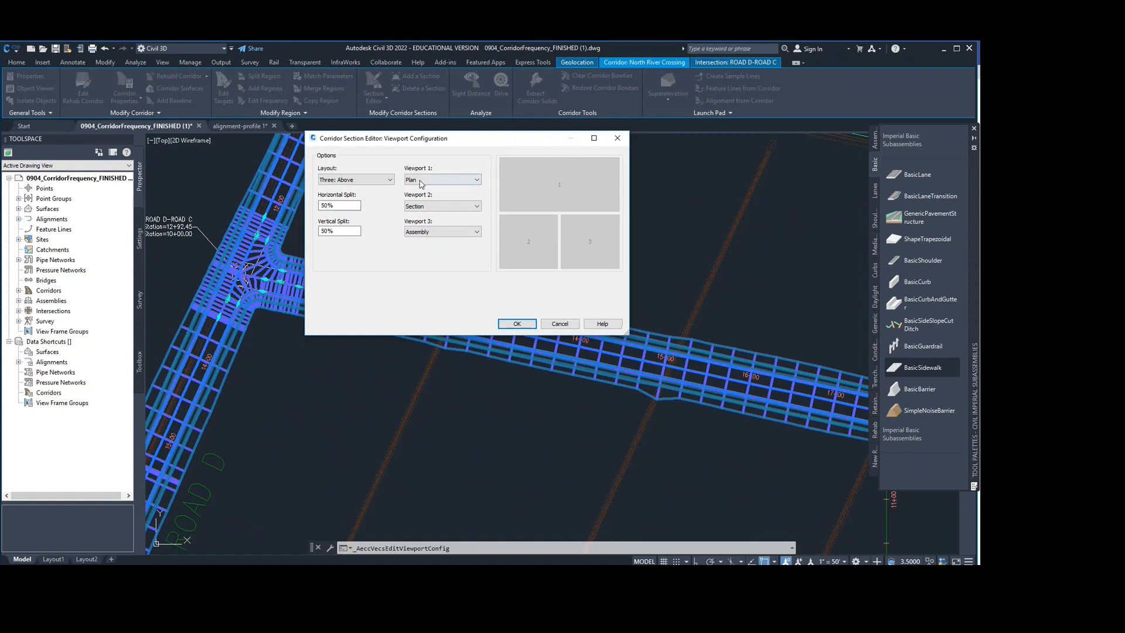
click(435, 232)
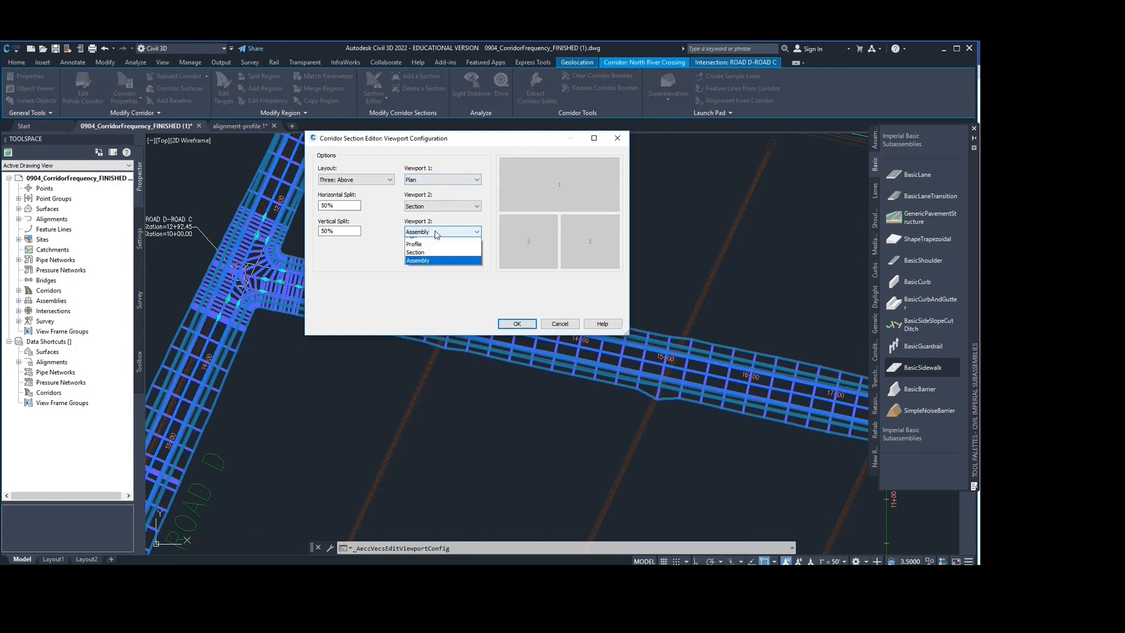
click(431, 259)
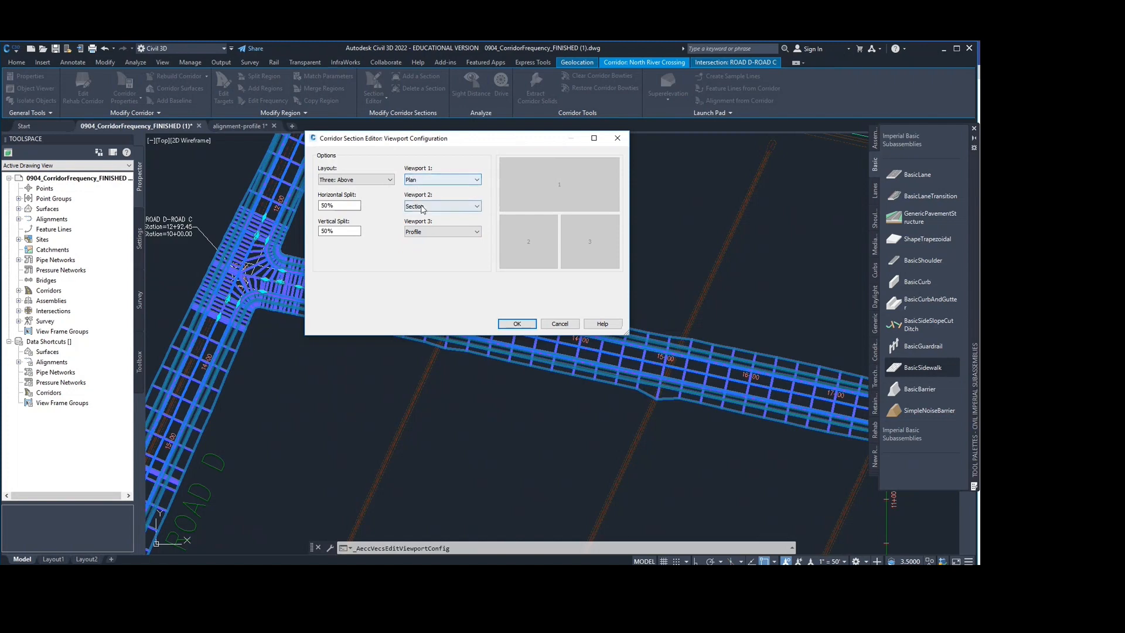
click(517, 323)
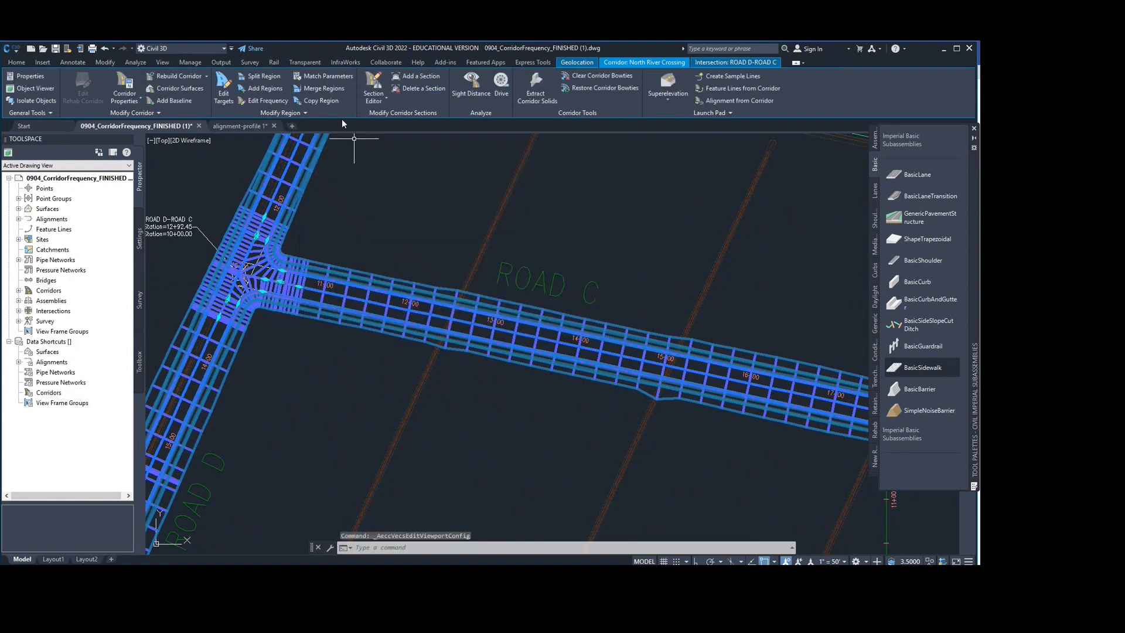
Open the corridor in the Section Editor, inspect its section and plan views, and choose BL - ROAD C - (1) as the baseline.
click(378, 86)
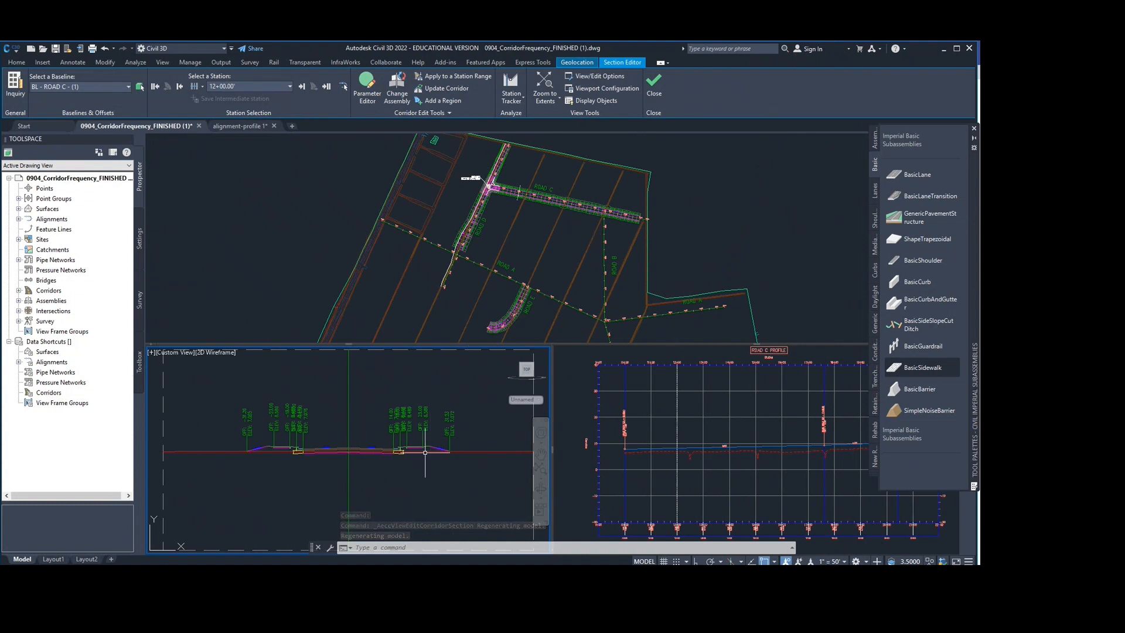
scroll(425, 452, up, 4)
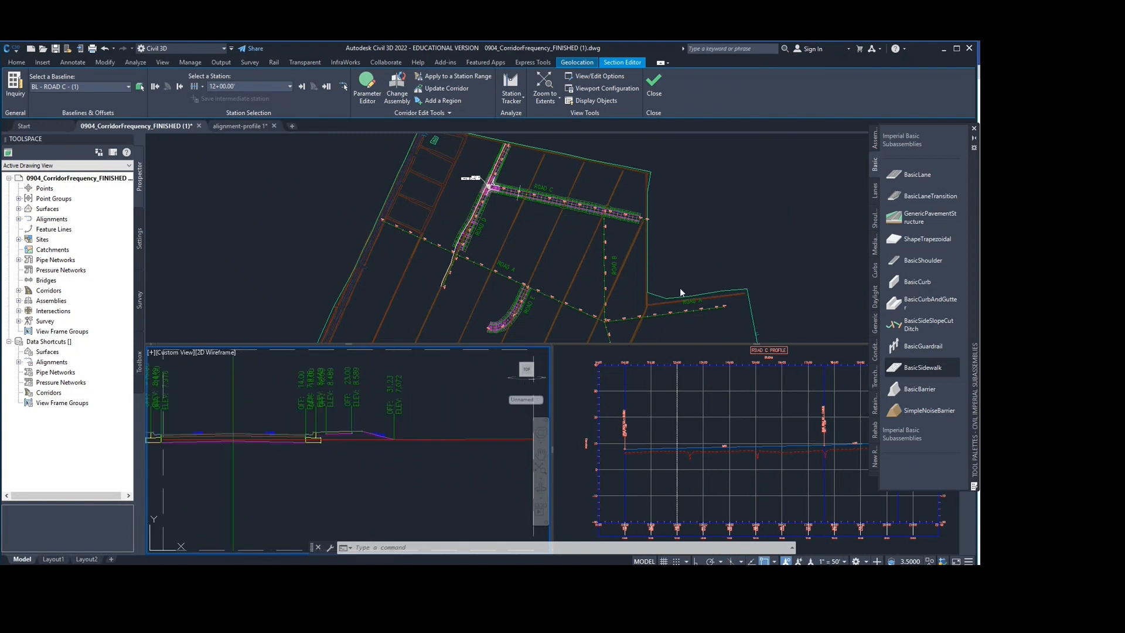
mouse_move(527, 166)
middle_down()
mouse_move(493, 185)
mouse_move(471, 181)
mouse_move(493, 198)
middle_up()
scroll(492, 185, up, 5)
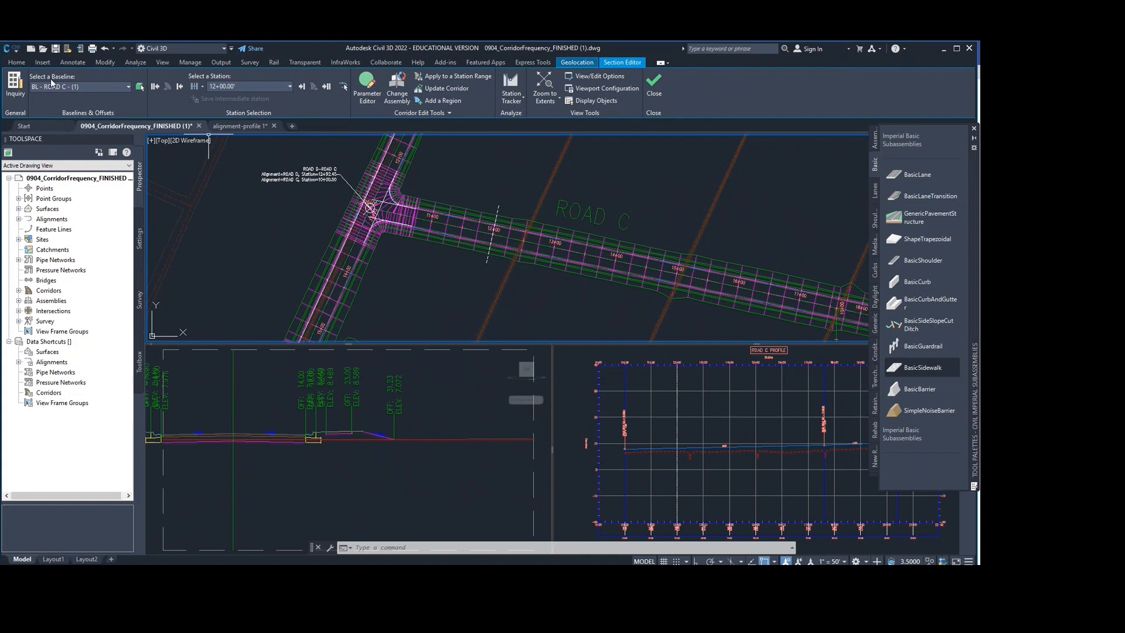
click(127, 86)
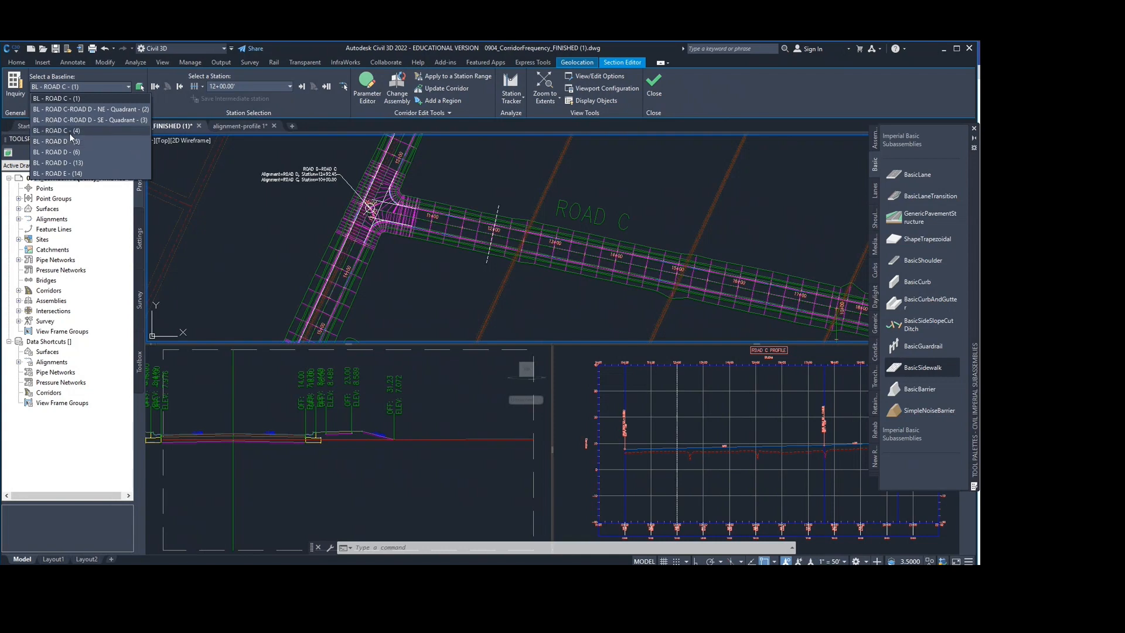
click(54, 102)
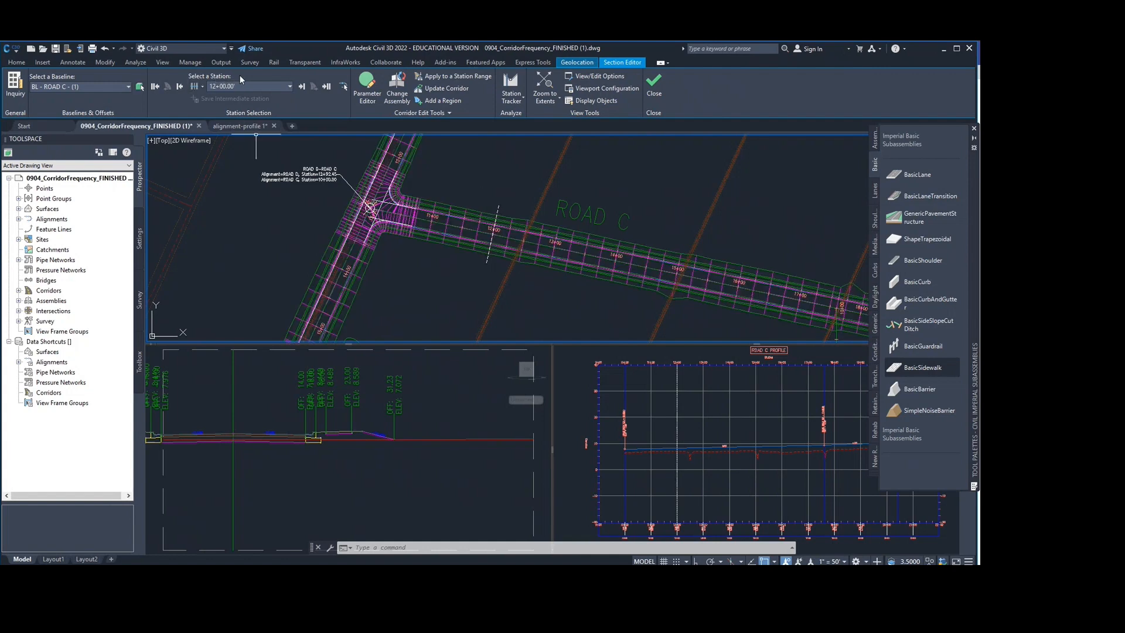
View the Road C cross sections at station 13+00.00' and station 14+25.00'.
click(251, 86)
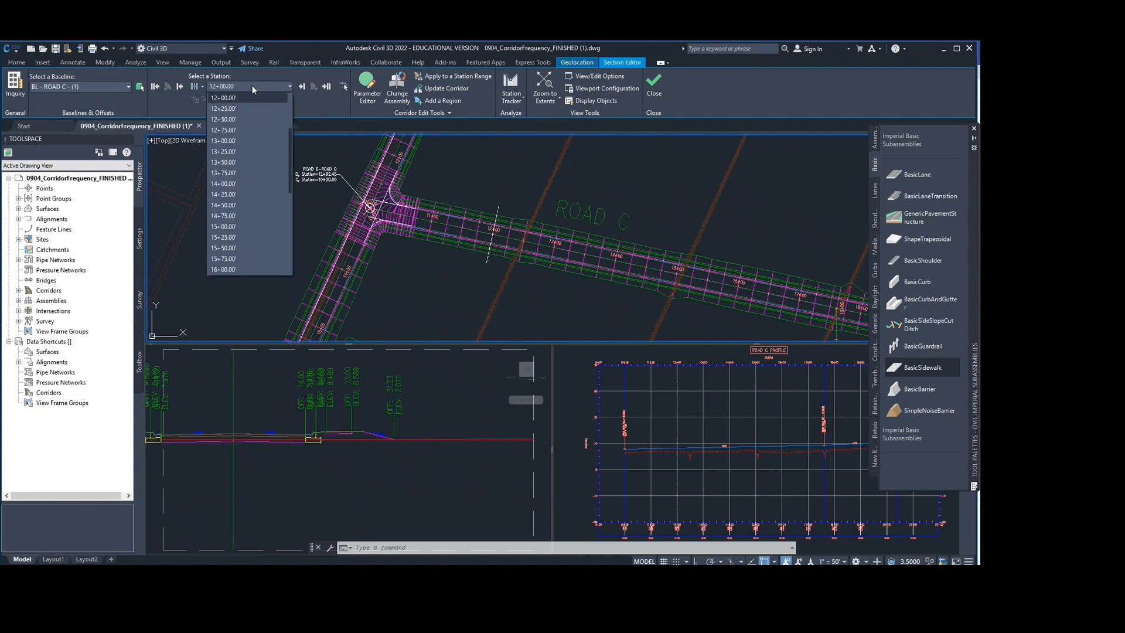
click(226, 142)
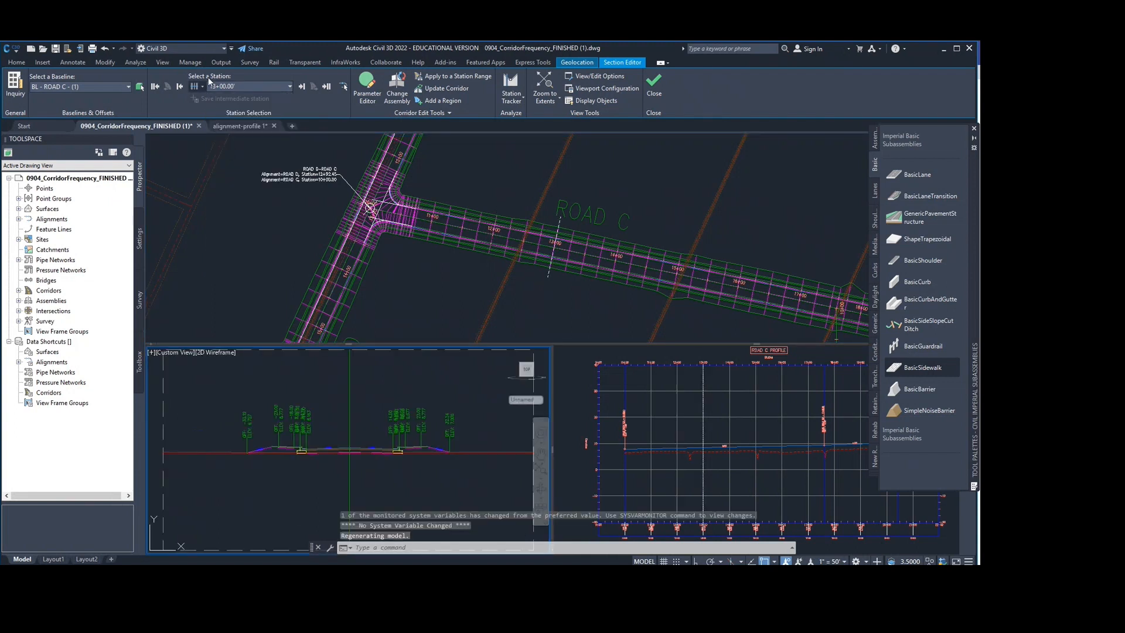
click(271, 86)
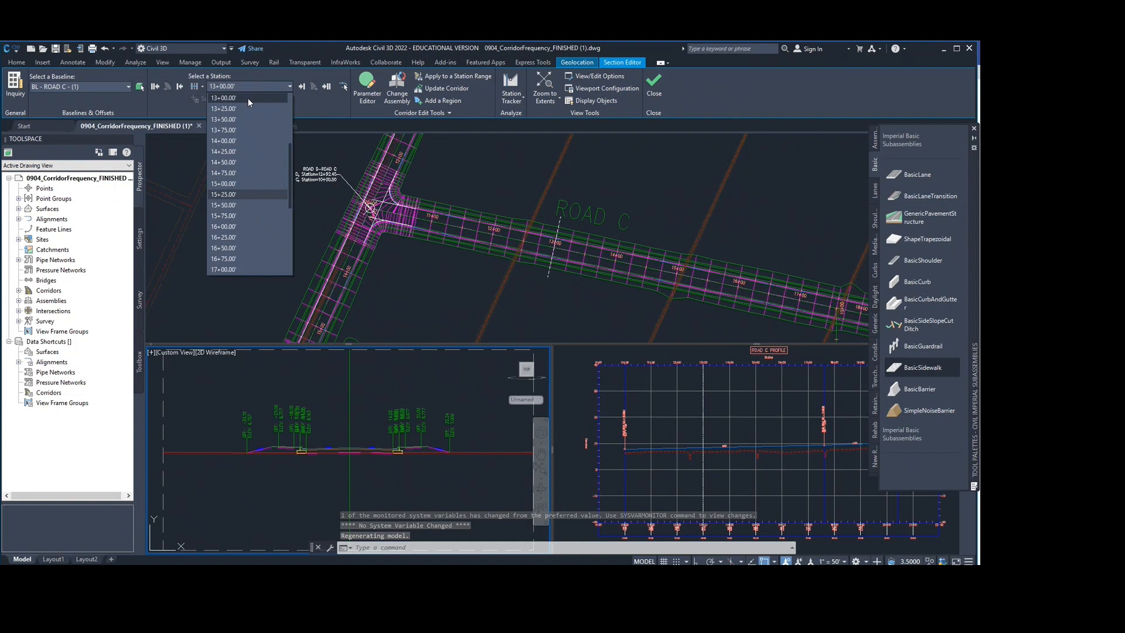
click(233, 151)
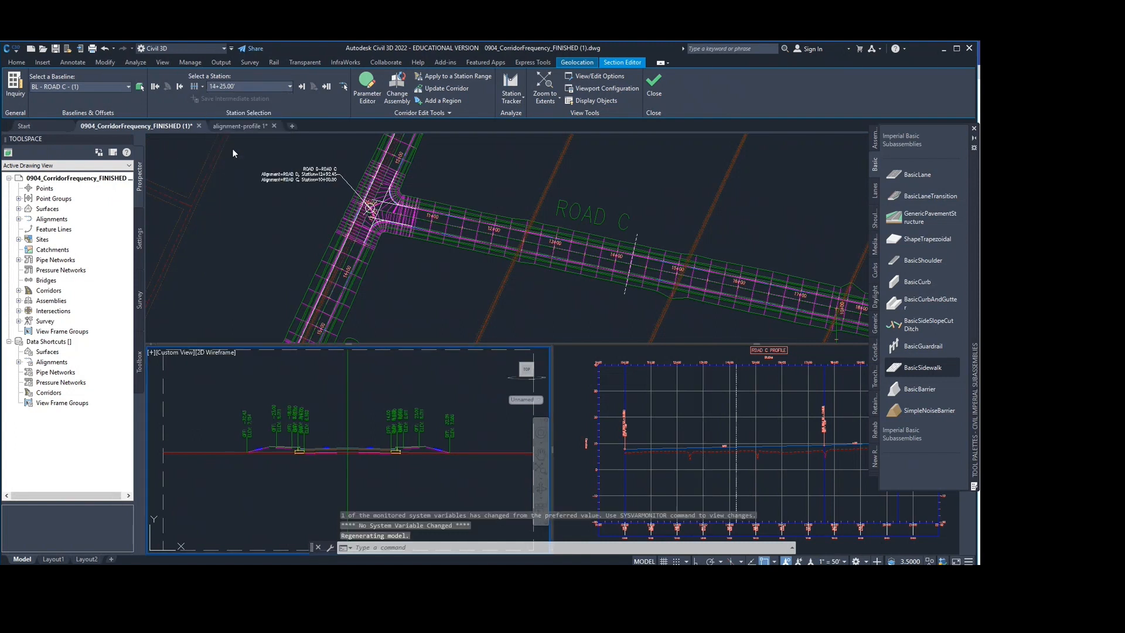
Step forward through the Road C cross sections one station at a time up to station 16+00.00'.
click(303, 86)
click(303, 86)
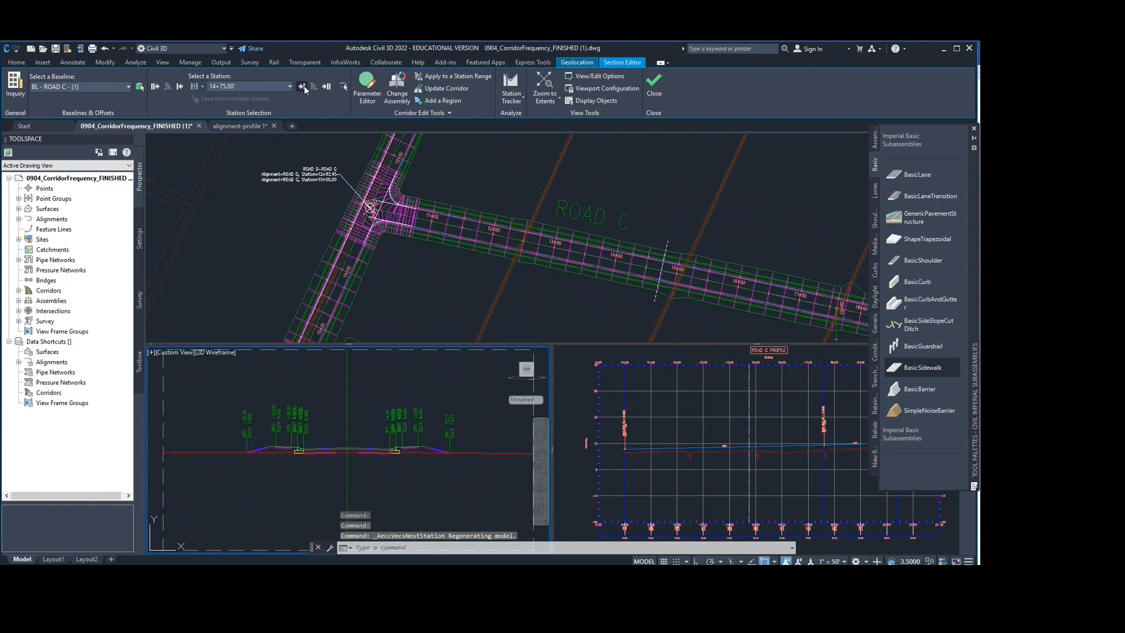
click(303, 86)
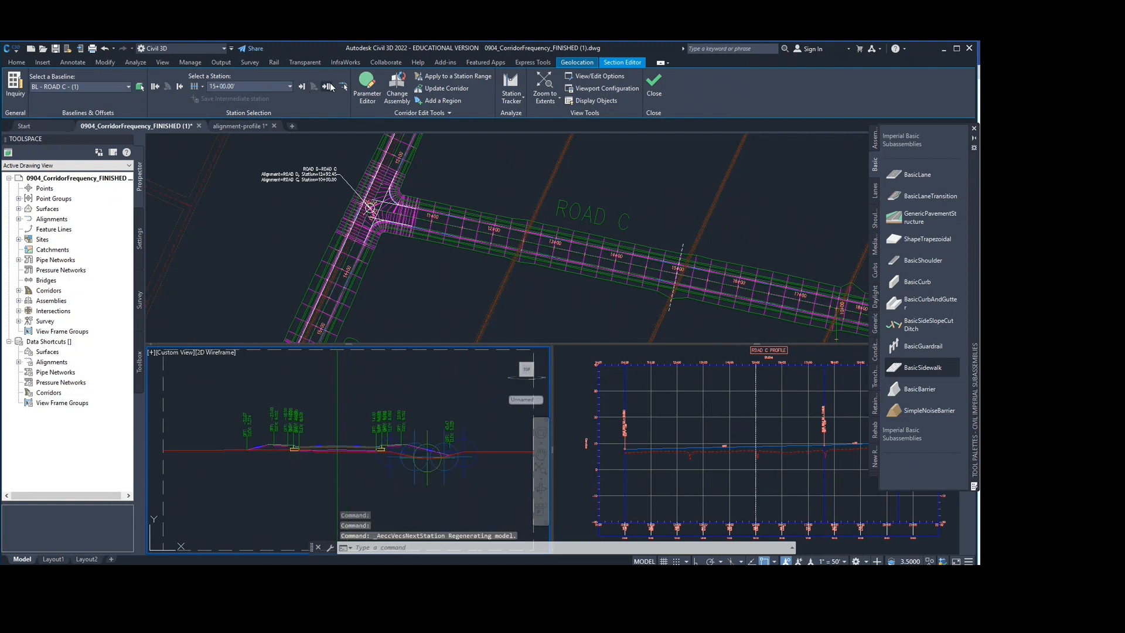
click(302, 87)
click(303, 86)
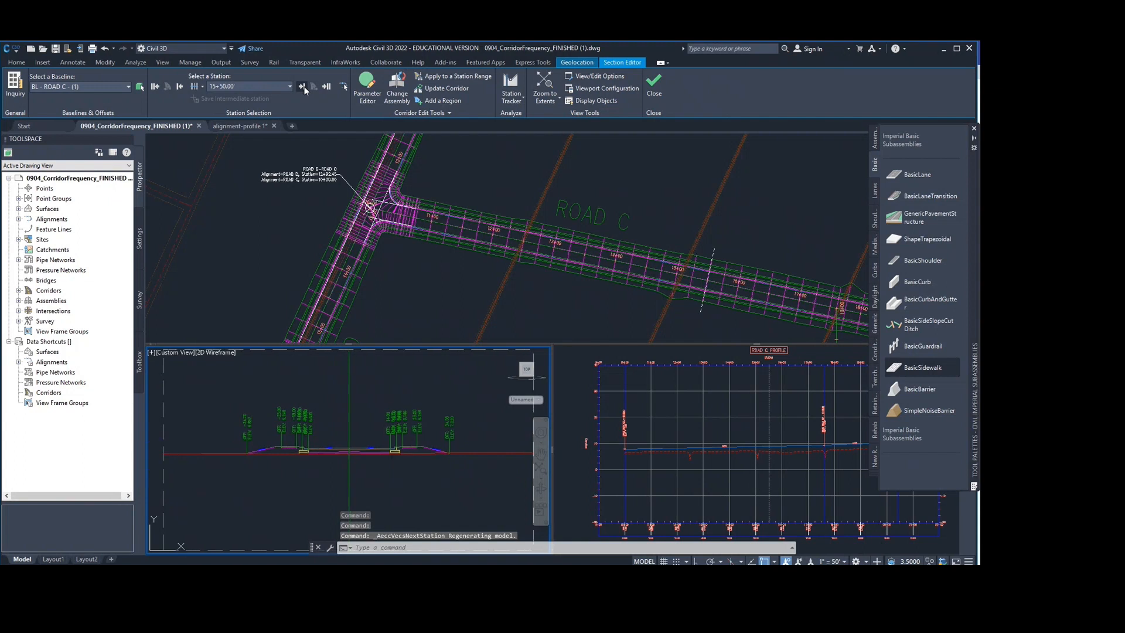
click(302, 86)
click(303, 86)
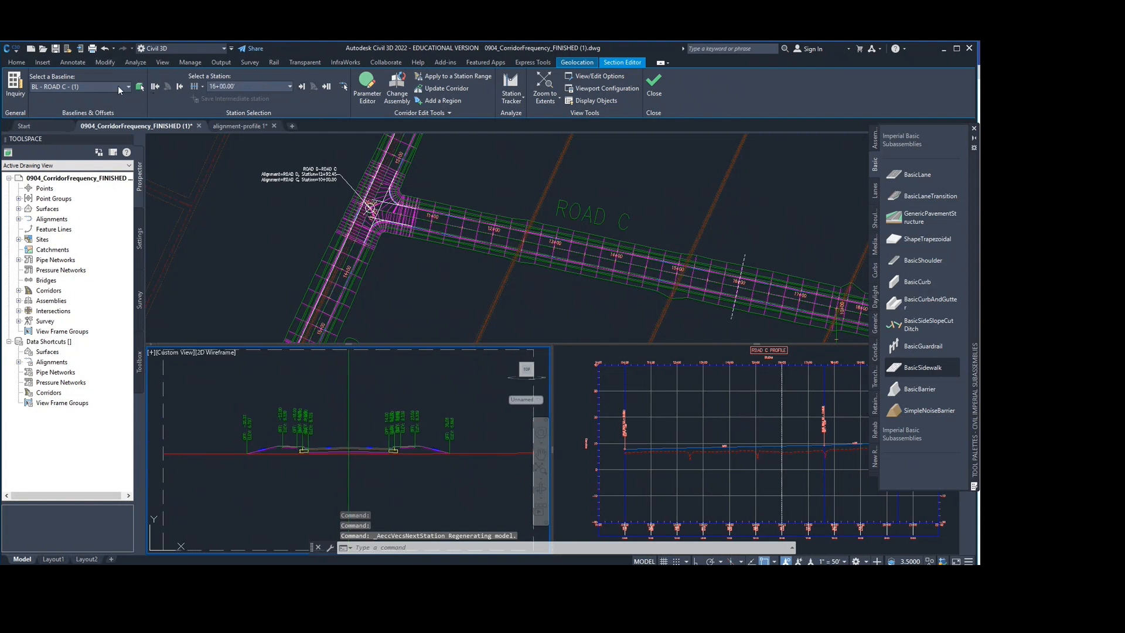
Switch the Section Editor baseline to BL - ROAD D - (6) and locate Road D in the plan viewport.
click(117, 86)
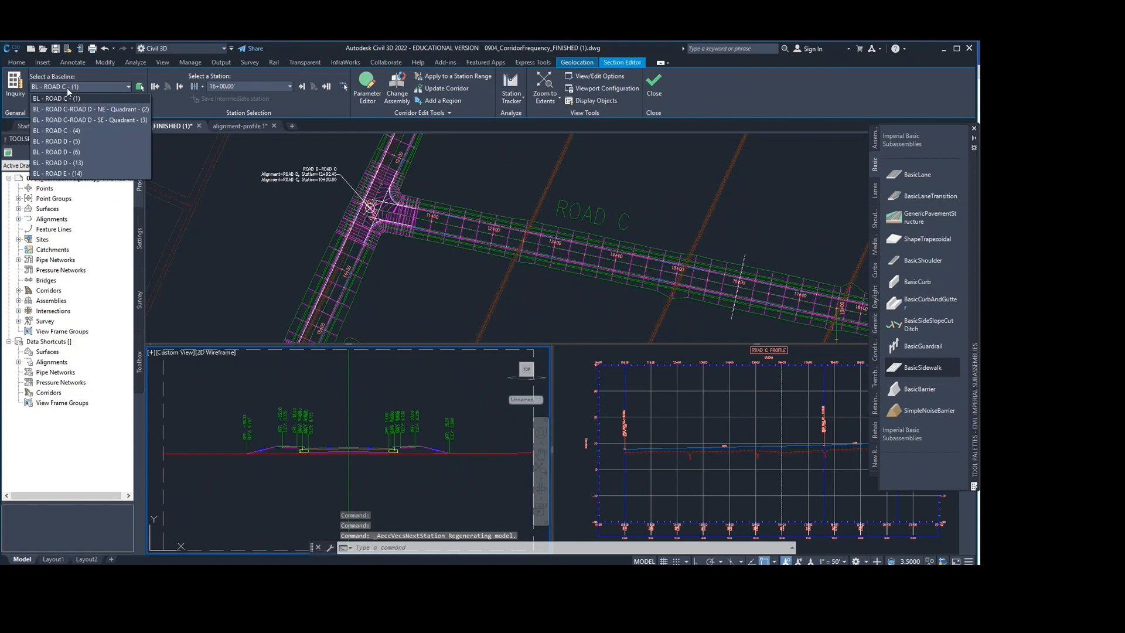
click(70, 153)
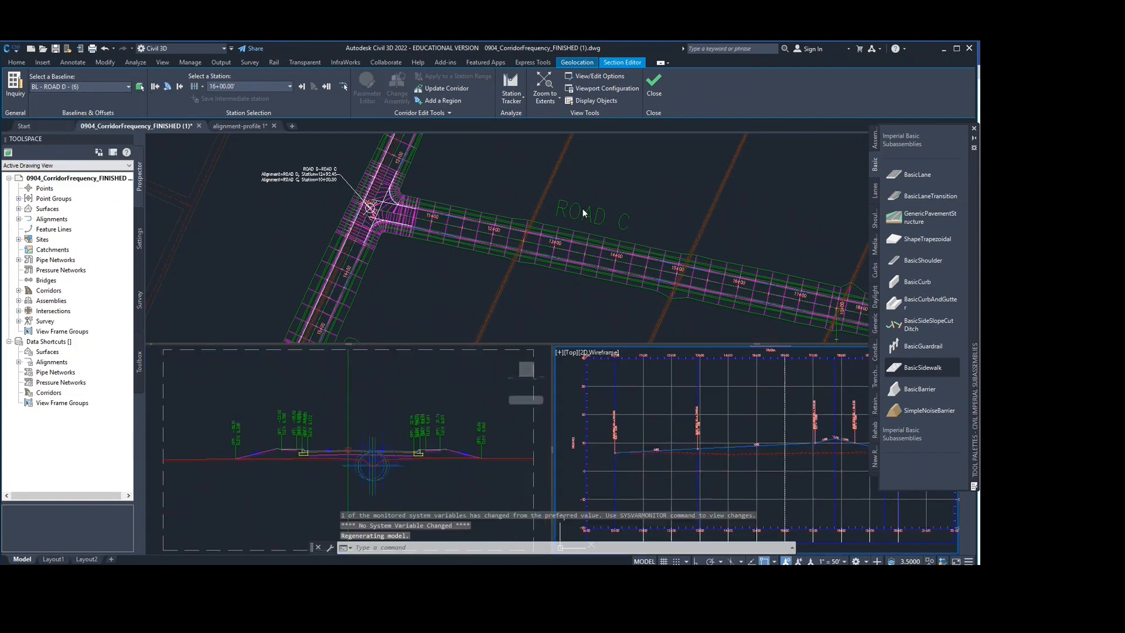
click(665, 187)
scroll(643, 188, down, 5)
scroll(580, 221, up, 4)
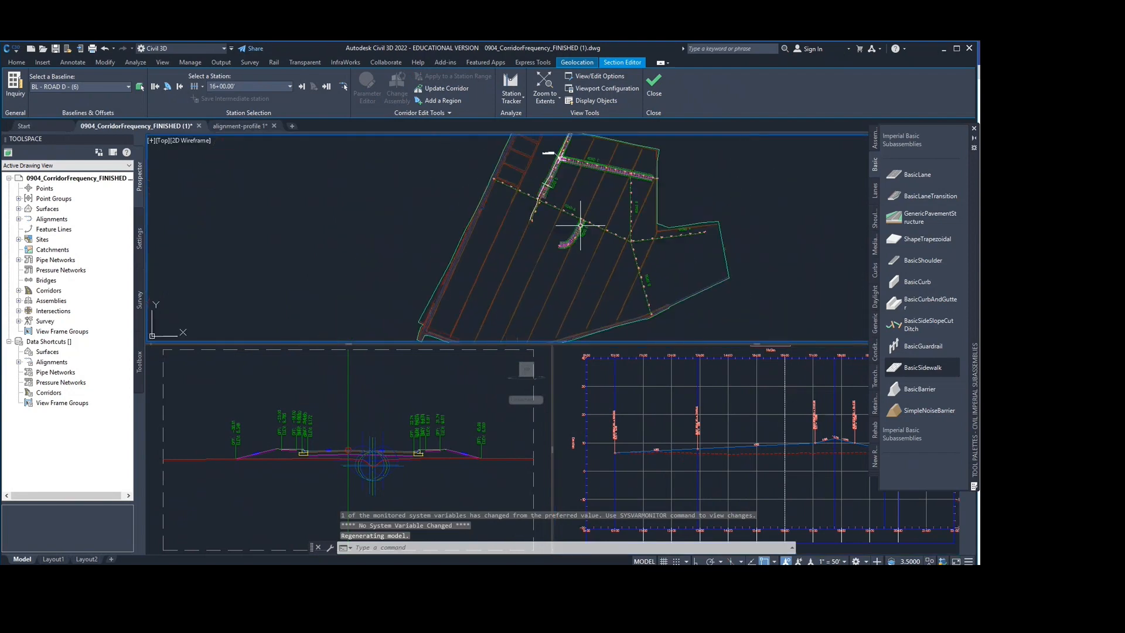
middle_drag(603, 239, 366, 328)
scroll(297, 289, down, 2)
scroll(336, 255, up, 5)
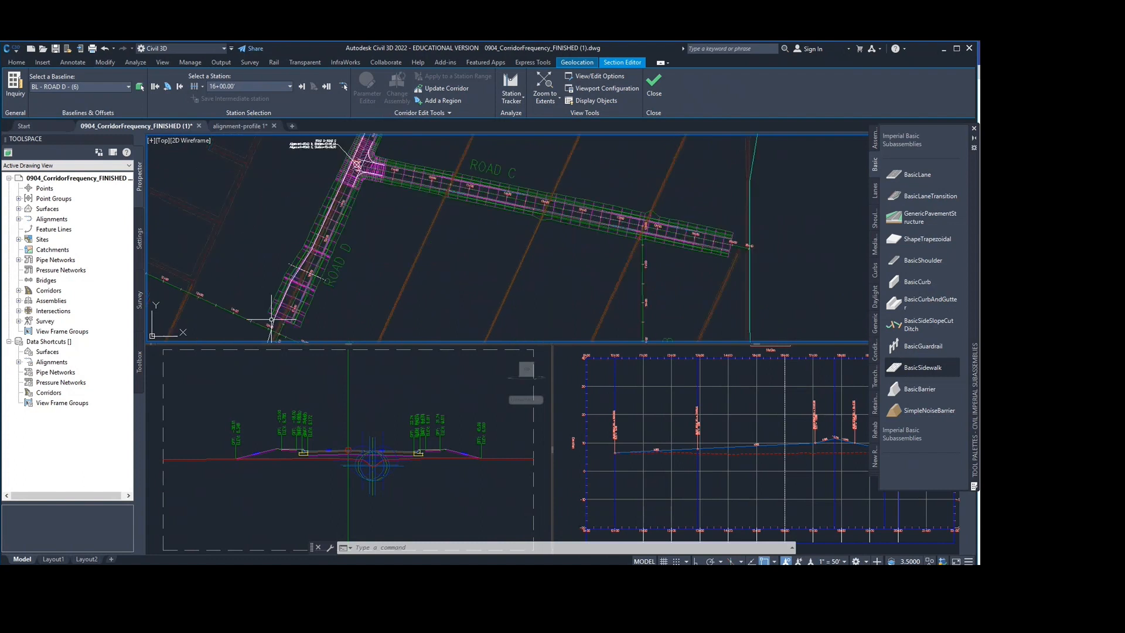
View the Road D cross section at station 15+00.00' and step back to station 14+25.00'.
click(234, 86)
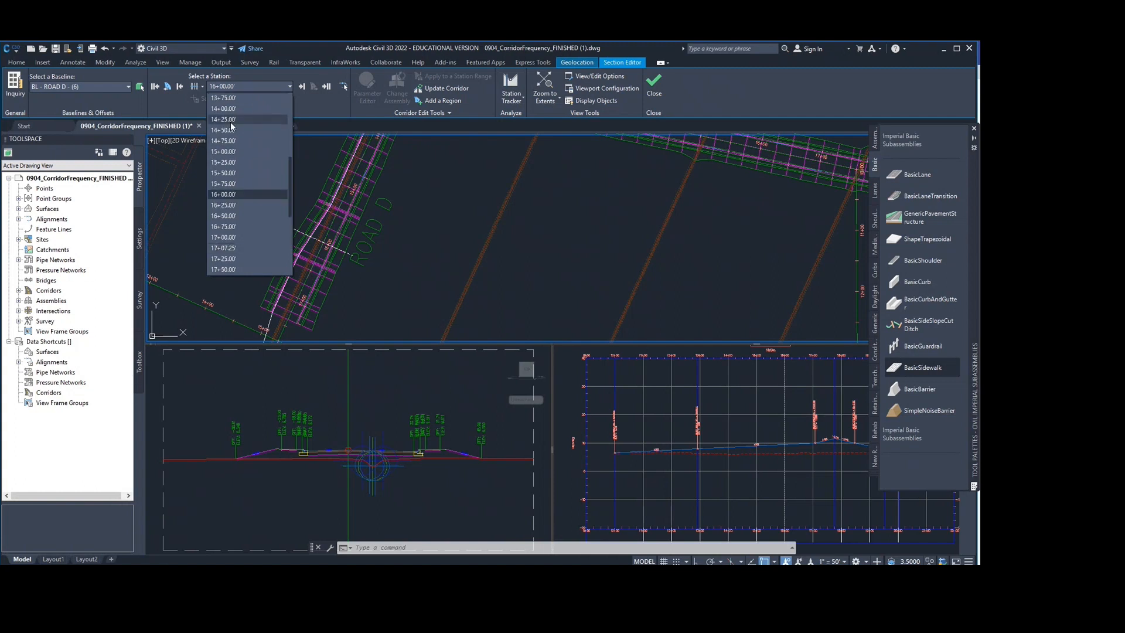
click(229, 150)
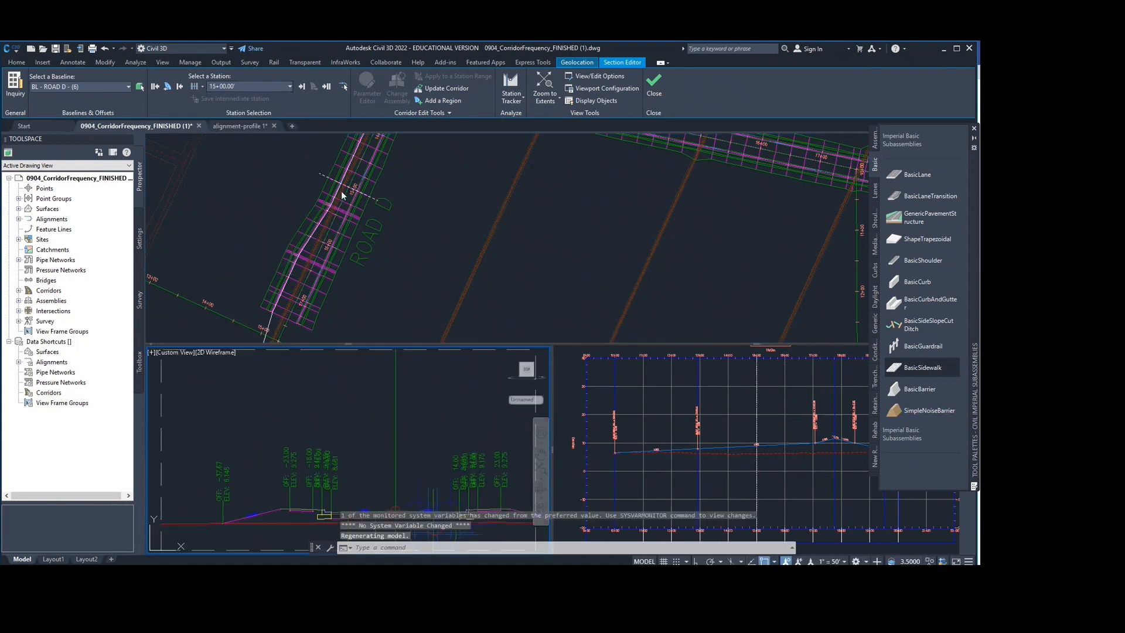
click(182, 87)
click(180, 86)
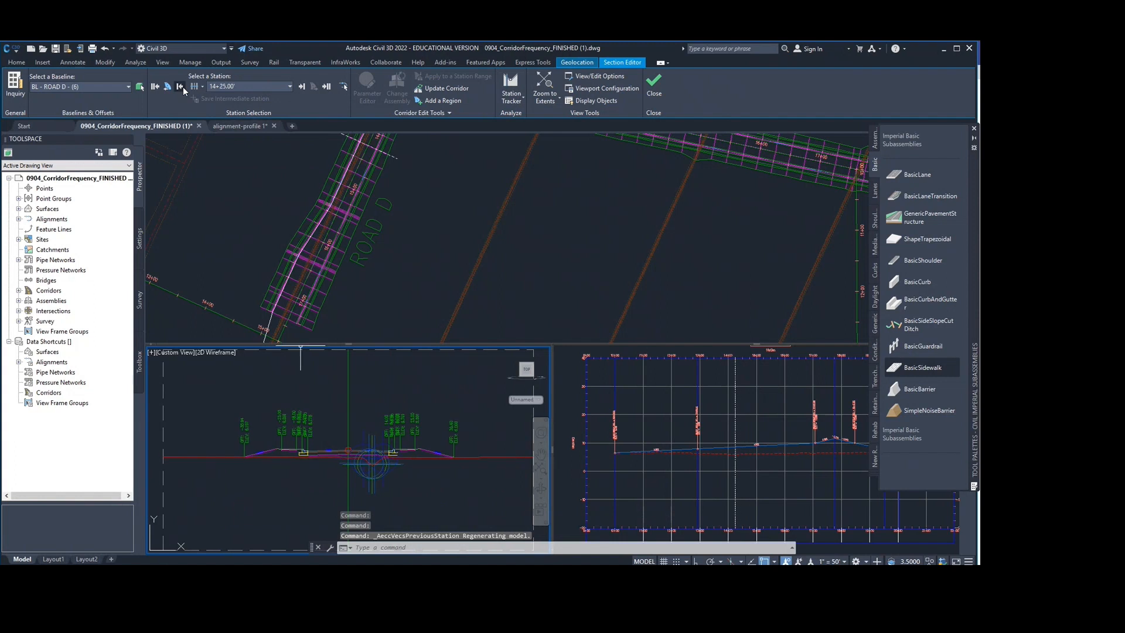
Step forward through the Road D cross sections from station 14+25.00' to station 17+00.00'.
click(305, 86)
click(305, 86)
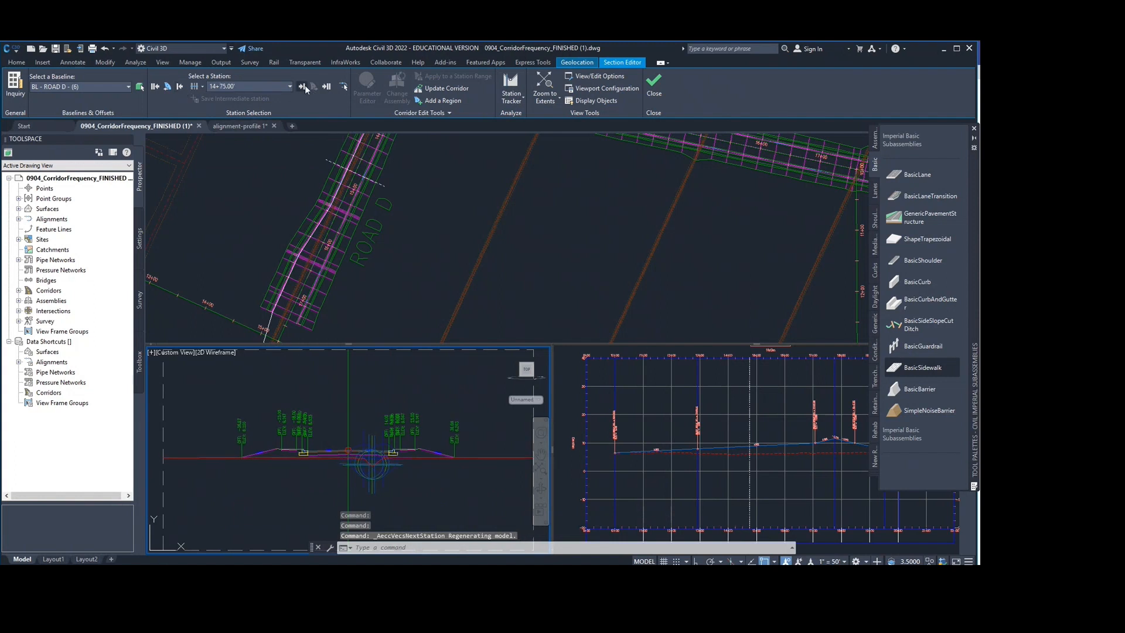
click(304, 85)
click(305, 86)
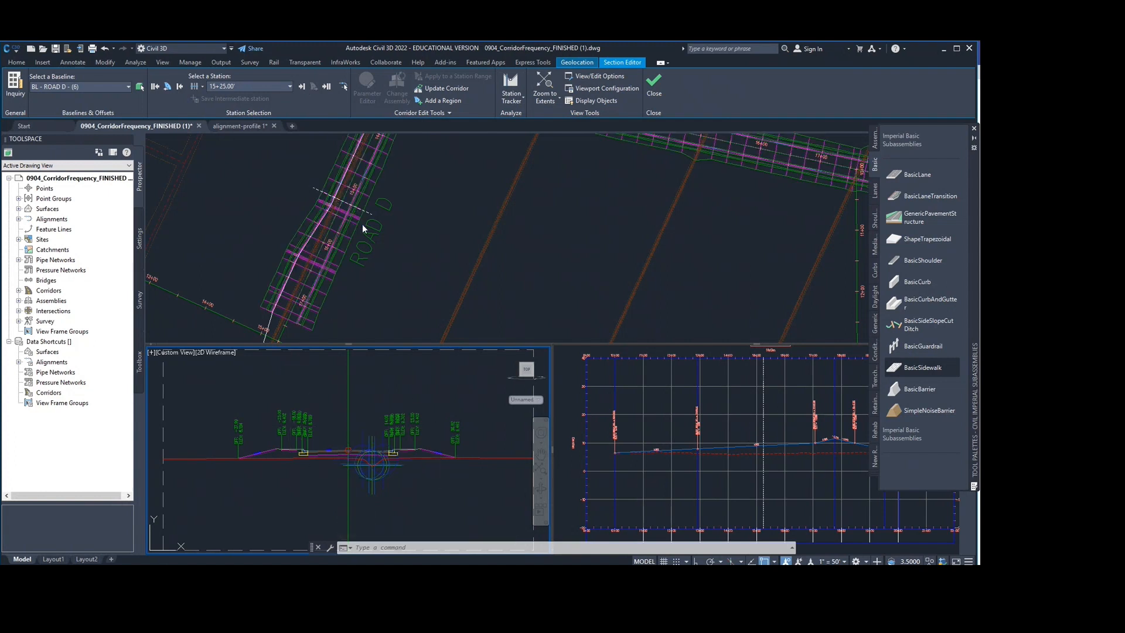
click(302, 87)
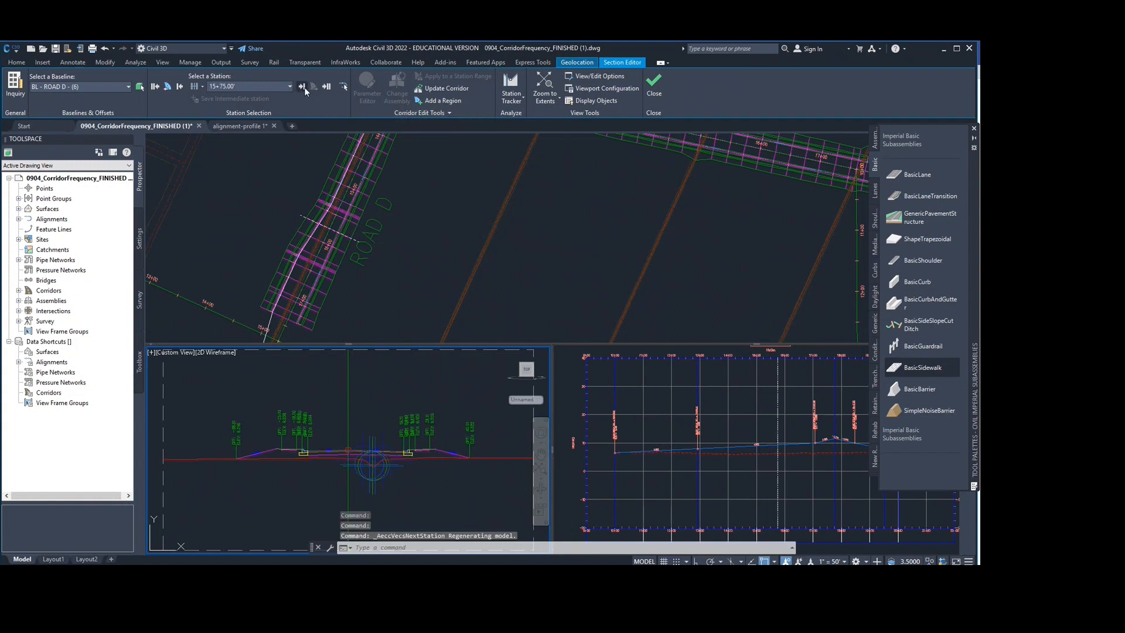
click(302, 87)
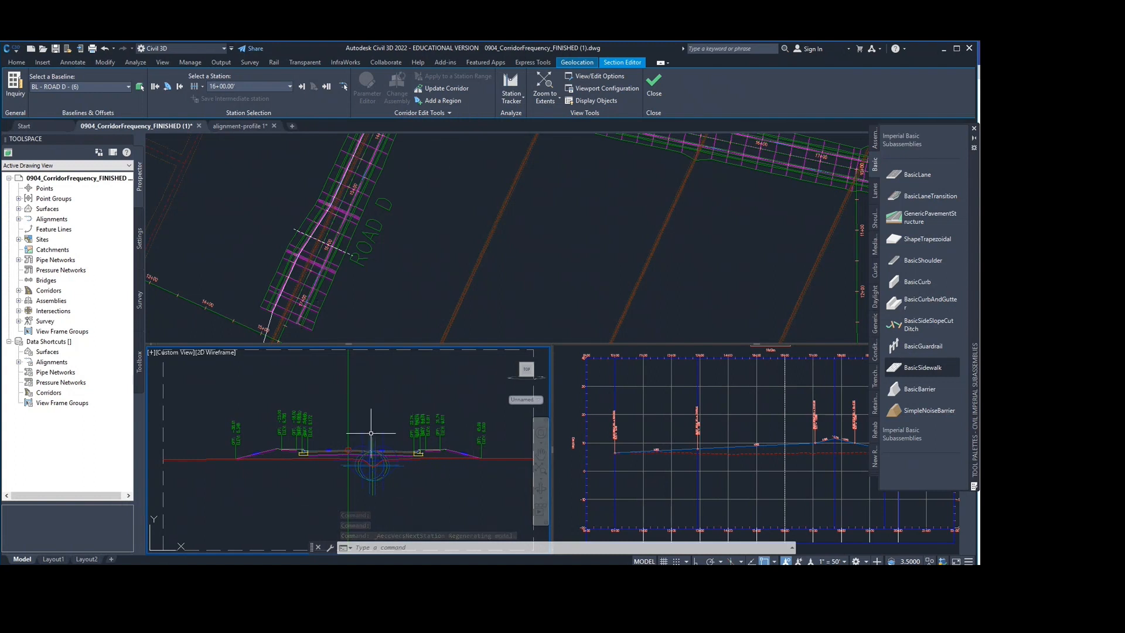
click(302, 87)
click(301, 87)
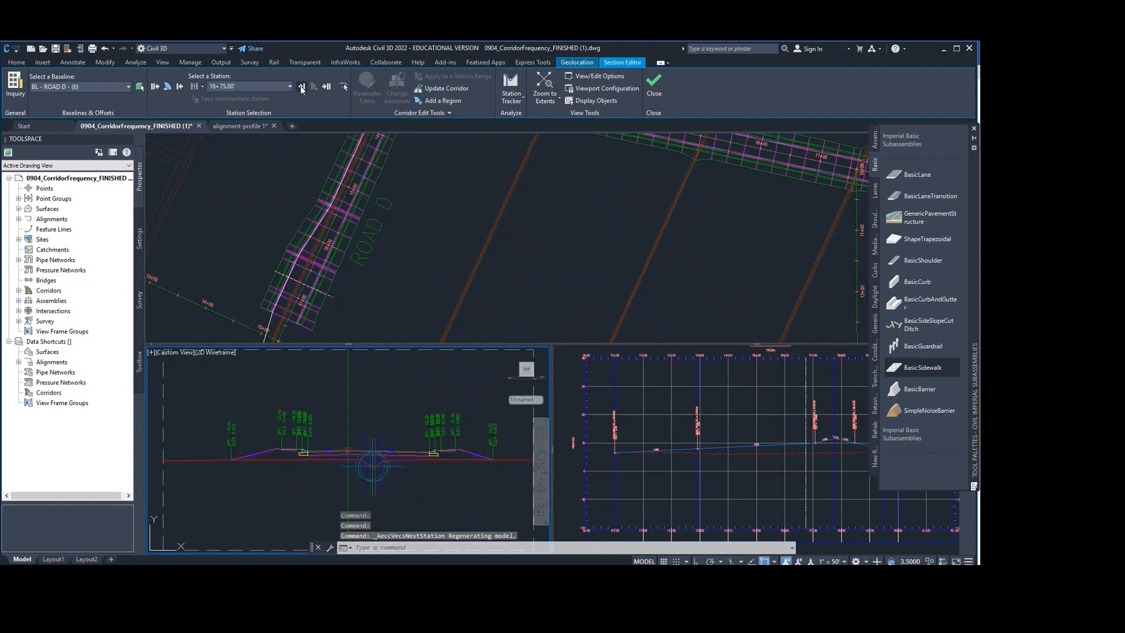
click(301, 87)
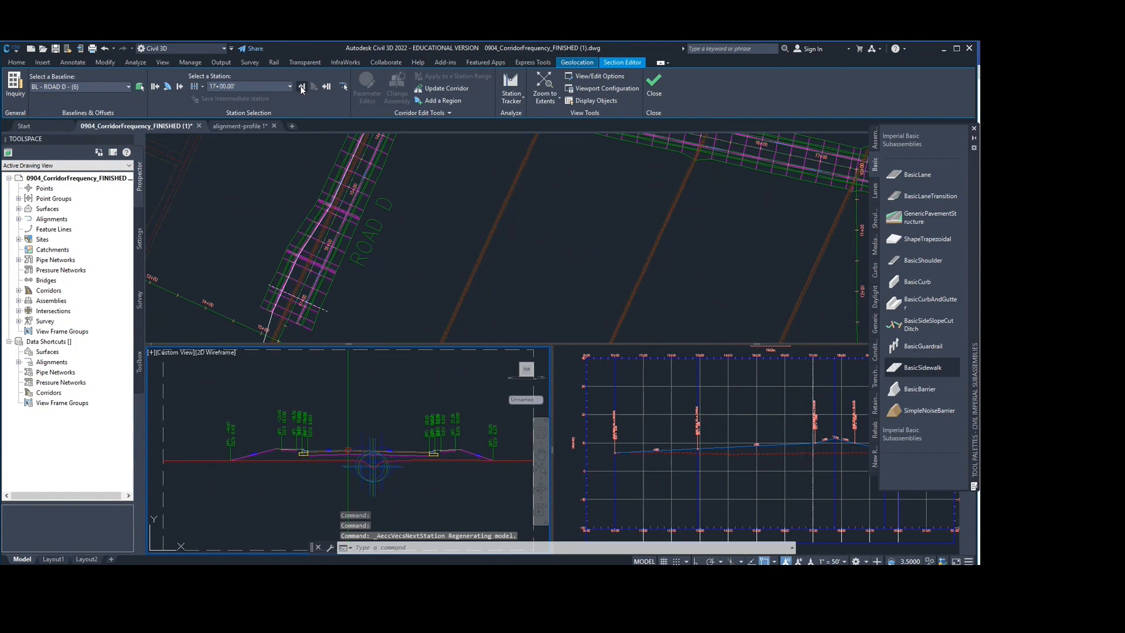
Step back through the Road D cross sections to station 14+50.00' and examine that section up close.
click(179, 87)
click(179, 87)
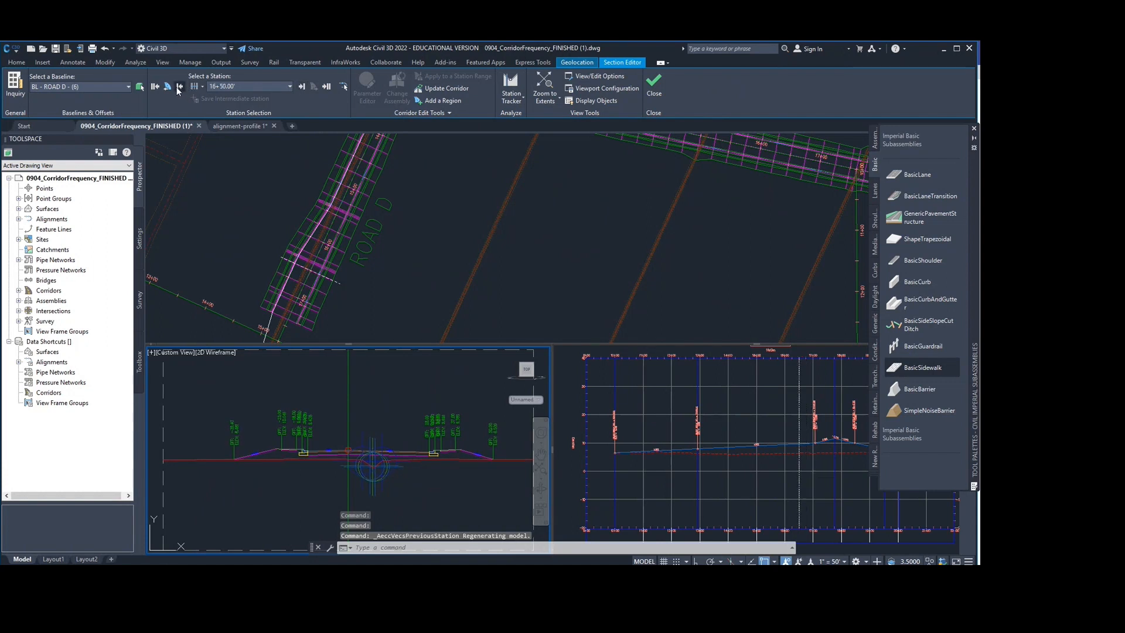
click(178, 88)
click(181, 87)
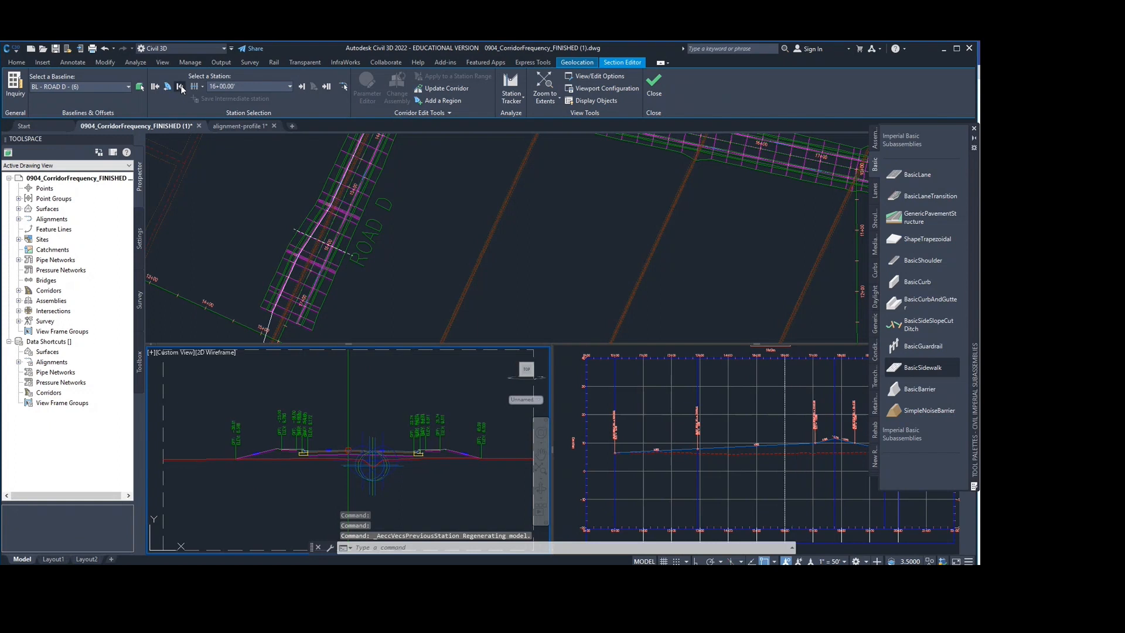
click(182, 87)
click(184, 86)
click(180, 87)
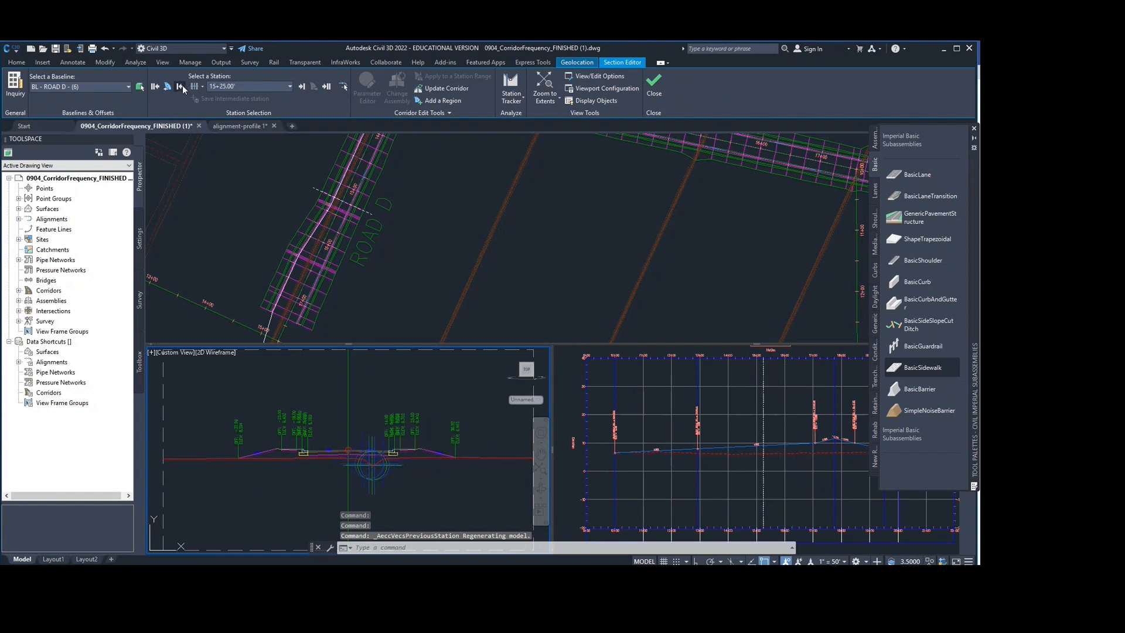
click(180, 87)
click(181, 87)
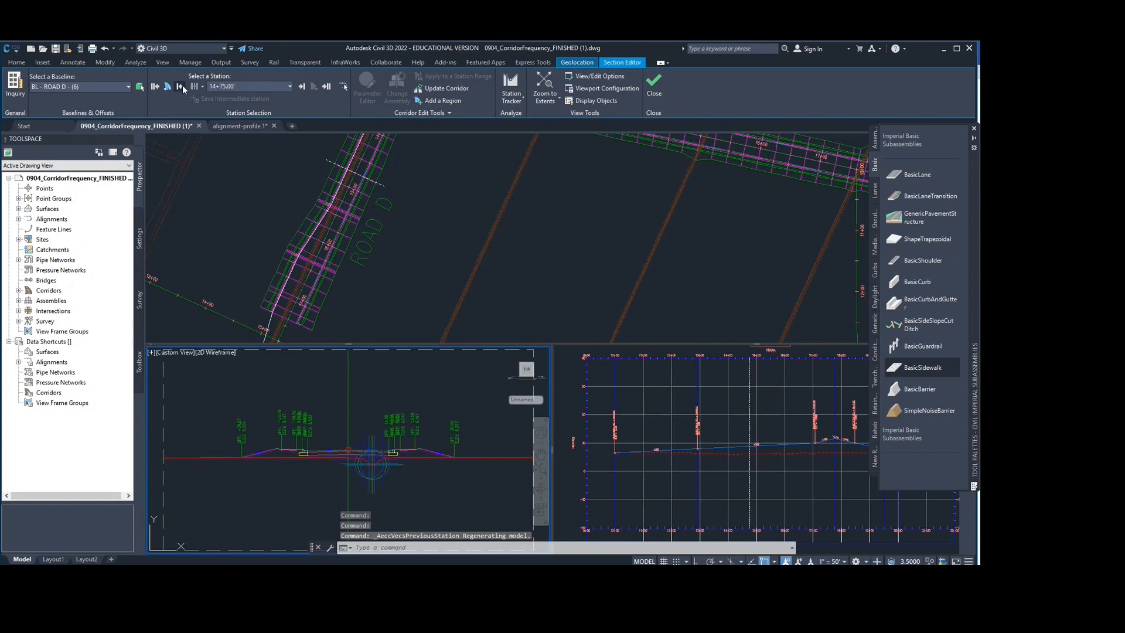
click(181, 87)
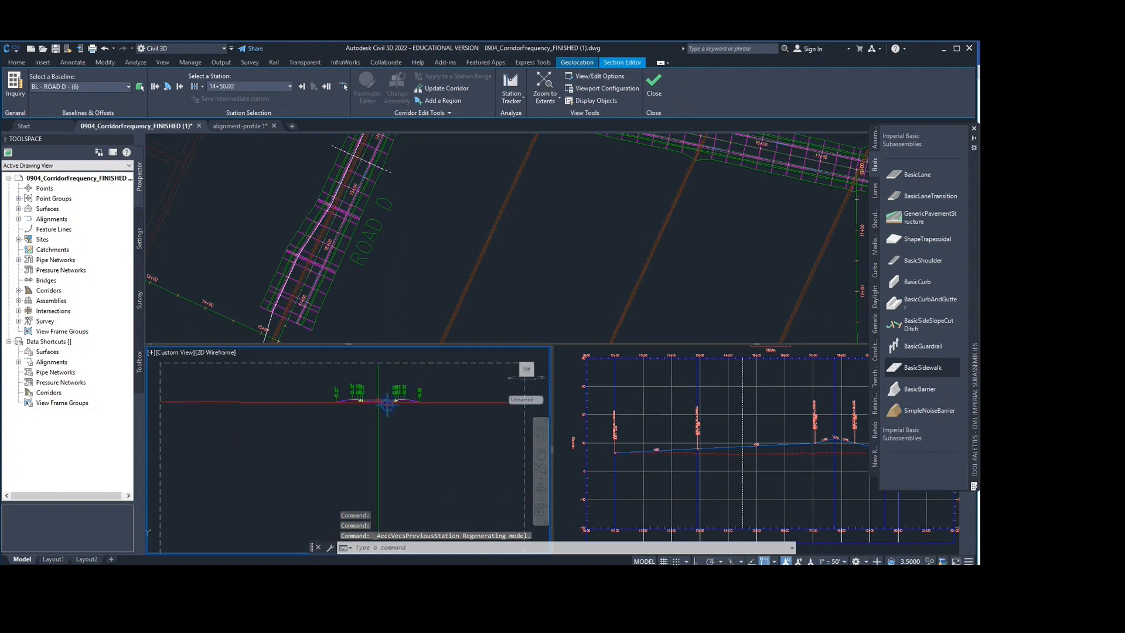
scroll(398, 405, up, 5)
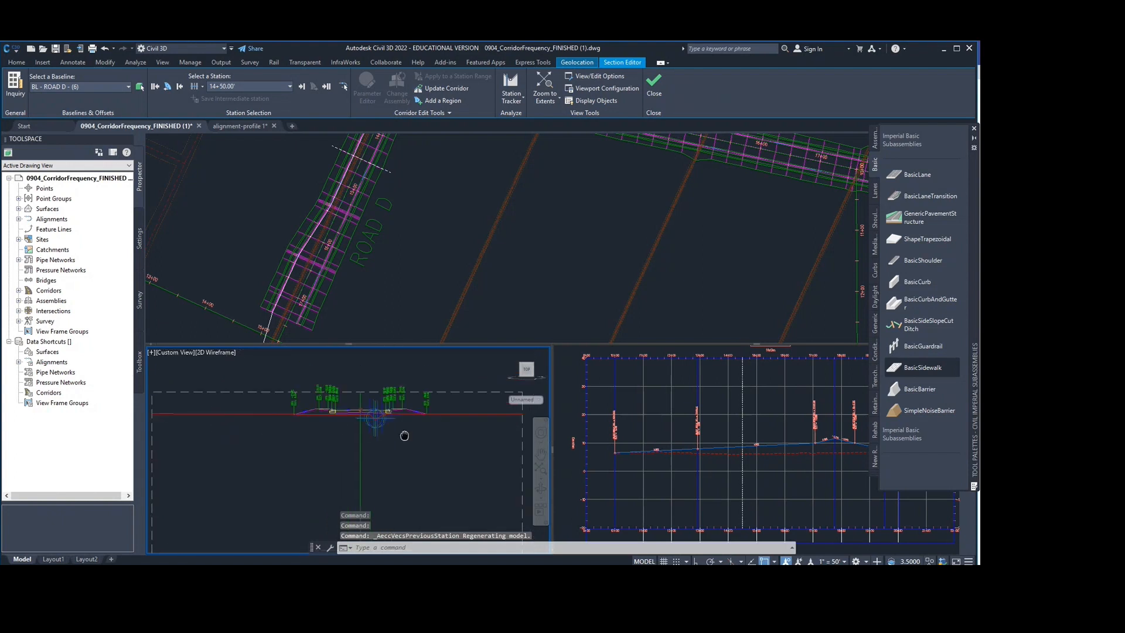
scroll(410, 404, up, 2)
Locate Road E in the plan viewport and choose BL - ROAD E - (14) as the baseline.
click(451, 214)
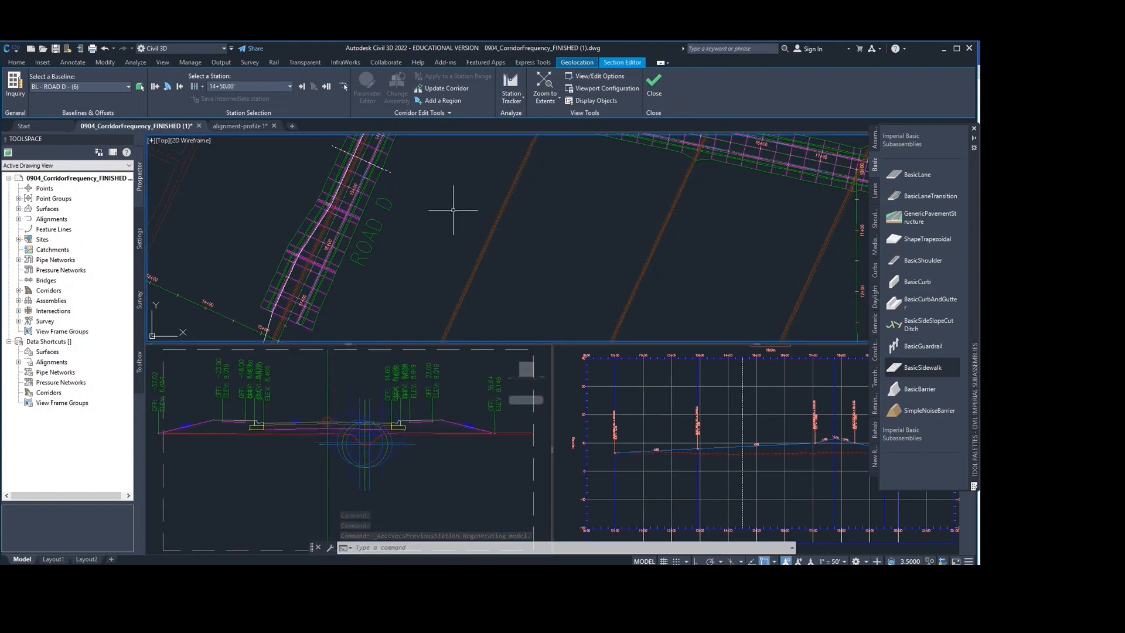
scroll(453, 210, down, 5)
middle_drag(452, 209, 358, 88)
middle_drag(401, 226, 402, 215)
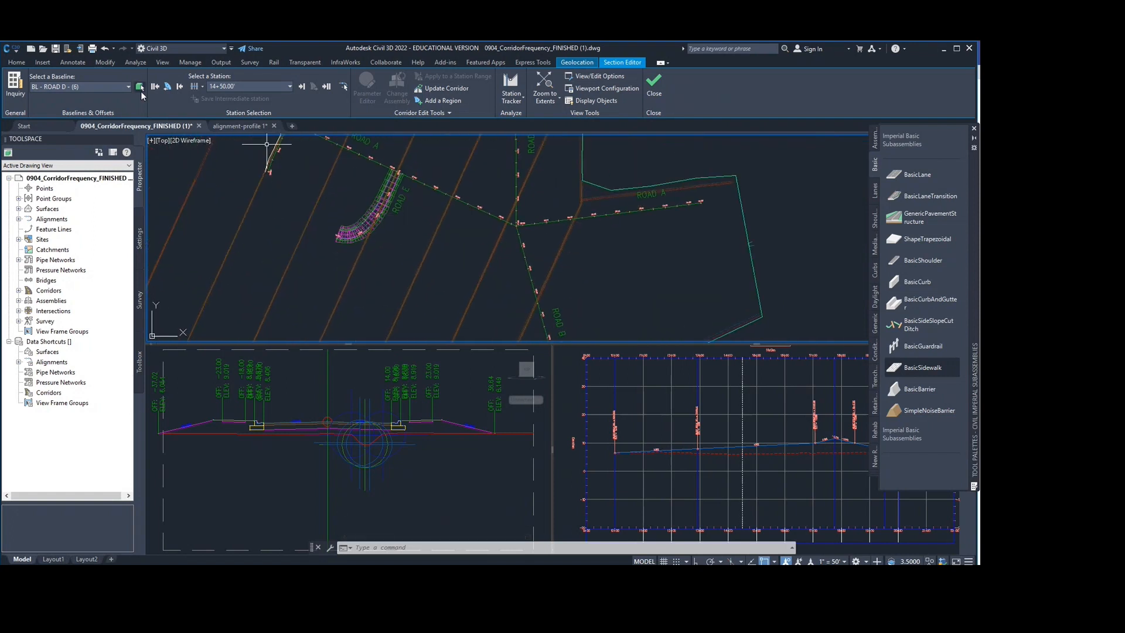
click(128, 88)
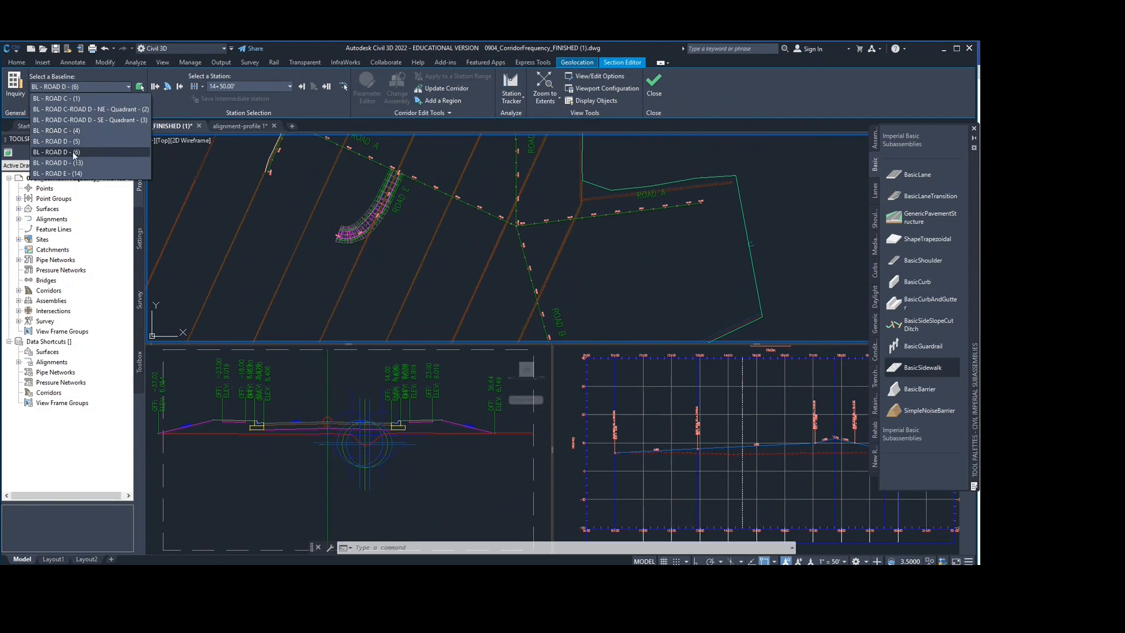
click(75, 174)
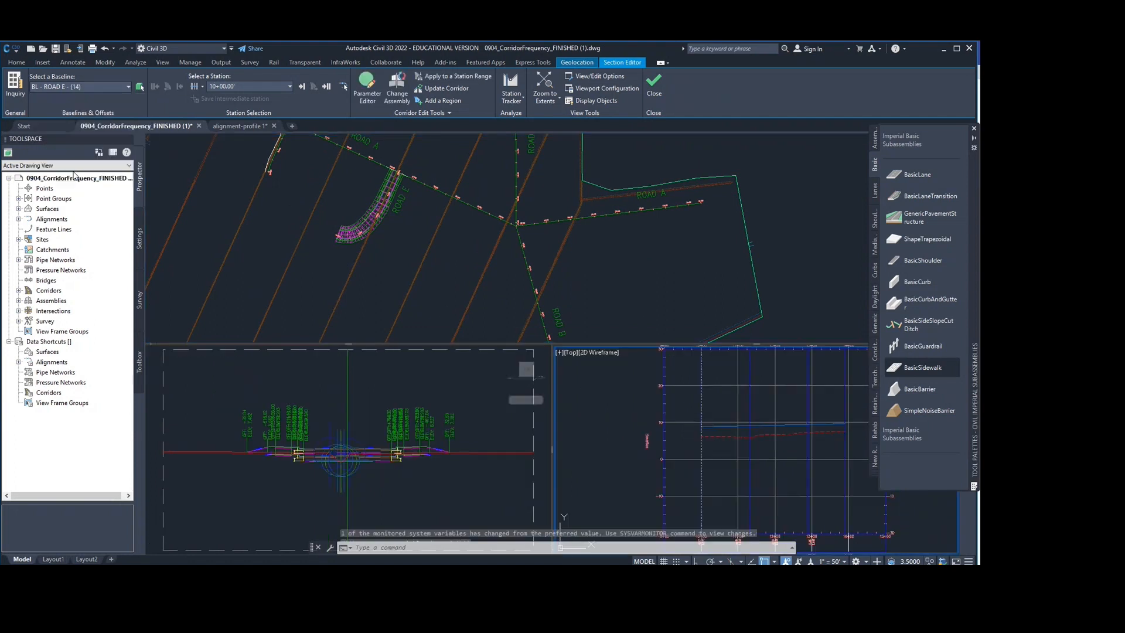
Focus the plan viewport on Road E's curve and view the cross section at station 12+00.00'.
click(257, 87)
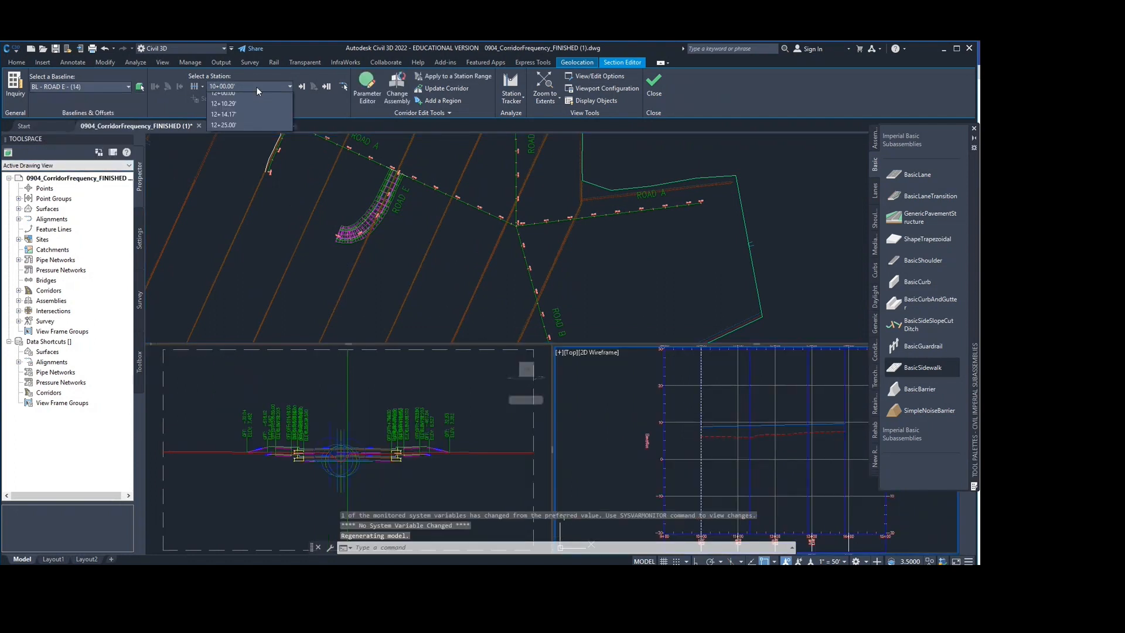
click(409, 167)
scroll(410, 198, up, 5)
click(409, 197)
scroll(408, 197, up, 6)
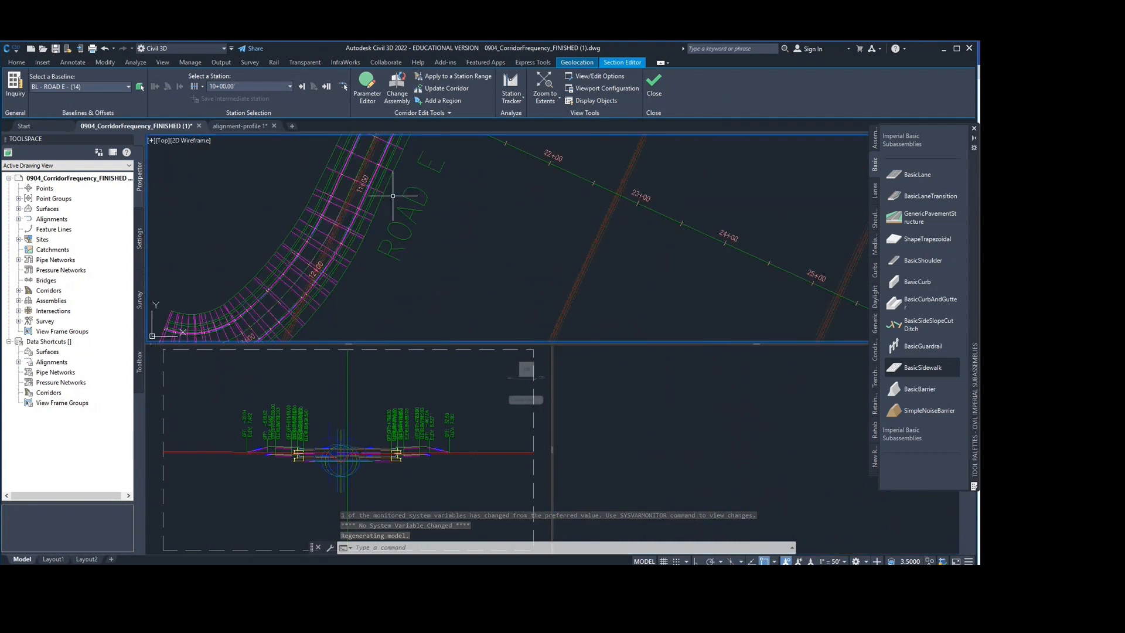
click(290, 86)
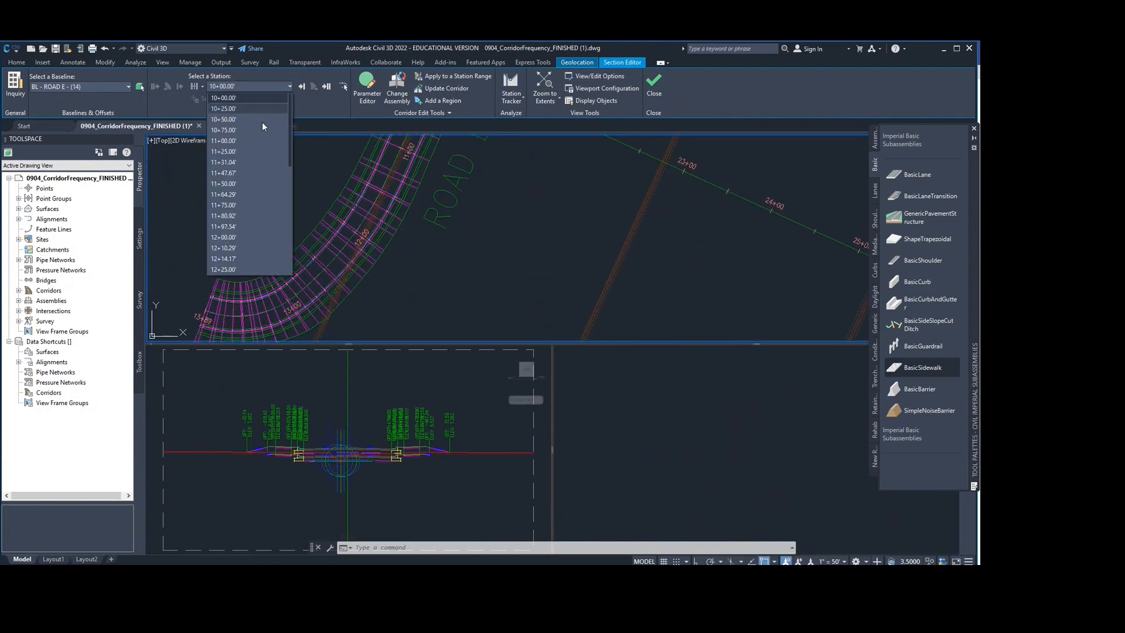
click(236, 238)
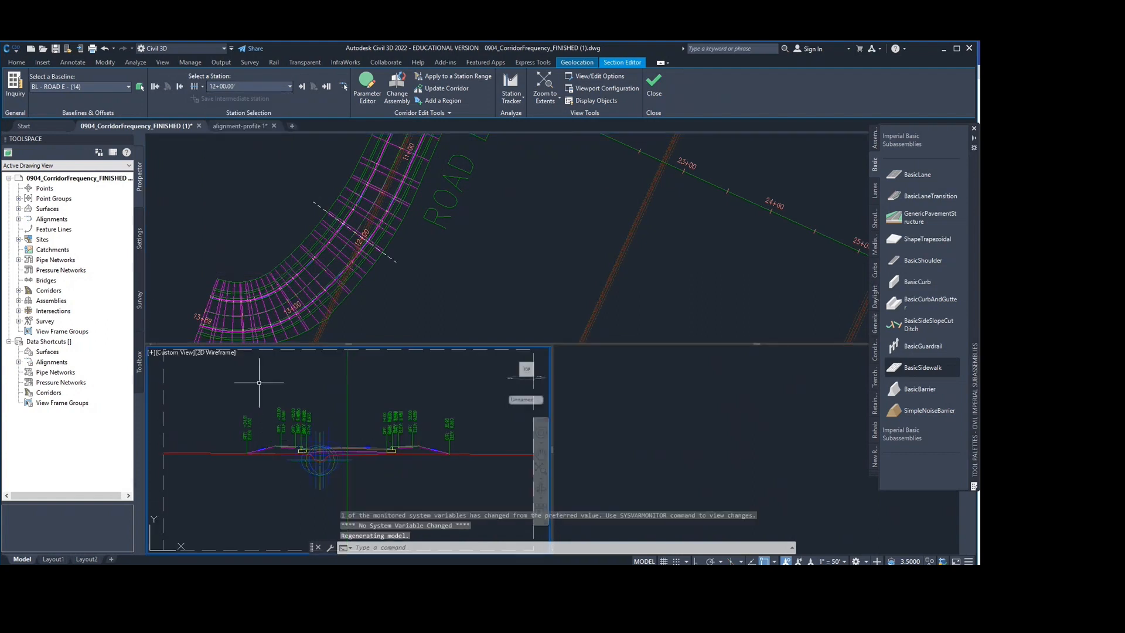
Look over the road profiles in the profile viewport and examine the Road E cross section up close.
click(641, 454)
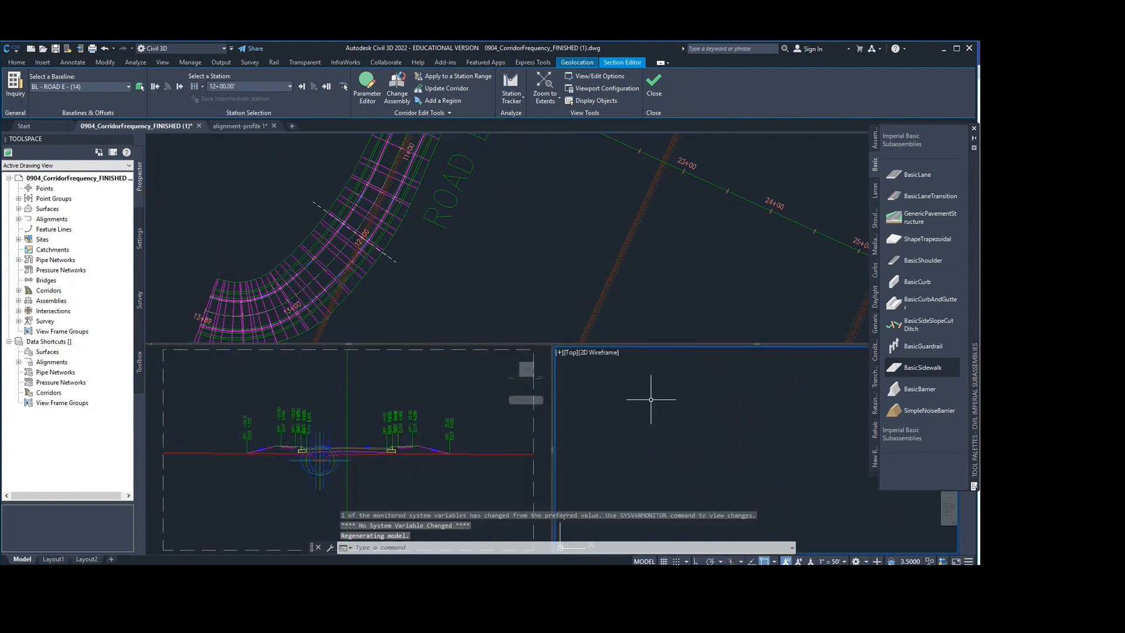
middle_drag(560, 366, 730, 527)
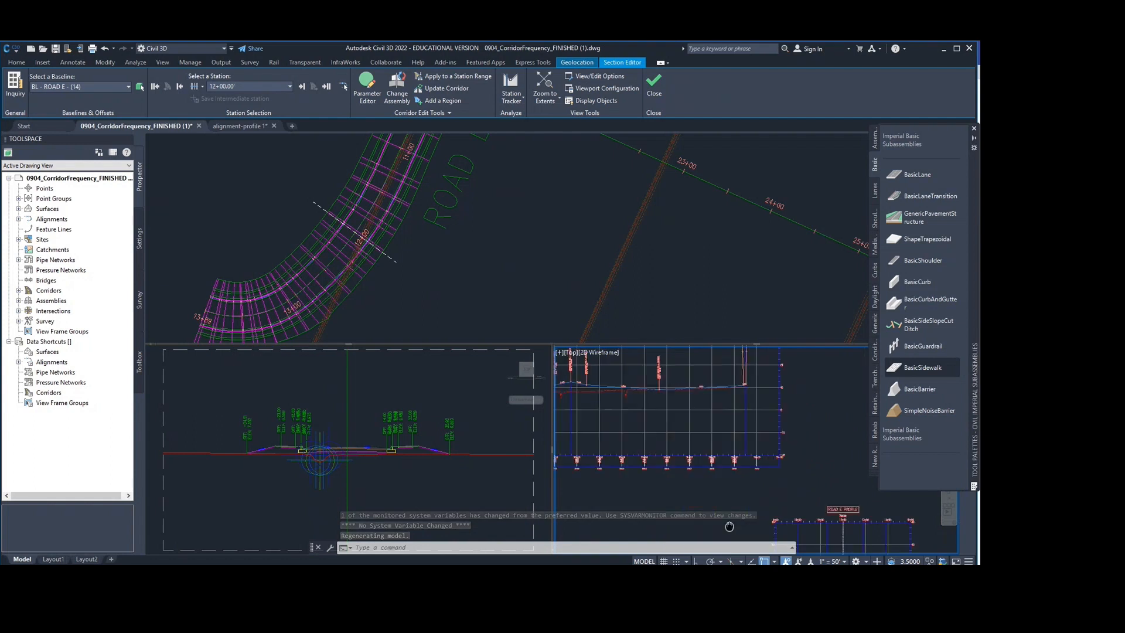
scroll(718, 463, down, 1)
middle_drag(691, 469, 830, 441)
click(393, 377)
mouse_move(343, 419)
middle_down()
mouse_move(364, 386)
mouse_move(356, 421)
mouse_move(333, 423)
mouse_move(344, 426)
middle_up()
scroll(318, 461, up, 4)
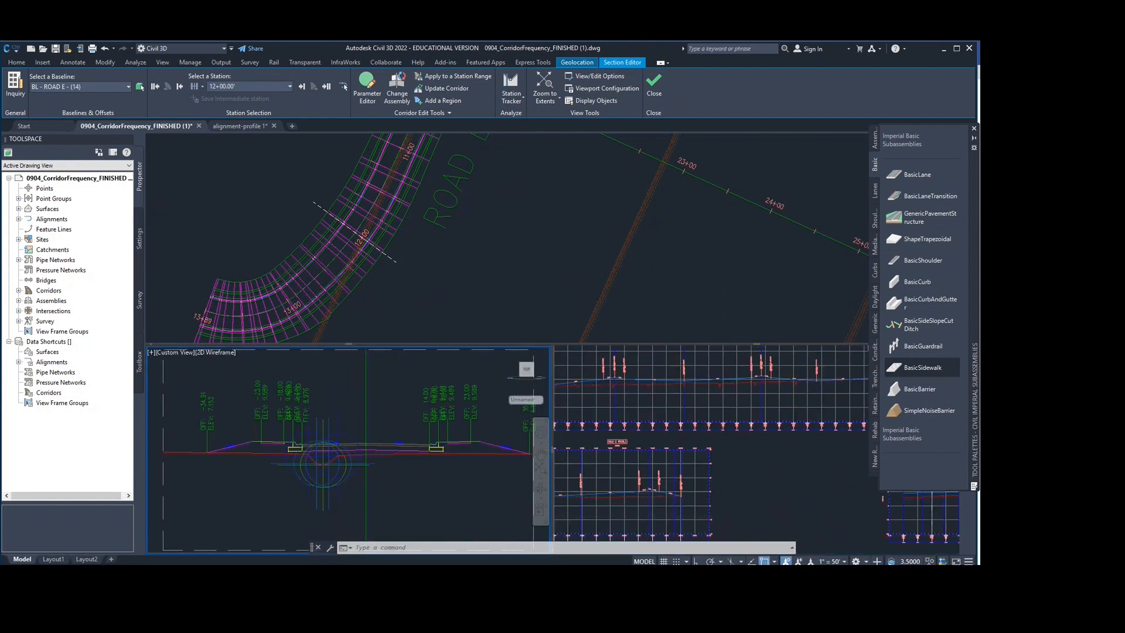
middle_drag(318, 461, 370, 432)
scroll(306, 454, down, 2)
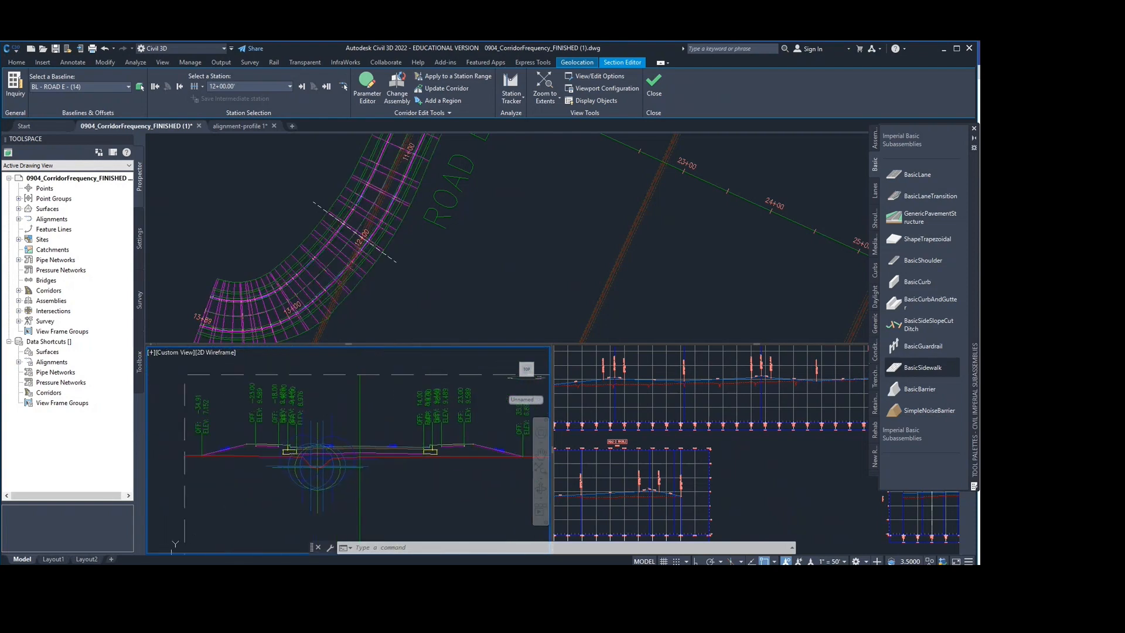
Bring Roads C and D into view in the plan viewport and choose BL - ROAD C - (1) as the baseline.
click(462, 262)
scroll(443, 256, down, 6)
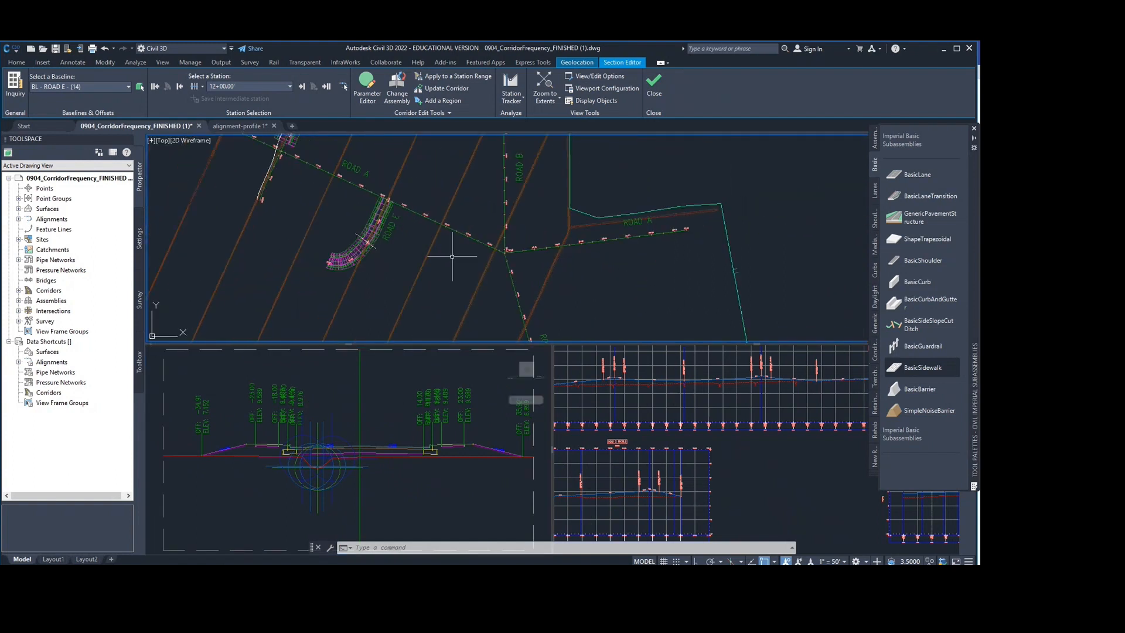
middle_drag(447, 195, 437, 206)
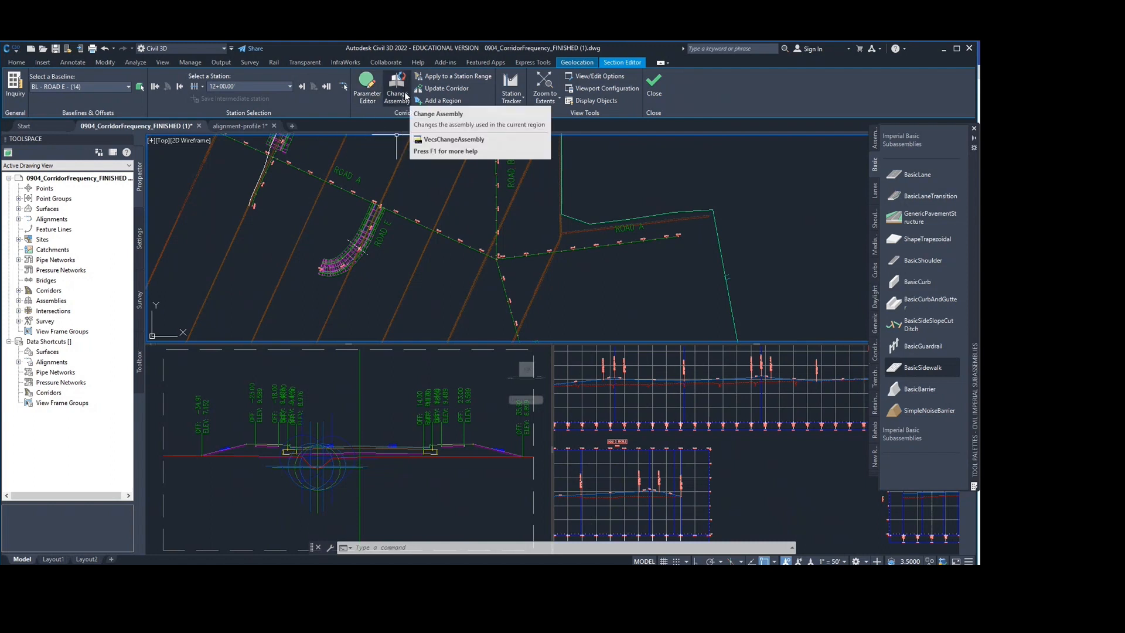
middle_drag(373, 155, 352, 327)
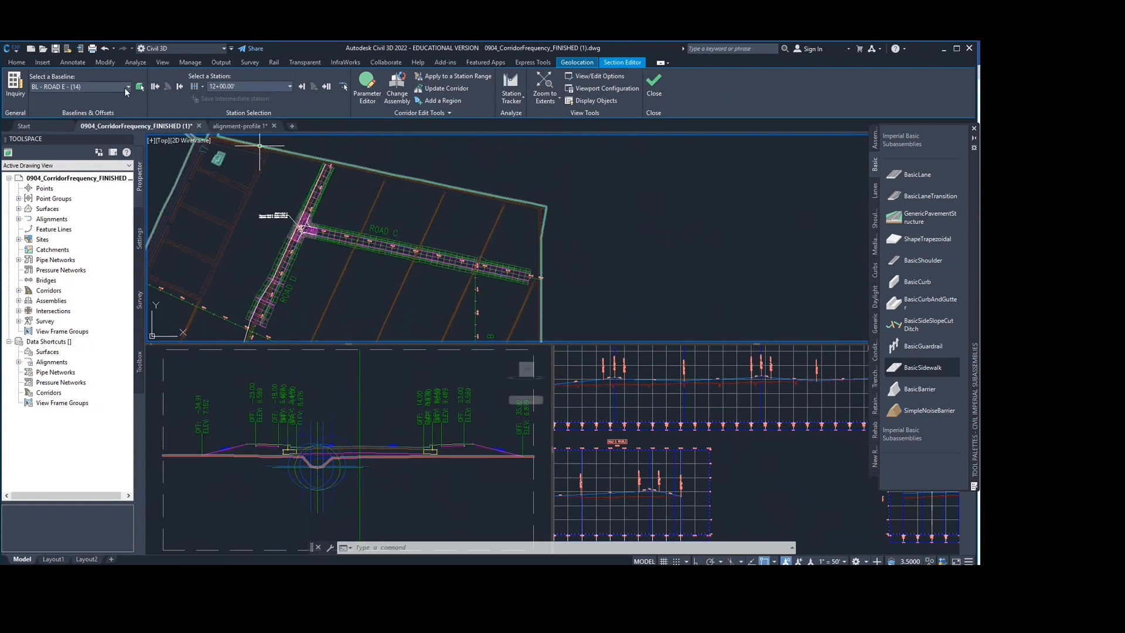
click(124, 89)
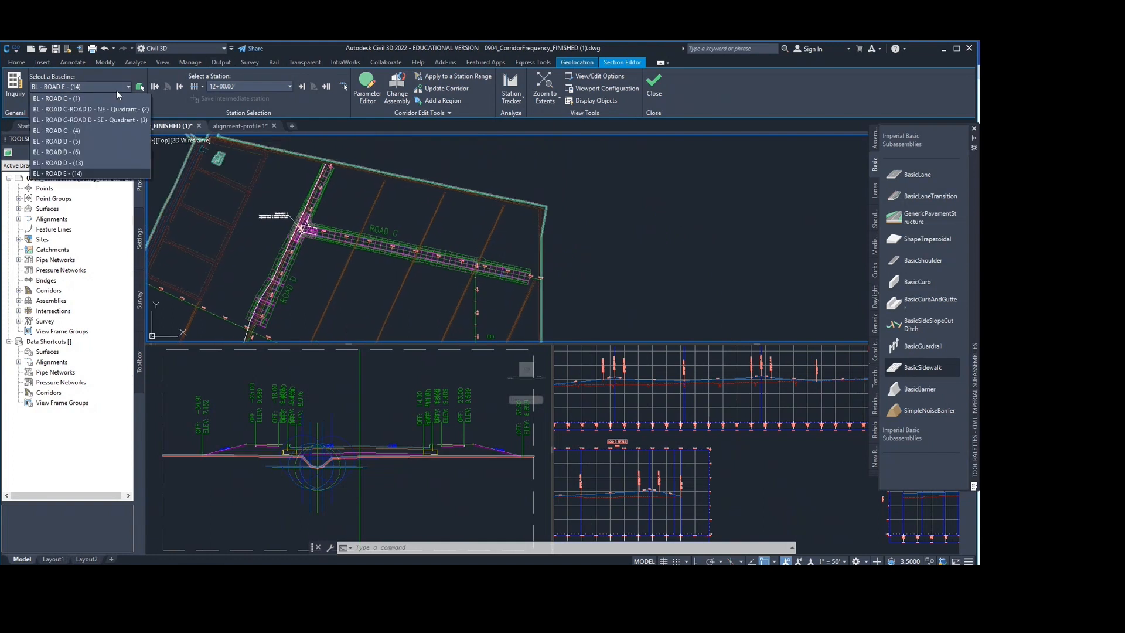
click(77, 99)
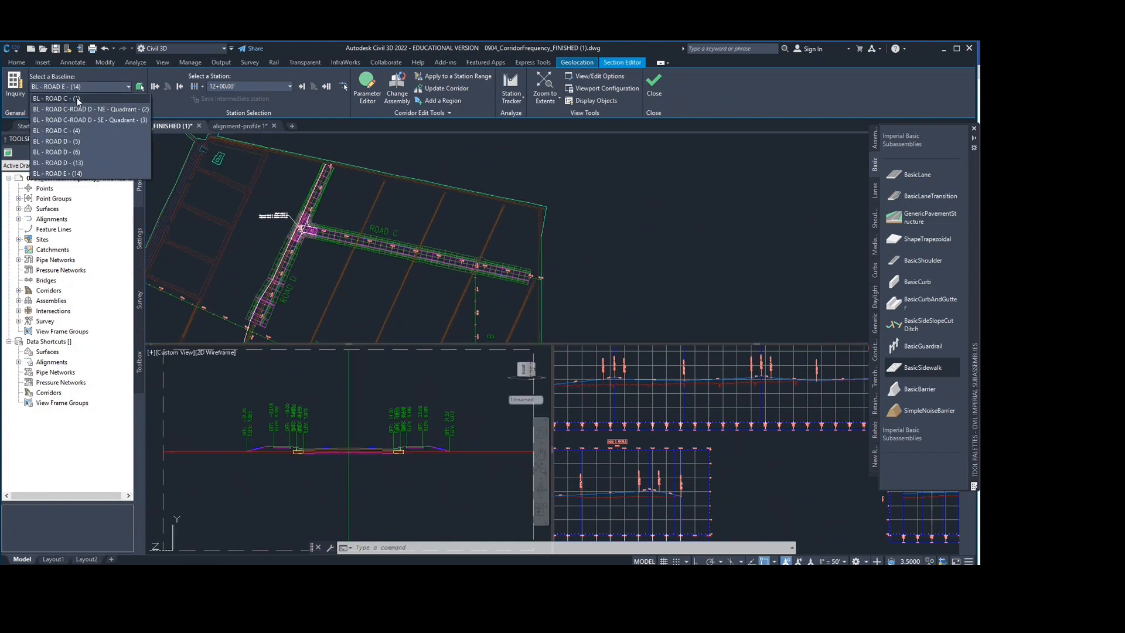
Replace the assembly of Road C's current region with Pavement Only and dismiss the event viewer.
click(395, 97)
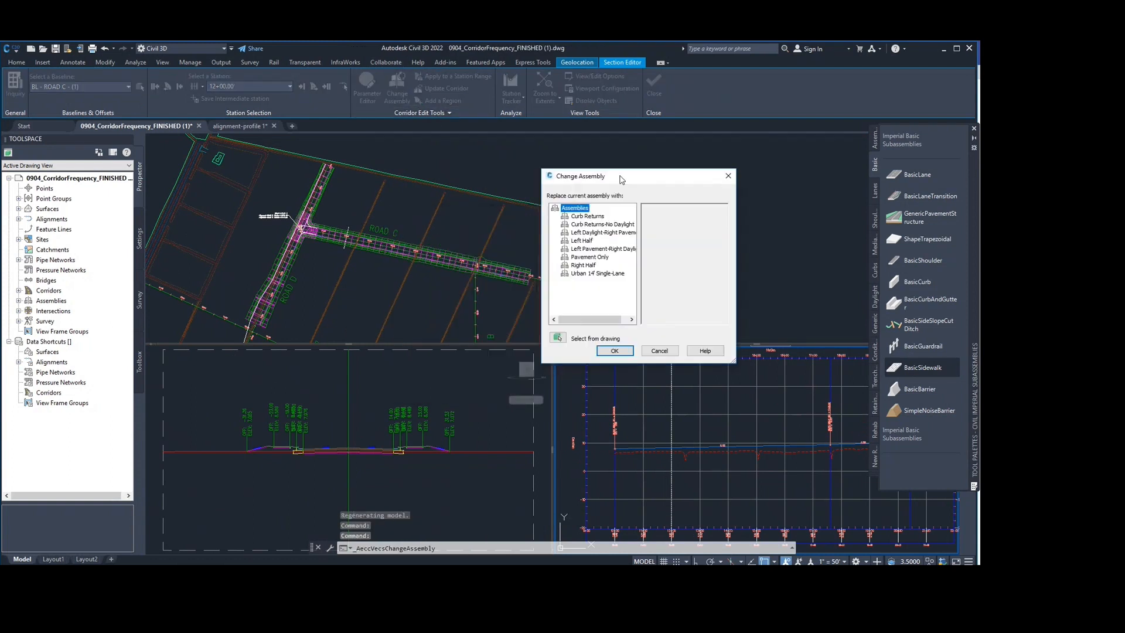
drag(621, 179, 629, 171)
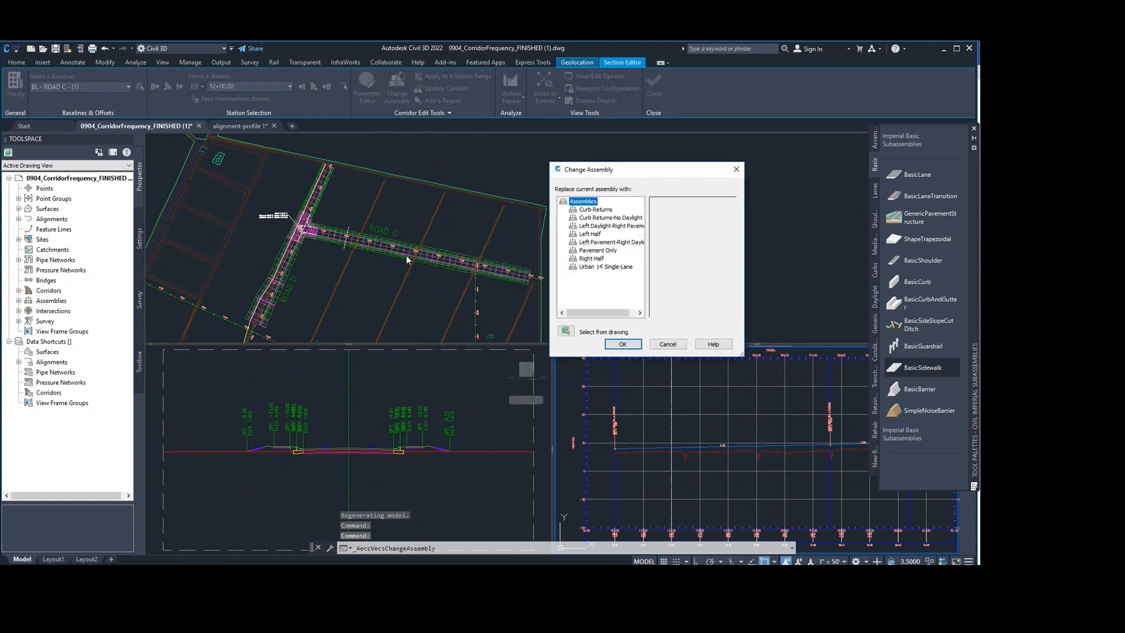
click(590, 234)
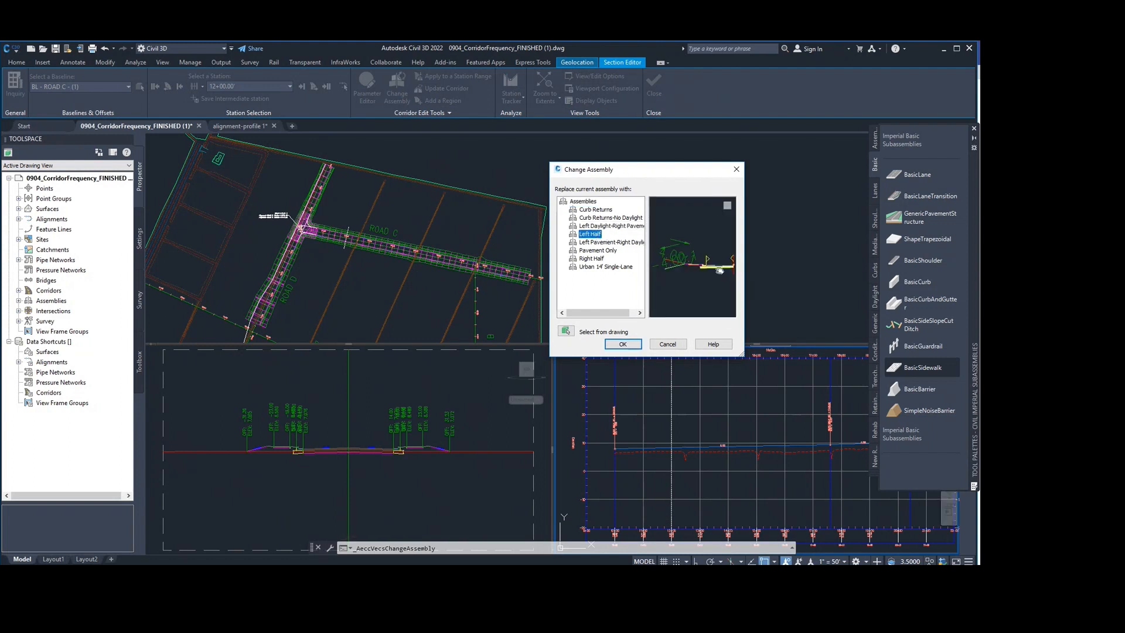
click(603, 242)
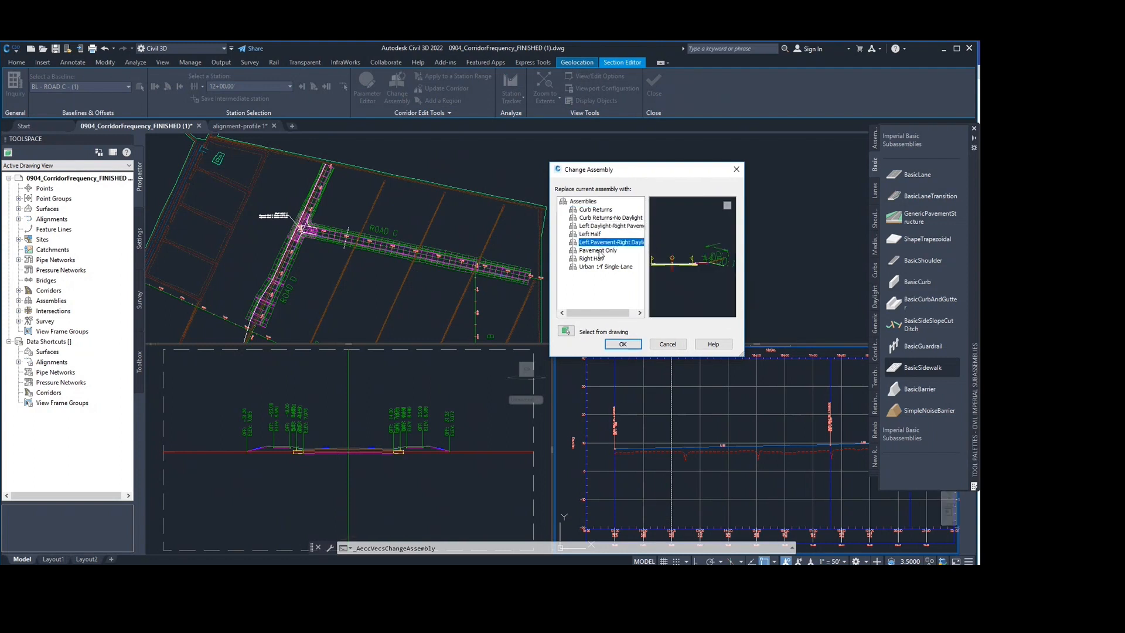
click(598, 250)
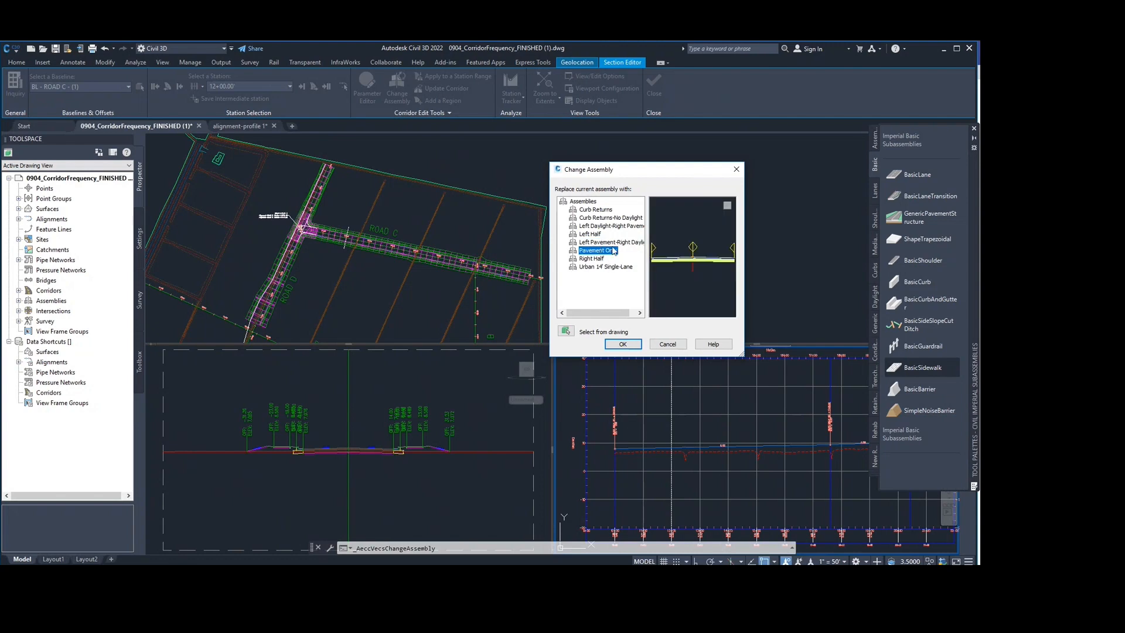
click(623, 344)
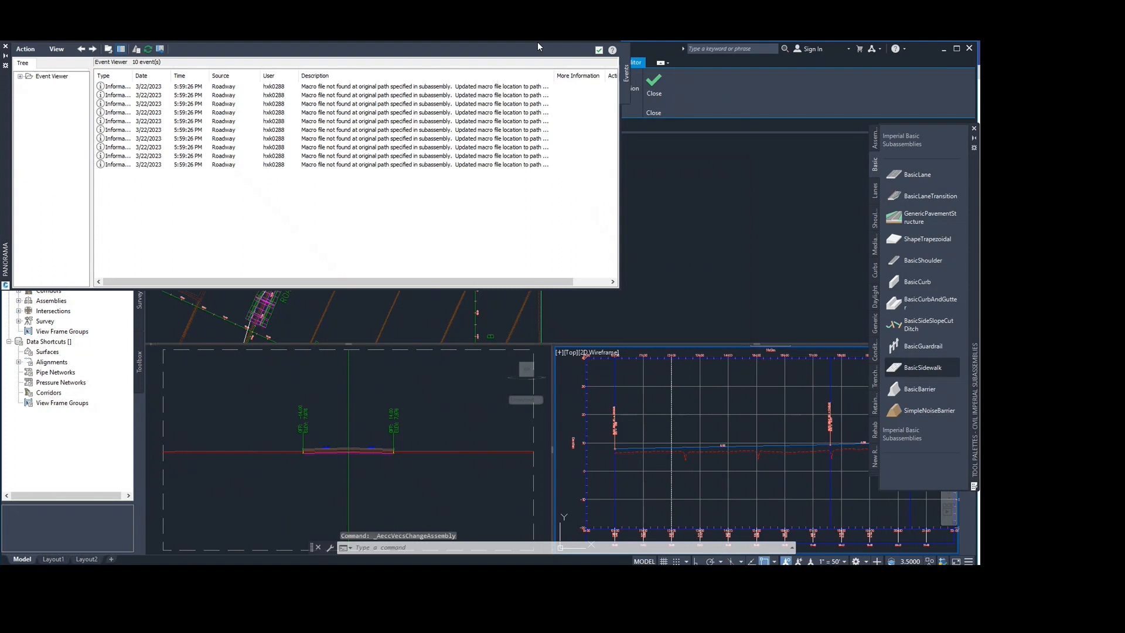
click(599, 49)
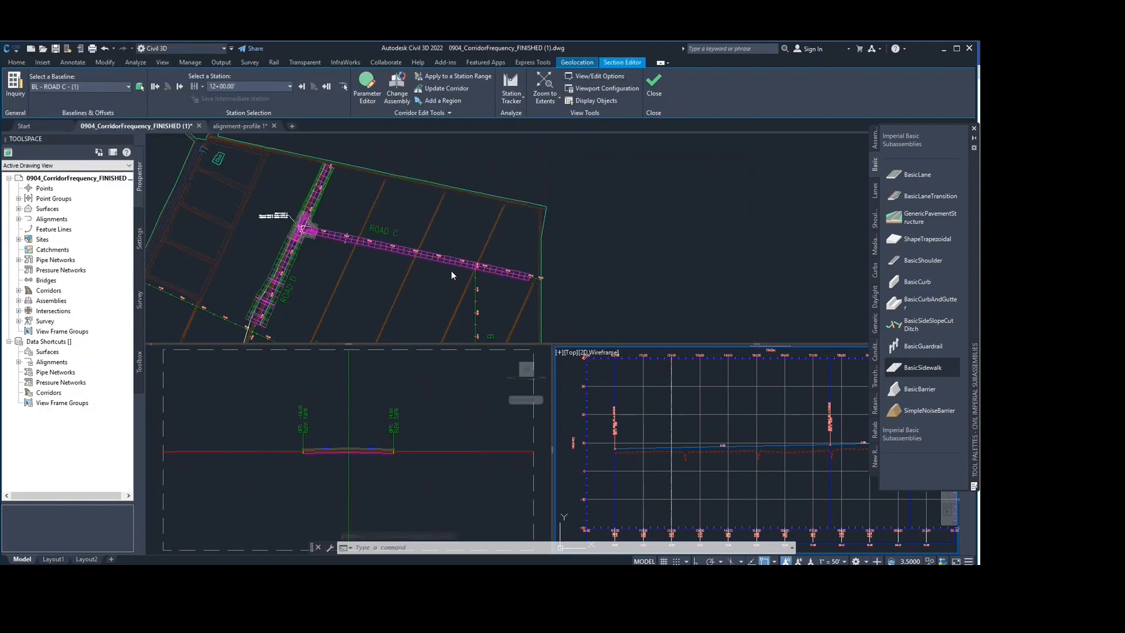
Change the assembly of Road C's current region to Urban 14' Single-Lane.
click(434, 212)
scroll(375, 230, up, 2)
middle_drag(449, 172, 427, 188)
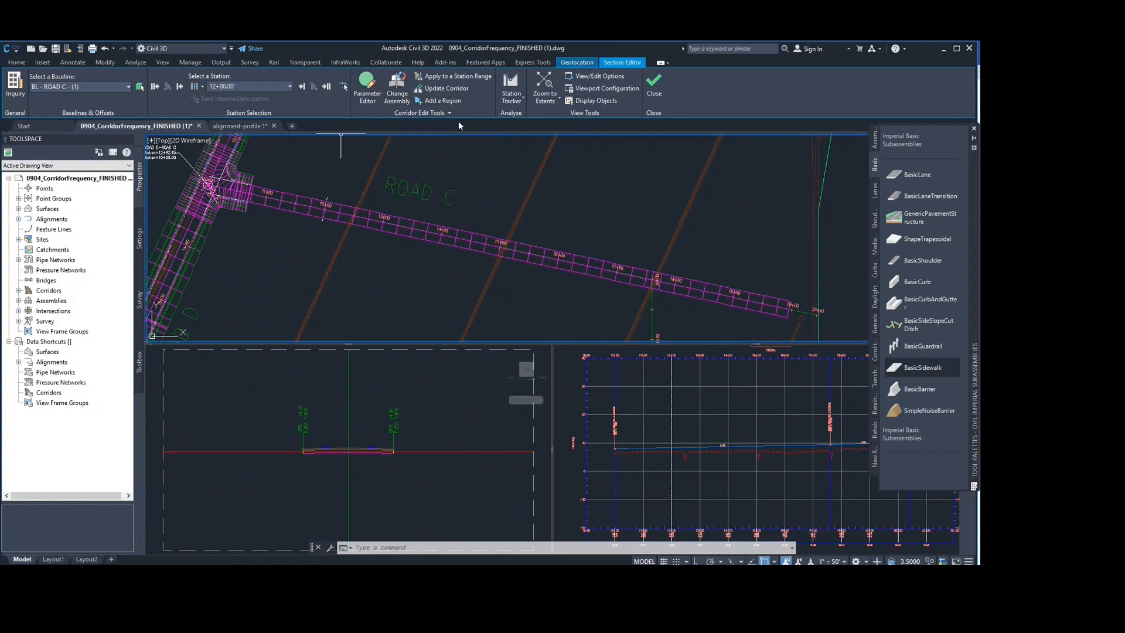
click(400, 97)
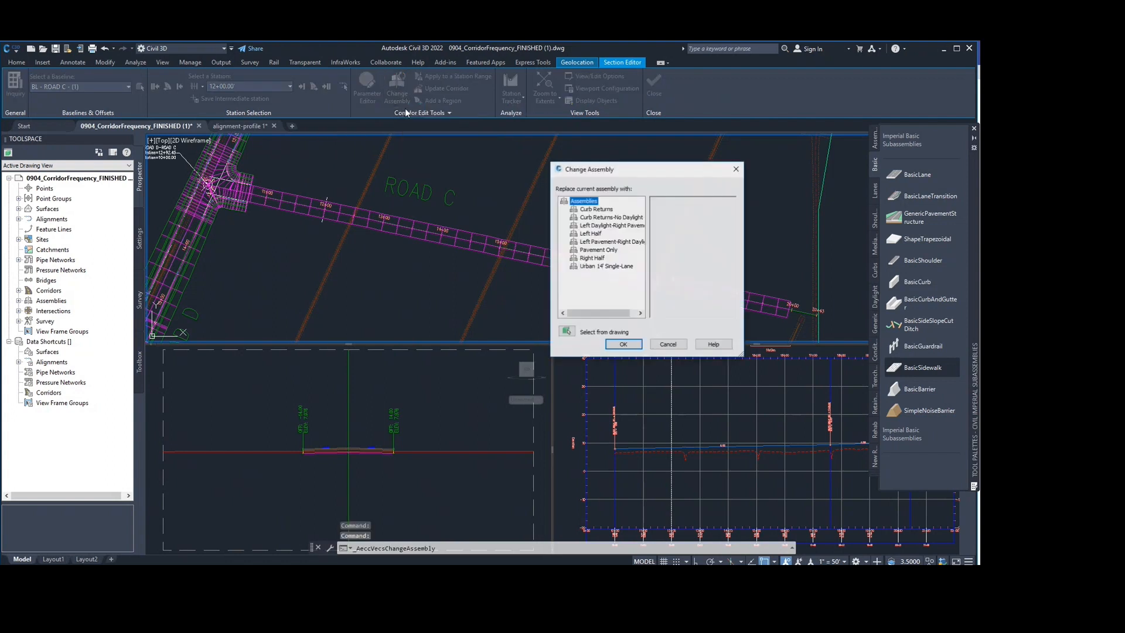
click(597, 210)
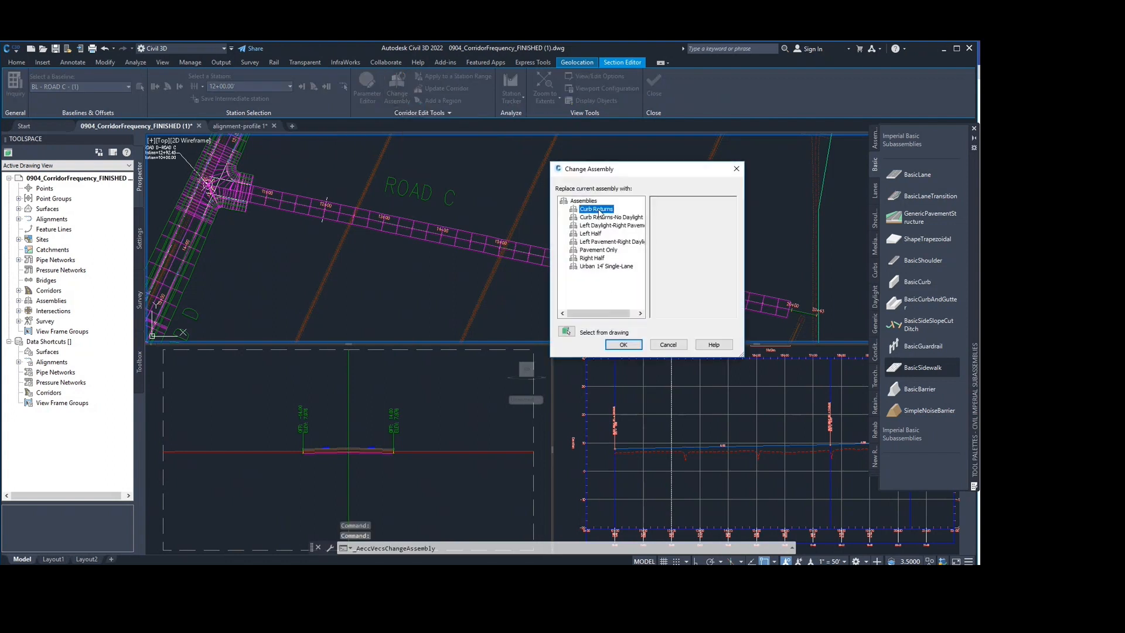
click(592, 258)
click(605, 266)
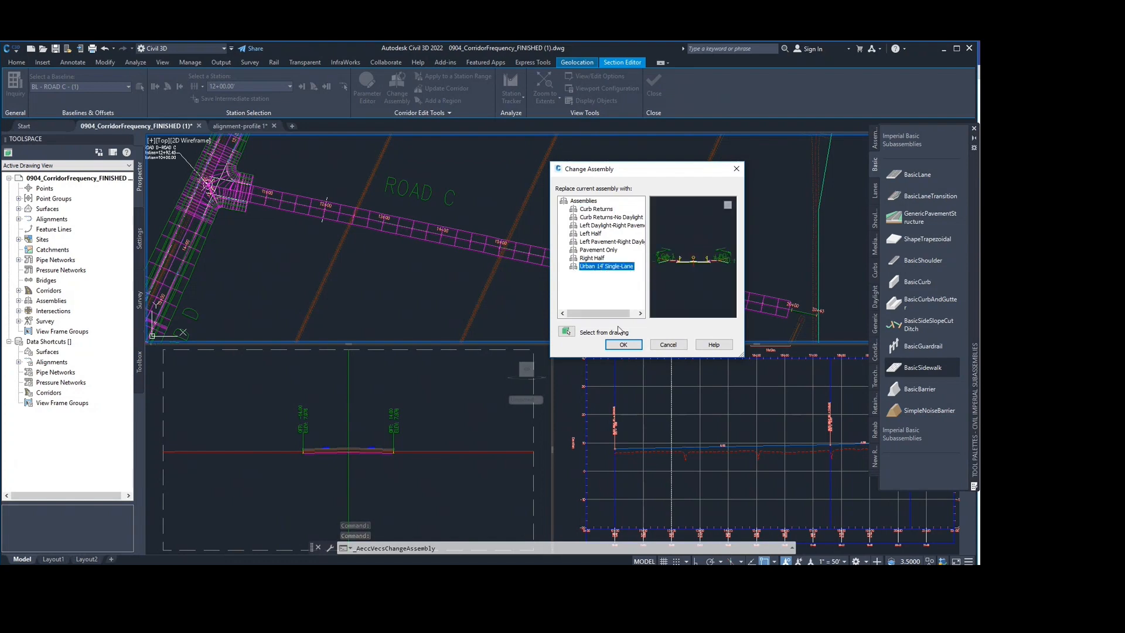
click(623, 344)
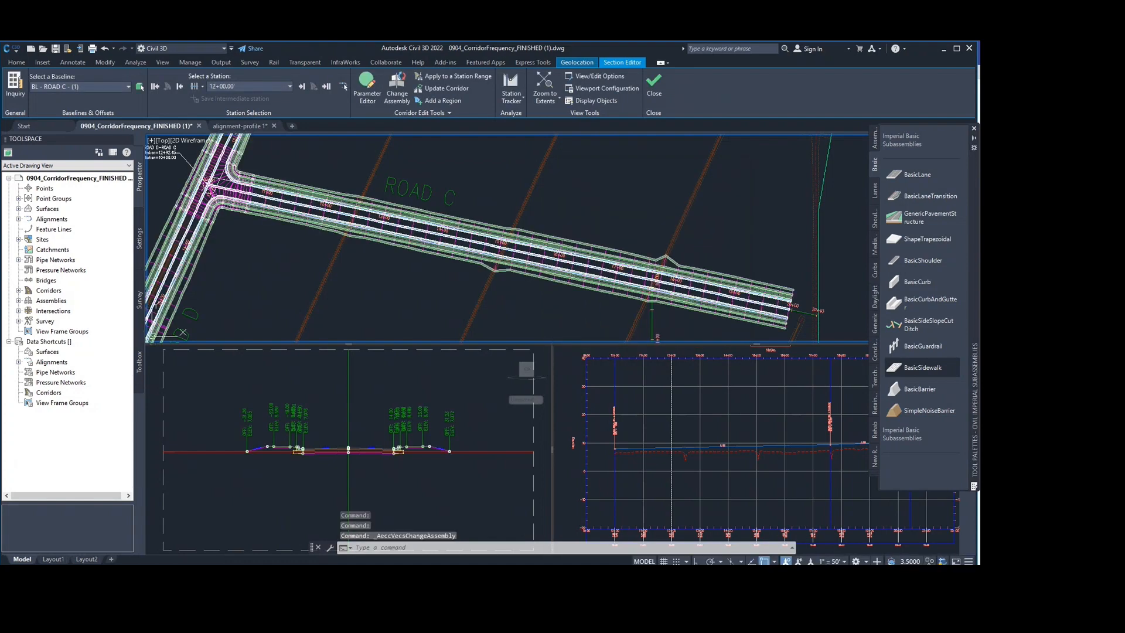
Look over the Road C corridor along its length in the plan viewport, including the daylight bulge near station 15+00.
mouse_move(515, 176)
middle_down()
mouse_move(565, 183)
mouse_move(576, 198)
mouse_move(524, 178)
middle_up()
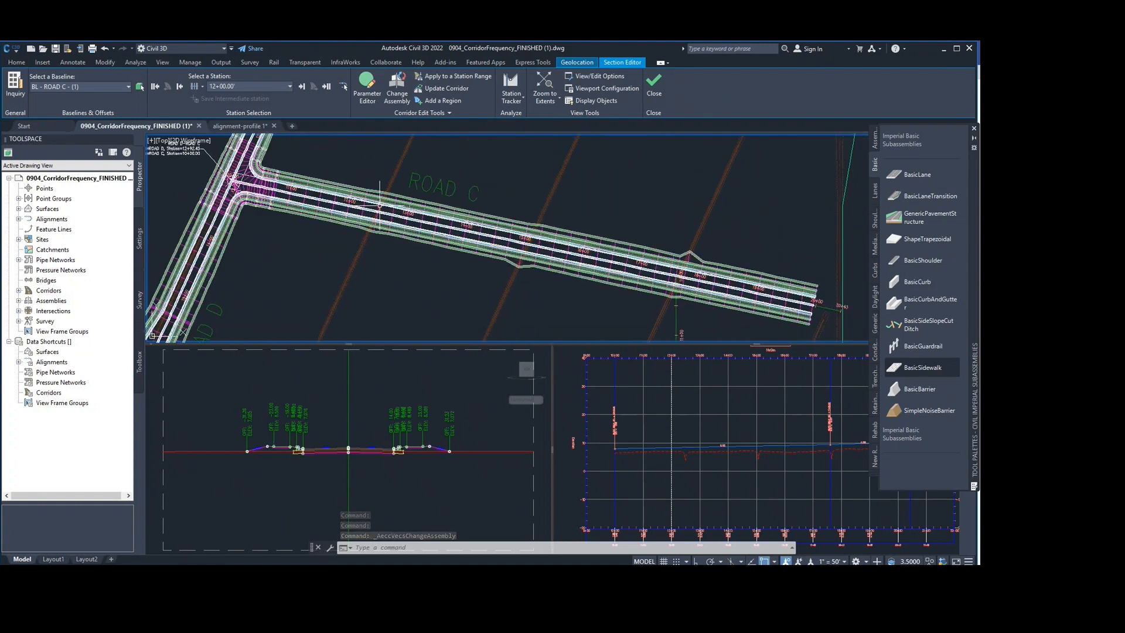
scroll(351, 249, up, 4)
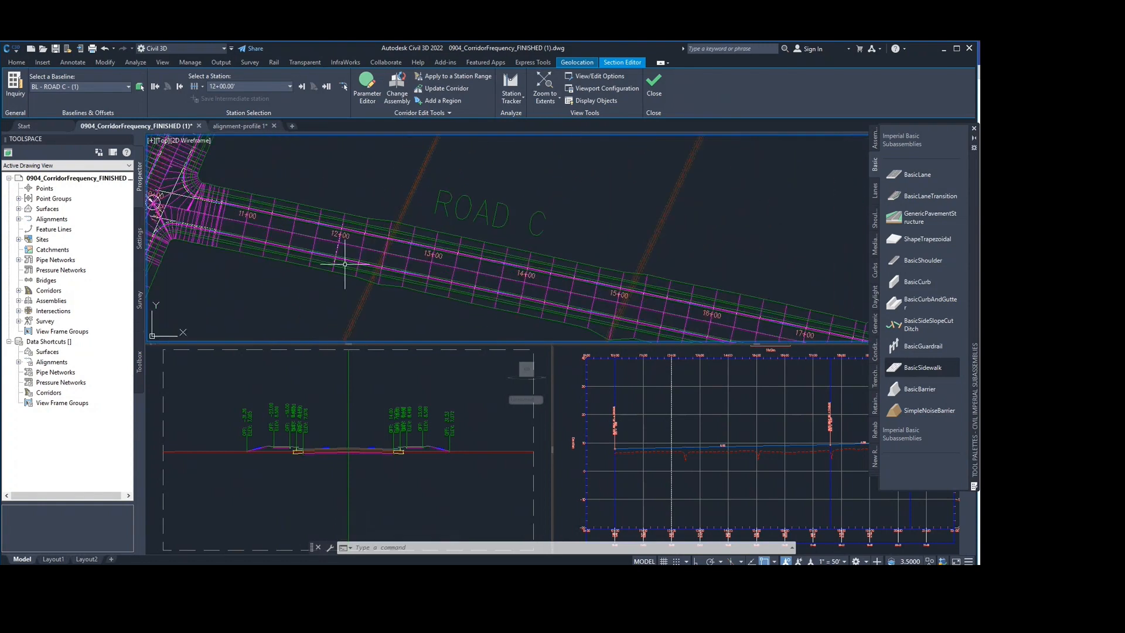
middle_drag(382, 174, 329, 185)
middle_drag(573, 225, 512, 221)
scroll(504, 278, up, 2)
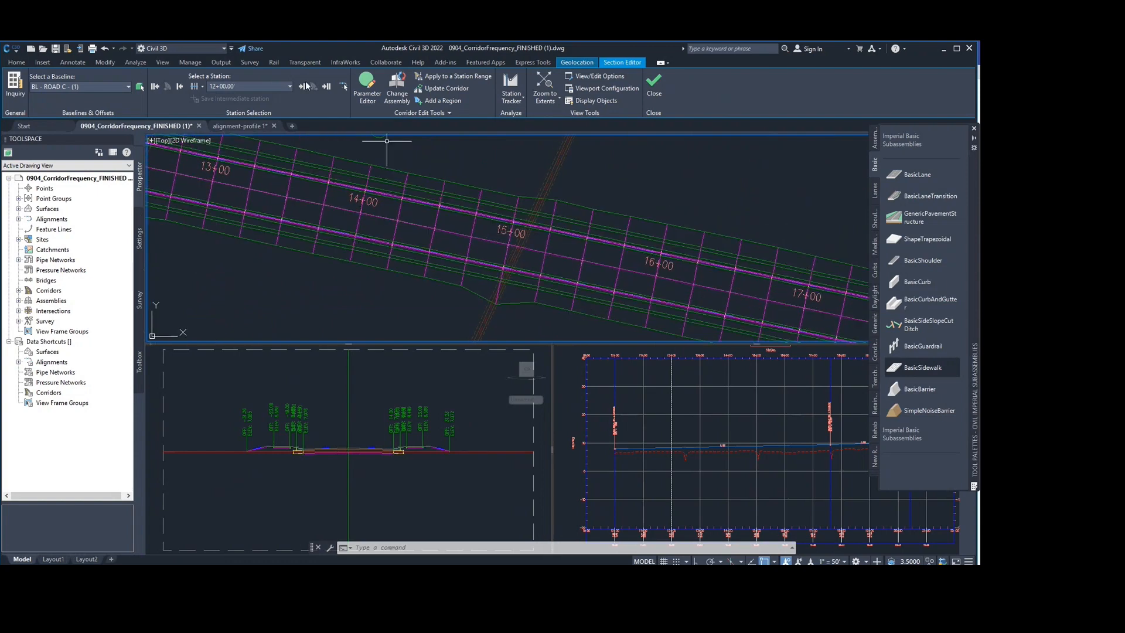
click(108, 86)
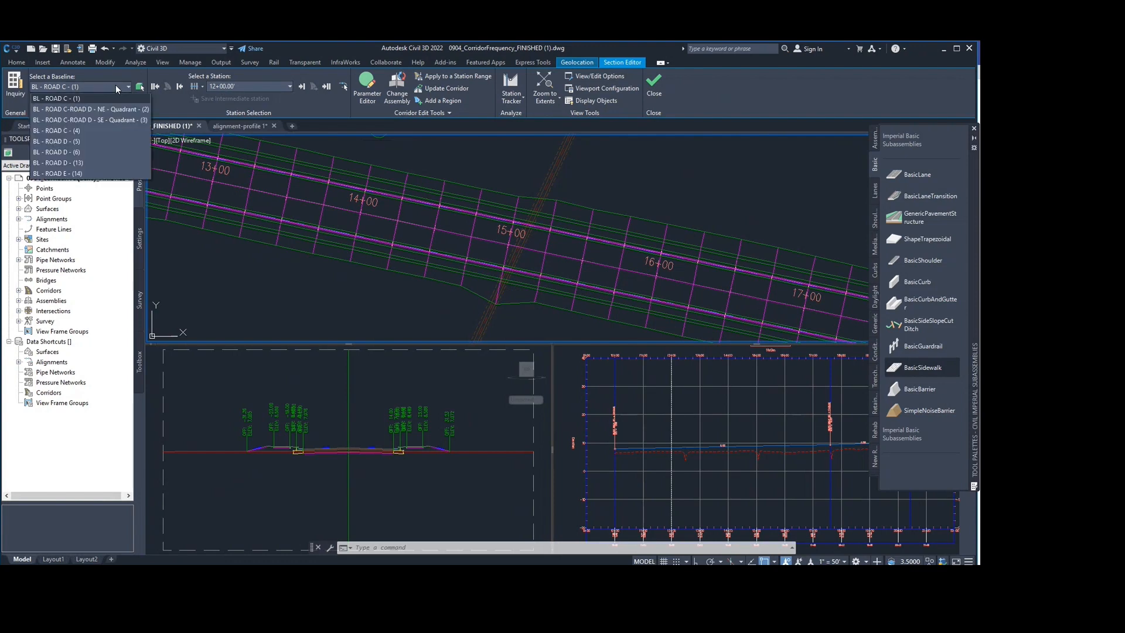
click(434, 153)
scroll(402, 167, down, 2)
middle_drag(402, 170, 424, 198)
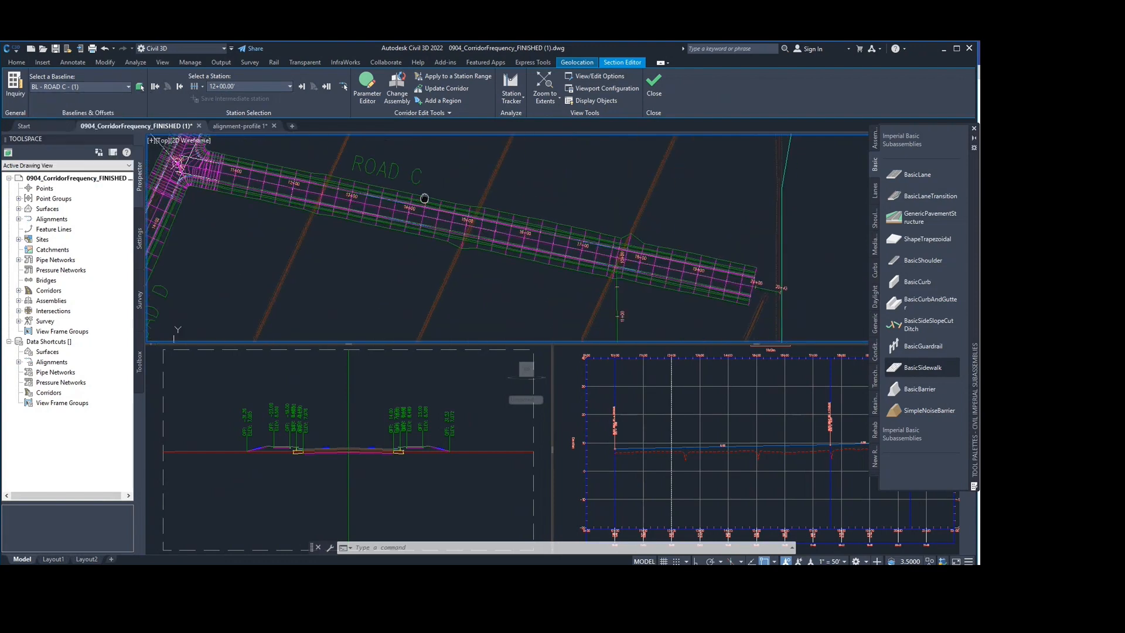
Display the Road C cross section at station 15+00.00' and examine its right daylight side up close.
click(265, 86)
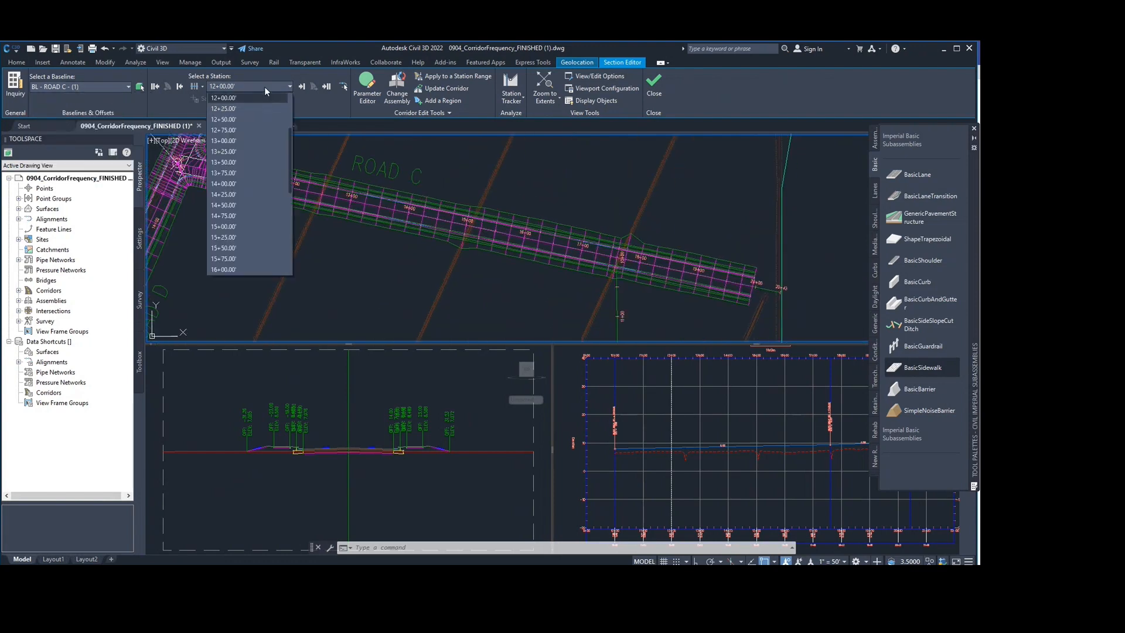
click(237, 226)
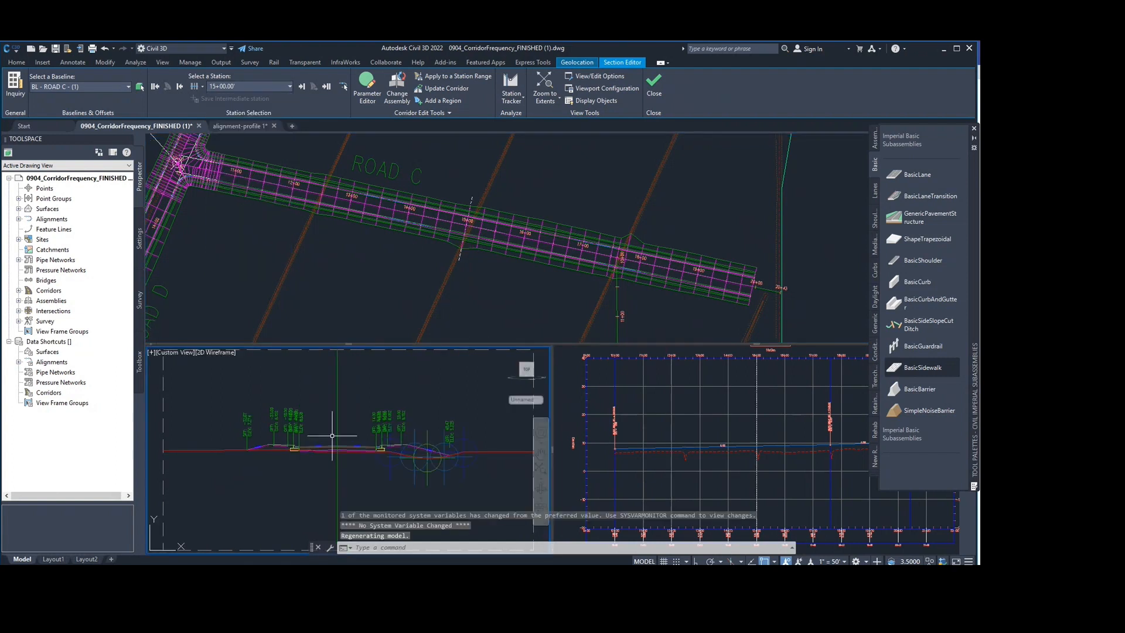
scroll(383, 442, up, 3)
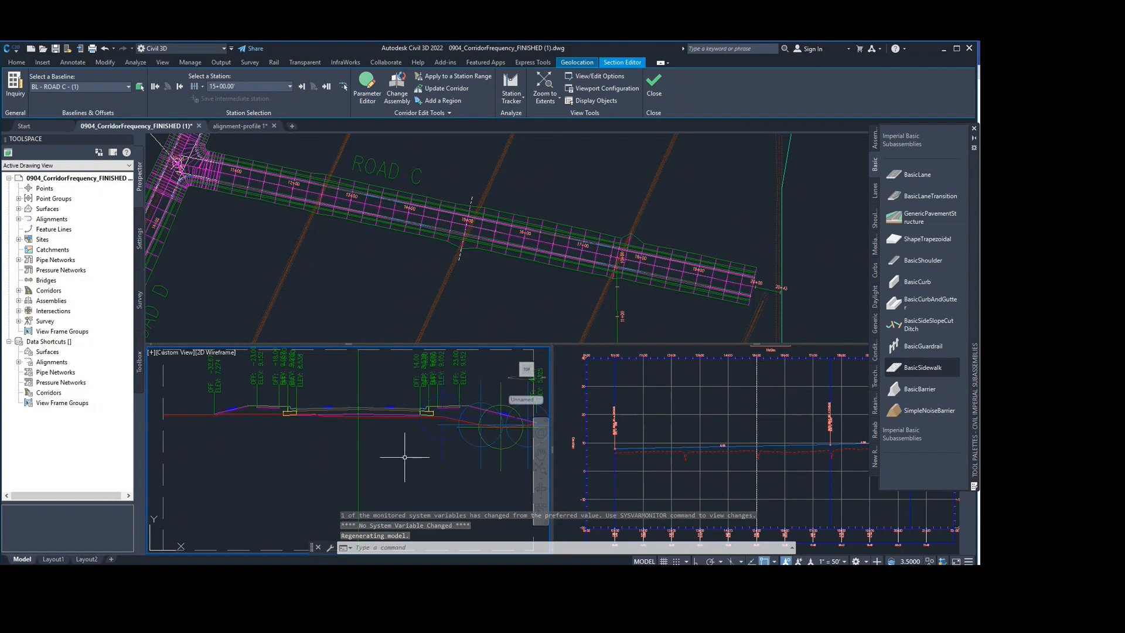
middle_drag(400, 442, 321, 433)
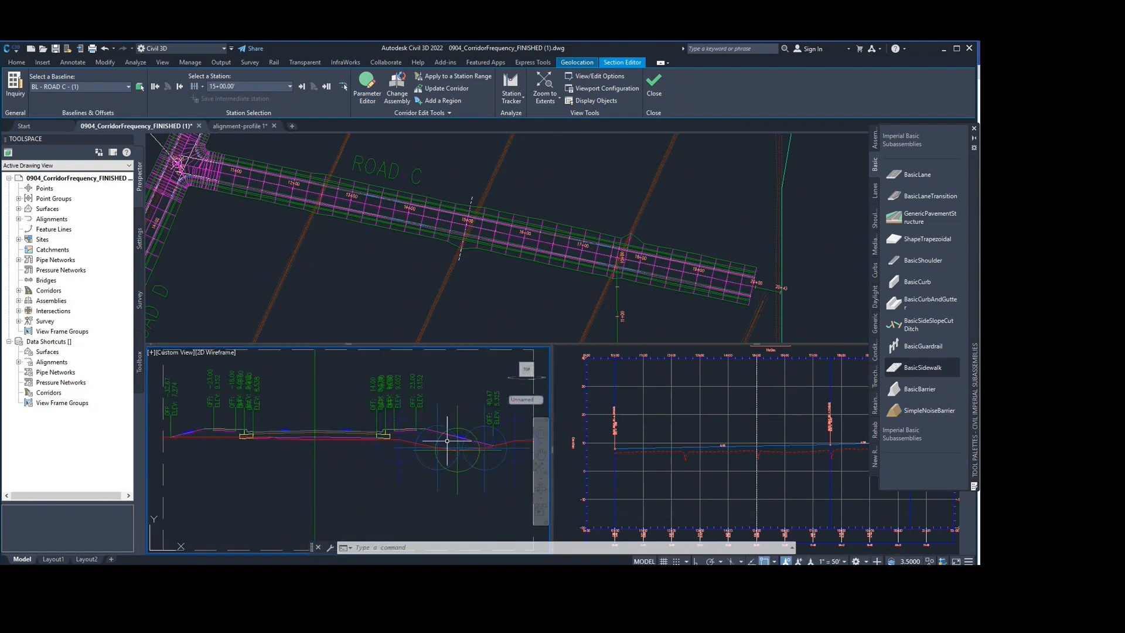
Override the right LaneSuperelevationAOR width with 12' in the corridor parameters at station 15+00.00'.
click(375, 89)
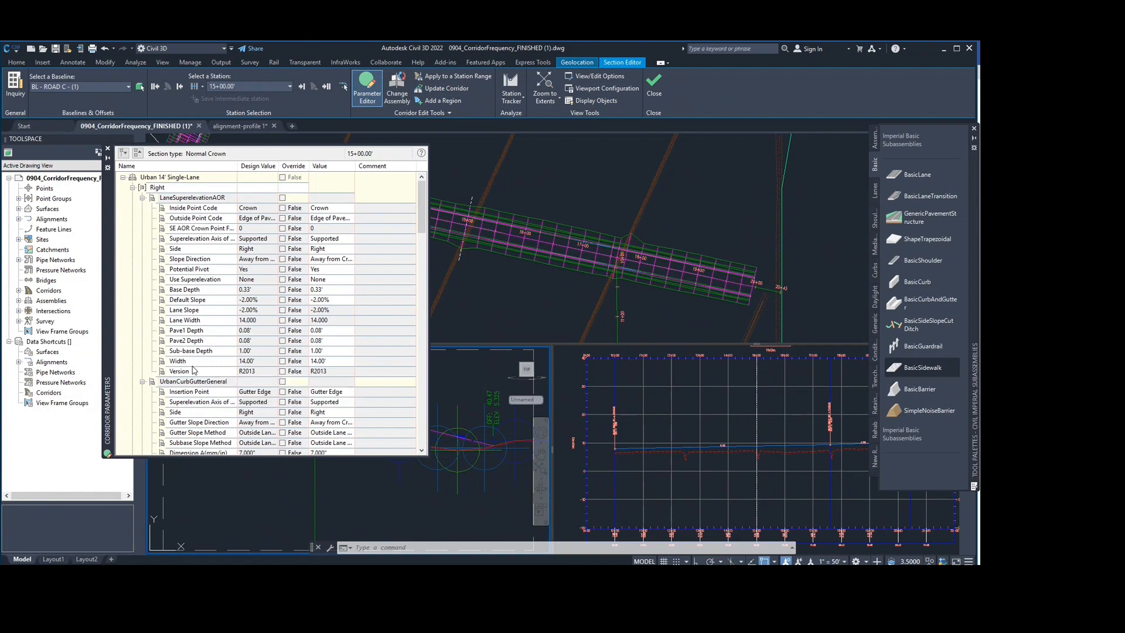
double_click(334, 361)
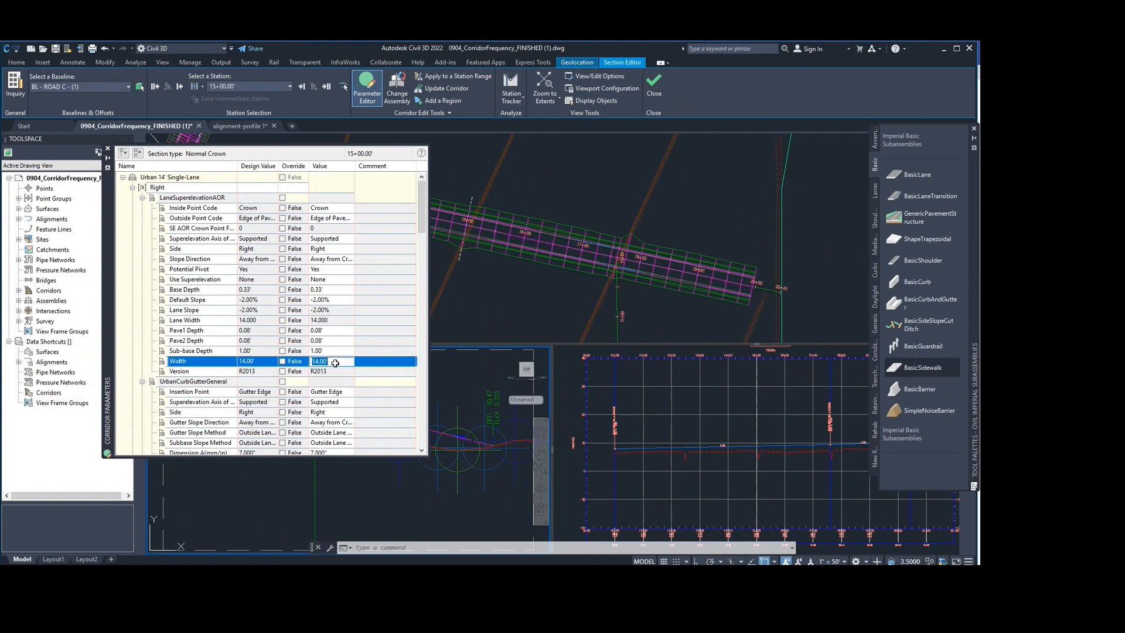
text(12)
key(Return)
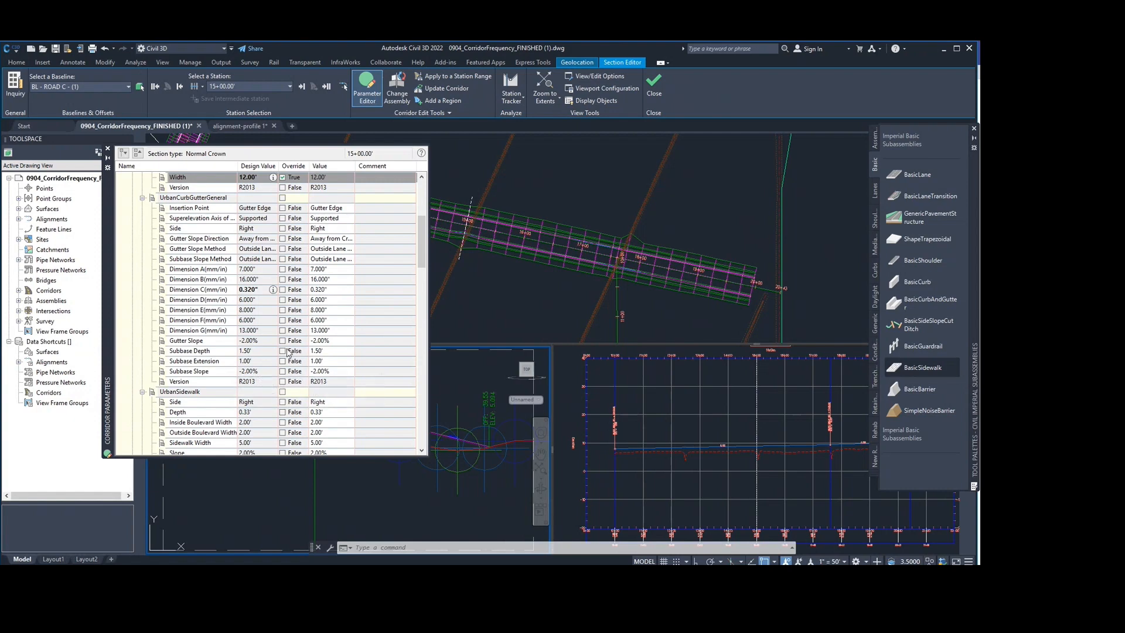
Review the right-side lane, curb and gutter, sidewalk and daylight parameters of the Urban 14' Single-Lane assembly.
scroll(351, 363, down, 1)
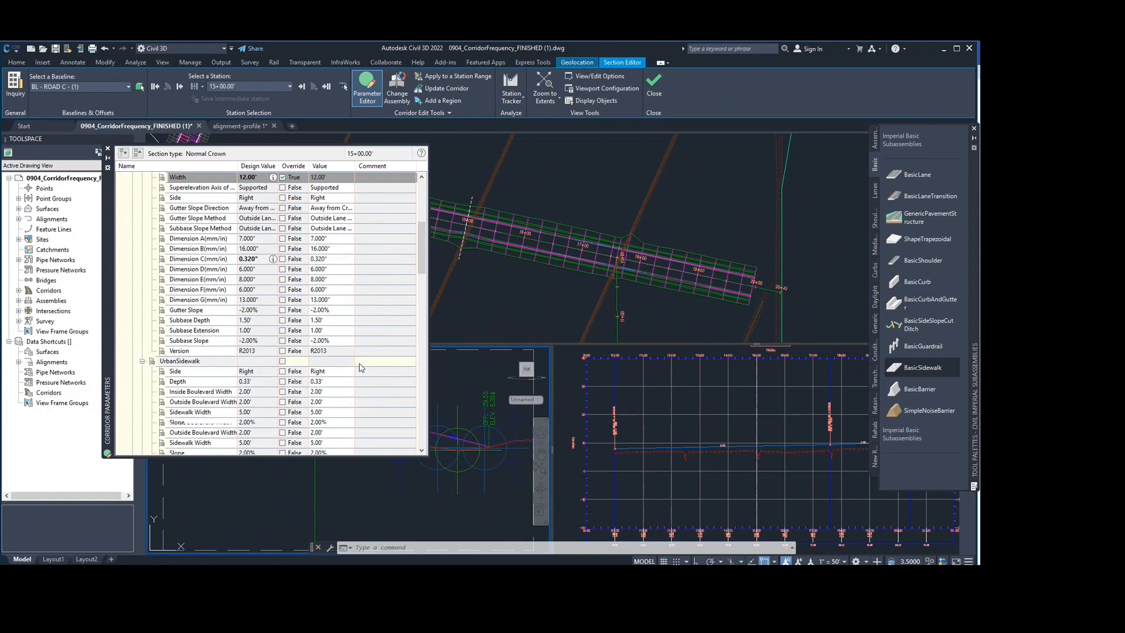
scroll(283, 417, down, 1)
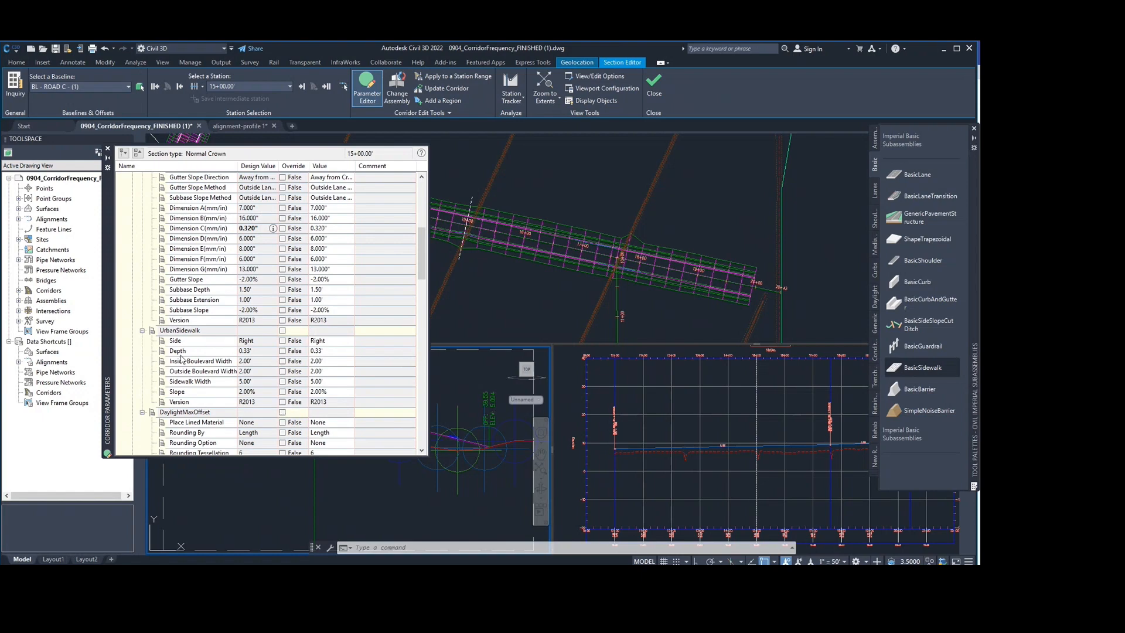
scroll(187, 335, up, 8)
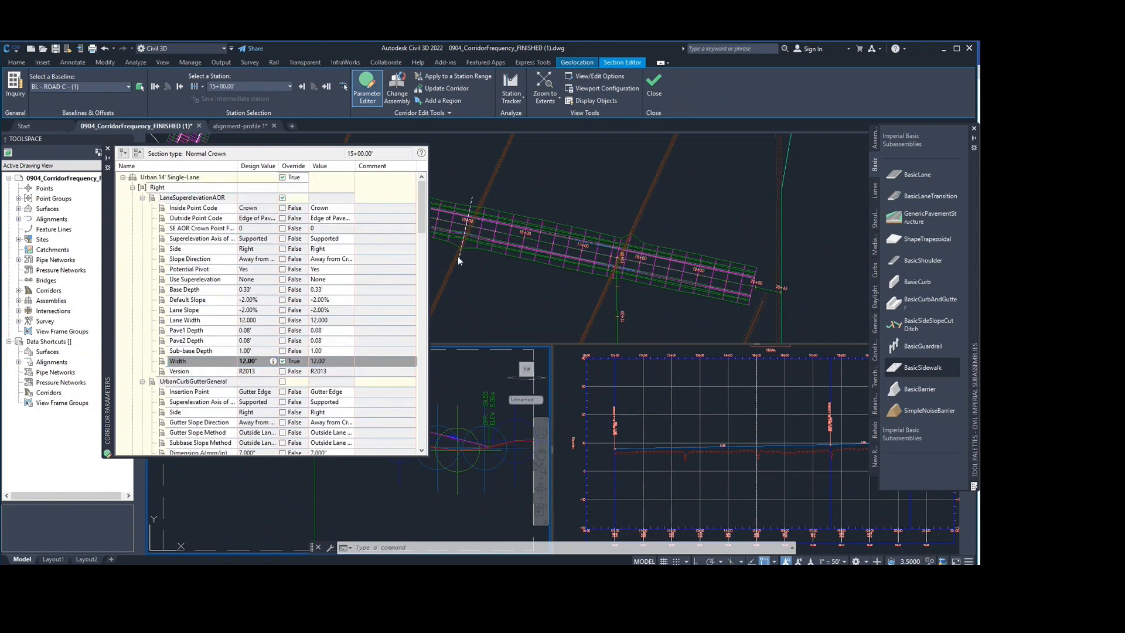
scroll(340, 377, down, 3)
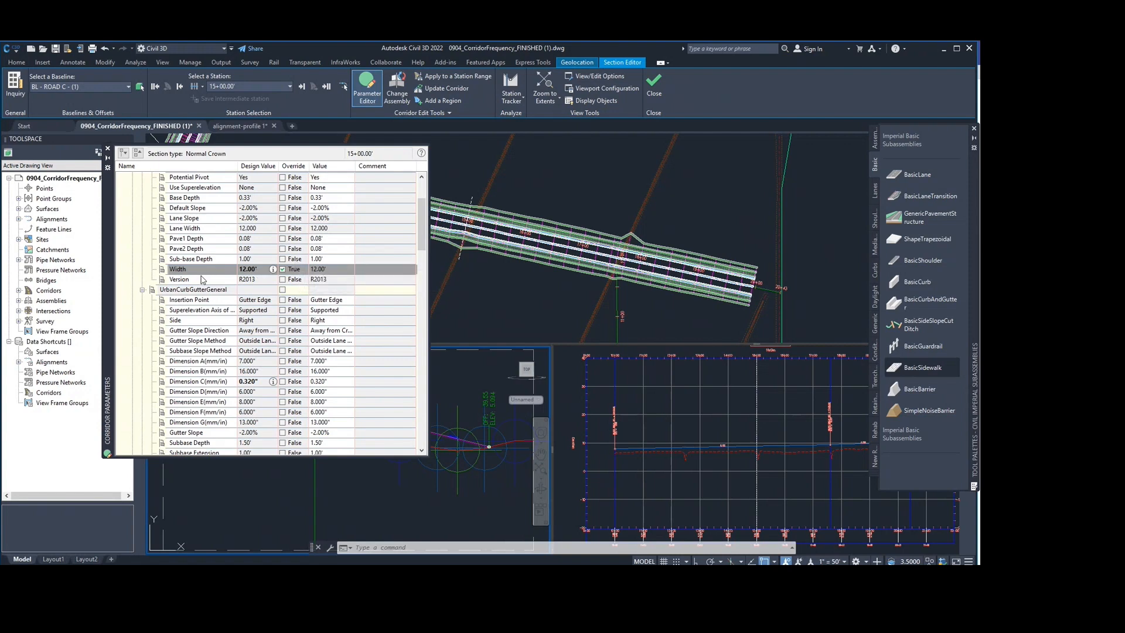
scroll(213, 280, up, 3)
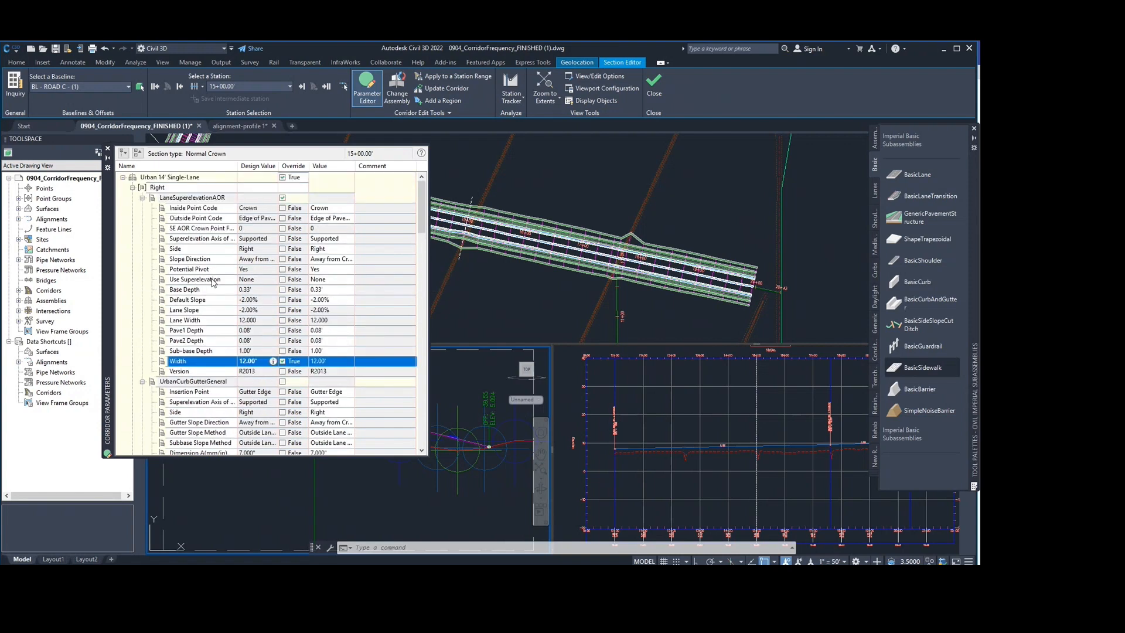
scroll(213, 281, down, 3)
scroll(188, 293, down, 6)
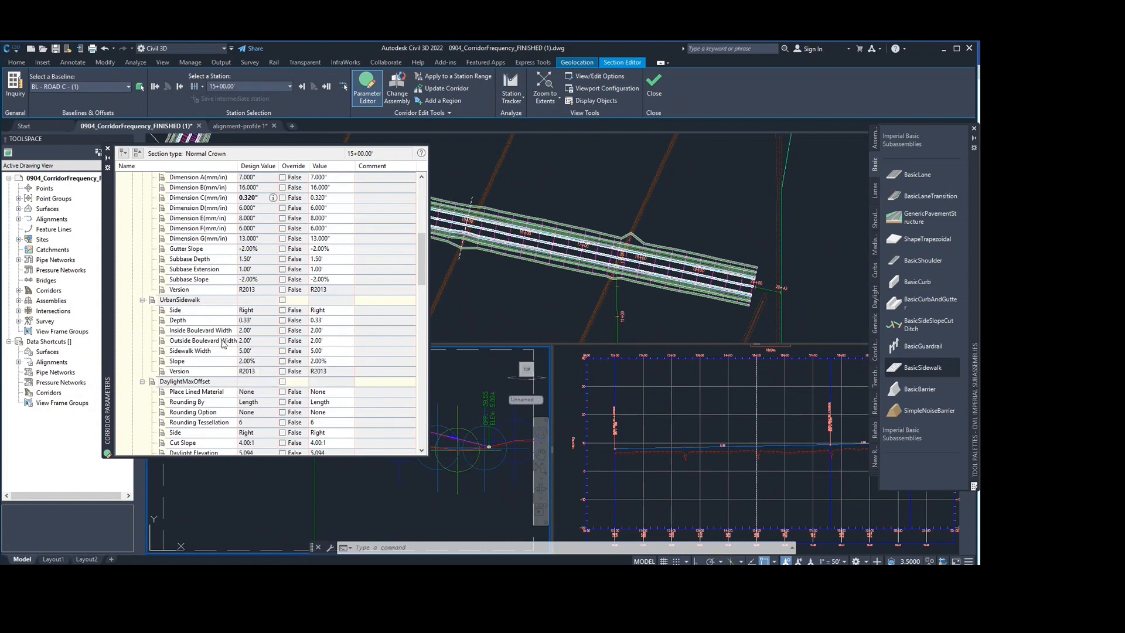
Override the right UrbanSidewalk at station 15+00.00' with 1' inside and outside boulevard widths and a 2' sidewalk width.
click(331, 337)
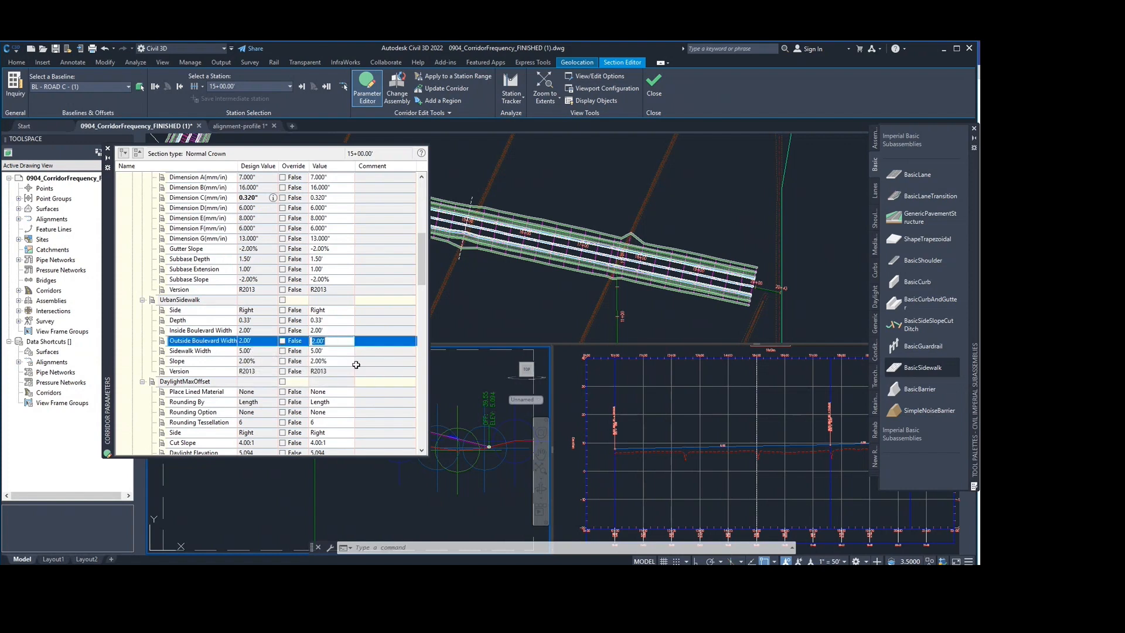
text(1)
key(Return)
click(338, 331)
text(1)
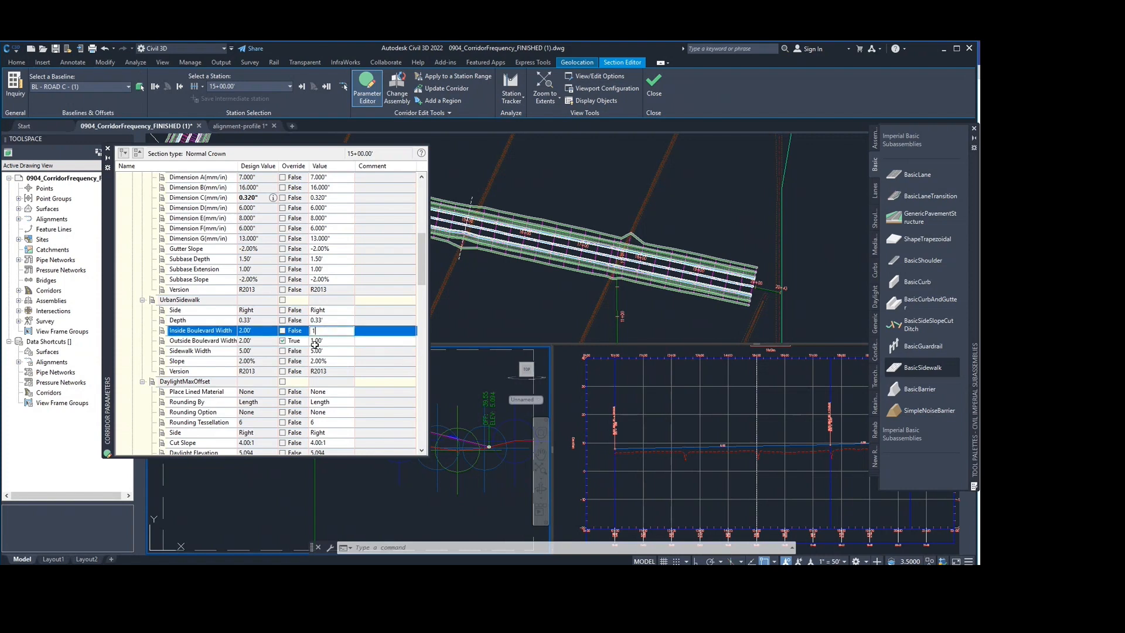
key(Return)
click(331, 352)
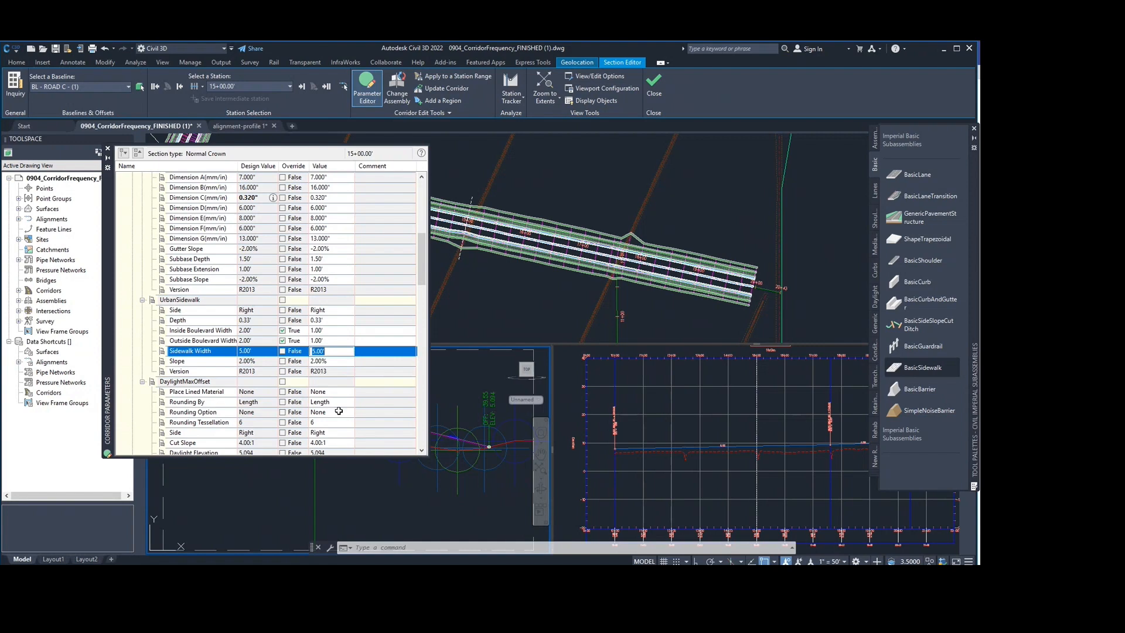
text(2)
key(Return)
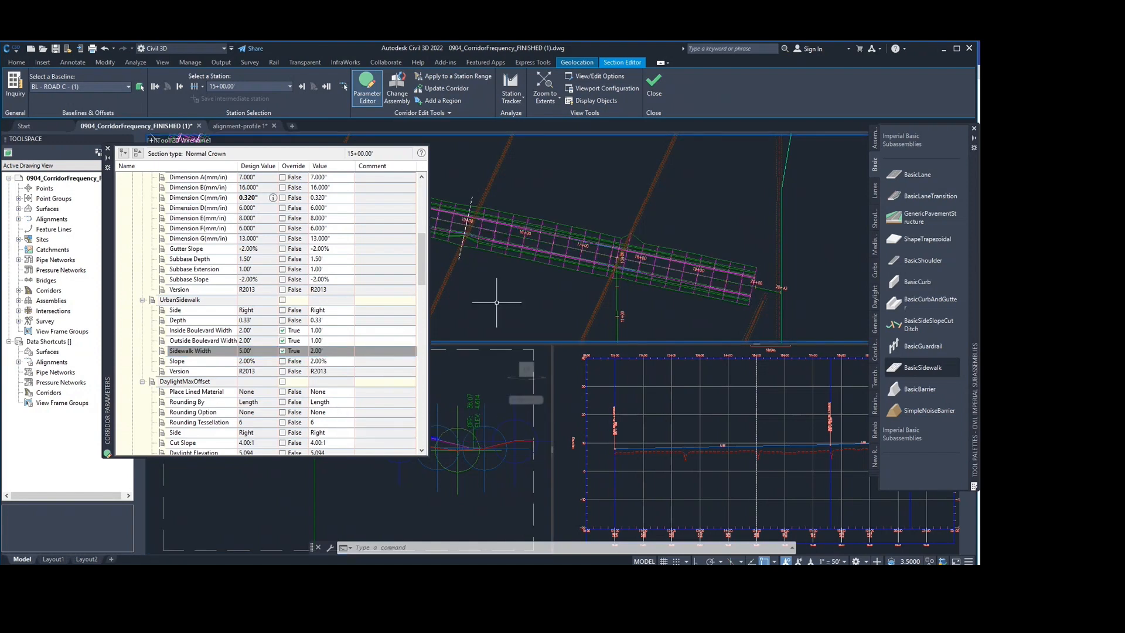
scroll(518, 293, up, 5)
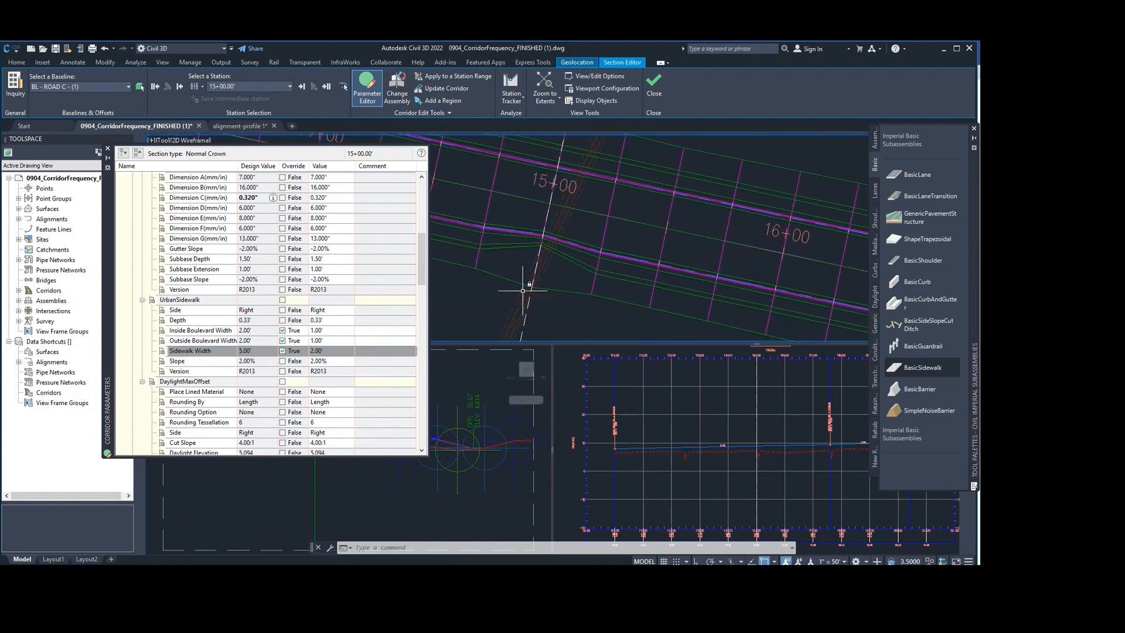
Set the right UrbanSidewalk's inside and outside boulevard widths to 2' and its sidewalk width to 1' at station 15+00.00'.
click(328, 330)
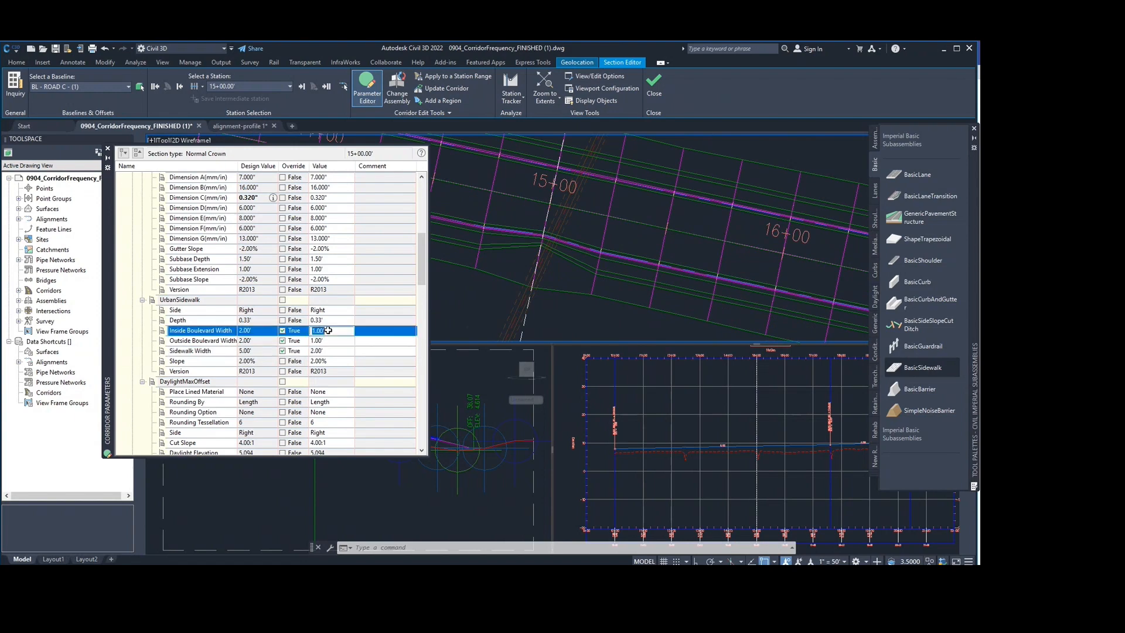
text(2)
key(Return)
click(329, 341)
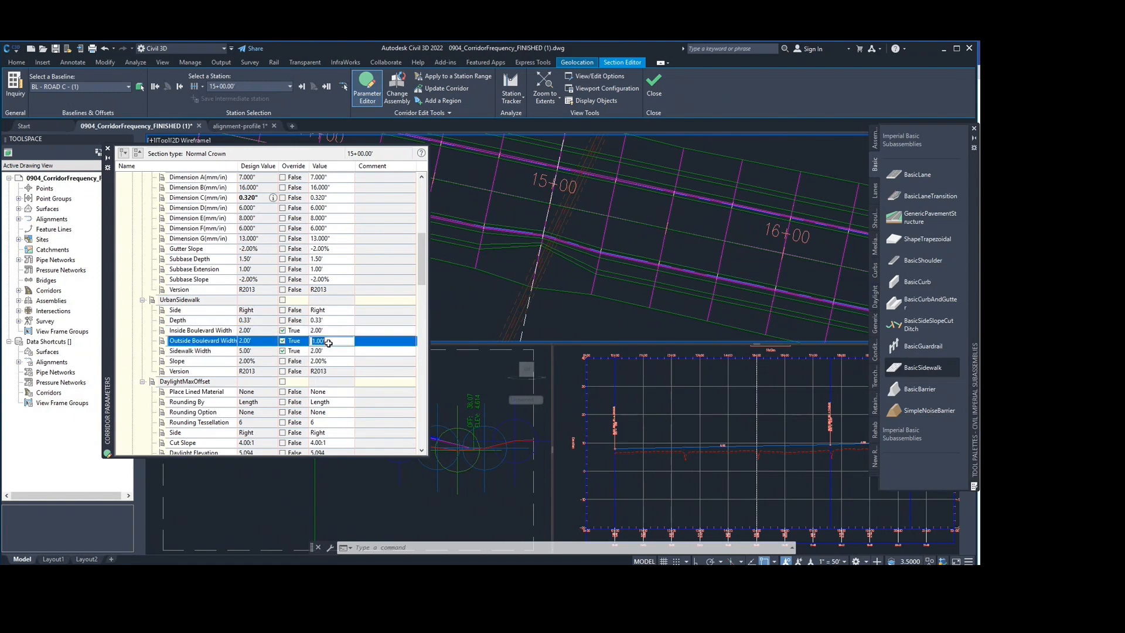
text(2)
key(Return)
click(335, 351)
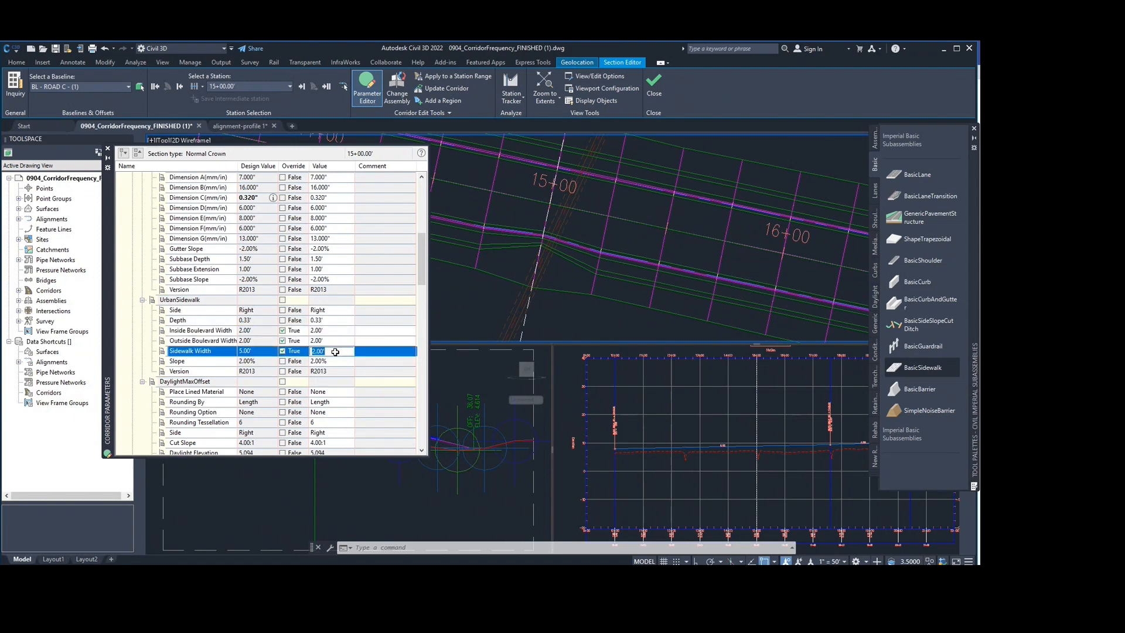
text(1)
key(Return)
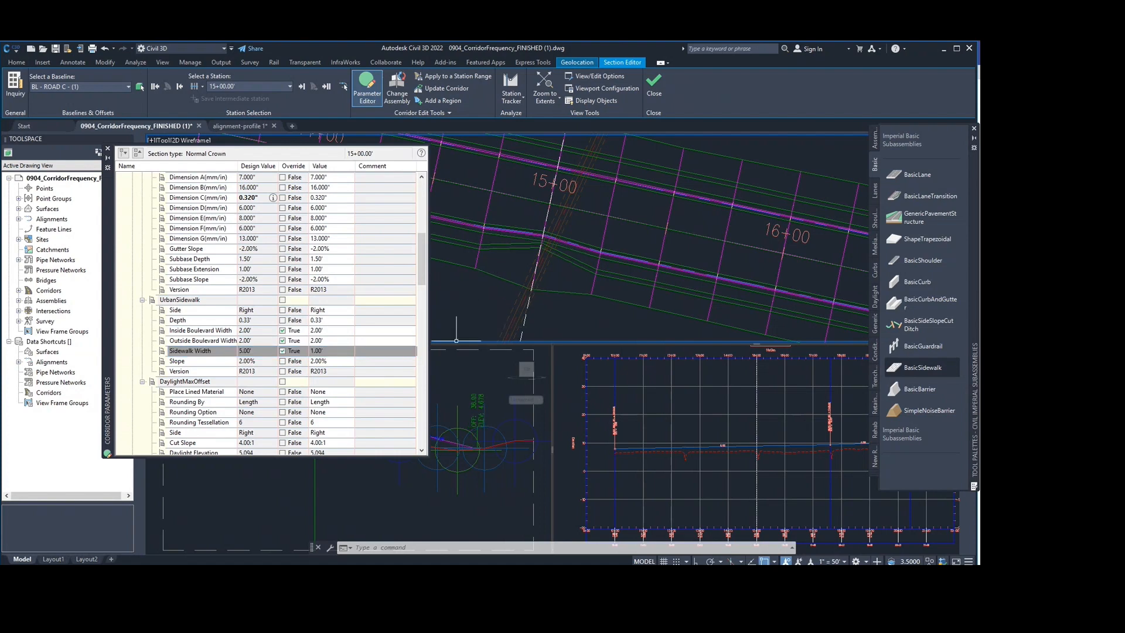
Set the right UrbanSidewalk's inside and outside boulevard widths to 5' at station 15+00.00'.
click(327, 330)
text(5)
click(326, 339)
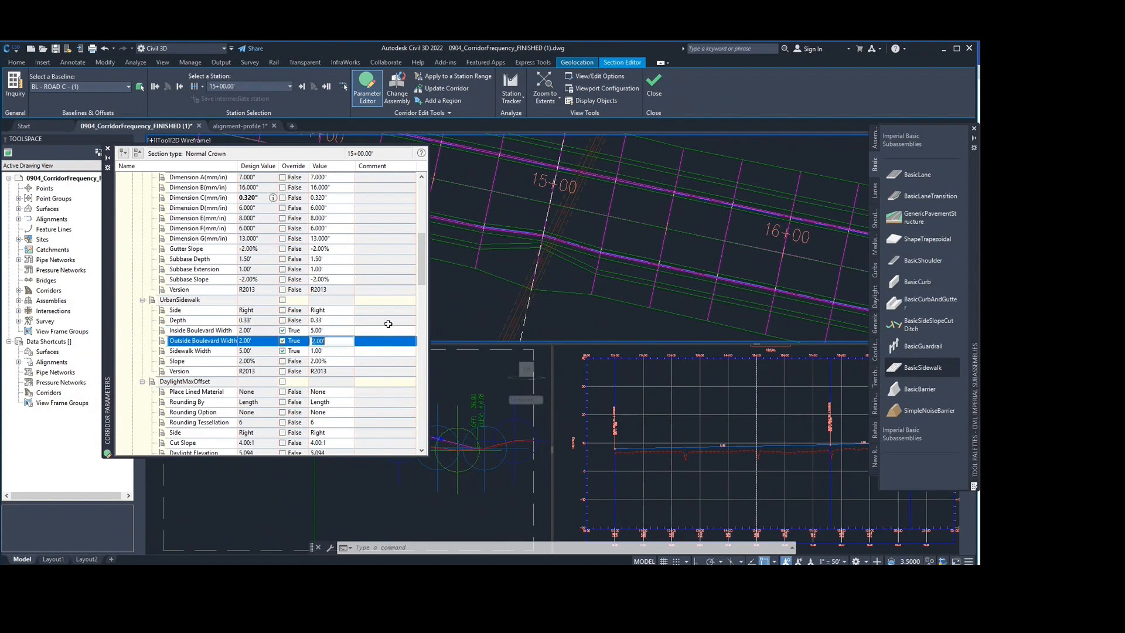
text(5)
key(Return)
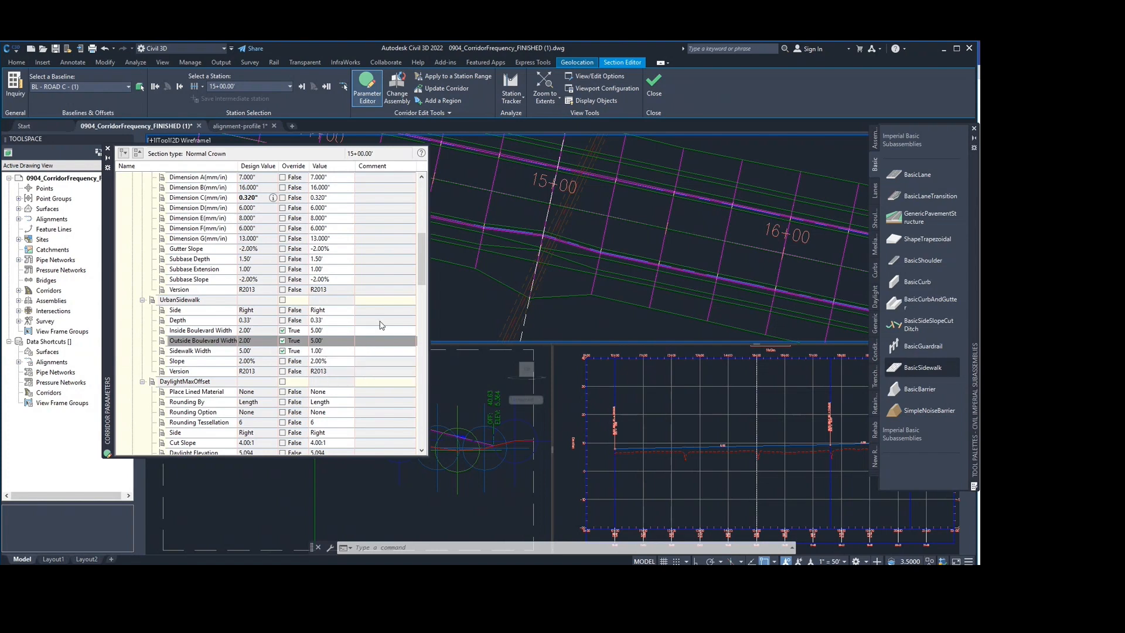
Switch the Road C section to station 12+00.00', with the plan view centred around that station.
scroll(420, 269, up, 6)
middle_drag(582, 224, 653, 292)
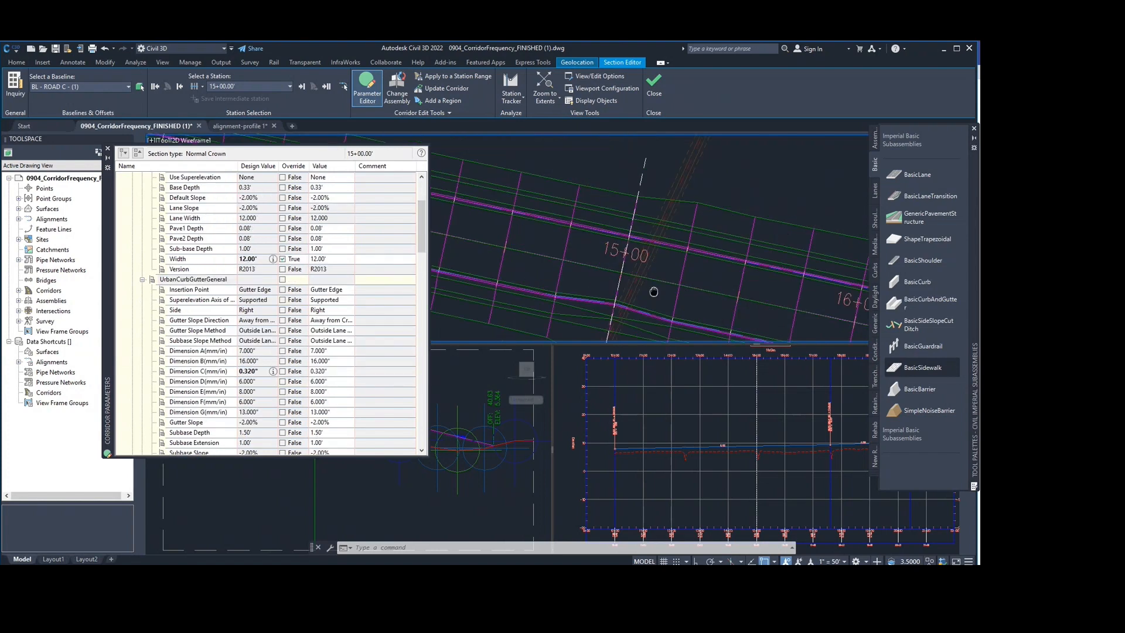
scroll(654, 291, down, 8)
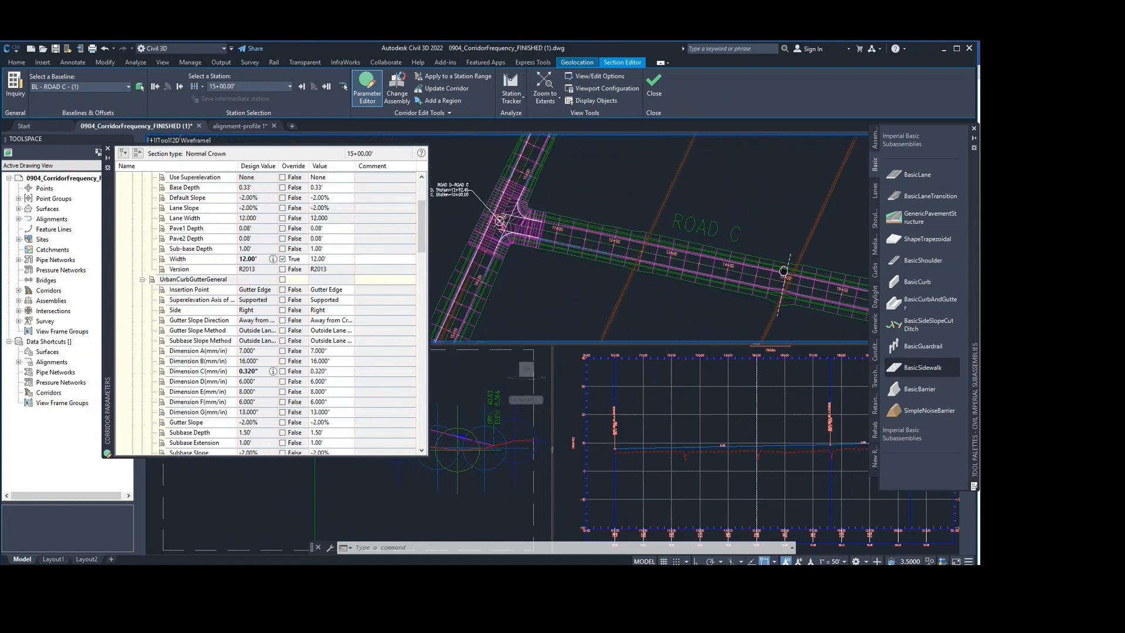
middle_drag(783, 270, 734, 271)
scroll(622, 270, up, 1)
middle_drag(618, 271, 627, 270)
scroll(537, 269, up, 1)
middle_drag(536, 269, 590, 265)
click(249, 85)
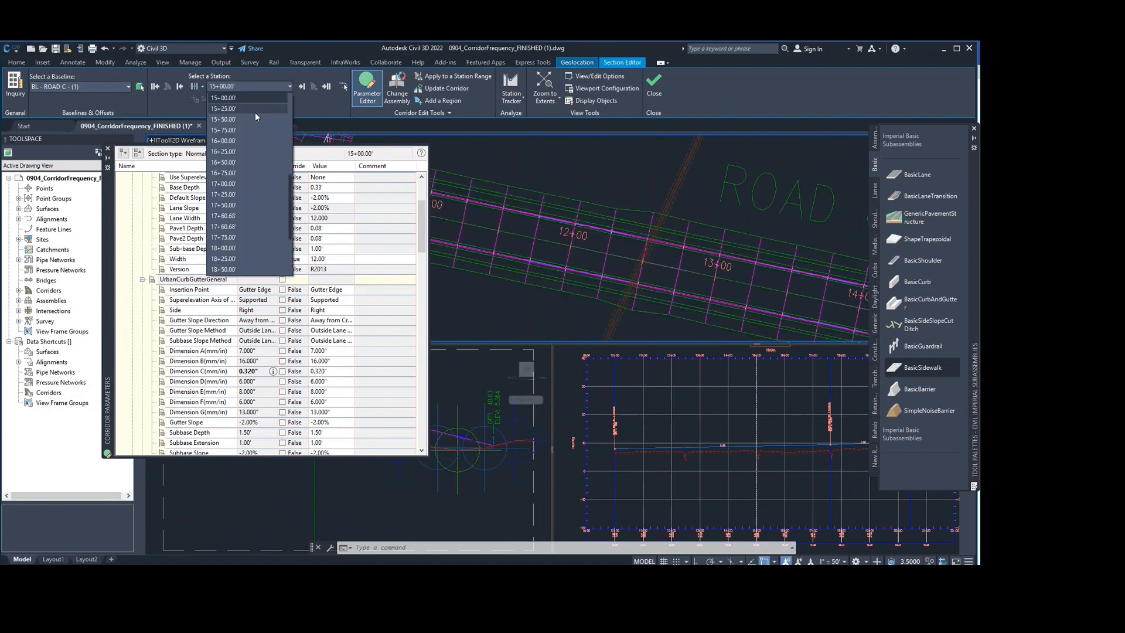
scroll(248, 147, up, 7)
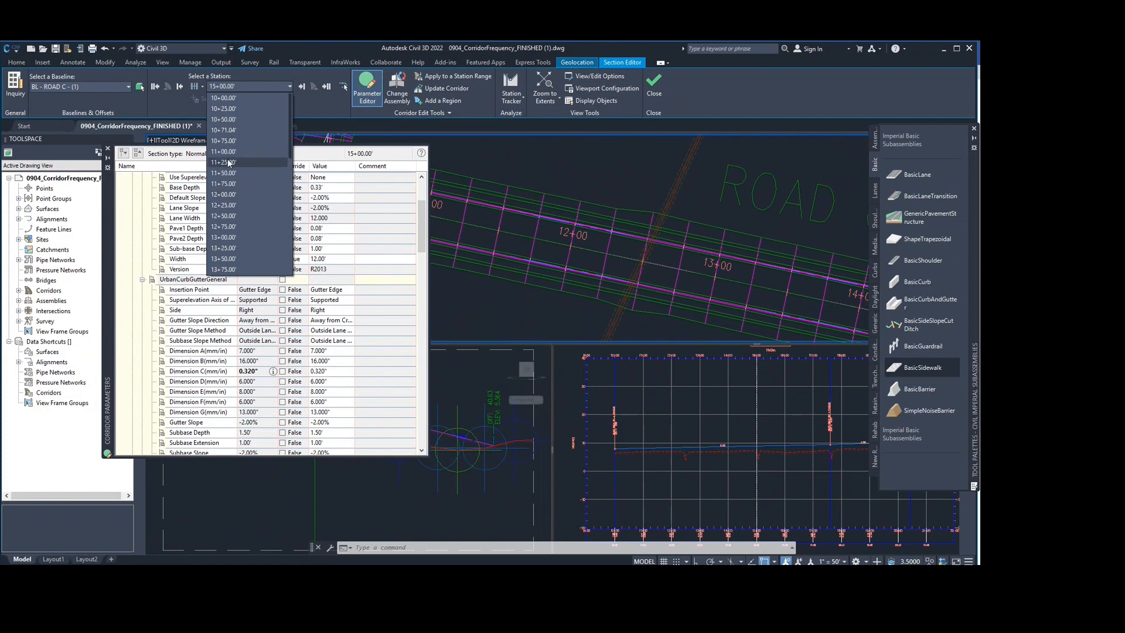
click(237, 194)
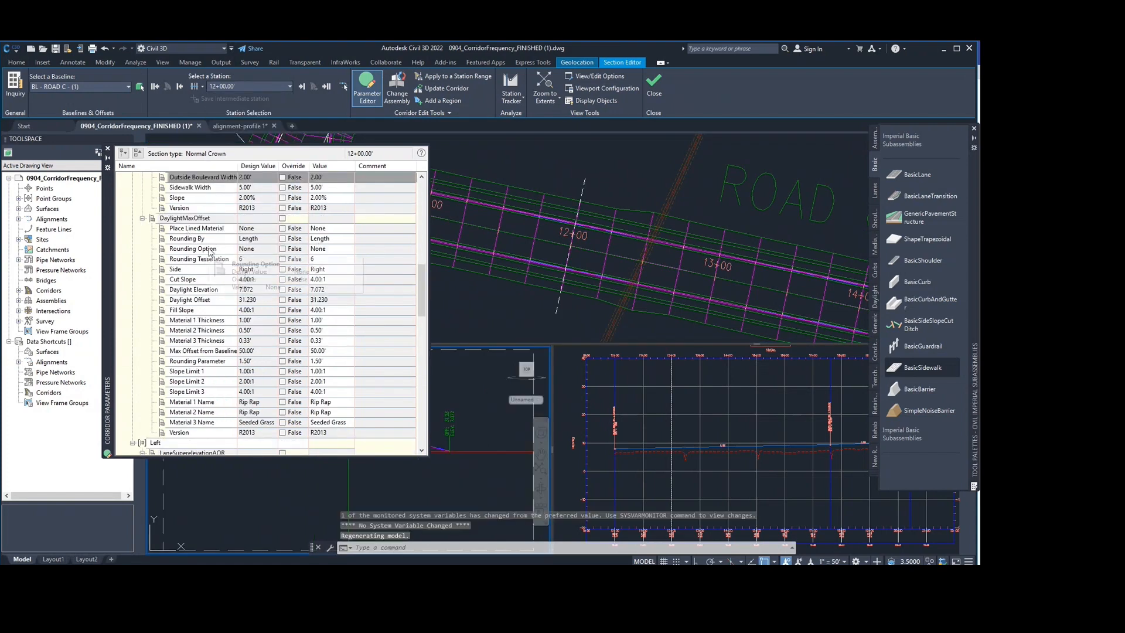
Override the right LaneSuperelevationAOR width with 10' at station 12+00.00'.
scroll(298, 240, up, 8)
scroll(293, 296, up, 6)
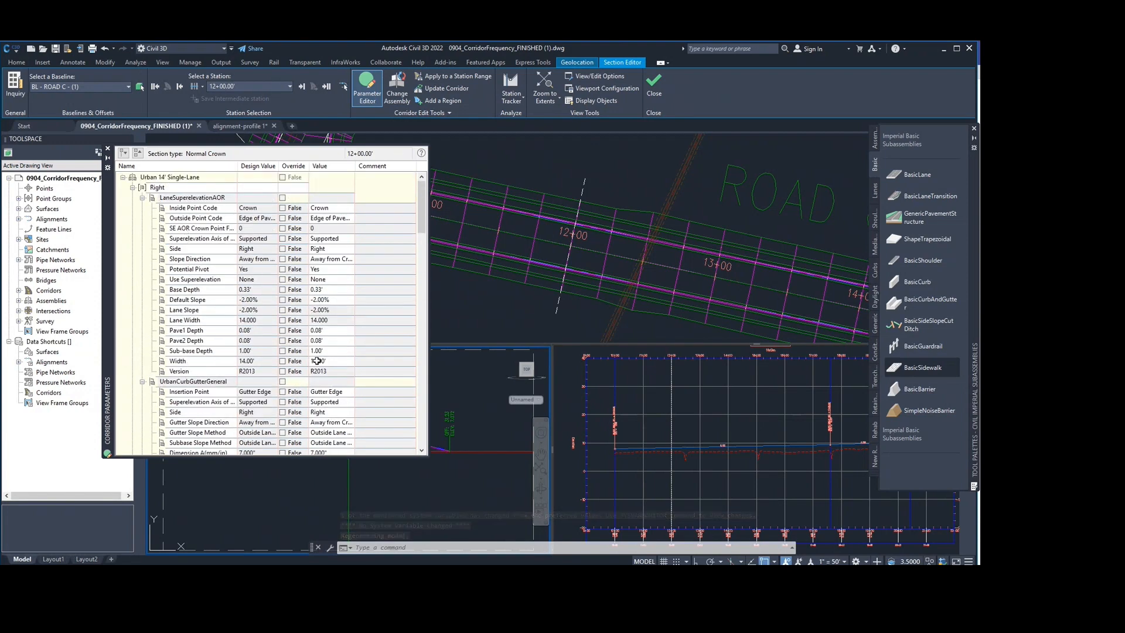
click(339, 364)
text(10)
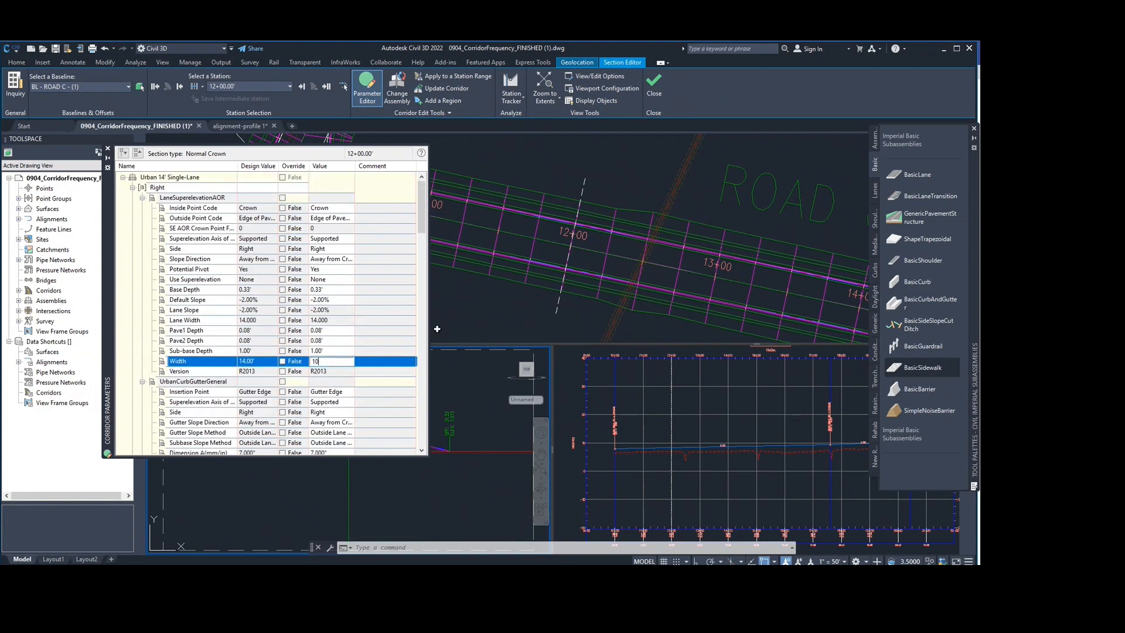
key(Return)
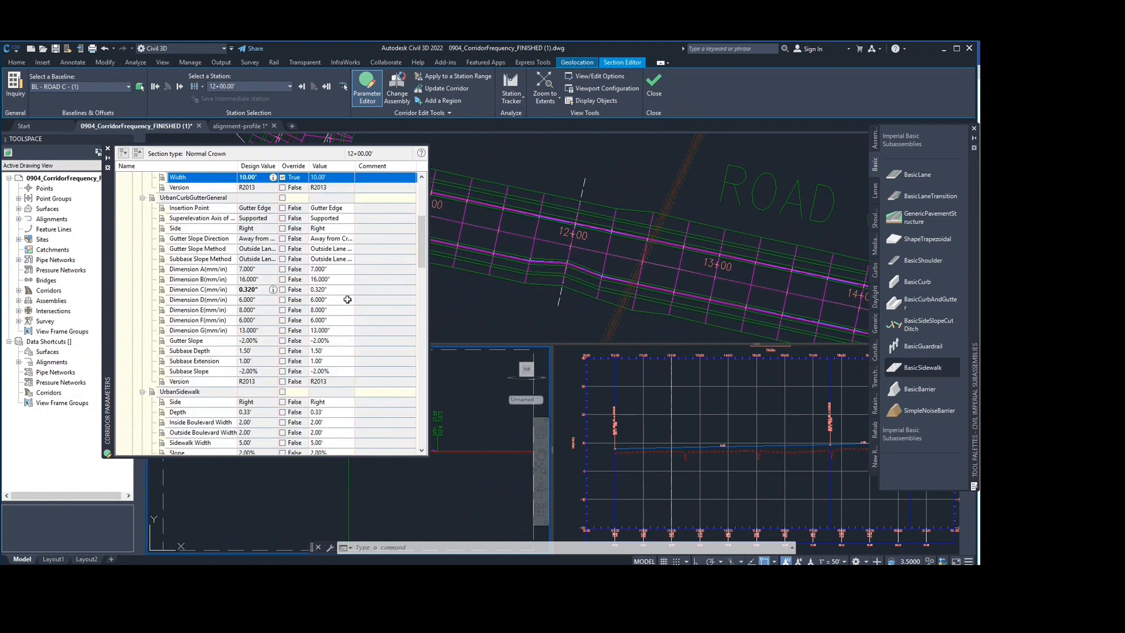
Override the left LaneSuperelevationAOR width with 10' at station 12+00.00'.
scroll(337, 305, down, 12)
scroll(319, 360, down, 5)
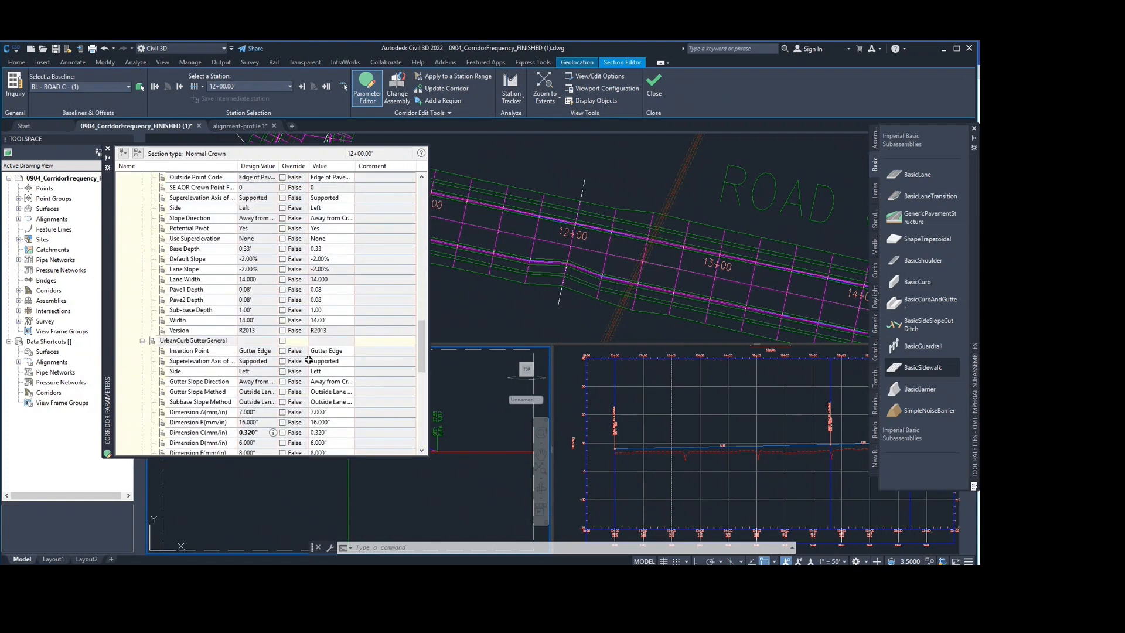
click(328, 319)
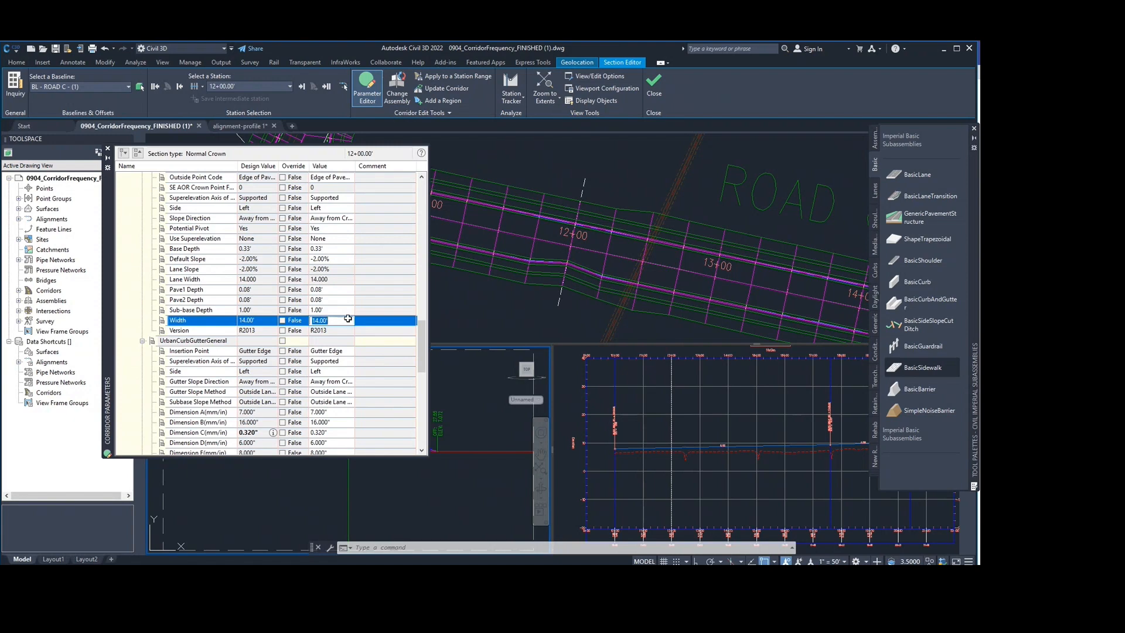
text(10)
key(Return)
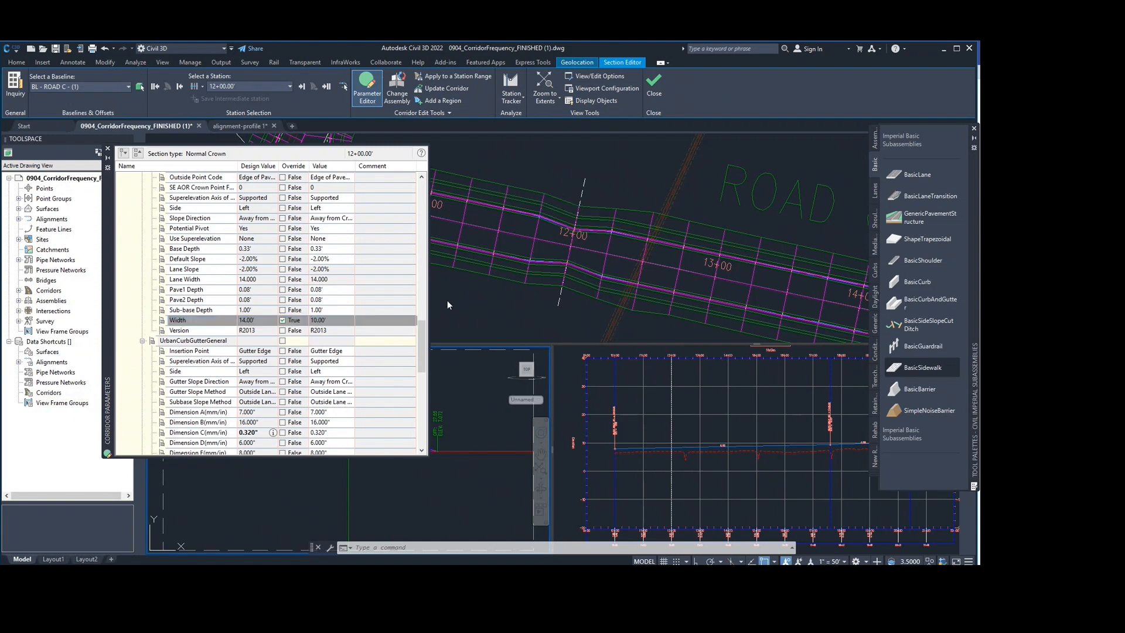
Close the corridor parameters and examine Road C at station 12+00.00' in plan and its lanes and curbs in cross section.
click(633, 172)
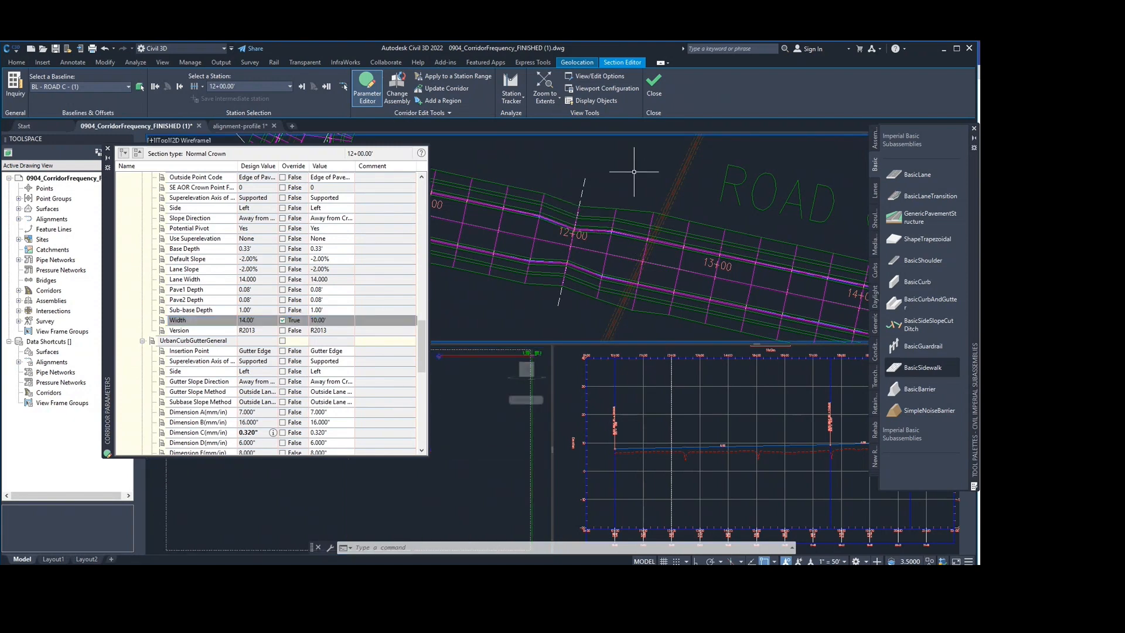
scroll(634, 172, down, 5)
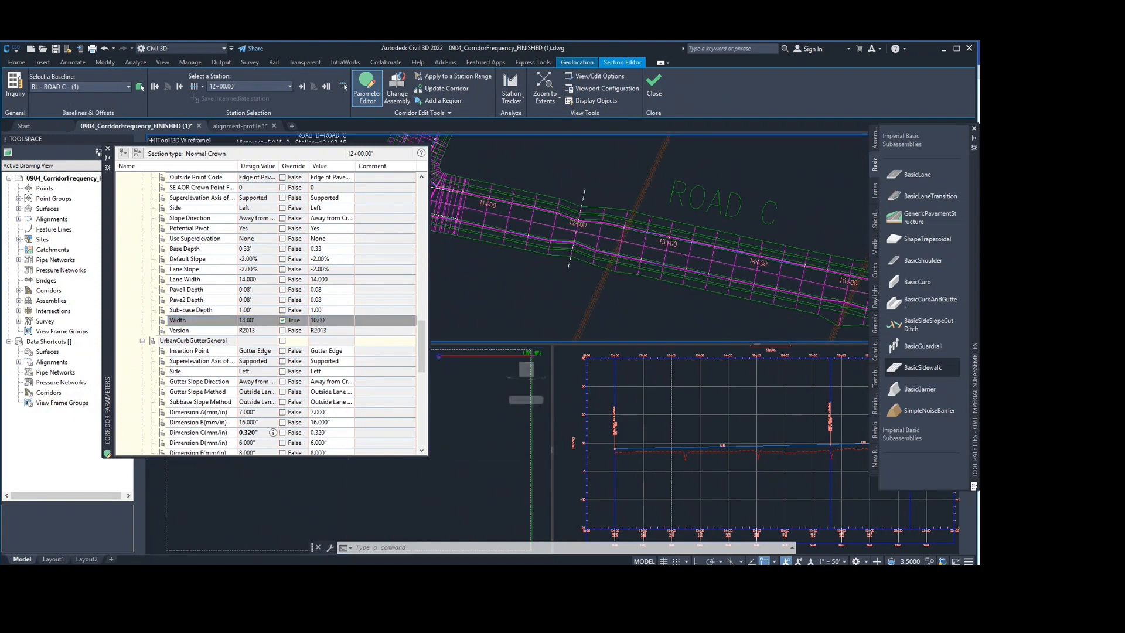
click(486, 455)
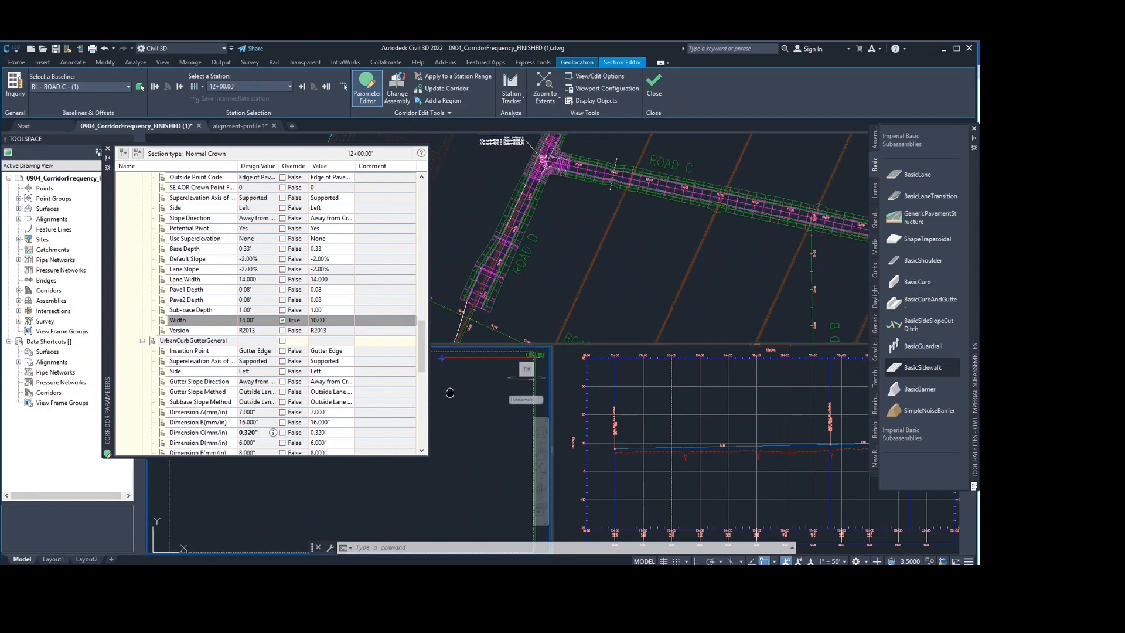
click(107, 148)
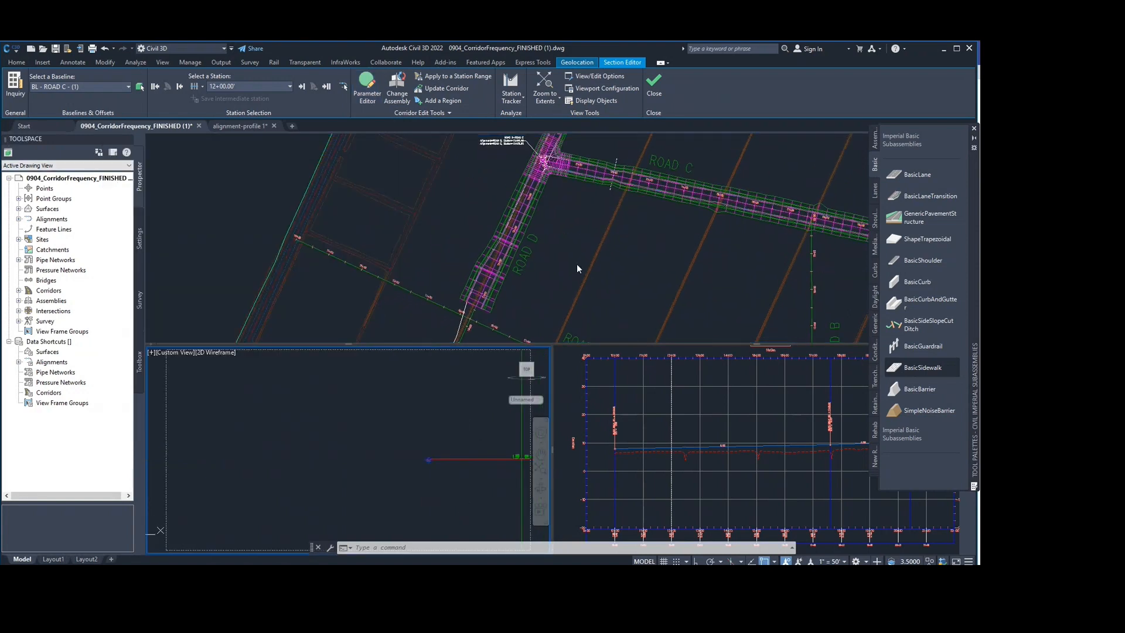
middle_drag(453, 431, 371, 399)
scroll(393, 424, down, 2)
middle_drag(413, 448, 275, 444)
scroll(309, 450, down, 4)
scroll(334, 469, up, 6)
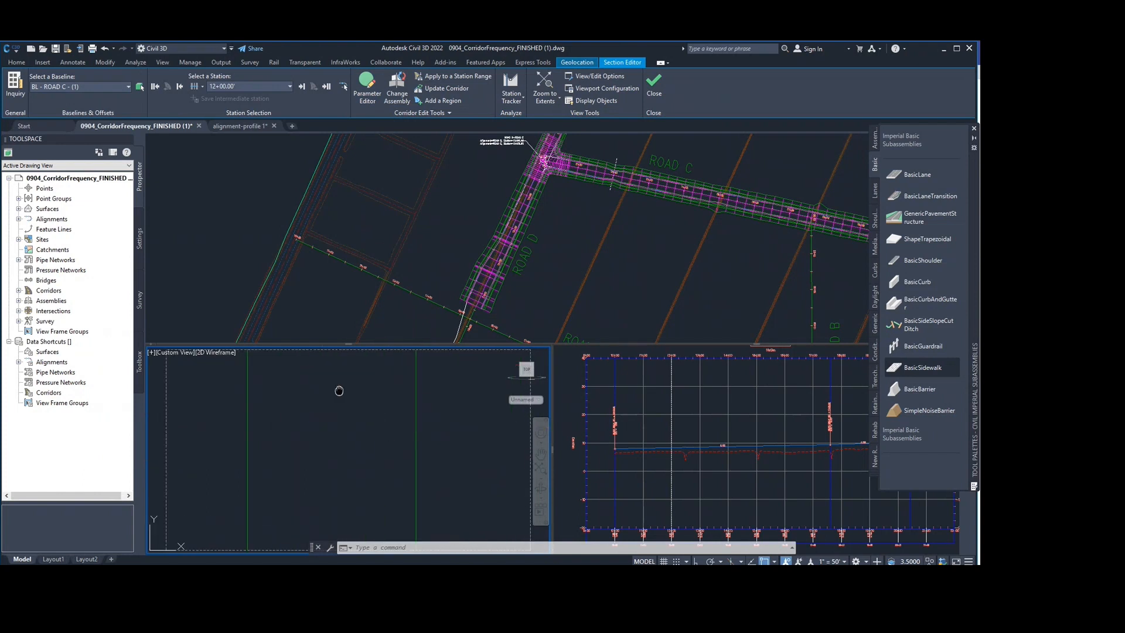
middle_drag(338, 390, 348, 390)
click(302, 87)
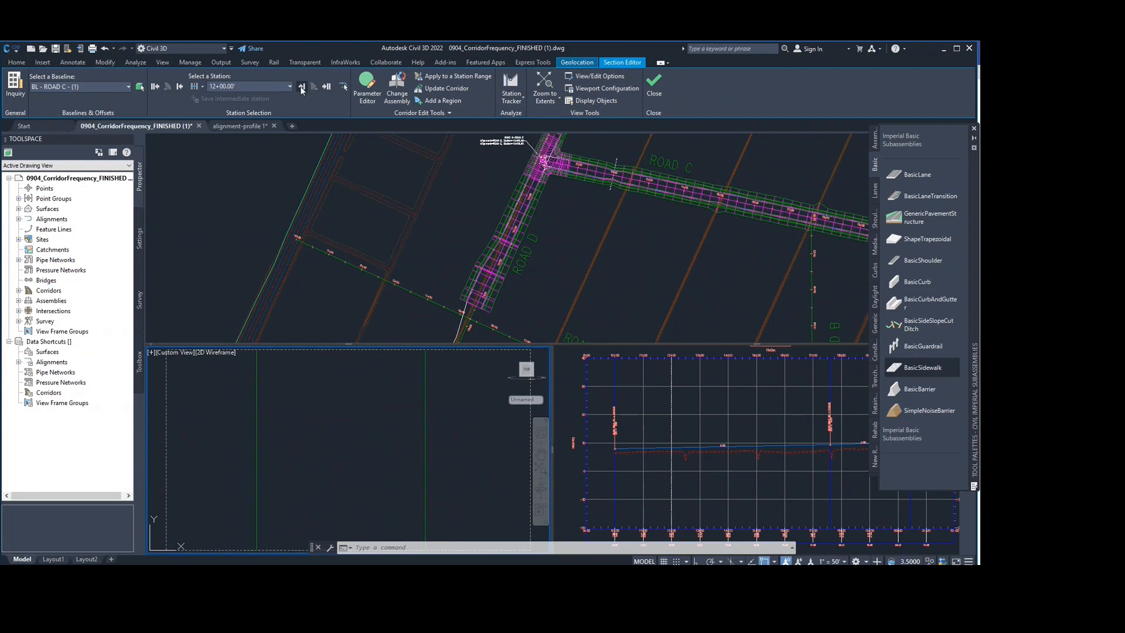
click(178, 86)
scroll(386, 469, up, 5)
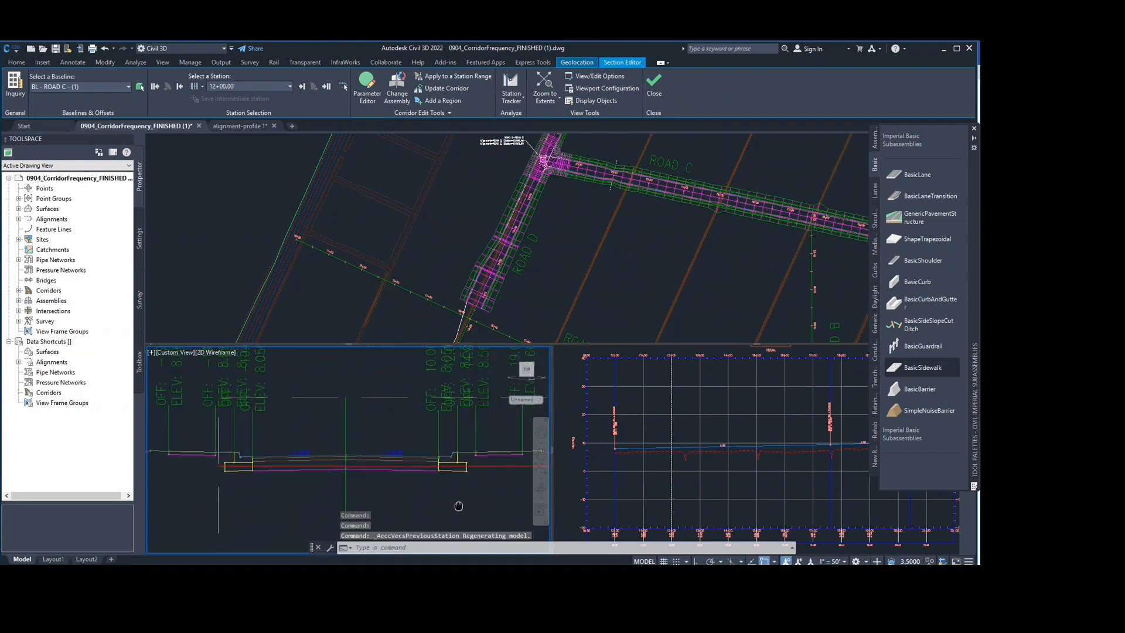
scroll(458, 506, up, 3)
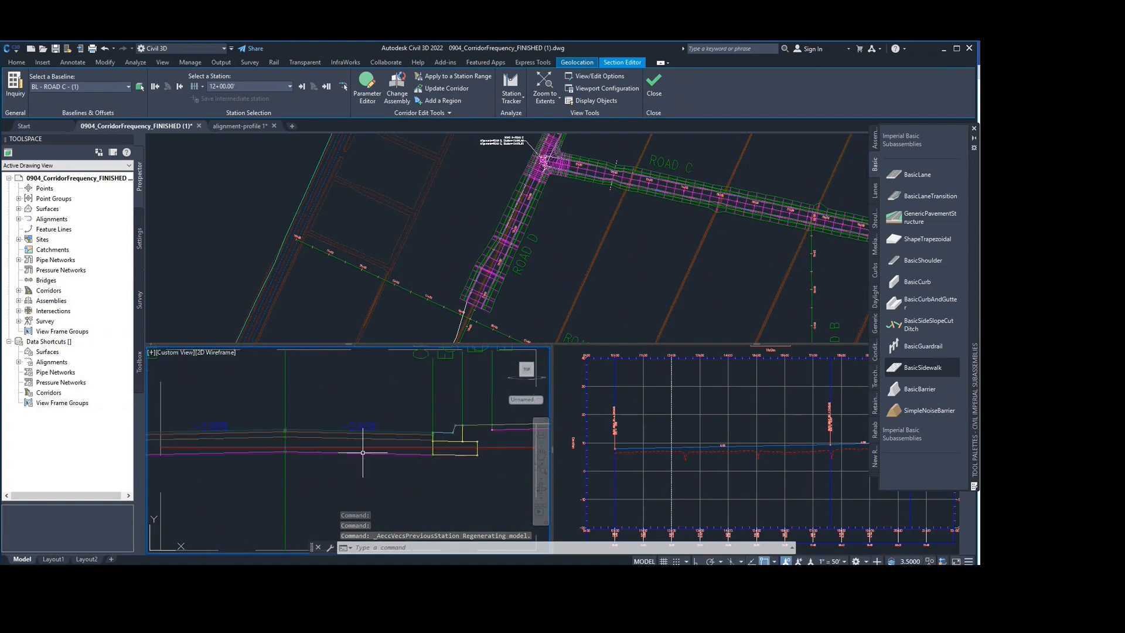
Reopen the corridor parameters clear of the section view and override the right LaneSuperelevationAOR default slope with -1.00% at station 12+00.00'.
click(366, 87)
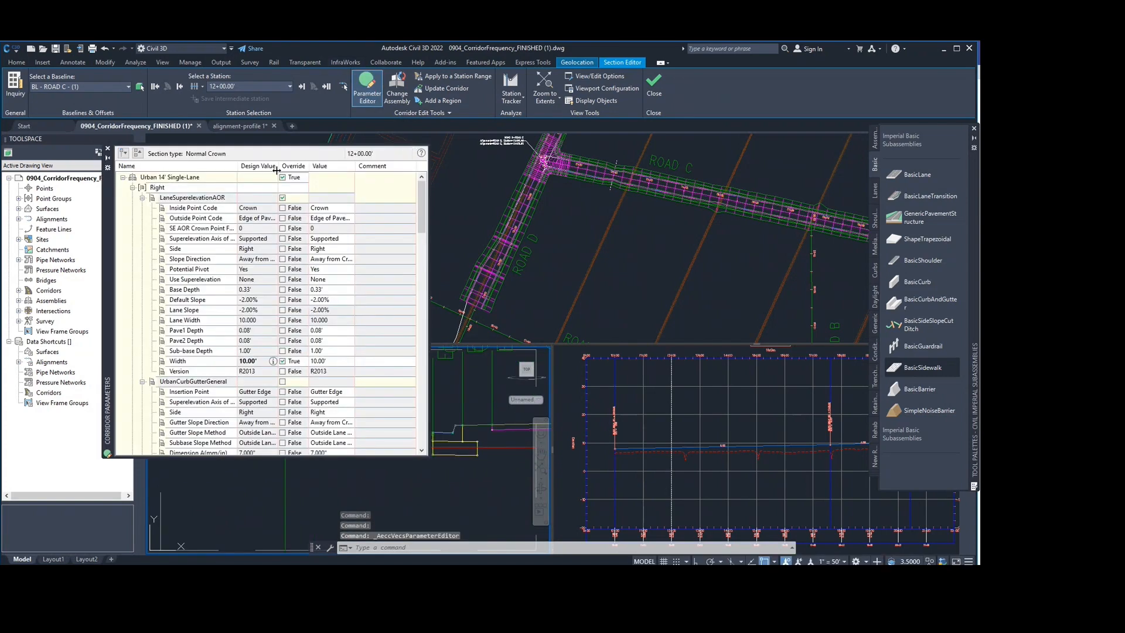
drag(105, 186, 557, 191)
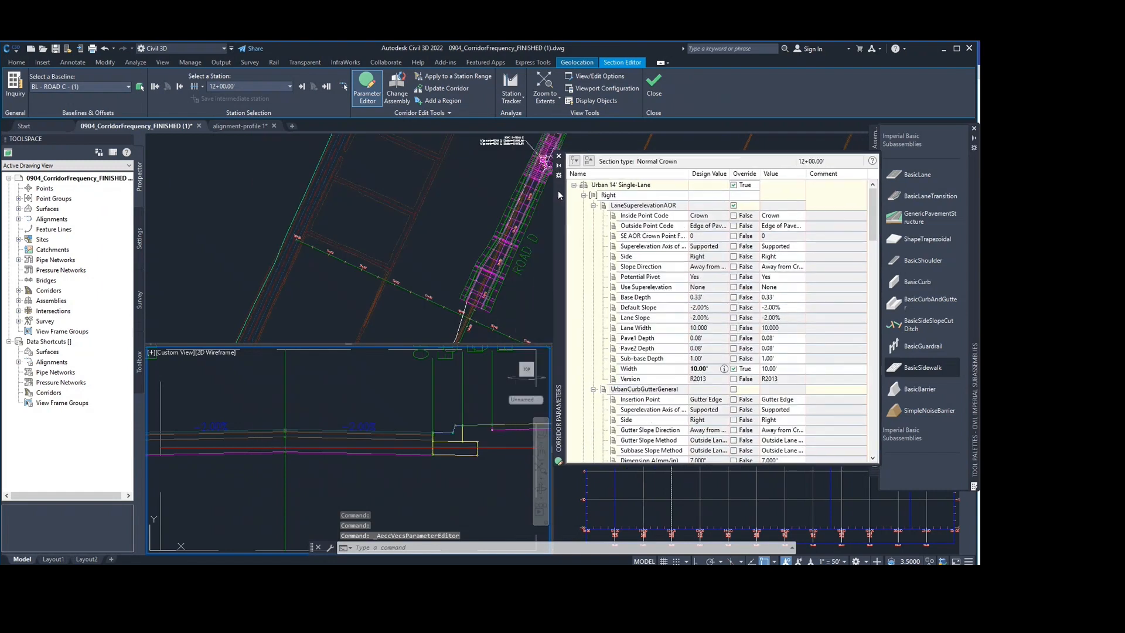
click(704, 308)
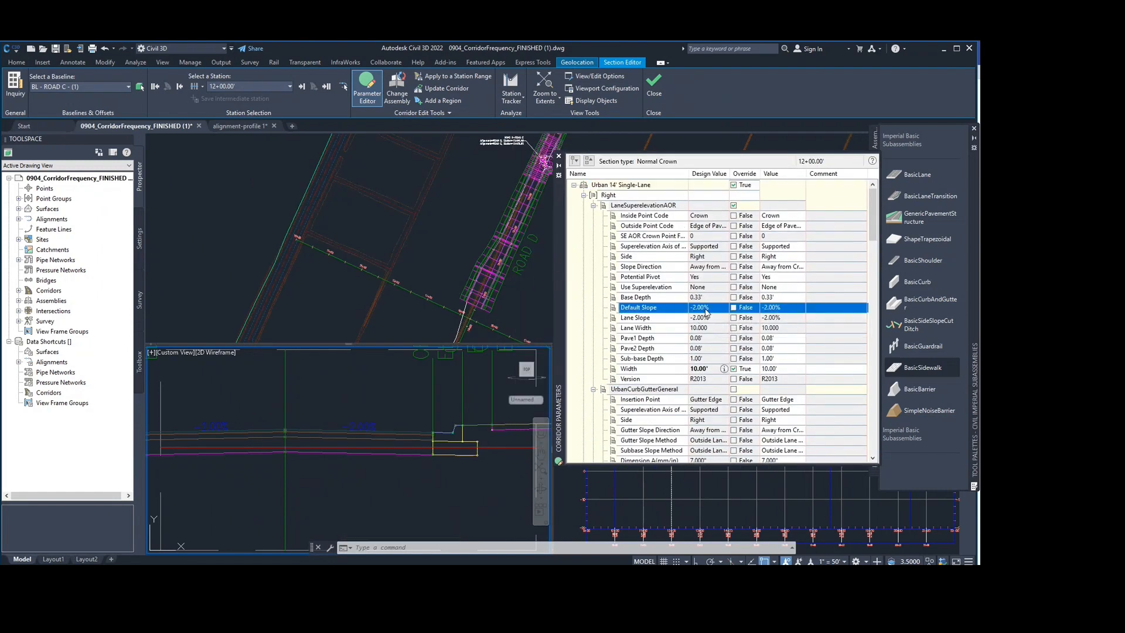
click(765, 307)
key(Delete)
text(1)
click(769, 318)
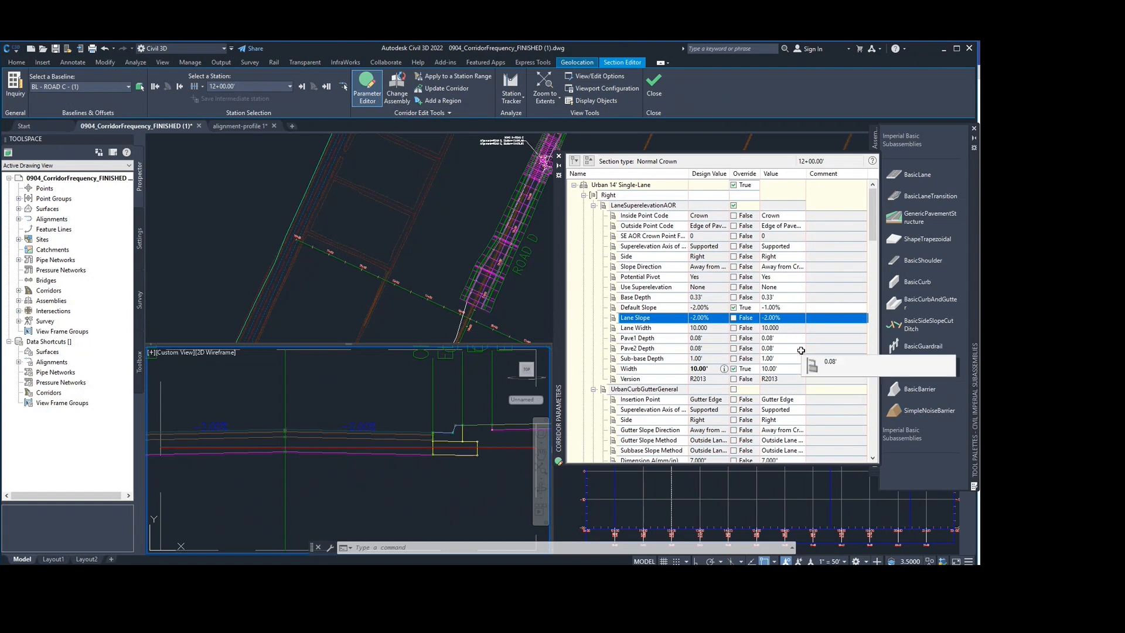
click(822, 142)
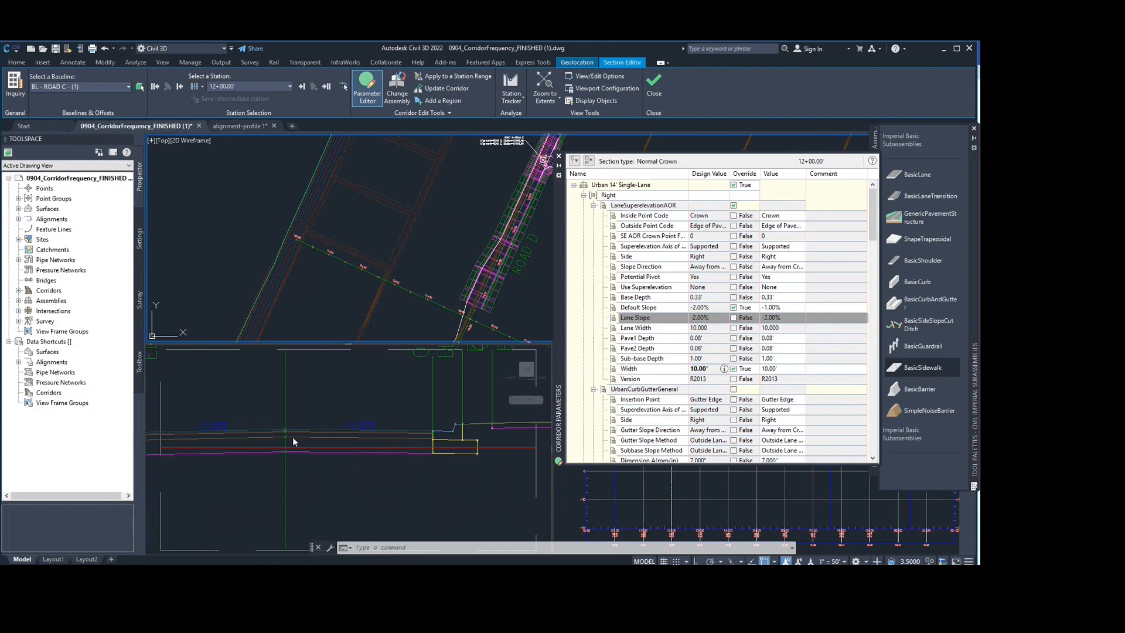
Examine the right and left subassembly parameters at station 12+00.00', including the left LaneSuperelevationAOR default slope and lane slope.
scroll(713, 400, down, 9)
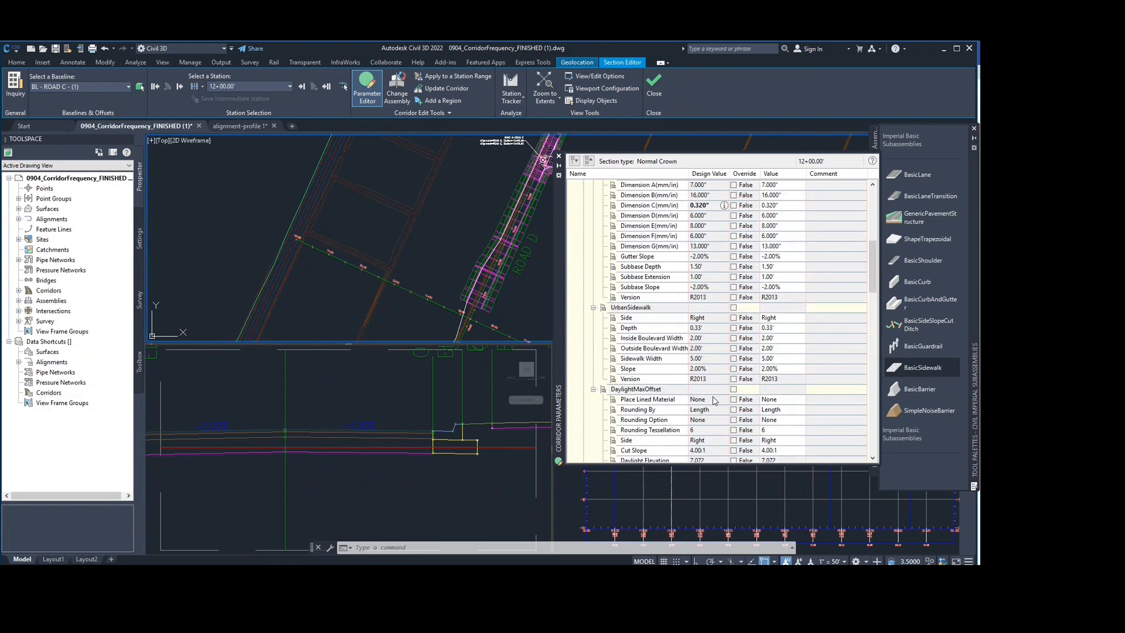
scroll(714, 400, down, 9)
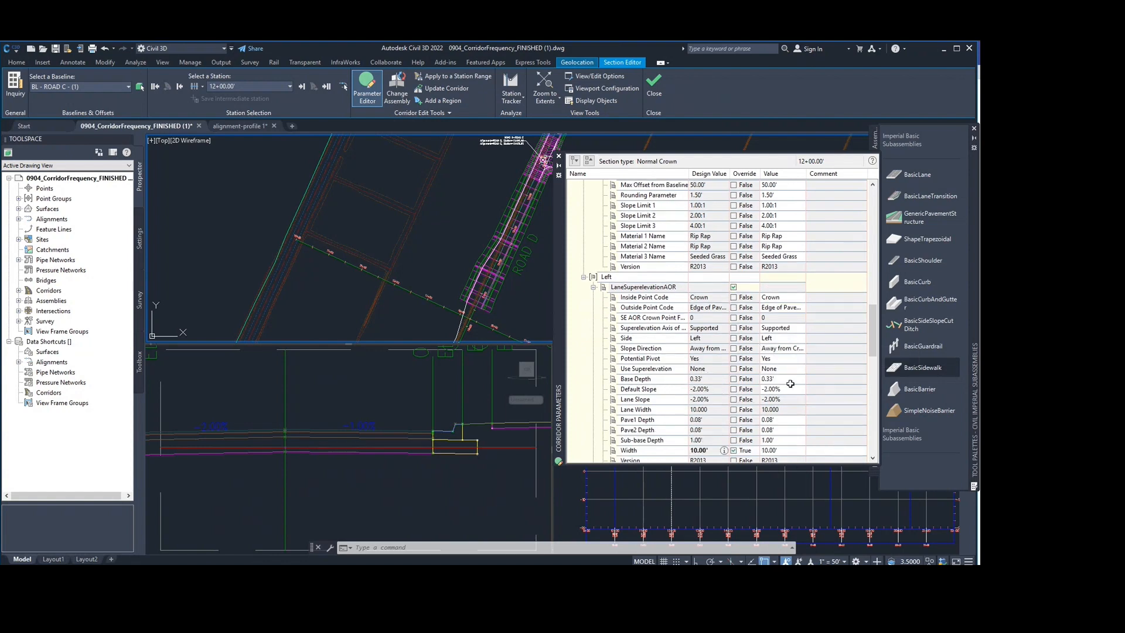
scroll(790, 385, down, 8)
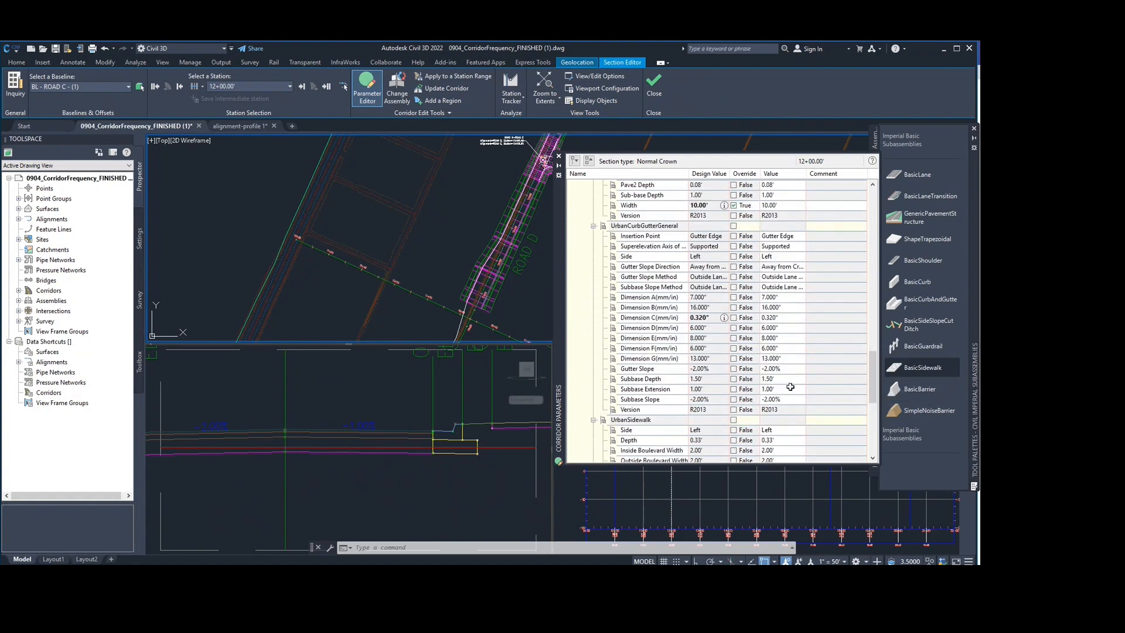
drag(760, 267, 756, 274)
scroll(649, 287, up, 3)
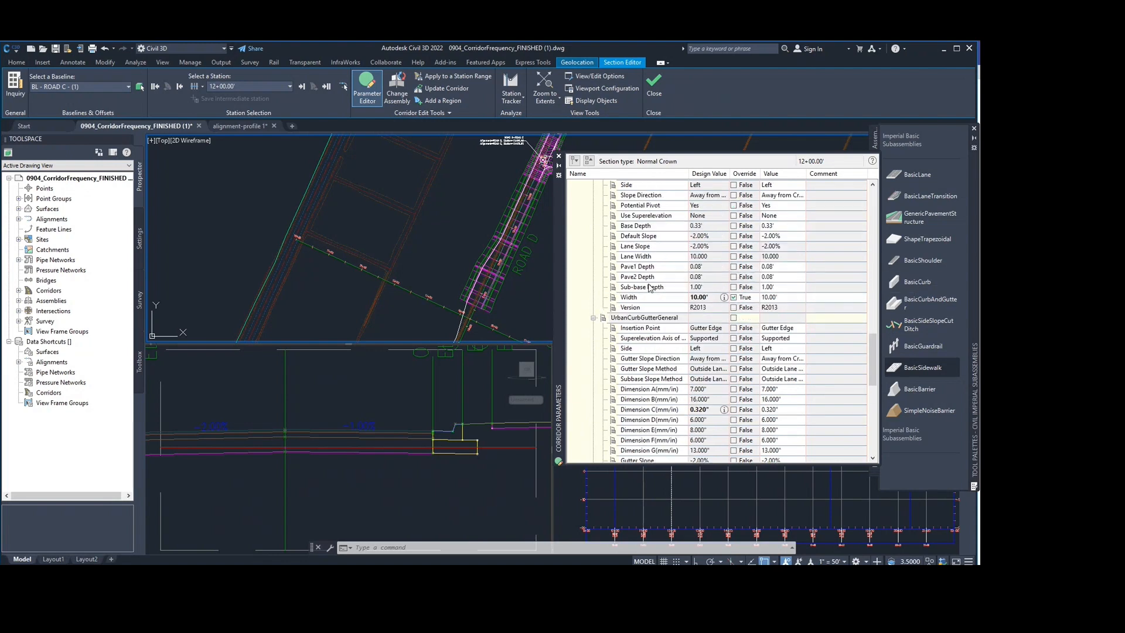
scroll(649, 287, up, 3)
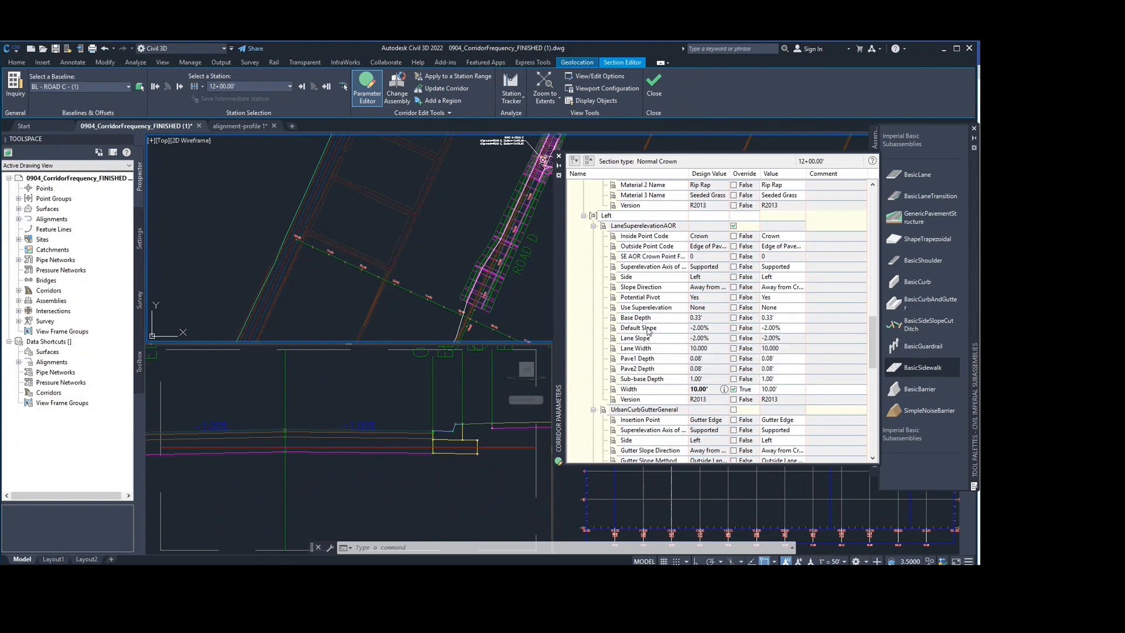
click(779, 341)
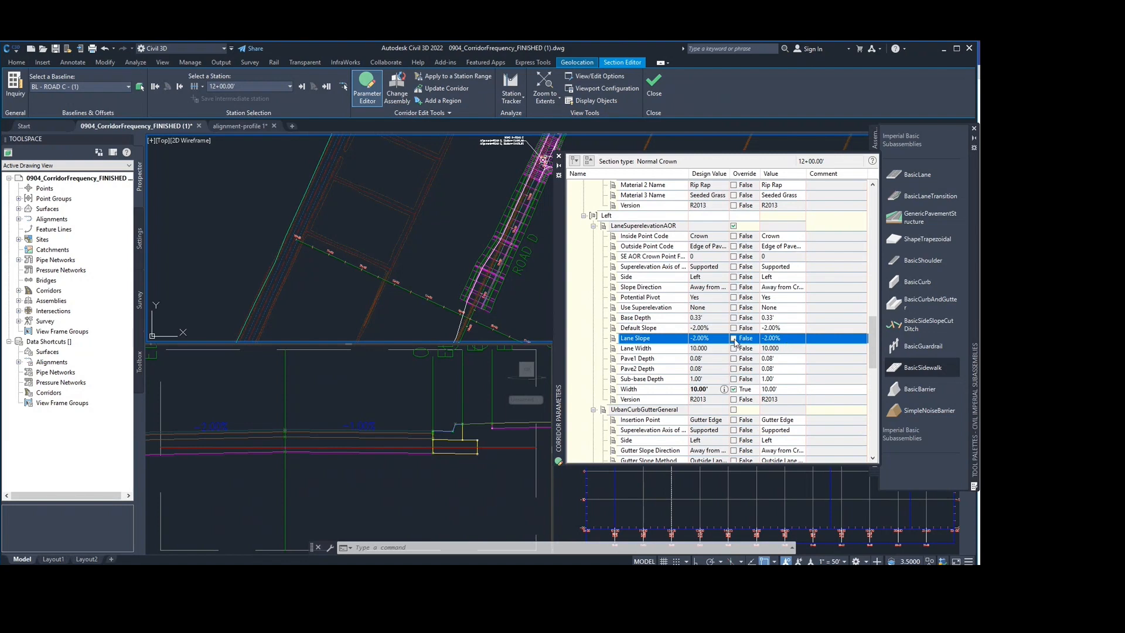
scroll(739, 346, down, 4)
scroll(749, 349, up, 1)
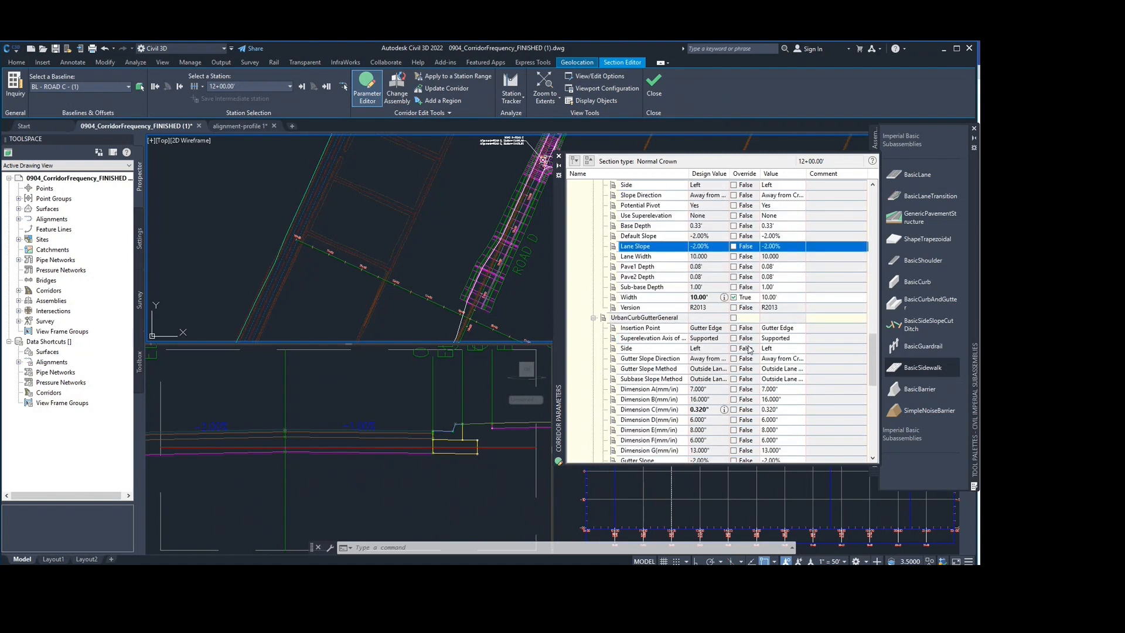
drag(873, 373, 861, 239)
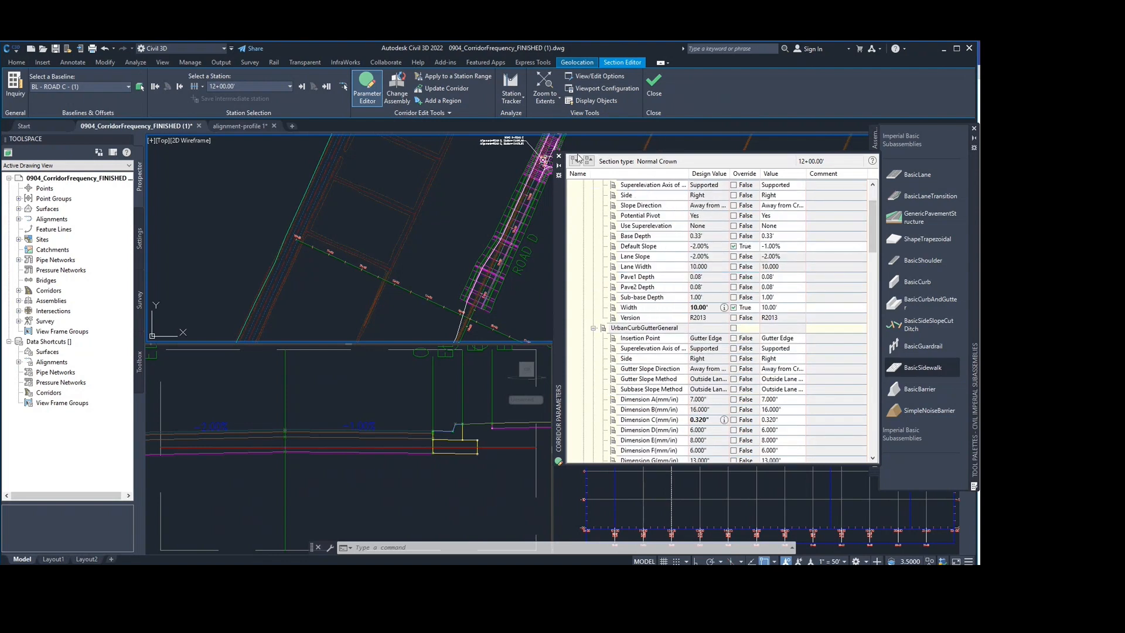
Examine Road C and its neighbouring roads in plan clear of the corridor parameters, and exit the Section Editor.
click(558, 156)
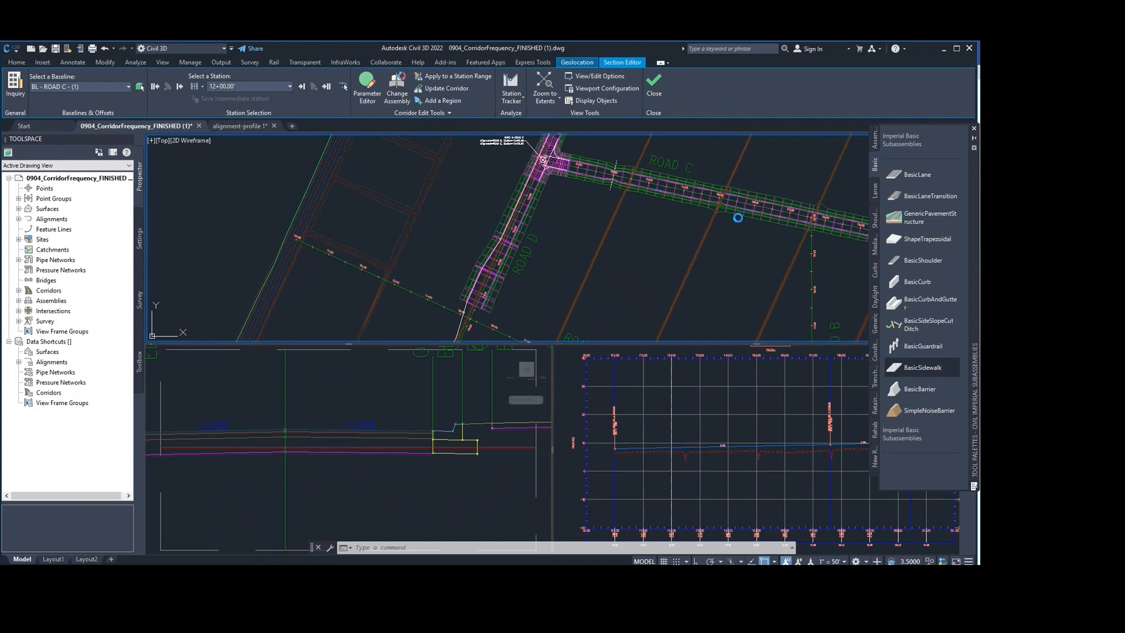
scroll(738, 218, down, 1)
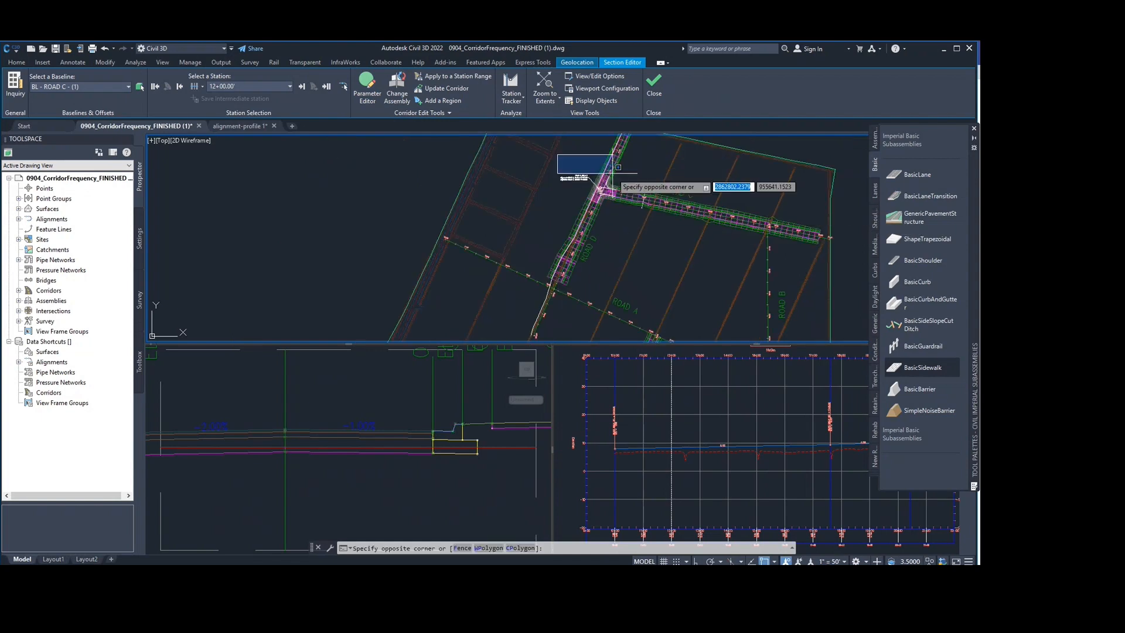
key(Escape)
scroll(590, 176, up, 4)
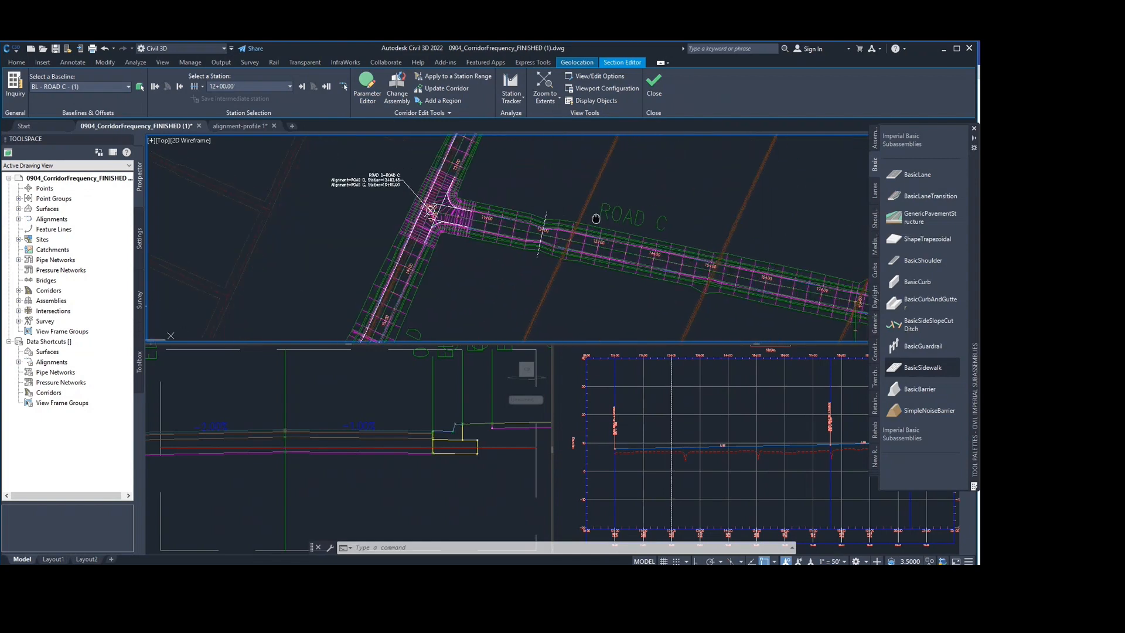
mouse_move(579, 199)
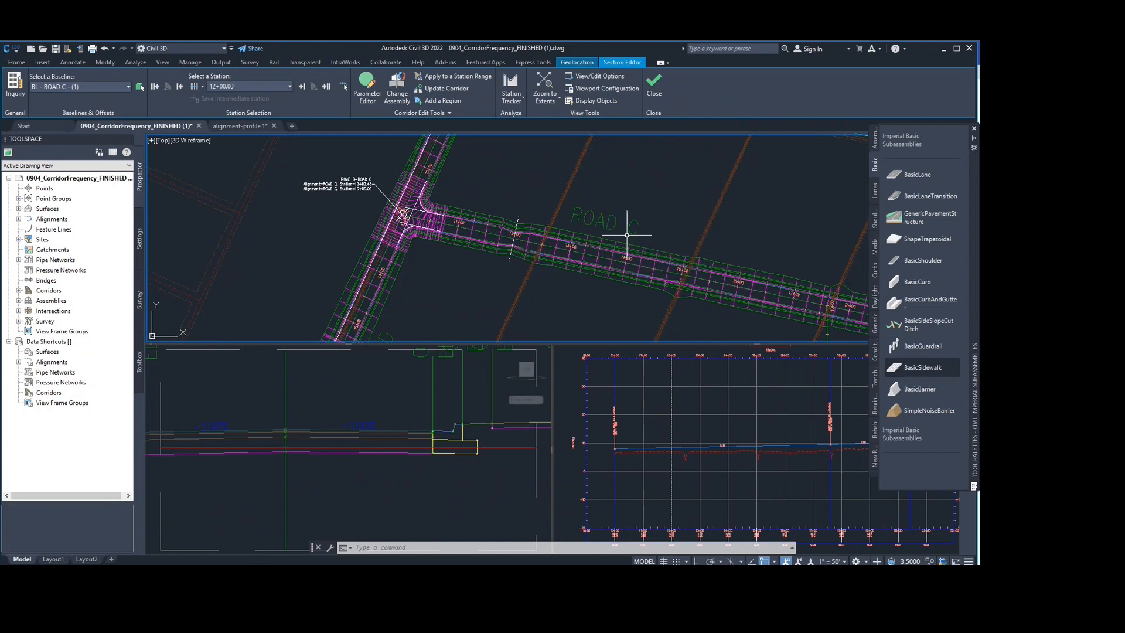
scroll(585, 188, down, 2)
scroll(644, 281, down, 3)
middle_drag(661, 299, 650, 257)
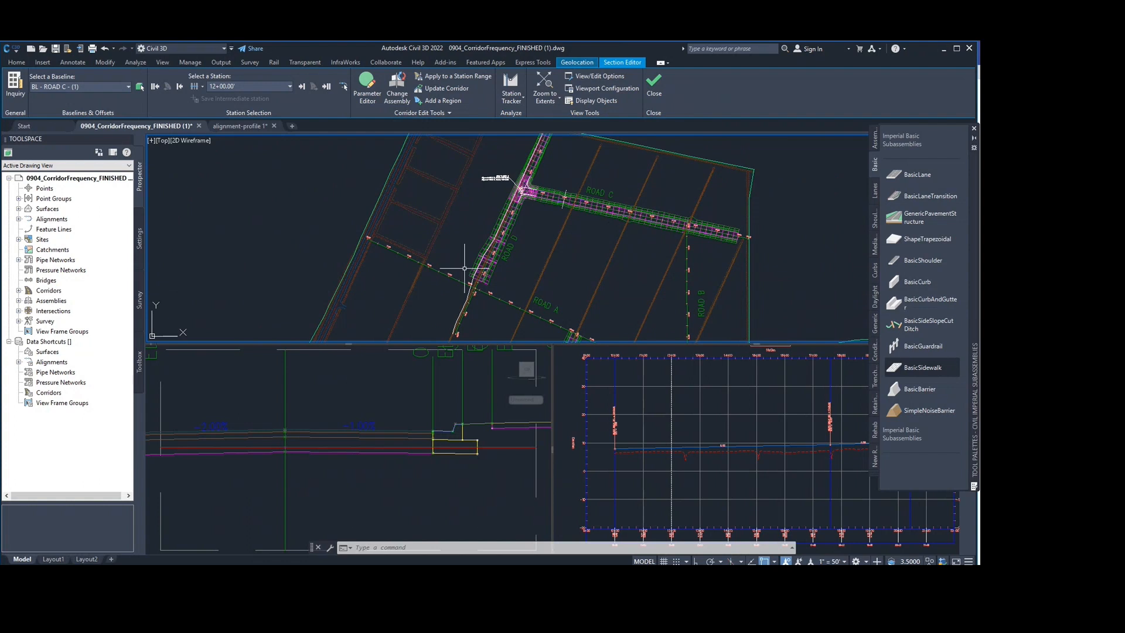
middle_drag(639, 332, 562, 233)
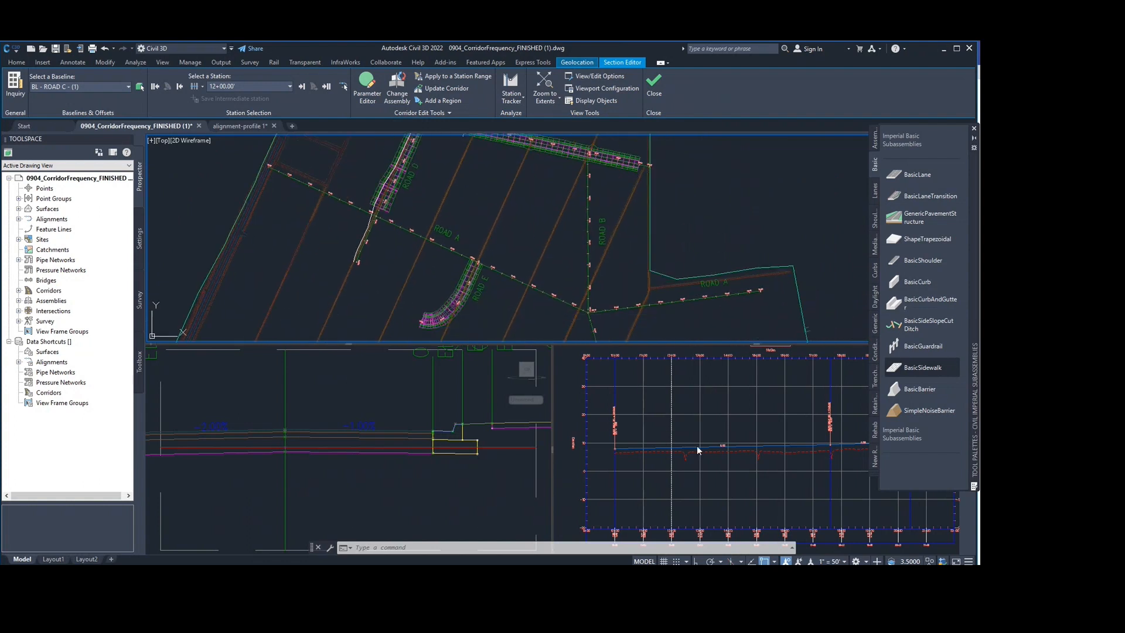
middle_drag(608, 291, 729, 307)
middle_drag(580, 199, 538, 219)
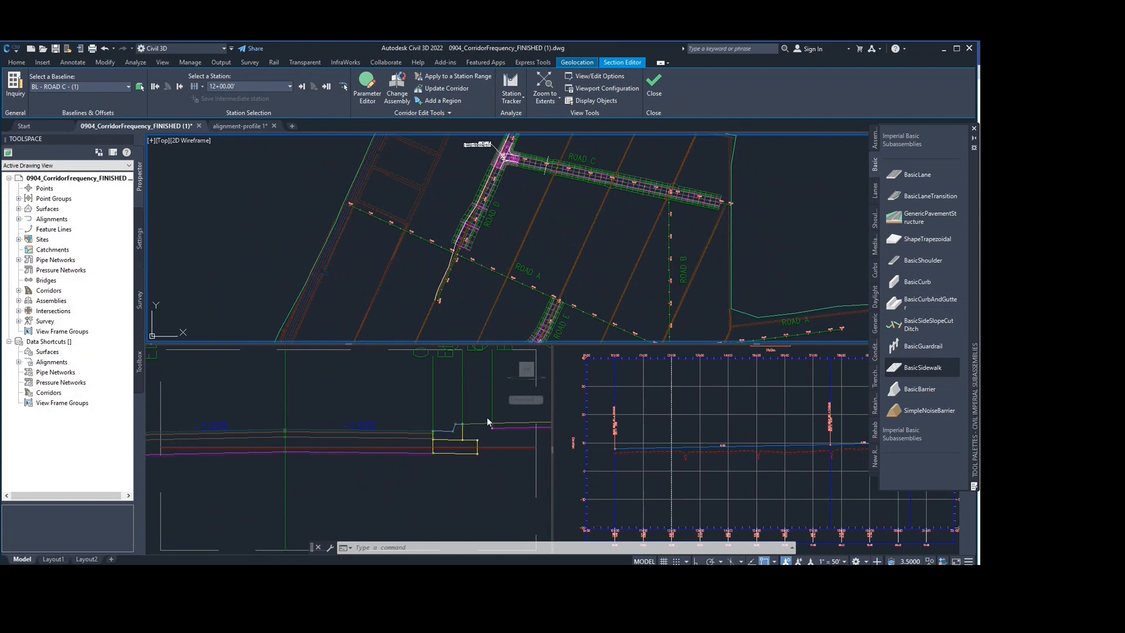
middle_drag(582, 226, 505, 197)
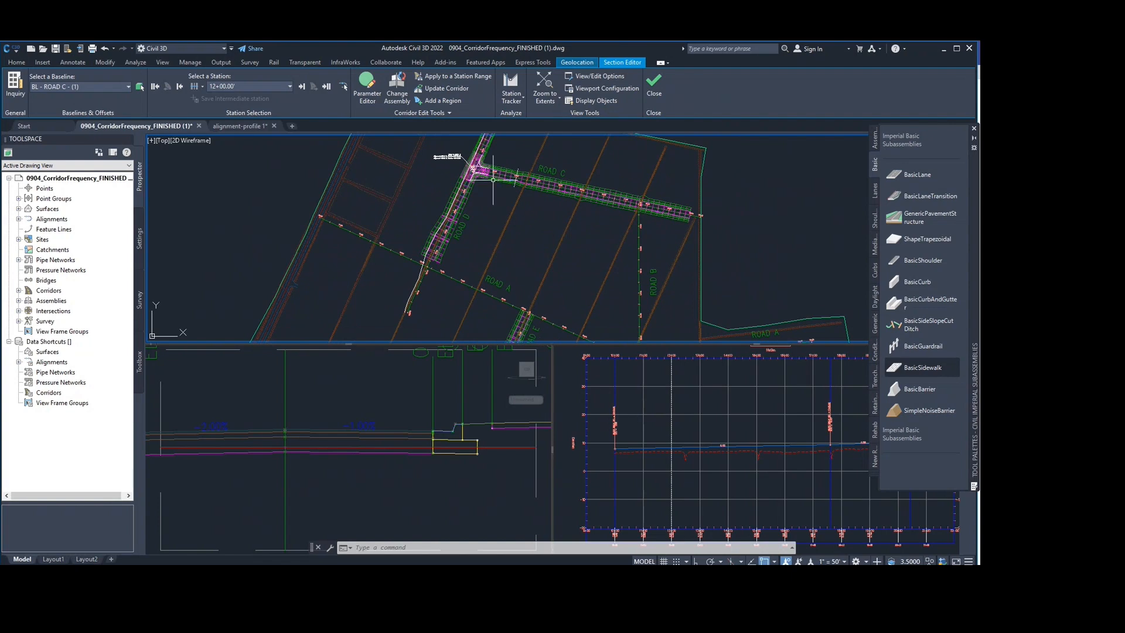
click(653, 83)
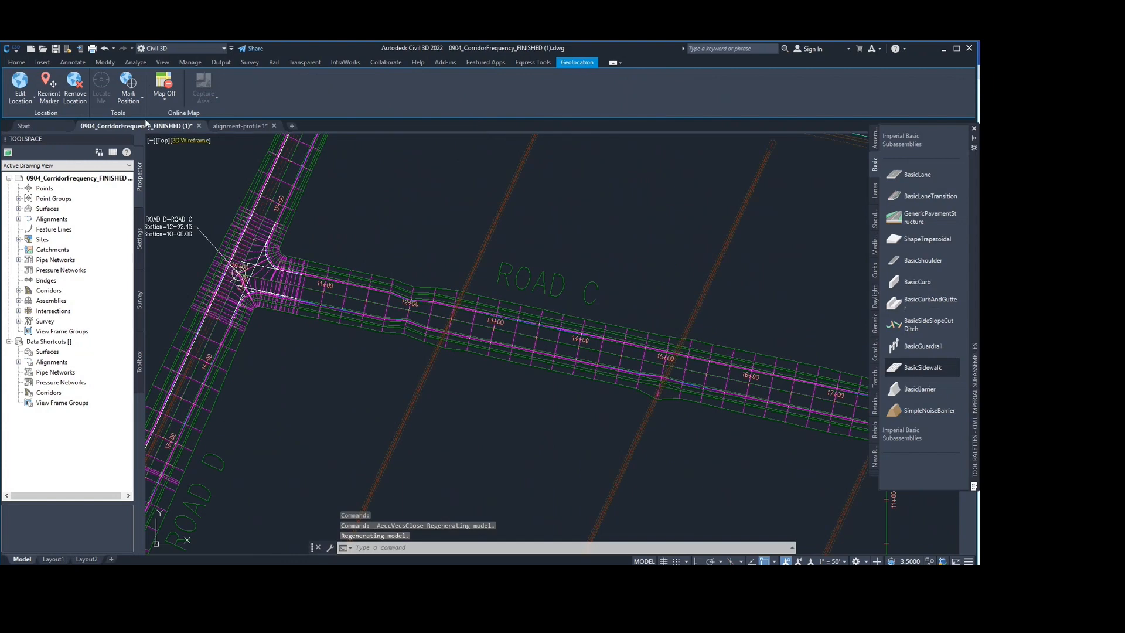
Select the corridor and inspect the Section Editor viewport configuration, including the view choices for Viewport 3, leaving its settings as they are.
click(349, 304)
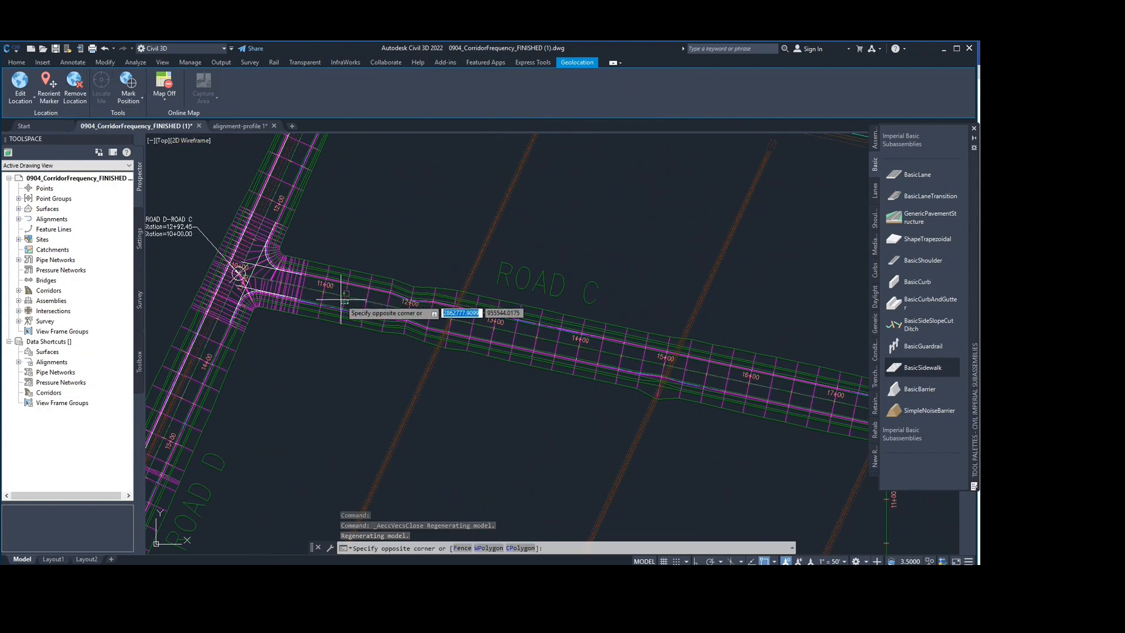
click(340, 301)
click(375, 89)
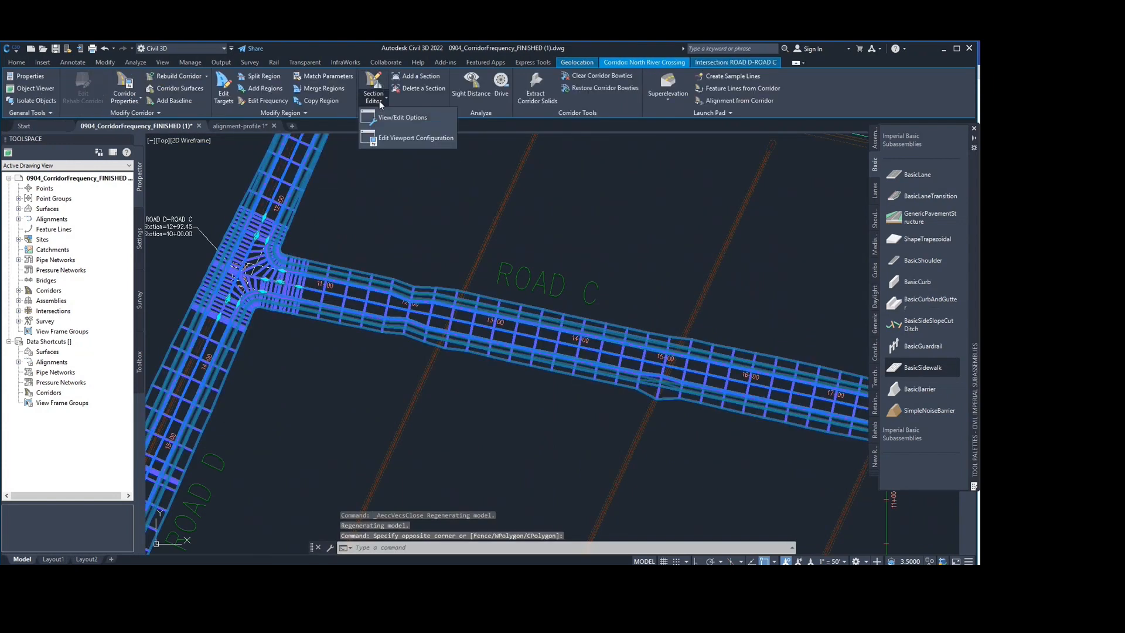
click(390, 130)
click(453, 232)
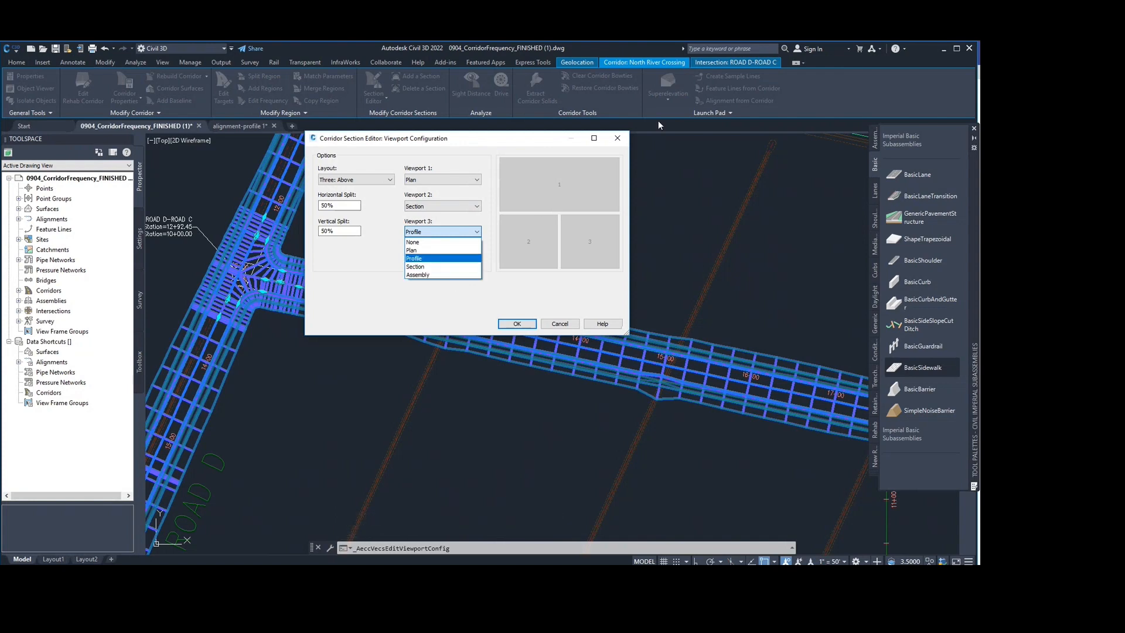
click(620, 141)
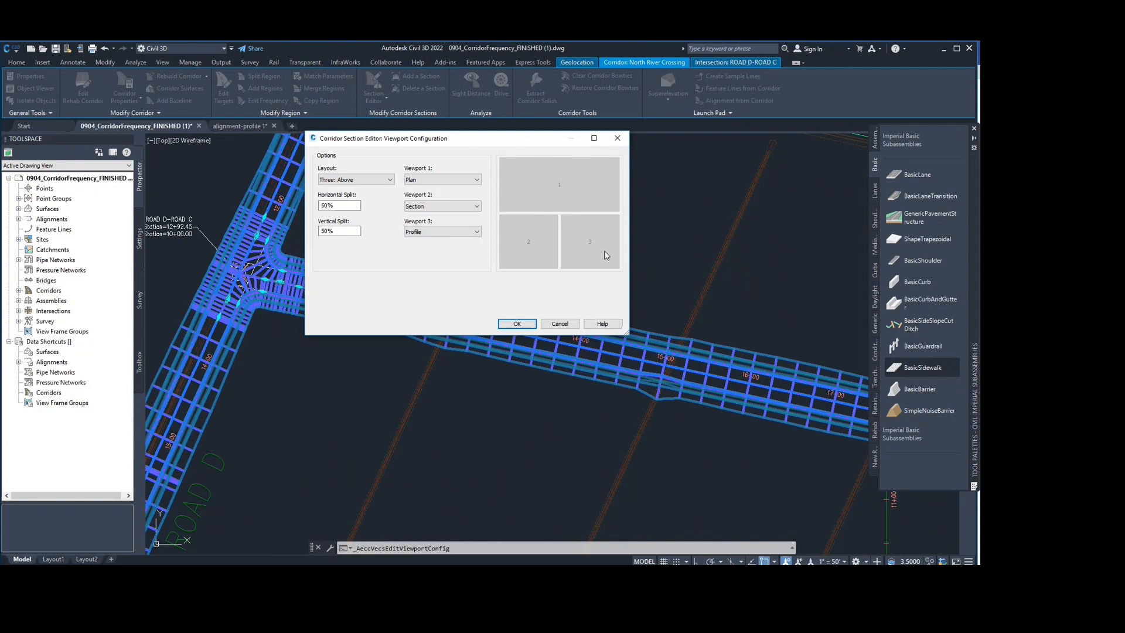
click(622, 142)
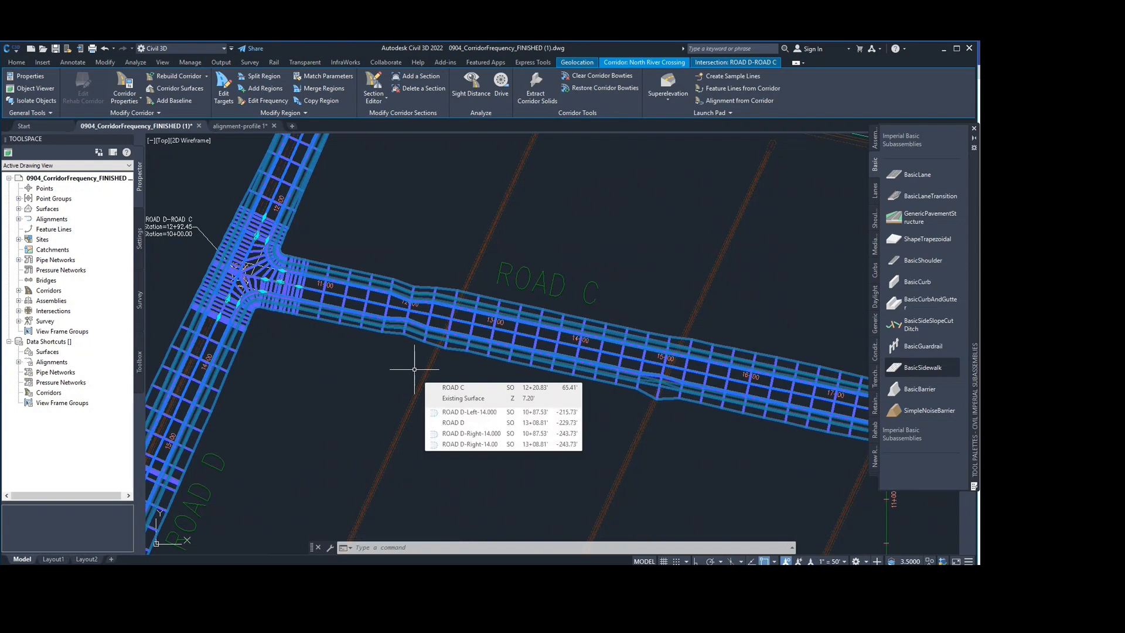
scroll(515, 246, down, 3)
middle_drag(514, 246, 465, 212)
mouse_move(503, 263)
middle_down()
mouse_move(478, 284)
mouse_move(491, 271)
middle_up()
middle_drag(390, 350, 400, 305)
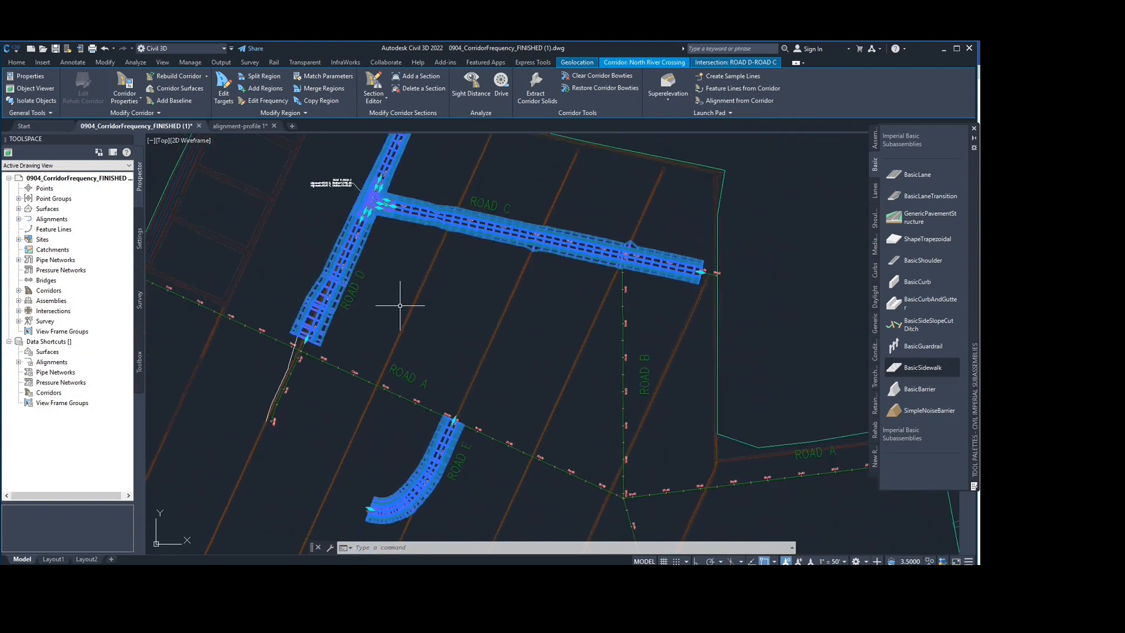
mouse_move(401, 303)
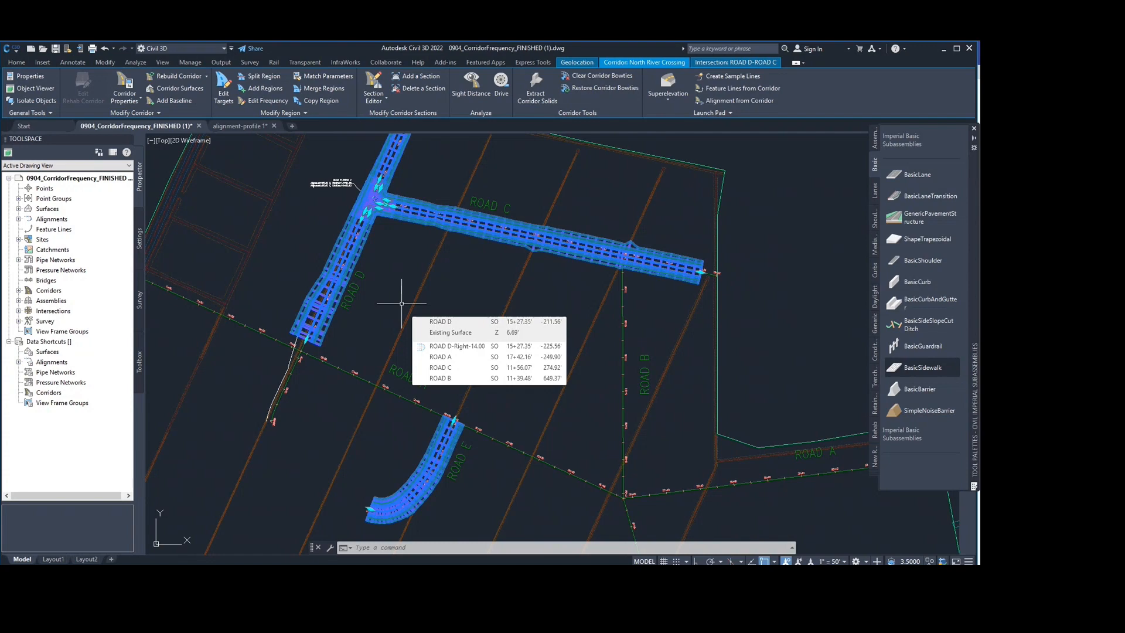
Switch to Microsoft Teams and find the exercise instructions in the General channel's current meeting thread.
key(alt+Tab)
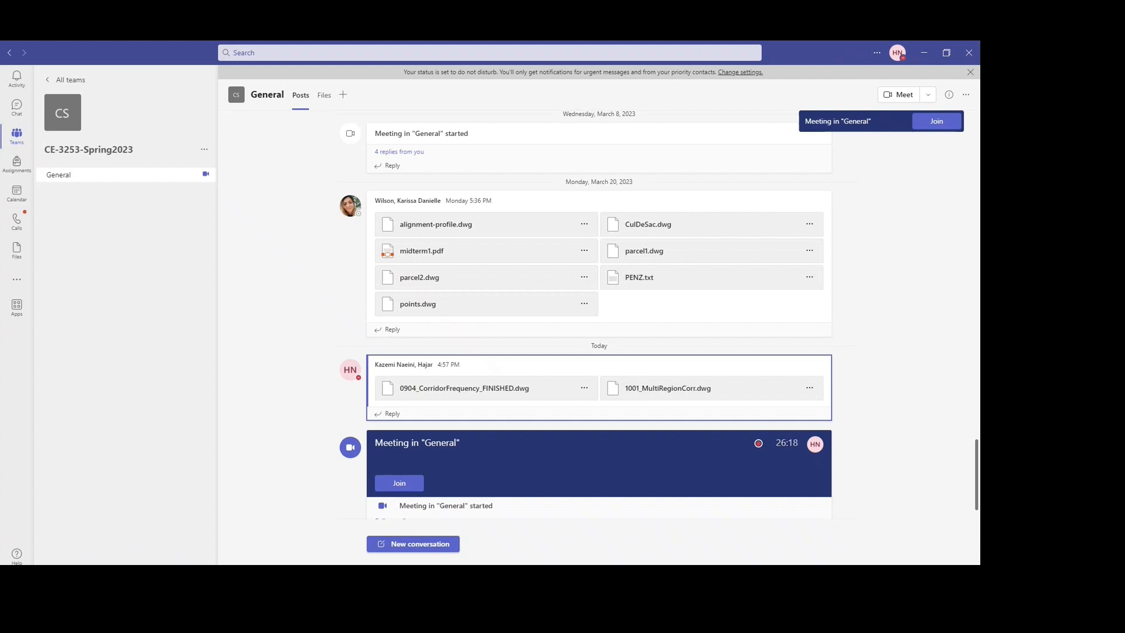
scroll(485, 455, down, 3)
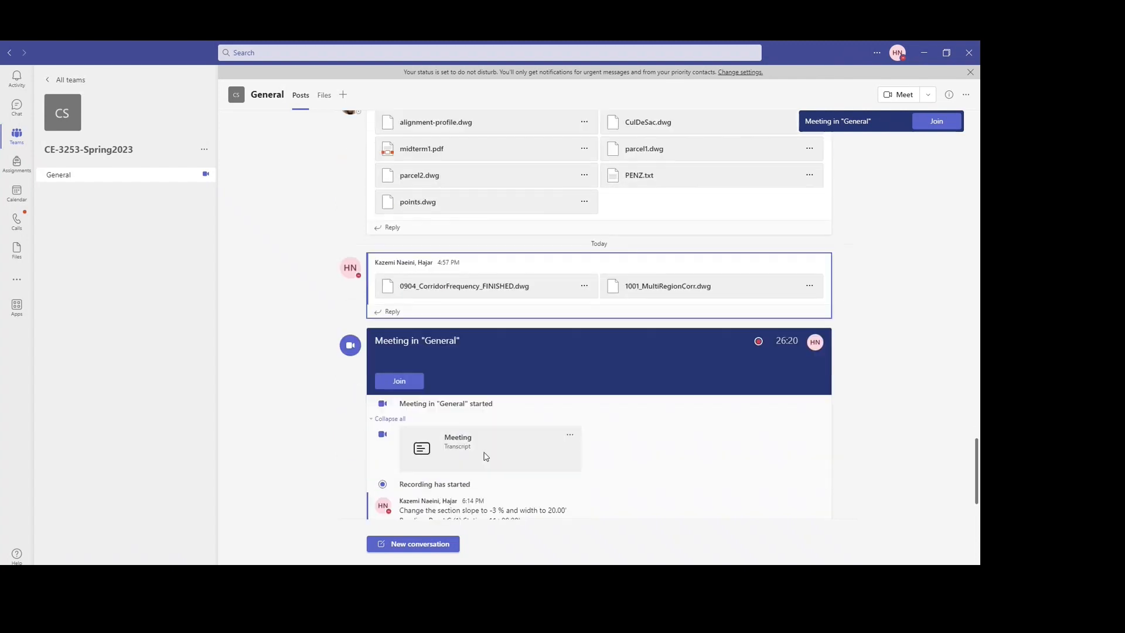
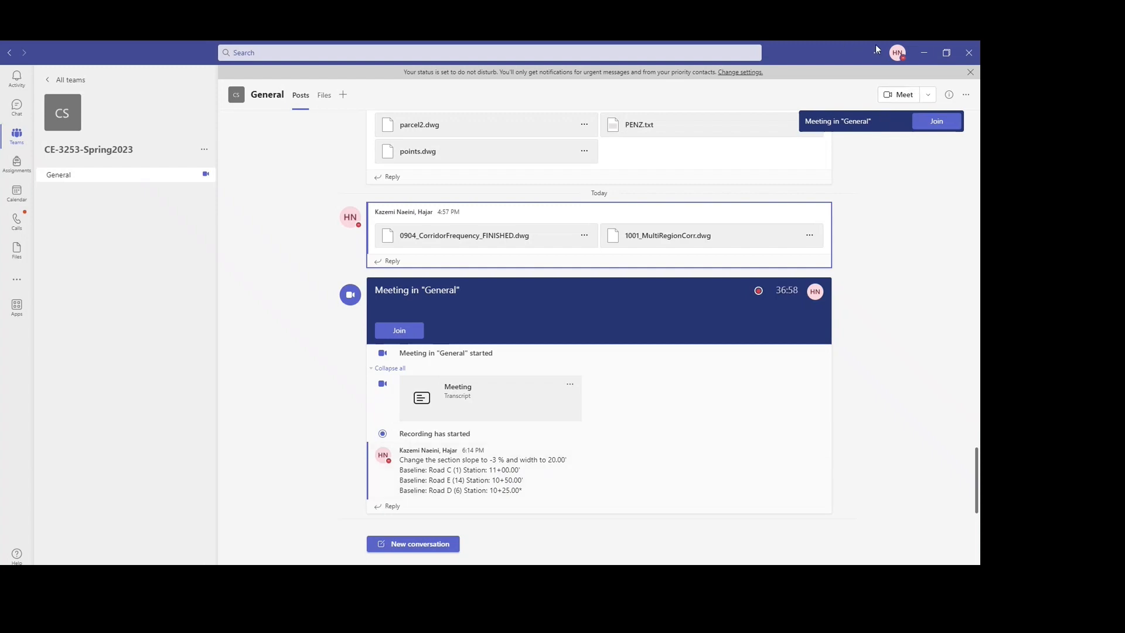
Open the 1001_MultiRegionCorr (1) drawing from the Downloads folder with AutoCAD DWG Launcher and dismiss the earlier-version notice.
click(923, 53)
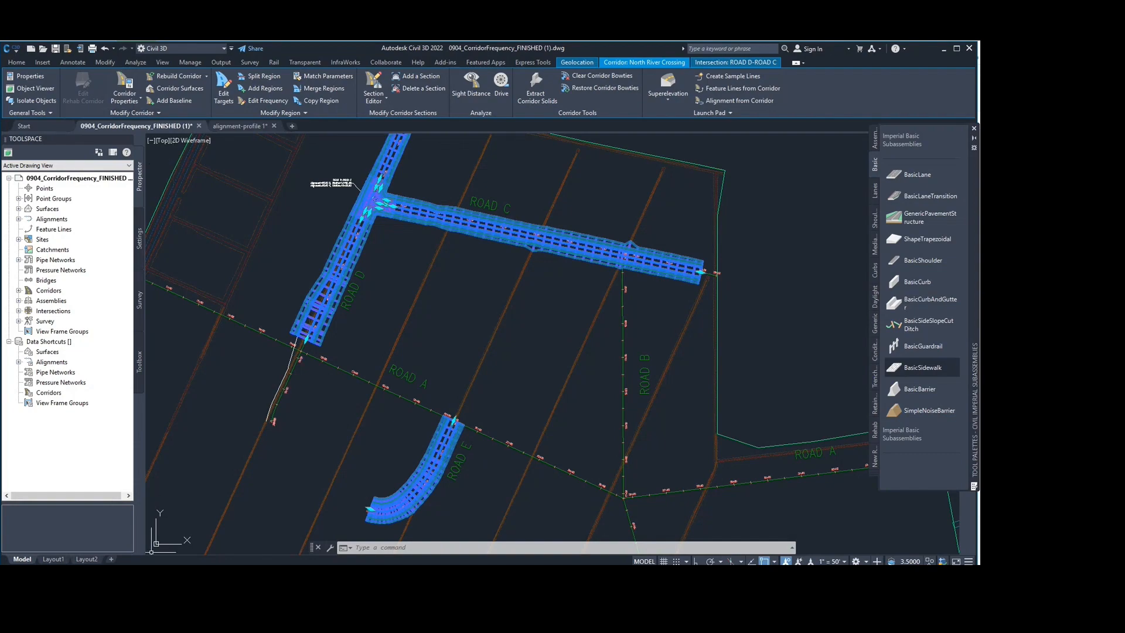
click(160, 563)
click(142, 162)
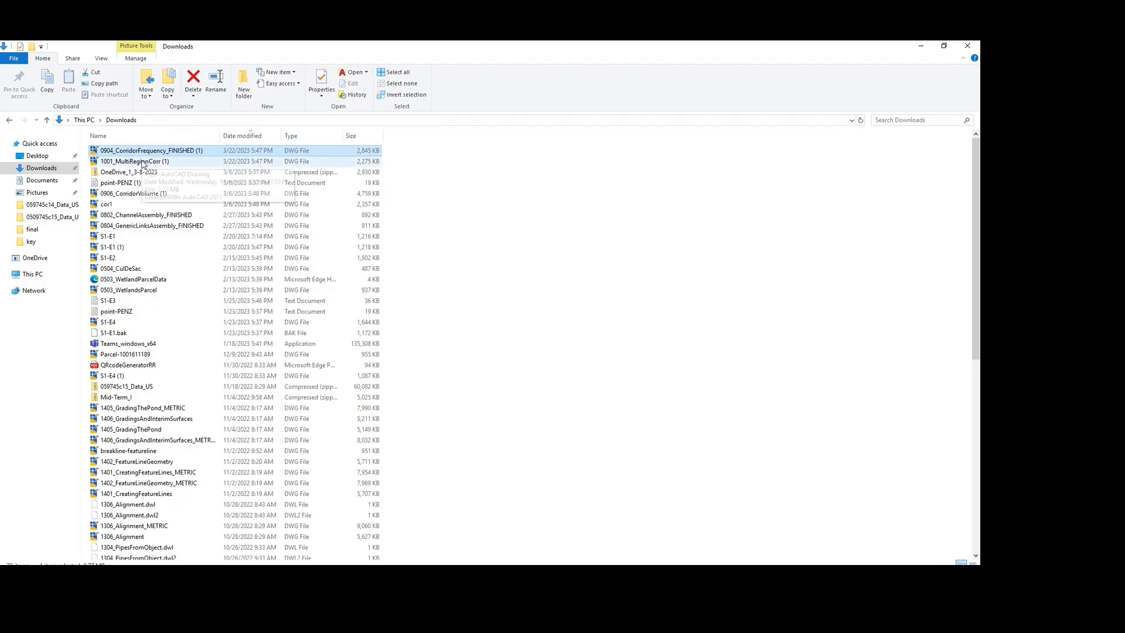
right_click(142, 163)
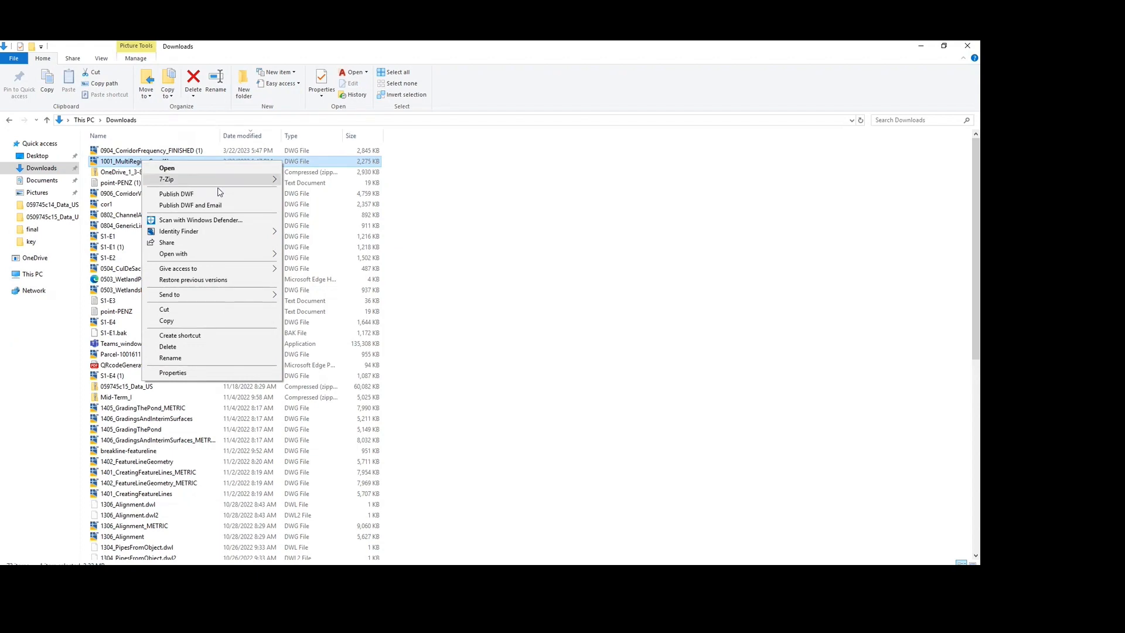
mouse_move(241, 254)
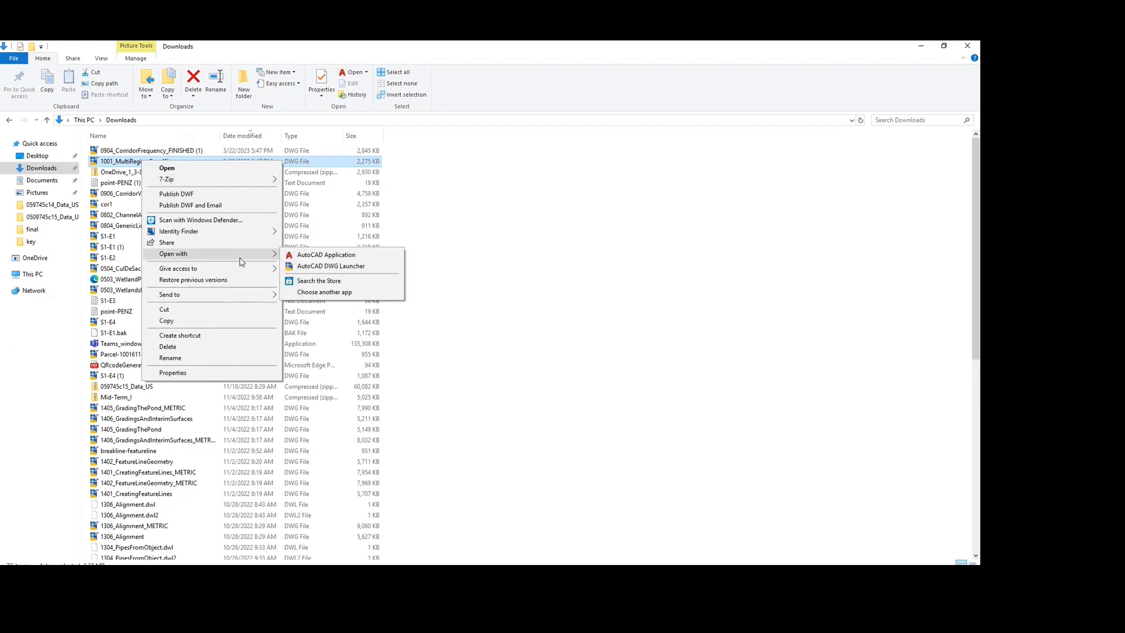
click(325, 266)
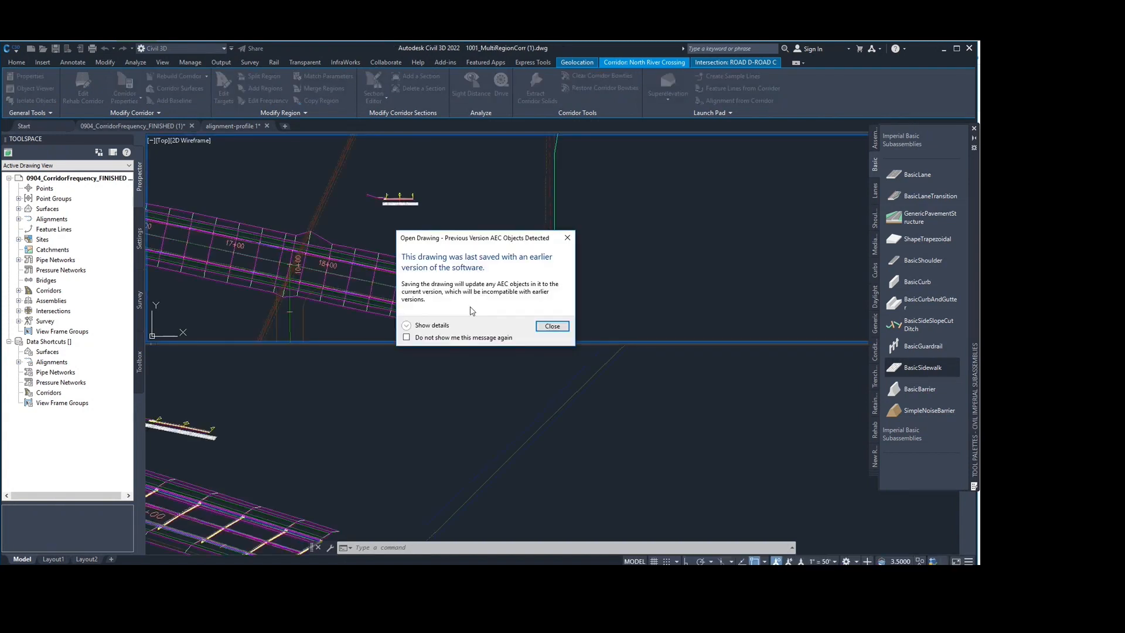
click(560, 328)
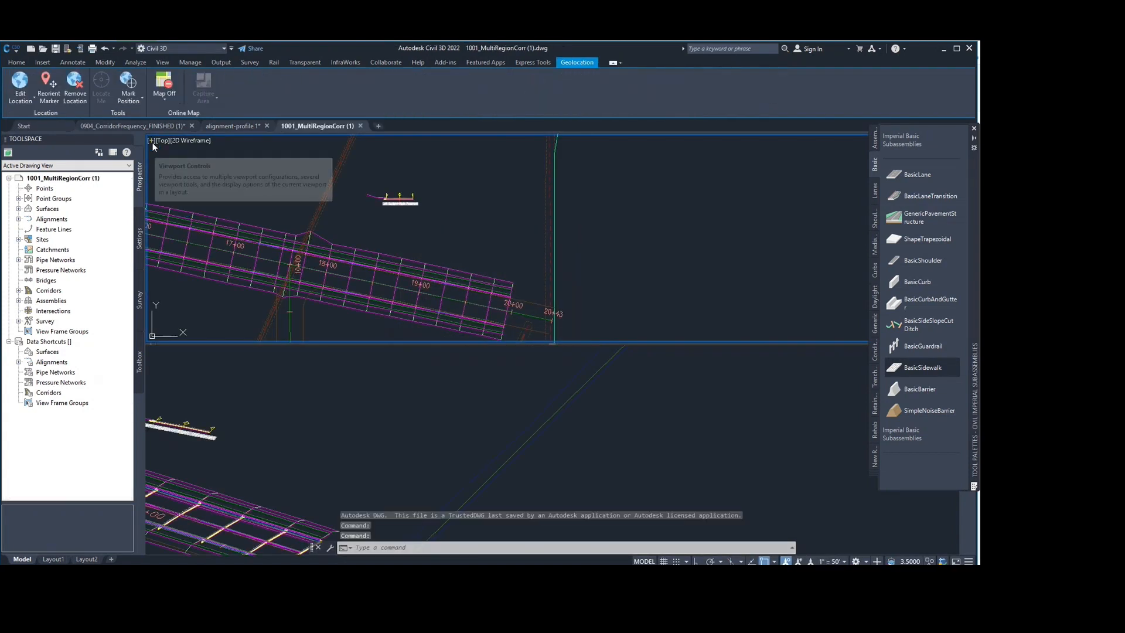
Bring the full Road C corridor into view in both the plan viewport and the 3D custom-view viewport.
click(152, 141)
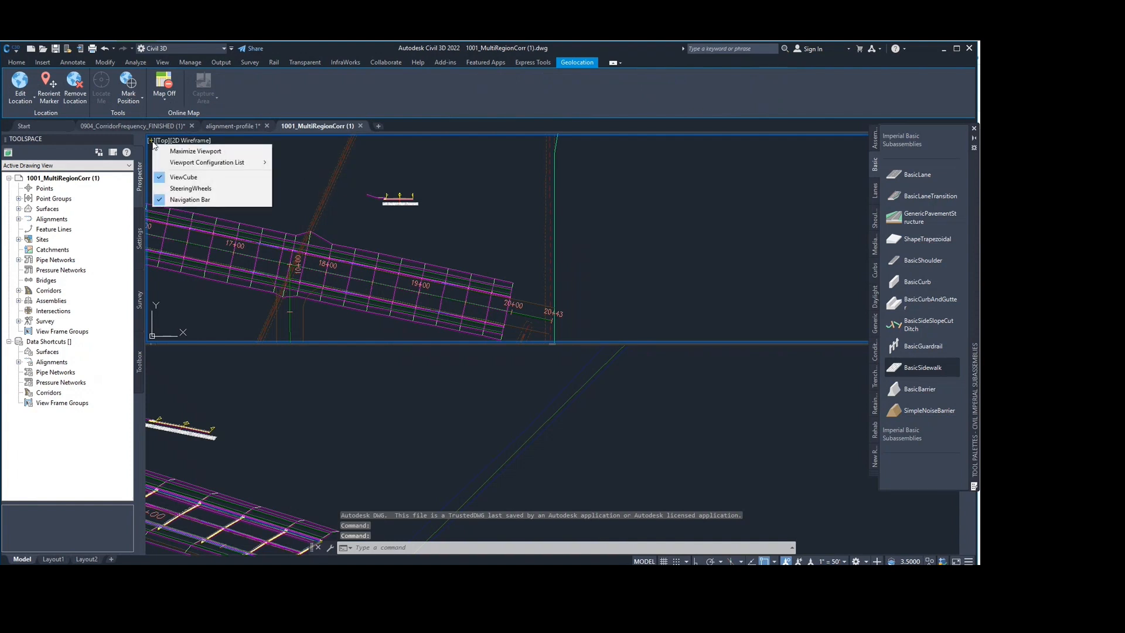
mouse_move(225, 166)
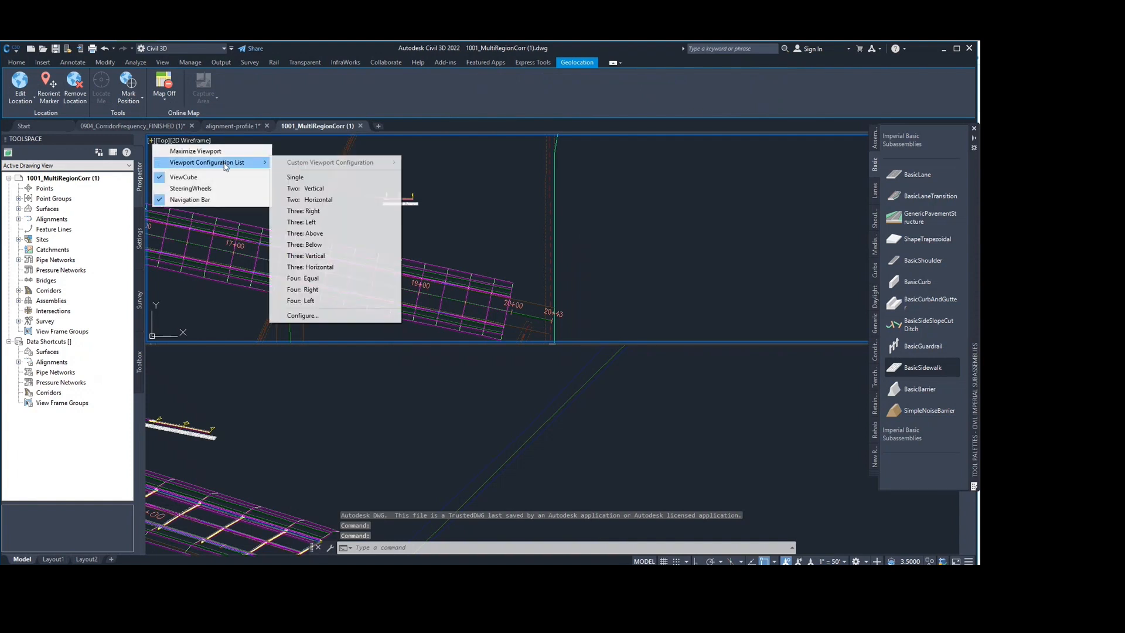
click(613, 196)
scroll(591, 243, down, 3)
middle_drag(591, 242, 750, 235)
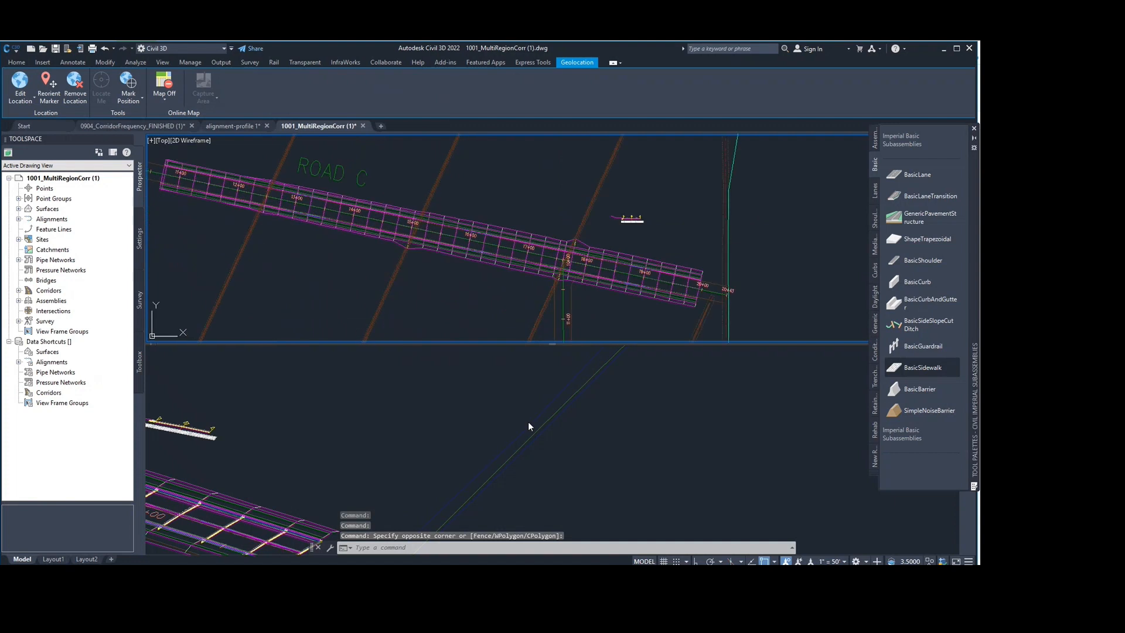
click(427, 419)
scroll(427, 419, down, 5)
middle_drag(433, 419, 712, 460)
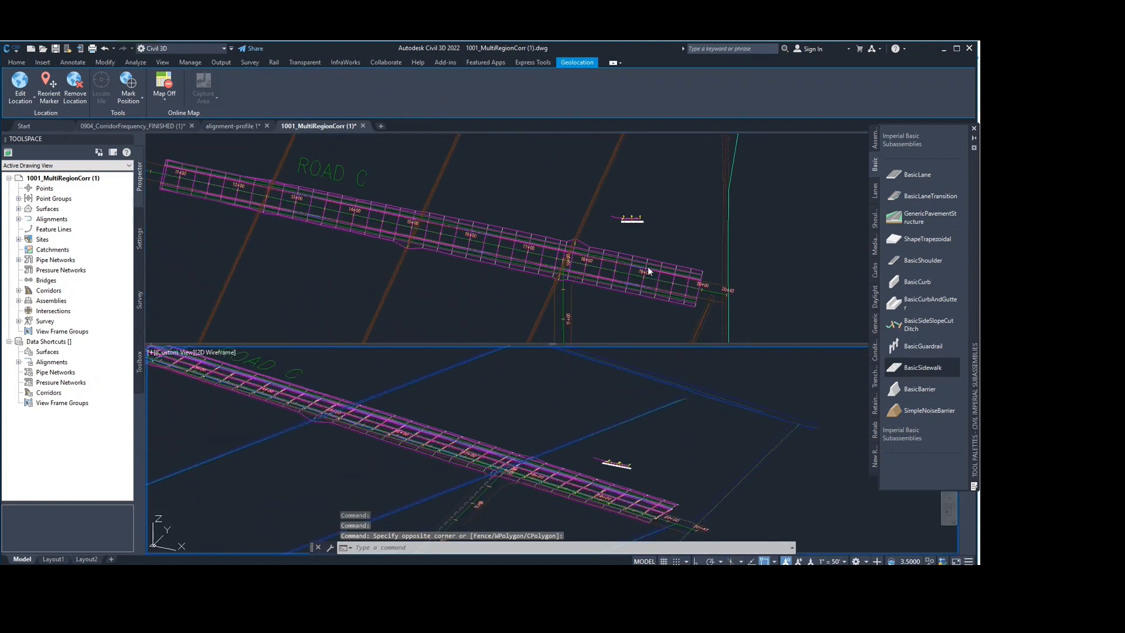
click(637, 204)
mouse_move(532, 186)
middle_down()
mouse_move(580, 198)
mouse_move(577, 174)
mouse_move(547, 156)
mouse_move(525, 173)
middle_up()
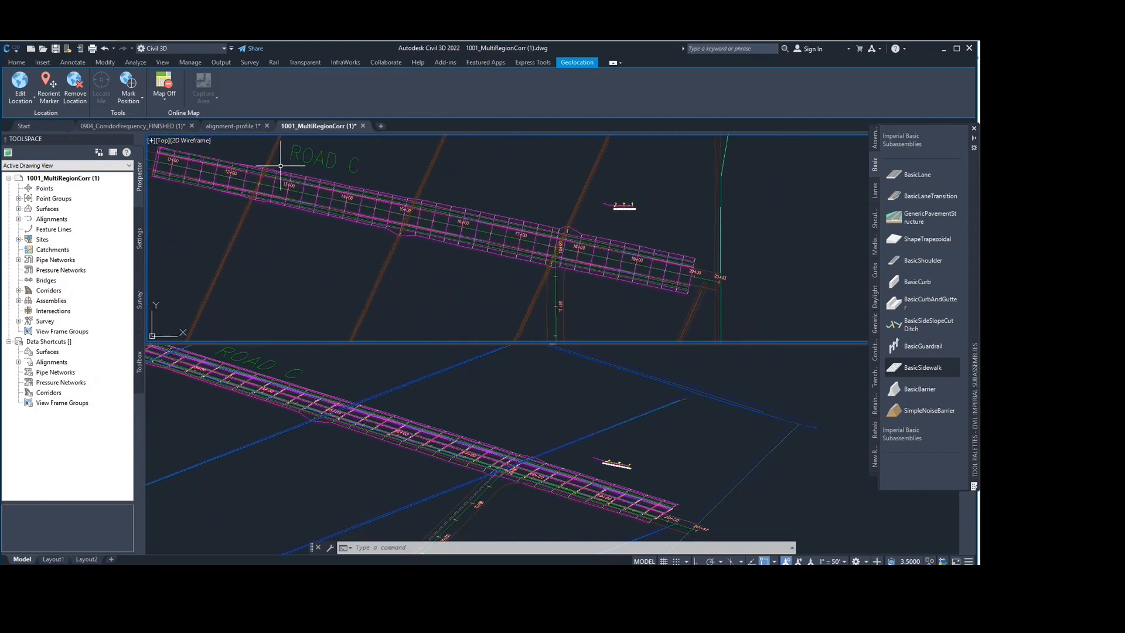
Look at the Layout1 sheet and return to model space at the Road C corridor.
click(323, 176)
click(236, 178)
mouse_move(218, 127)
mouse_move(288, 126)
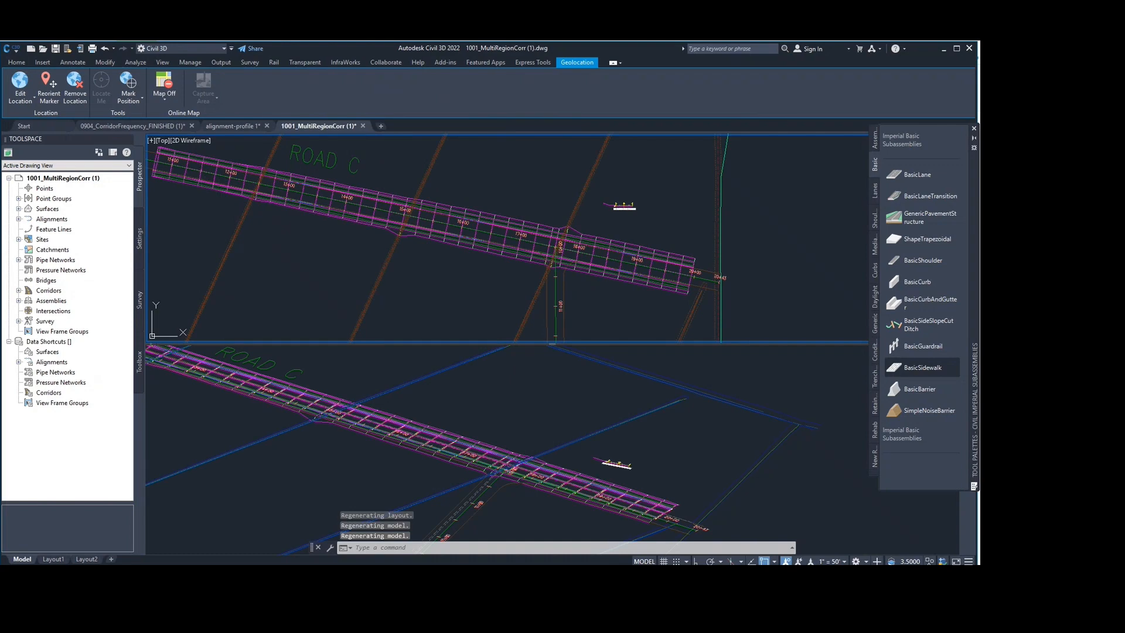
click(53, 559)
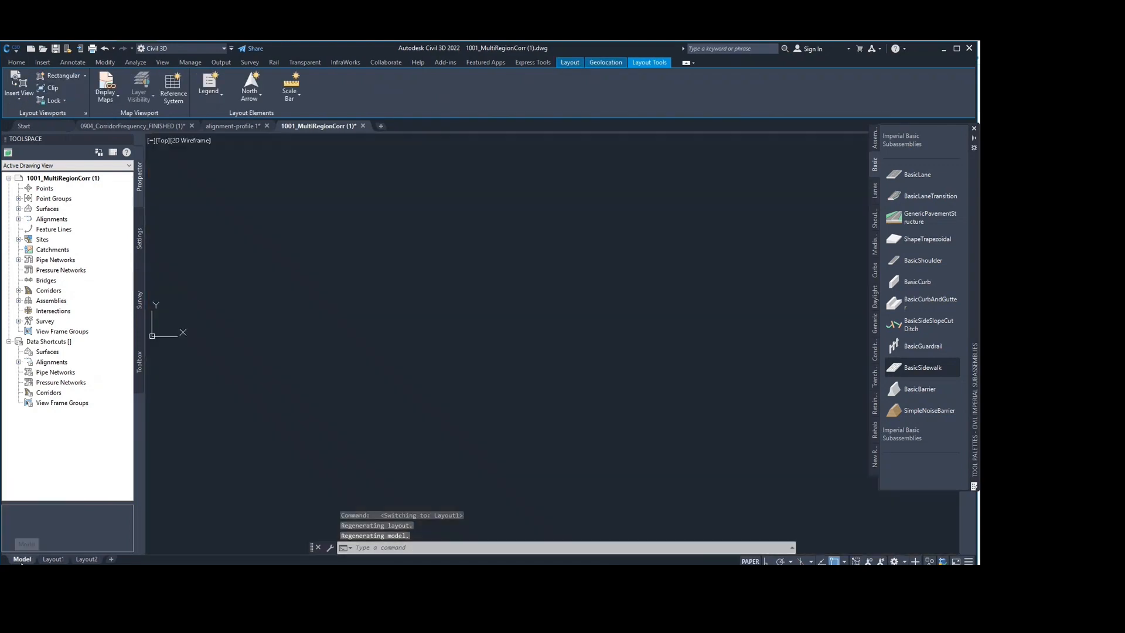
click(22, 559)
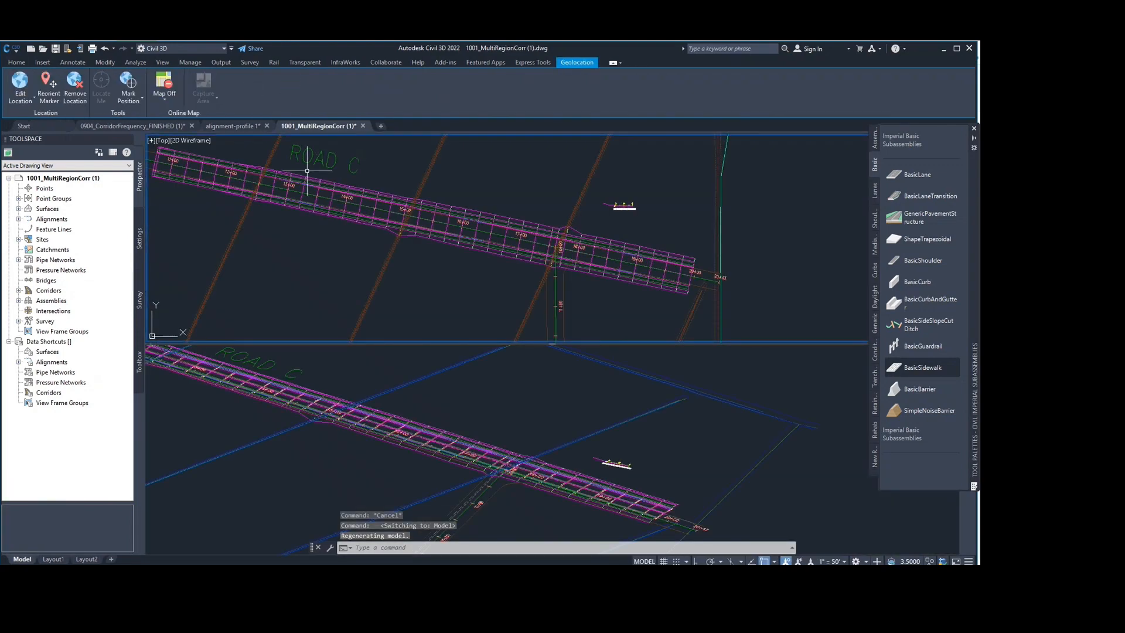
middle_drag(334, 261, 392, 259)
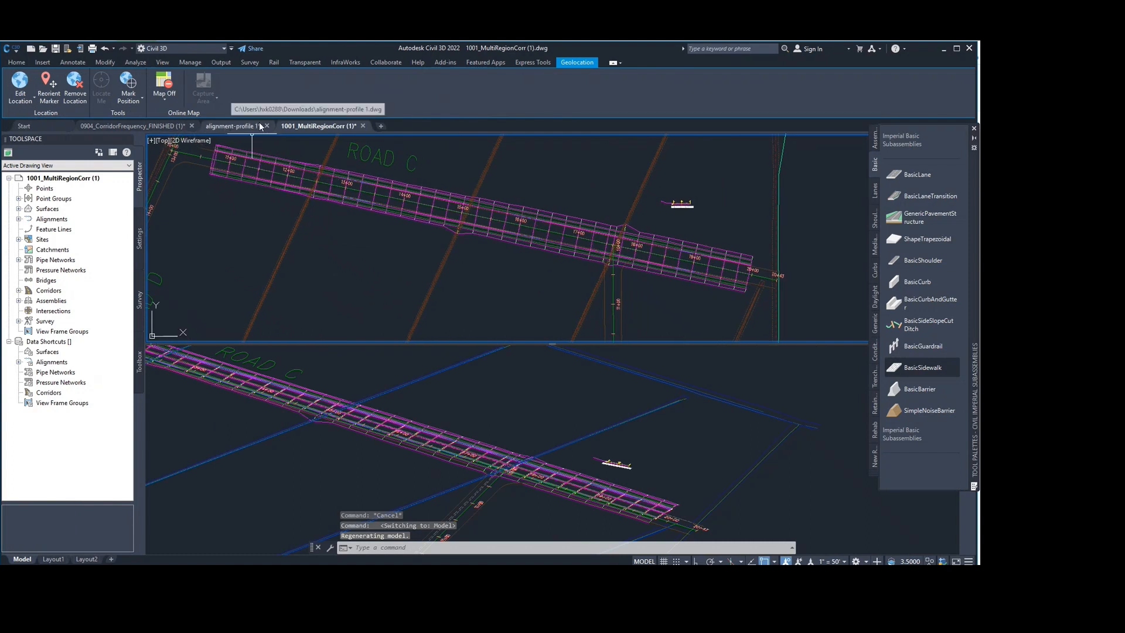
In the 0904_CorridorFrequency_FINISHED drawing, select the corridor along Road C and review the Section Editor's viewport configuration without changing it.
click(150, 128)
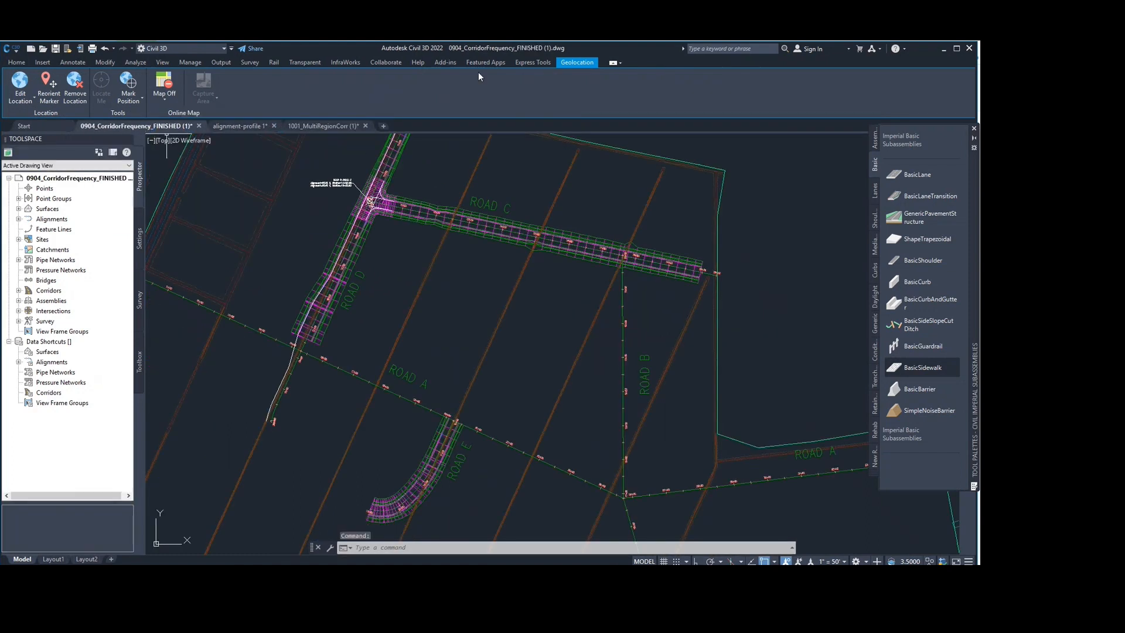
key(Escape)
scroll(498, 226, up, 3)
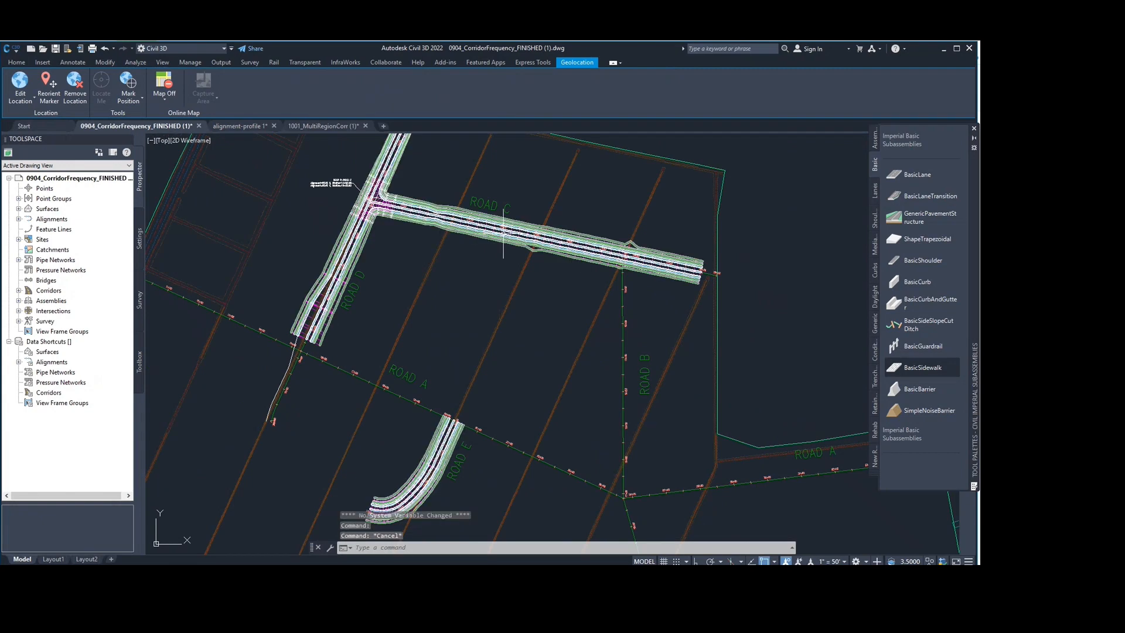
scroll(497, 224, up, 2)
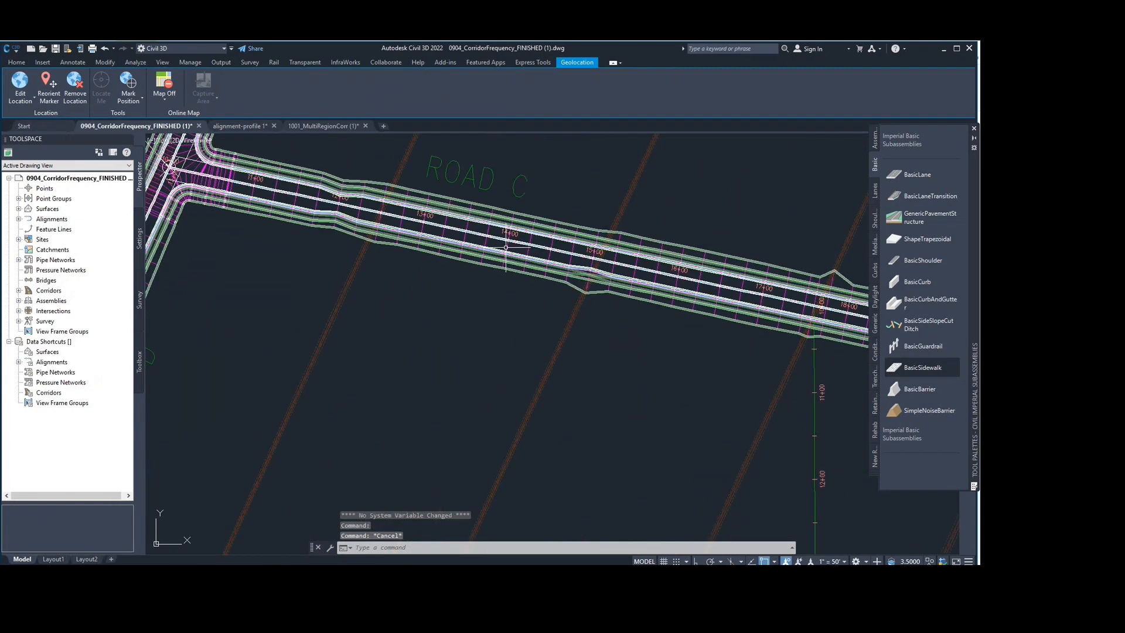
click(499, 240)
mouse_move(534, 256)
middle_down()
mouse_move(509, 273)
mouse_move(476, 261)
mouse_move(480, 270)
middle_up()
scroll(517, 201, down, 1)
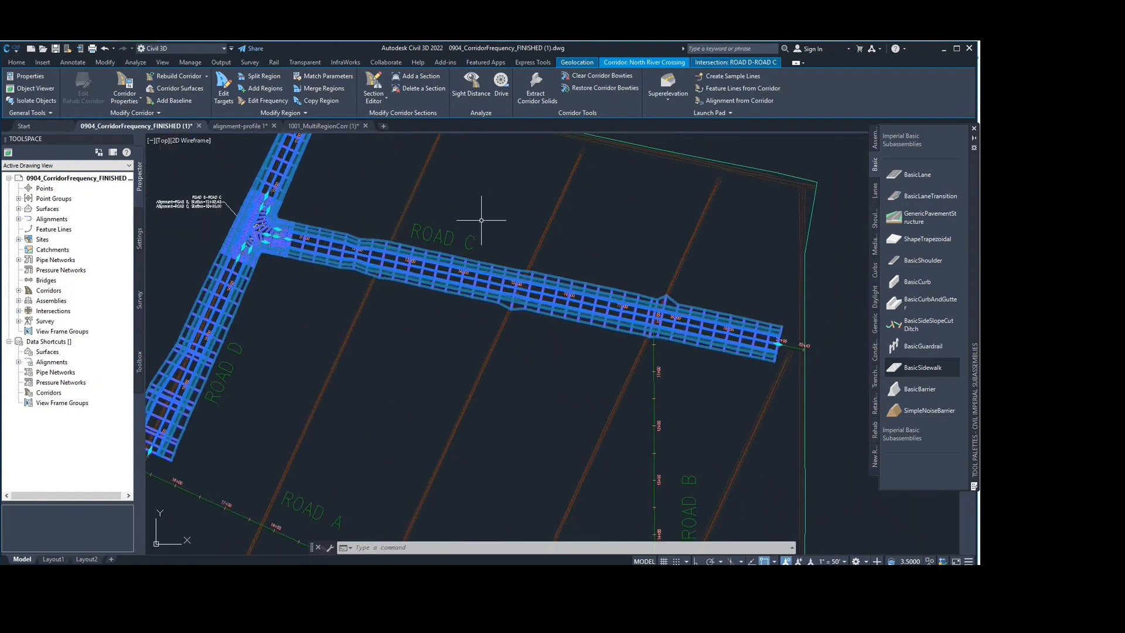
scroll(453, 321, up, 2)
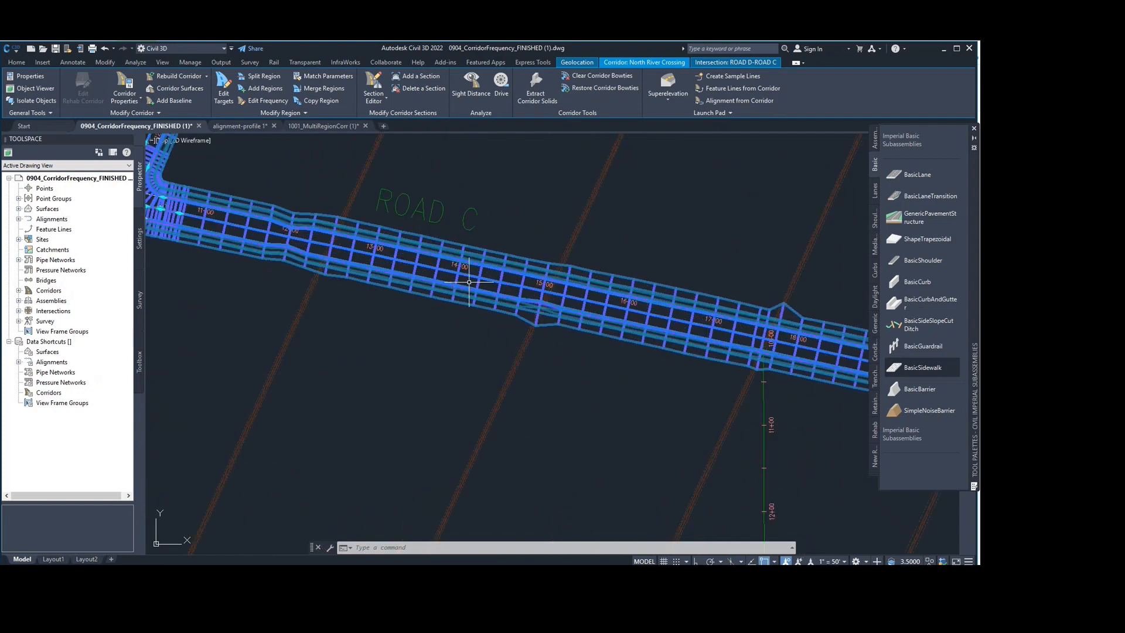
click(387, 102)
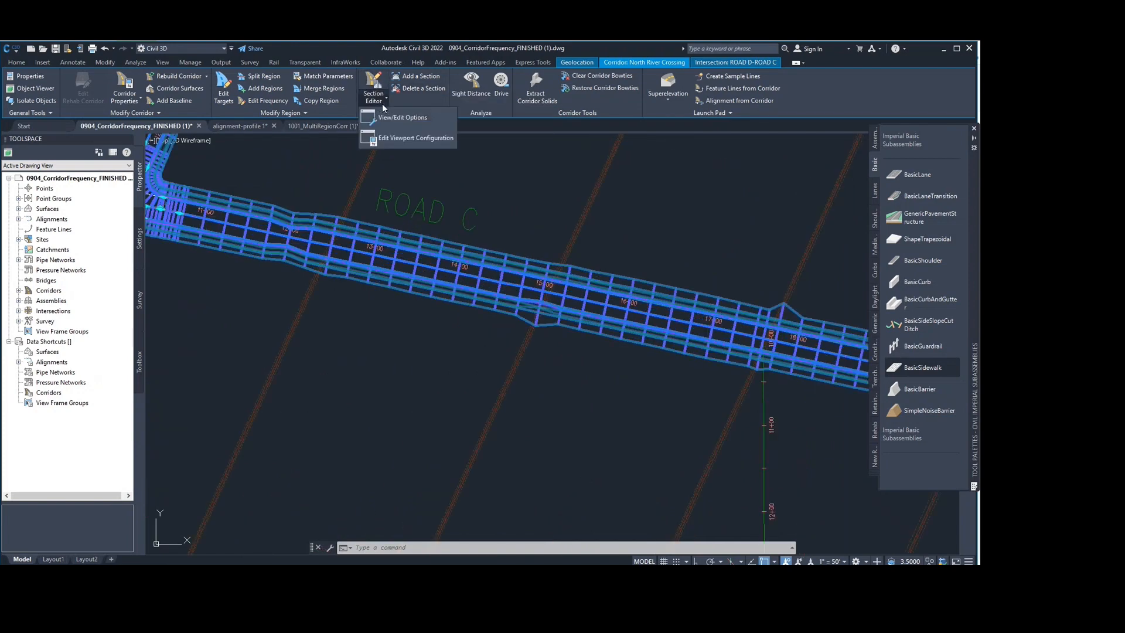
click(426, 141)
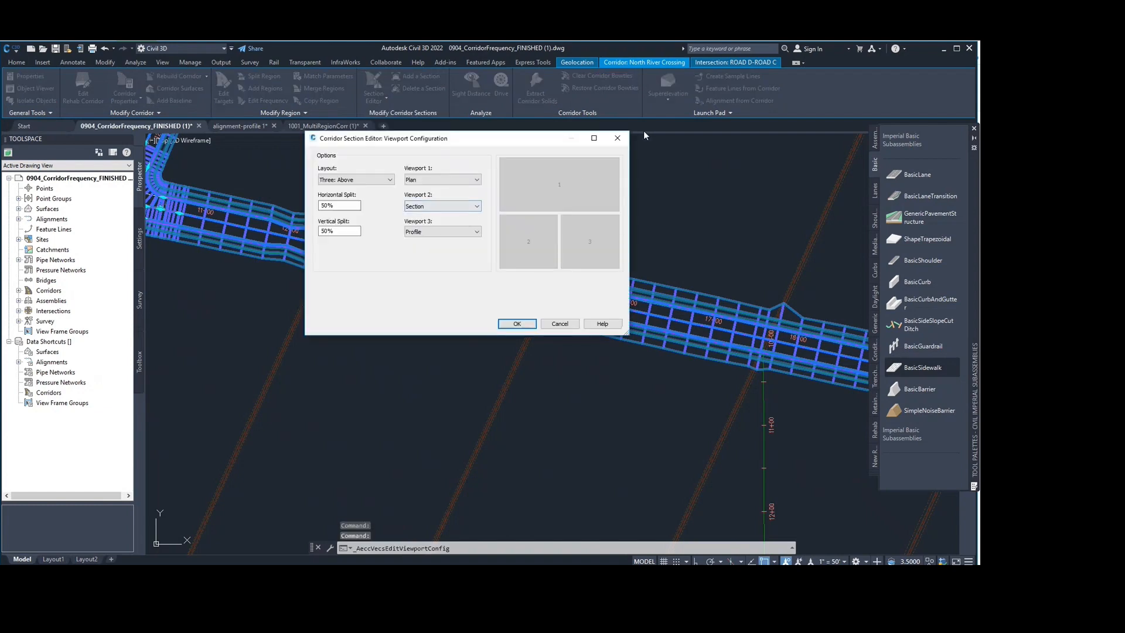
click(617, 138)
Return to the 1001_MultiRegionCorr drawing and close the Civil Imperial Subassemblies tool palettes.
click(344, 126)
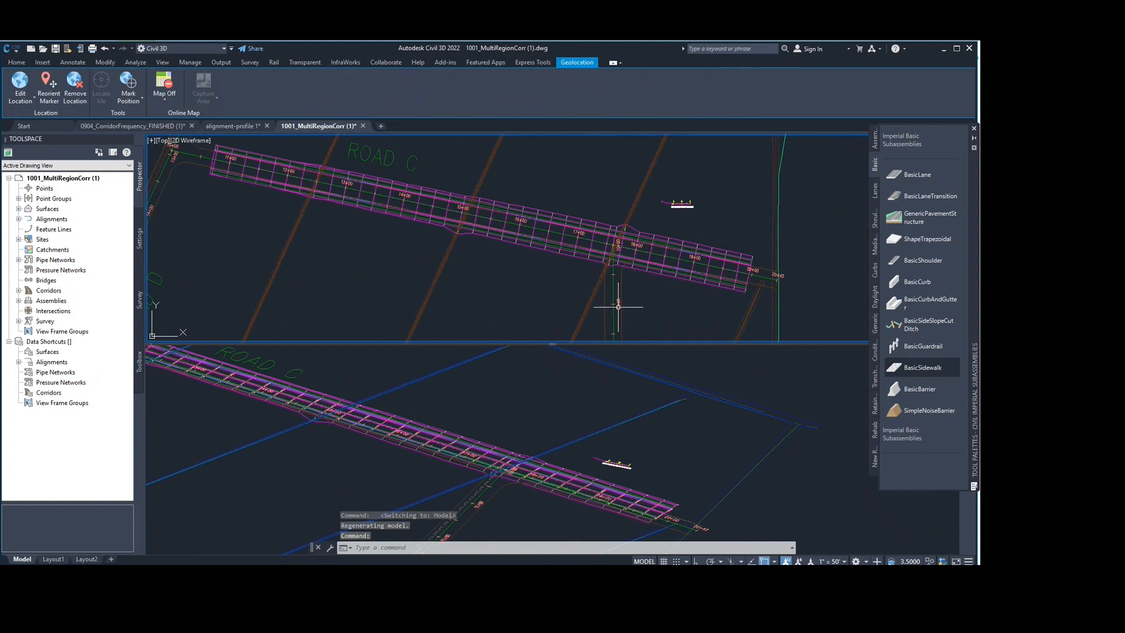
middle_drag(514, 283, 560, 243)
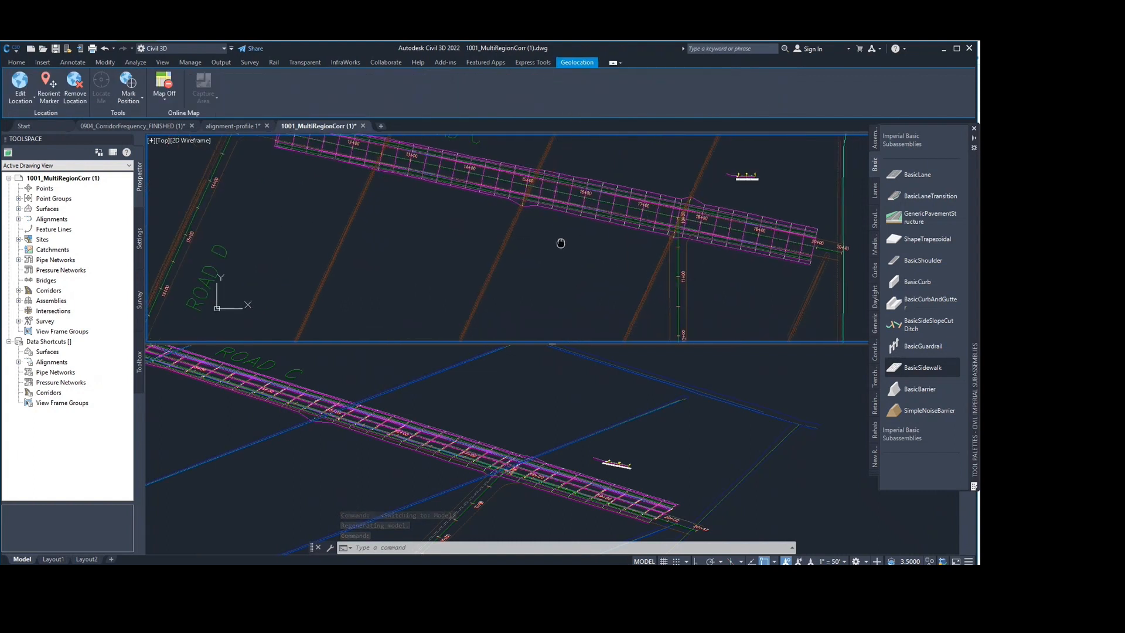
middle_drag(251, 227, 311, 241)
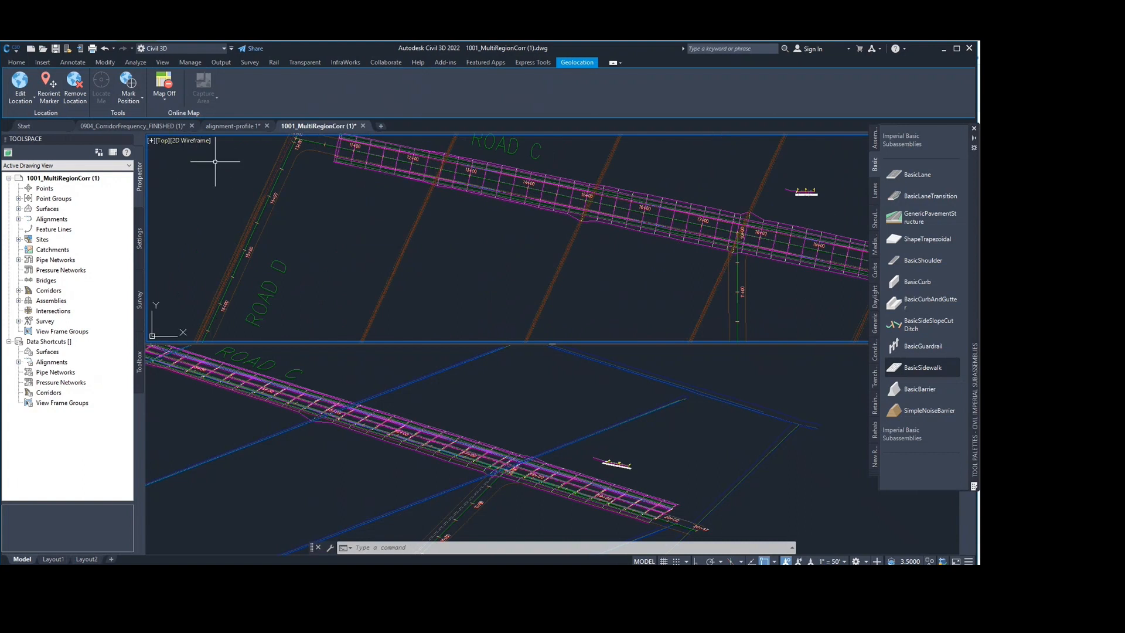
click(569, 406)
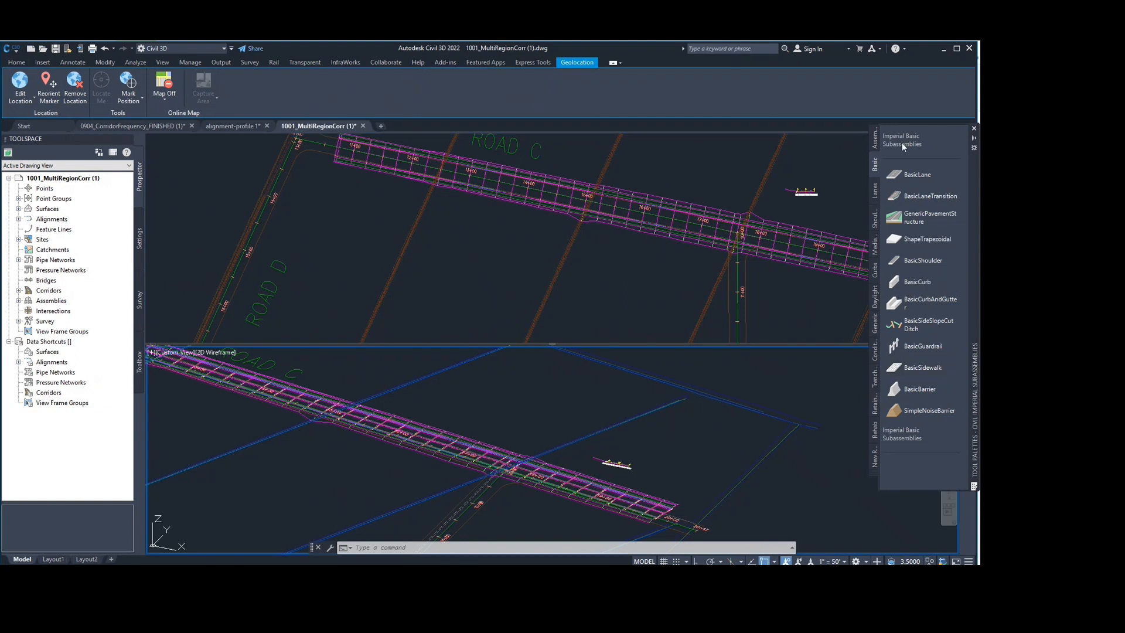
click(974, 129)
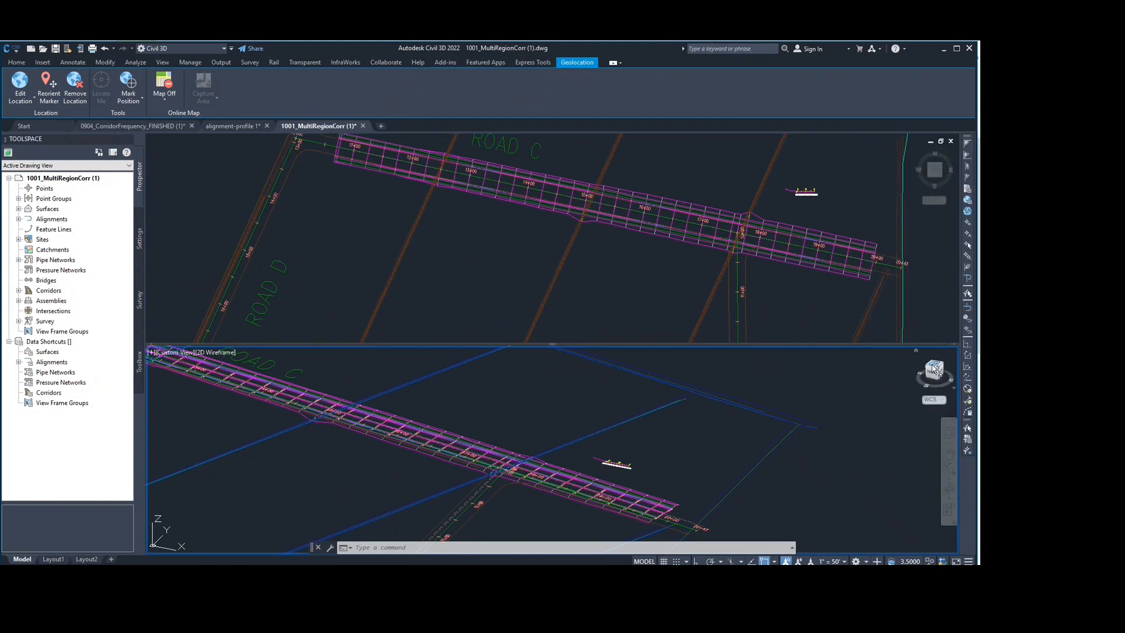
Make the plan viewport active and change the drawing area to the Single viewport configuration.
click(150, 149)
middle_drag(233, 206, 295, 217)
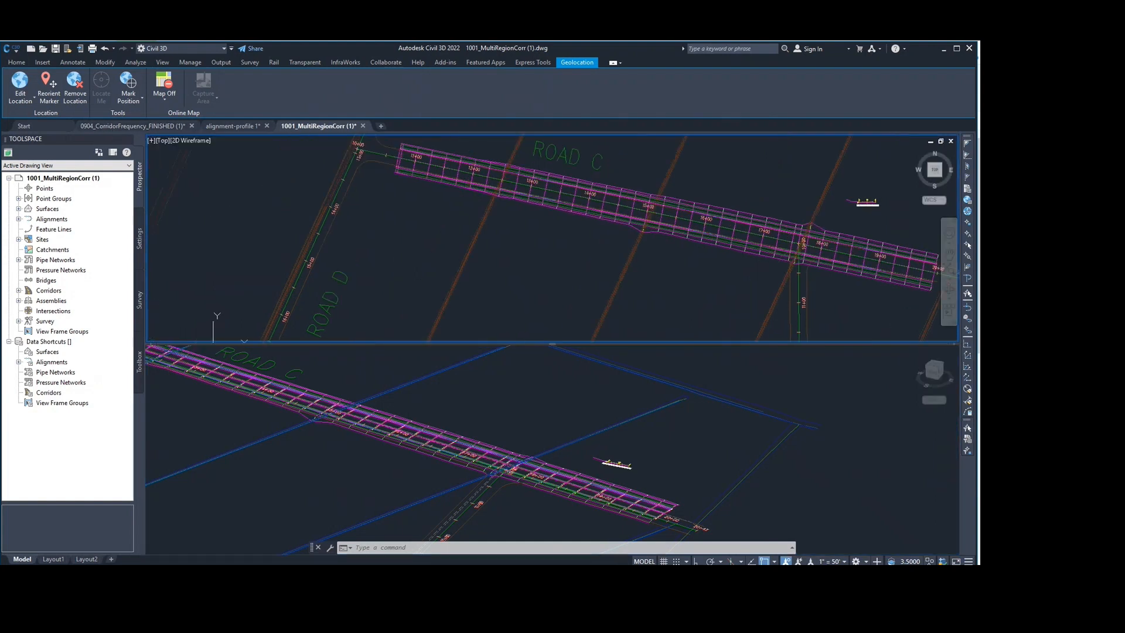
click(151, 141)
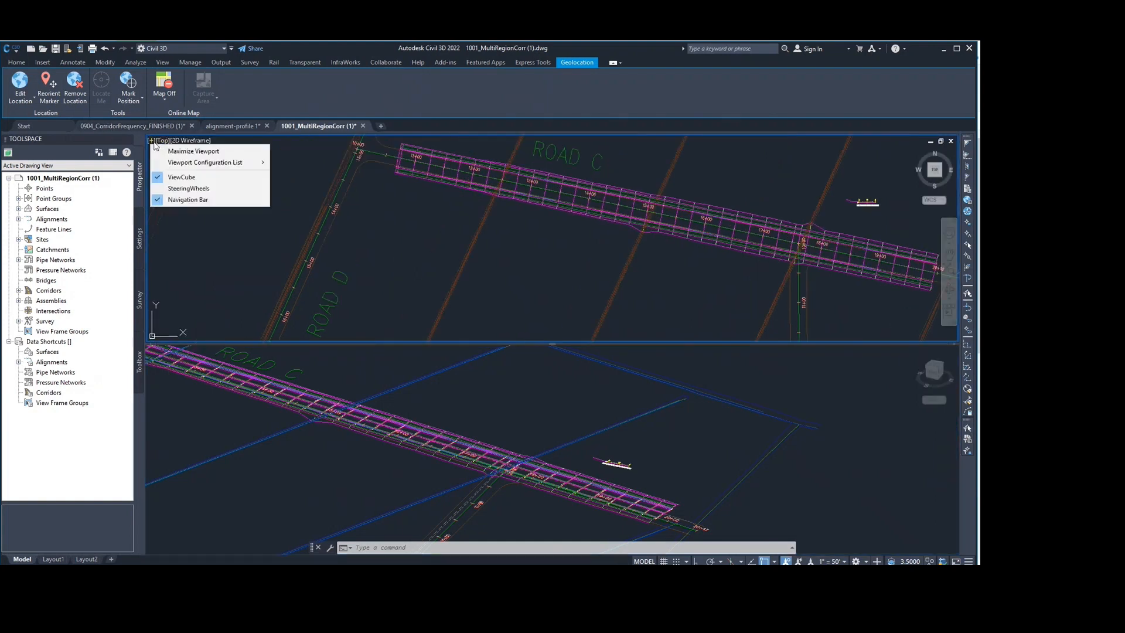
click(307, 150)
click(236, 177)
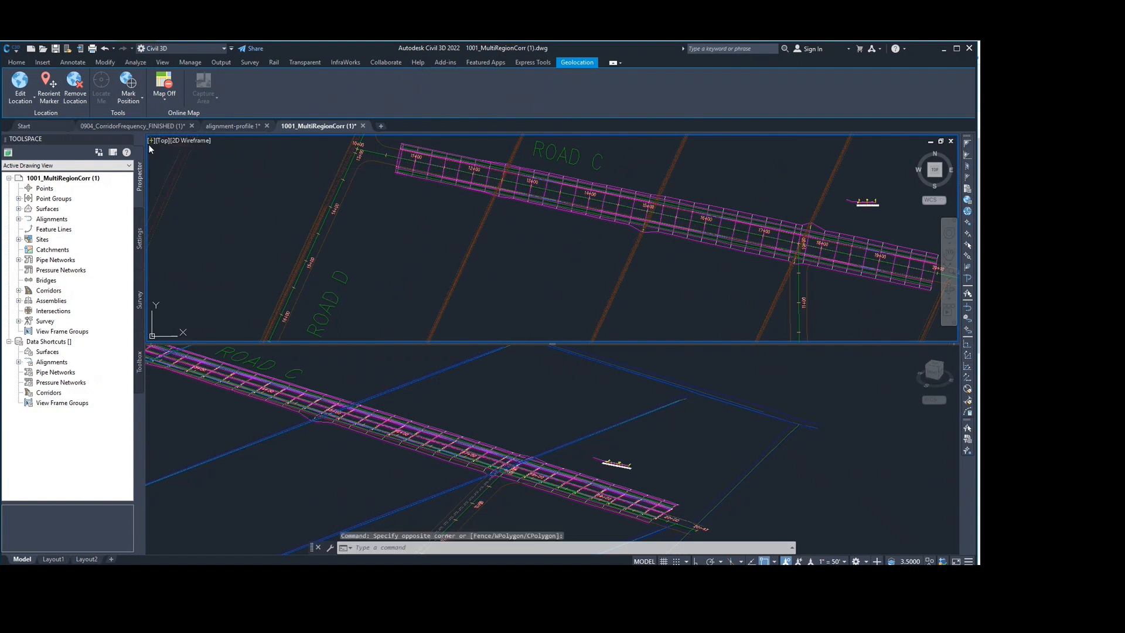
click(151, 141)
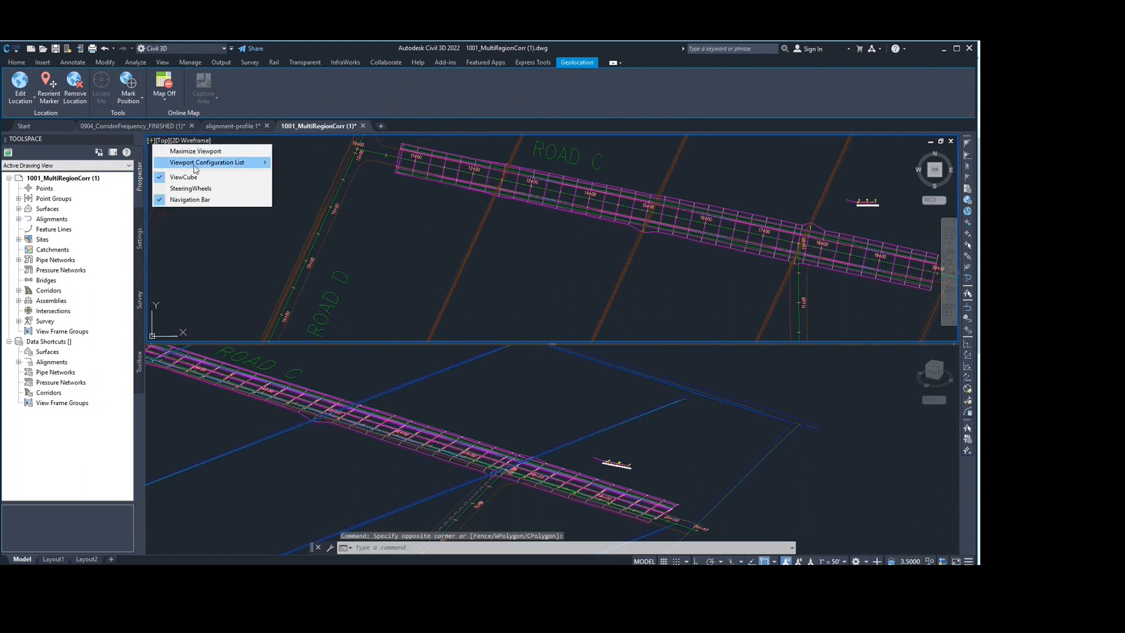
mouse_move(190, 167)
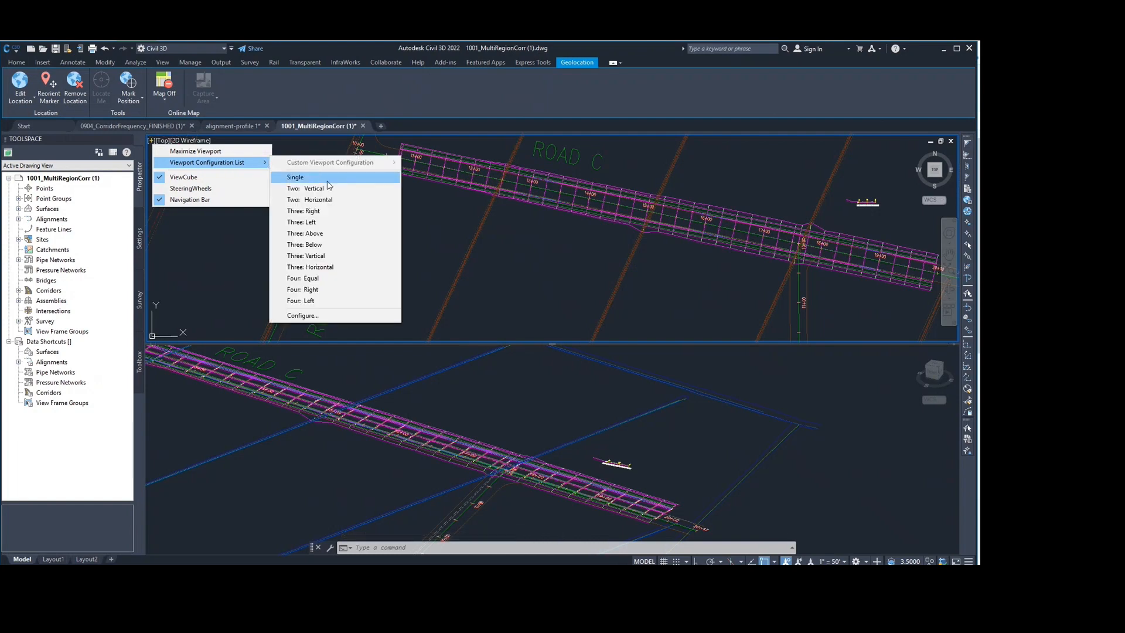
click(327, 182)
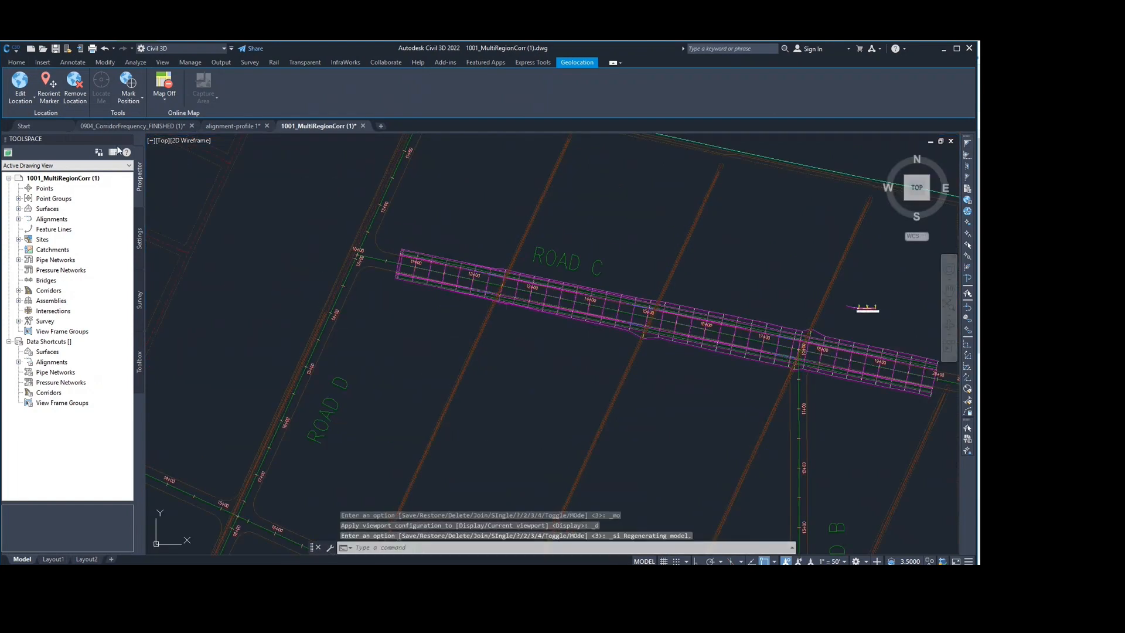
Split the drawing area using the Two: Vertical viewport configuration.
click(153, 141)
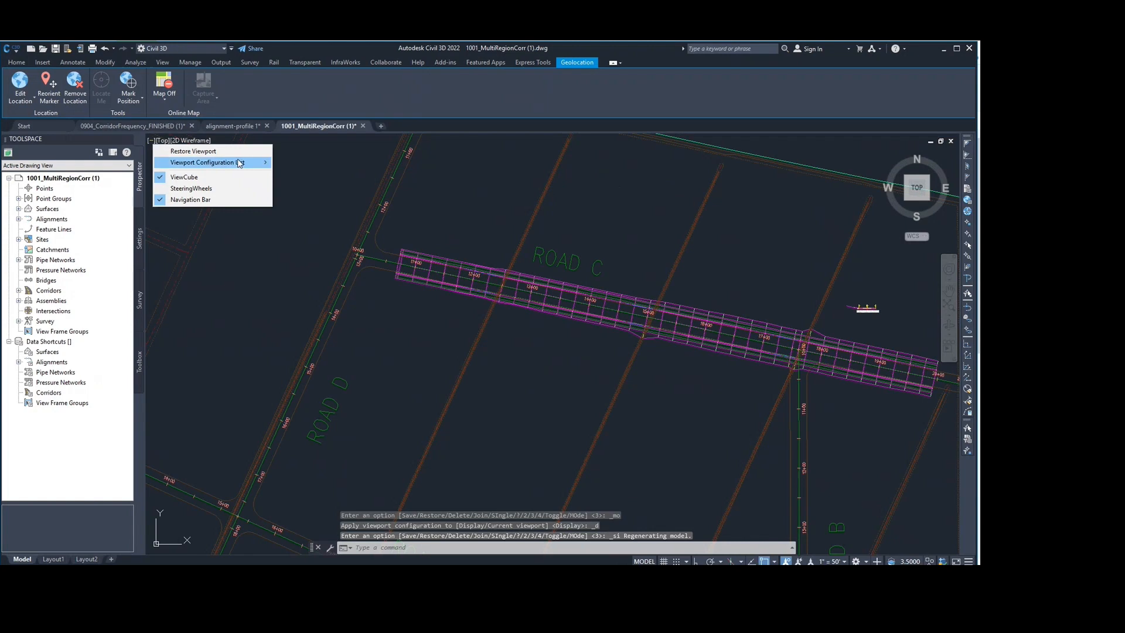
mouse_move(237, 163)
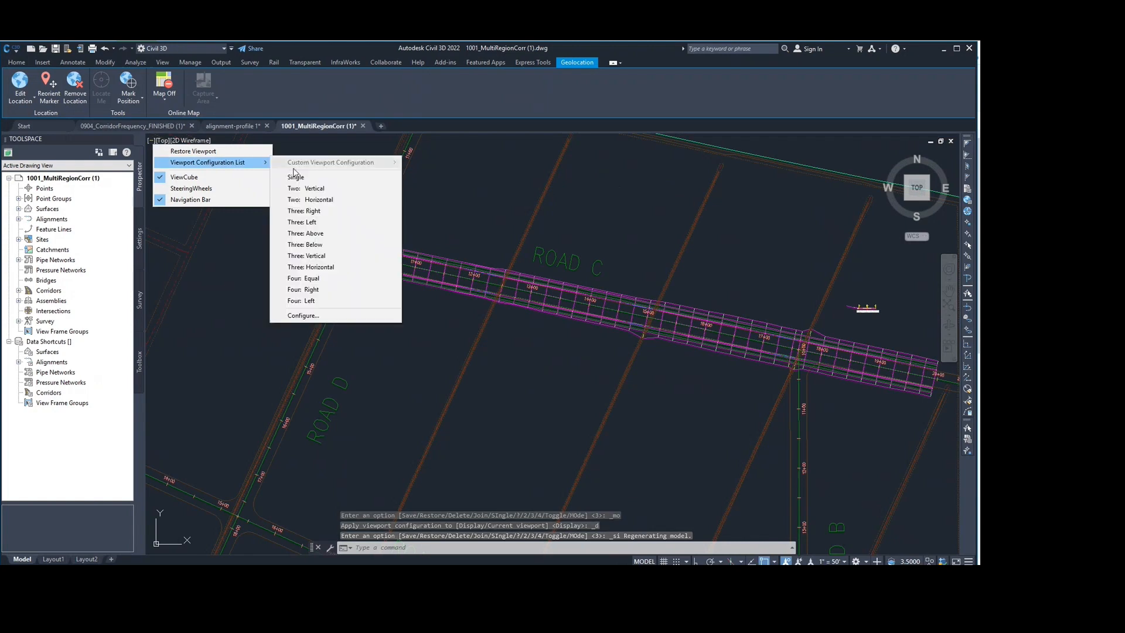
click(337, 189)
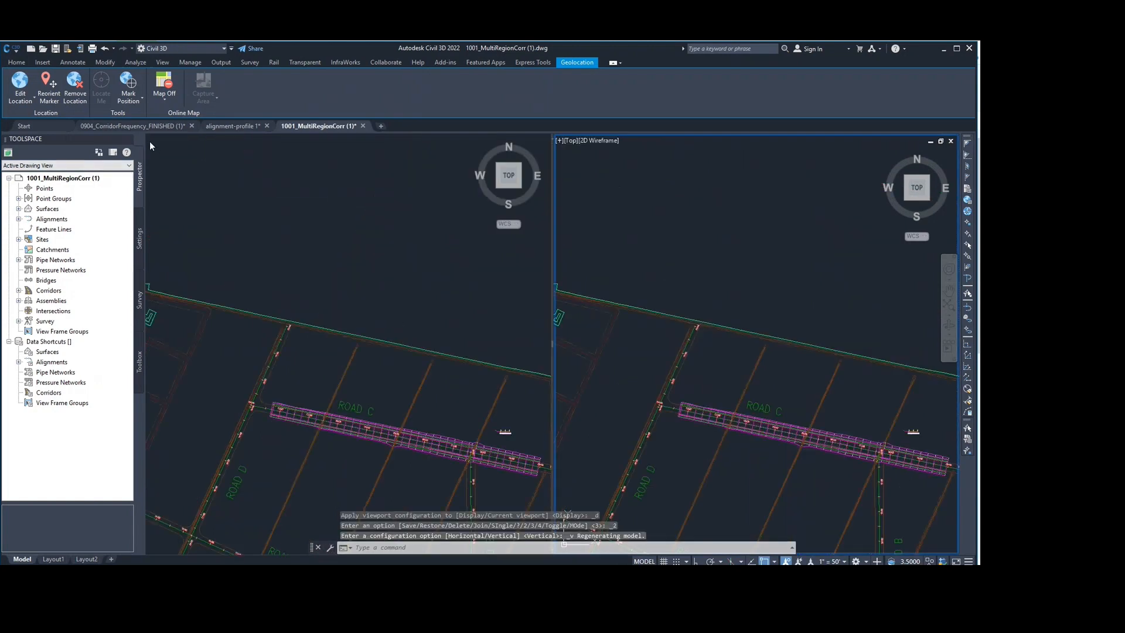
Change the drawing area to the Two: Horizontal viewport configuration and reposition the road network in the active plan view.
click(560, 142)
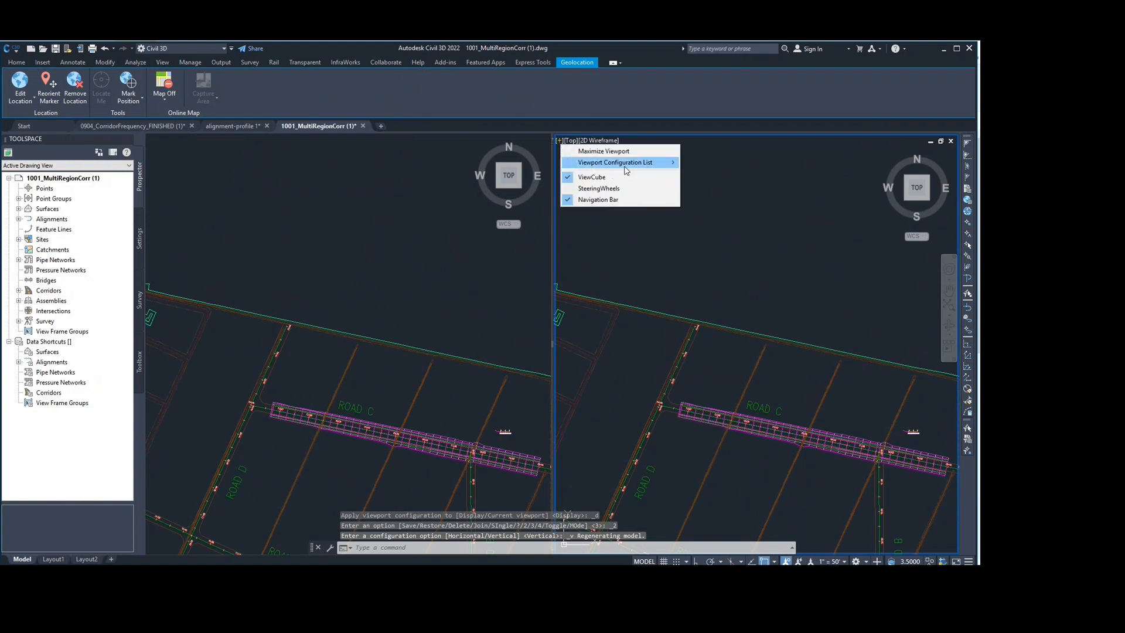
mouse_move(649, 167)
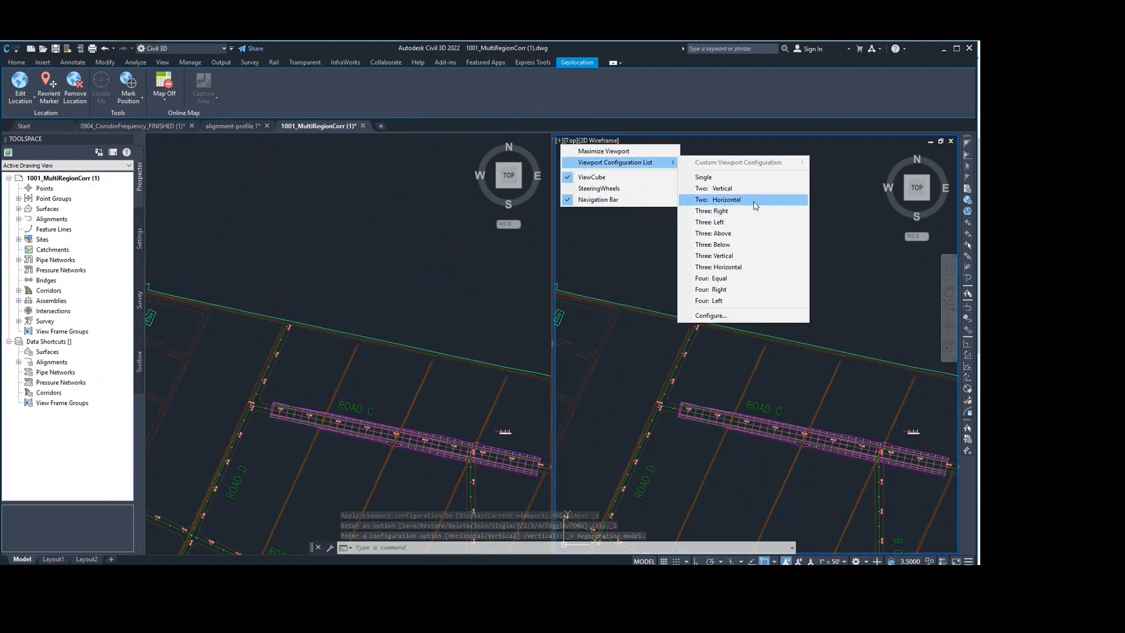
click(755, 200)
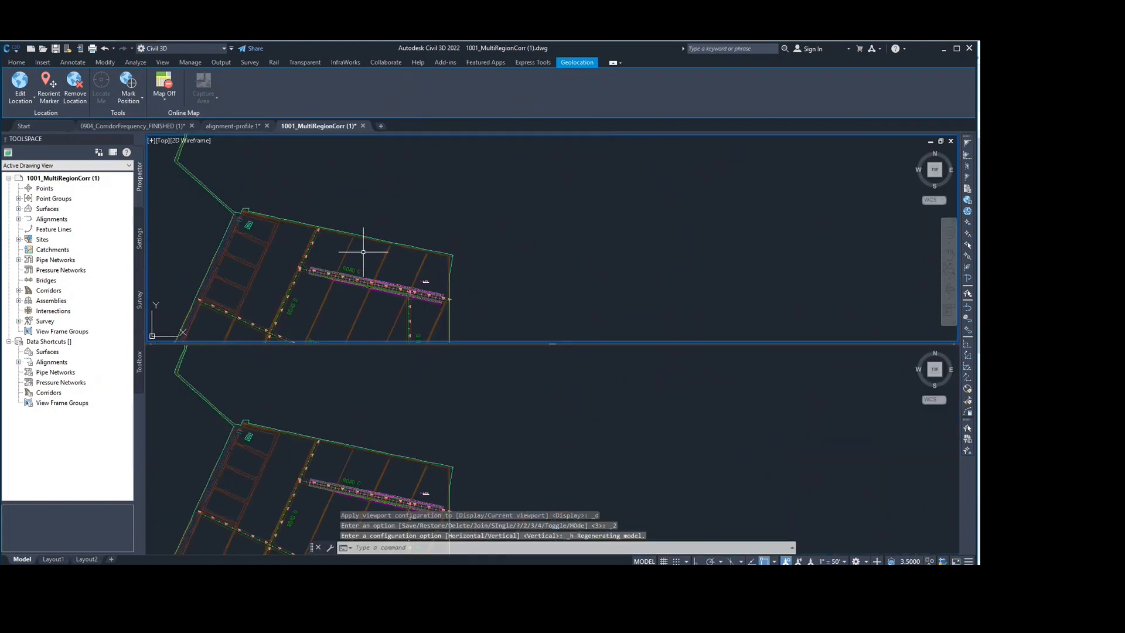
middle_drag(566, 227, 706, 169)
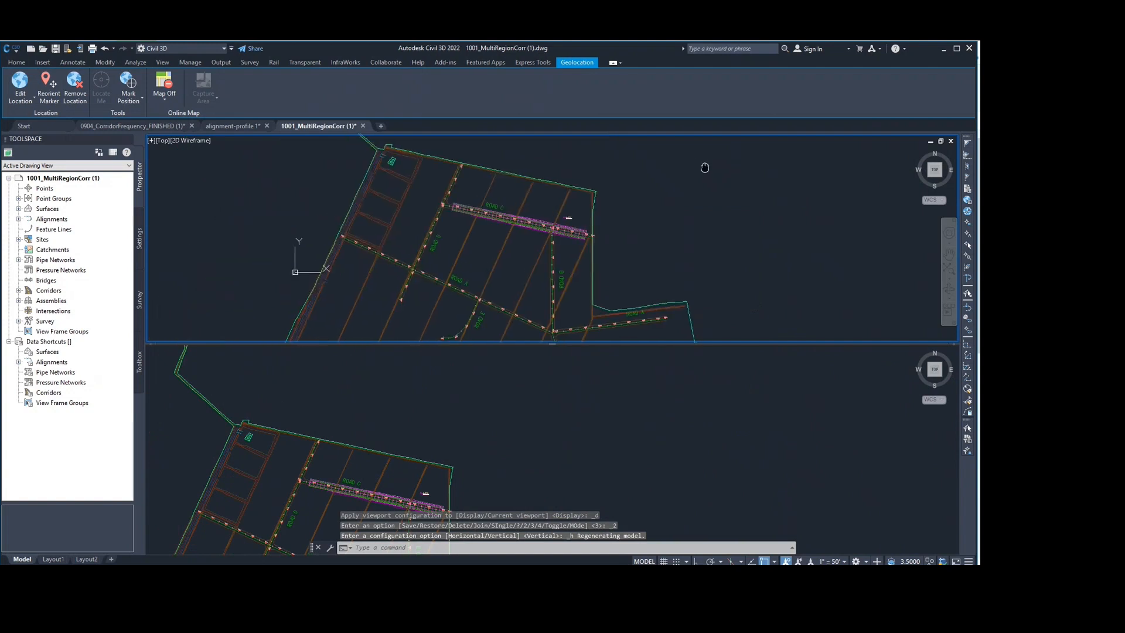
middle_drag(592, 240, 551, 206)
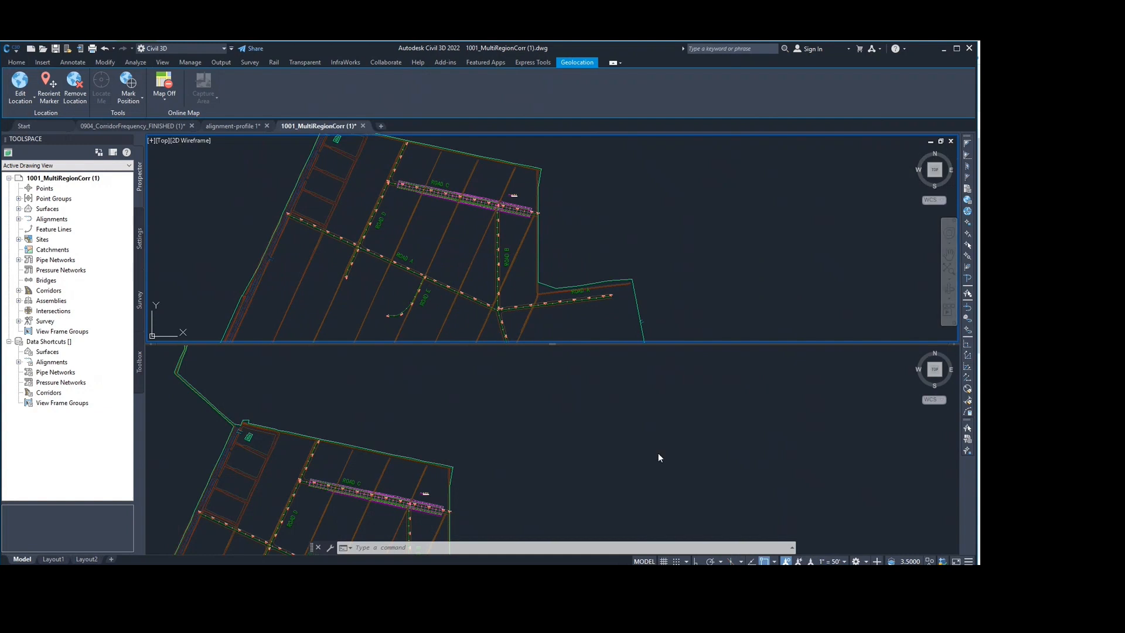
middle_drag(658, 456, 701, 399)
Set the second viewport to the SW Isometric view and frame the Road C corridor in it.
click(936, 378)
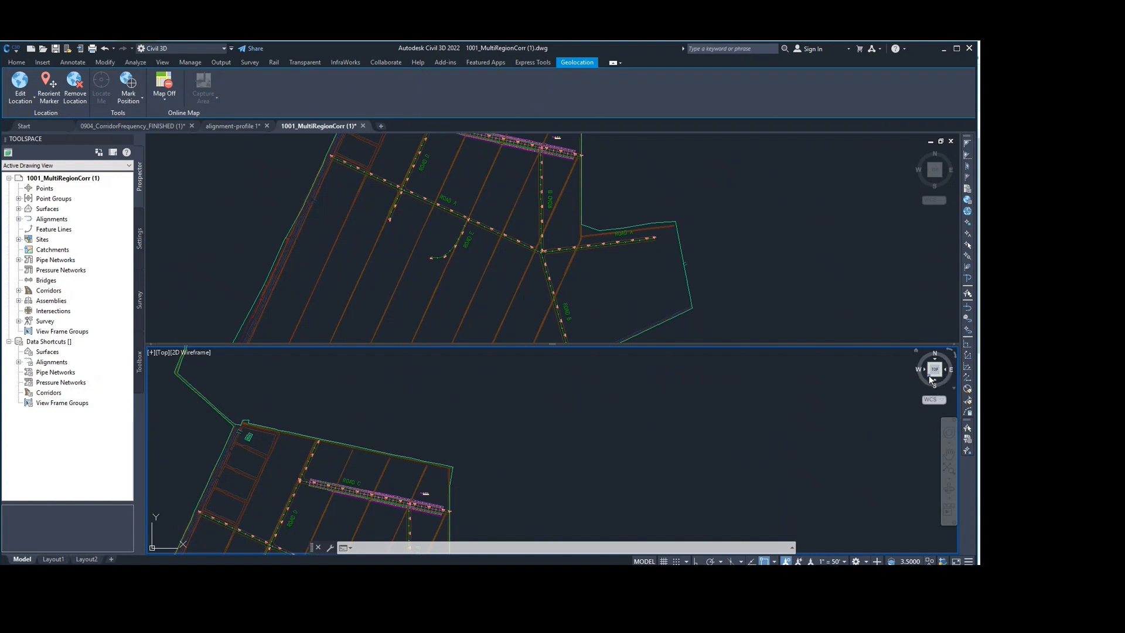
click(929, 375)
drag(926, 375, 929, 375)
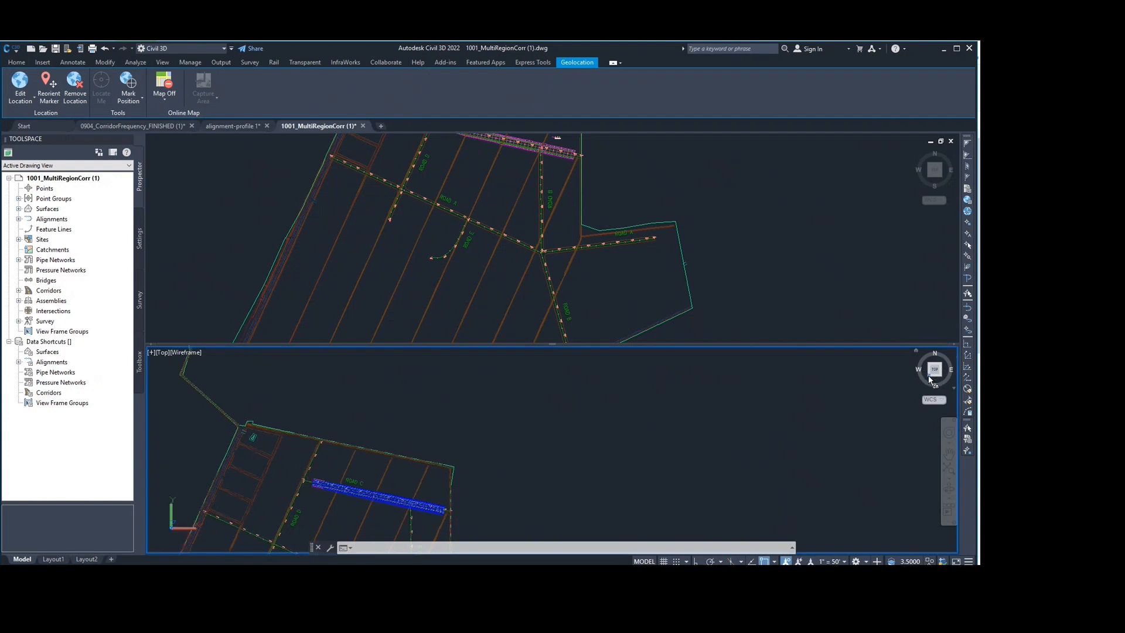
click(929, 376)
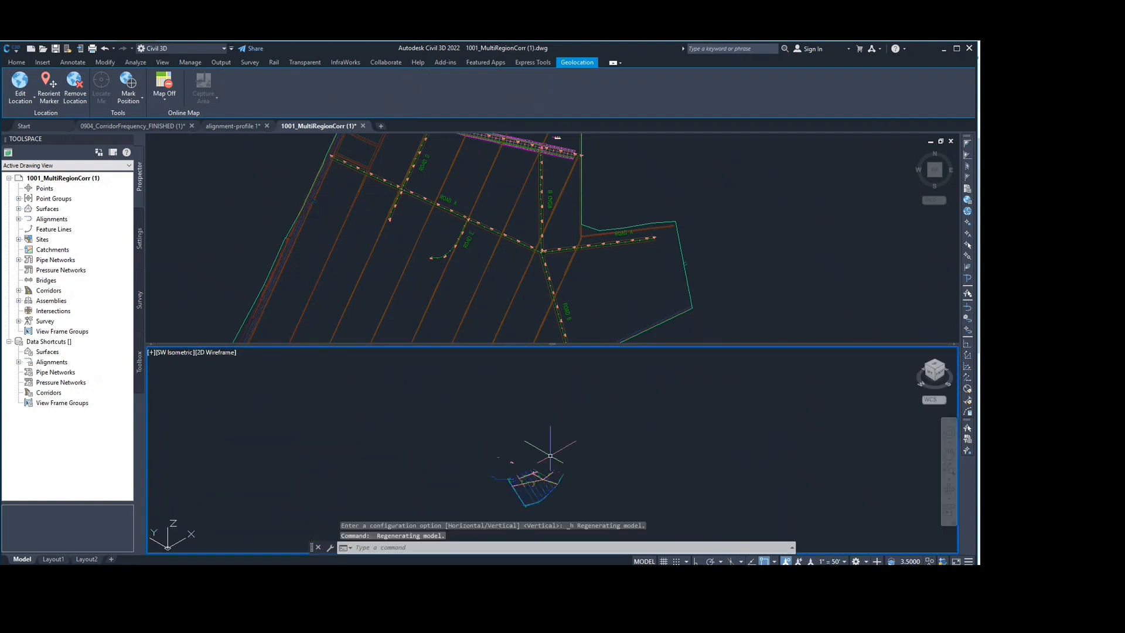
scroll(533, 489, up, 8)
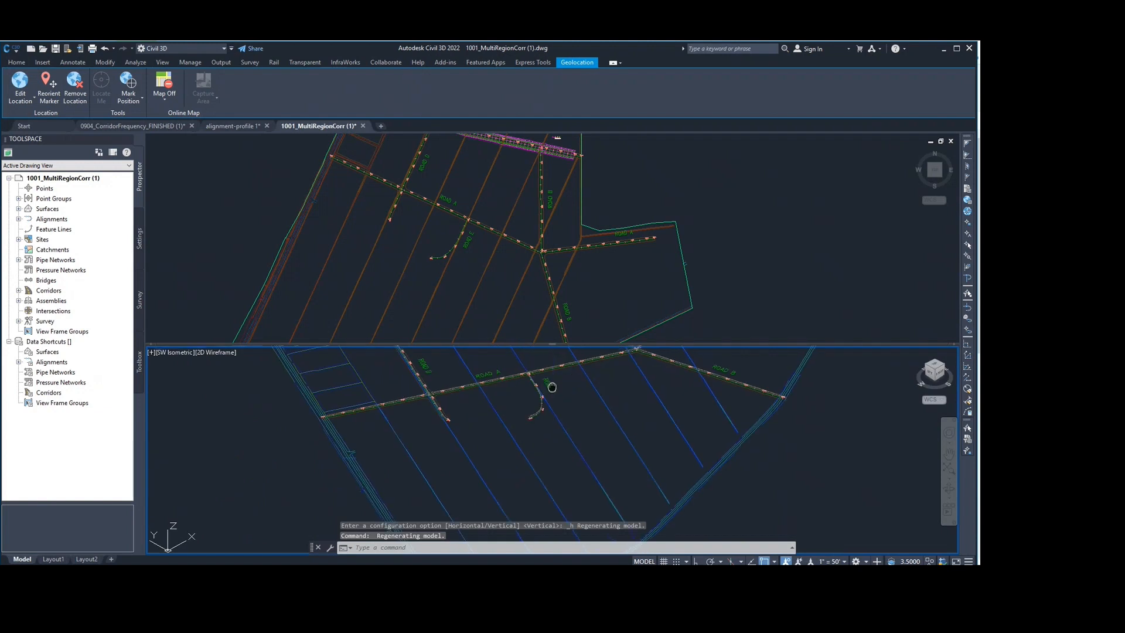
scroll(535, 410, up, 6)
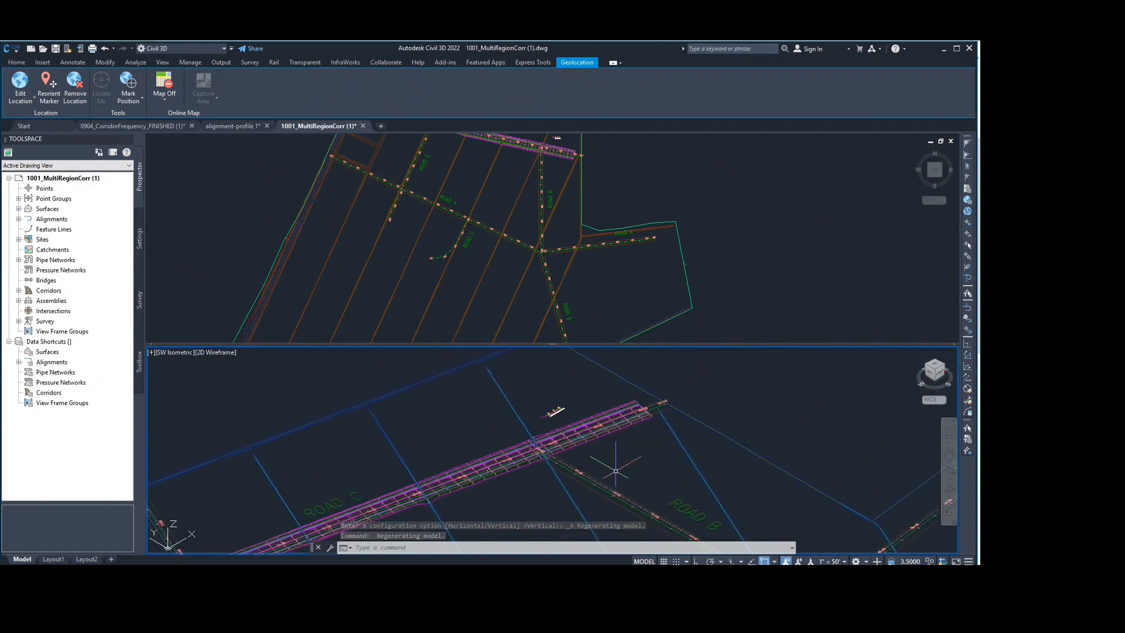
middle_drag(619, 459, 684, 439)
middle_drag(678, 398, 669, 374)
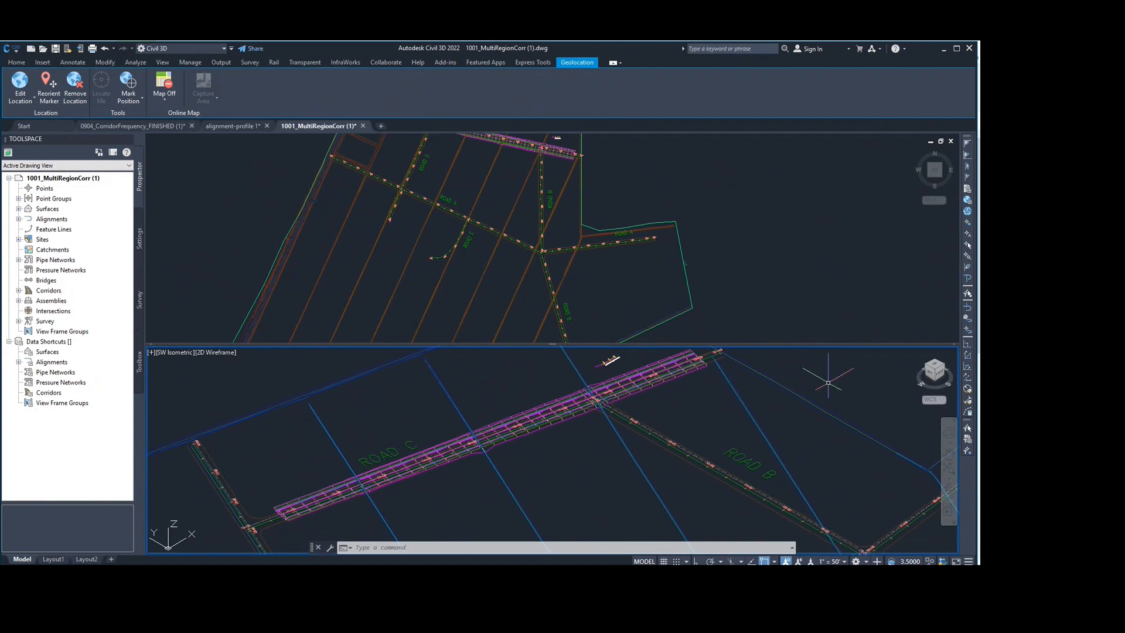
Orbit the isometric viewport to a custom 3D view of the Road C corridor and frame its junction with Road B.
click(597, 389)
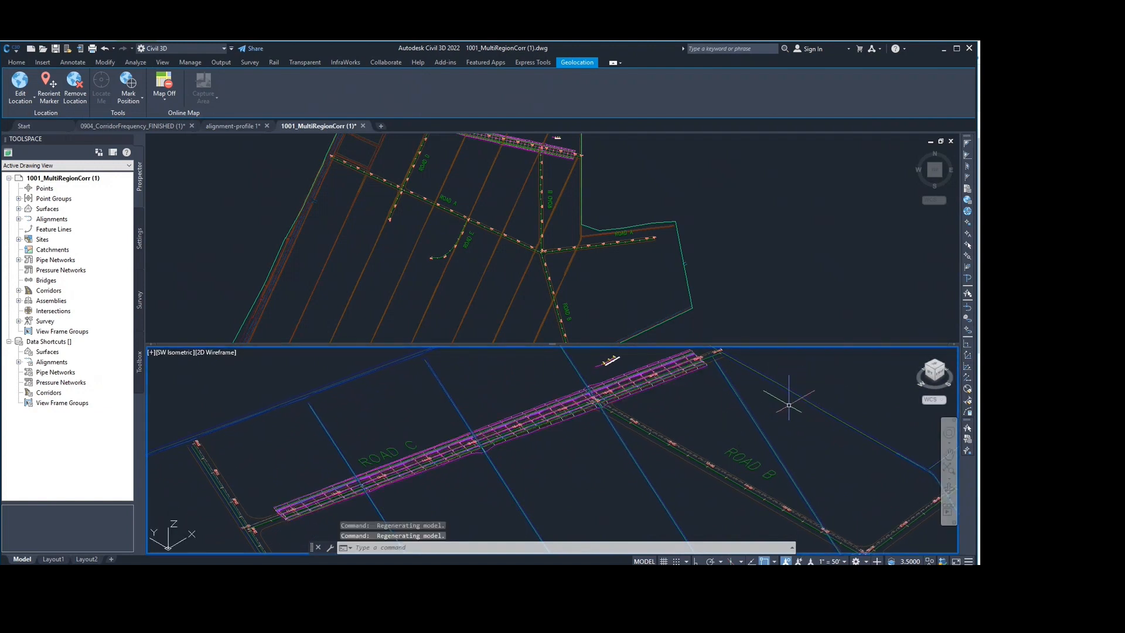
middle_drag(791, 416, 673, 424)
mouse_move(762, 402)
middle_down()
mouse_move(758, 412)
mouse_move(697, 410)
mouse_move(534, 439)
mouse_move(486, 432)
mouse_move(547, 429)
mouse_move(515, 403)
mouse_move(729, 452)
mouse_move(662, 445)
mouse_move(621, 497)
mouse_move(602, 496)
middle_up()
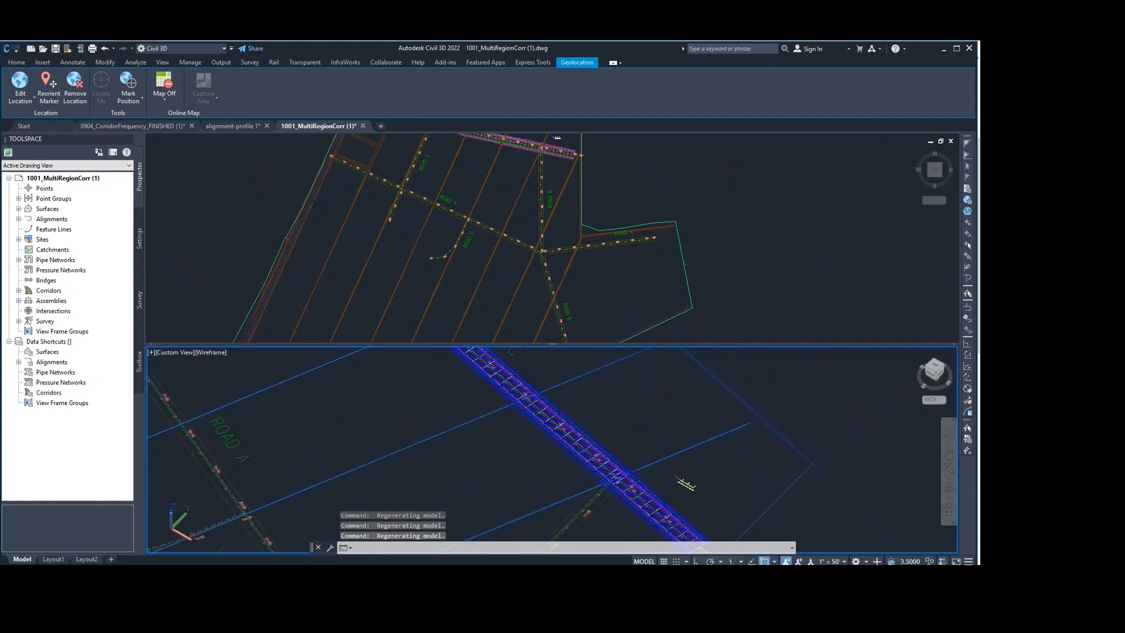
middle_drag(564, 426, 660, 434)
middle_drag(599, 409, 533, 454)
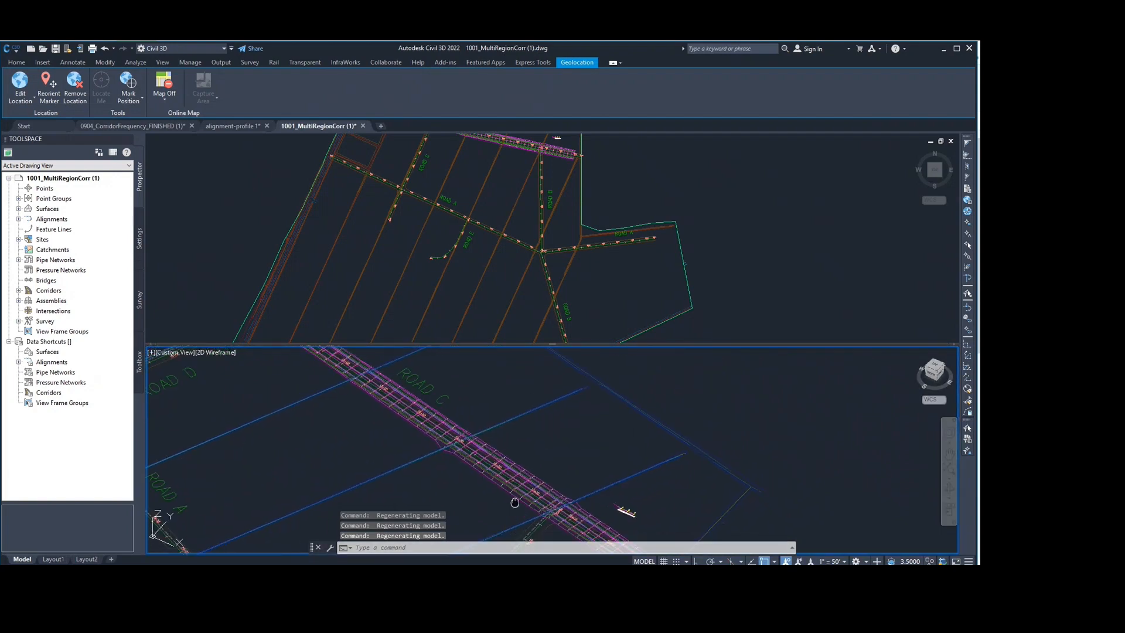
middle_drag(515, 502, 473, 423)
Make the plan viewport active and frame the Road C corridor closely around its junction with Road B.
click(703, 185)
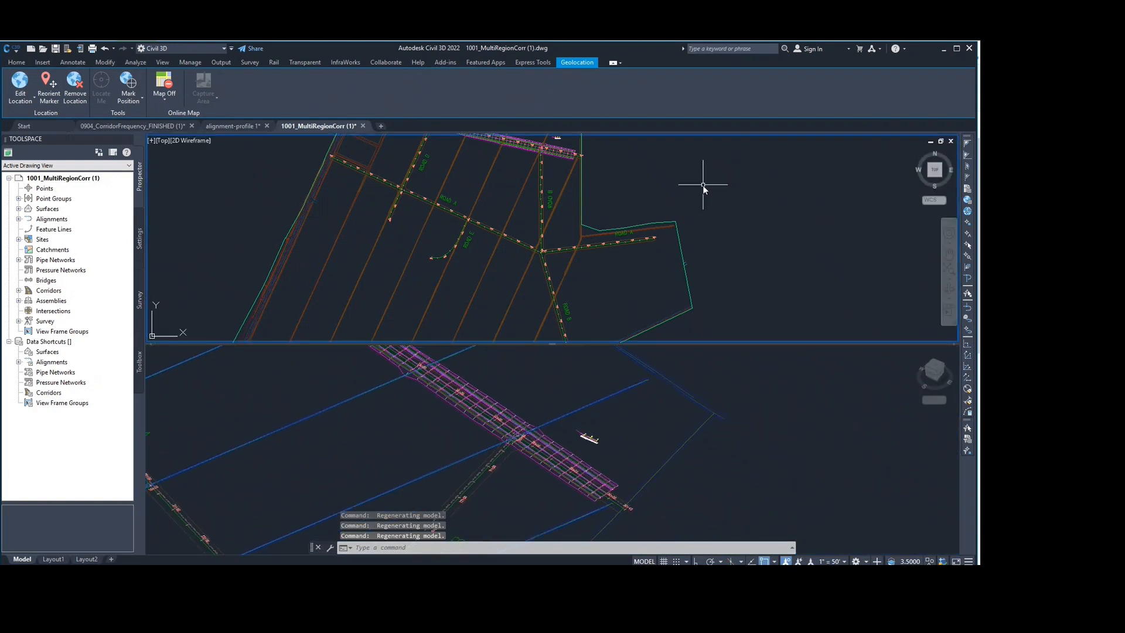
middle_drag(618, 187, 598, 287)
scroll(509, 245, up, 4)
scroll(509, 244, up, 4)
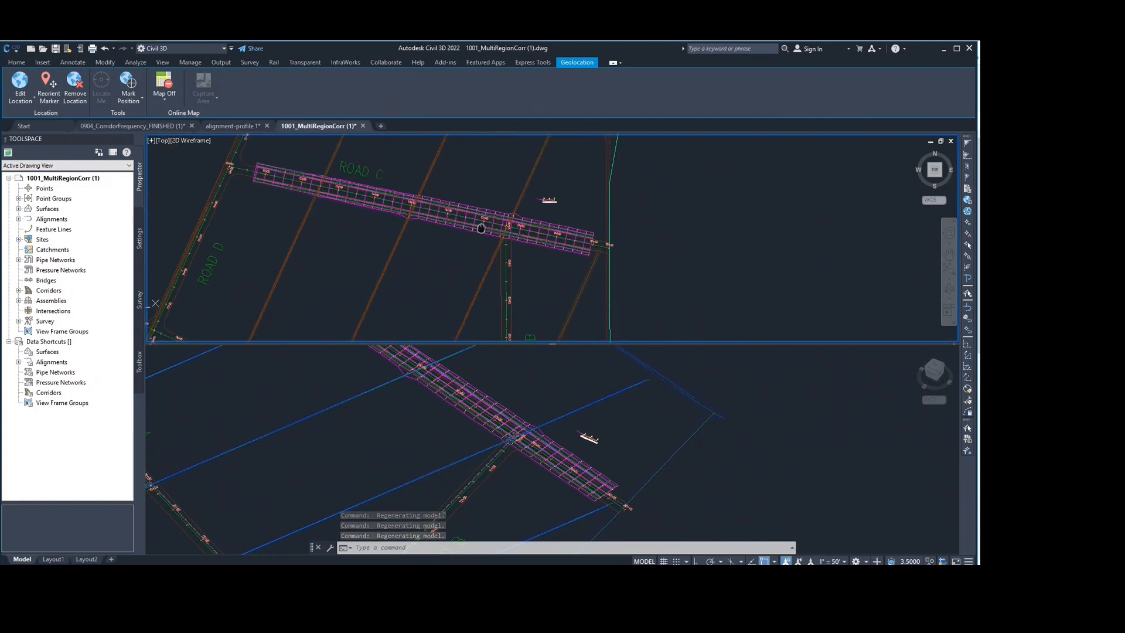
middle_drag(477, 240, 445, 255)
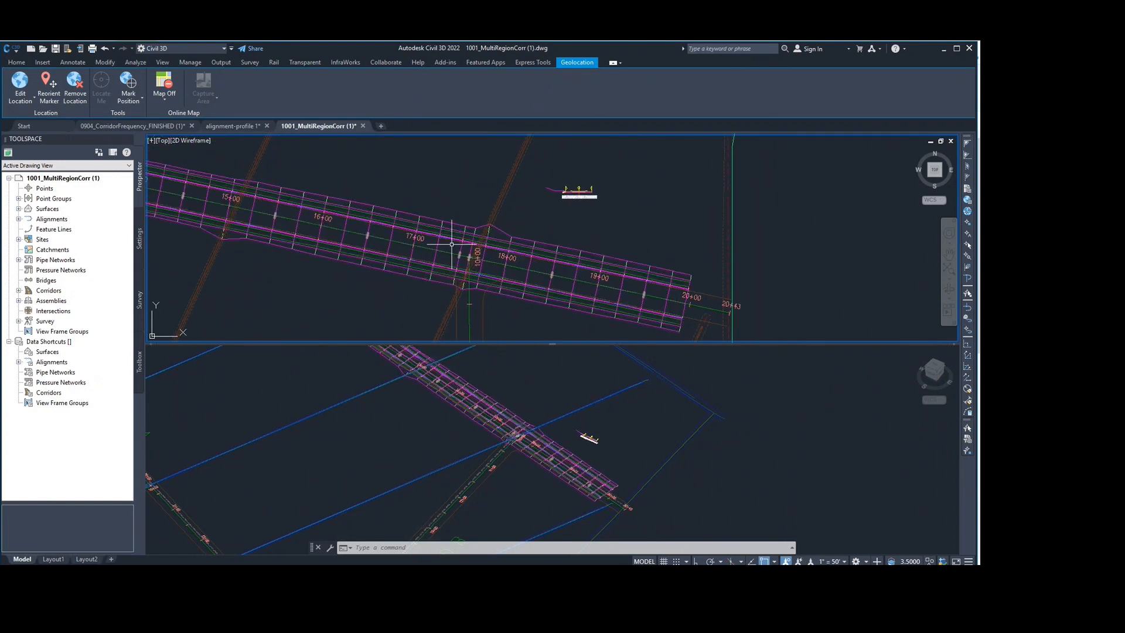
Select the Road C corridor in plan, examine its extent on both sides of the Road B junction, and clear the selection.
click(438, 244)
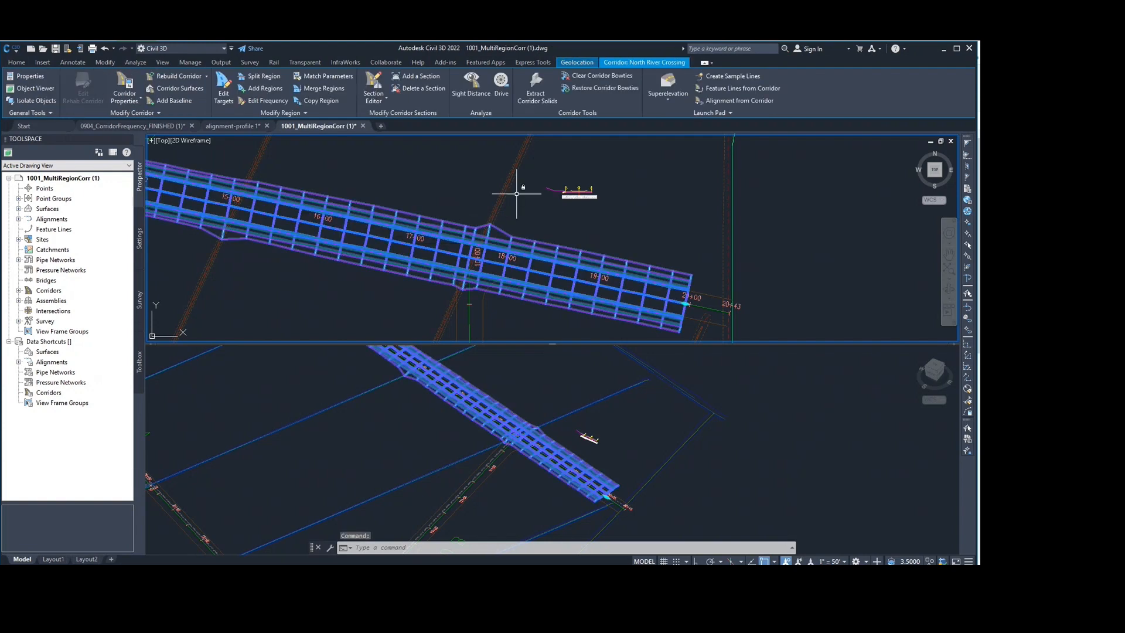
scroll(522, 183, down, 2)
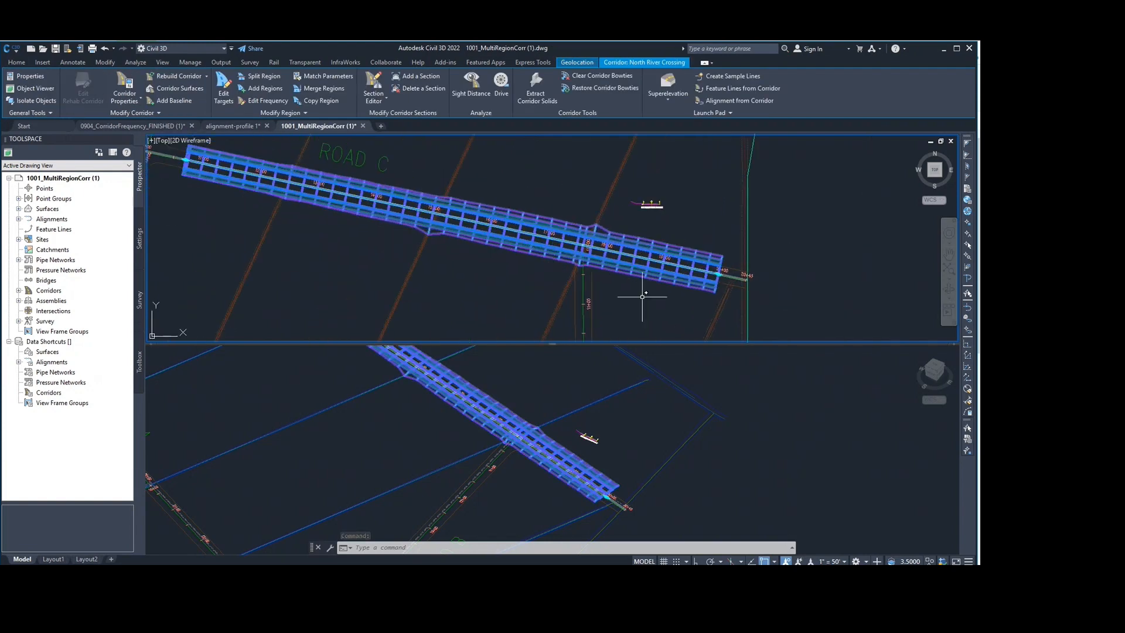
scroll(615, 251, up, 2)
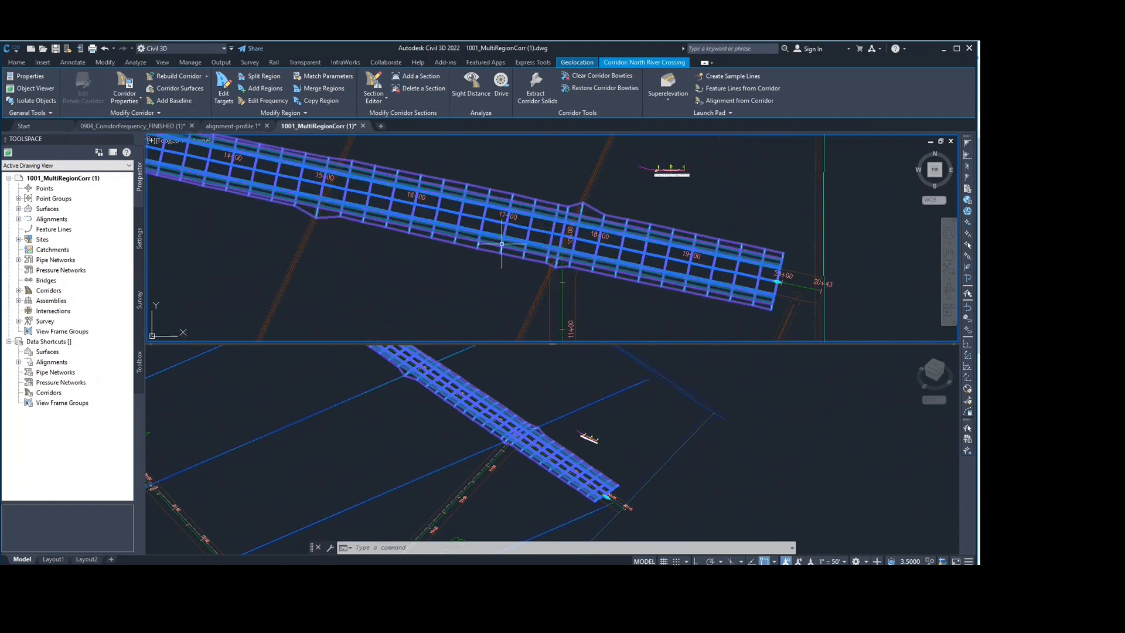
middle_drag(776, 263, 742, 263)
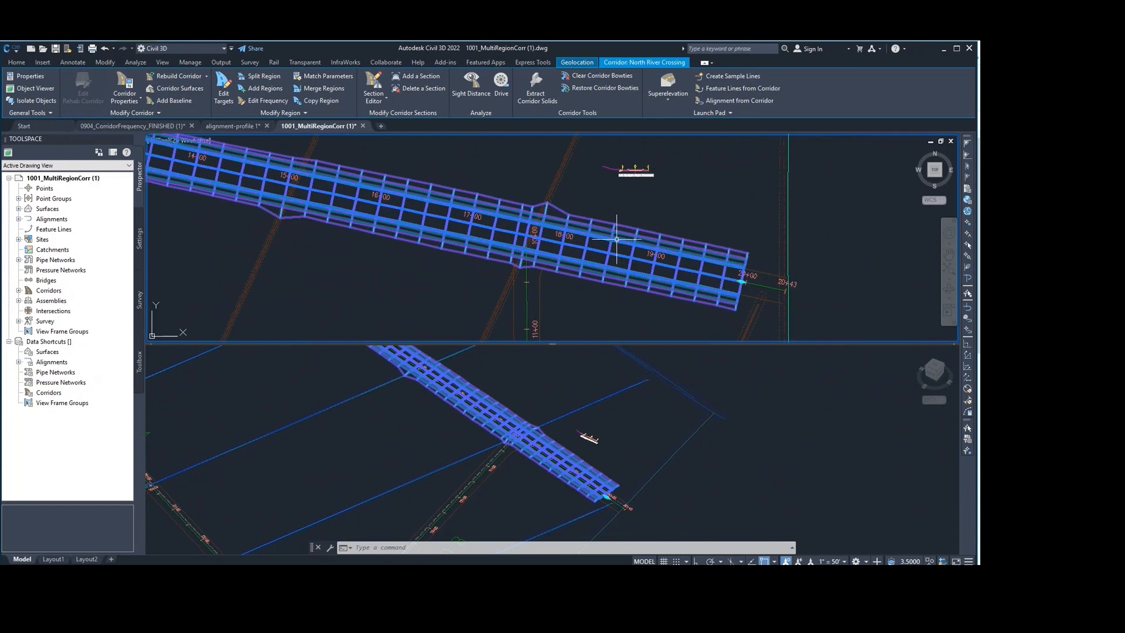
mouse_move(492, 203)
middle_down()
mouse_move(524, 244)
mouse_move(524, 191)
mouse_move(490, 216)
middle_up()
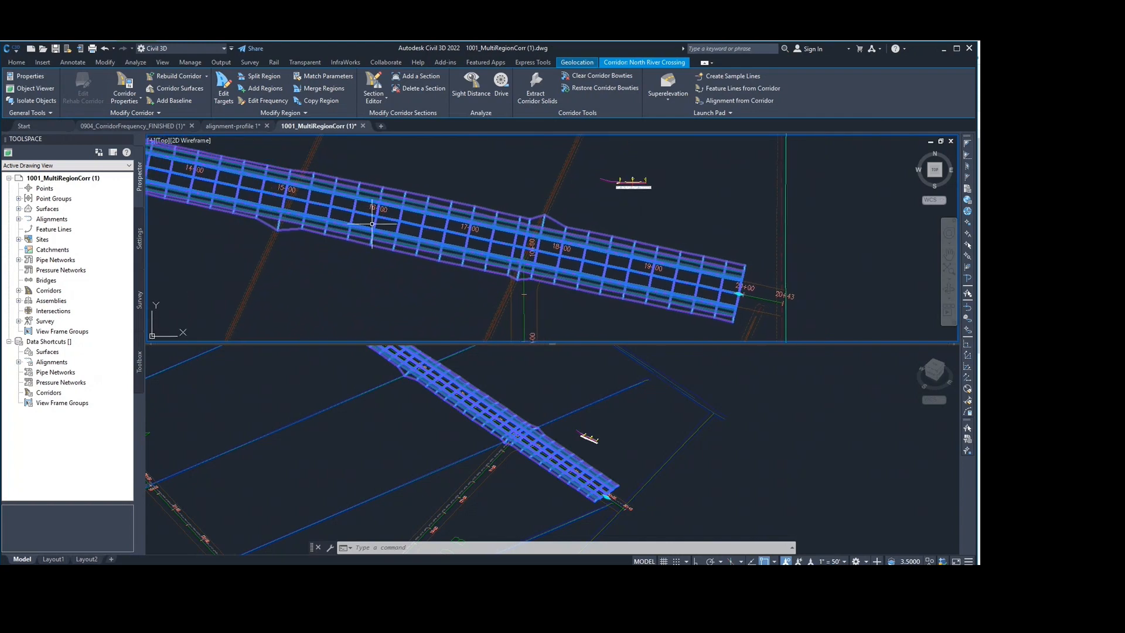
key(Escape)
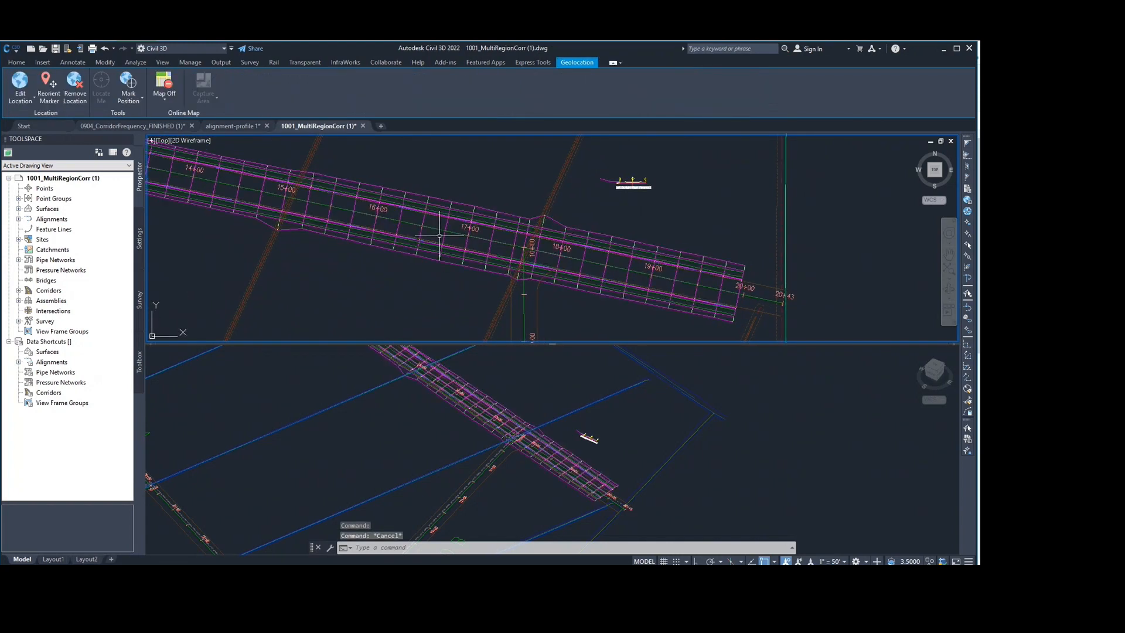
Open the Road C corridor's properties at its baseline and region parameters and widen the dialog so the columns are readable.
click(440, 235)
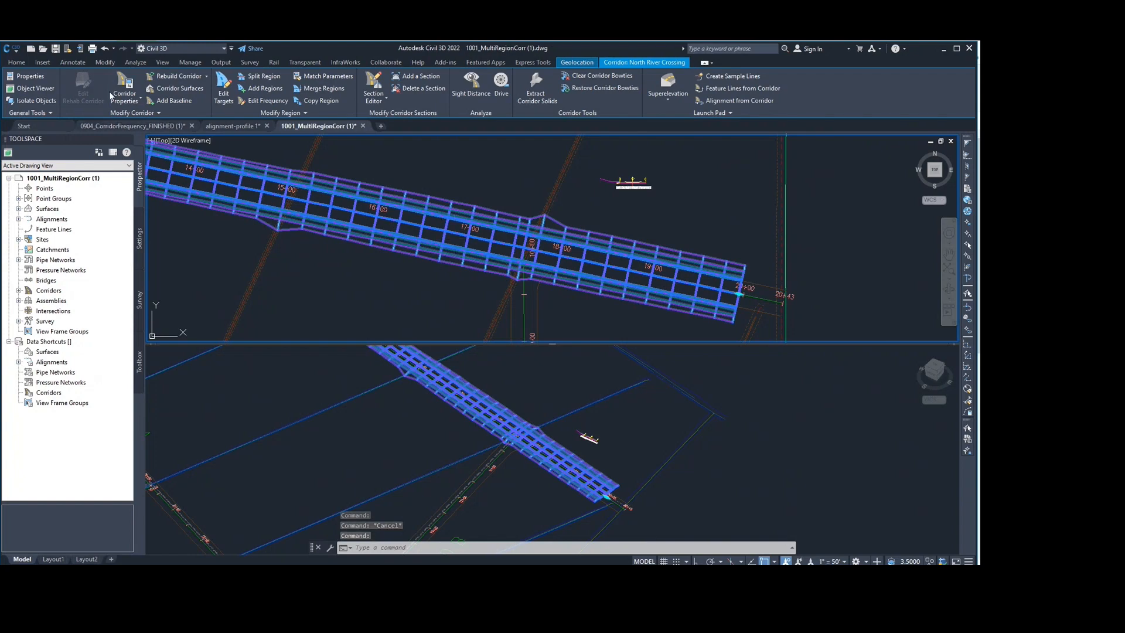
click(137, 98)
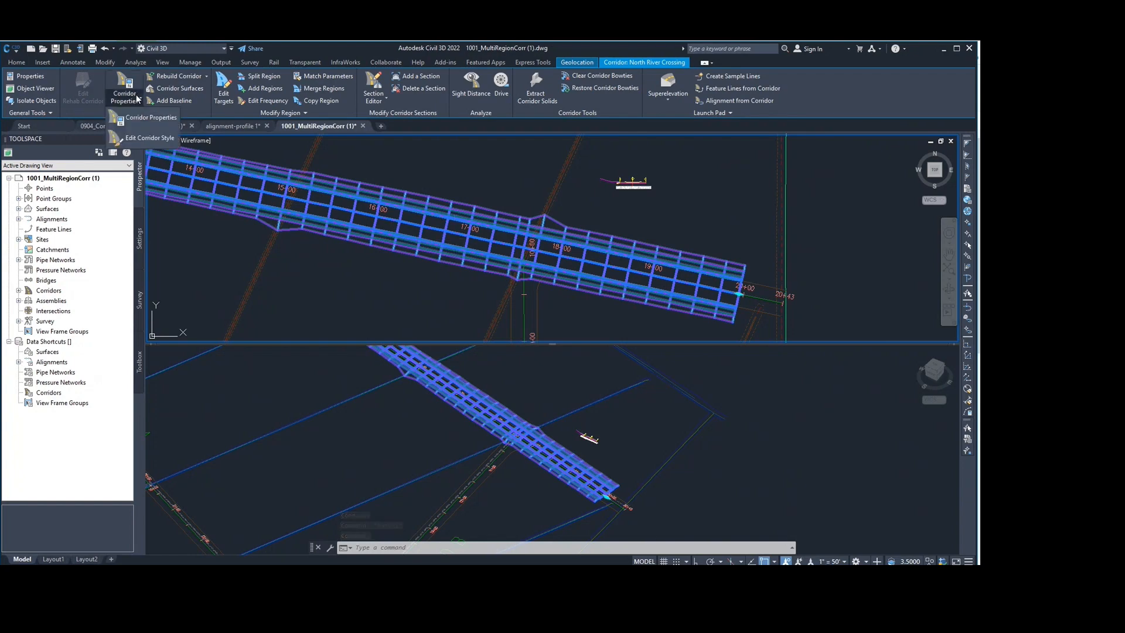
click(145, 118)
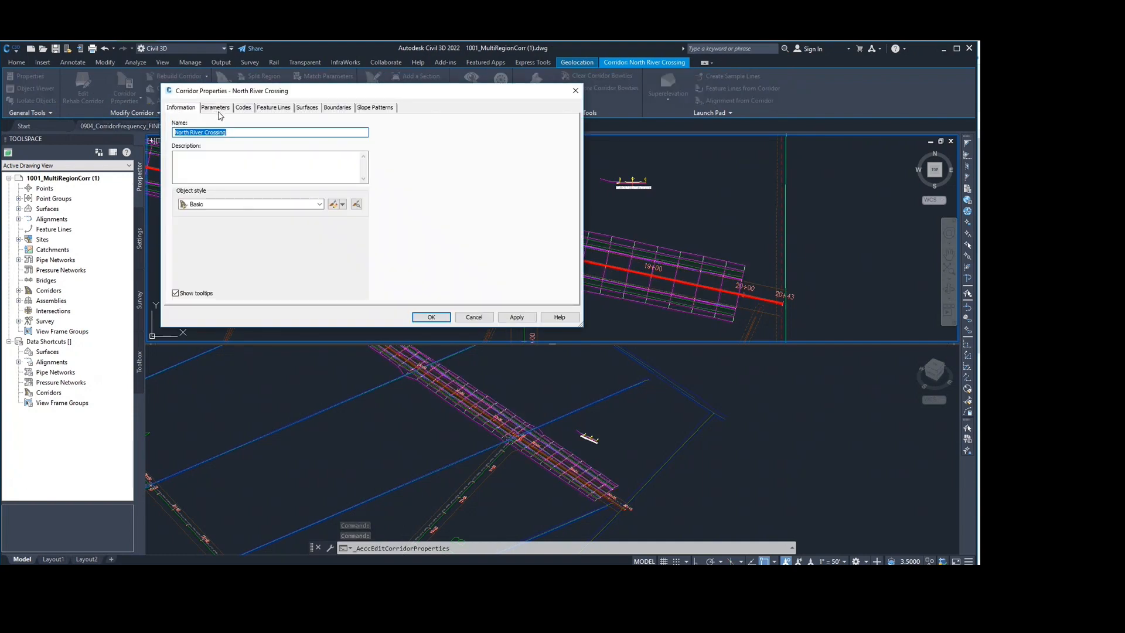
click(216, 108)
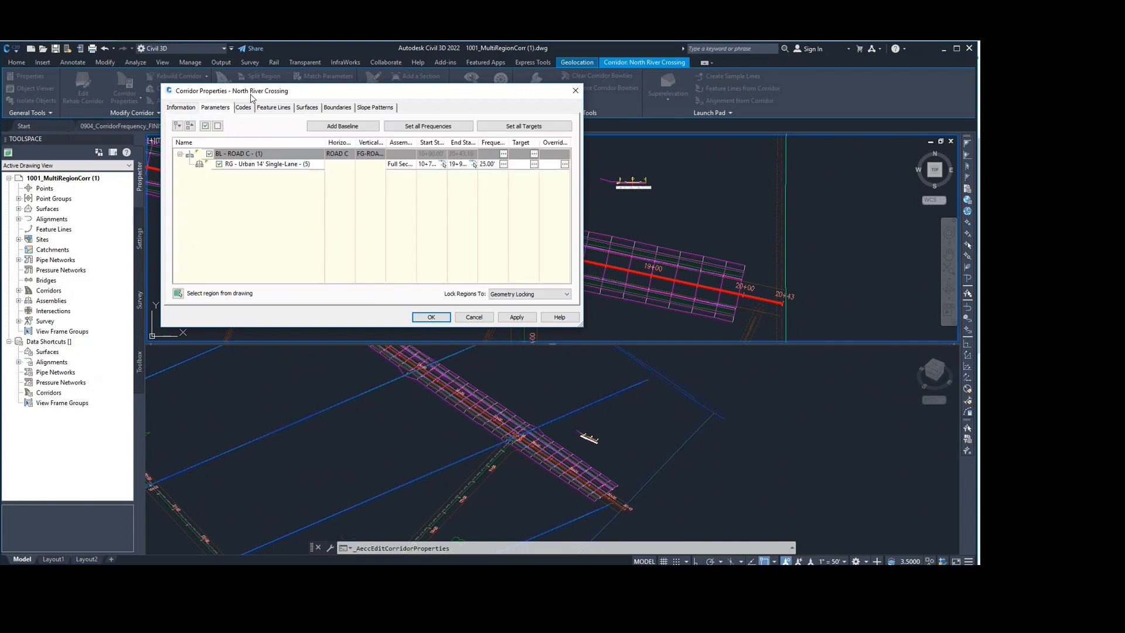
drag(252, 98, 186, 115)
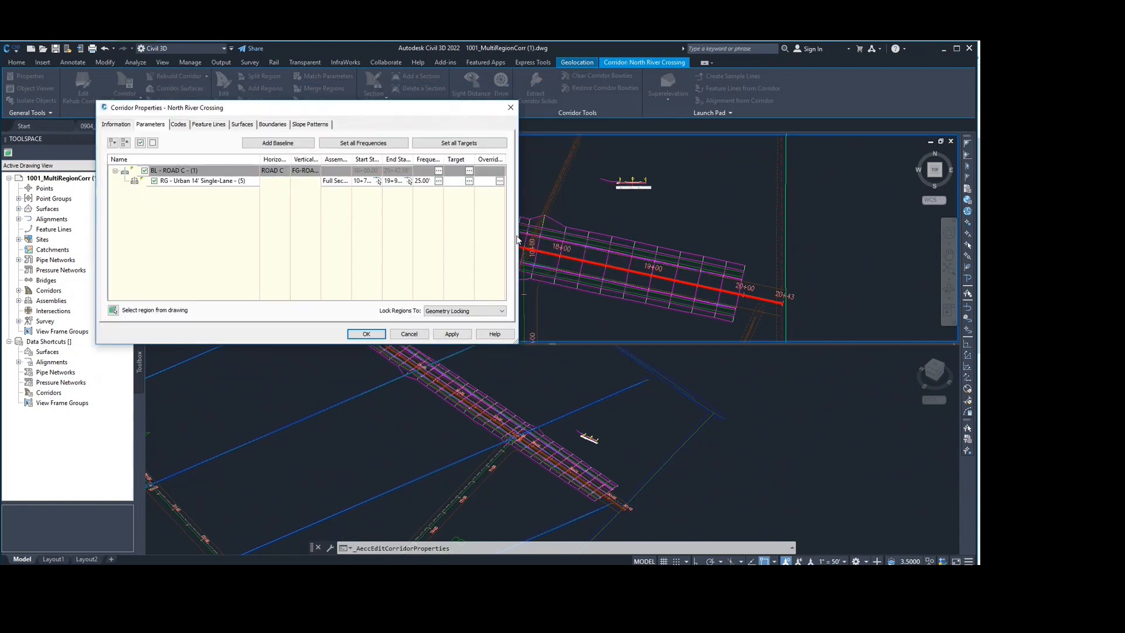
drag(519, 237, 602, 246)
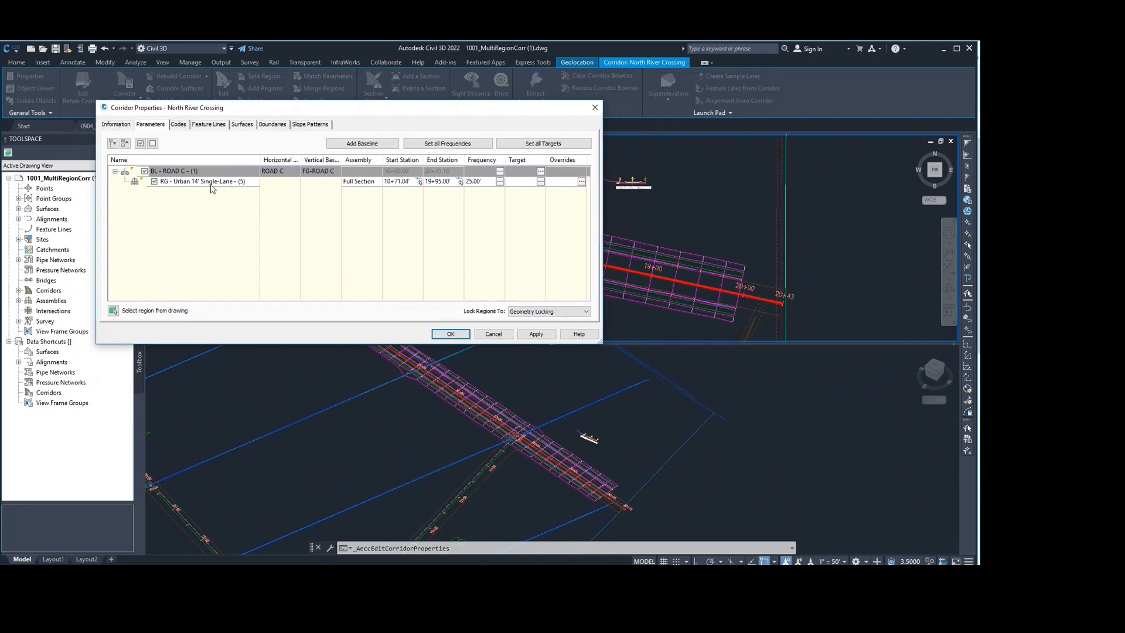
Review the assemblies available for the RG - Urban 14' Single-Lane - (5) region and close the region editor without choosing one.
double_click(366, 183)
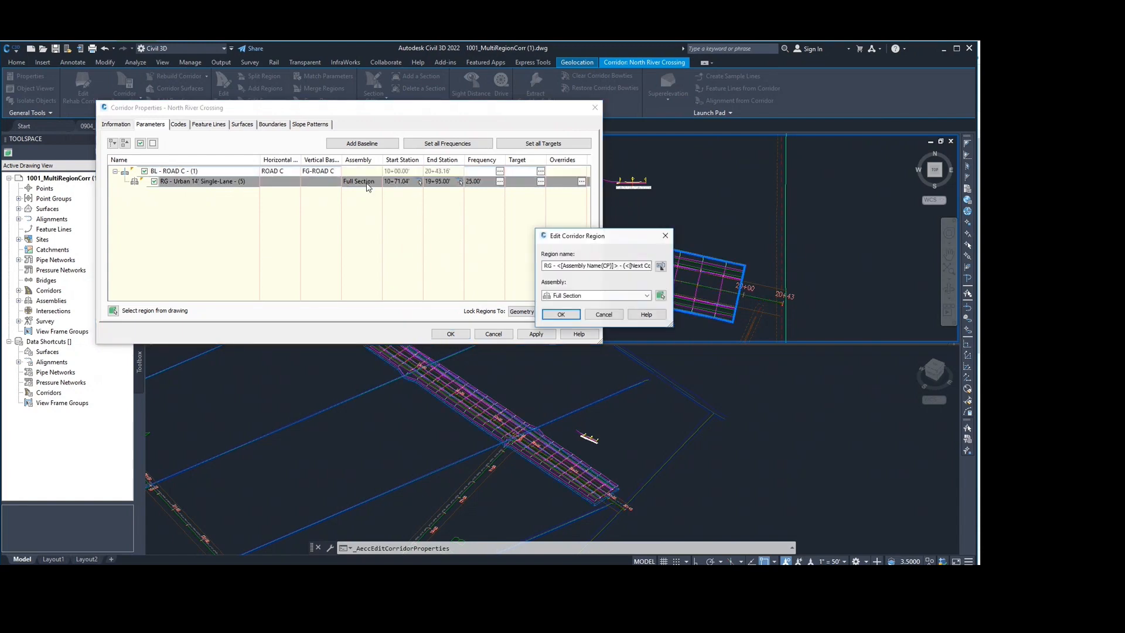
click(646, 297)
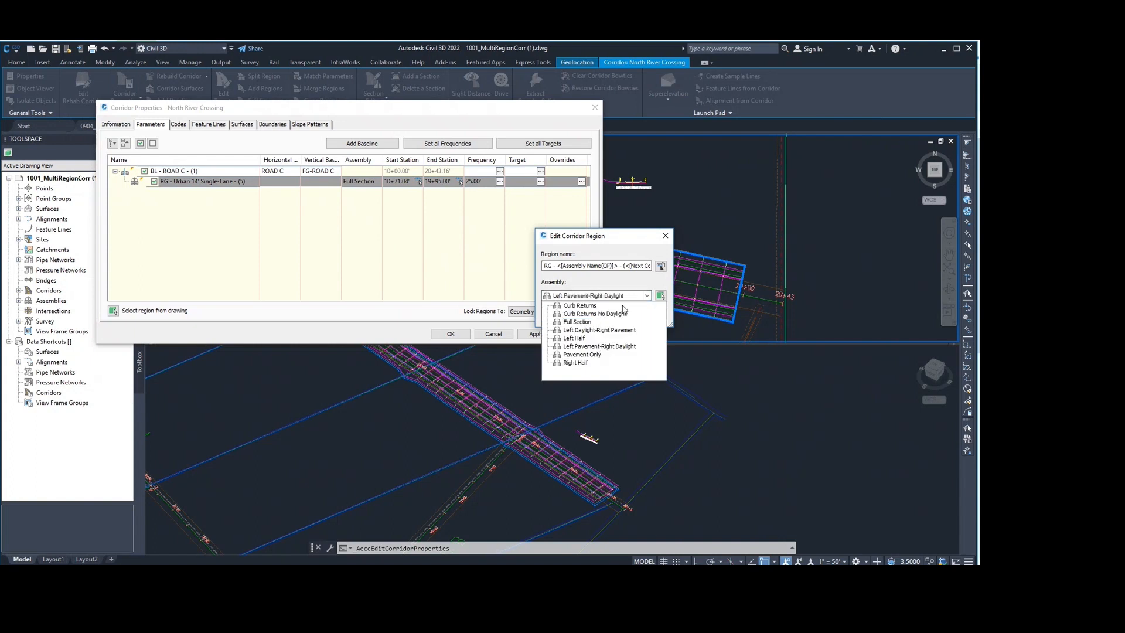
click(665, 236)
click(665, 235)
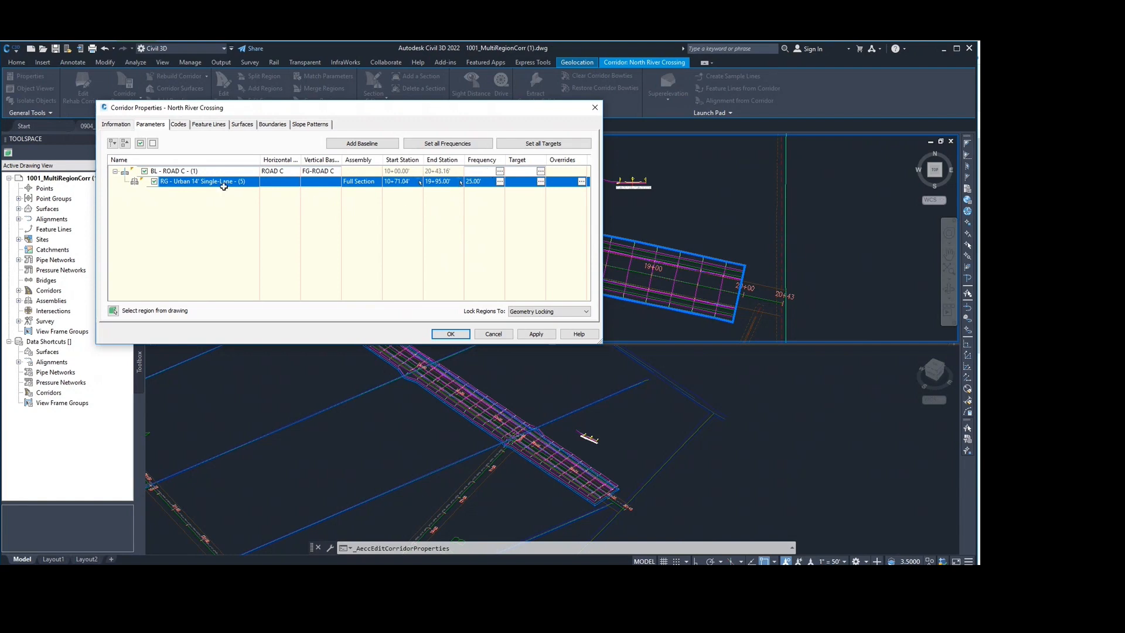
Set the end station of the RG - Urban 14' Single-Lane - (5) region to 17+28.30', picked at the curb return start before Road B.
click(461, 182)
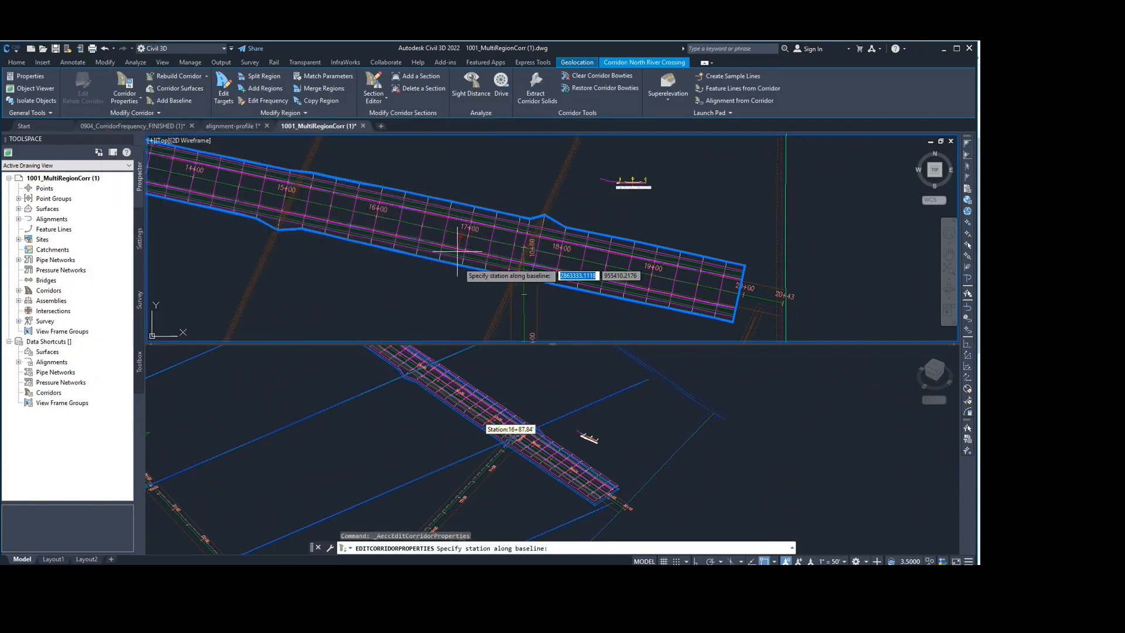
middle_drag(477, 296, 516, 340)
scroll(545, 306, up, 4)
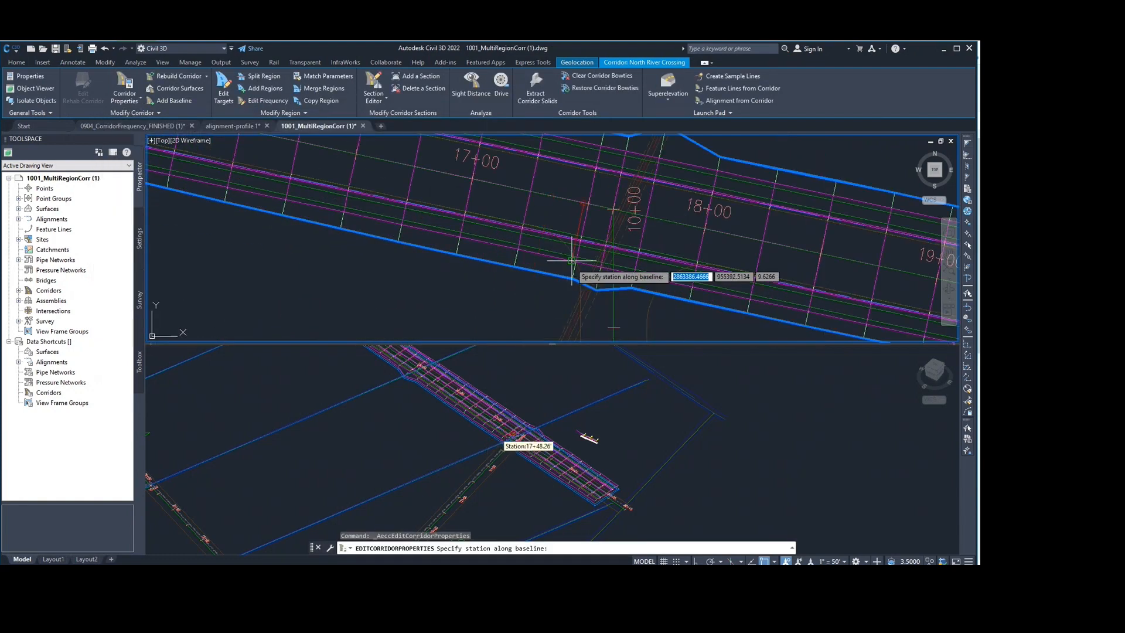
scroll(555, 305, up, 3)
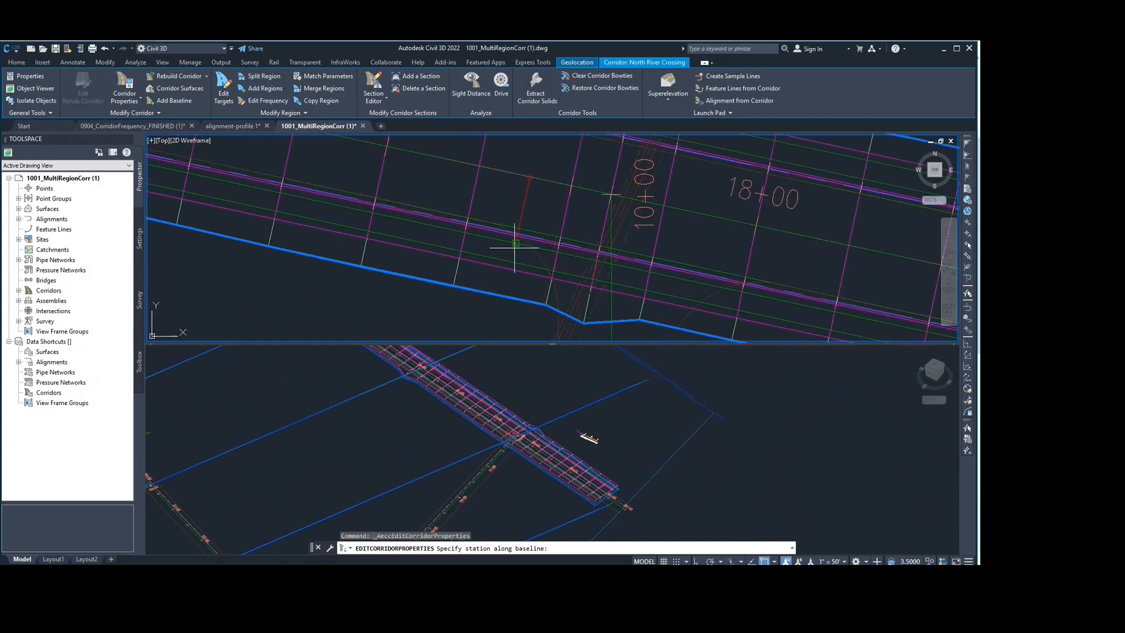
scroll(535, 312, down, 5)
scroll(527, 287, down, 3)
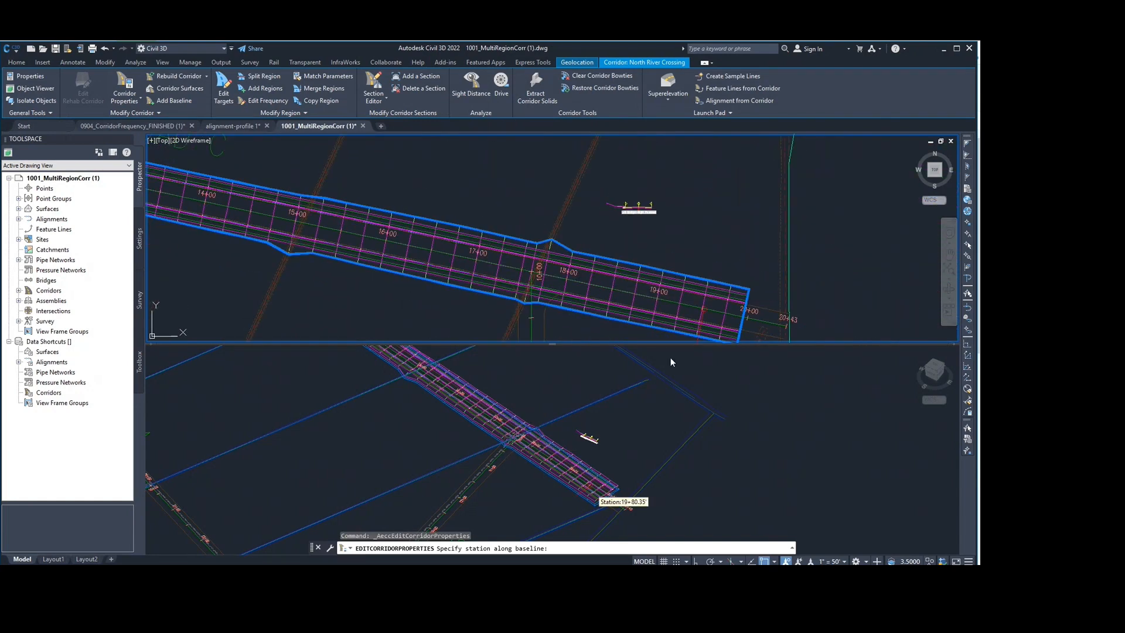
scroll(510, 292, up, 5)
scroll(503, 272, up, 3)
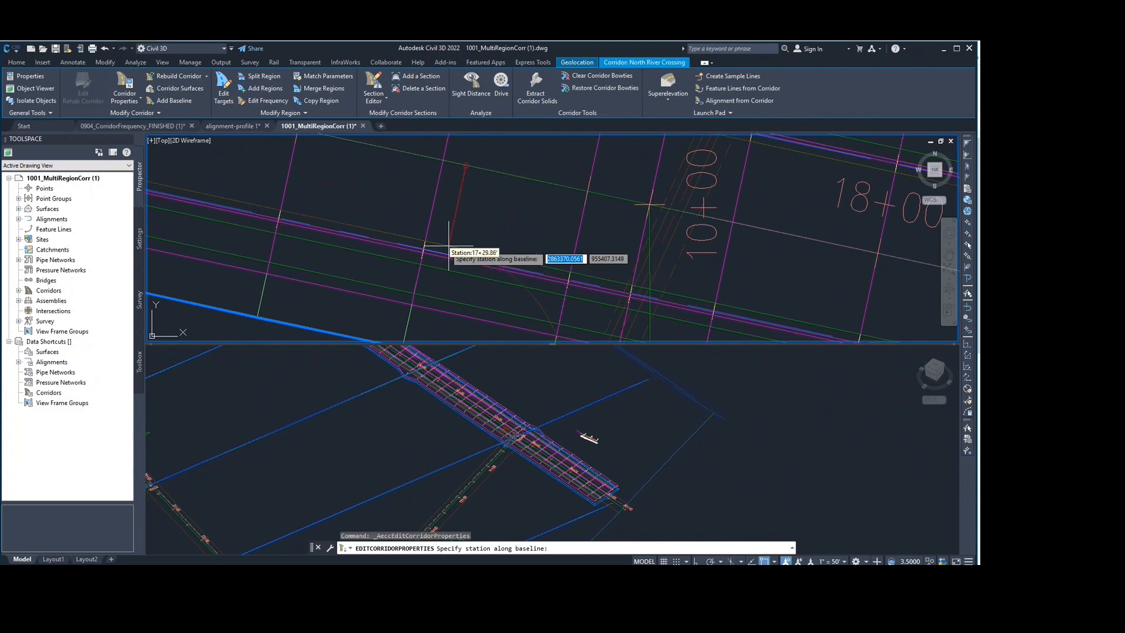
scroll(436, 243, up, 3)
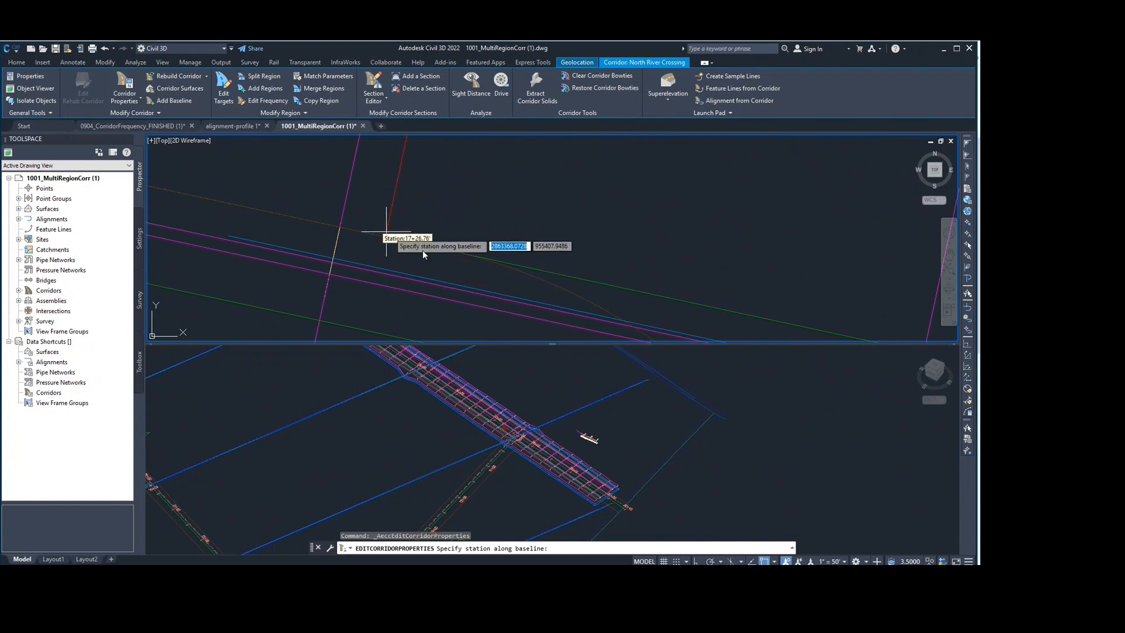
click(416, 243)
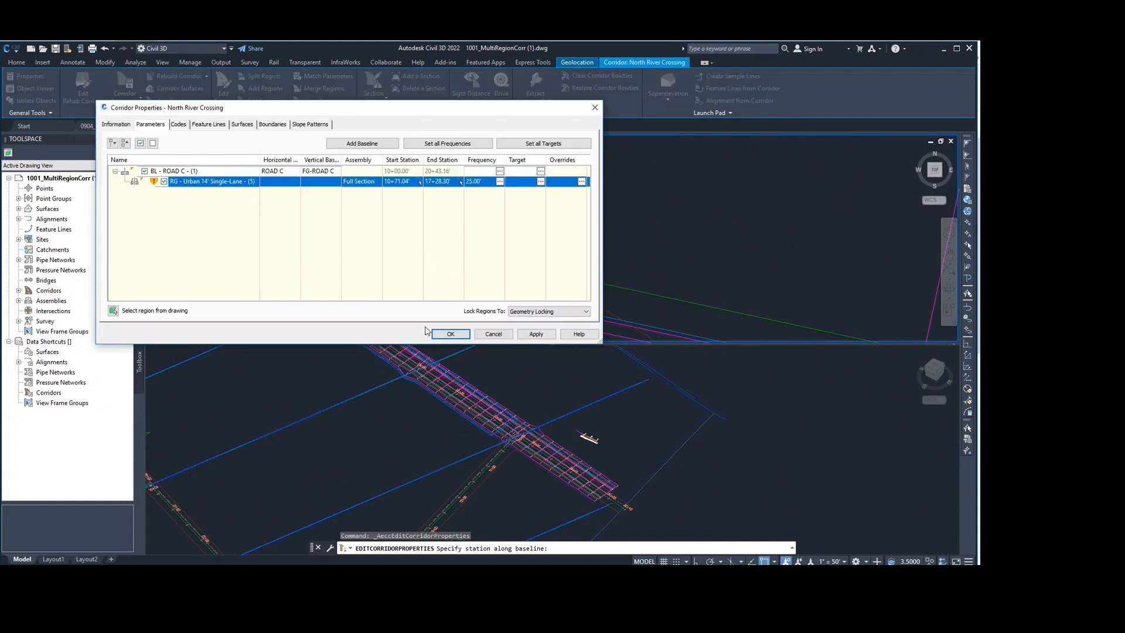
Accept the changed region limits, rebuild the corridor, and dismiss the event viewer.
click(456, 338)
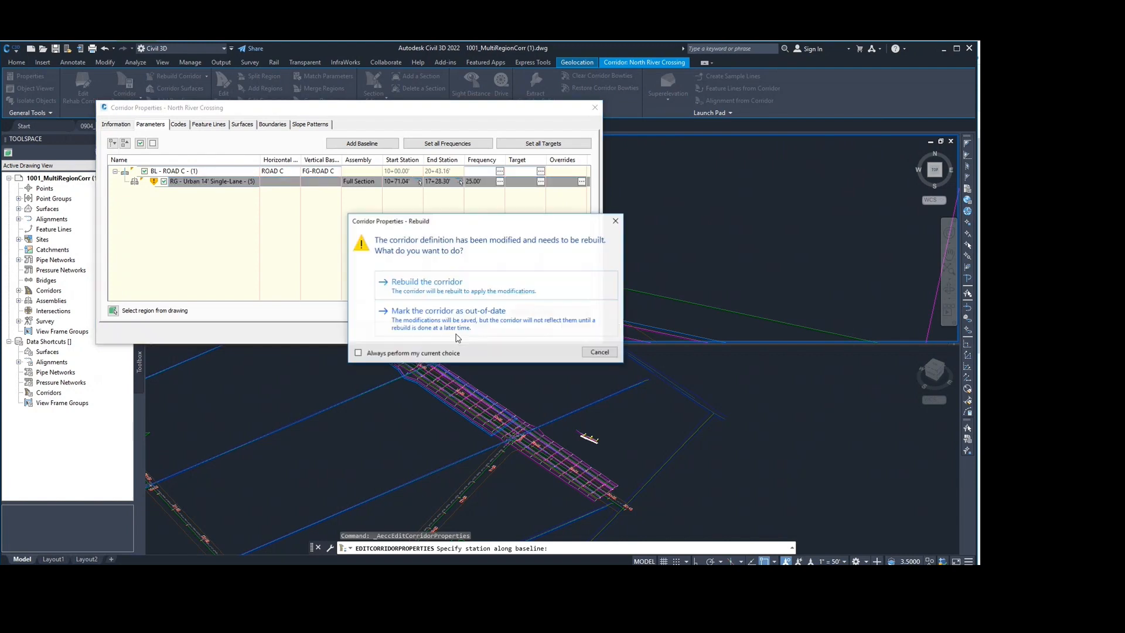
click(417, 292)
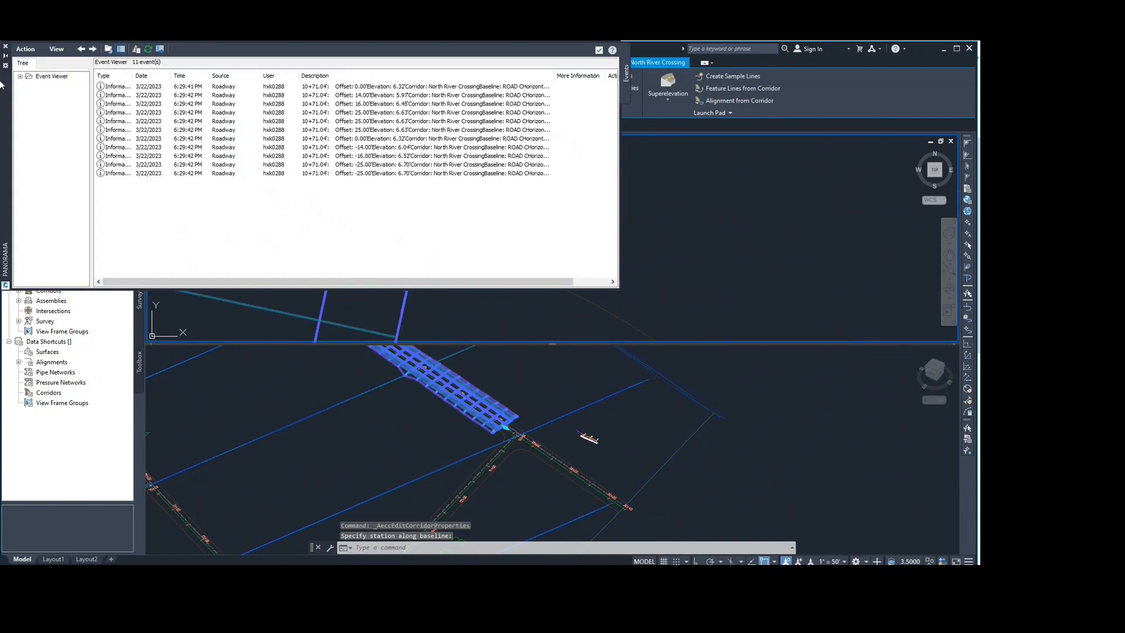
click(6, 47)
Reopen the Road C corridor's properties and place the dialog below the shortened corridor in plan.
scroll(632, 239, down, 6)
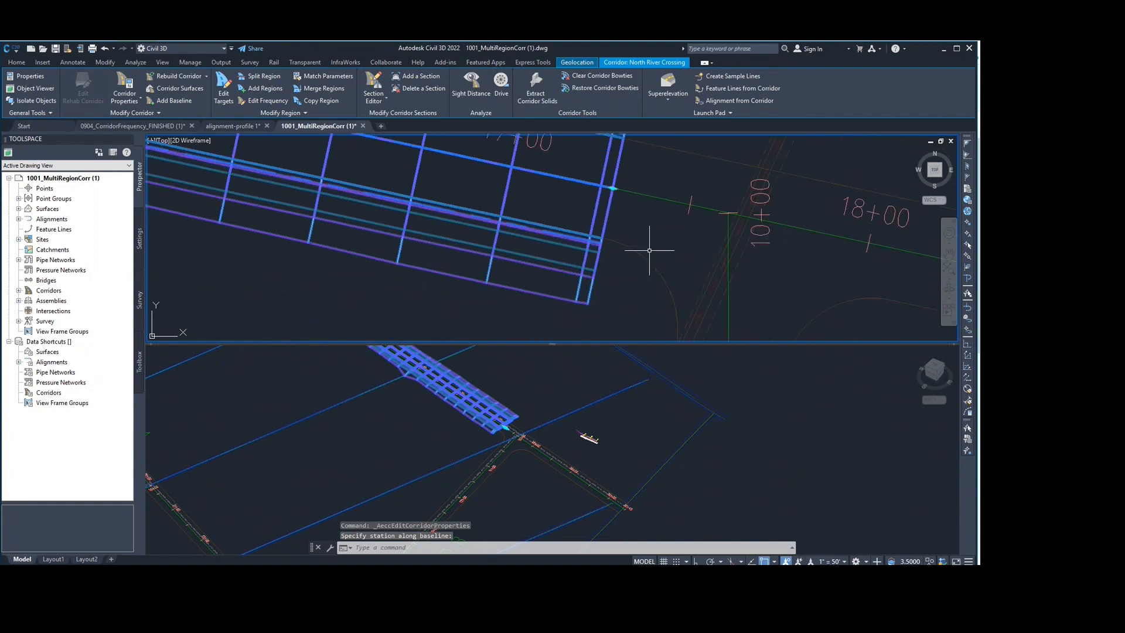
middle_drag(652, 267, 600, 261)
scroll(617, 266, down, 4)
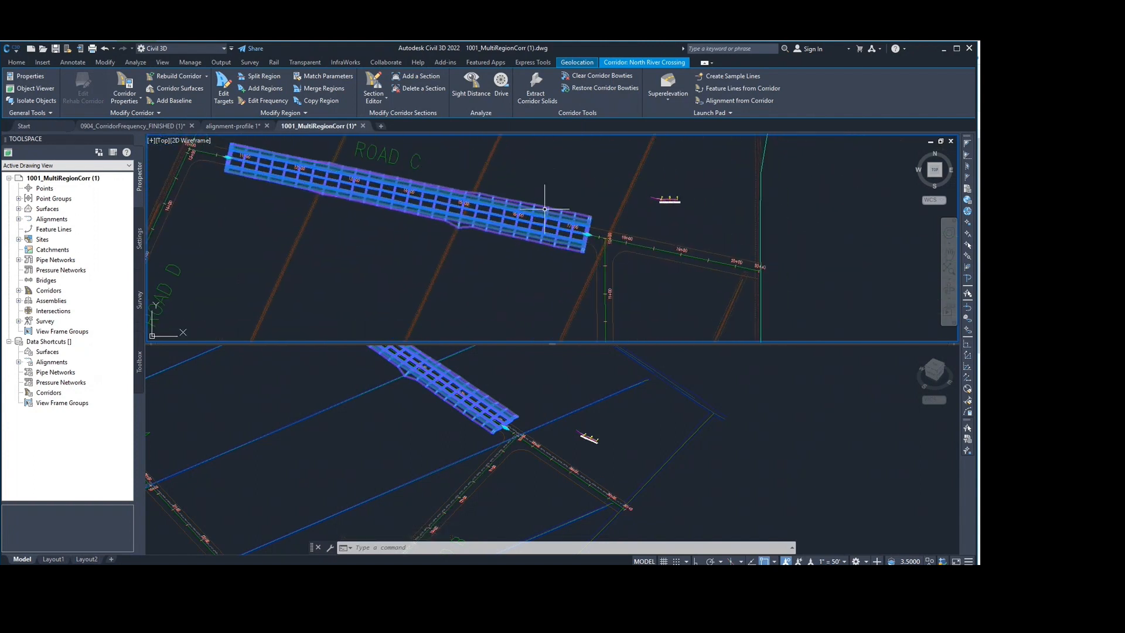
middle_drag(545, 214, 530, 240)
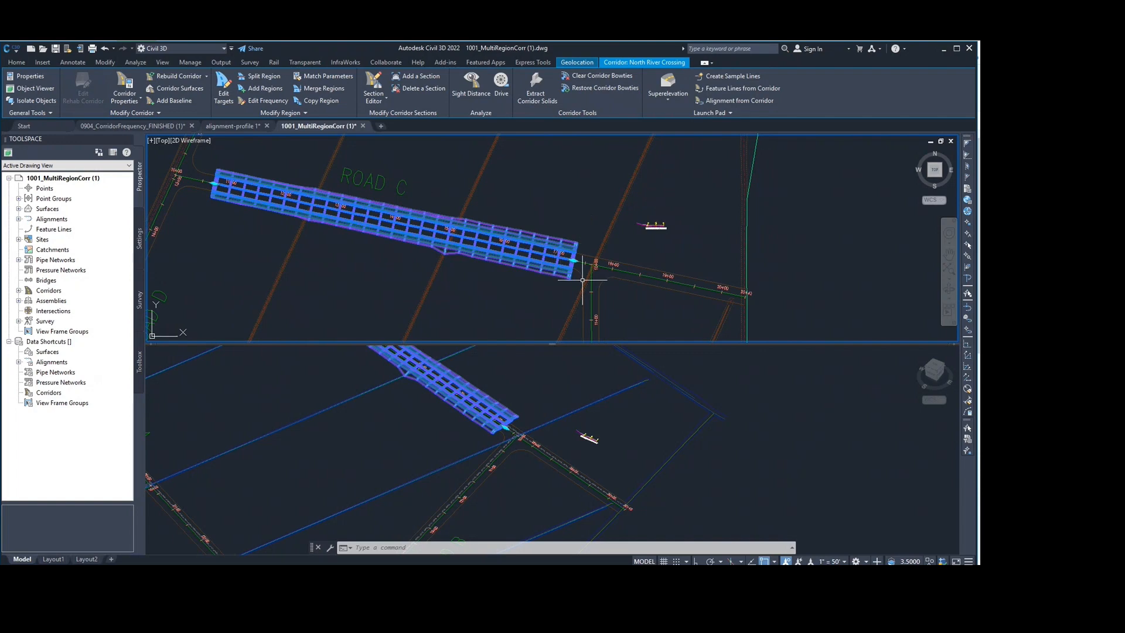
scroll(582, 280, up, 1)
scroll(555, 265, up, 1)
middle_drag(482, 230, 427, 258)
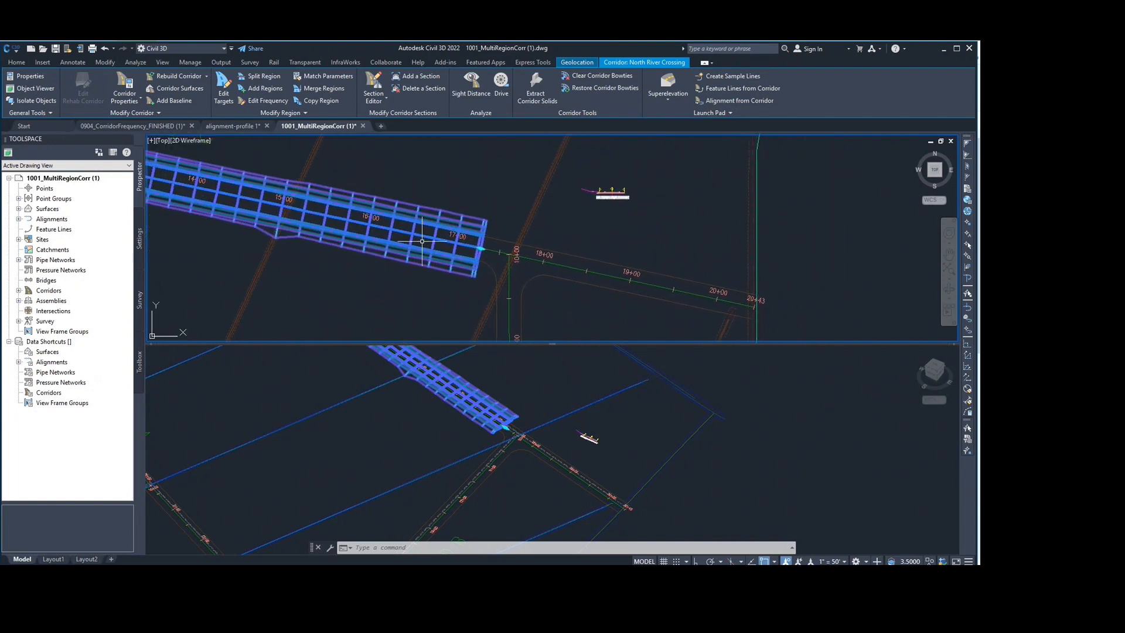
click(131, 89)
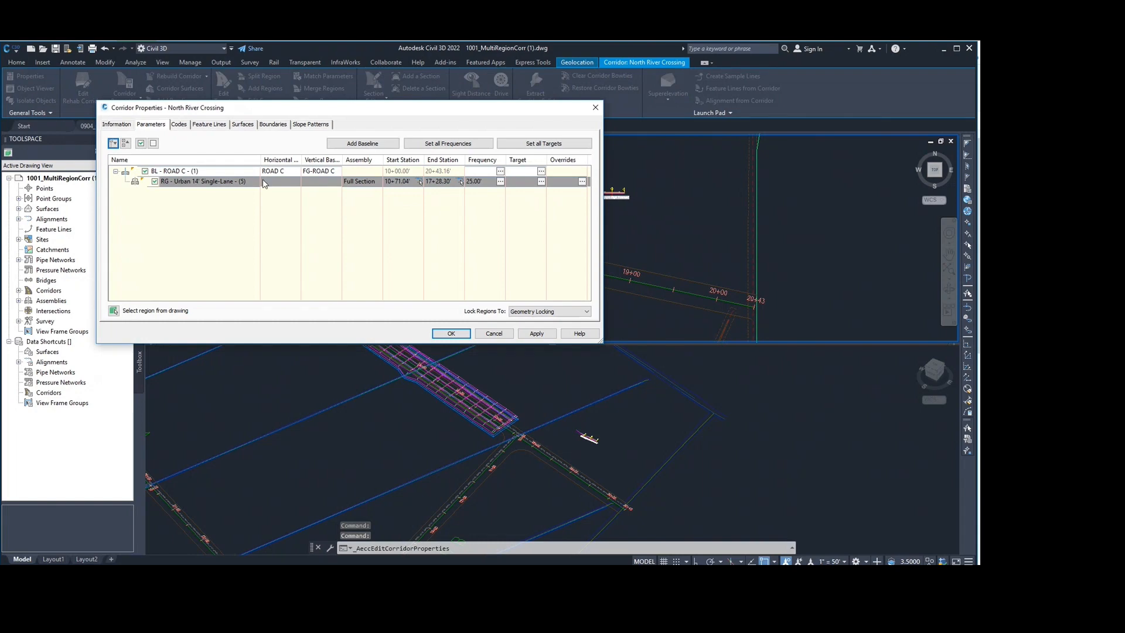
drag(326, 113, 455, 298)
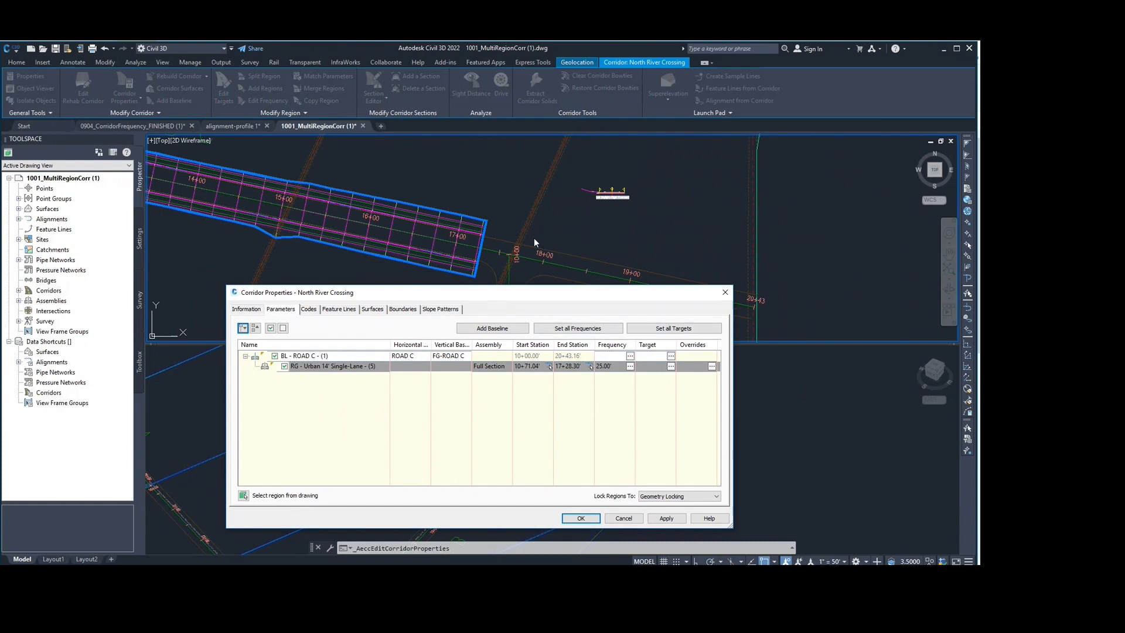
drag(530, 303, 542, 243)
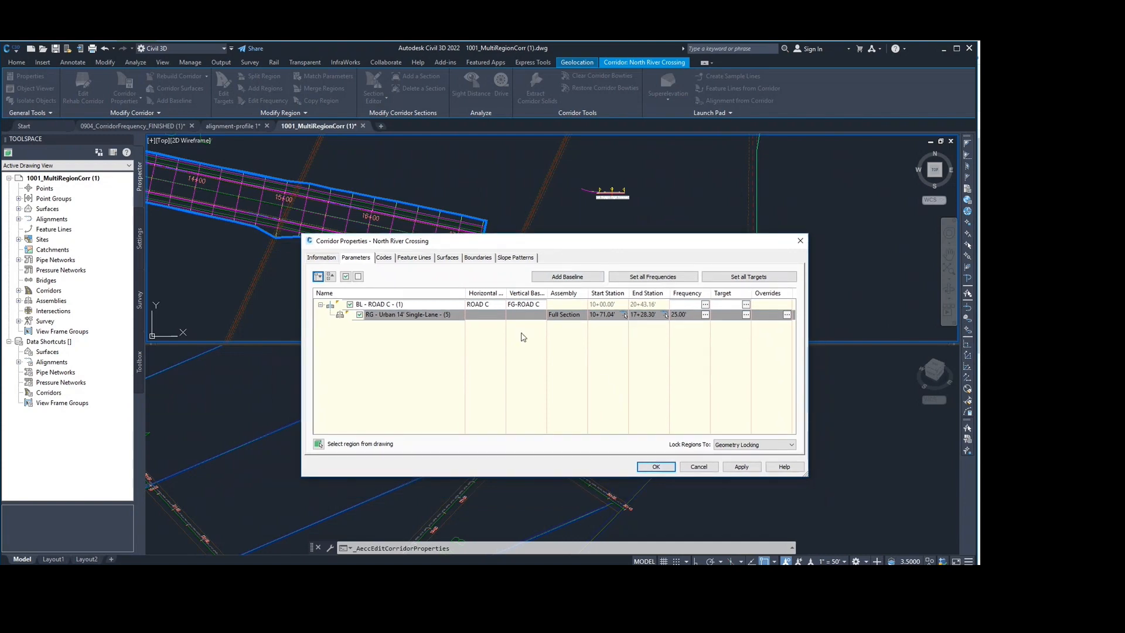
Insert a region after RG - Urban 14' Single-Lane - (5) using the Left Daylight-Right Pavement assembly.
right_click(378, 316)
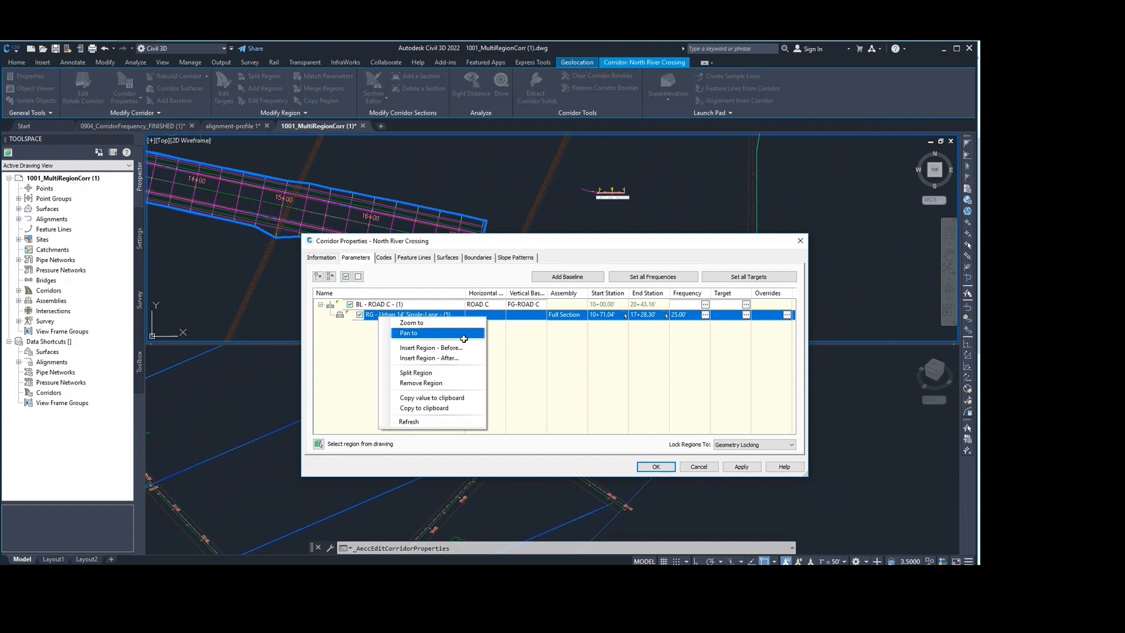
click(440, 360)
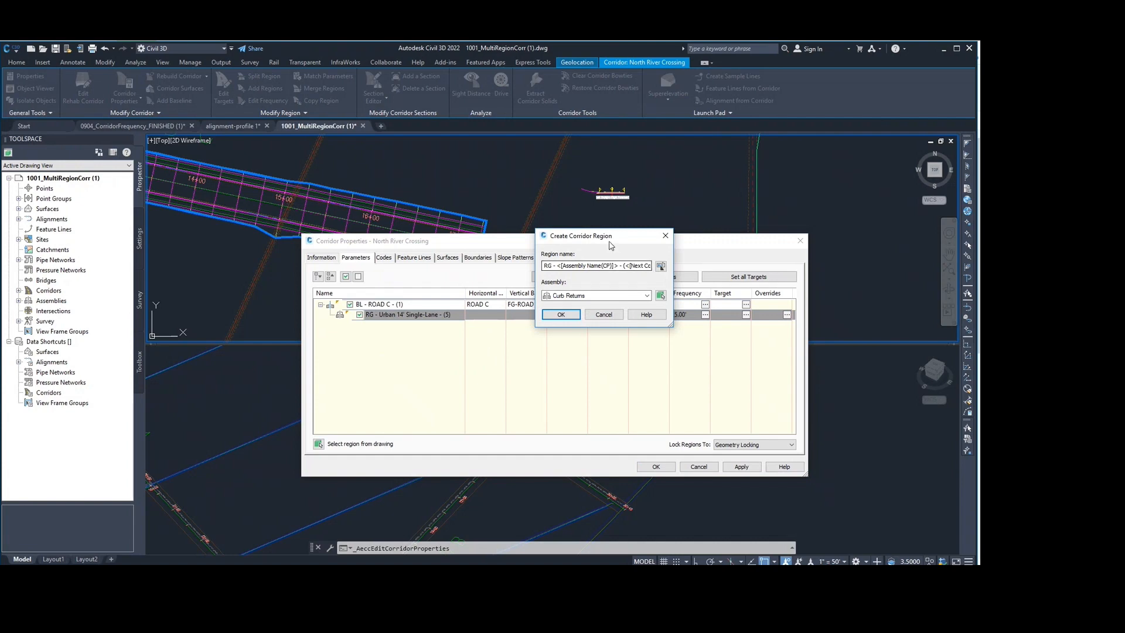
drag(609, 240, 533, 220)
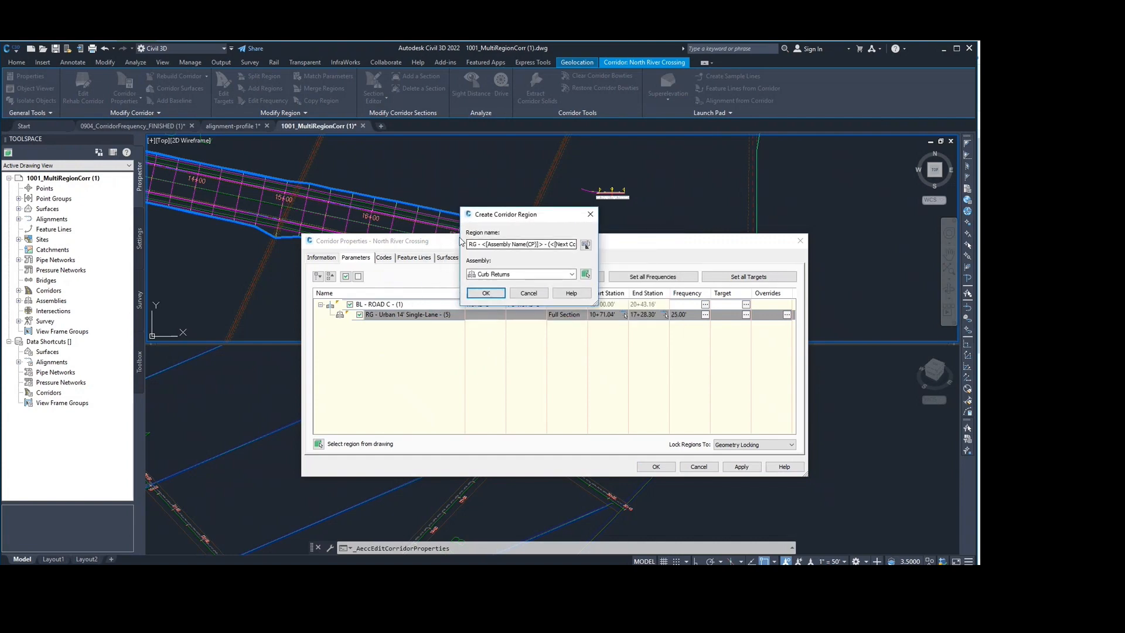
click(508, 274)
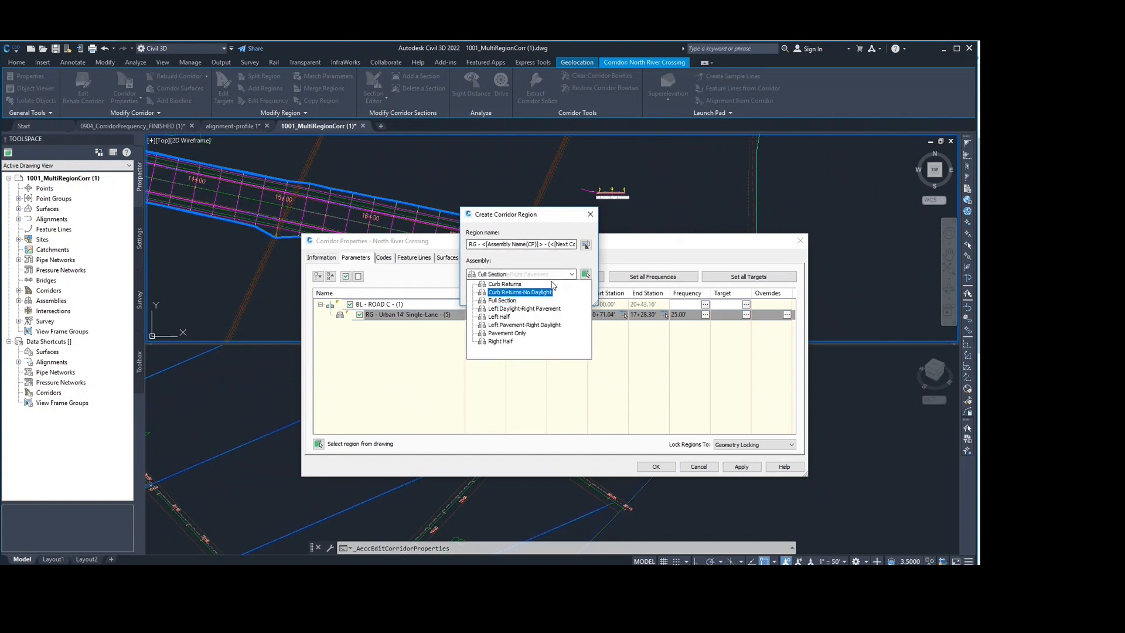
click(534, 221)
drag(535, 221, 462, 189)
click(483, 244)
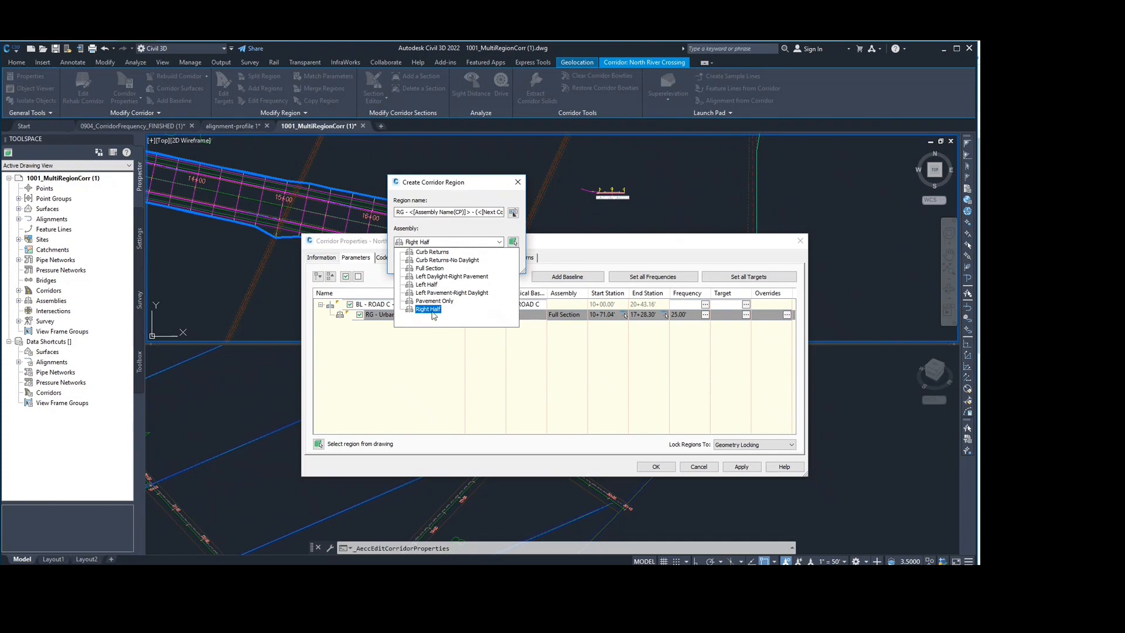
click(475, 281)
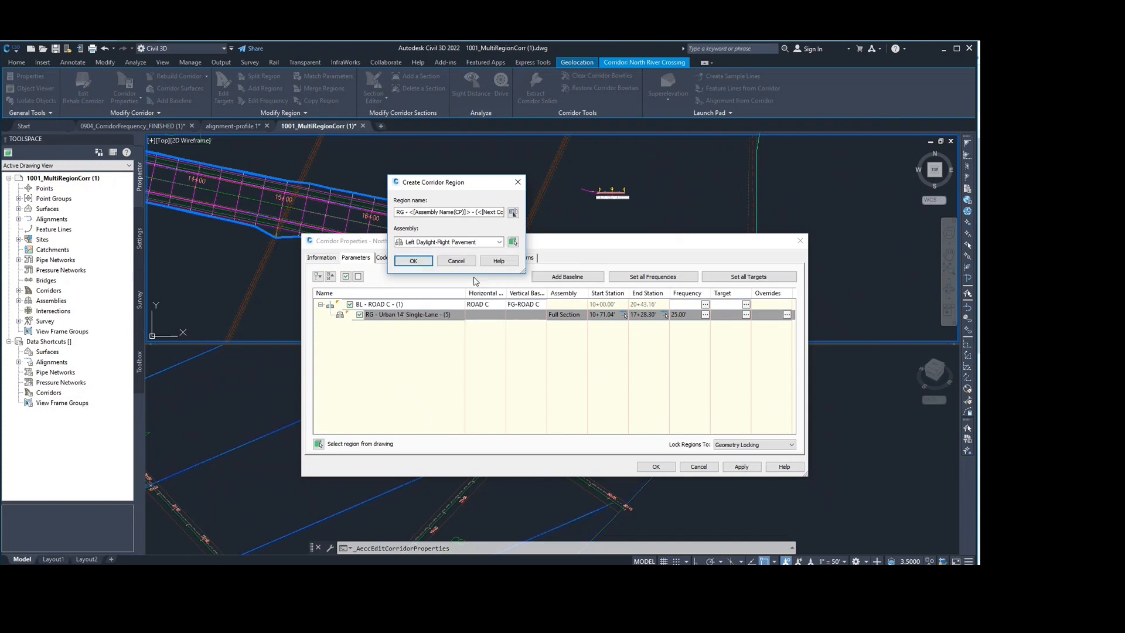
click(430, 263)
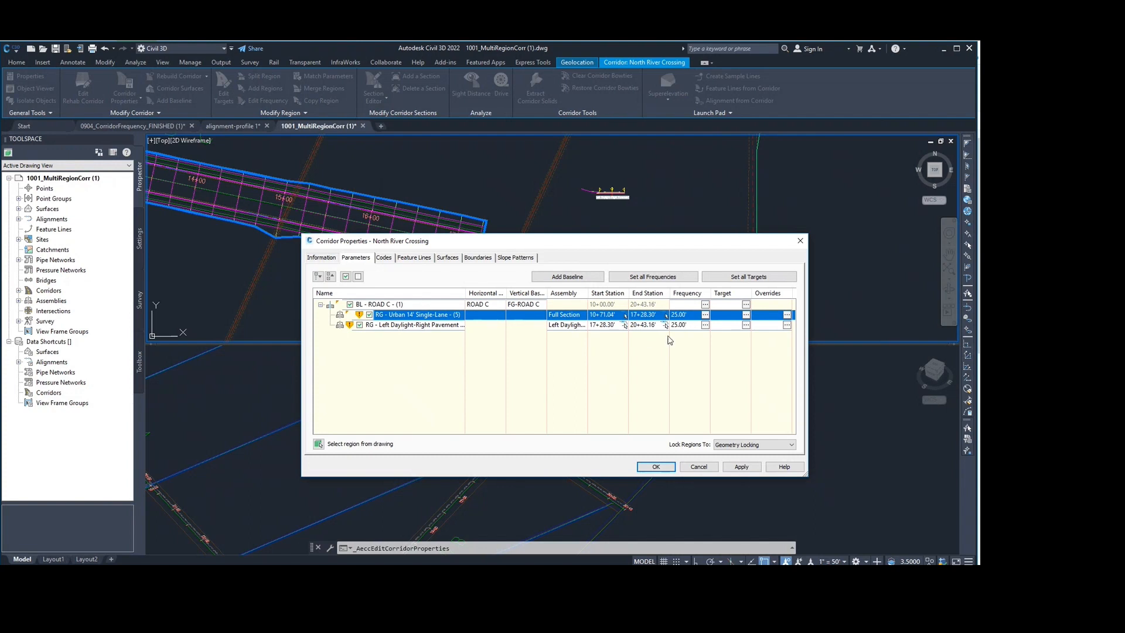
Set all surface targets of the Left Daylight-Right Pavement region to Existing Surface.
click(746, 325)
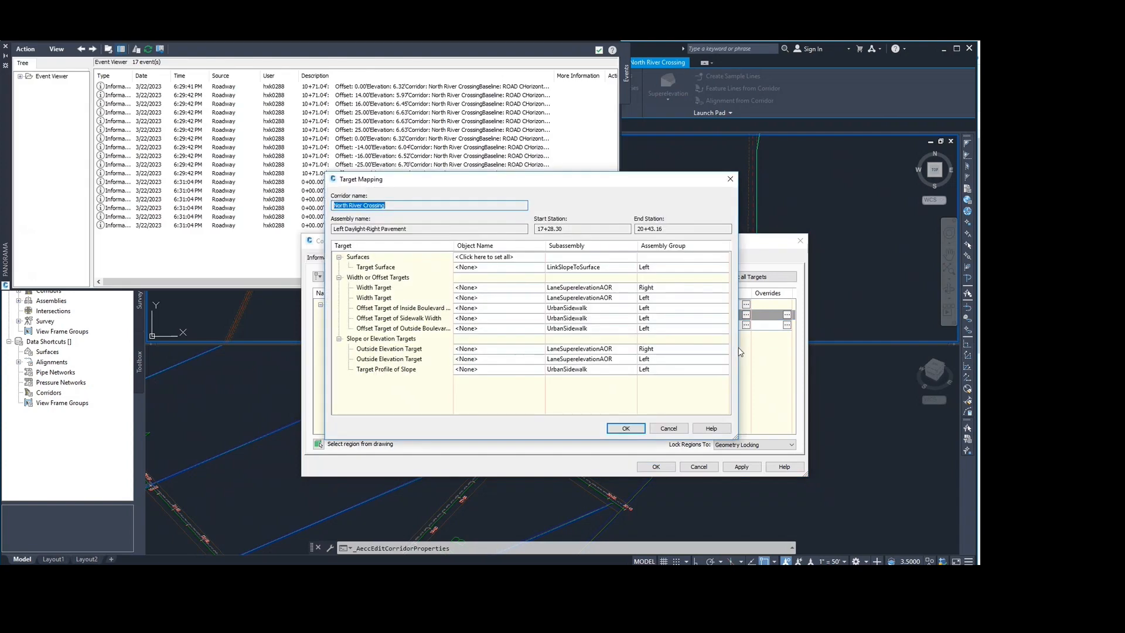
drag(632, 181, 606, 170)
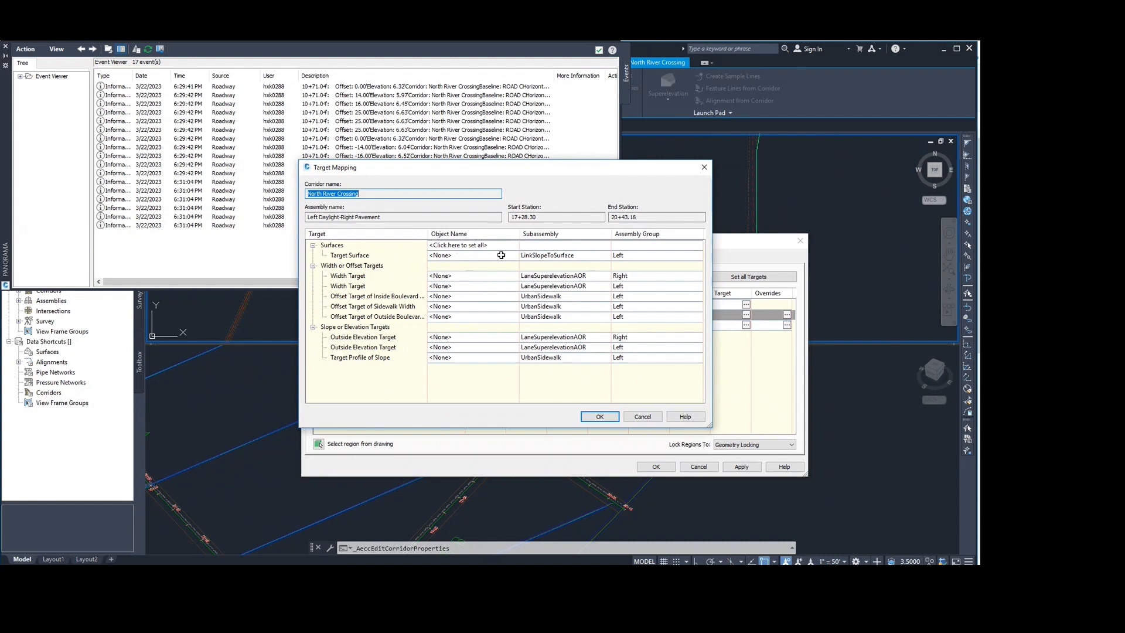
click(465, 245)
click(239, 187)
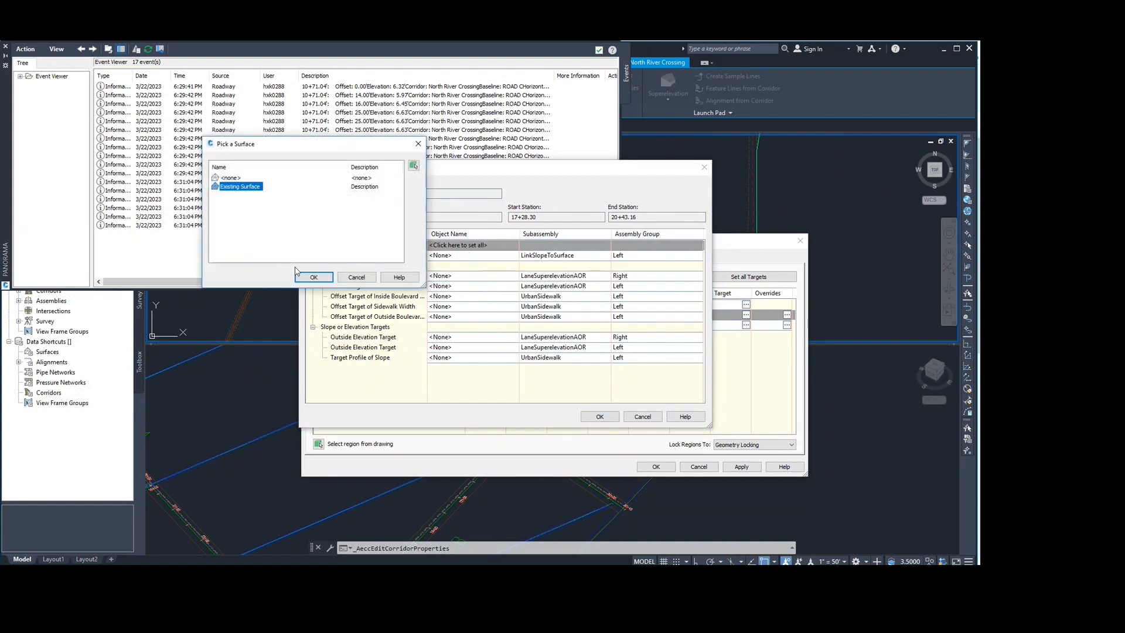
click(313, 276)
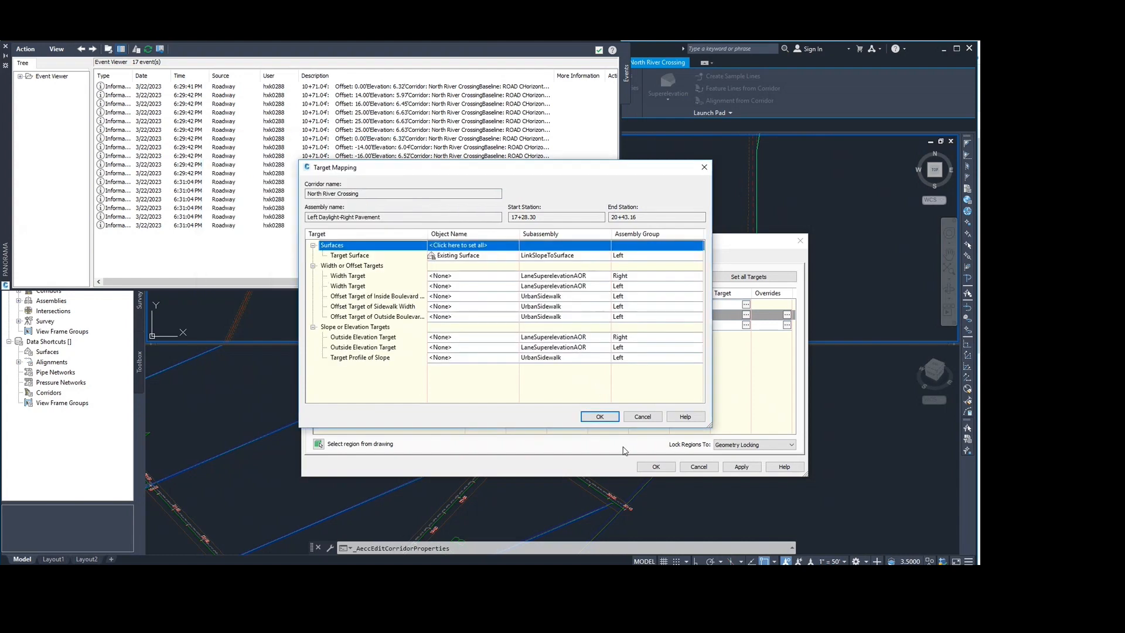
click(597, 416)
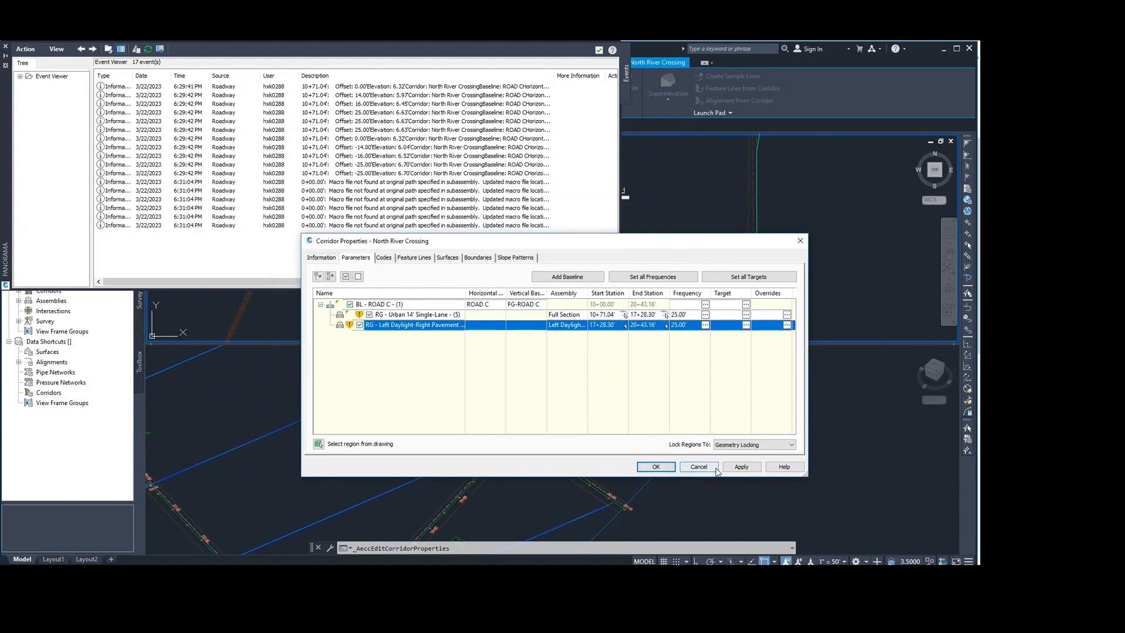
Apply the new region with a corridor rebuild, close the corridor properties, and dismiss the event viewer.
click(739, 467)
click(496, 292)
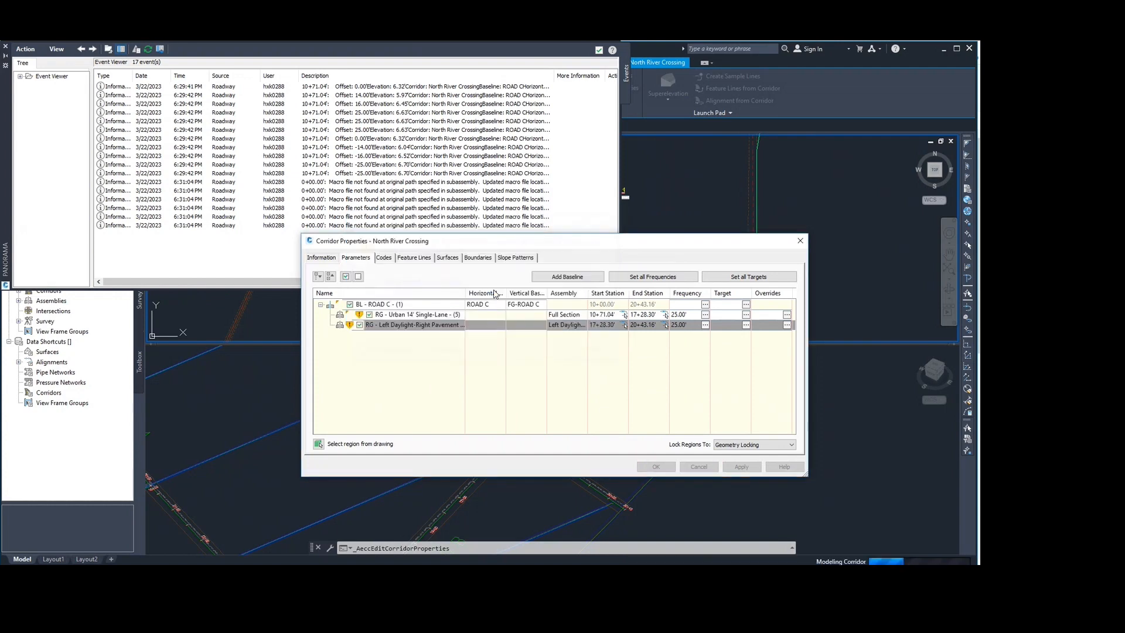
click(656, 466)
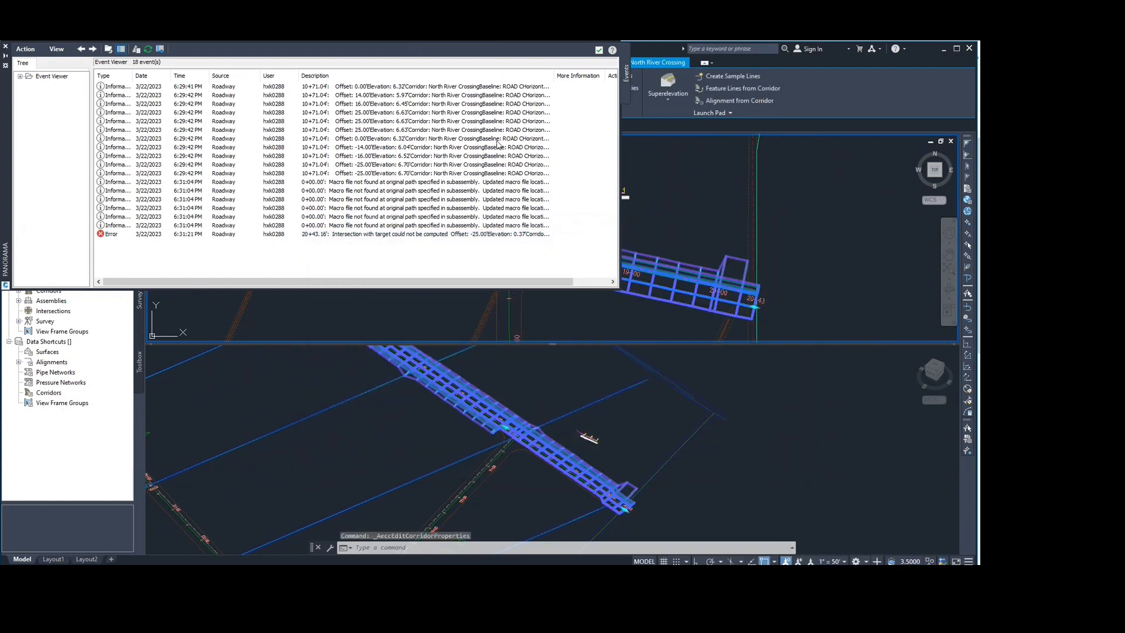
click(6, 46)
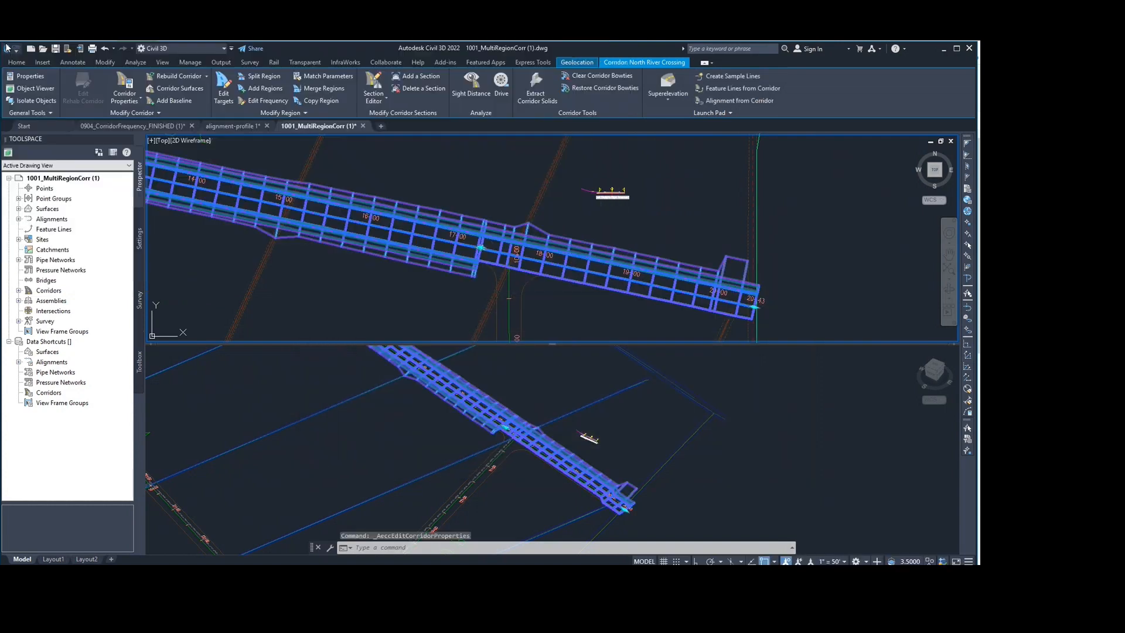
Examine the Left Daylight-Right Pavement region in plan from the Road B junction to the end of Road C.
middle_drag(485, 230, 451, 230)
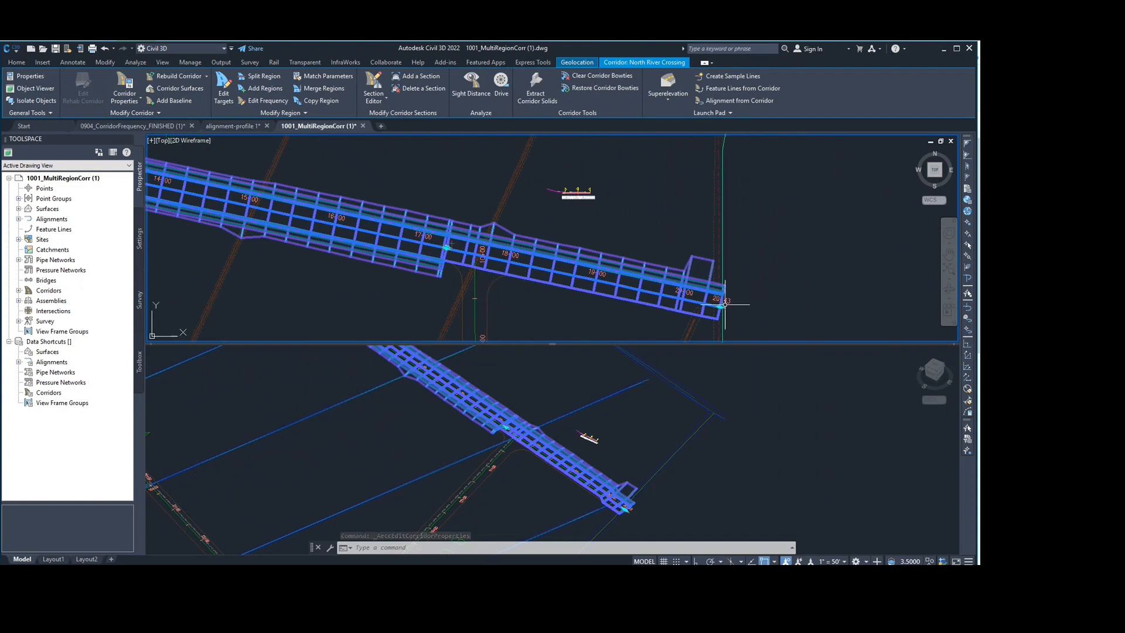
scroll(482, 242, up, 3)
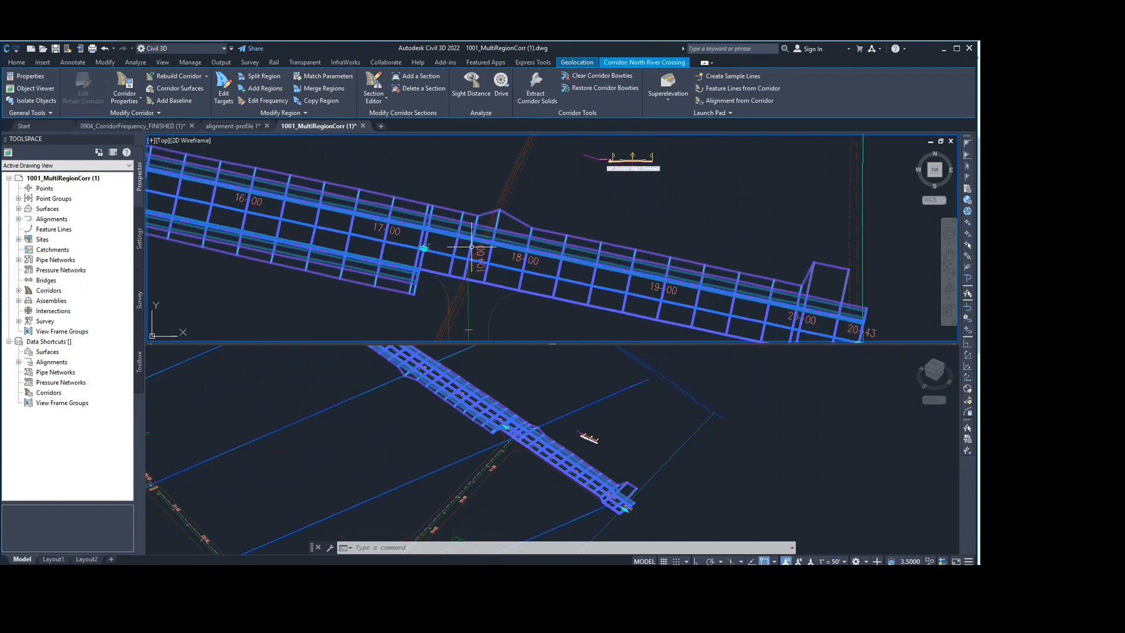
middle_drag(637, 310, 626, 262)
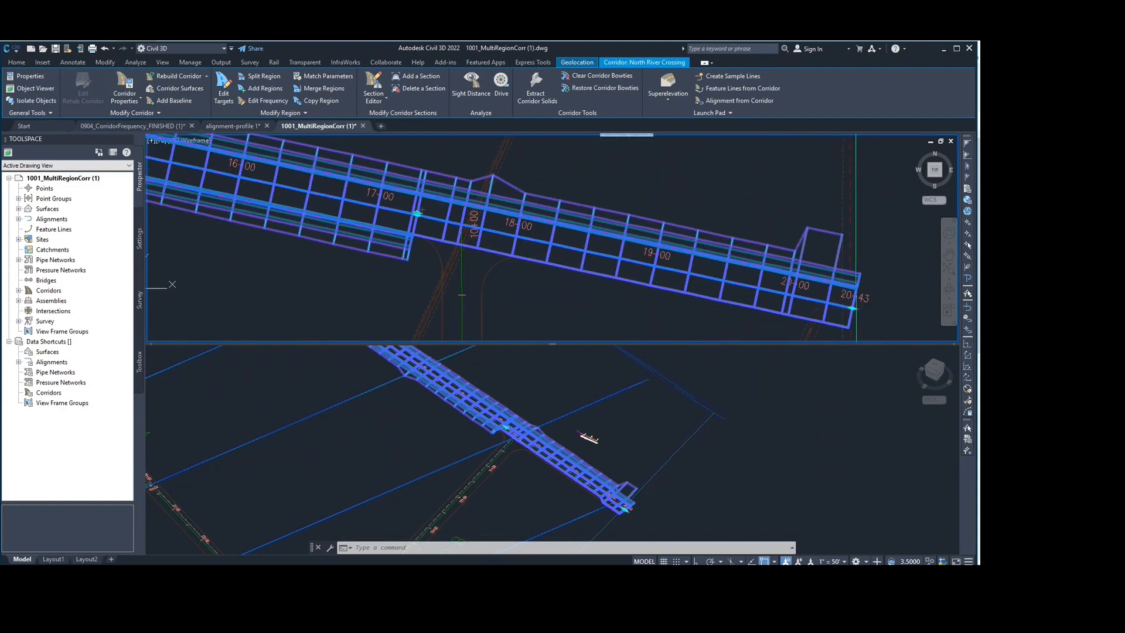
middle_drag(580, 222, 624, 280)
middle_drag(496, 295, 483, 229)
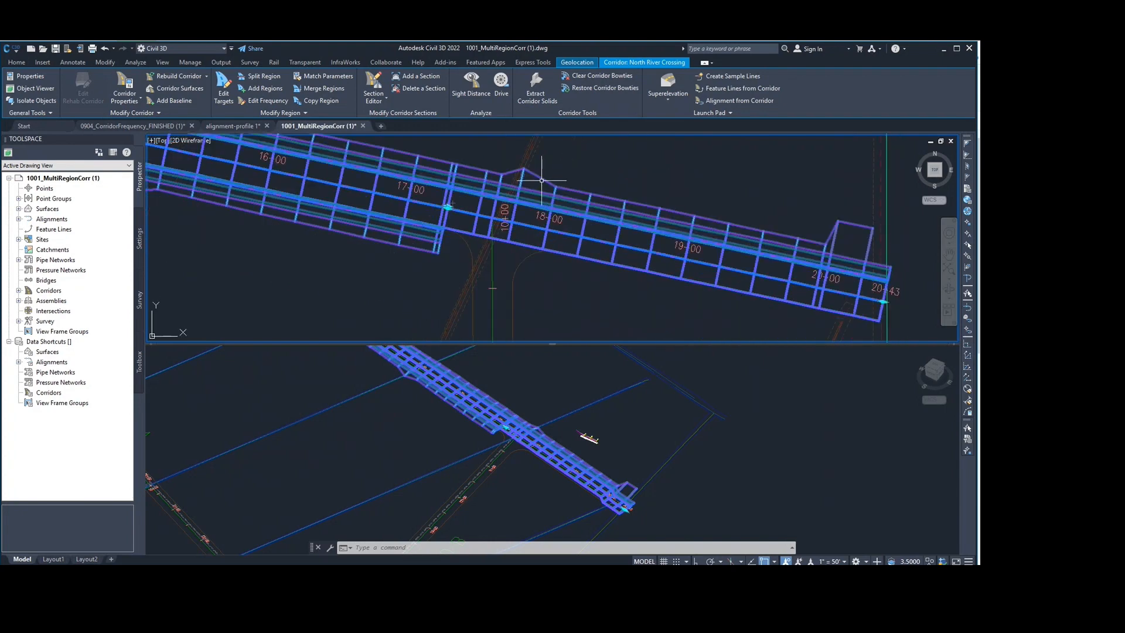
Compare the Left Daylight-Right Pavement assembly with the corridor at the Road B junction, including where the far curb return meets the pavement edge.
middle_drag(569, 217, 523, 274)
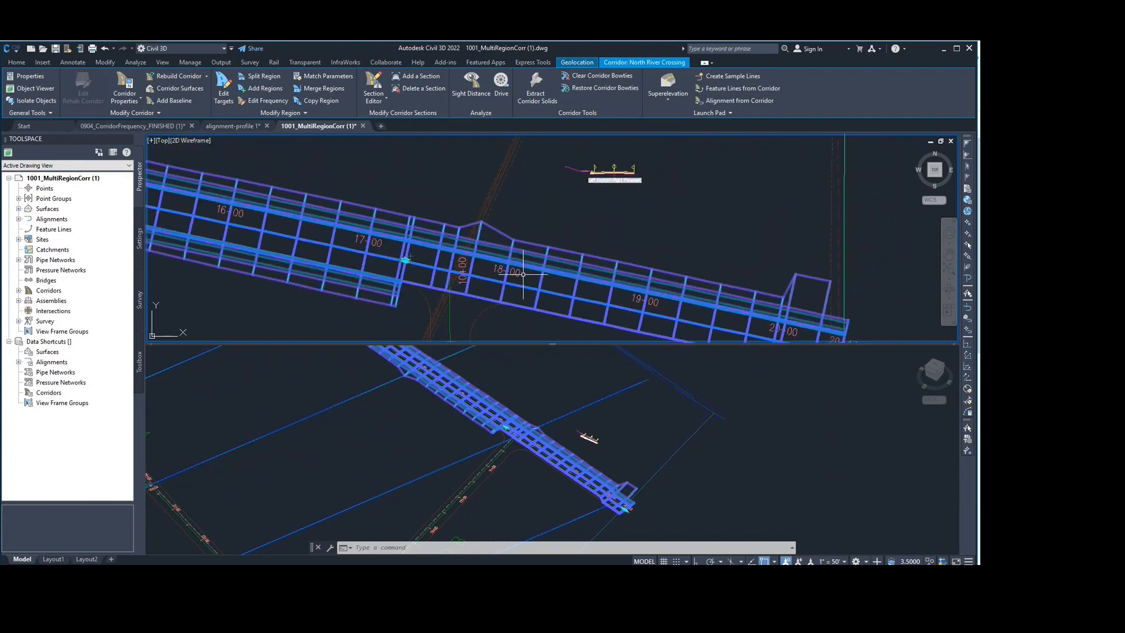
scroll(611, 174, up, 2)
middle_drag(598, 204, 543, 203)
scroll(552, 175, up, 1)
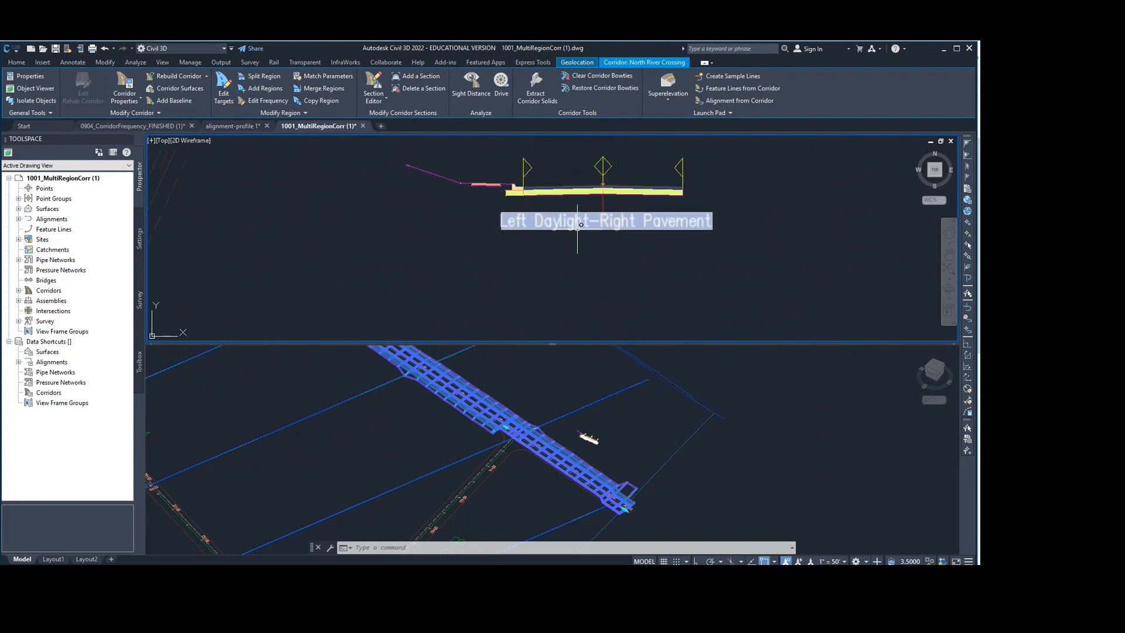
scroll(635, 255, down, 4)
middle_drag(635, 256, 525, 224)
scroll(551, 234, up, 4)
scroll(538, 242, down, 4)
scroll(527, 222, up, 4)
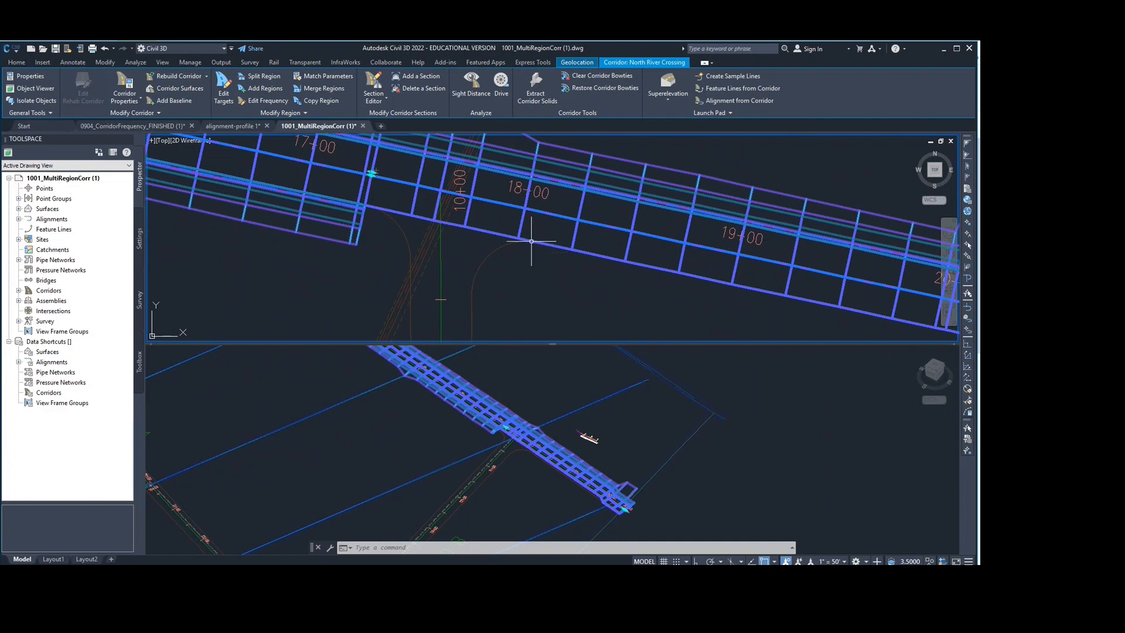
scroll(536, 246, up, 2)
scroll(541, 245, up, 2)
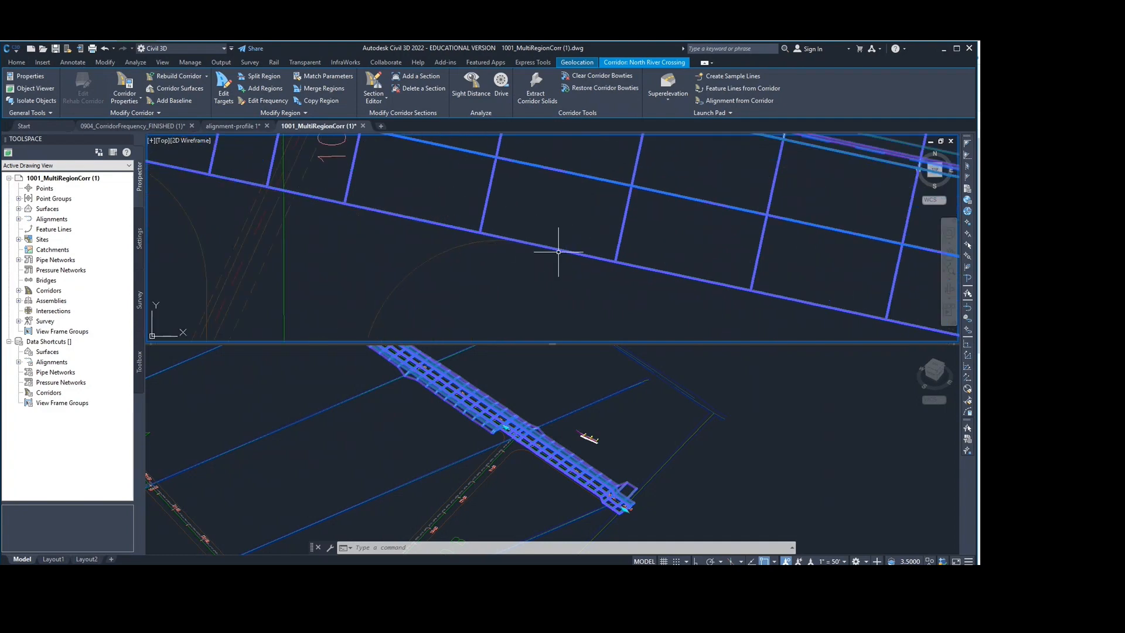
scroll(563, 253, down, 2)
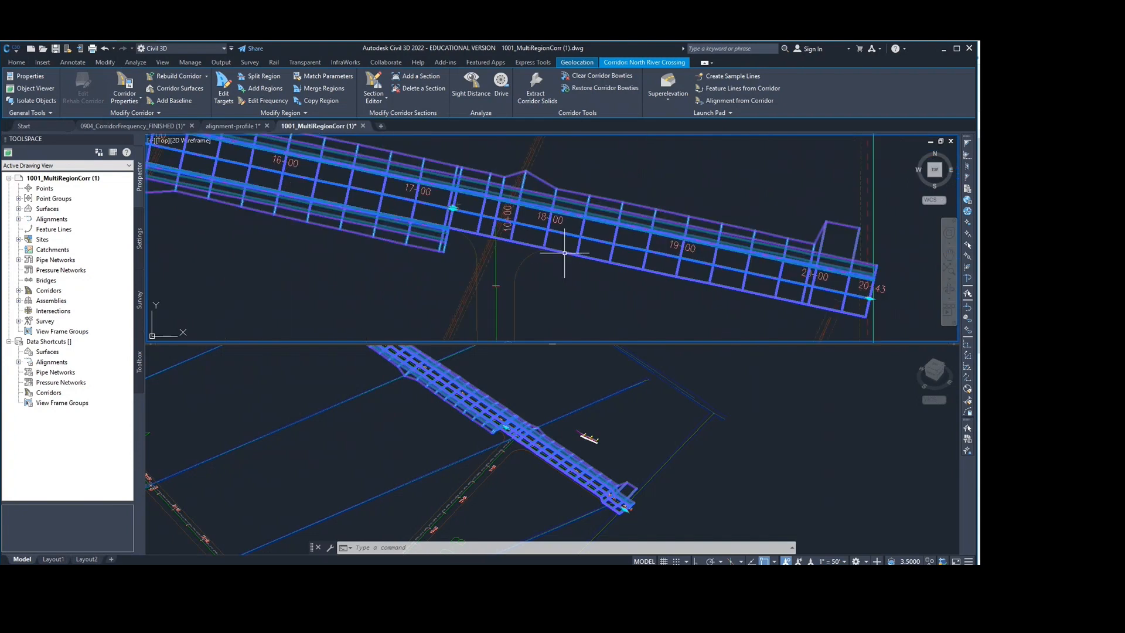
middle_drag(563, 253, 493, 237)
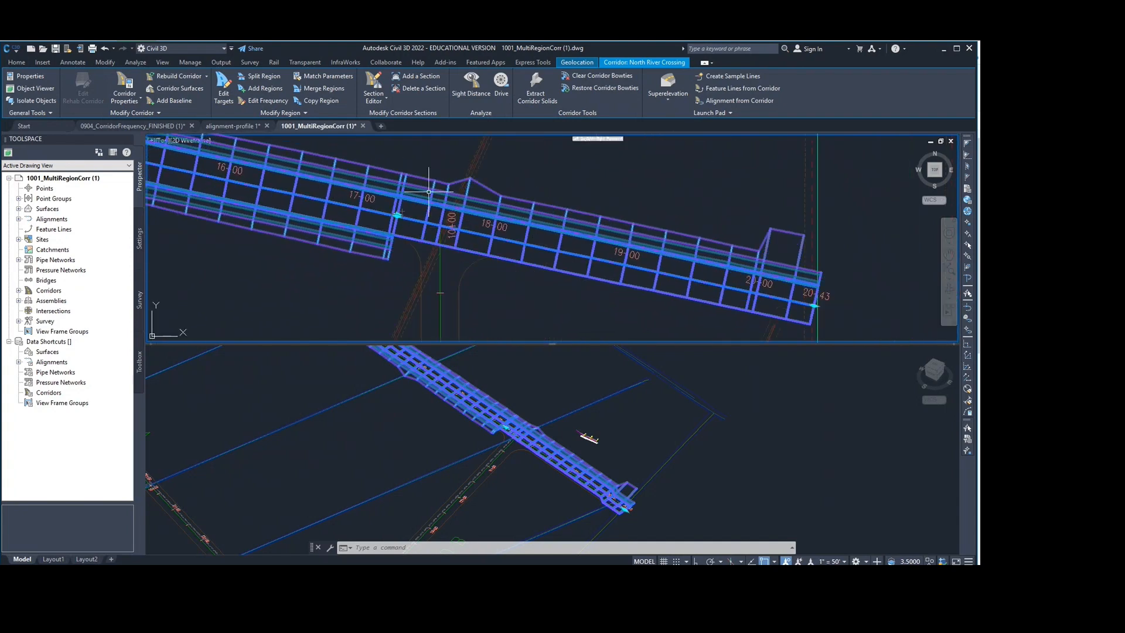
Split the Left Daylight-Right Pavement region at station 18+09.20, where the far curb return meets the pavement edge.
click(125, 86)
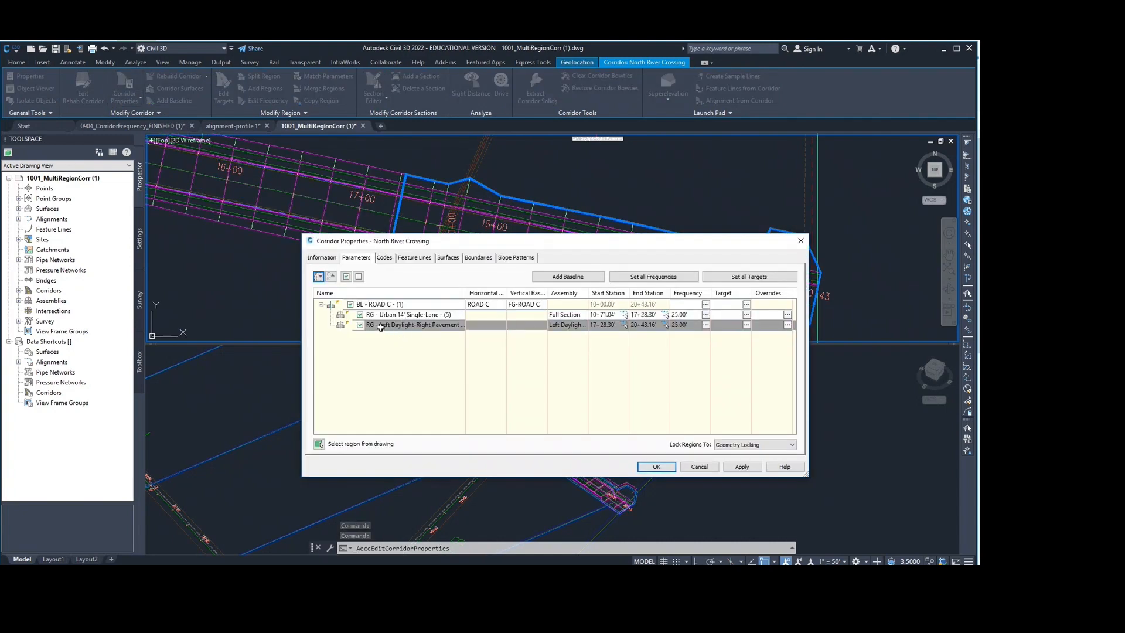
right_click(380, 328)
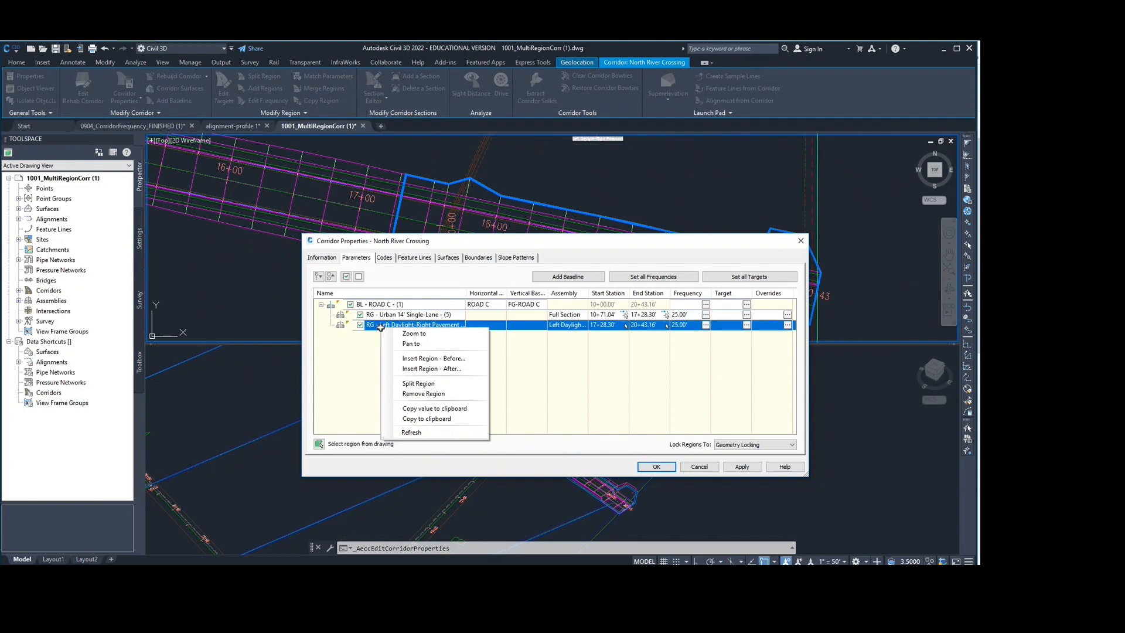
click(435, 385)
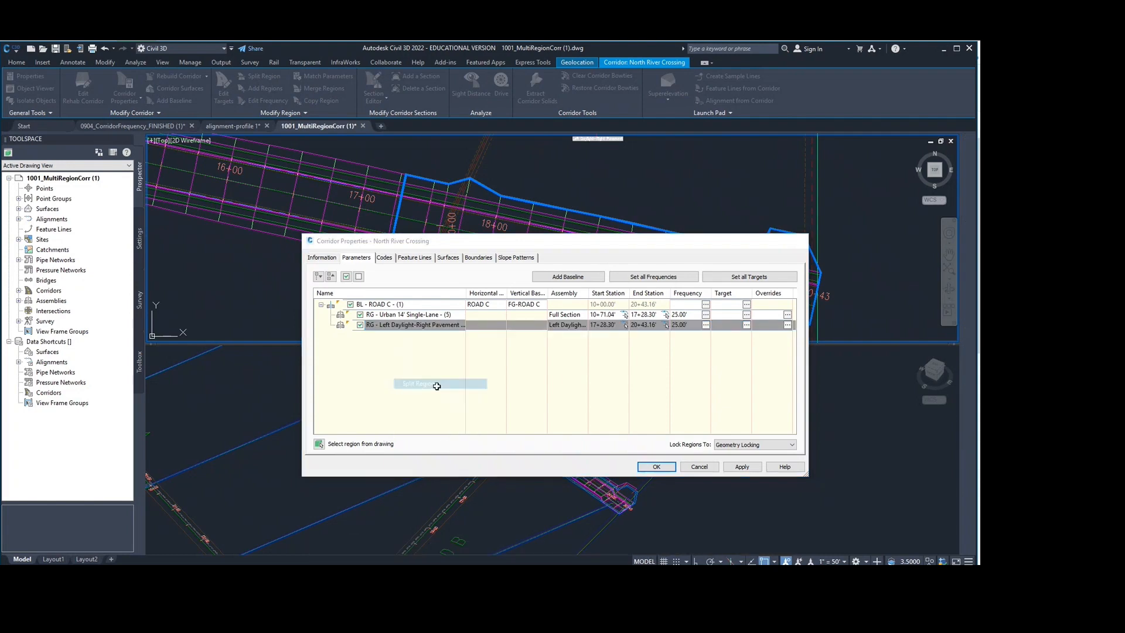
scroll(498, 252, up, 5)
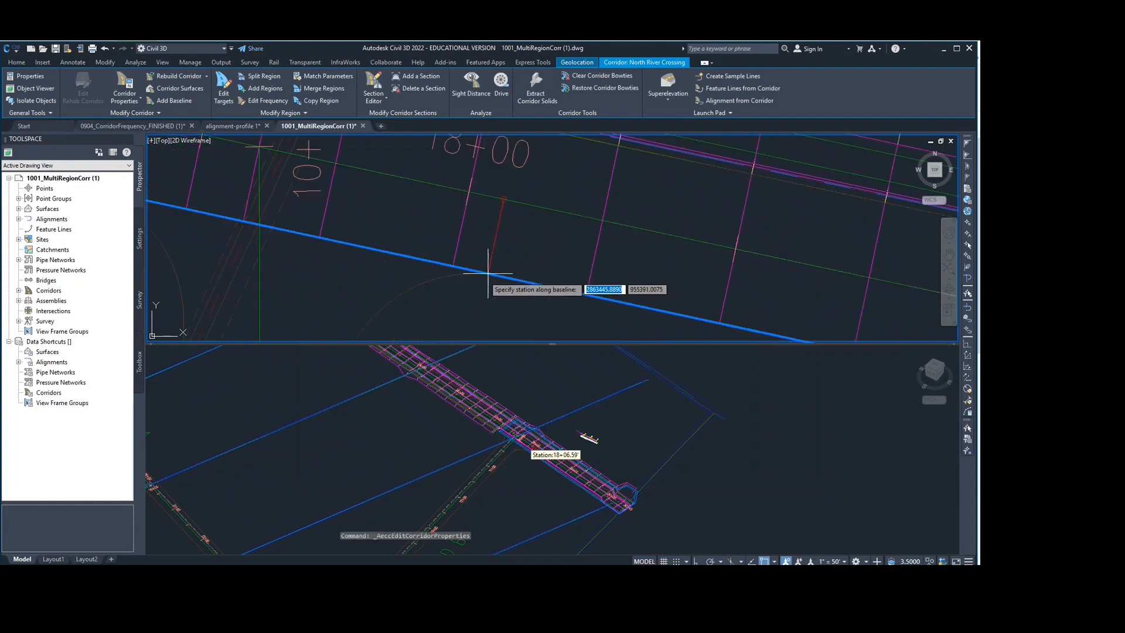
scroll(503, 276, up, 3)
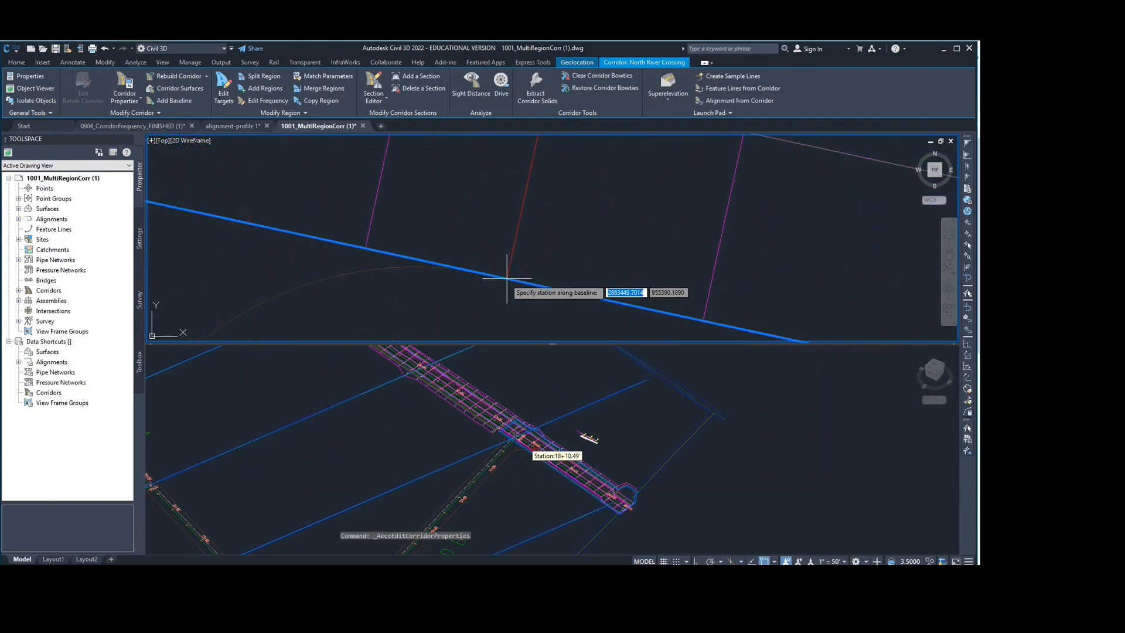
click(489, 274)
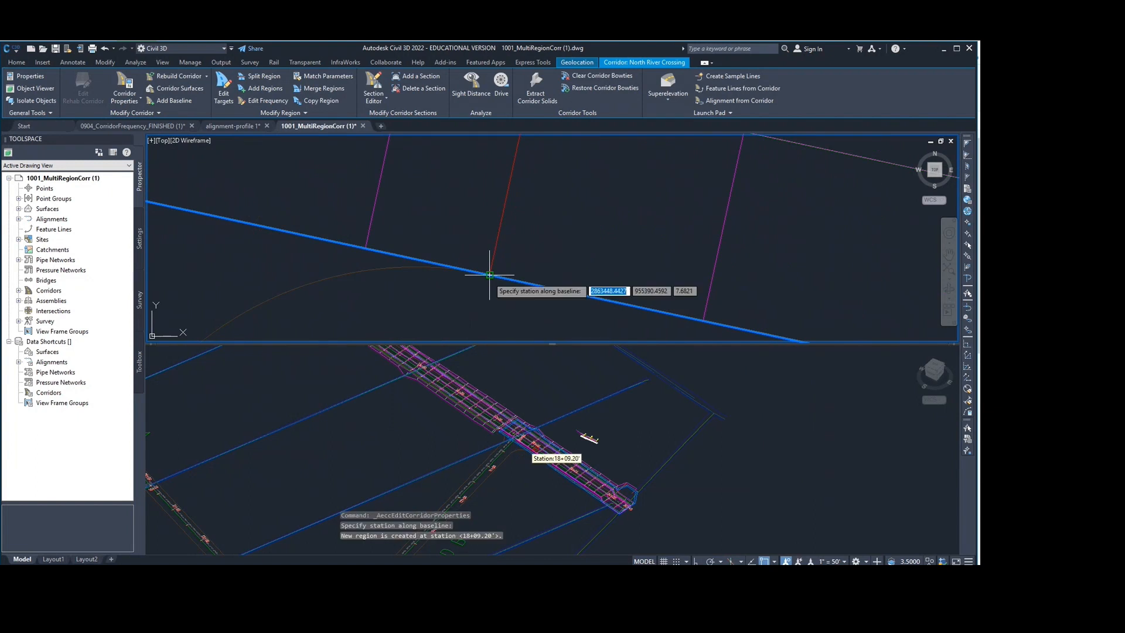
key(Return)
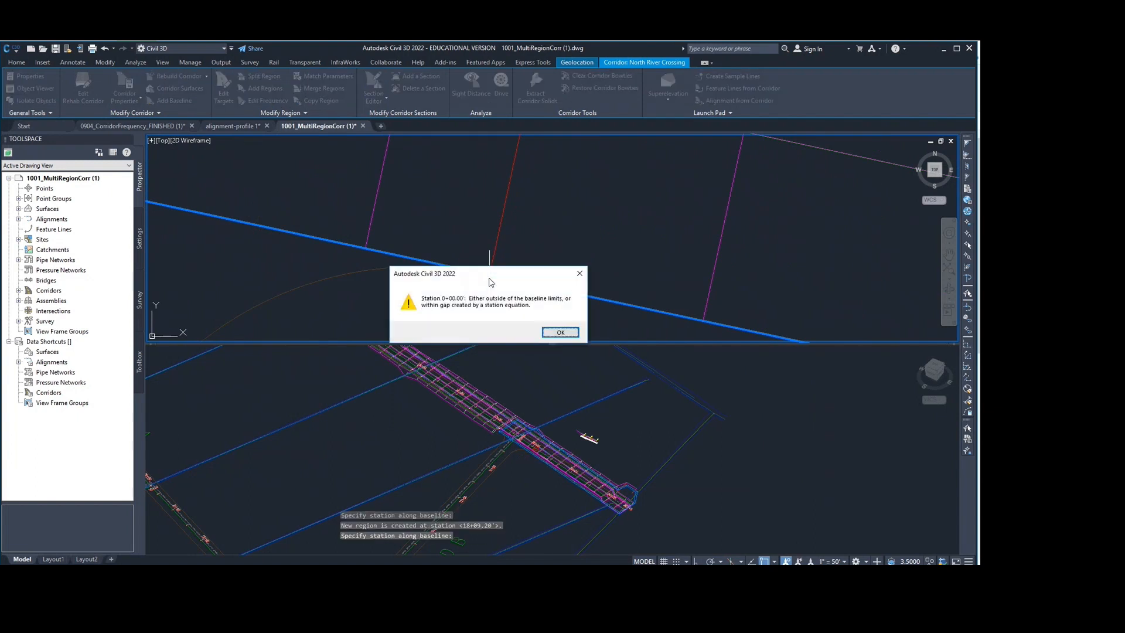
click(554, 332)
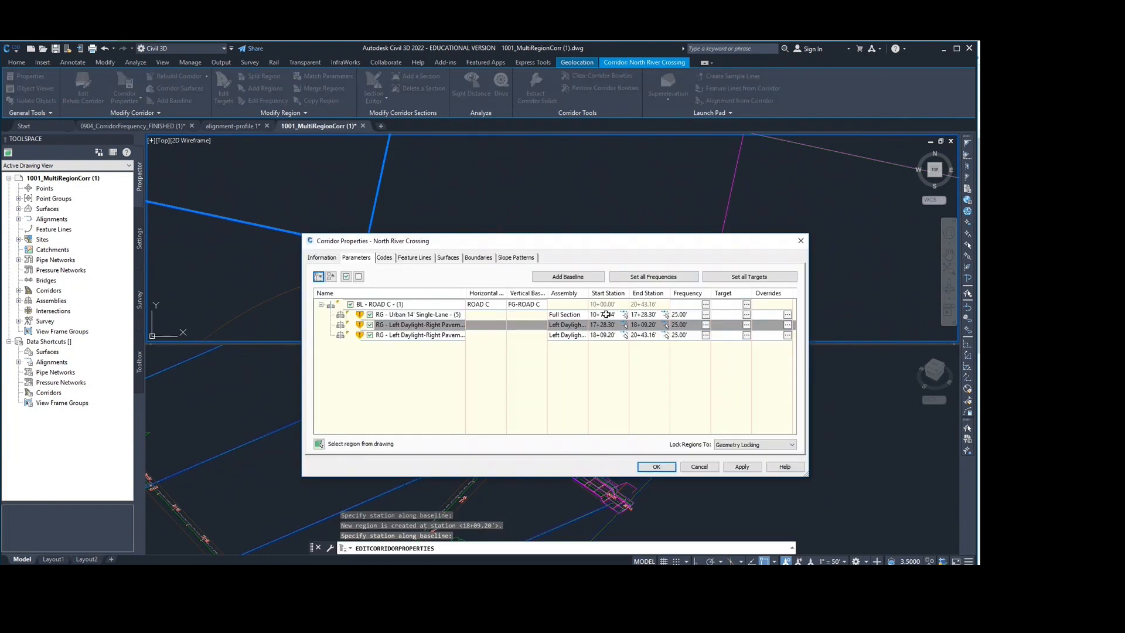
Check the target mapping of the Left Daylight-Right Pavement region that starts at station 18+09.20, without rebuilding the corridor.
drag(616, 247, 668, 228)
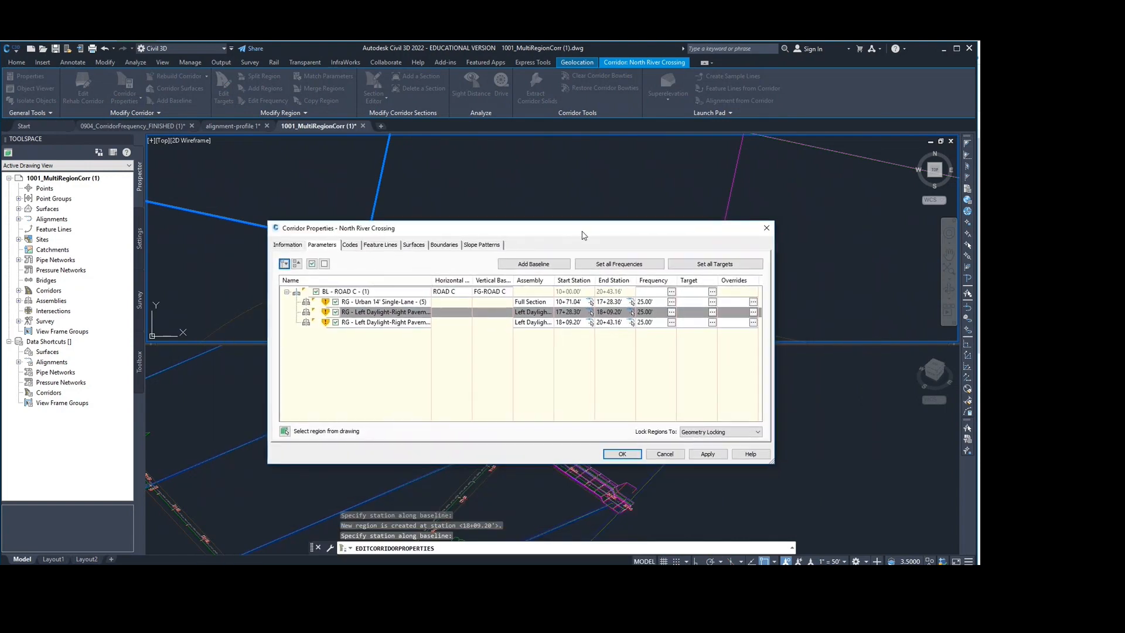
drag(582, 232, 559, 237)
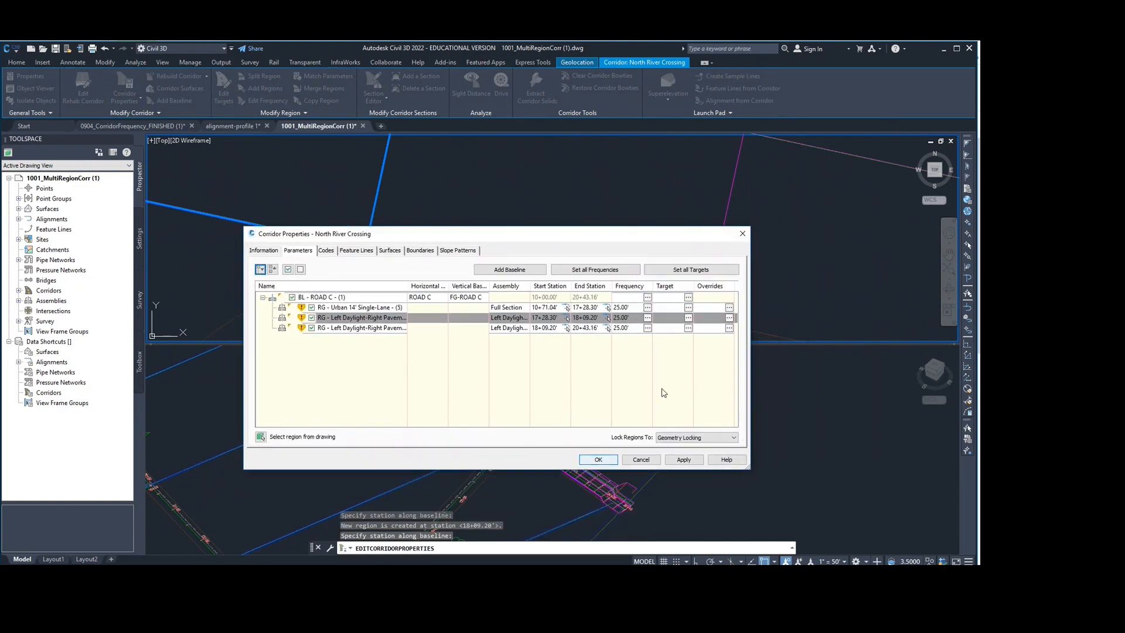
click(687, 329)
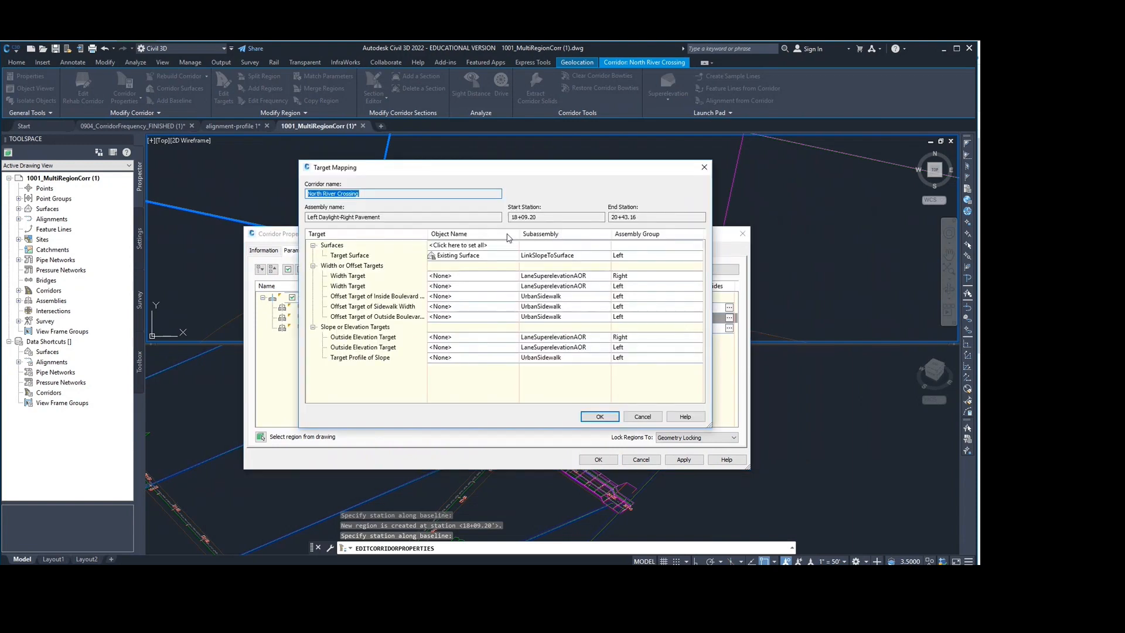
click(599, 416)
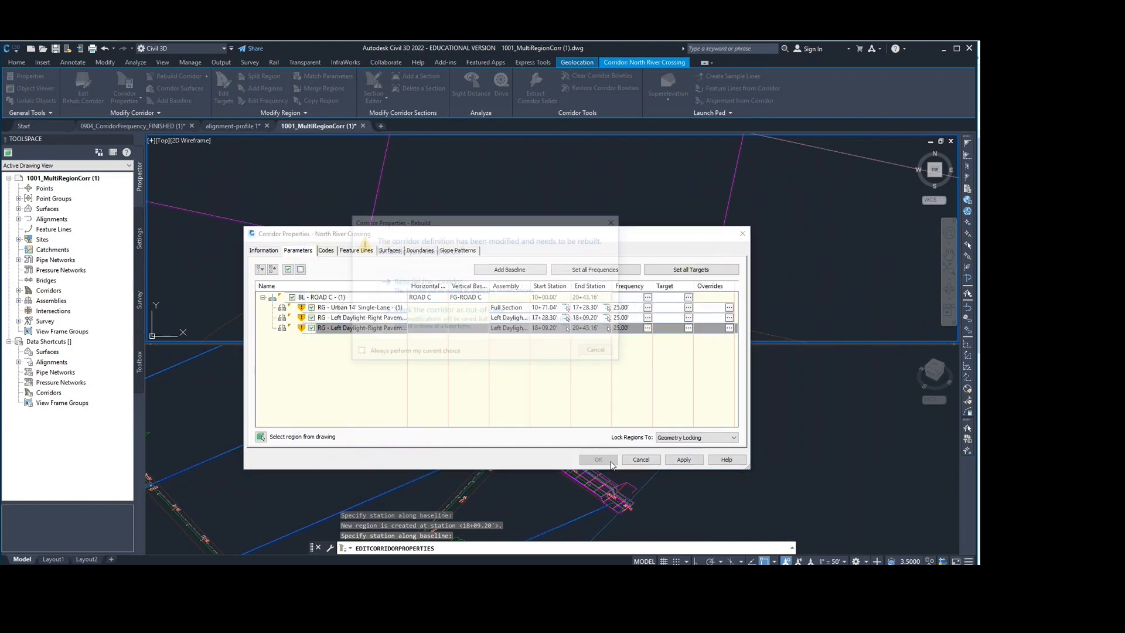
click(679, 460)
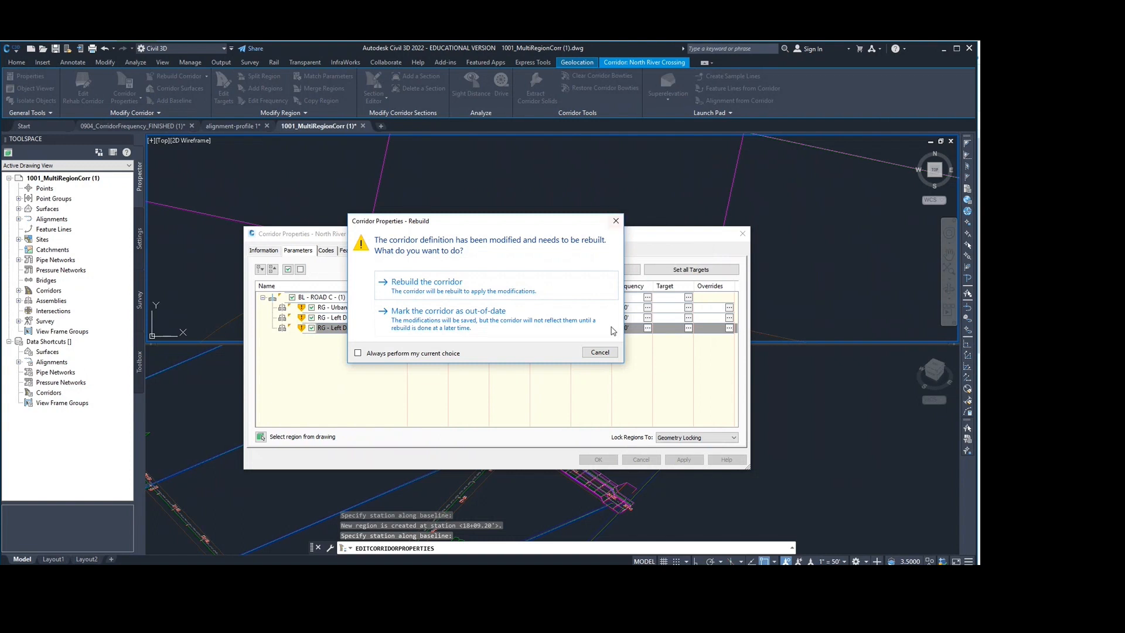
click(600, 352)
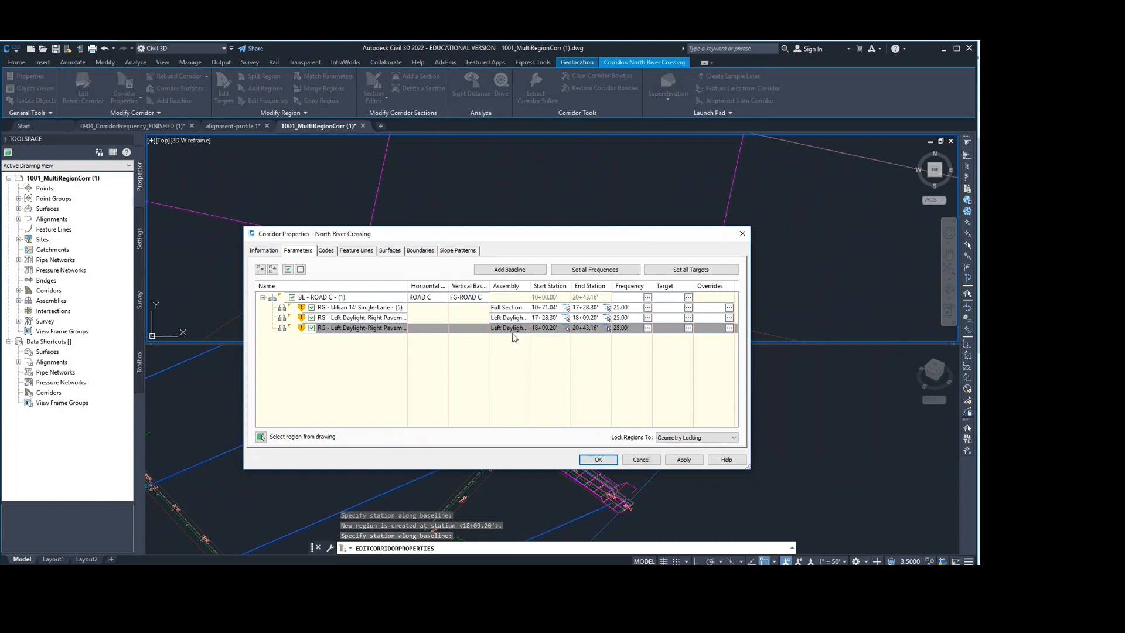
Change the assembly of the region starting at station 18+09.20 to Full Section.
click(499, 328)
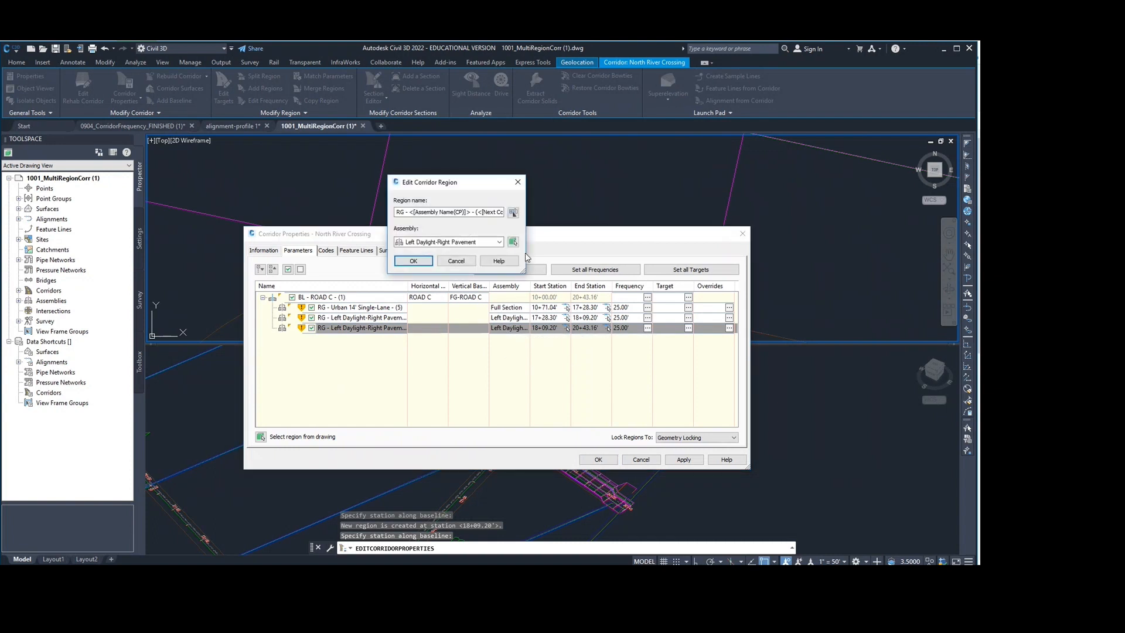
click(498, 242)
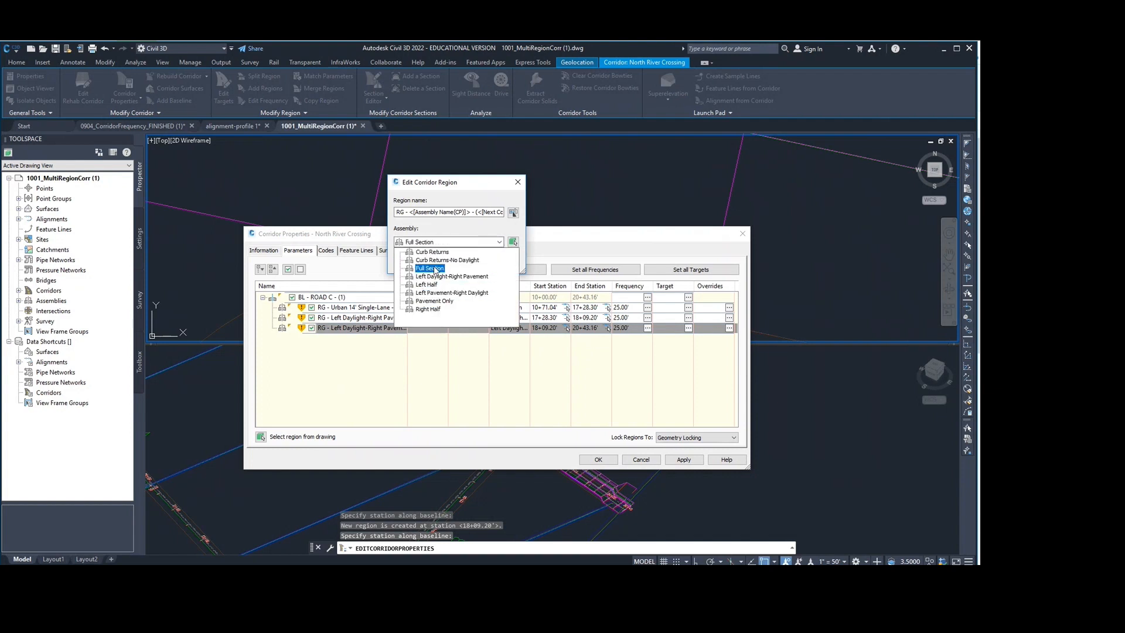
click(431, 268)
click(427, 268)
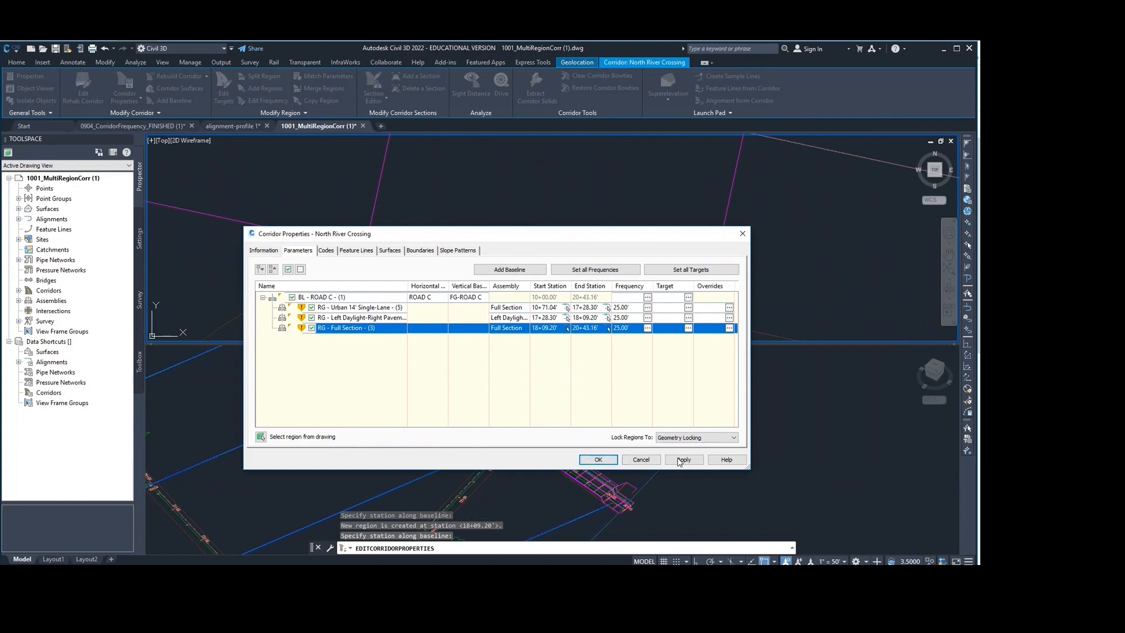
Apply the region changes with a corridor rebuild, close the corridor properties, and dismiss the event viewer.
click(680, 460)
click(503, 291)
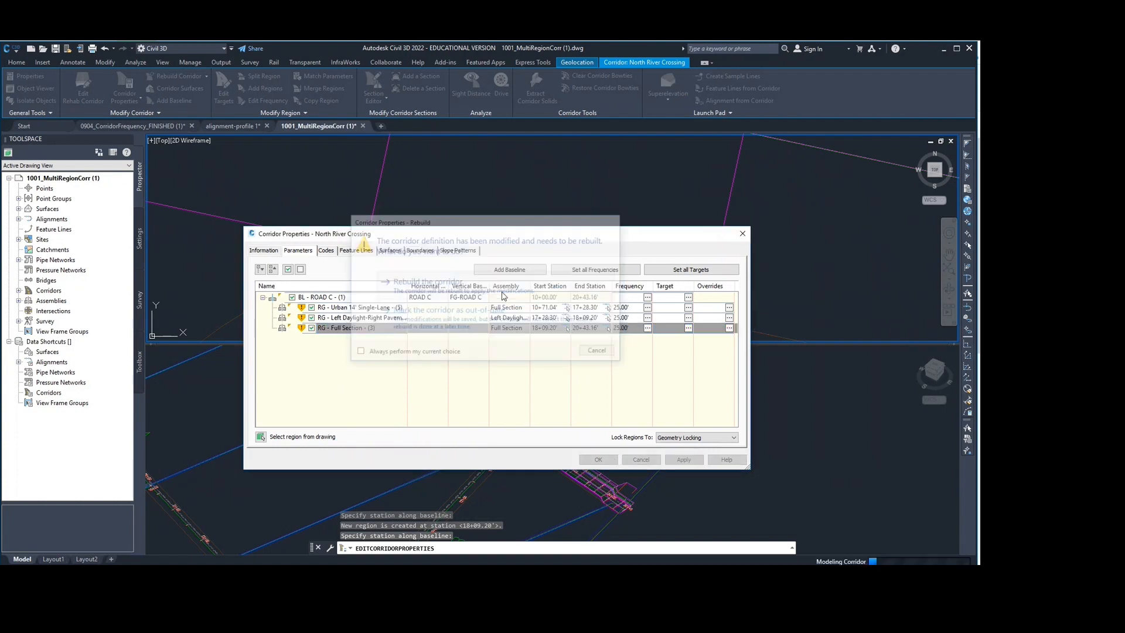
click(610, 461)
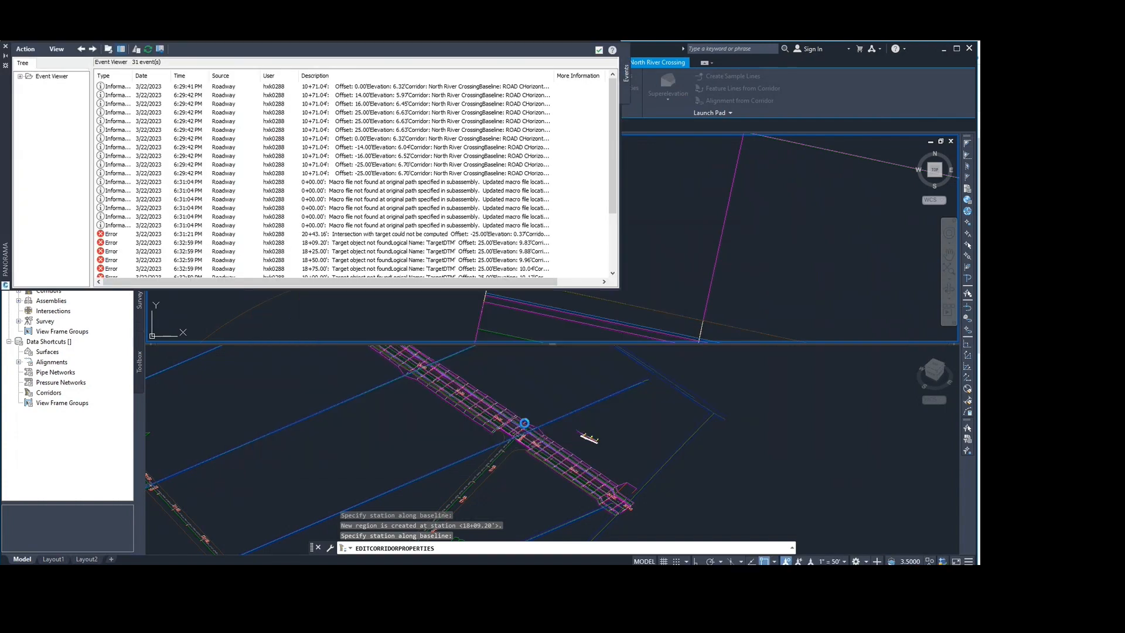
click(6, 46)
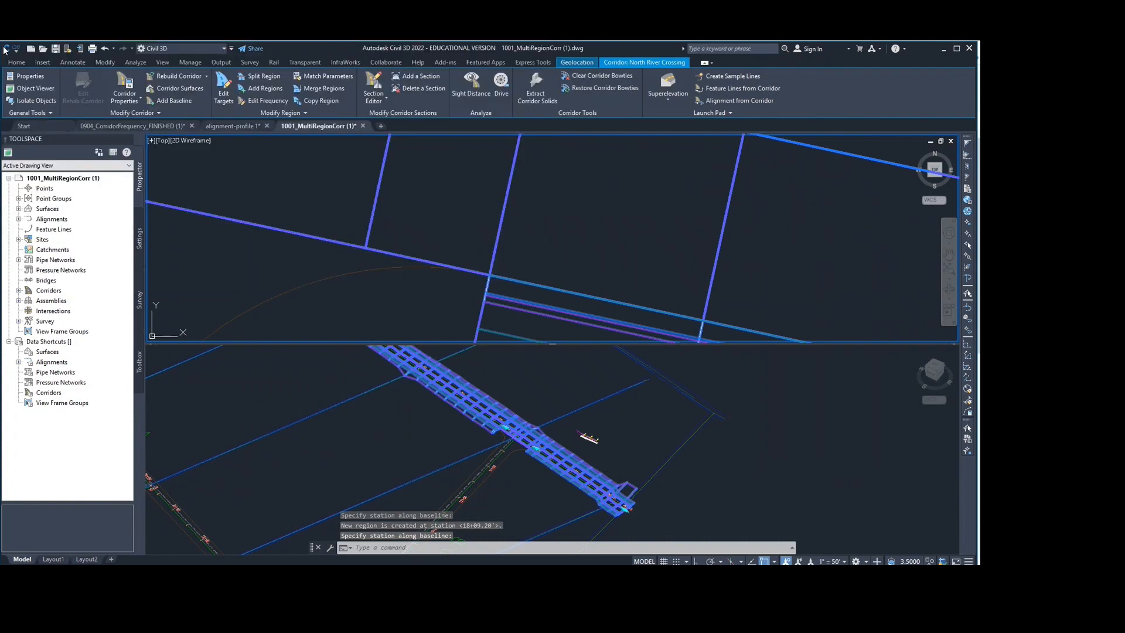
Examine the rebuilt Road C corridor in plan, comparing the sections before, across and beyond the Road B junction.
scroll(587, 242, down, 5)
middle_drag(591, 257, 602, 290)
scroll(664, 309, down, 2)
scroll(707, 283, up, 1)
scroll(533, 188, up, 4)
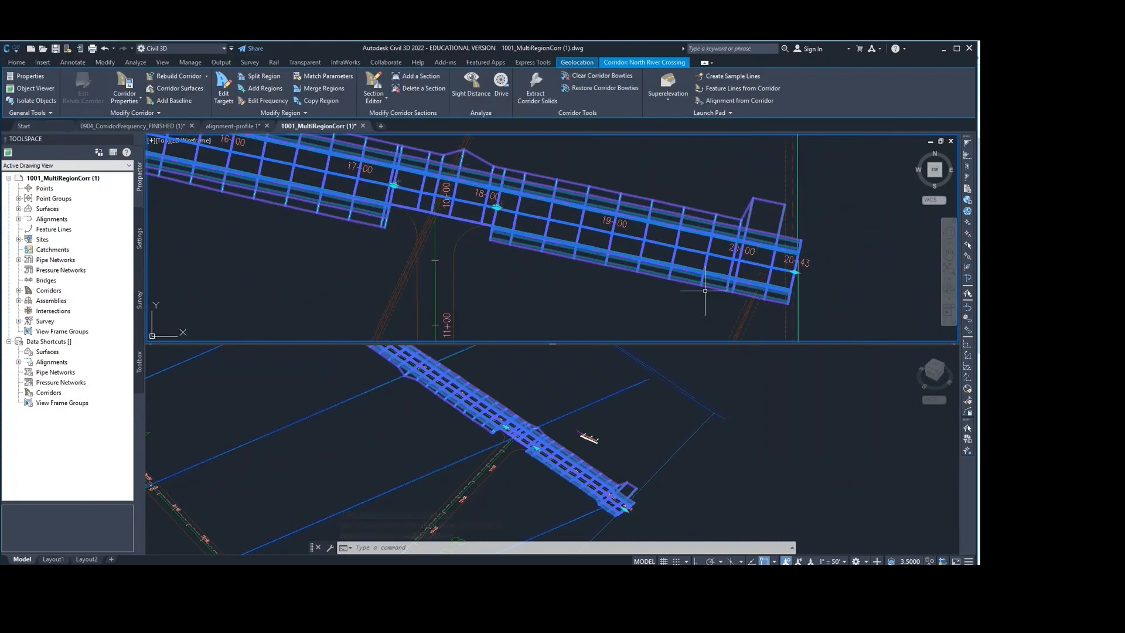
scroll(547, 239, down, 2)
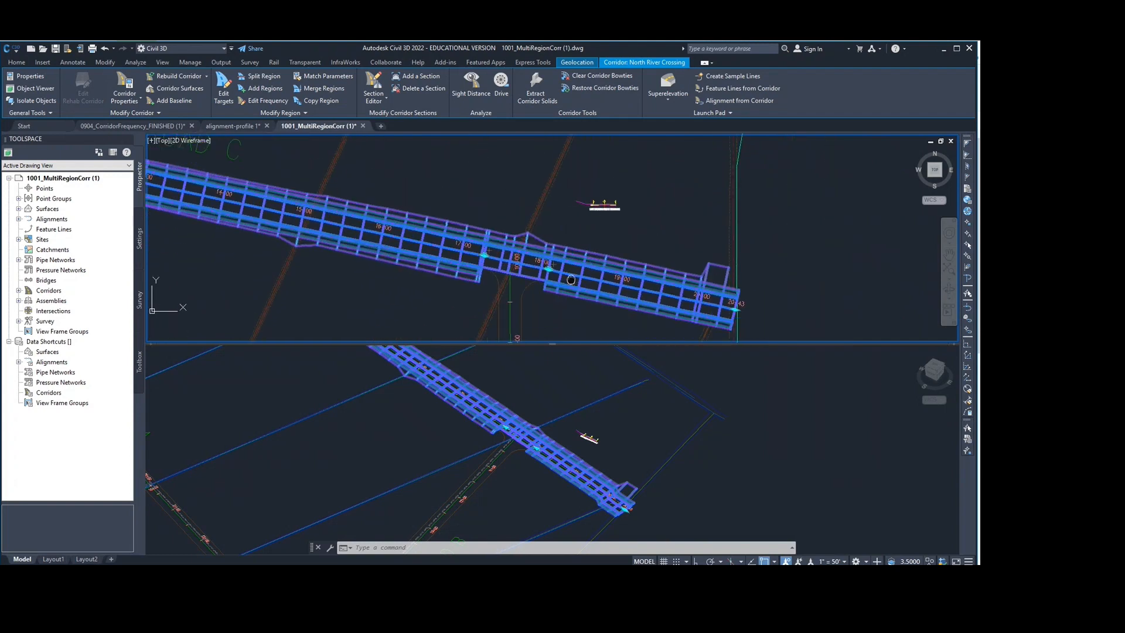
scroll(580, 296, up, 6)
scroll(603, 271, down, 4)
middle_drag(597, 250, 641, 296)
scroll(641, 297, down, 2)
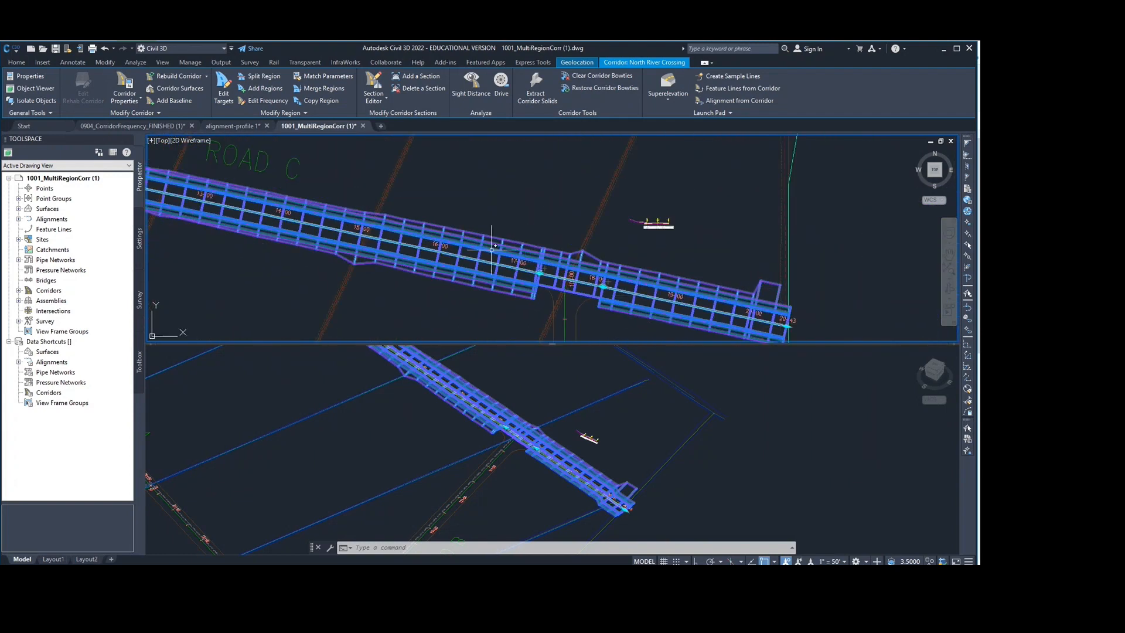
middle_drag(462, 271, 465, 175)
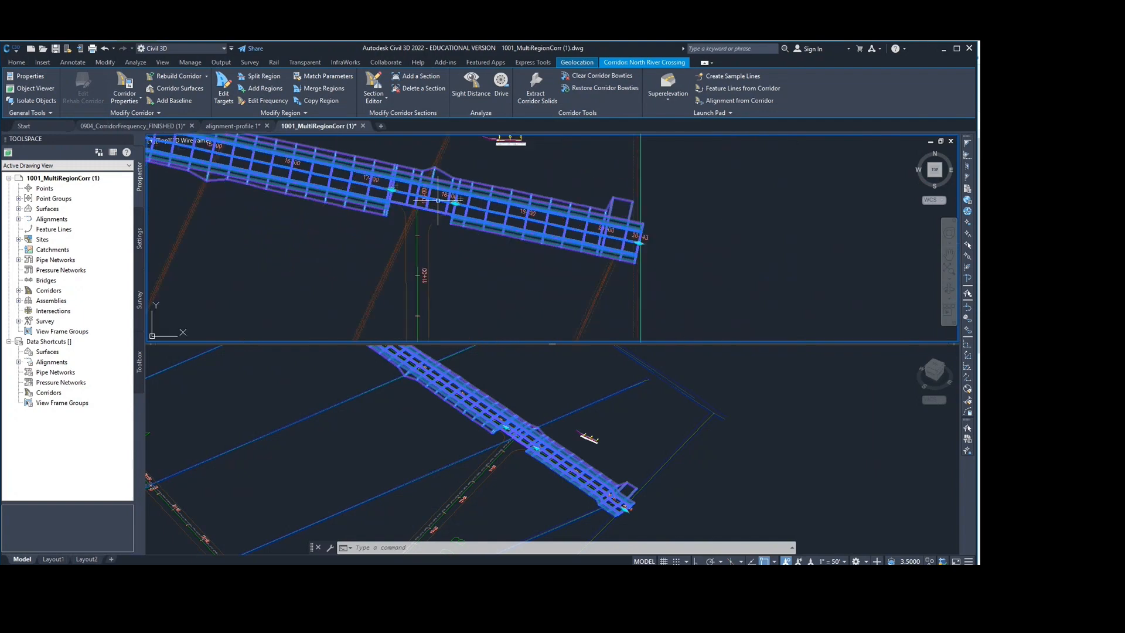
Examine the Full Section region beyond the junction, especially its daylight edge between station 20+00 and the end of Road C.
scroll(609, 205, up, 4)
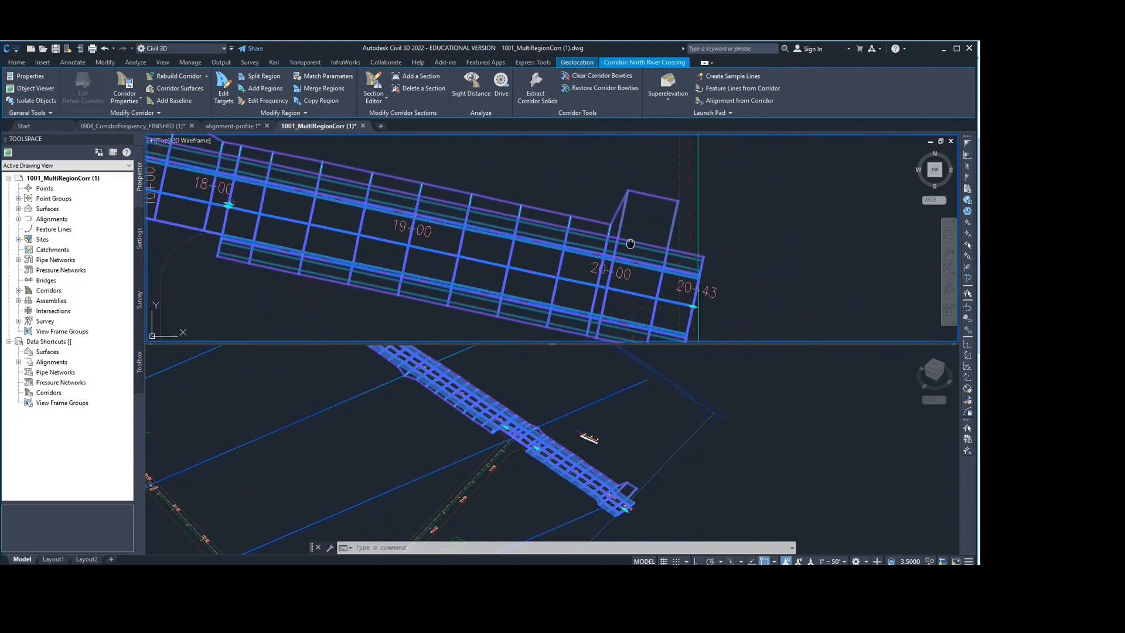
scroll(668, 228, down, 1)
scroll(724, 247, down, 1)
middle_drag(725, 247, 625, 249)
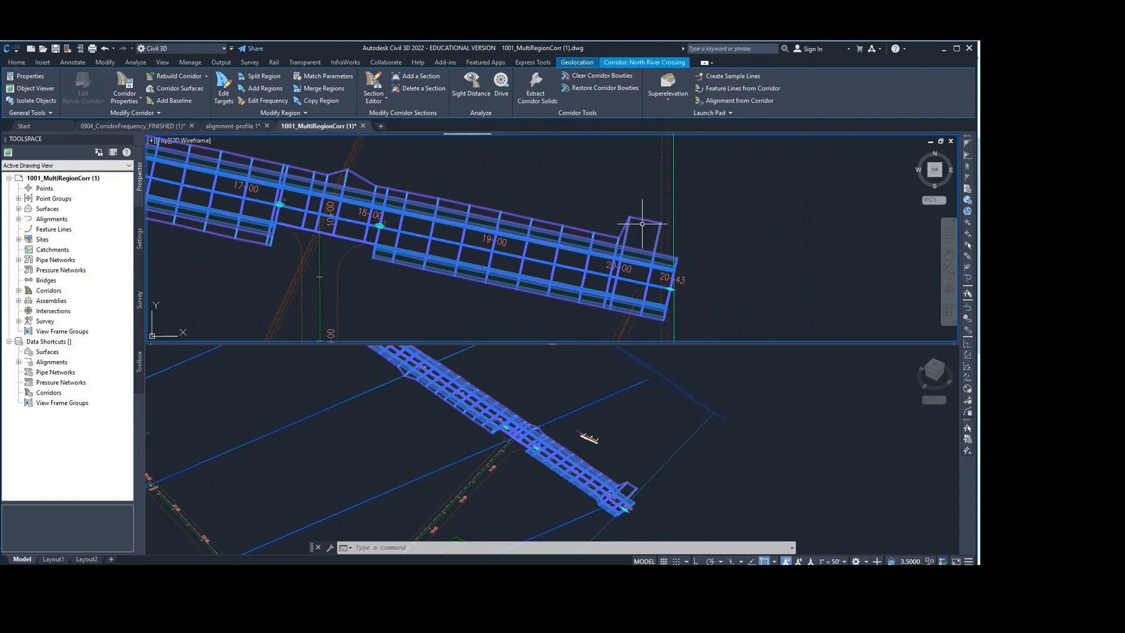
scroll(619, 246, up, 2)
scroll(621, 247, up, 1)
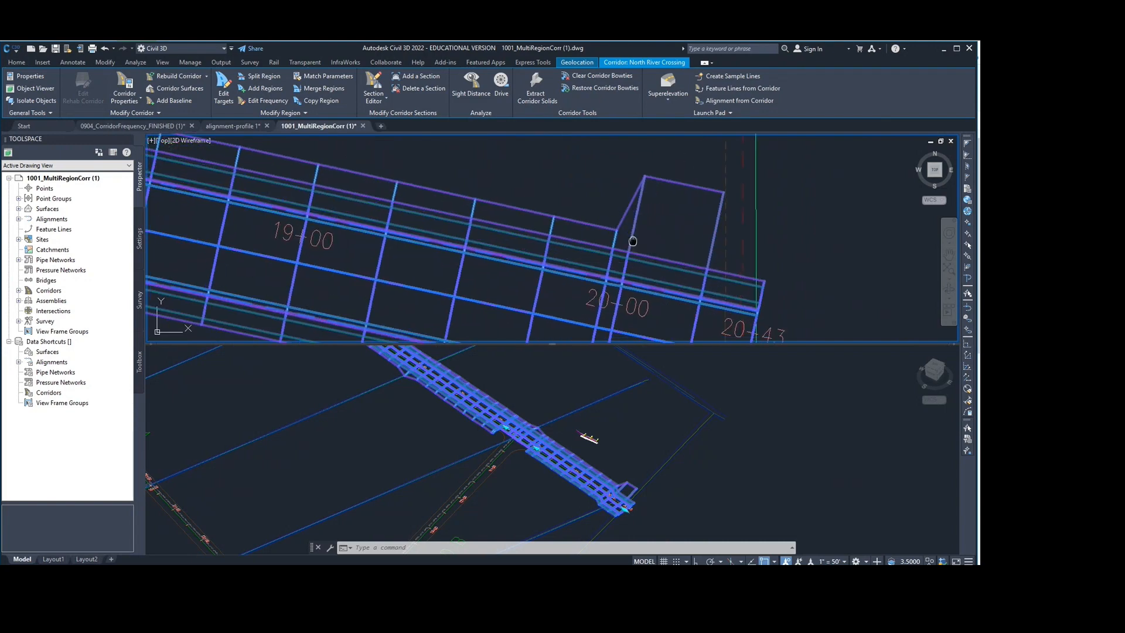
scroll(724, 144, down, 3)
middle_drag(706, 143, 540, 251)
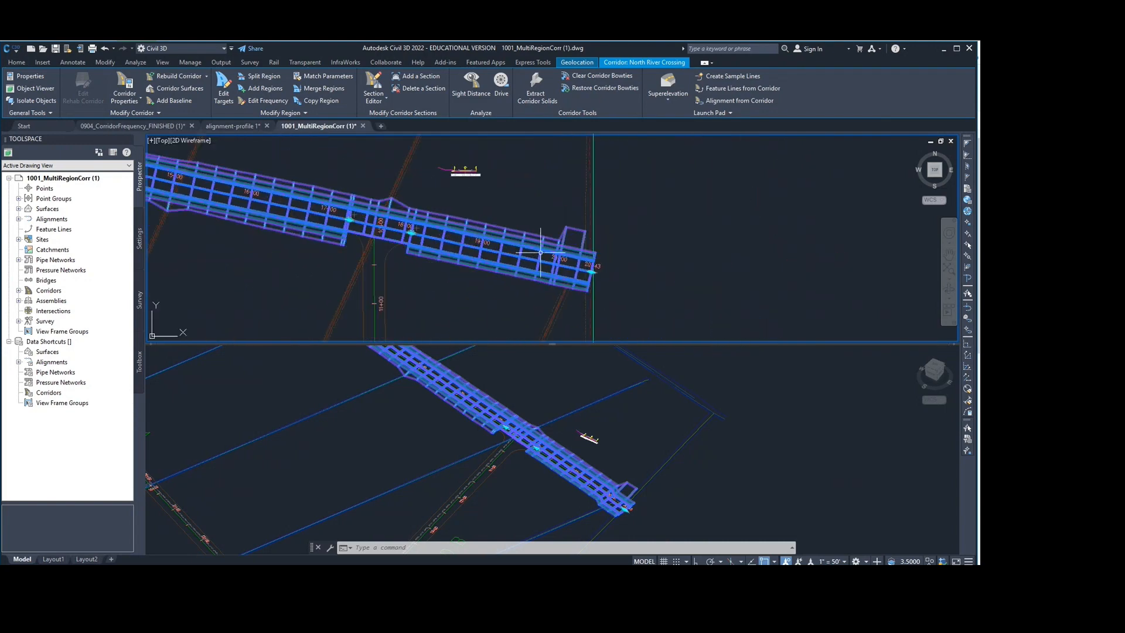
scroll(563, 259, up, 4)
middle_drag(493, 221, 560, 227)
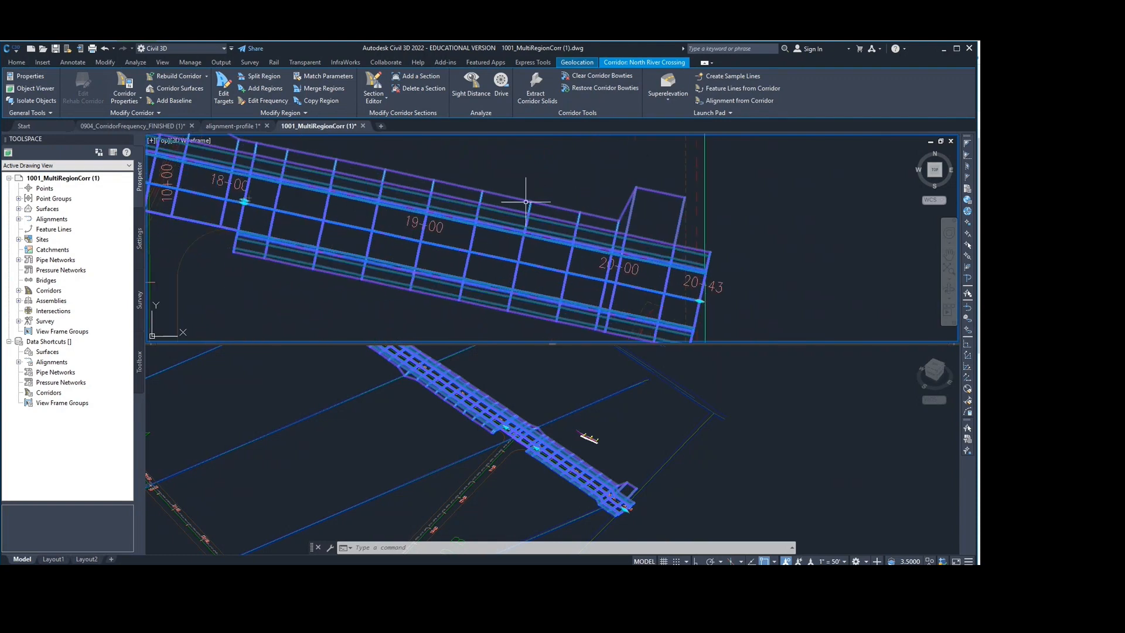
Set the end station of the Full Section region beyond the Road B junction to 19+95.00 in the corridor parameters.
click(125, 84)
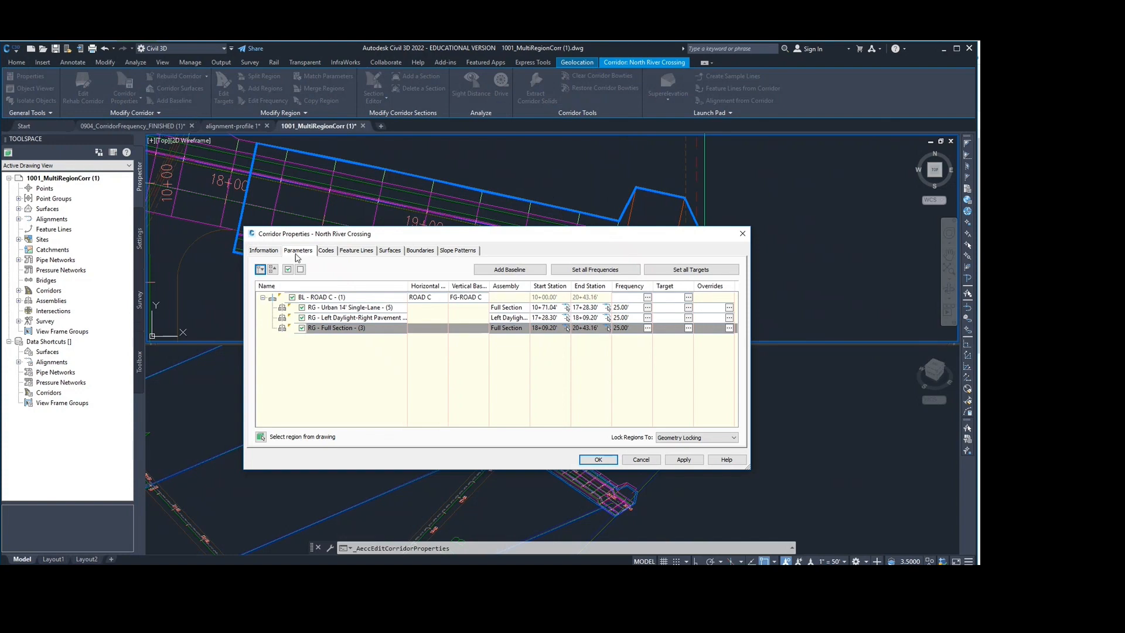
click(607, 328)
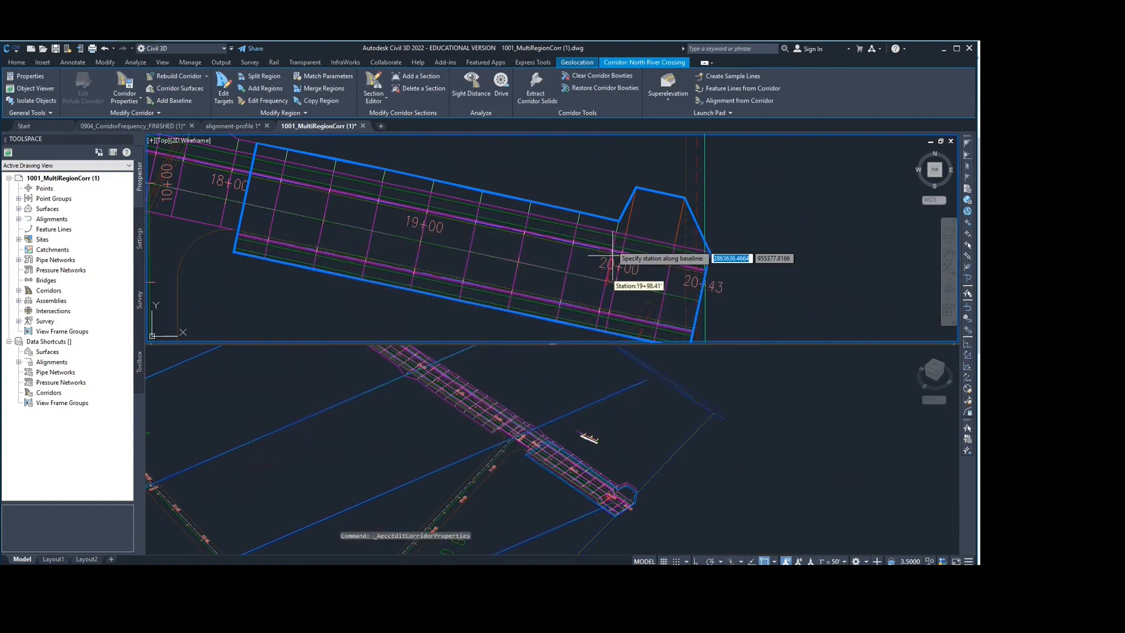
click(619, 221)
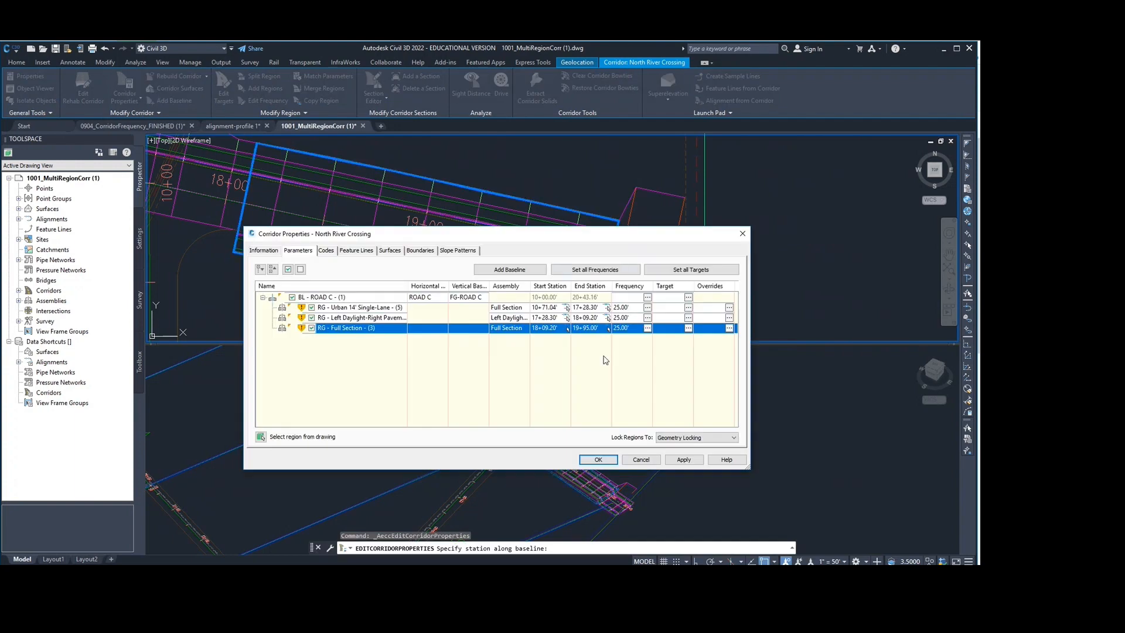
Apply the new end station with a corridor rebuild, close the corridor properties, and dismiss the event viewer.
click(685, 461)
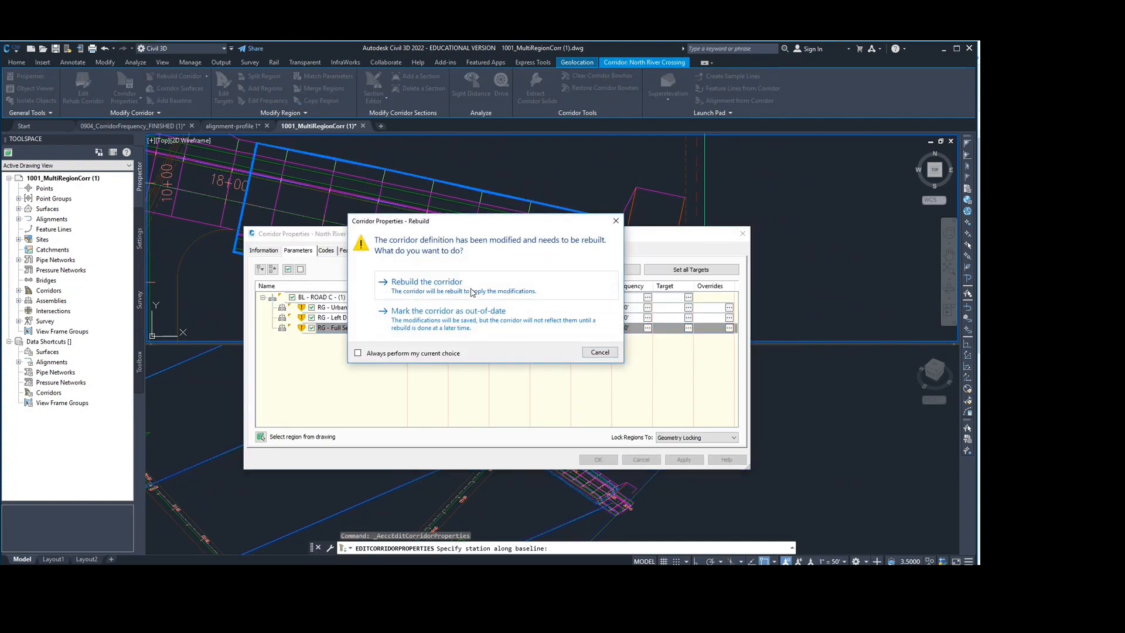
click(471, 291)
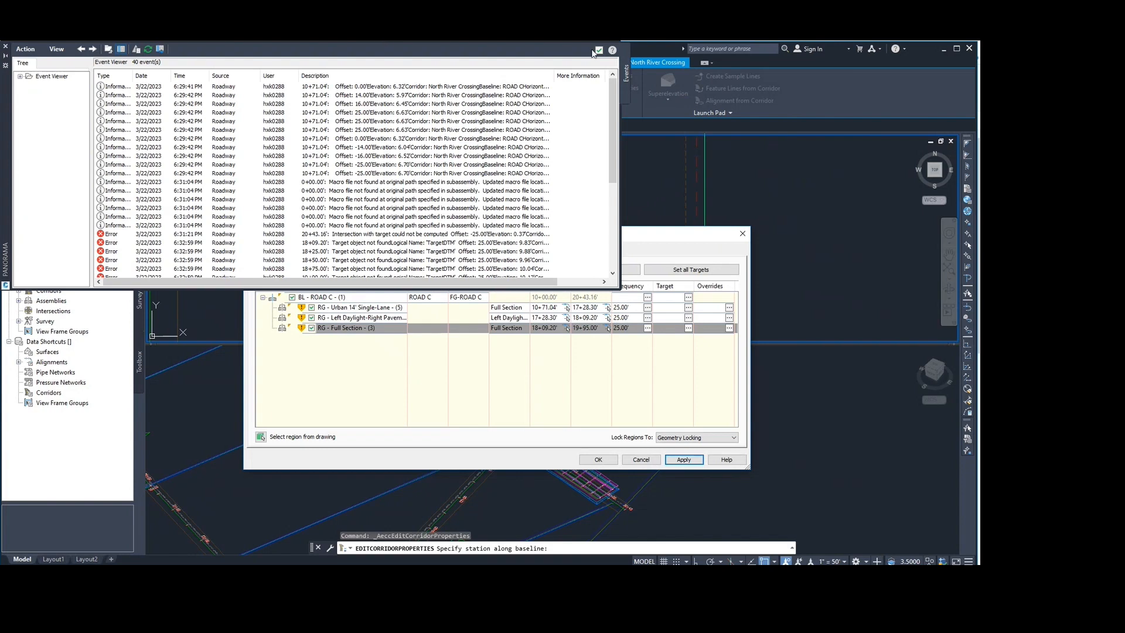
click(602, 461)
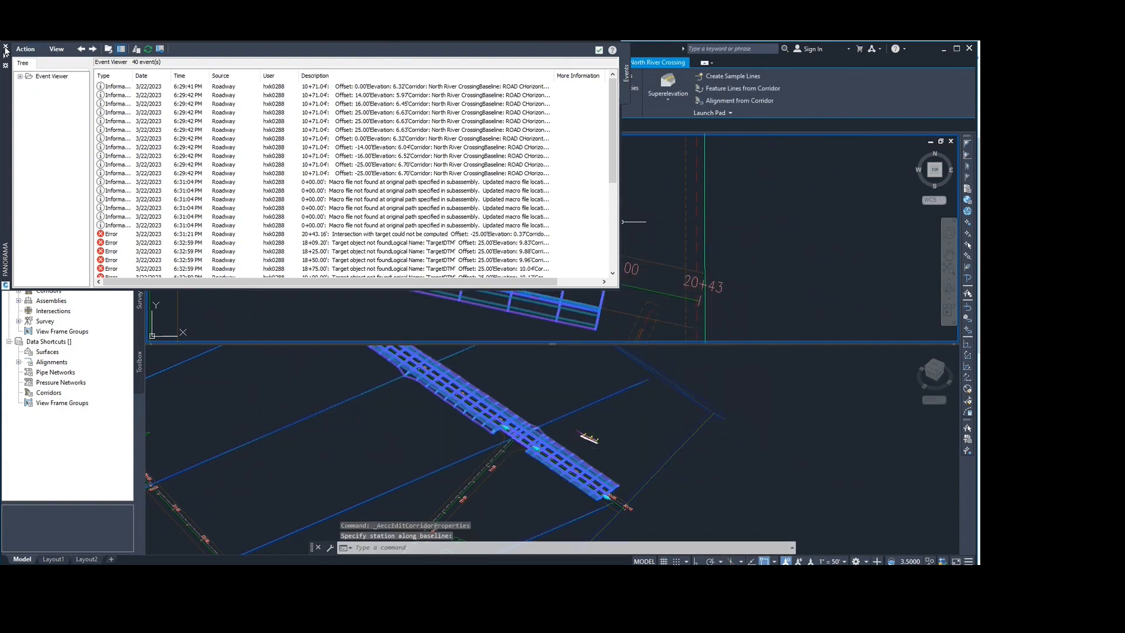
click(5, 48)
Examine the shortened Road C corridor in plan and in the 3D view, from its start to the end past Road B.
scroll(622, 267, down, 4)
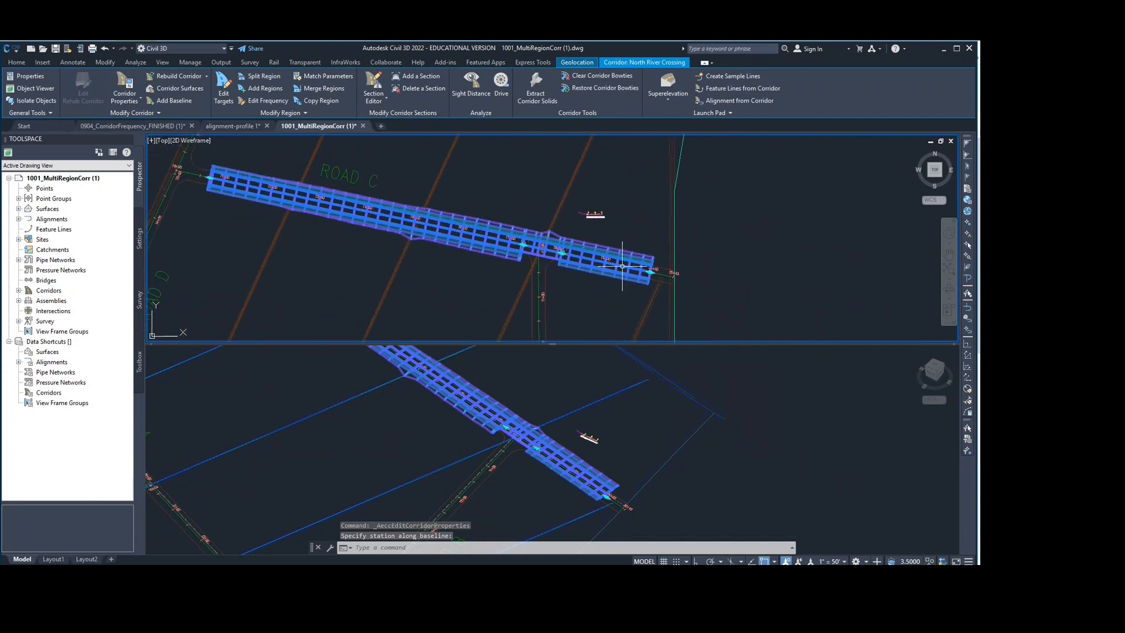
key(Escape)
middle_drag(578, 281, 640, 176)
click(602, 418)
middle_drag(543, 466, 586, 556)
scroll(662, 443, up, 4)
scroll(656, 451, down, 6)
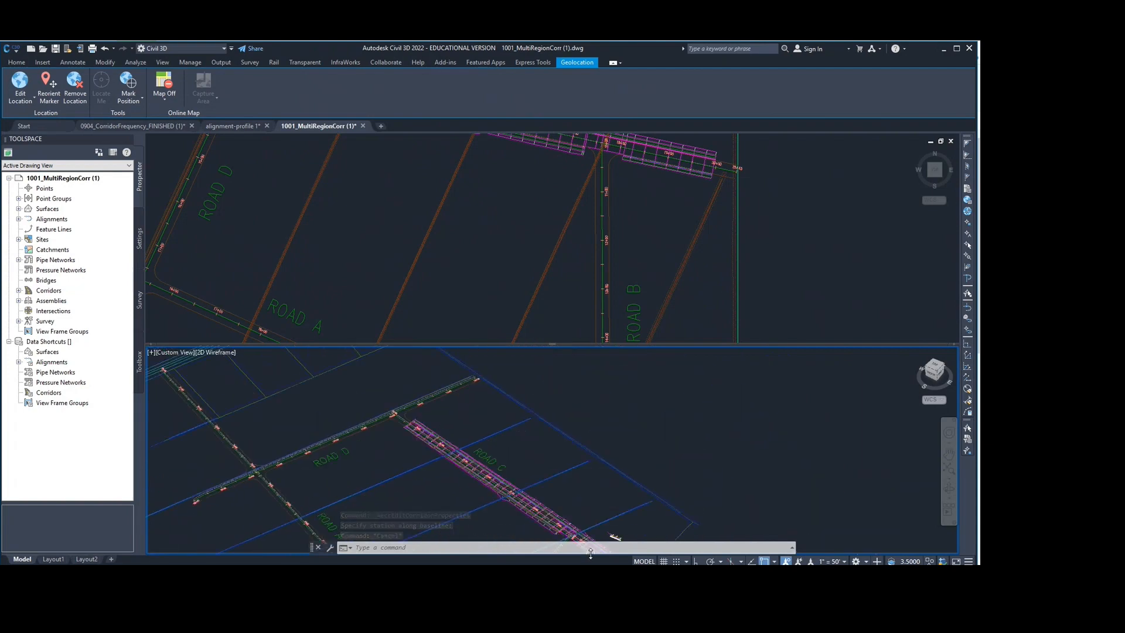
click(524, 237)
middle_drag(505, 212, 438, 336)
scroll(446, 303, up, 2)
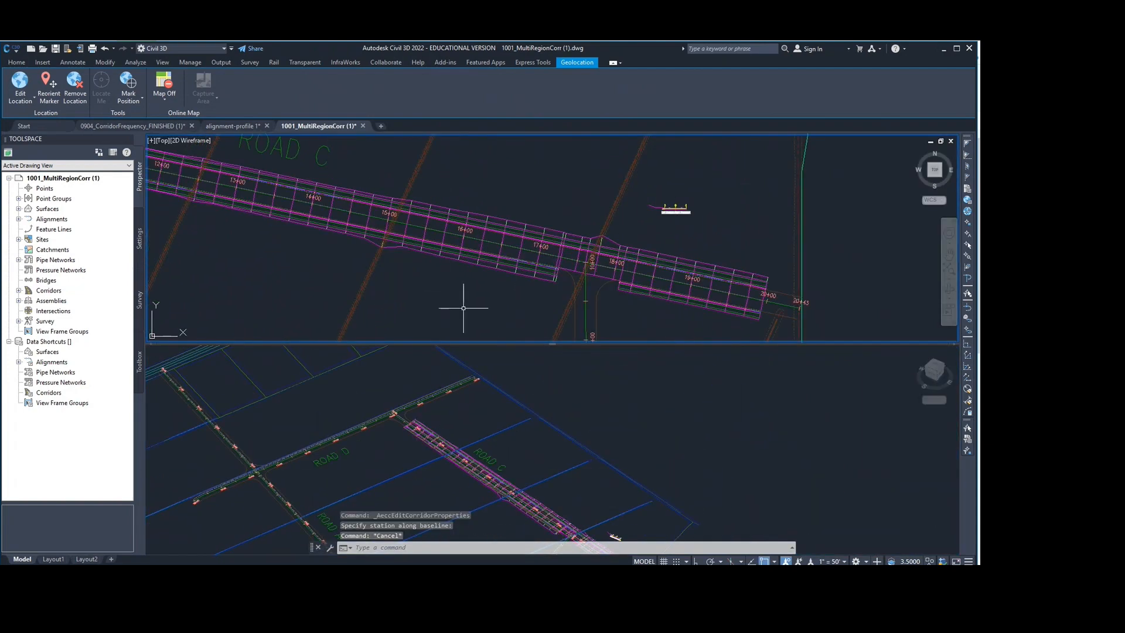
middle_drag(462, 229, 485, 208)
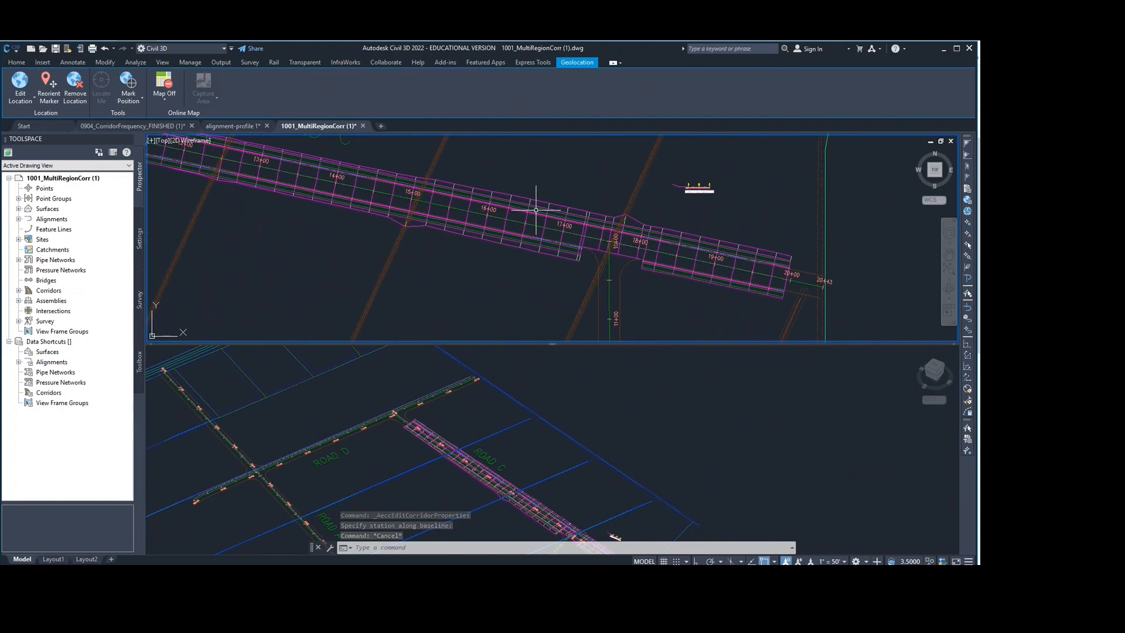
Configure the corridor section editor with a Two: Vertical layout showing Plan in viewport 1 and Section in viewport 2.
scroll(535, 209, up, 2)
click(557, 253)
middle_drag(557, 253, 516, 236)
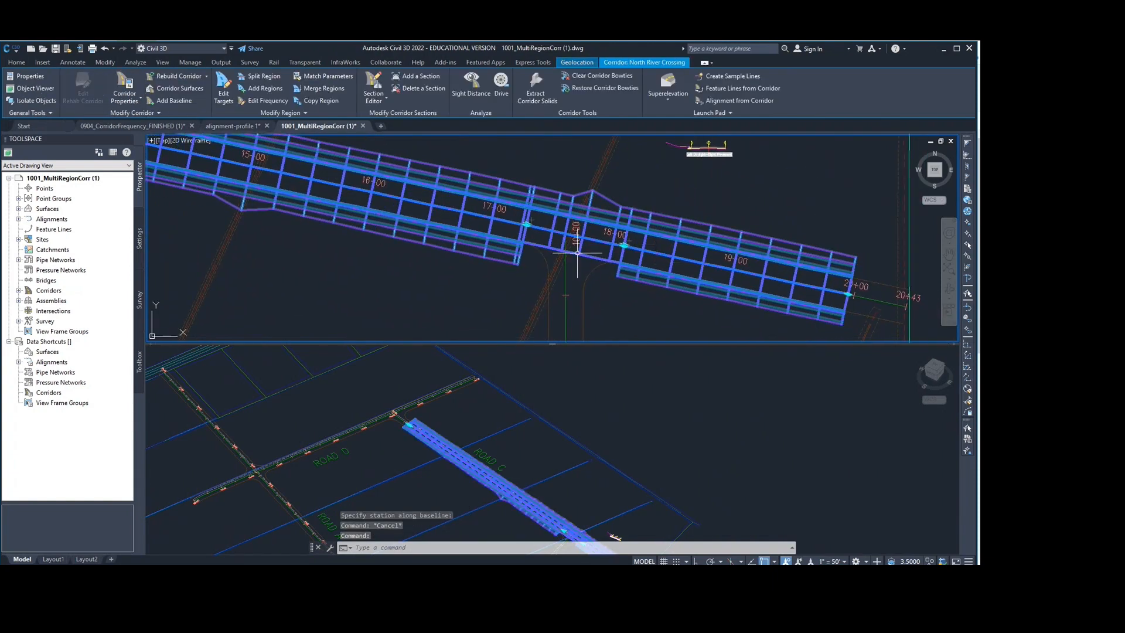
middle_drag(528, 211, 587, 226)
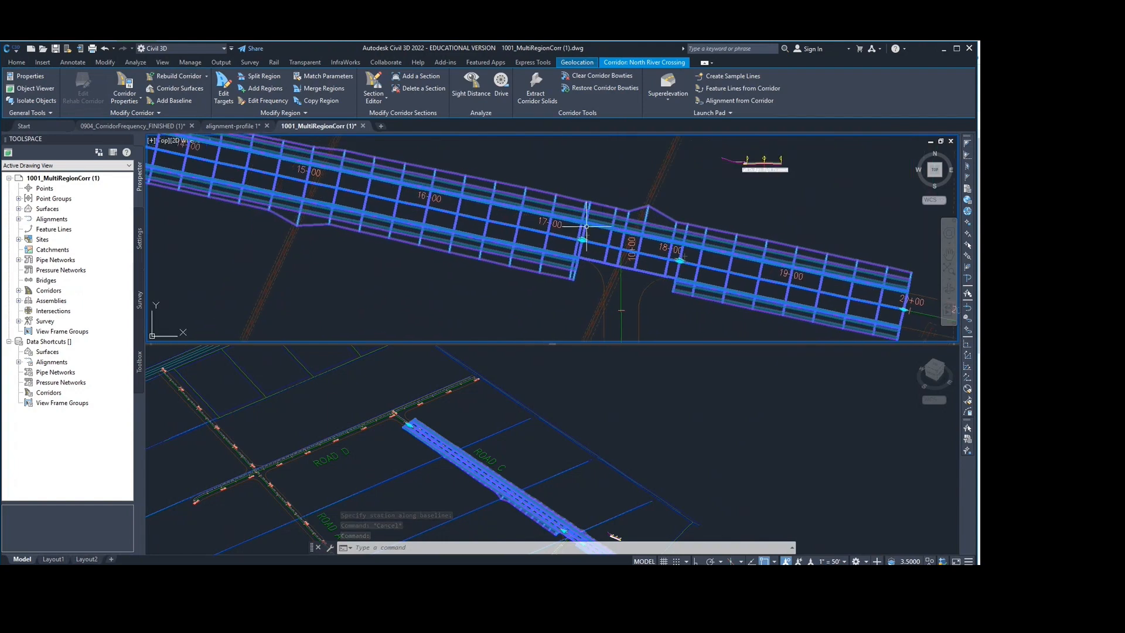
click(378, 96)
click(404, 138)
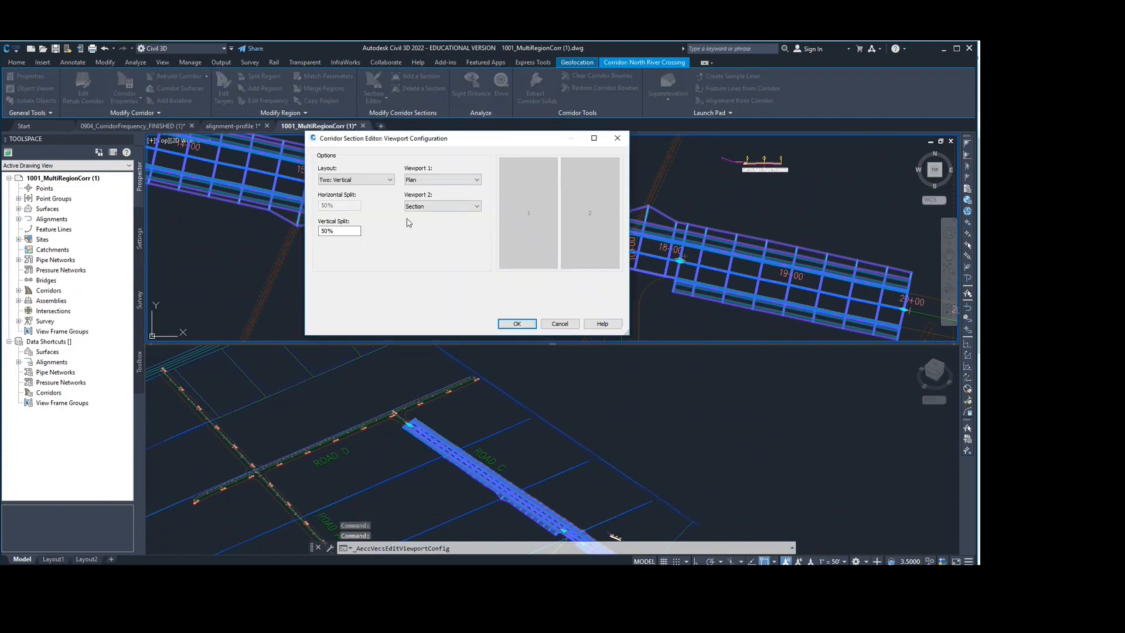
click(518, 323)
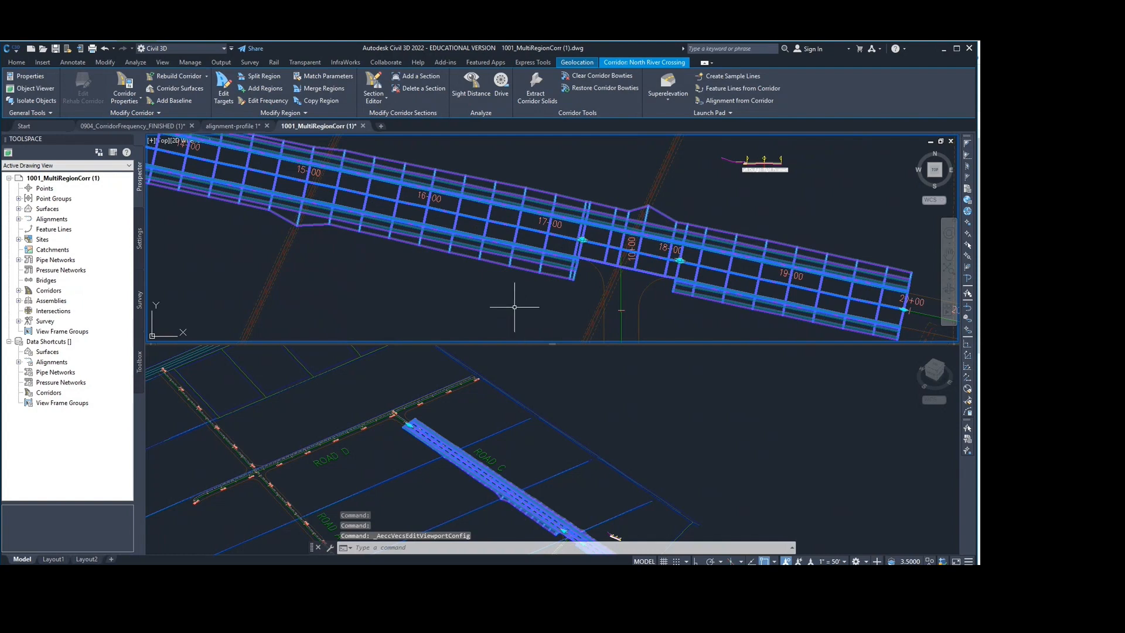
Inspect the Road C cross sections in the section editor, stepping back from station 17+28.30 to 16+50.00, and close the editor.
click(379, 83)
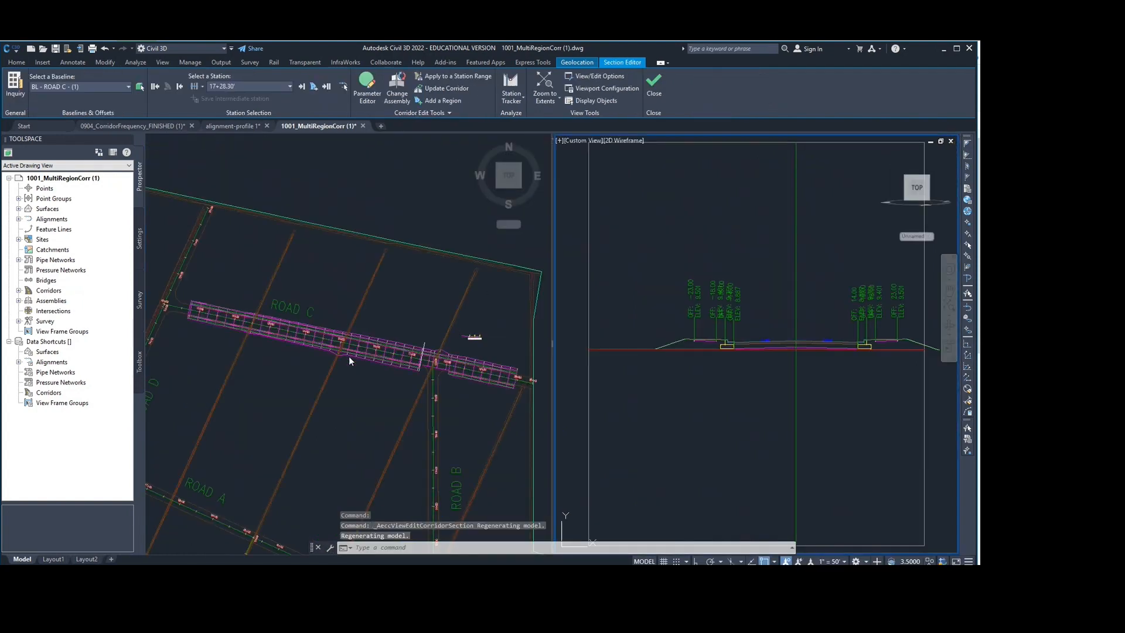
scroll(427, 357, up, 3)
click(410, 335)
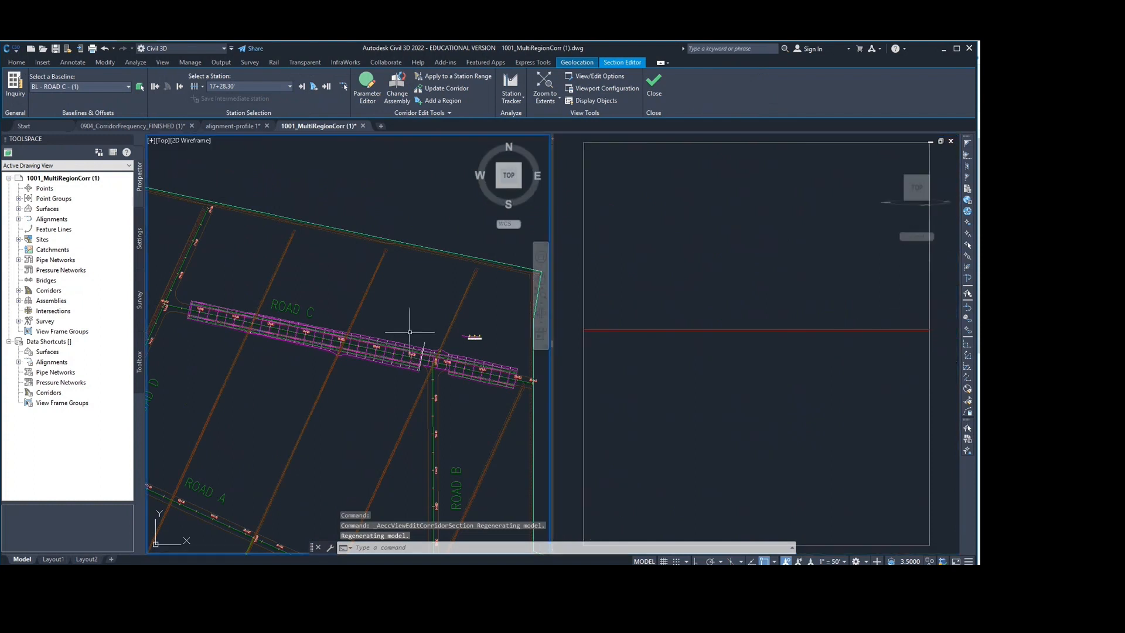
scroll(423, 354, up, 2)
middle_drag(428, 346, 457, 312)
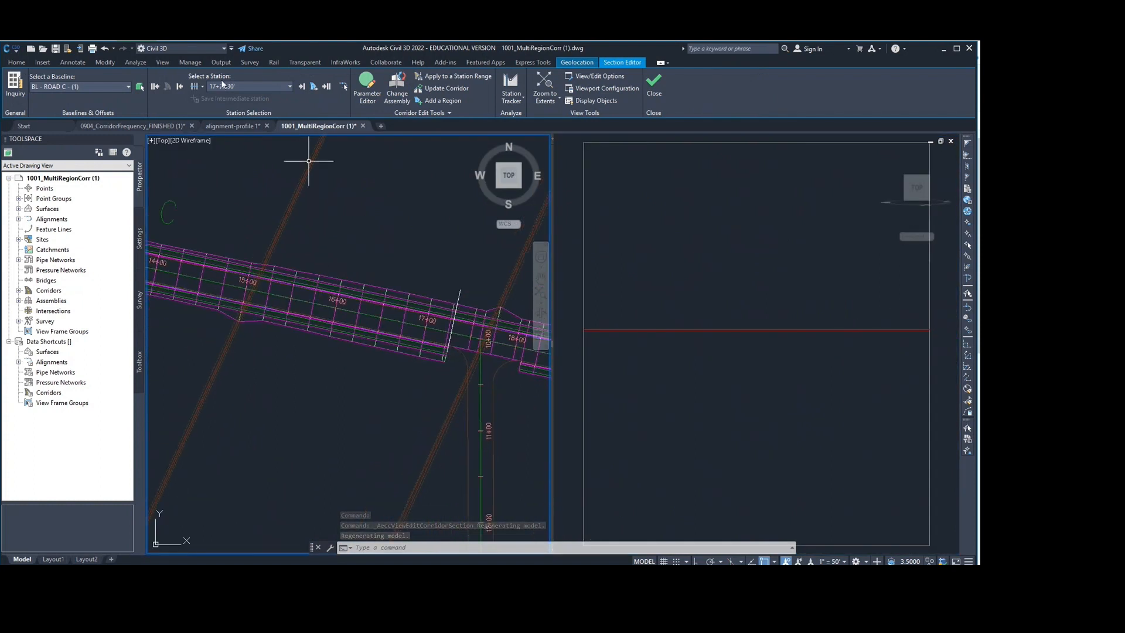
click(179, 86)
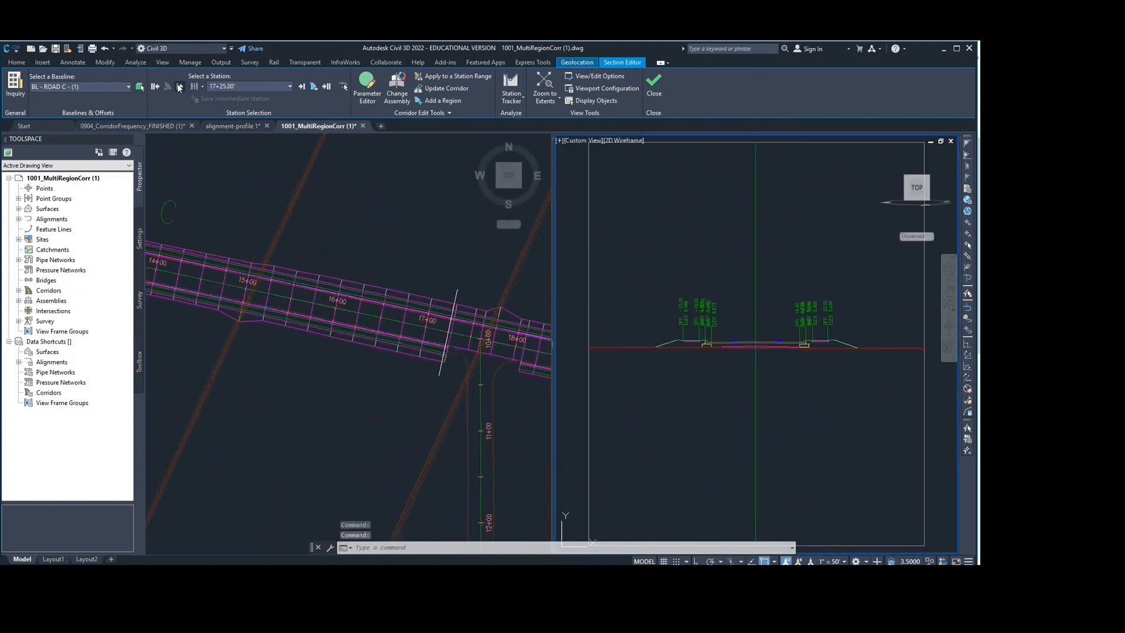
click(180, 86)
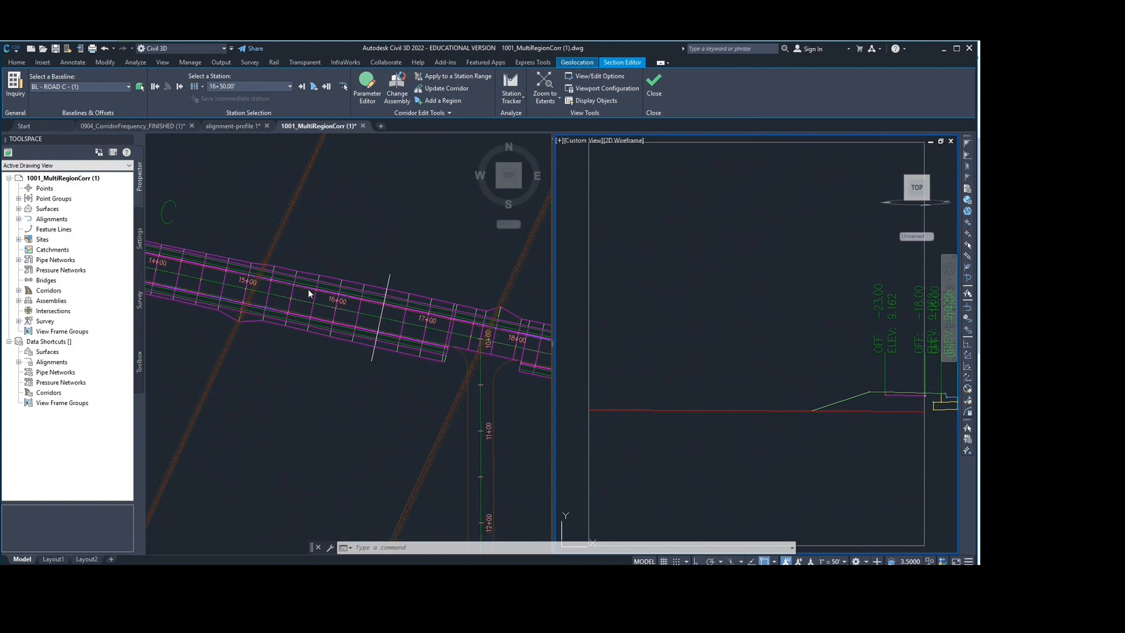
click(415, 256)
scroll(391, 311, down, 2)
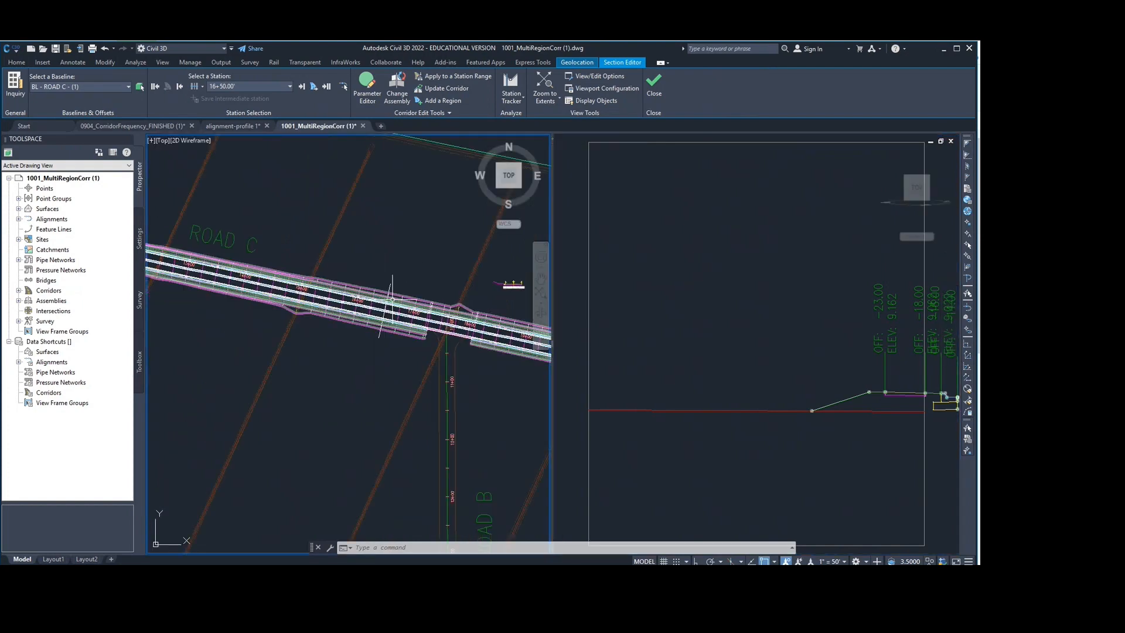
middle_drag(391, 311, 298, 258)
click(653, 85)
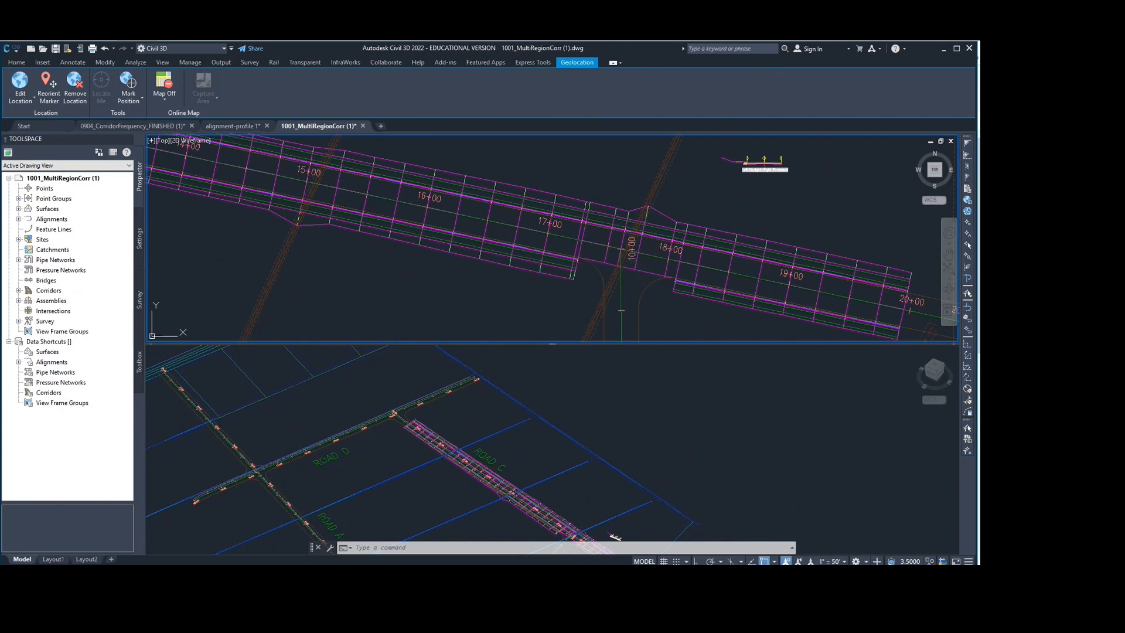
Examine the corridor regions around the Road B junction in plan, including the transitions near stations 17+00 and 18+00.
middle_drag(567, 223, 430, 187)
middle_drag(519, 213, 610, 176)
scroll(615, 279, up, 4)
scroll(636, 238, down, 8)
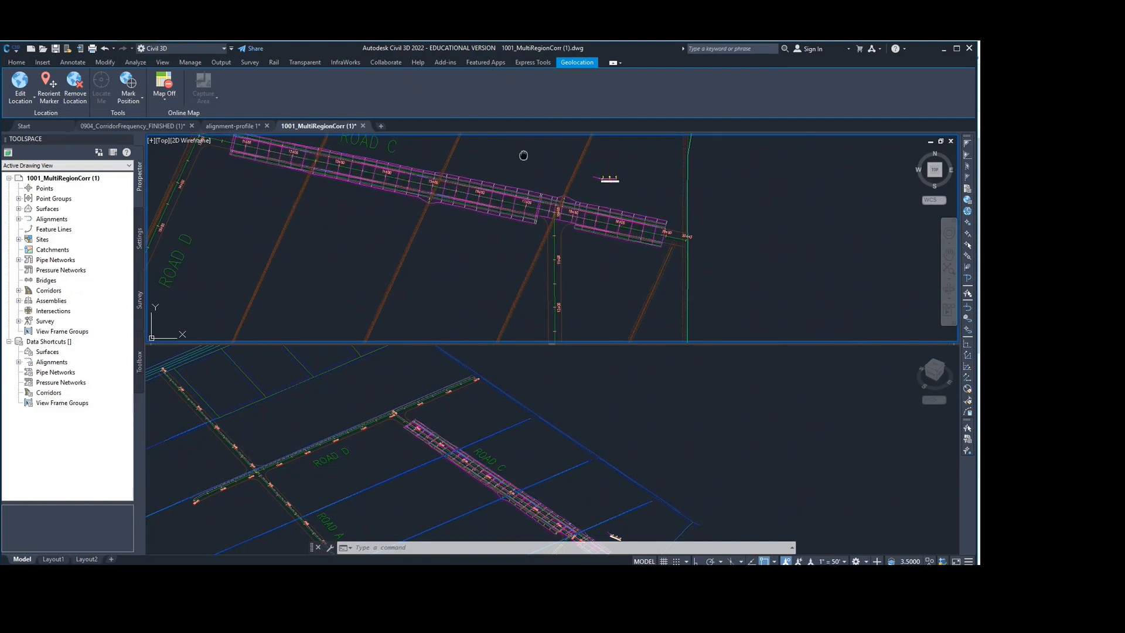
middle_drag(525, 153, 517, 216)
scroll(574, 264, up, 5)
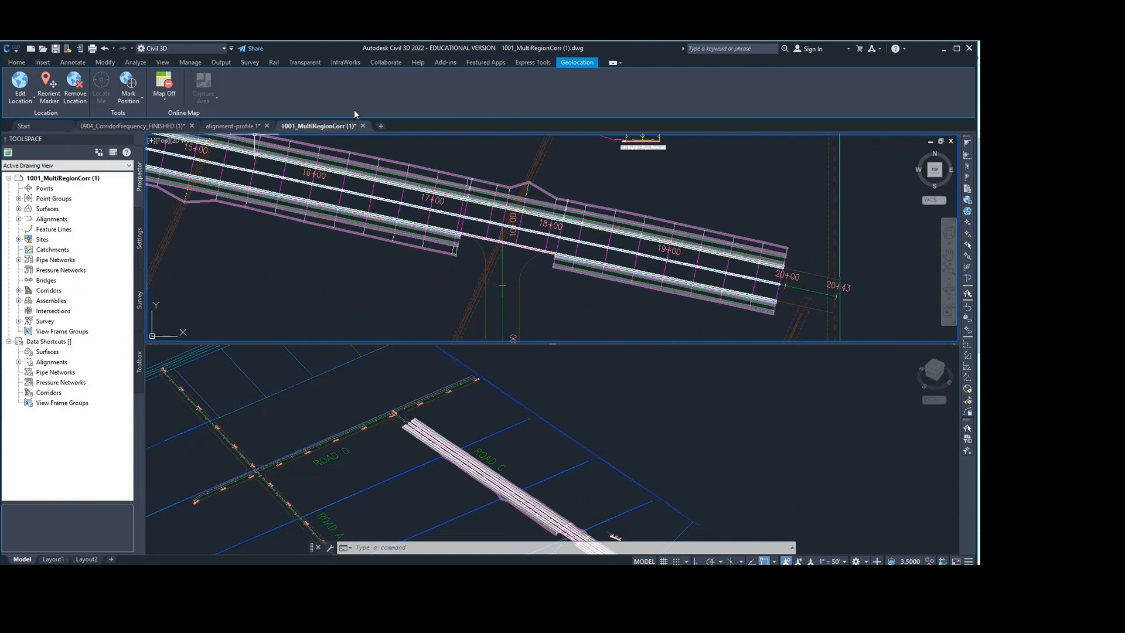
key(Escape)
key(Escape)
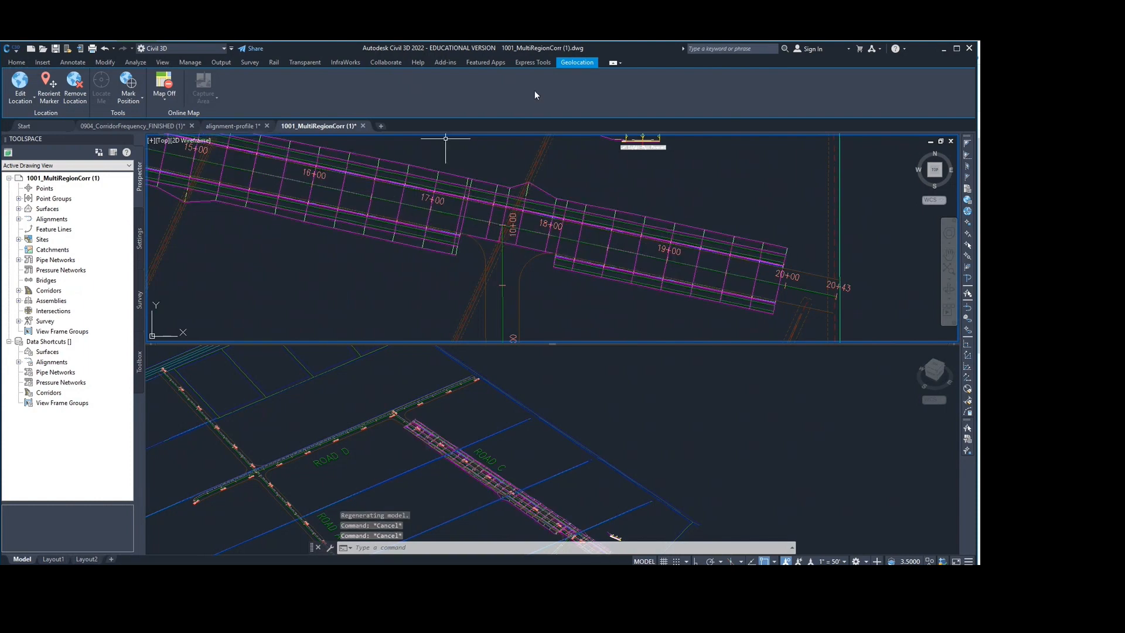
click(561, 230)
key(Escape)
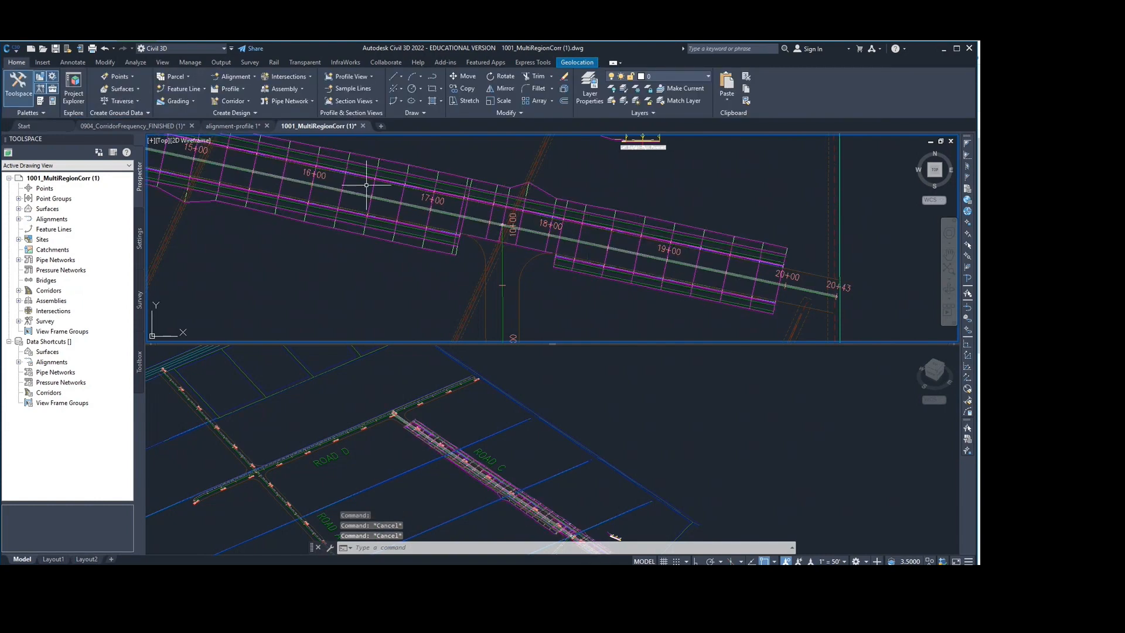
key(Escape)
Rebuild the North River Crossing corridor directly and dismiss the event viewer.
click(399, 194)
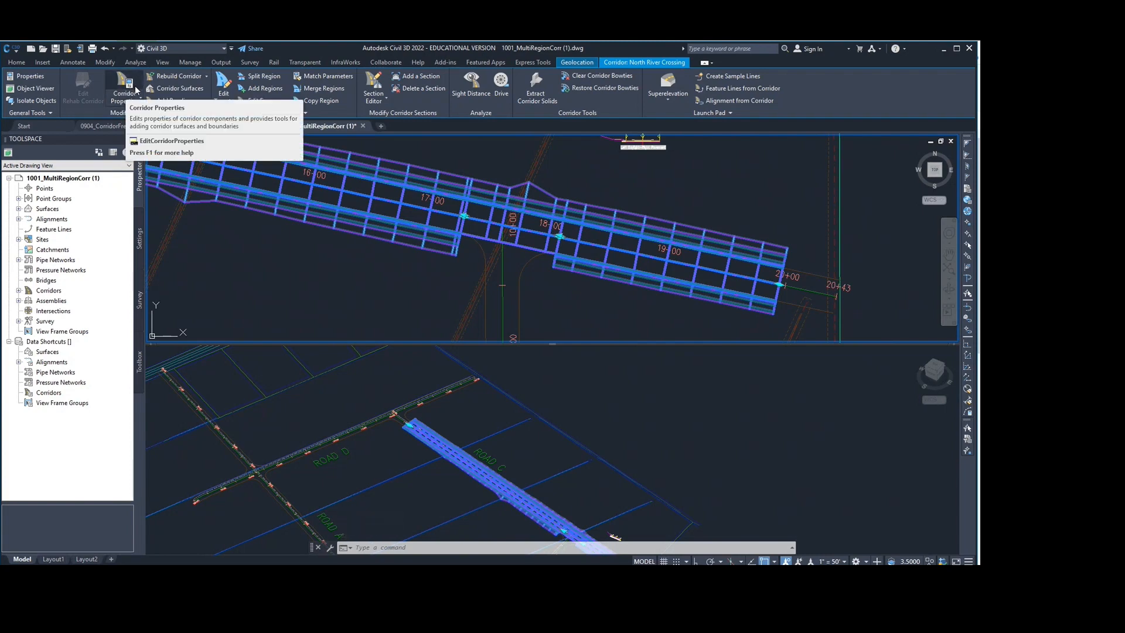
click(179, 76)
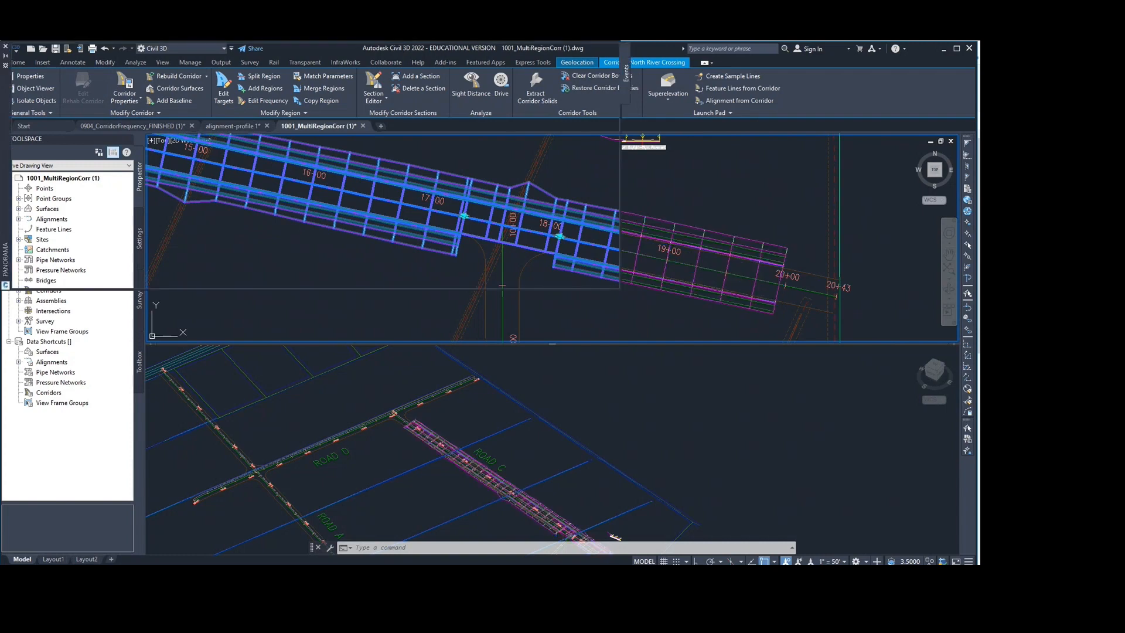
click(5, 46)
Open the North River Crossing corridor properties and review the general information and region parameters.
click(345, 182)
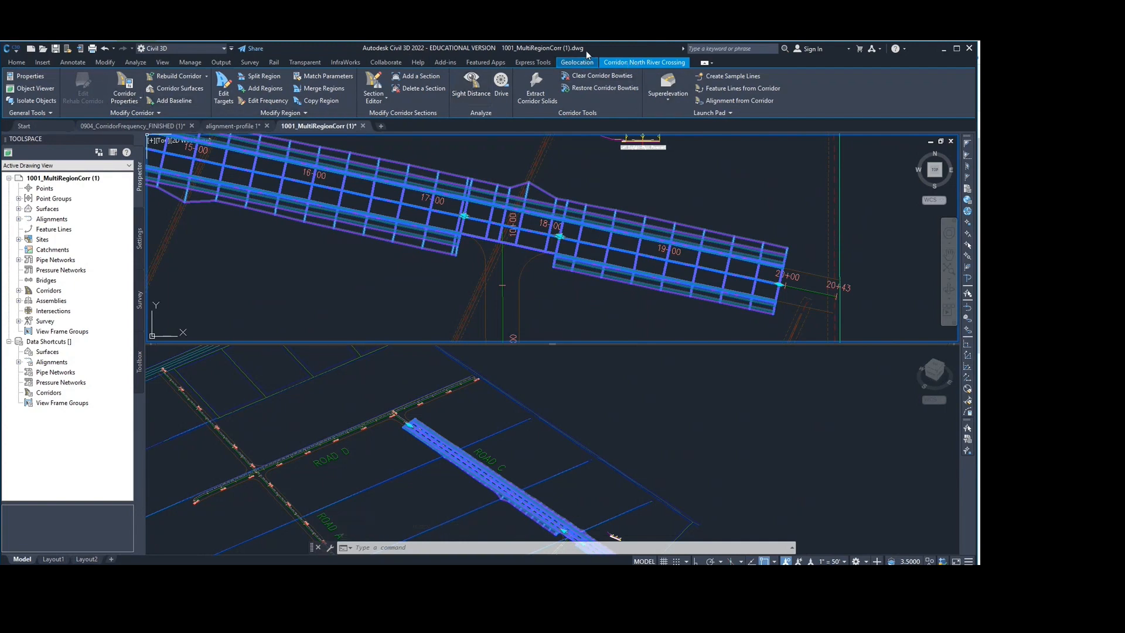
click(132, 98)
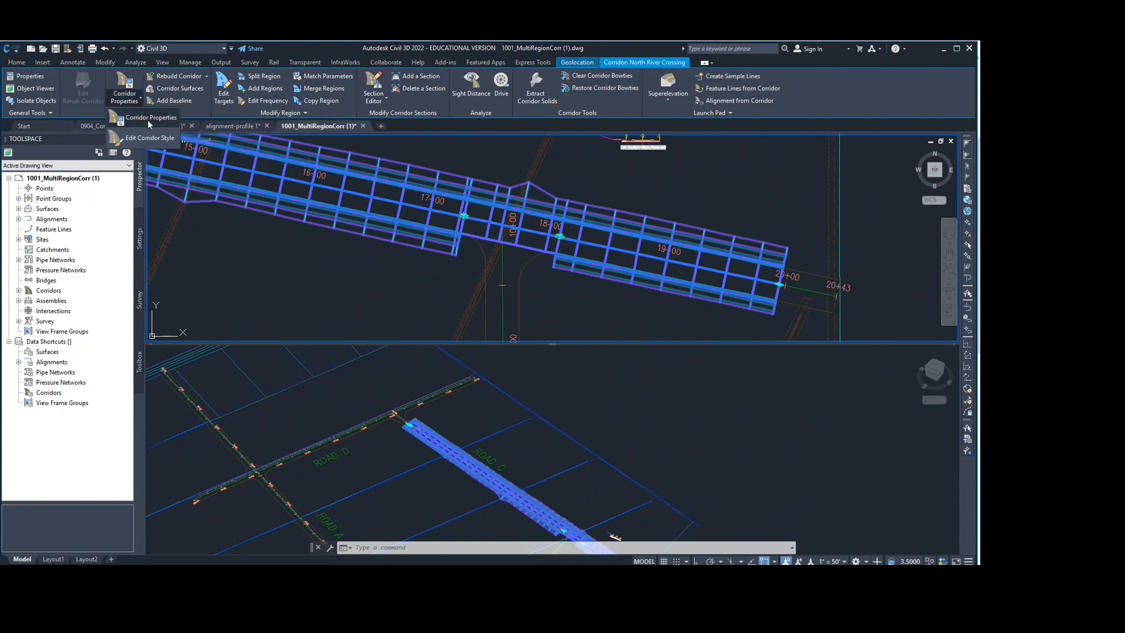
click(148, 118)
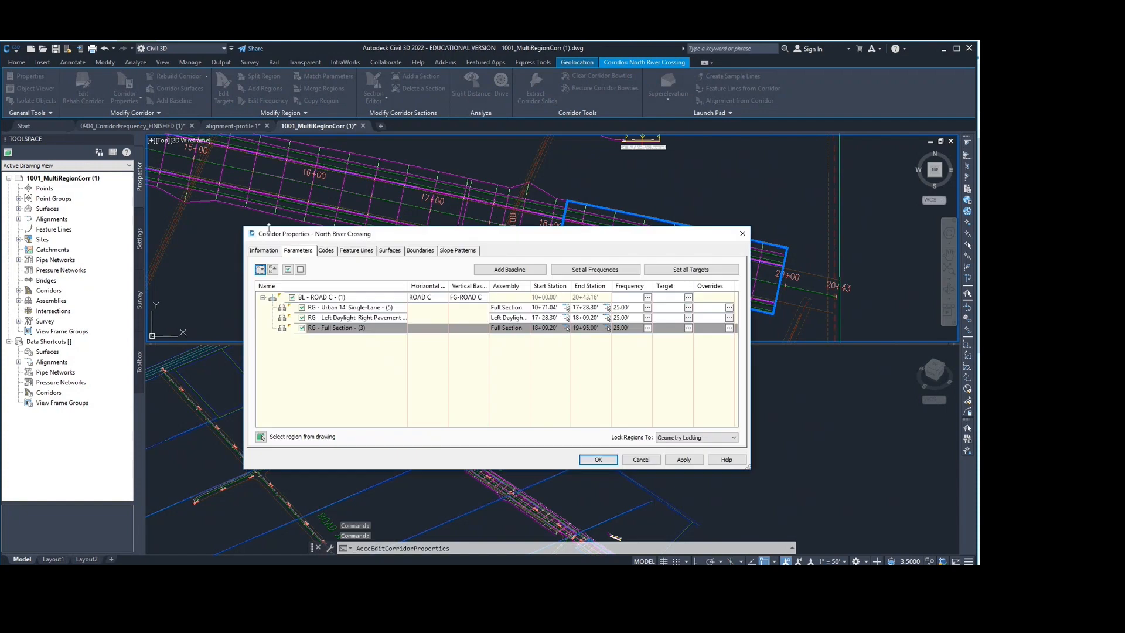
click(274, 252)
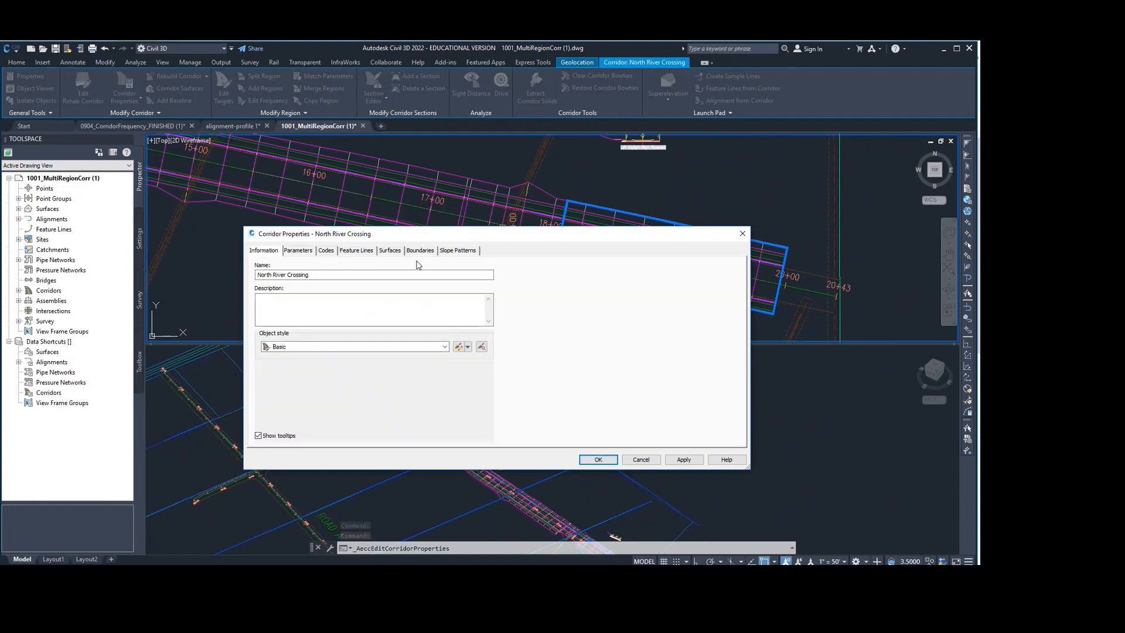
click(296, 252)
click(268, 252)
click(296, 252)
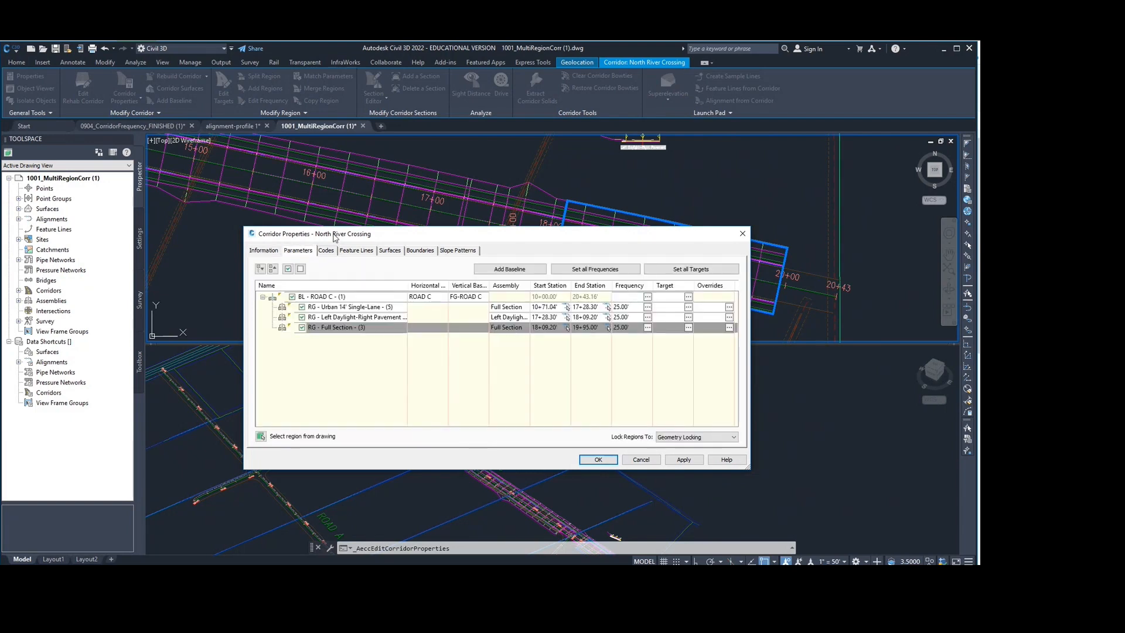
Review the corridor's codes, feature lines, surfaces, boundaries and slope patterns in its properties.
drag(334, 236, 281, 218)
click(273, 232)
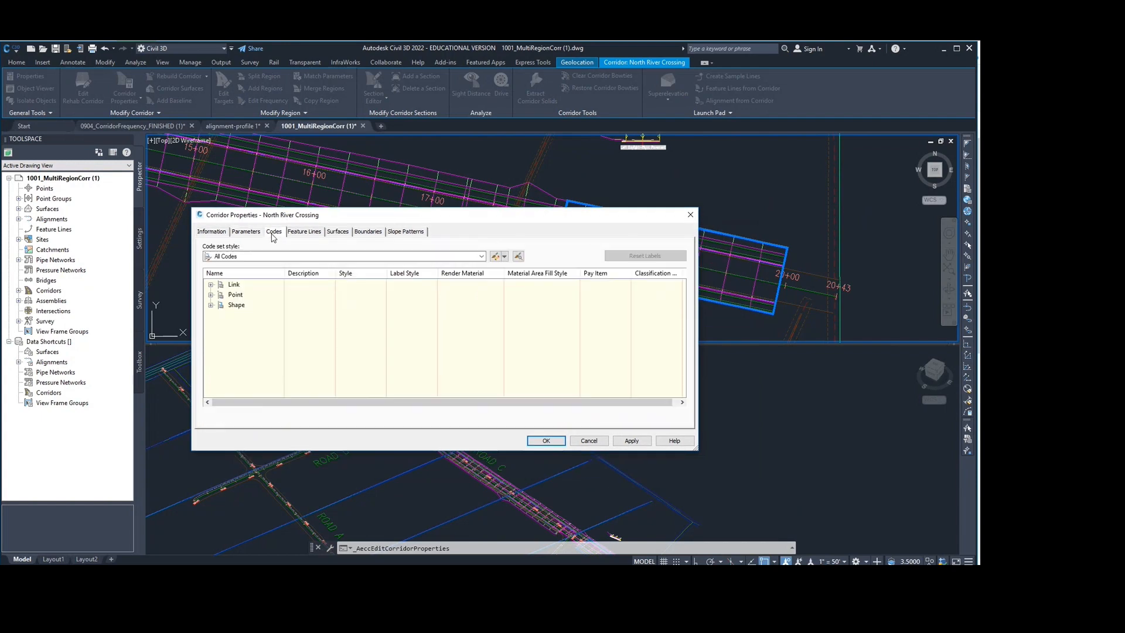
click(304, 232)
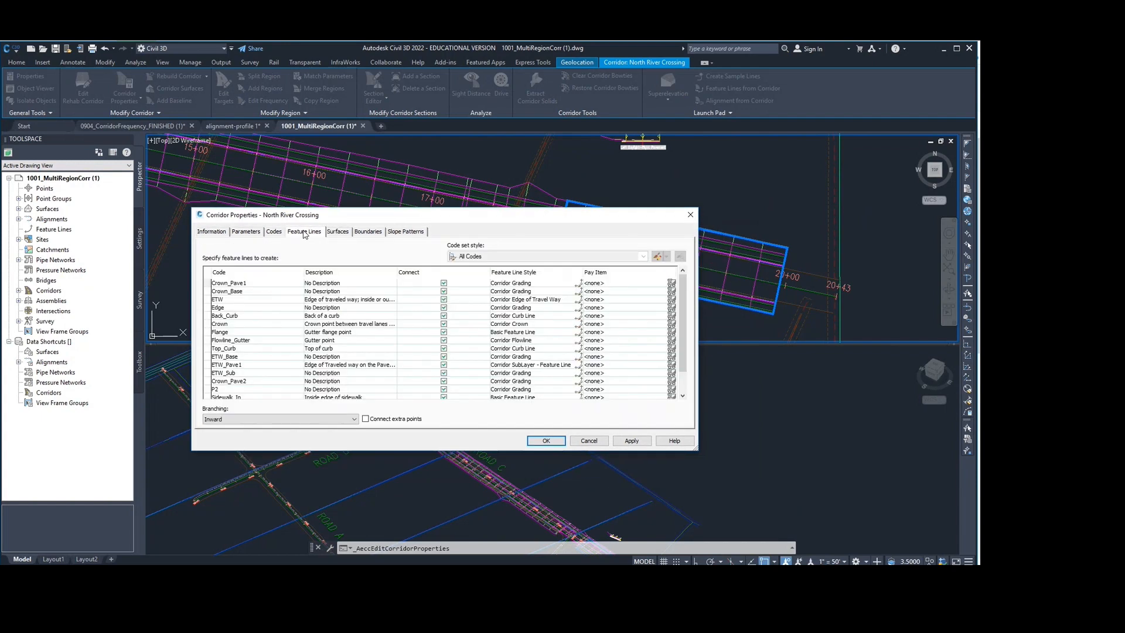
click(343, 232)
click(368, 232)
click(405, 232)
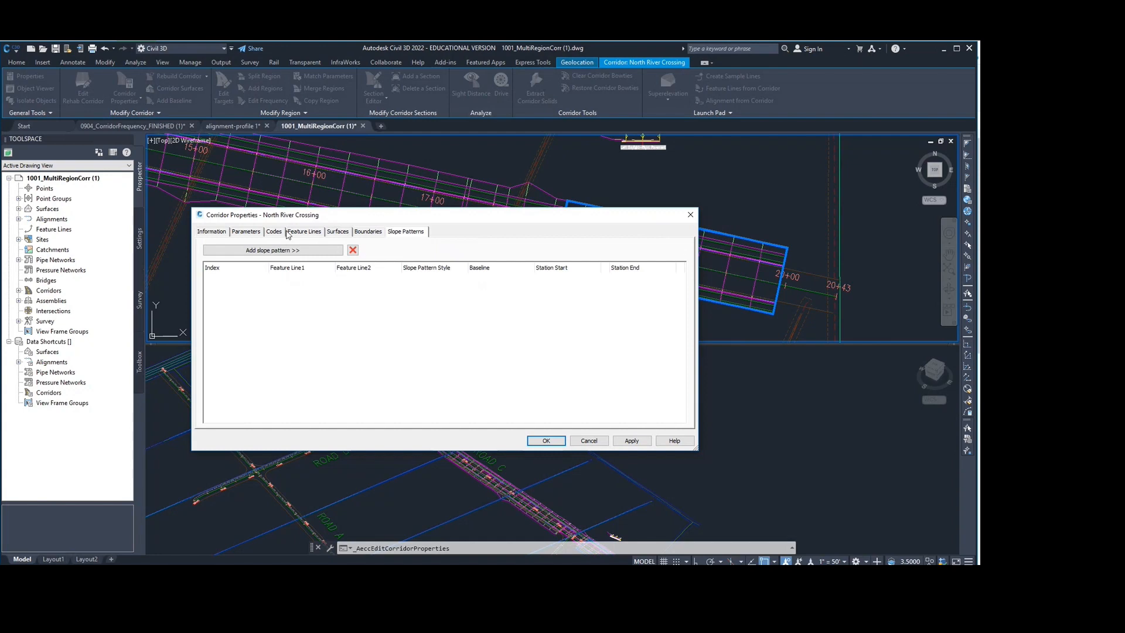
Review the corridor's region parameters once more and close its properties.
click(246, 232)
drag(476, 219, 464, 141)
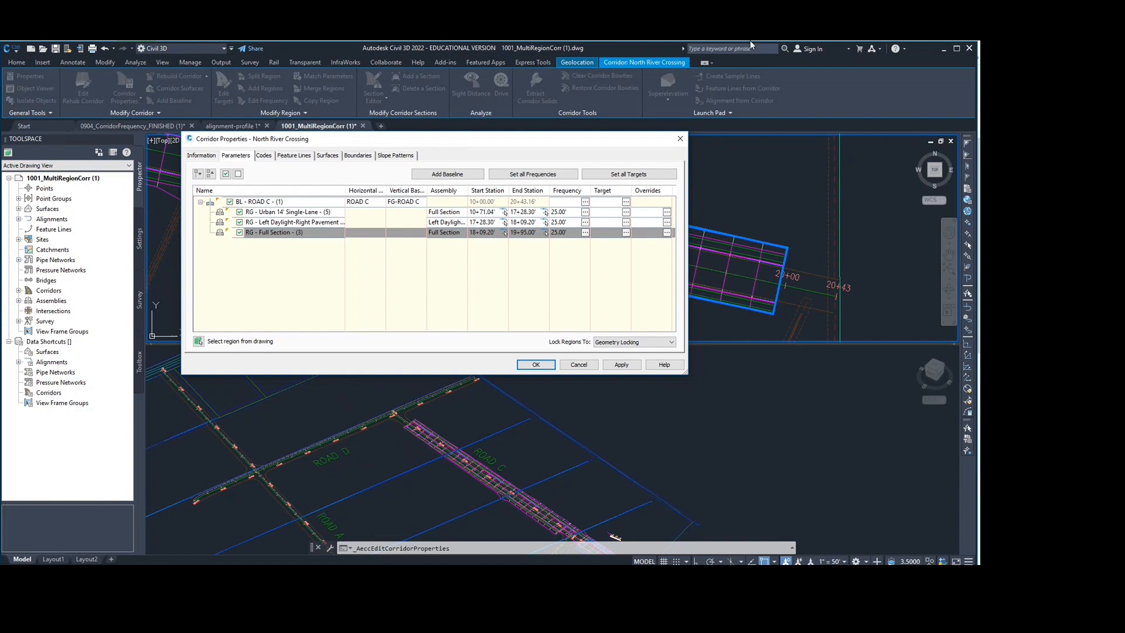
click(680, 138)
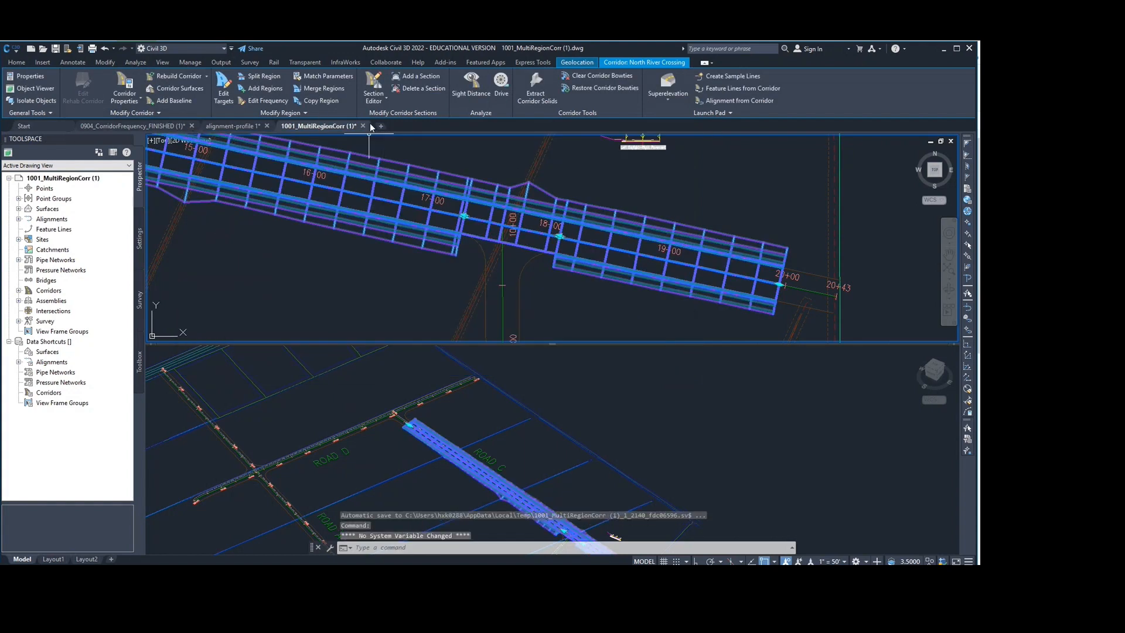
Close the 1001_MultiRegionCorr (1) drawing and open the 1001_MultiRegionCorr drawing from Downloads, dismissing the version notice.
click(364, 126)
click(530, 333)
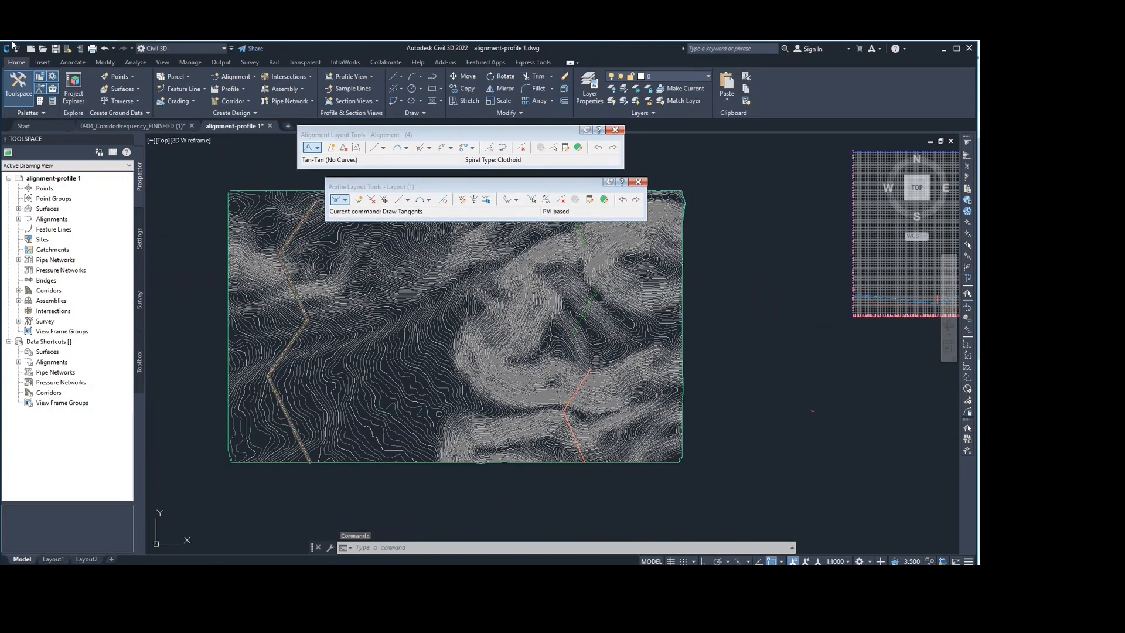
click(44, 48)
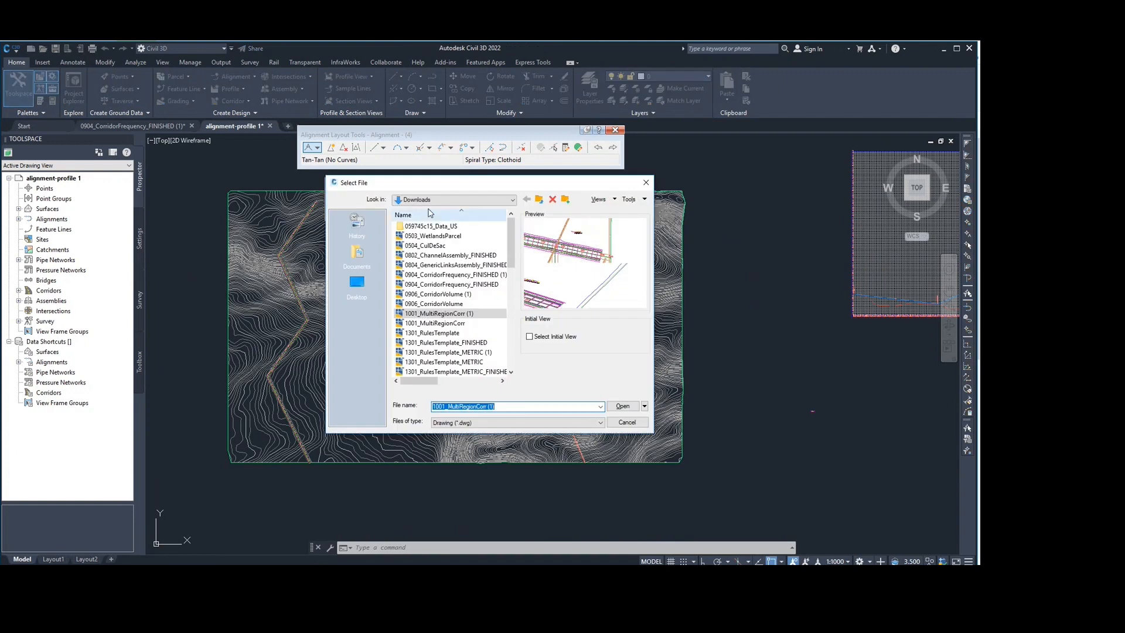
click(450, 316)
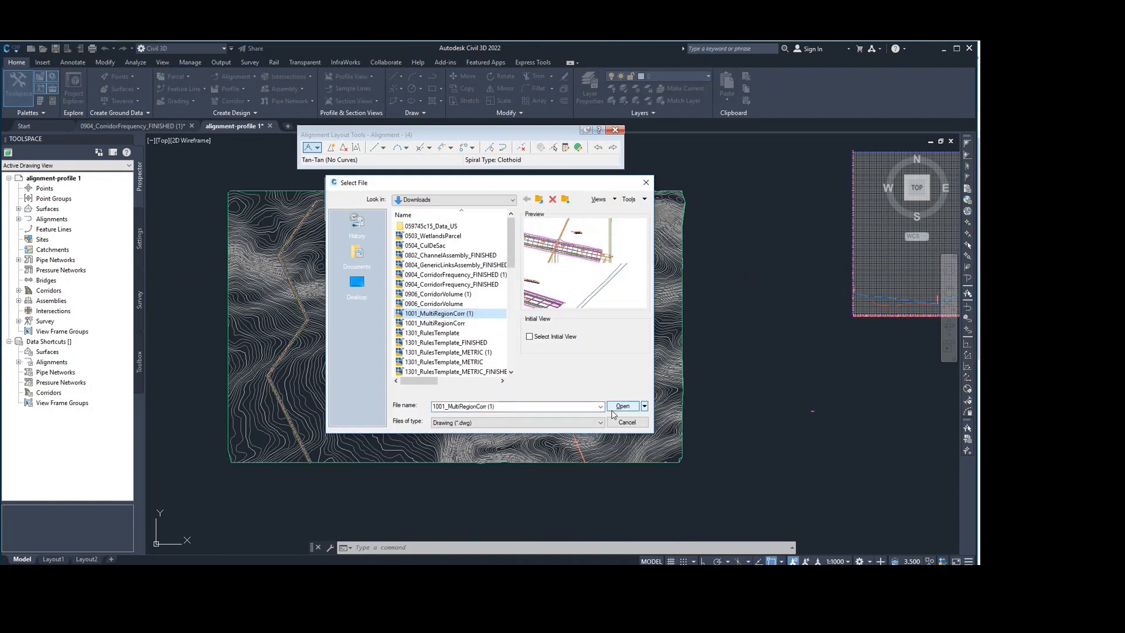
click(446, 323)
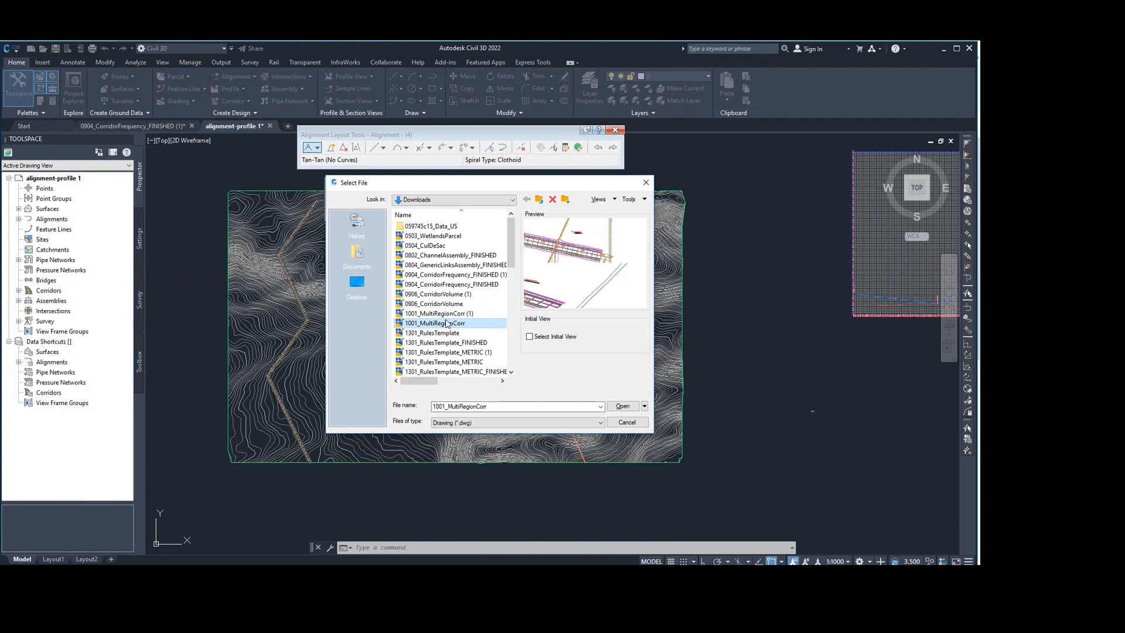
click(622, 406)
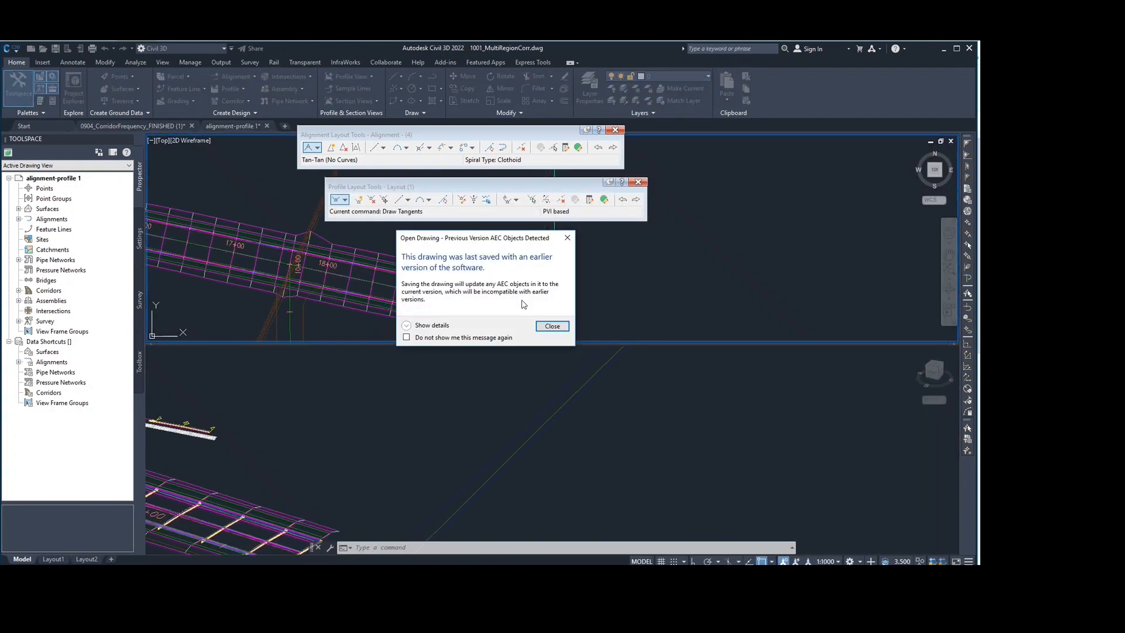
click(551, 327)
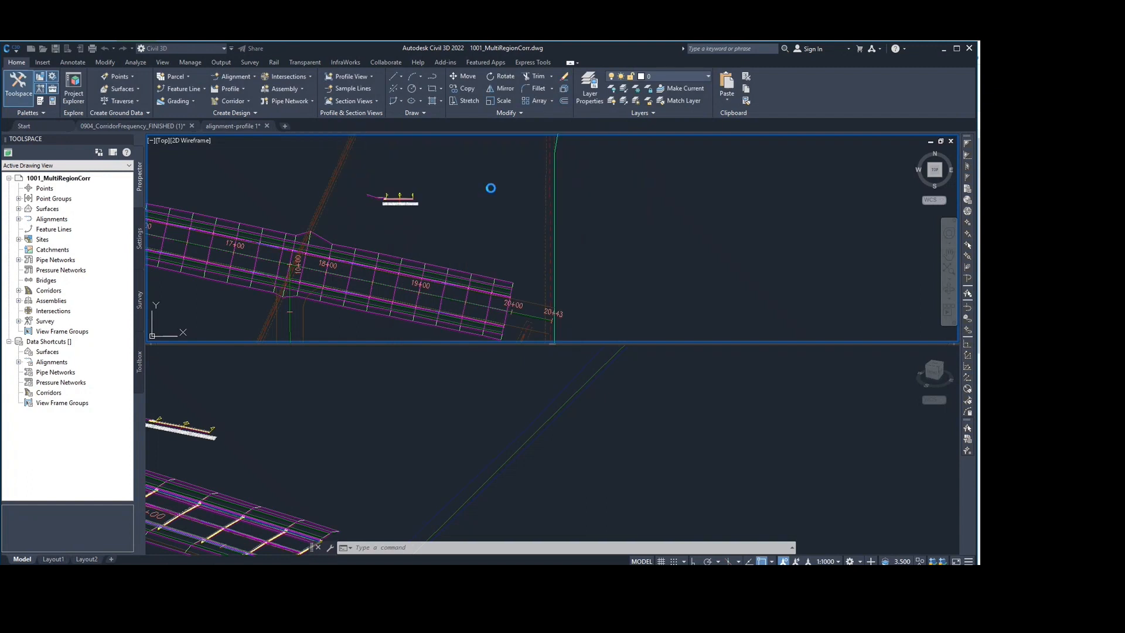
Open the region parameters in the North River Crossing corridor's properties, keeping the plan view of the junction visible.
middle_drag(335, 181, 500, 173)
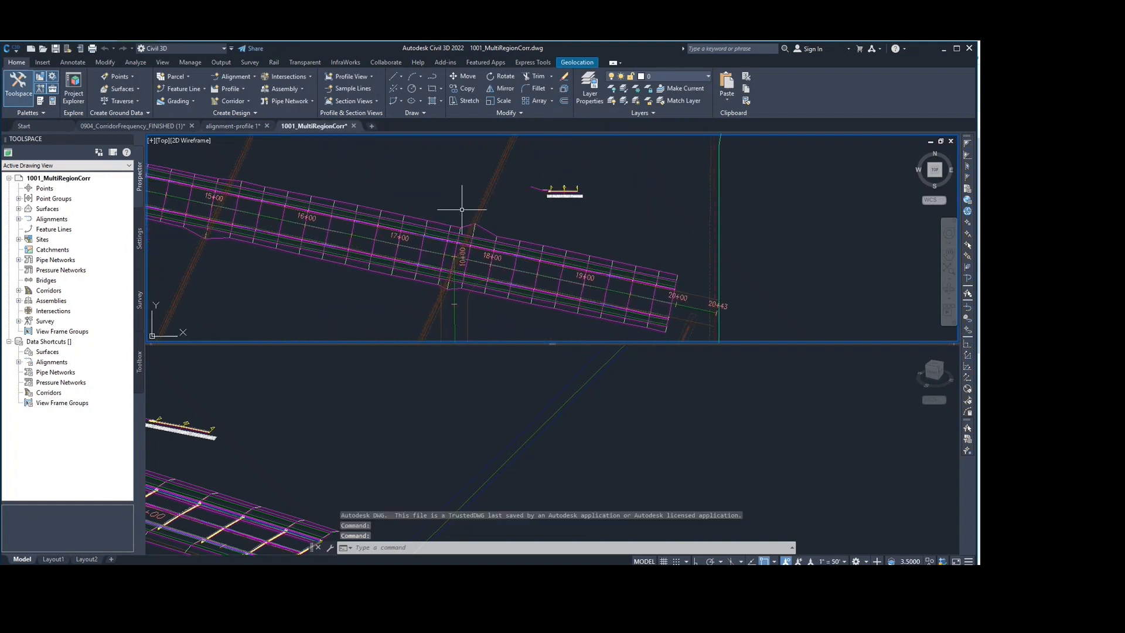
middle_drag(445, 252, 711, 268)
scroll(709, 272, up, 3)
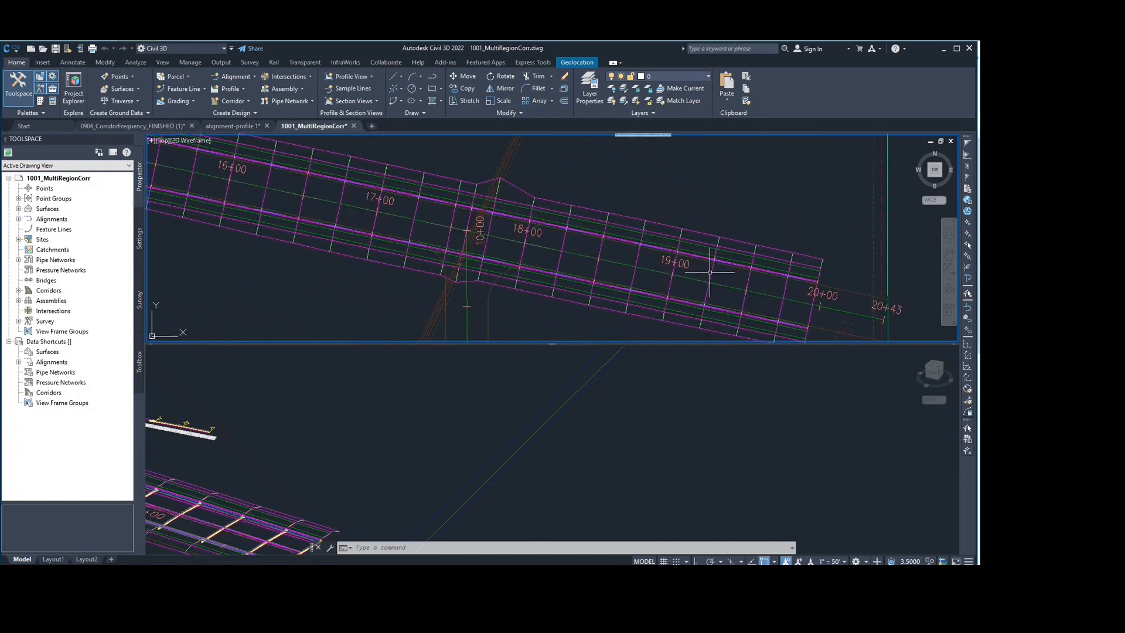
click(644, 249)
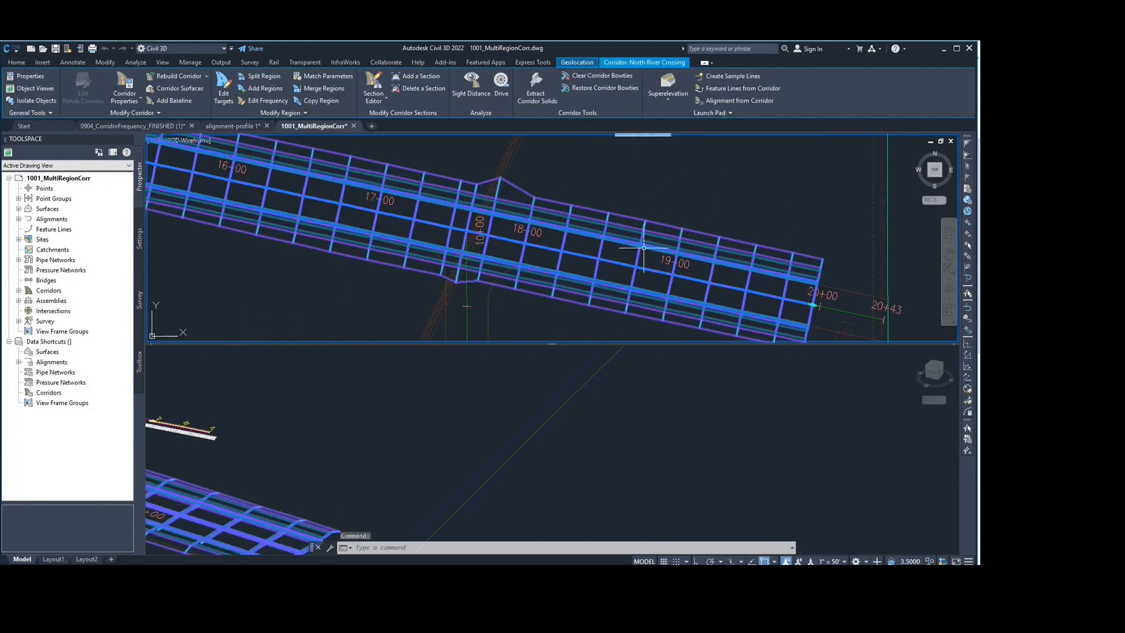
click(132, 85)
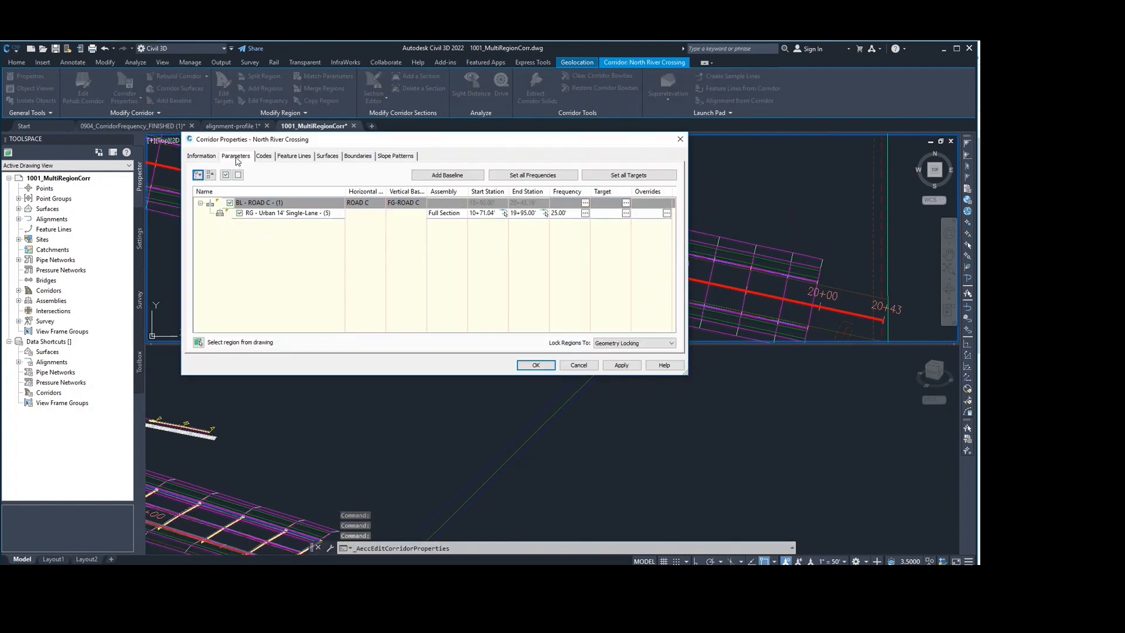
drag(294, 144, 281, 128)
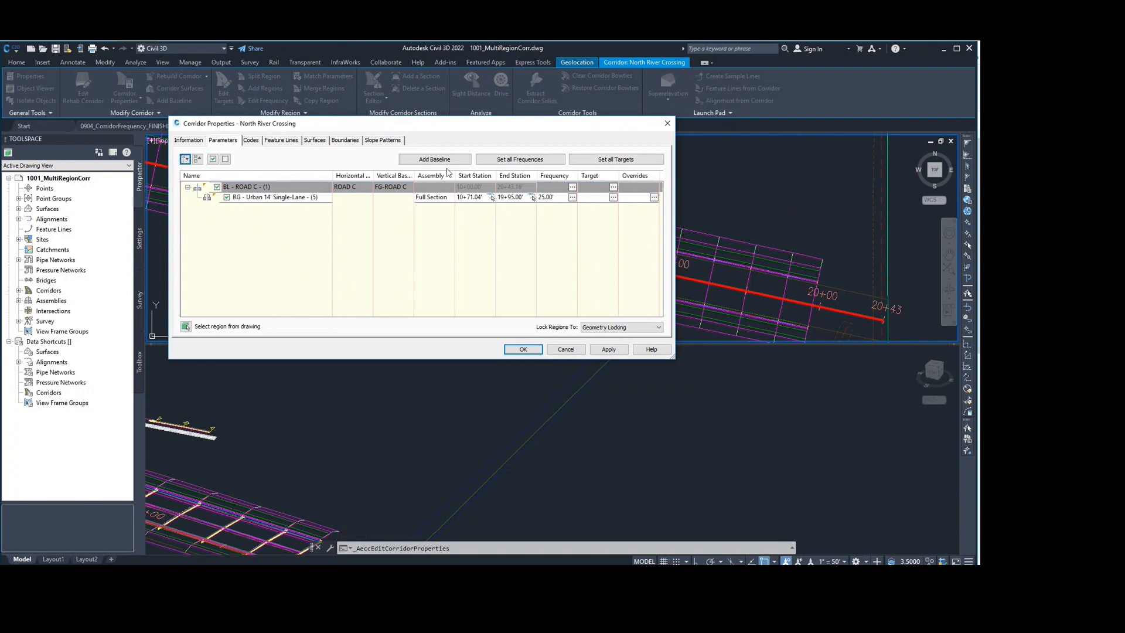
mouse_move(440, 129)
mouse_down()
mouse_move(467, 132)
mouse_move(354, 183)
mouse_move(624, 233)
mouse_move(435, 233)
mouse_move(485, 267)
mouse_up()
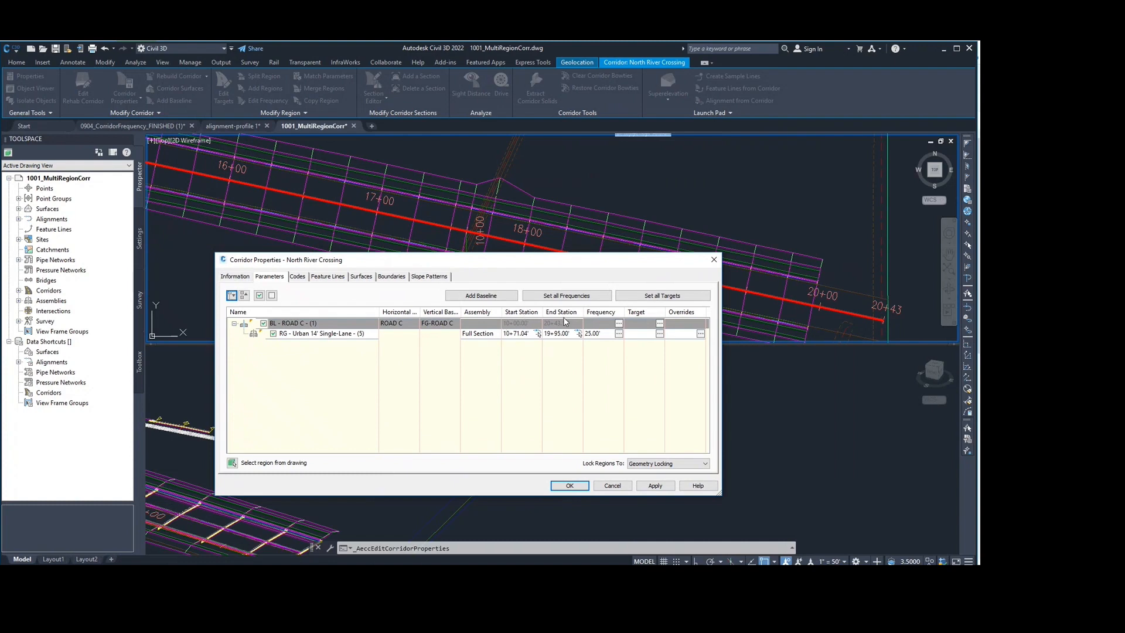
Set the Urban 14' Single-Lane region's end station to 17+27.24, picked in plan just before the Road B curb return.
right_click(340, 331)
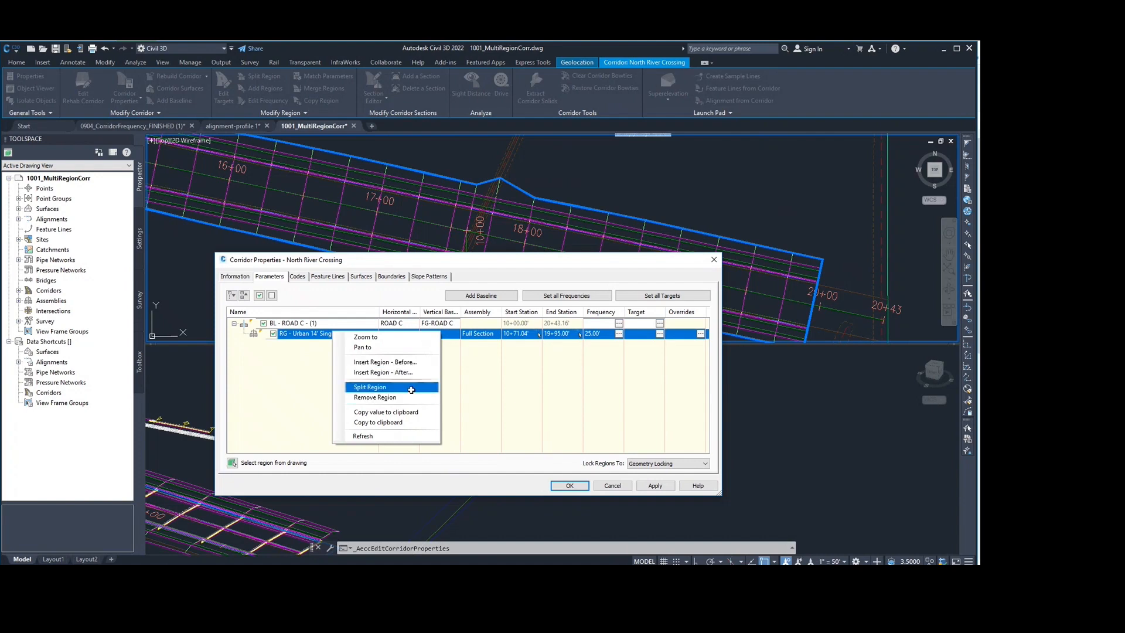
click(550, 265)
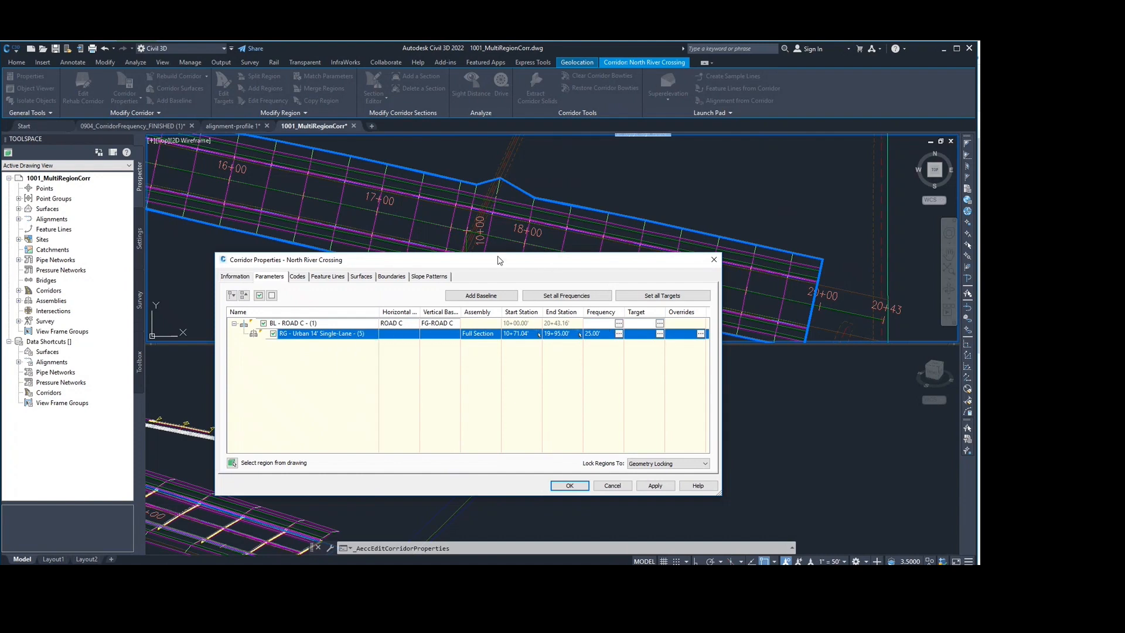
click(579, 334)
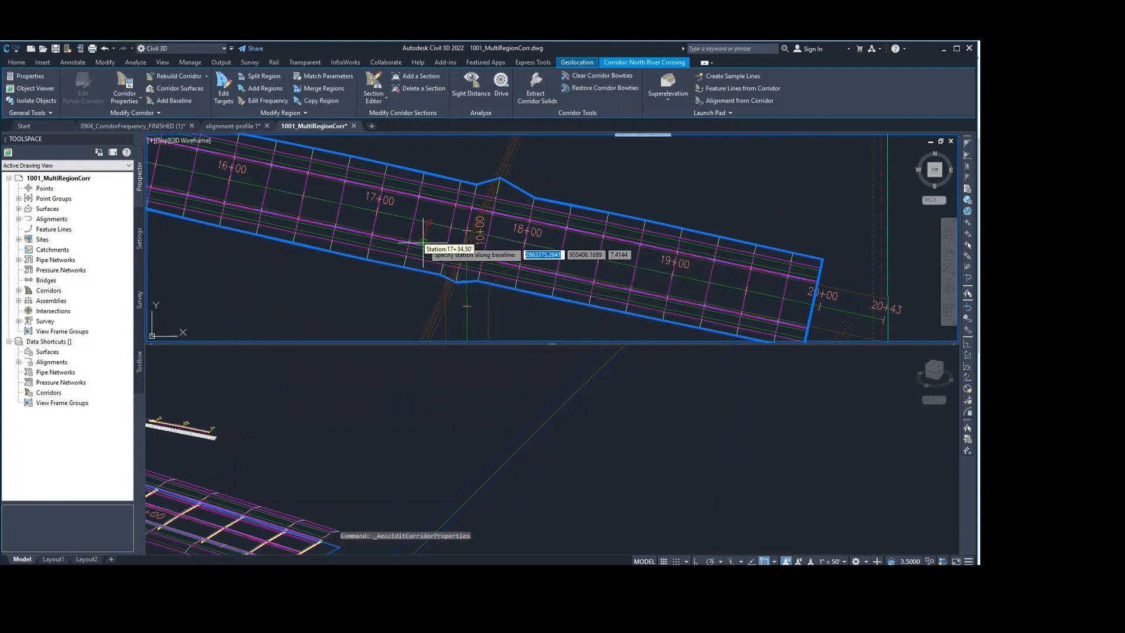
scroll(425, 241, up, 4)
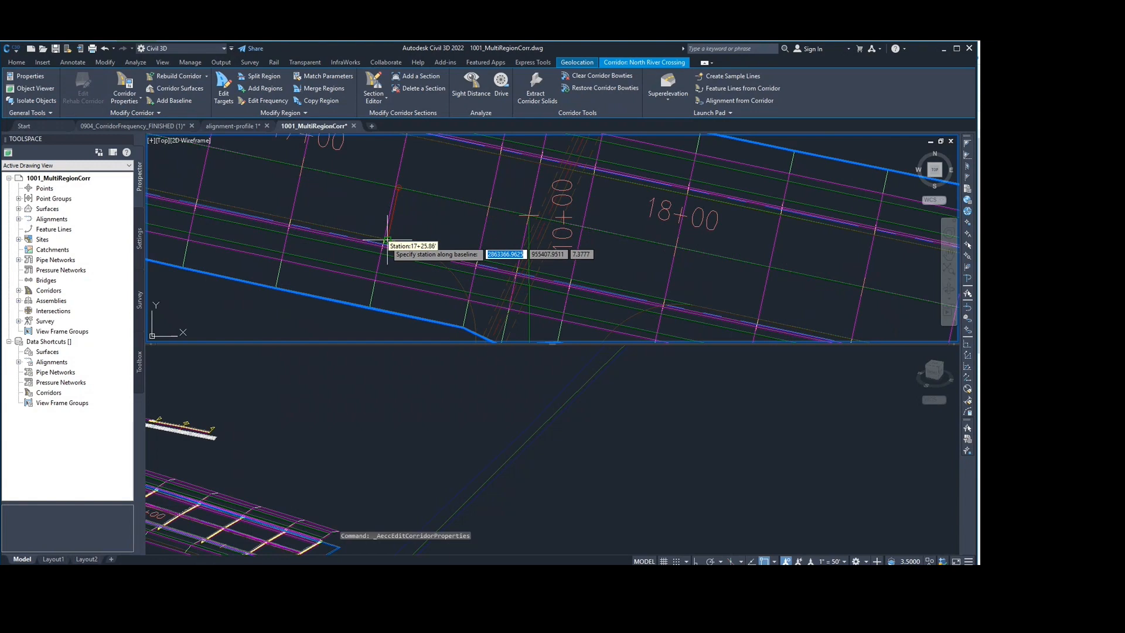
scroll(387, 237, up, 5)
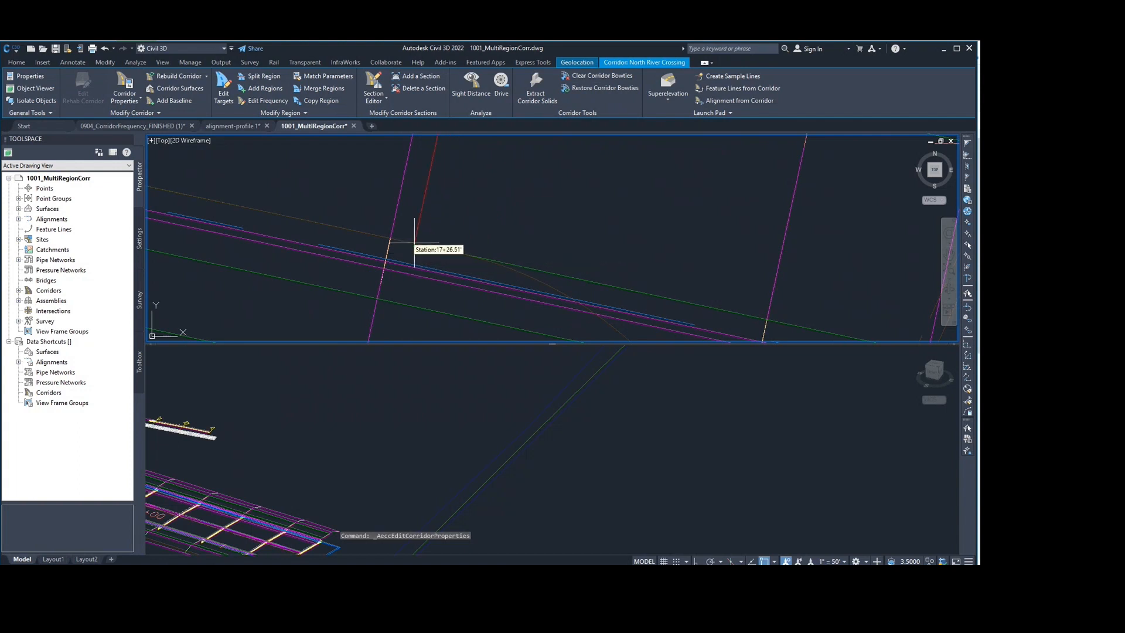
scroll(425, 244, up, 2)
click(424, 245)
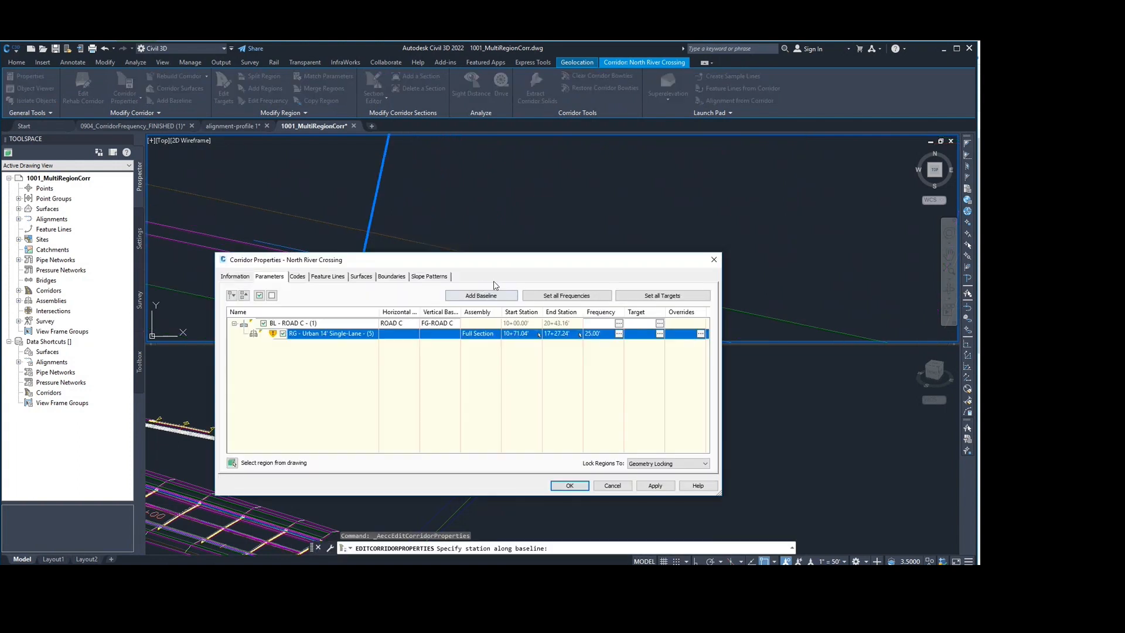
Apply the station change, rebuild the corridor, and close its properties and the event viewer.
click(655, 485)
click(434, 284)
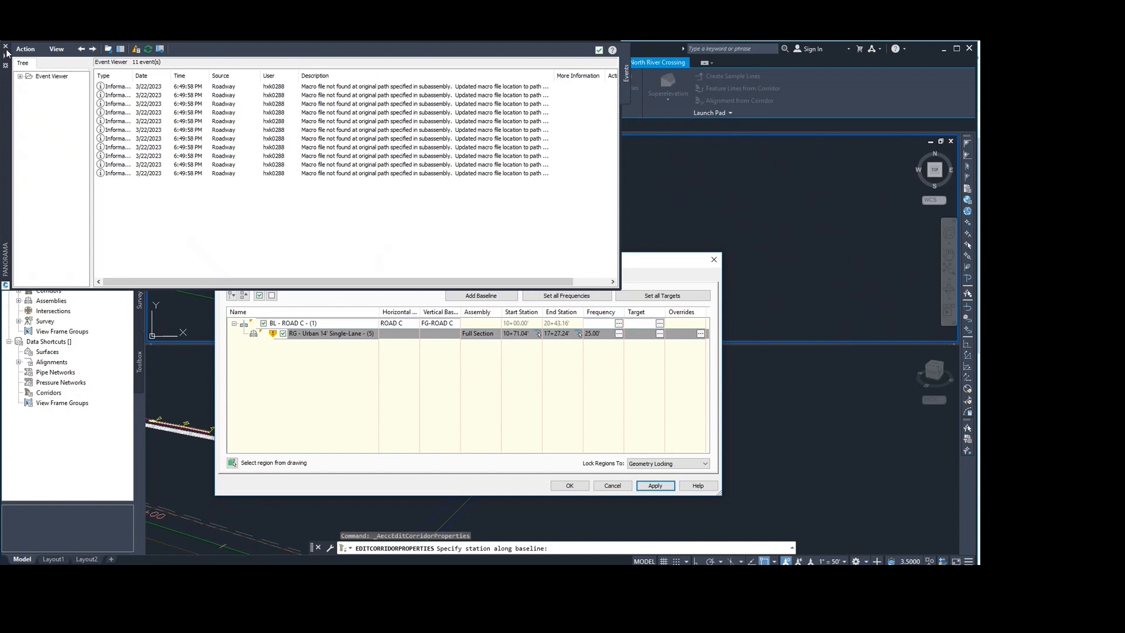
click(569, 486)
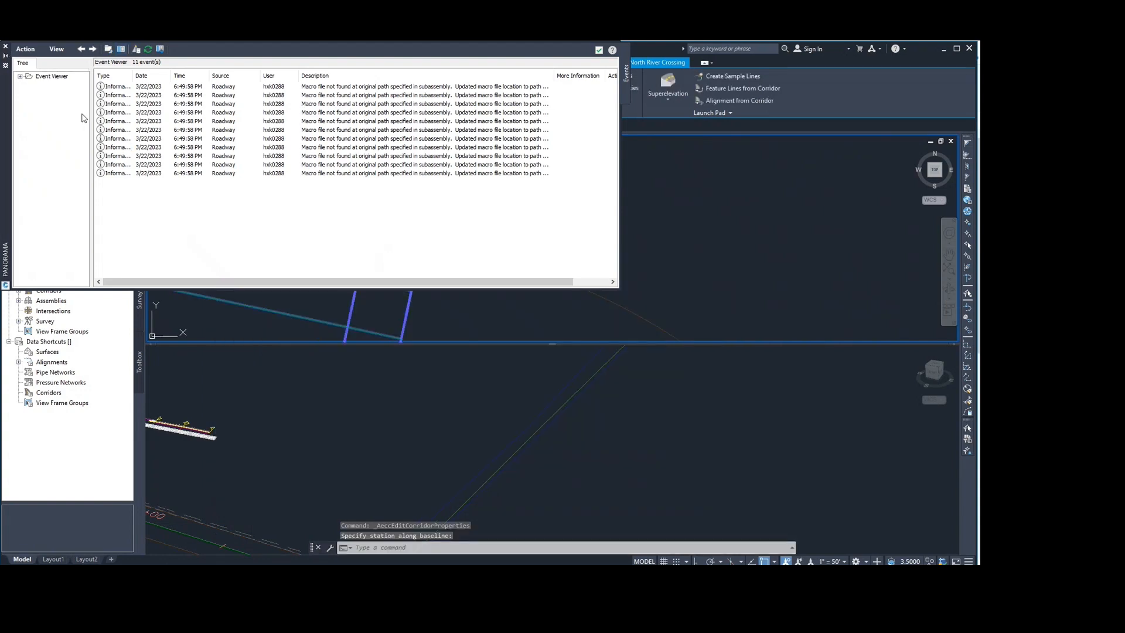
click(5, 47)
Insert a region after the Urban 14' Single-Lane region in the corridor's parameters, using the Left Daylight-Right Pavement assembly.
scroll(419, 252, down, 8)
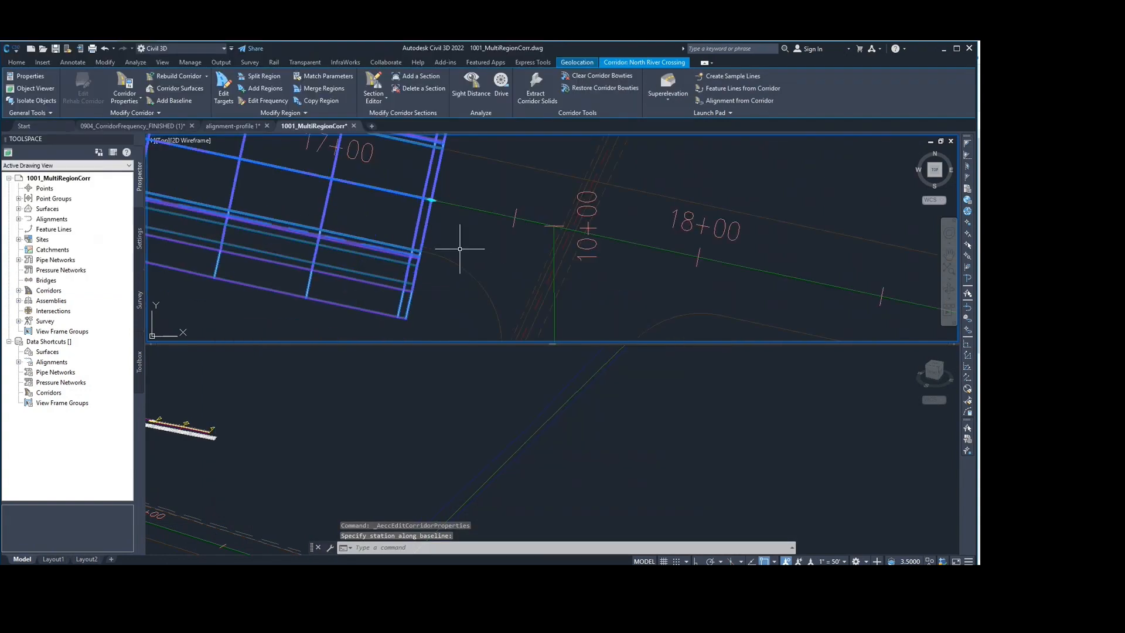
middle_drag(499, 265, 508, 271)
scroll(515, 287, up, 3)
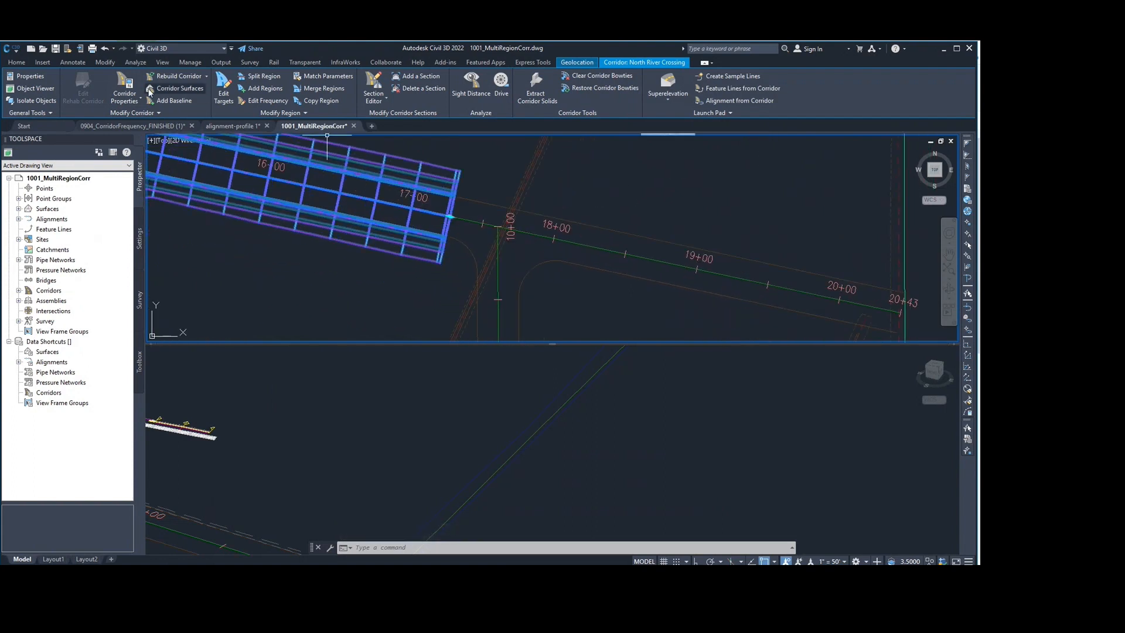
middle_drag(268, 130, 236, 159)
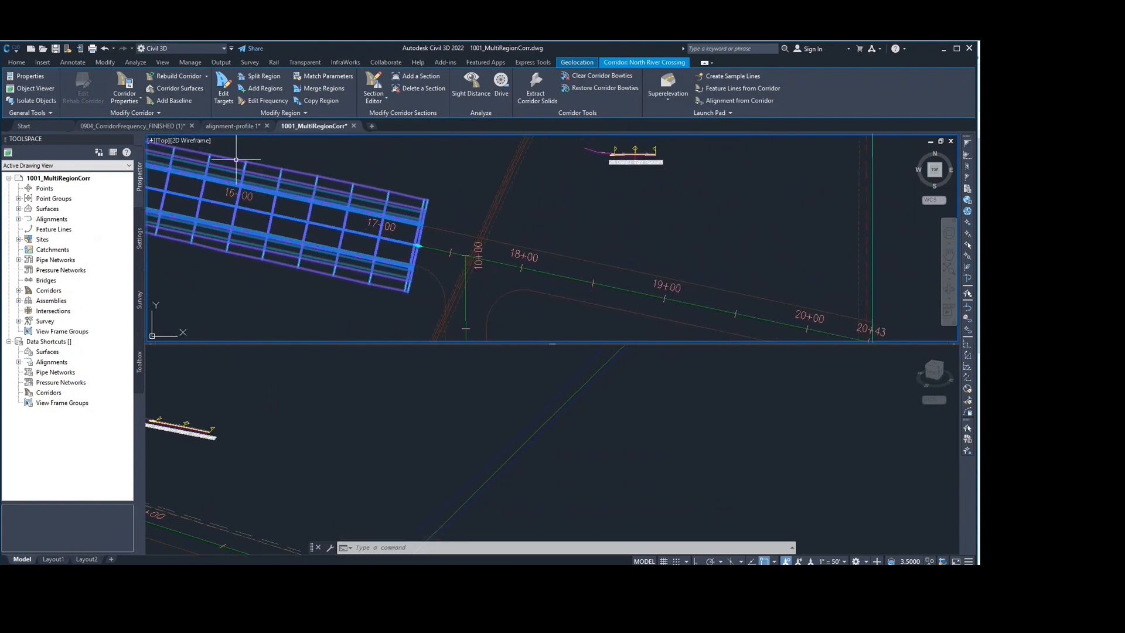
click(125, 88)
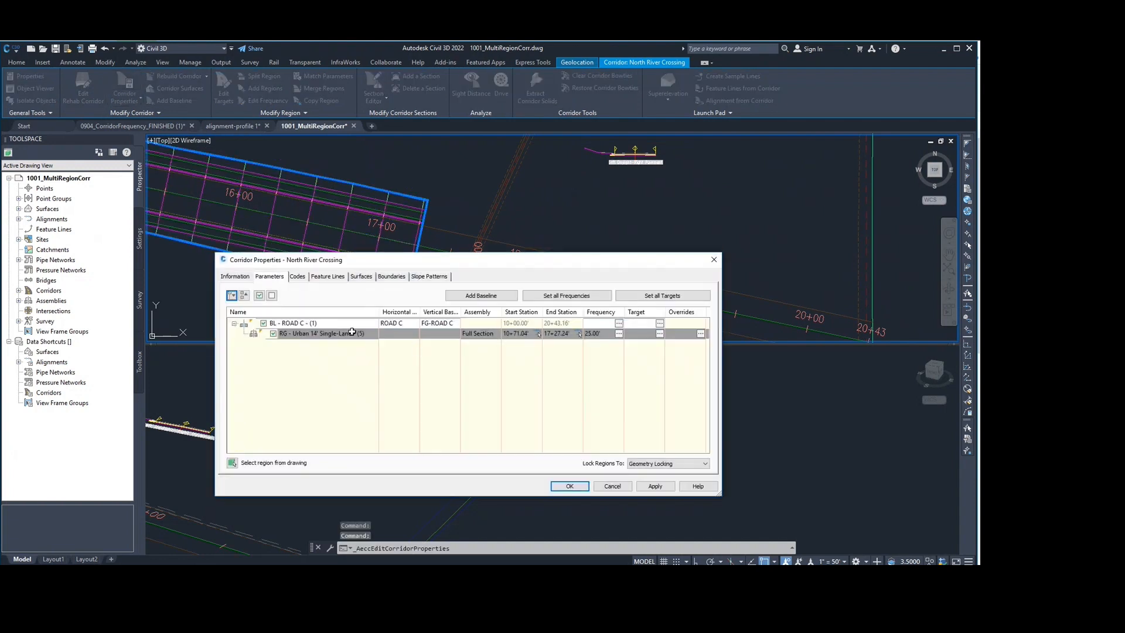
drag(346, 265, 375, 215)
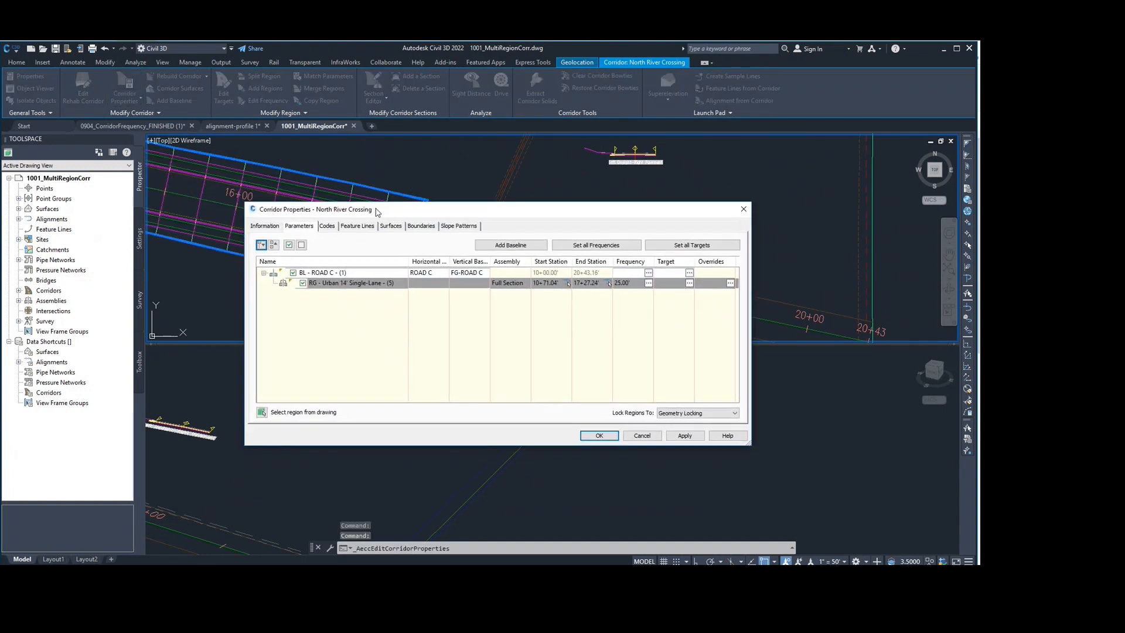
right_click(352, 284)
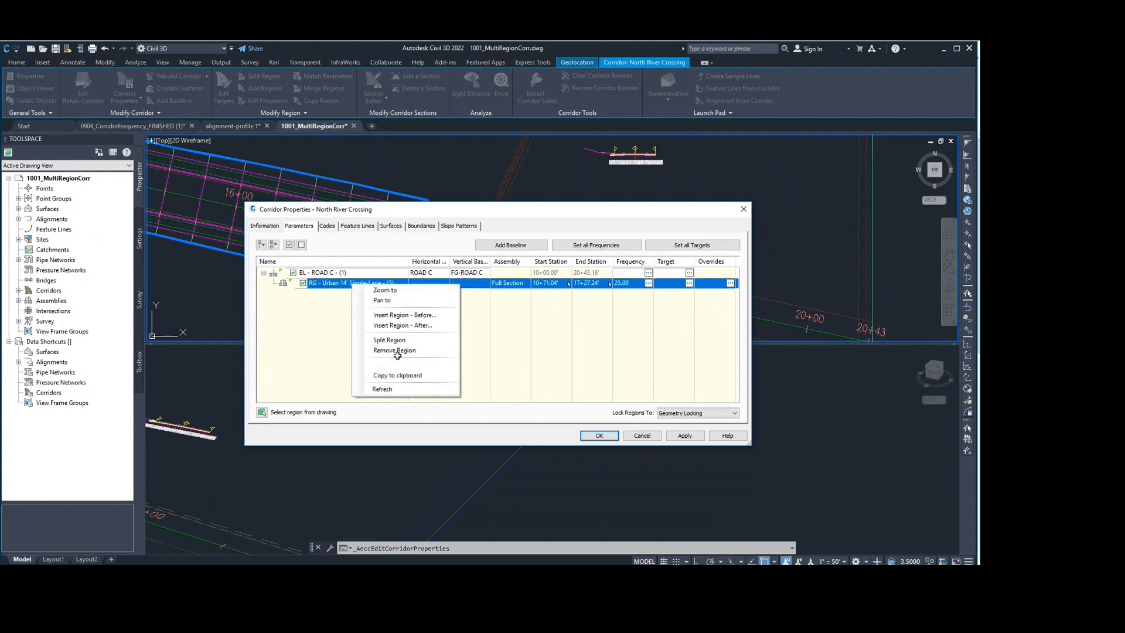
click(422, 325)
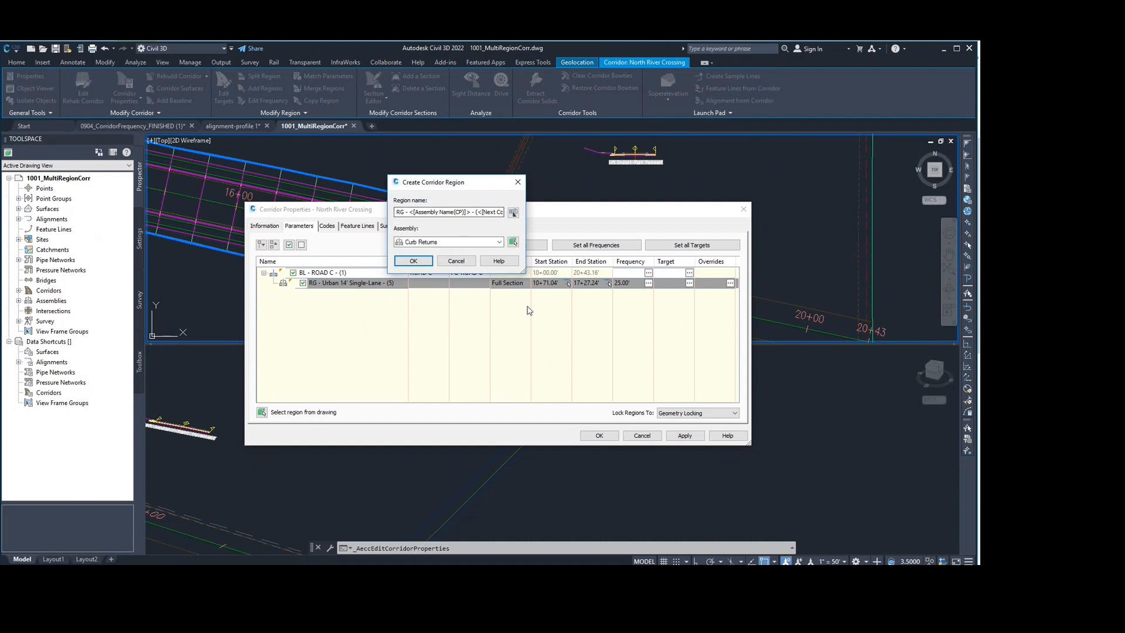
click(472, 243)
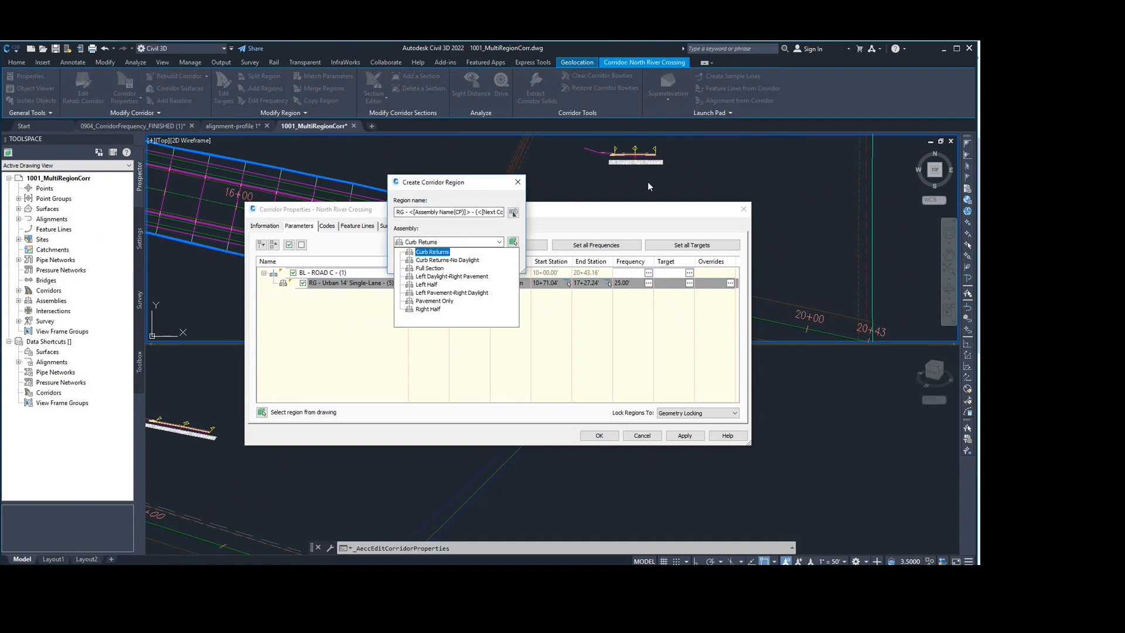
click(452, 276)
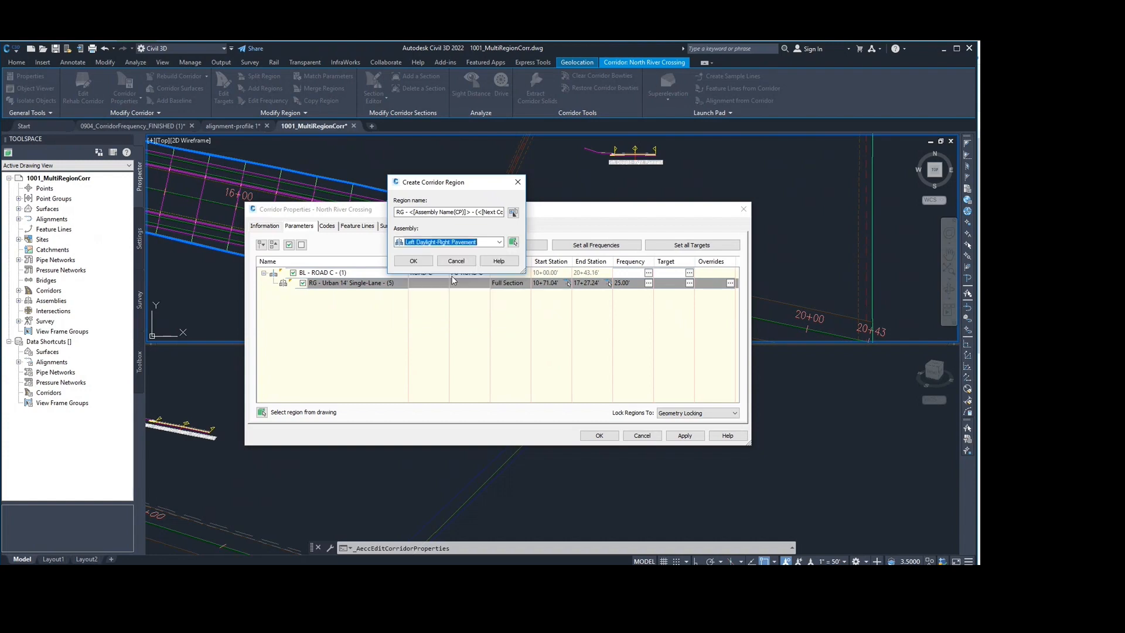
click(412, 261)
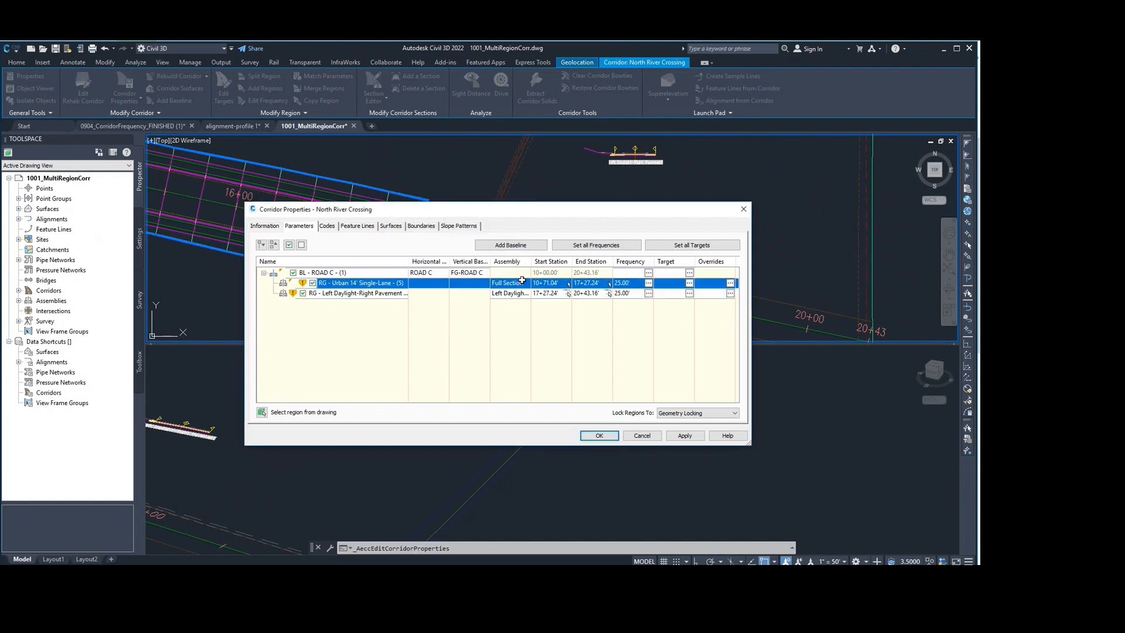
Check the Full Section region's target mapping, accept it unchanged, and apply the region changes with a corridor rebuild.
click(690, 284)
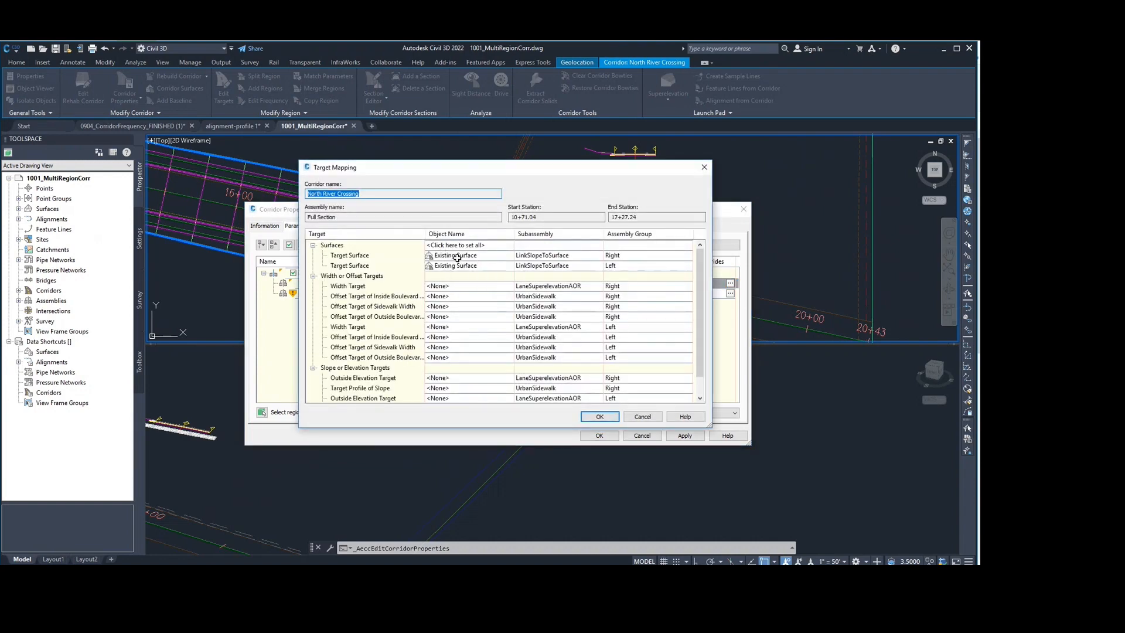
click(600, 416)
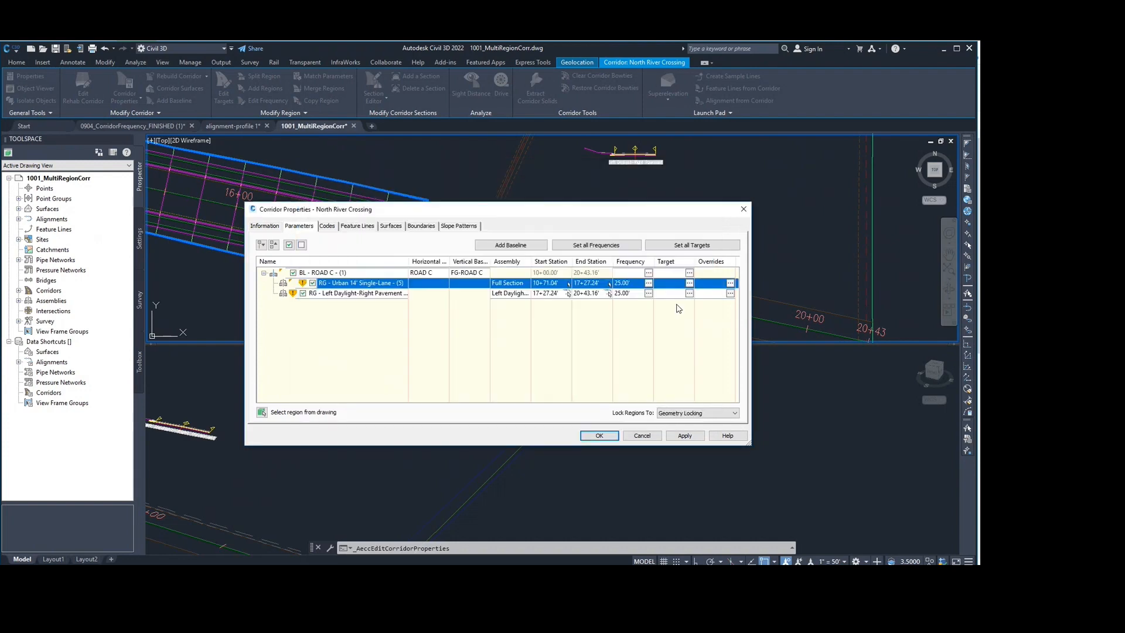
click(684, 436)
click(508, 291)
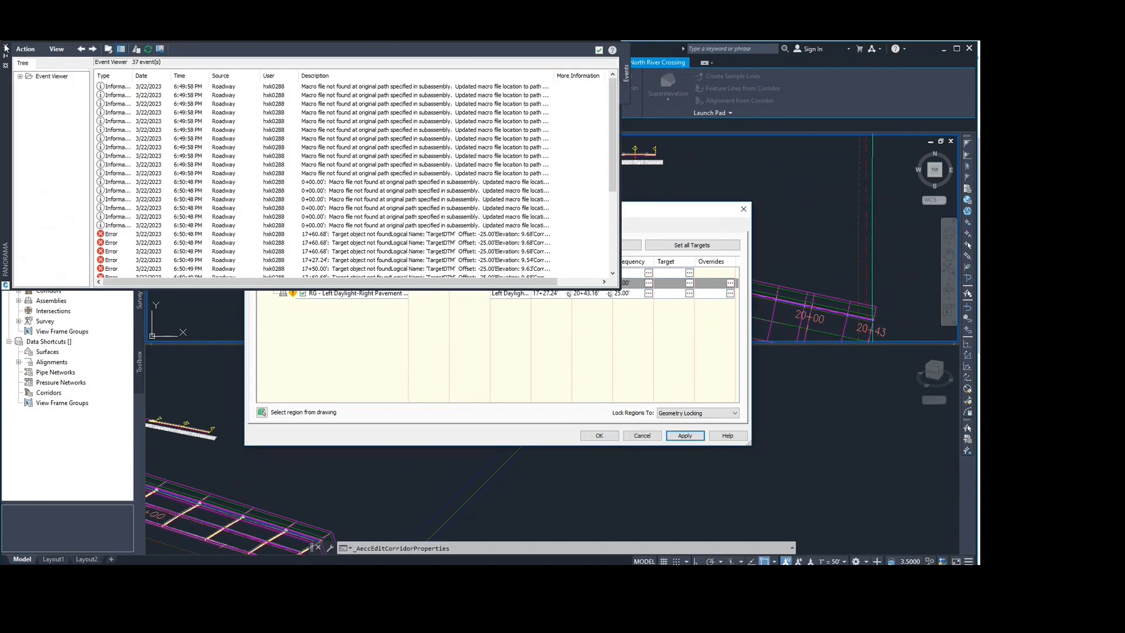
Close the corridor properties and the event viewer, and inspect the new region beside the Road B curb returns in plan.
click(613, 438)
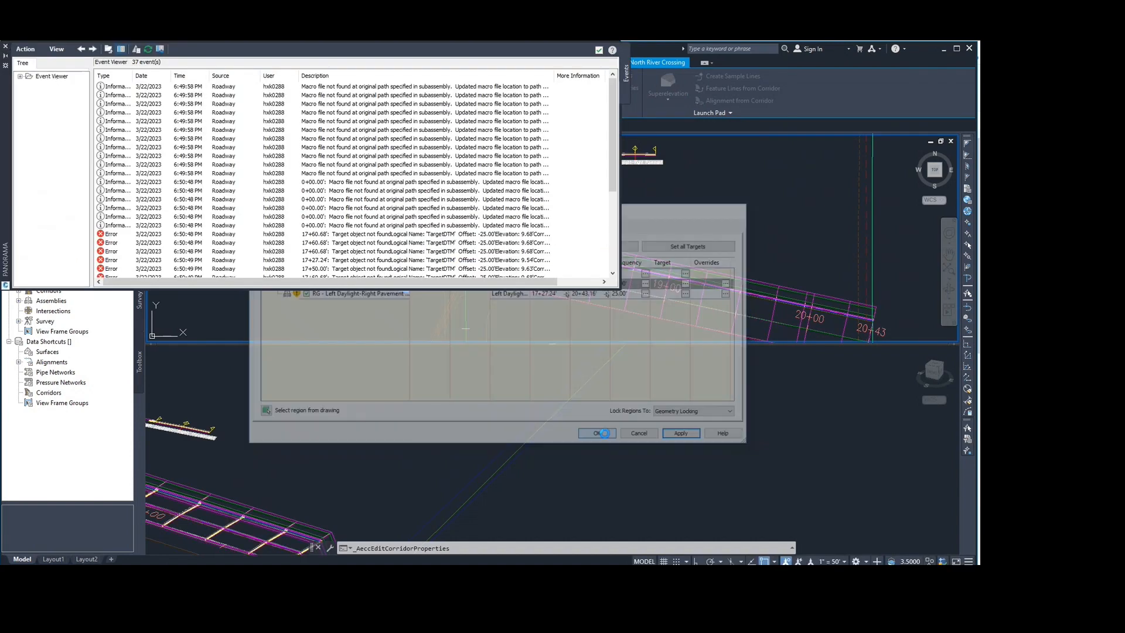
click(7, 46)
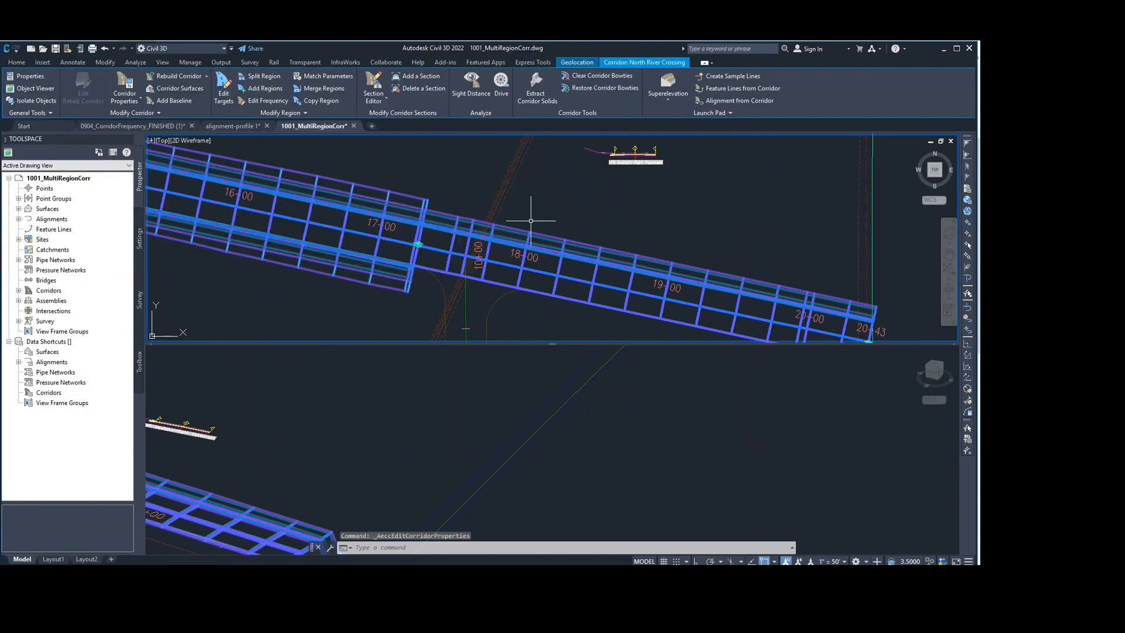
mouse_move(576, 264)
middle_down()
mouse_move(552, 219)
mouse_move(546, 269)
middle_up()
middle_drag(480, 282, 558, 284)
scroll(538, 276, up, 1)
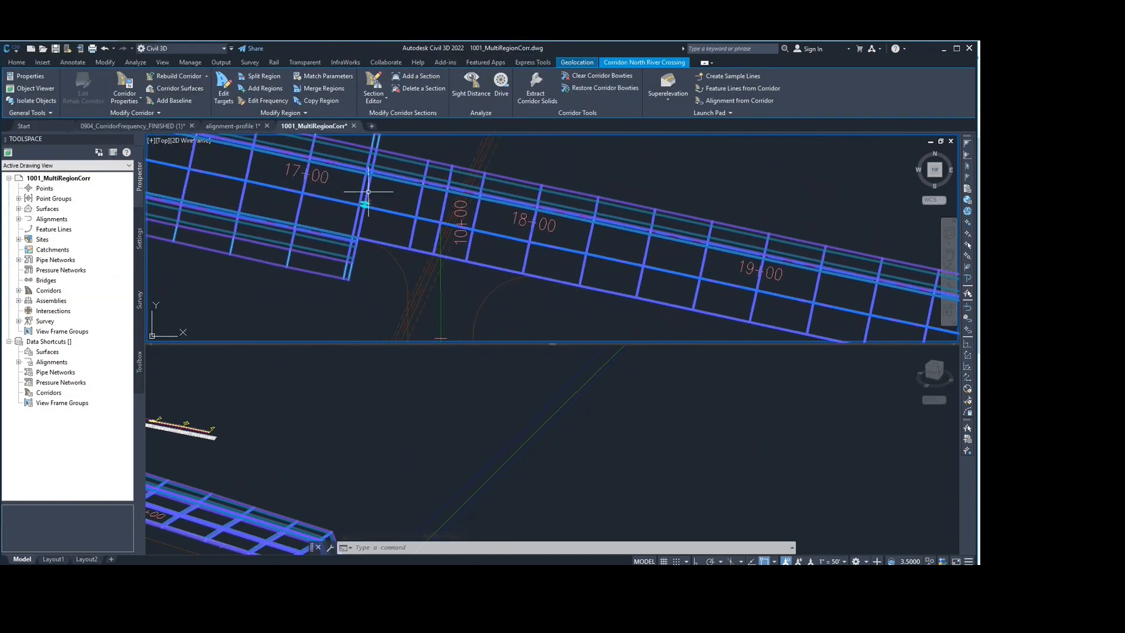
scroll(618, 211, down, 2)
scroll(608, 235, up, 3)
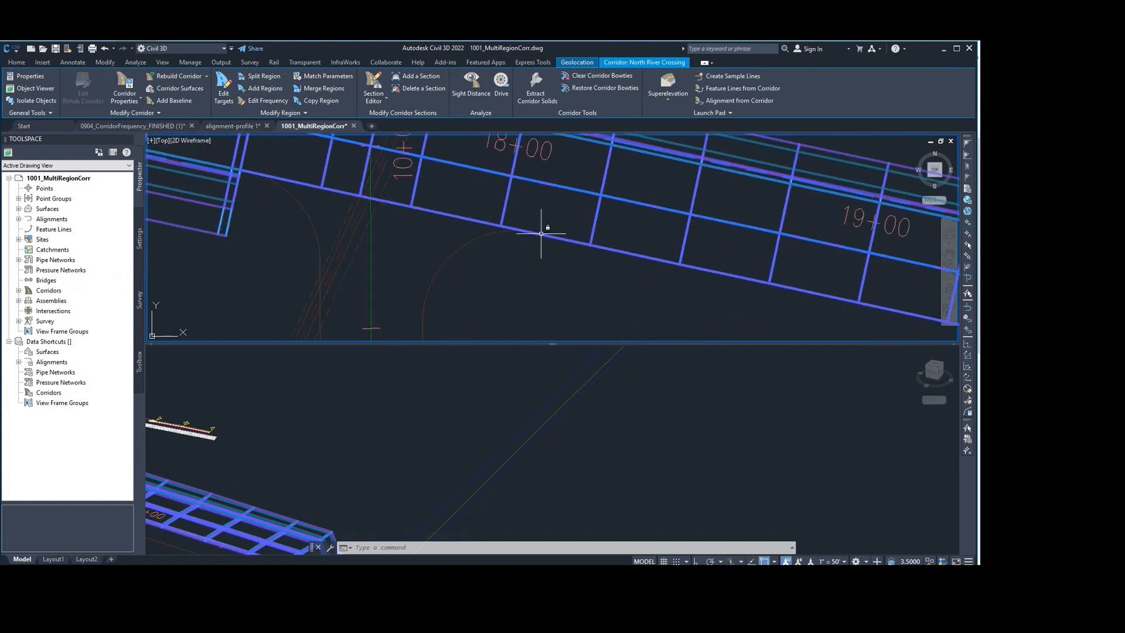
scroll(478, 239, down, 3)
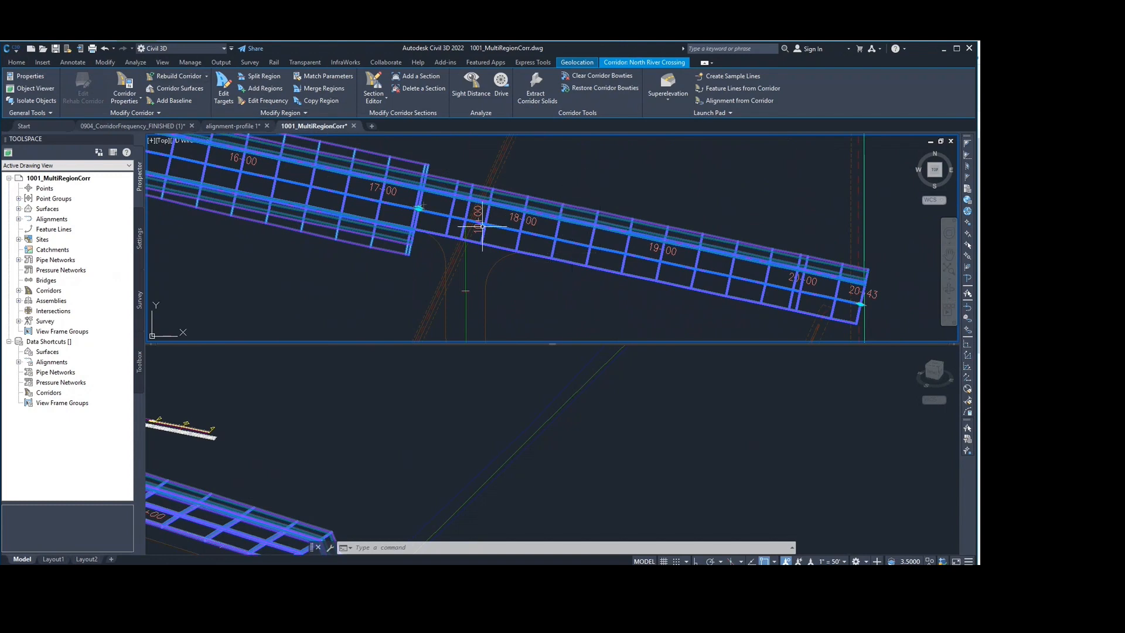
Split the Left Daylight-Right Pavement region at station 18+08.14, picked in plan where the far Road B curb return meets the Road C edge.
click(132, 88)
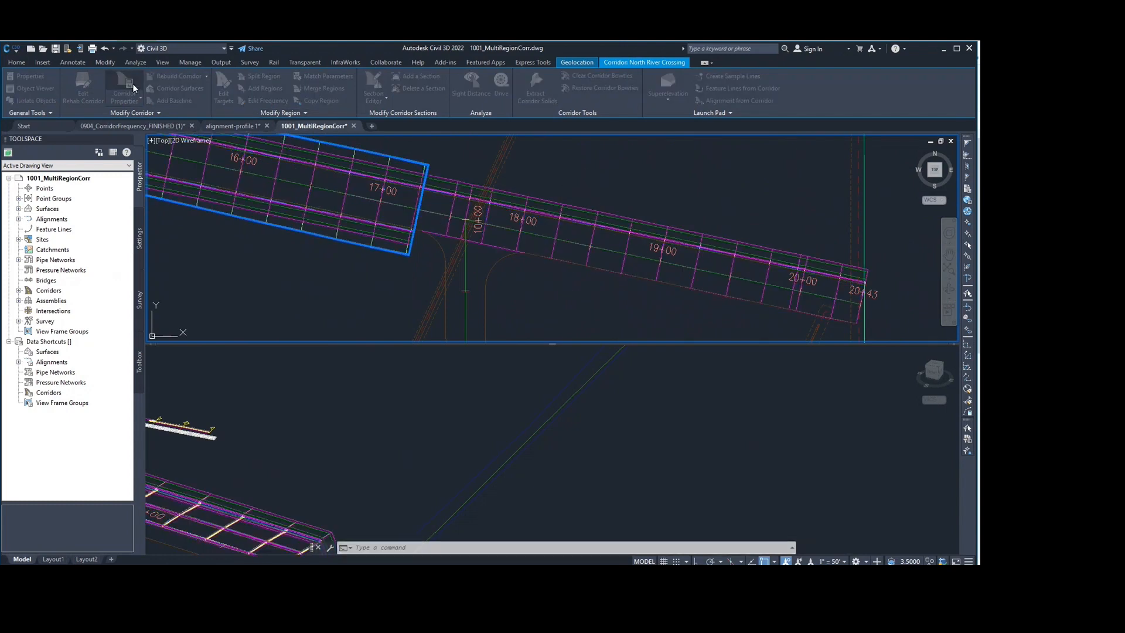
click(367, 293)
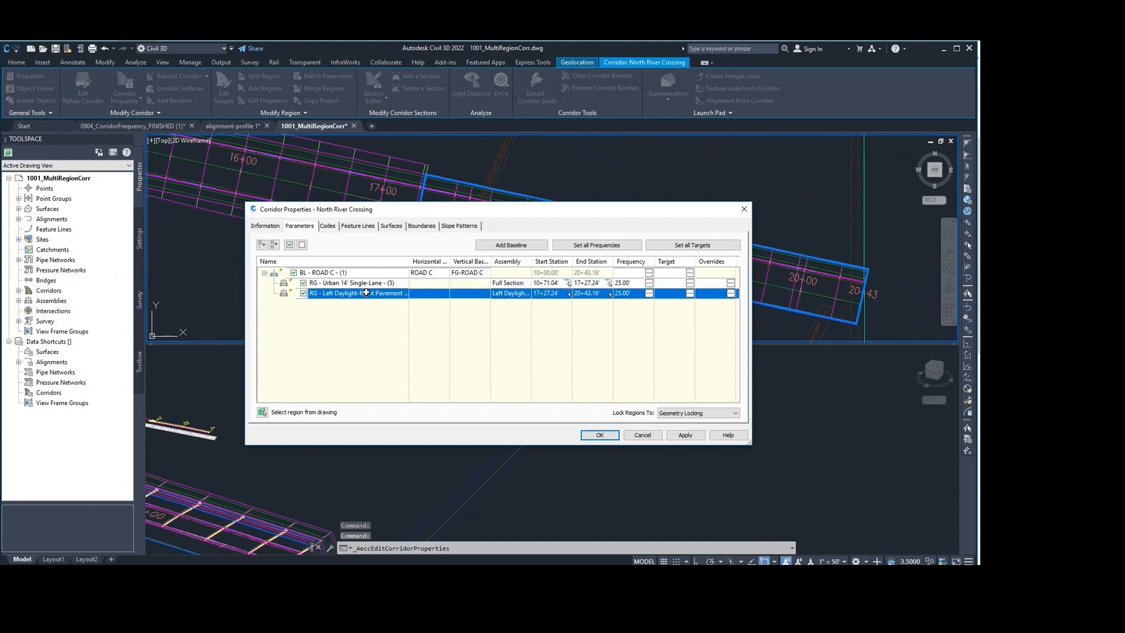
right_click(359, 294)
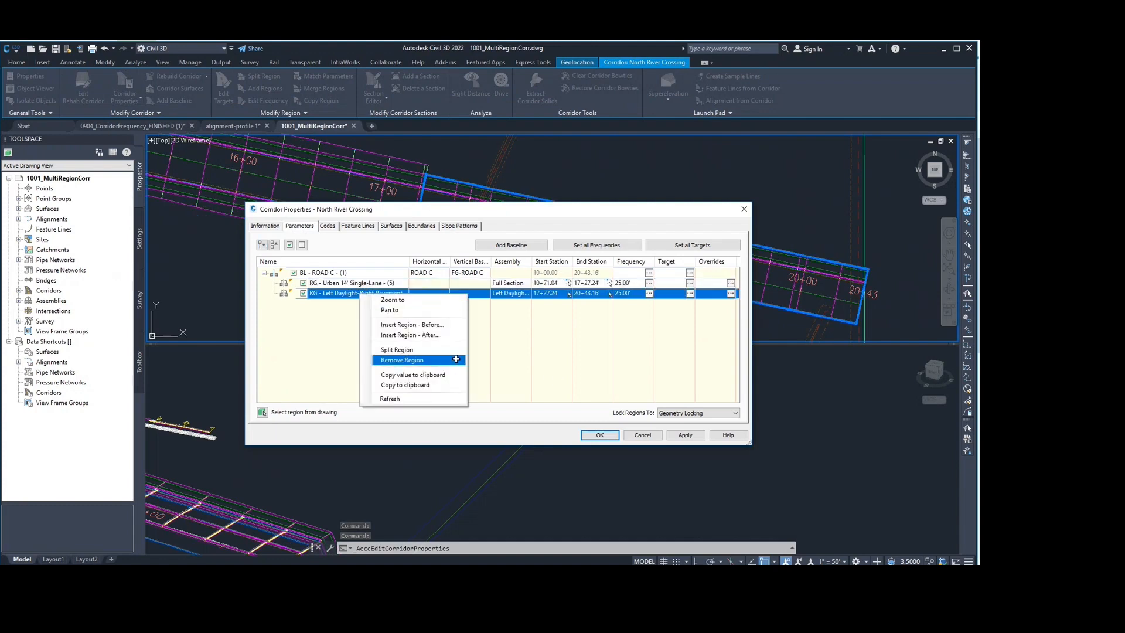
click(436, 350)
scroll(554, 271, up, 3)
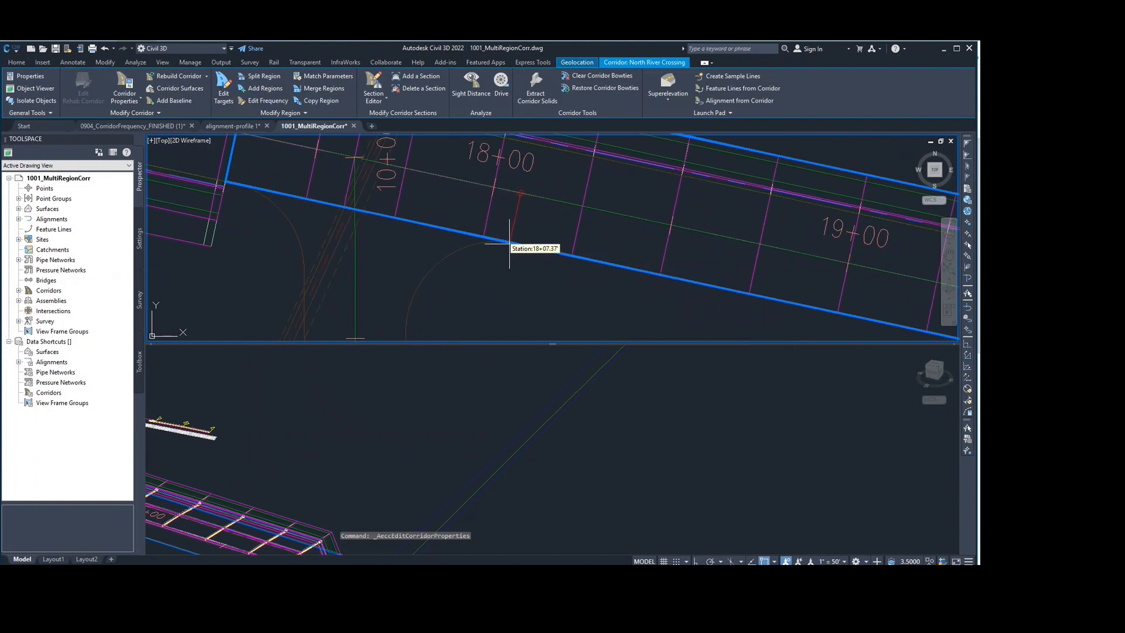
click(511, 242)
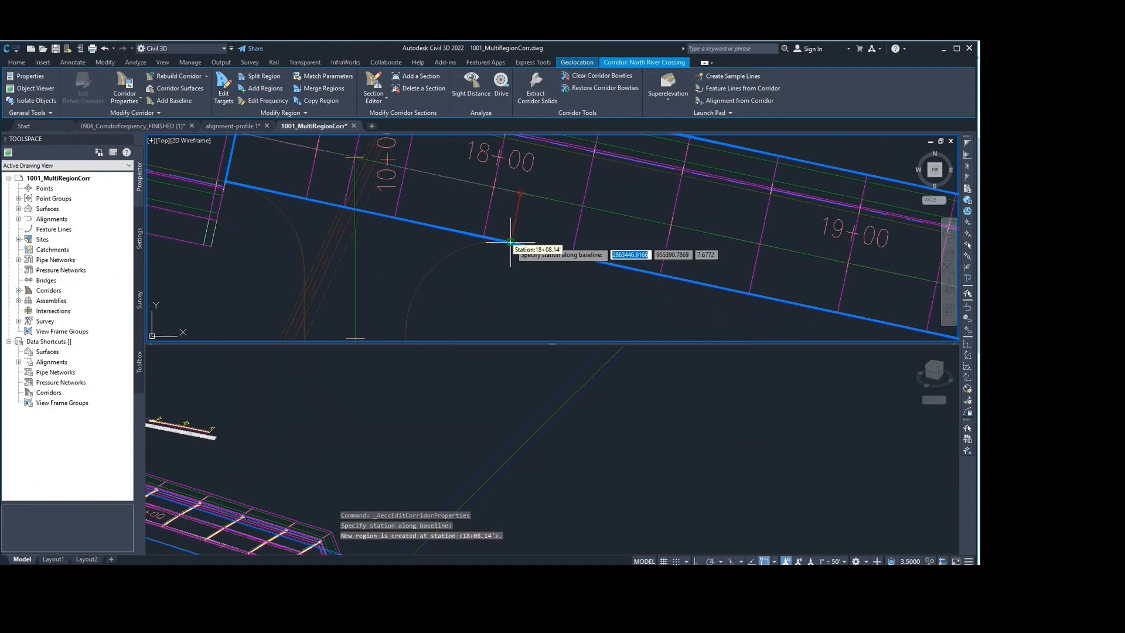
click(524, 285)
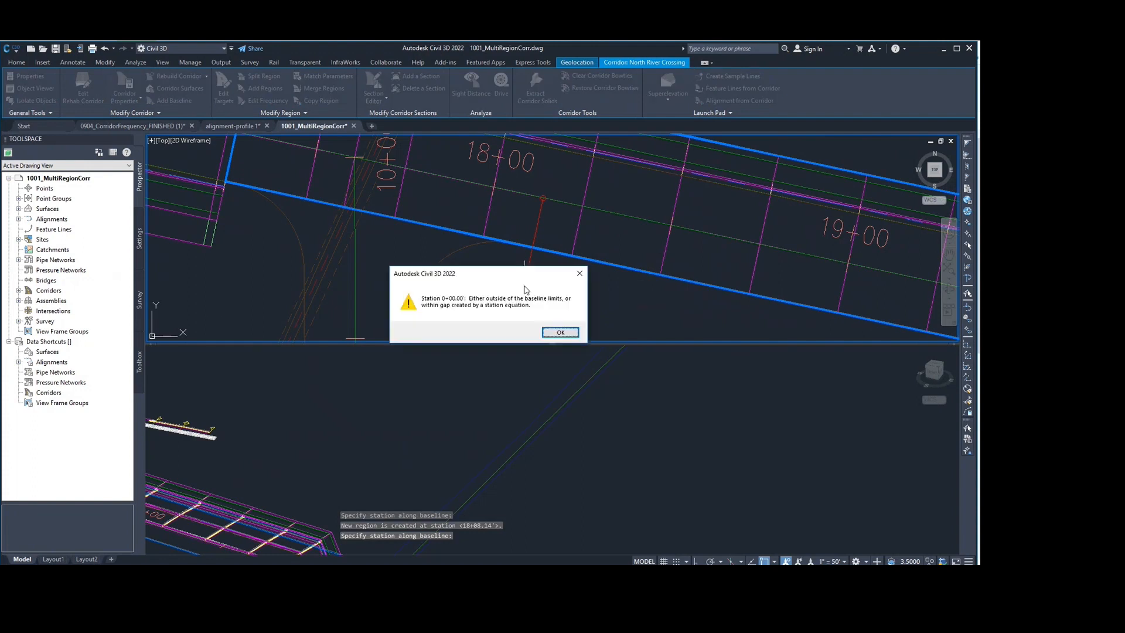
click(560, 333)
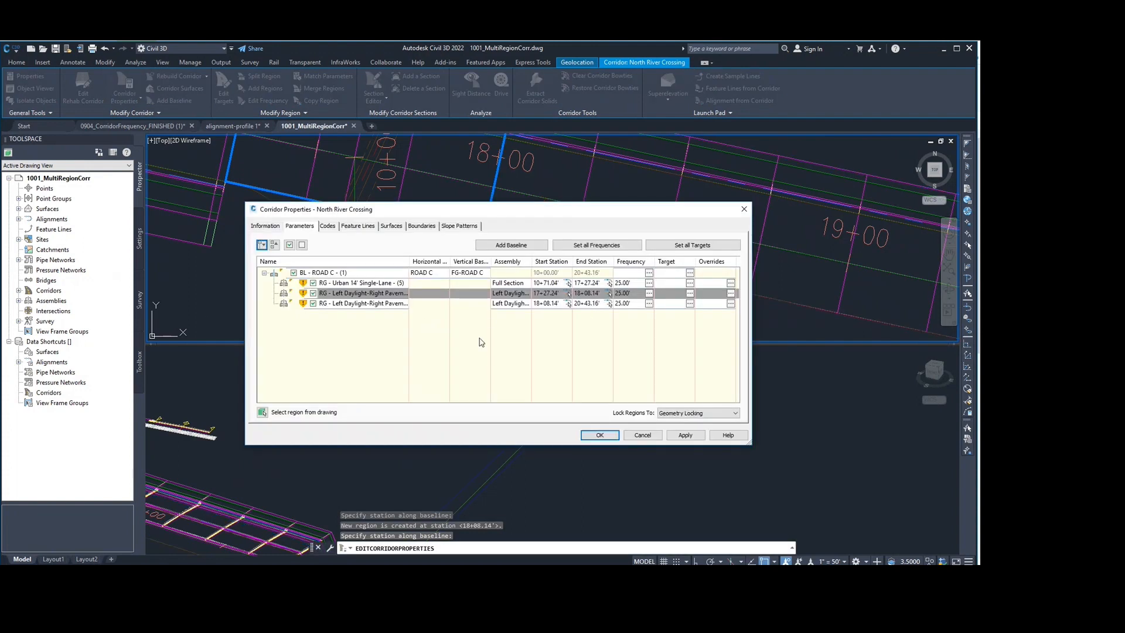
Assign the Full Section assembly to the region starting at station 18+08.14.
double_click(513, 304)
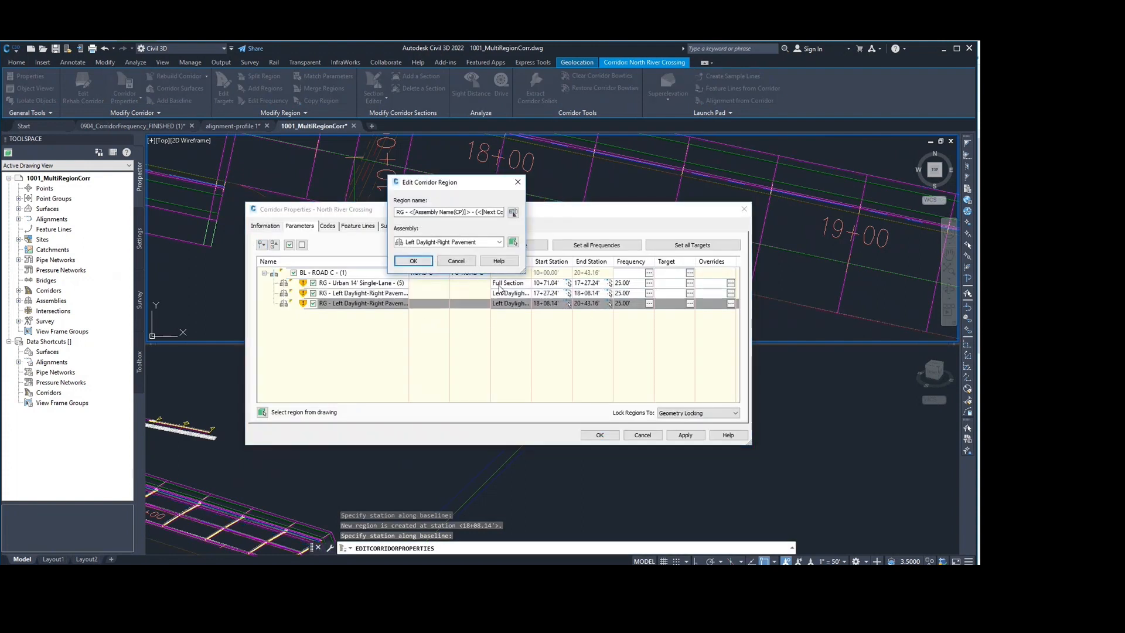
click(494, 249)
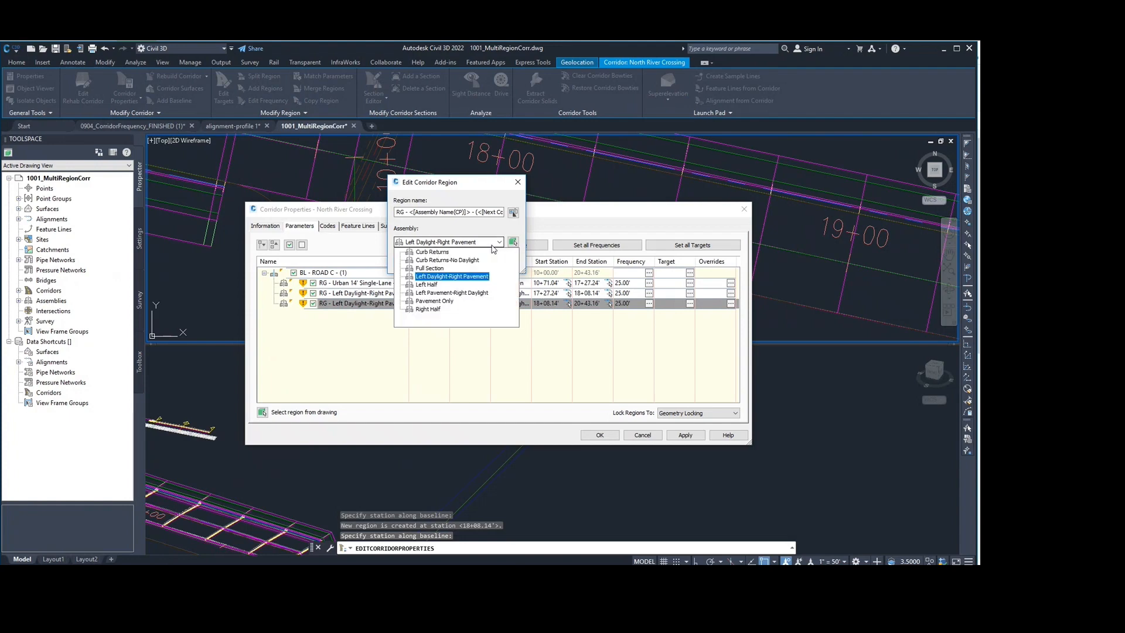
click(440, 271)
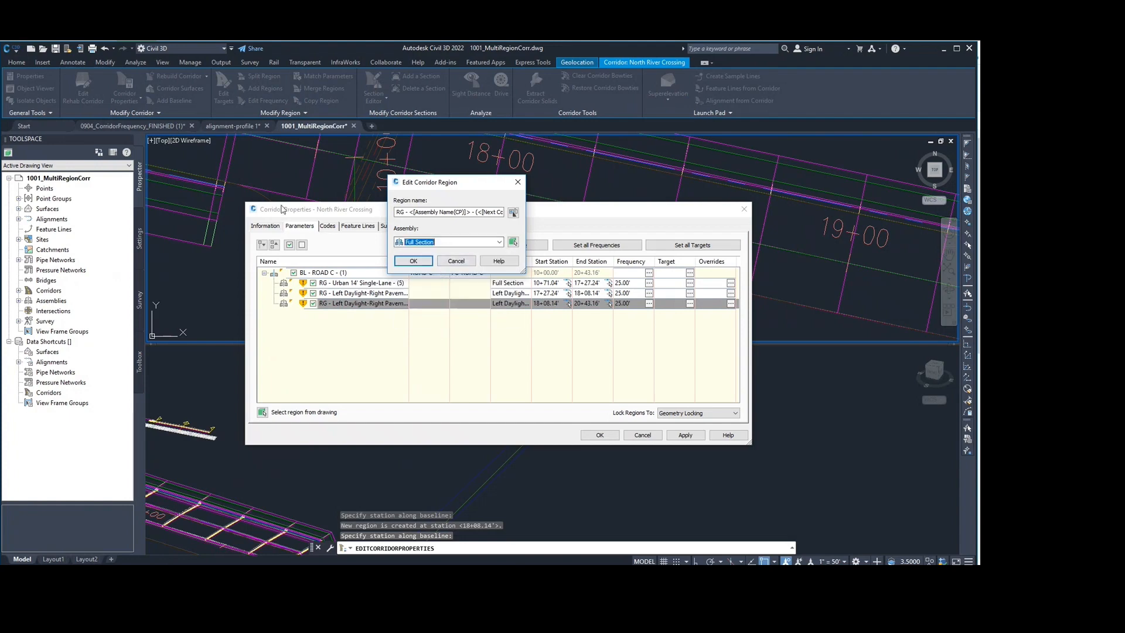
click(413, 261)
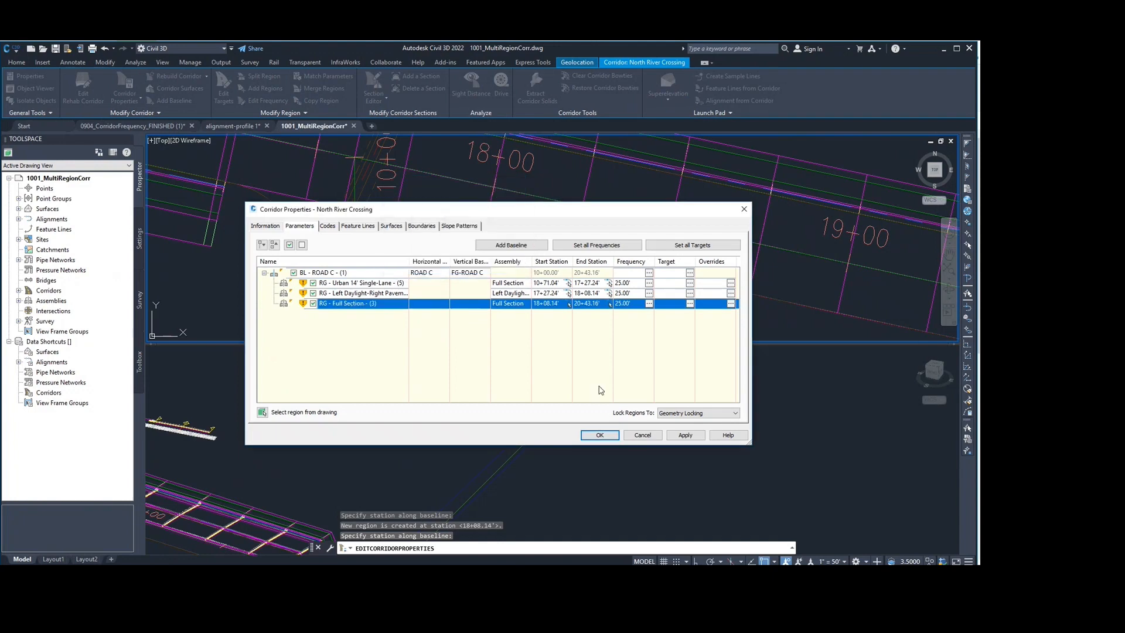
Apply the region split and assembly change, rebuild the corridor, and close its properties and the event viewer.
click(682, 436)
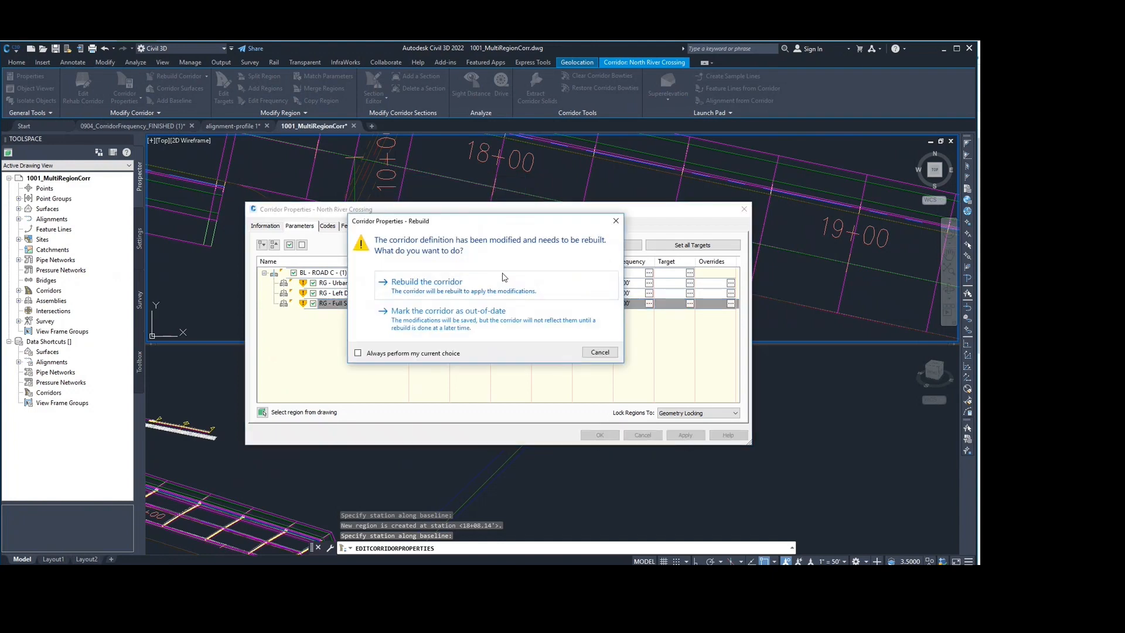
click(503, 284)
click(600, 435)
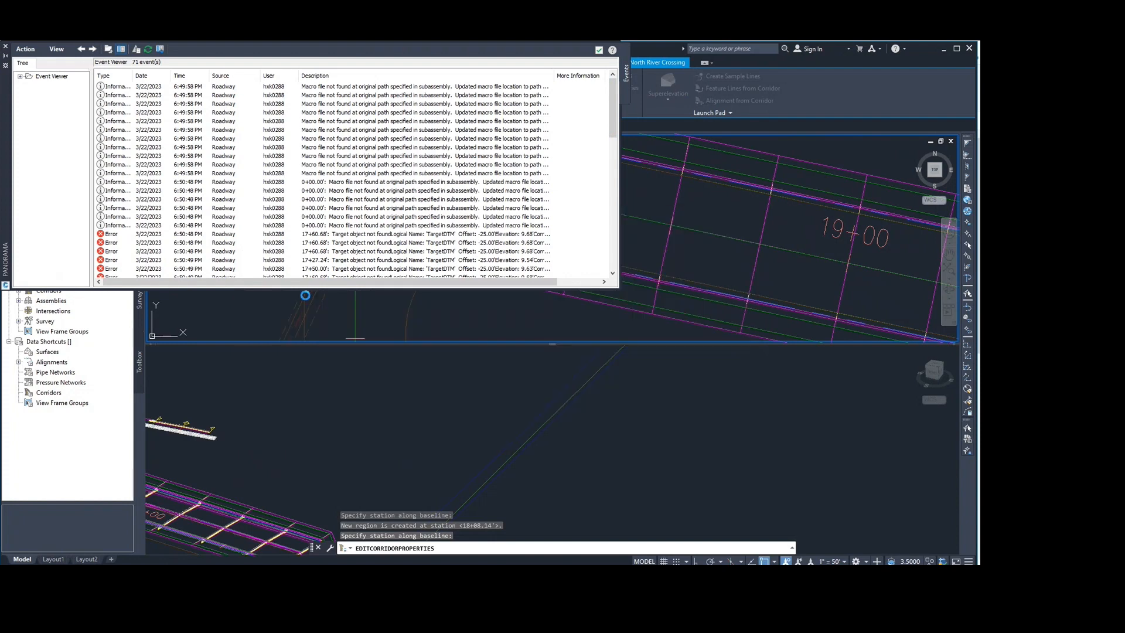
click(5, 47)
Set the last Full Section region's end station to 19+95.00, picked in the 3D view just before the abrupt step near 20+00.
scroll(477, 251, down, 4)
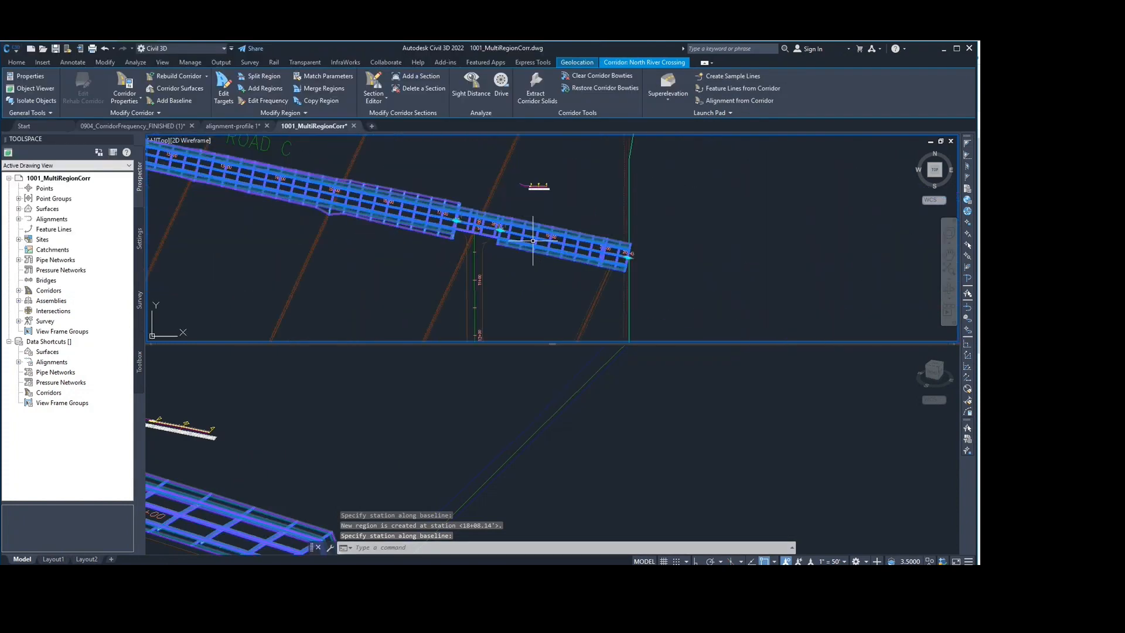
click(402, 427)
scroll(404, 425, down, 1)
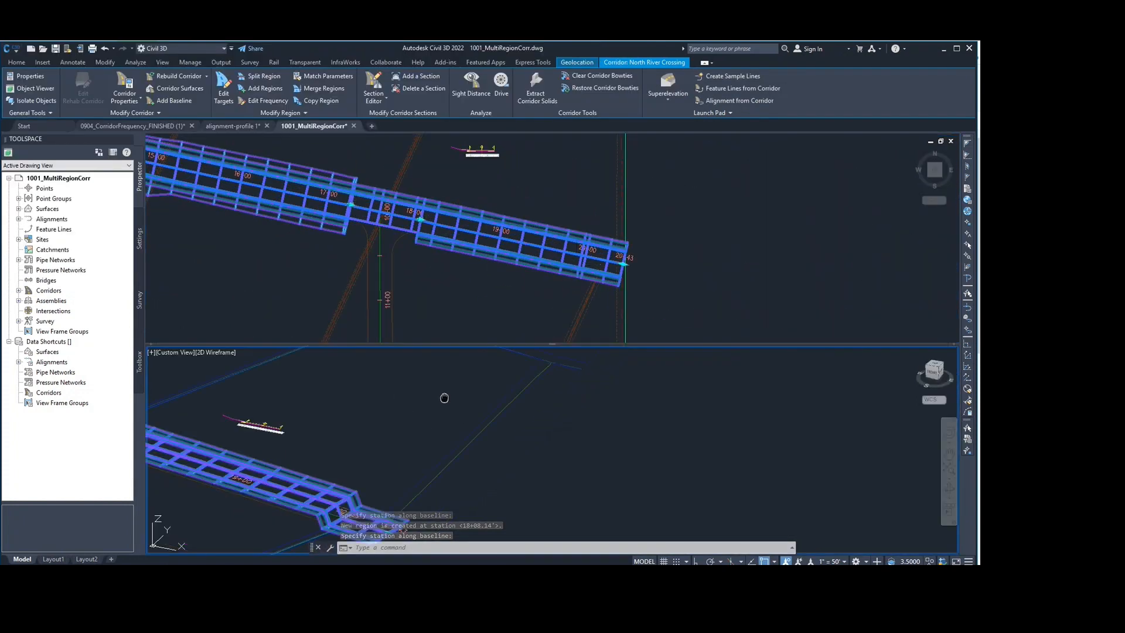
middle_drag(445, 396, 811, 355)
scroll(724, 442, down, 1)
scroll(722, 436, up, 3)
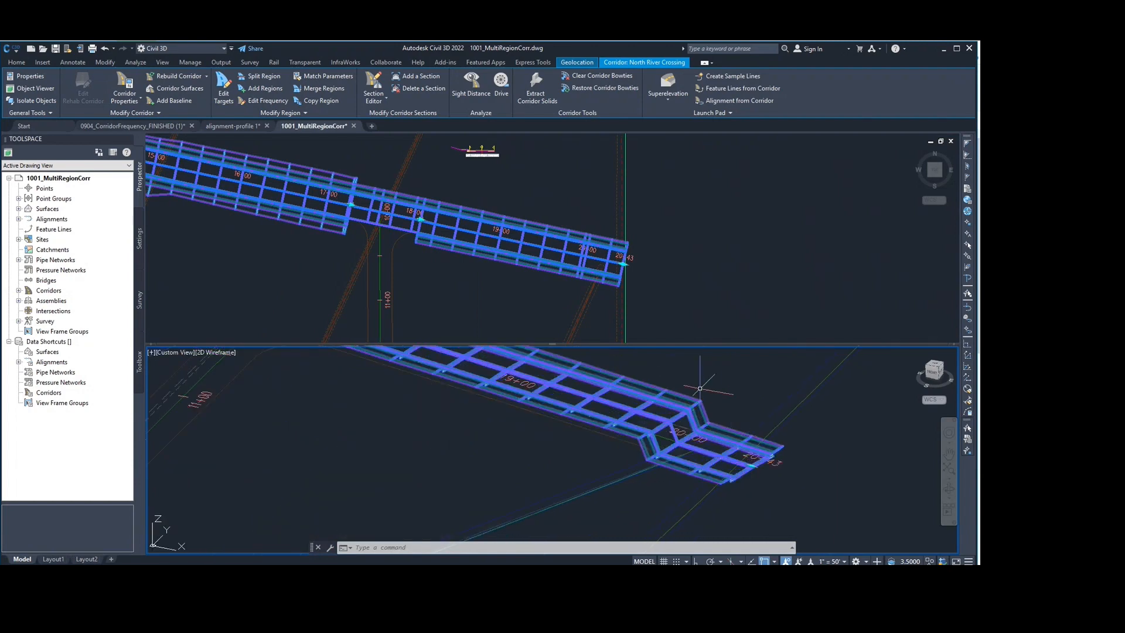
scroll(671, 429, up, 2)
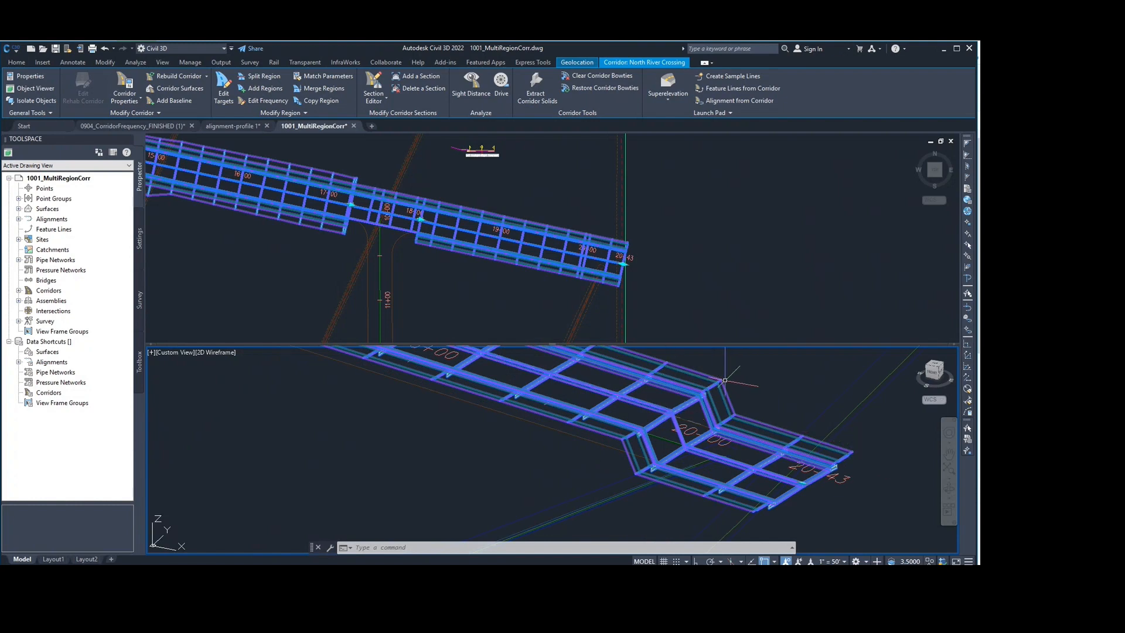
click(131, 87)
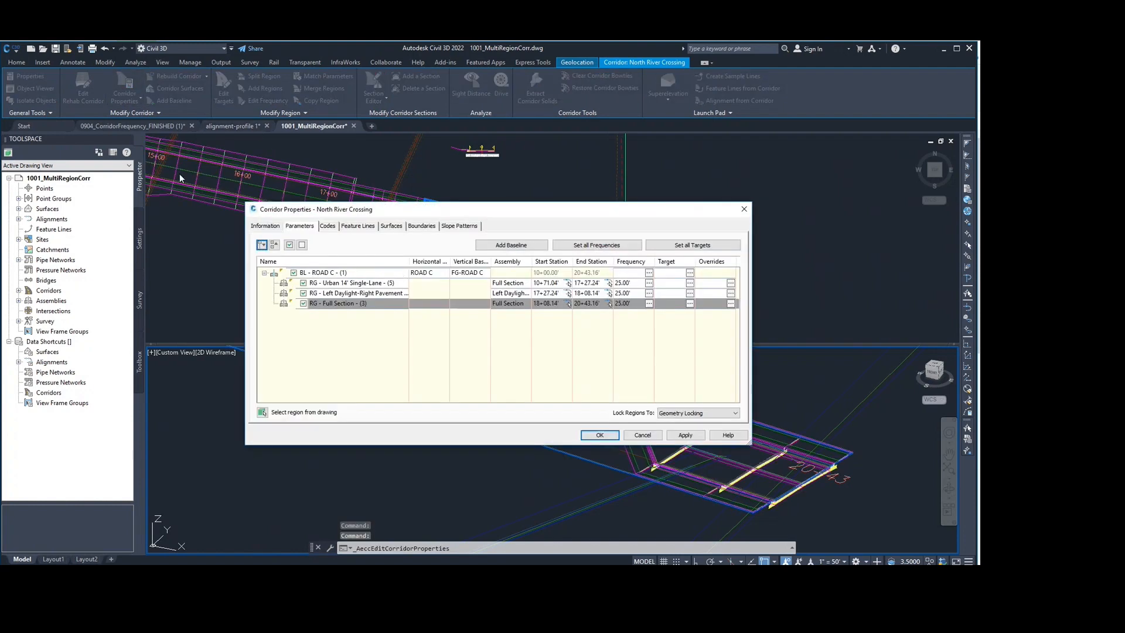
click(609, 304)
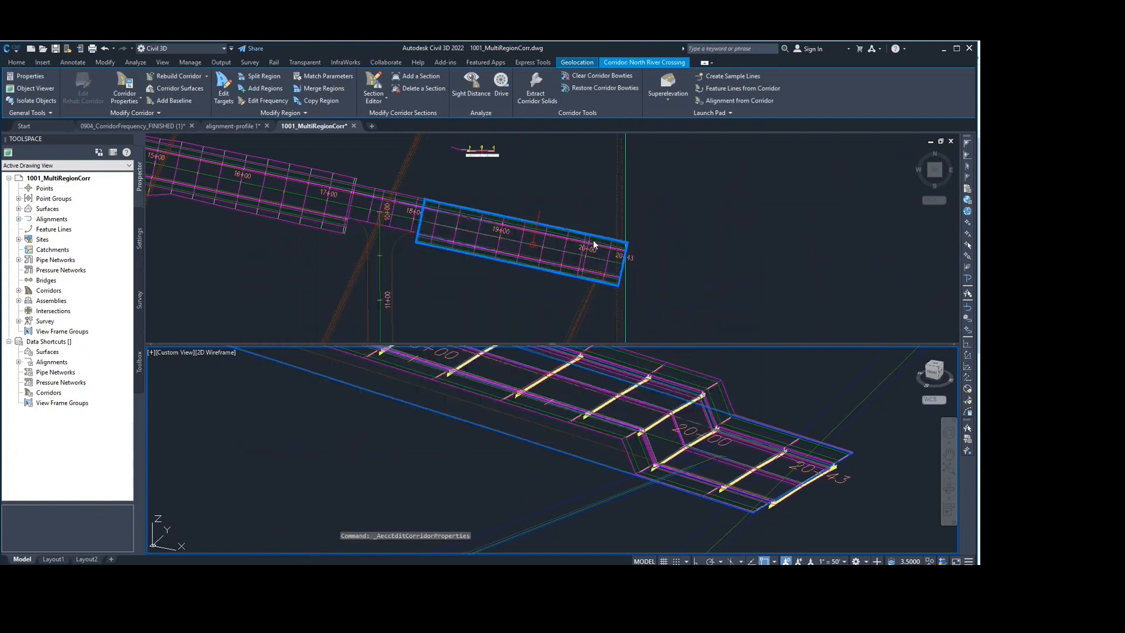
scroll(696, 394, up, 3)
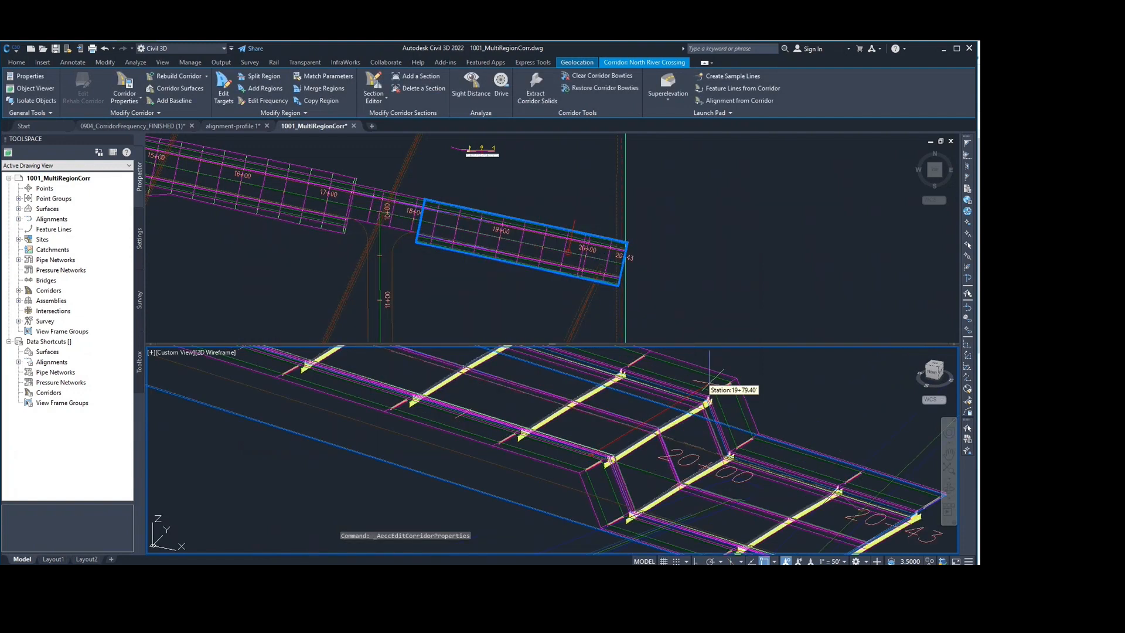
click(743, 384)
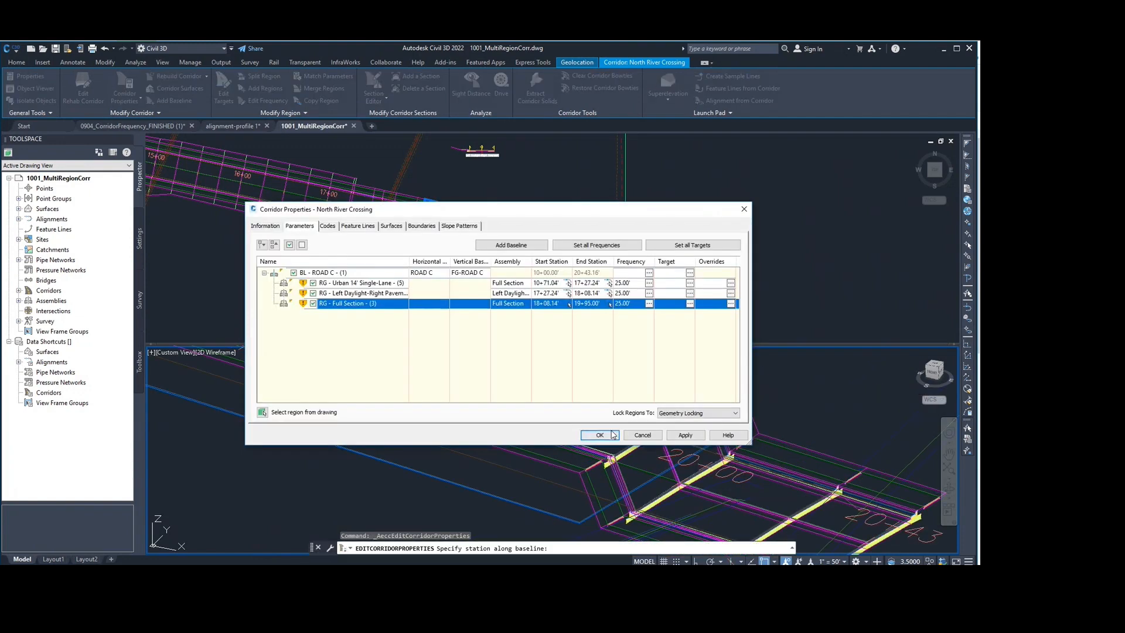
Apply the shortened end station, rebuild the corridor, and dismiss its properties and the event viewer.
click(685, 435)
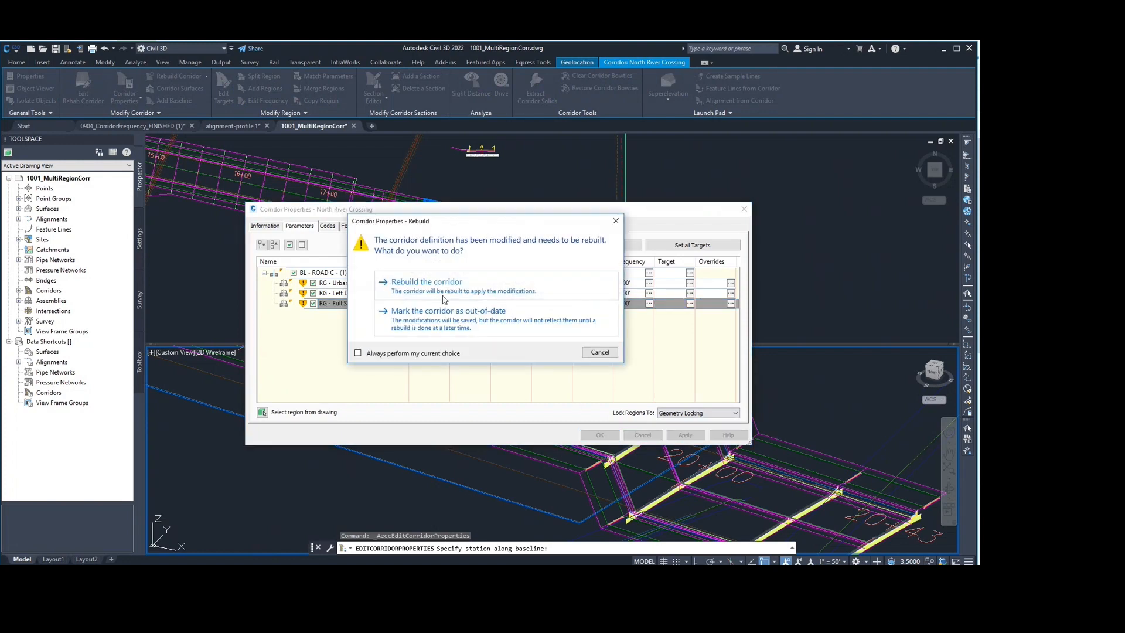
click(443, 298)
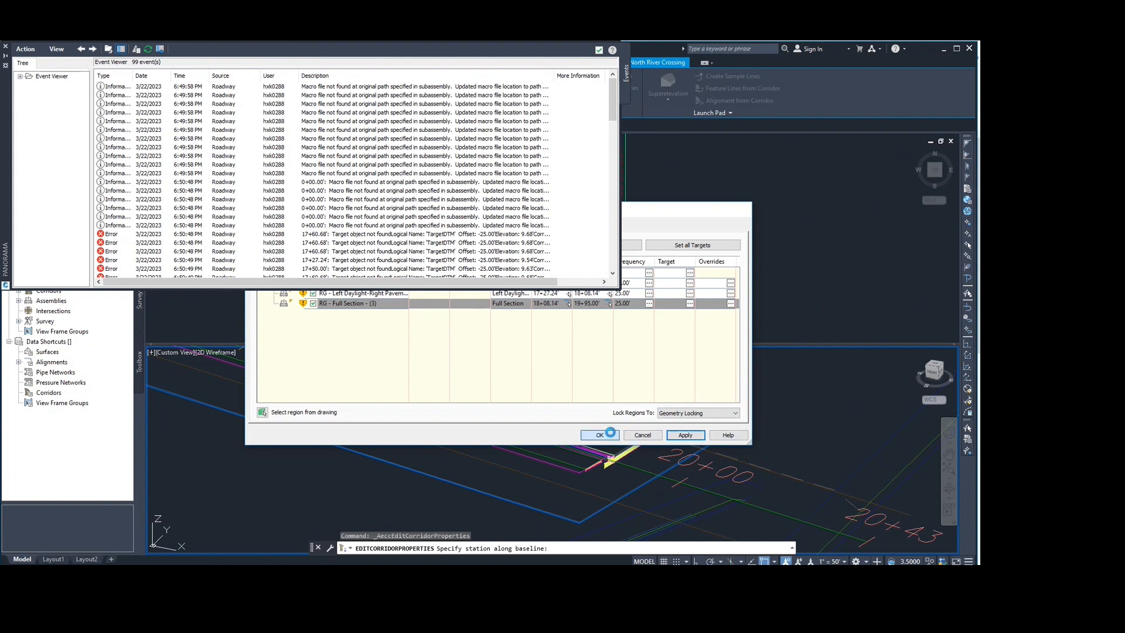
click(609, 433)
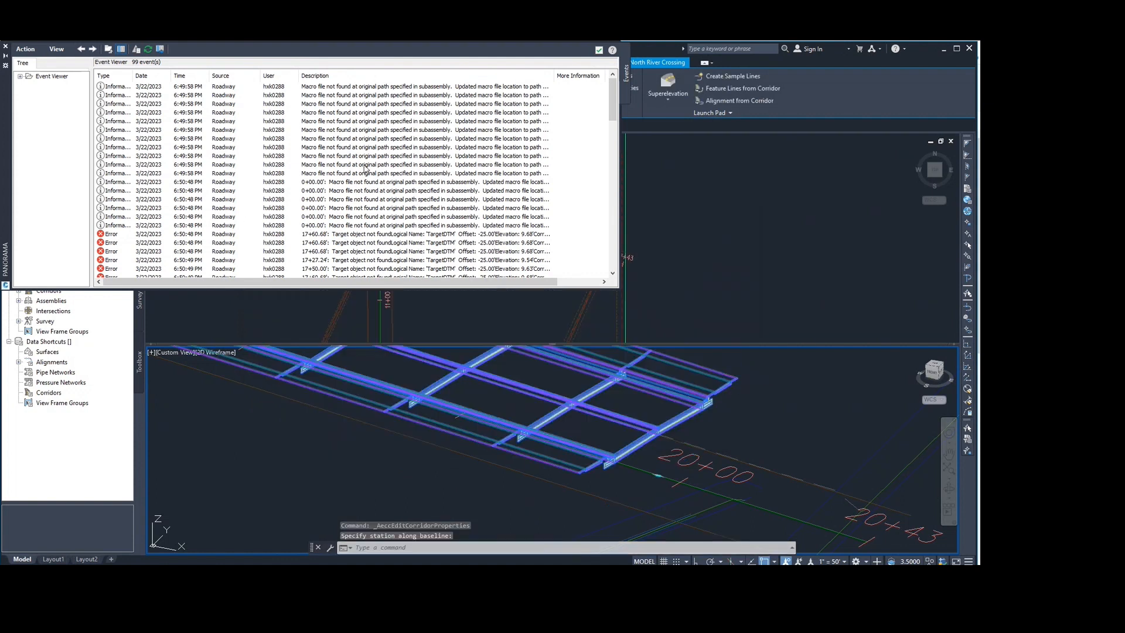
click(6, 47)
Inspect the Road C regions around the Road B junction in plan, including the region boundary grip just past 17+00, and deselect the corridor.
click(501, 183)
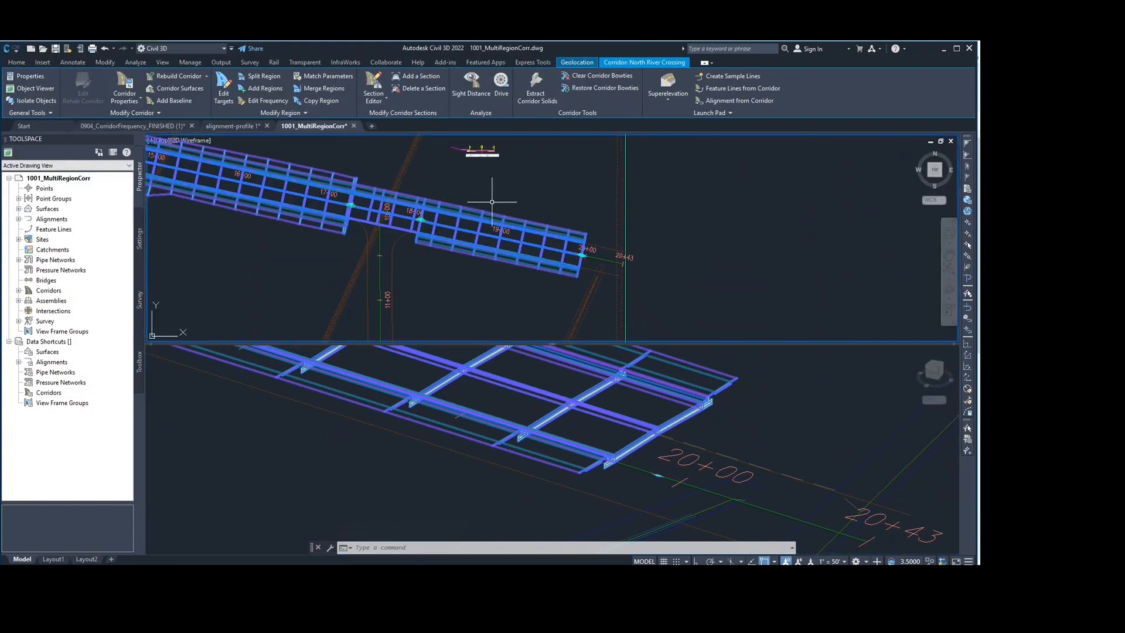
scroll(460, 237, down, 5)
middle_drag(454, 240, 541, 249)
scroll(540, 243, up, 3)
middle_drag(600, 270, 610, 242)
middle_drag(483, 195, 490, 237)
scroll(489, 237, up, 8)
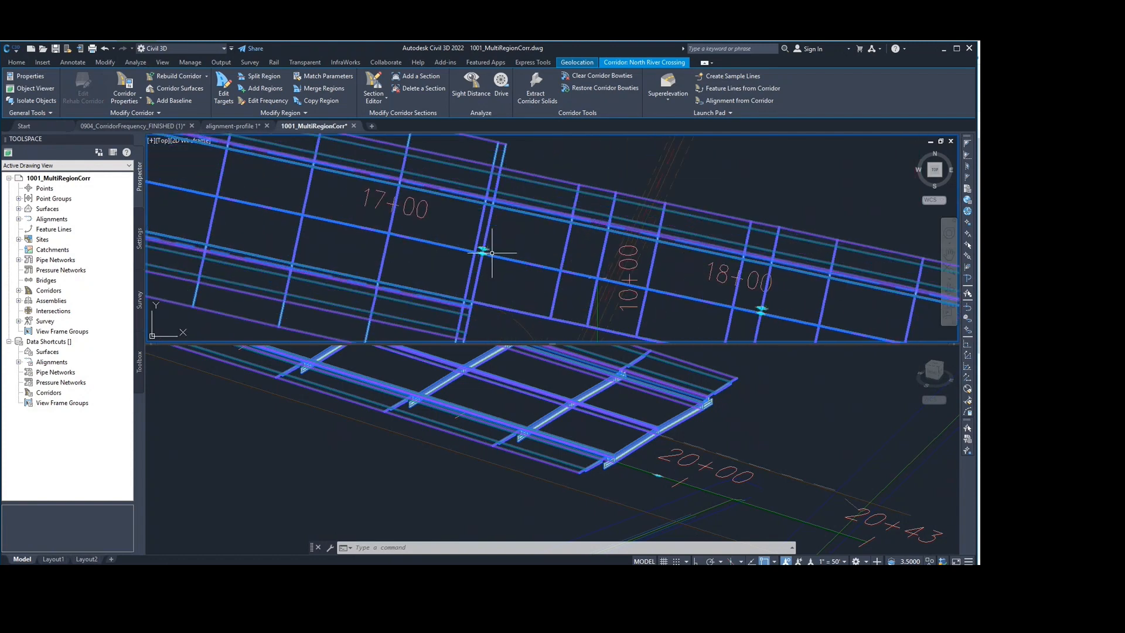
click(482, 250)
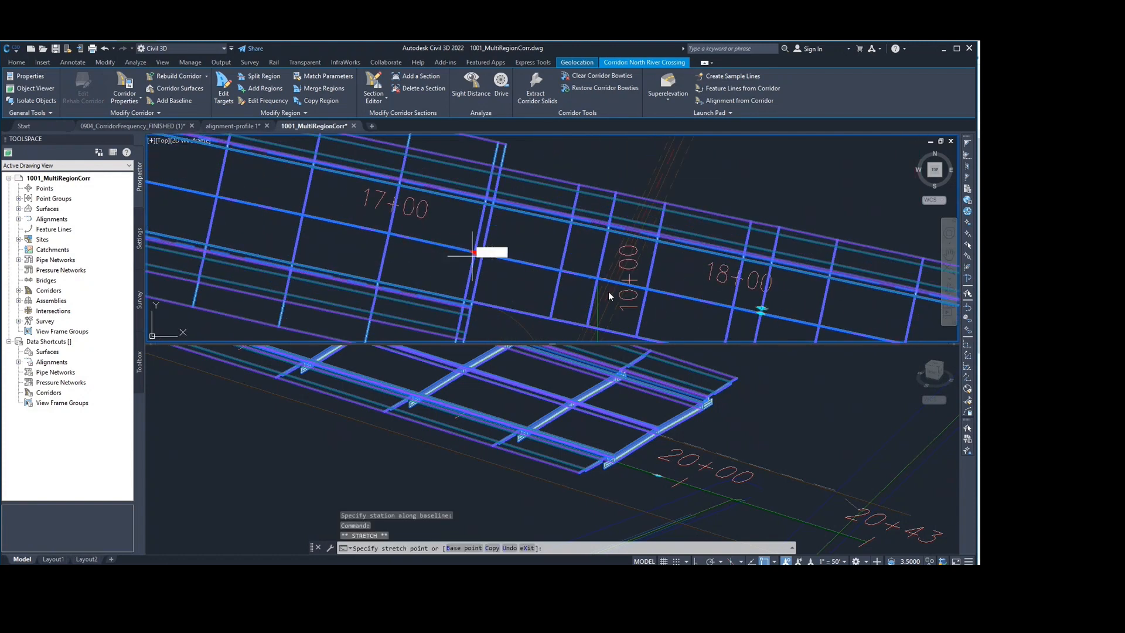
key(Escape)
key(Escape)
scroll(927, 309, down, 8)
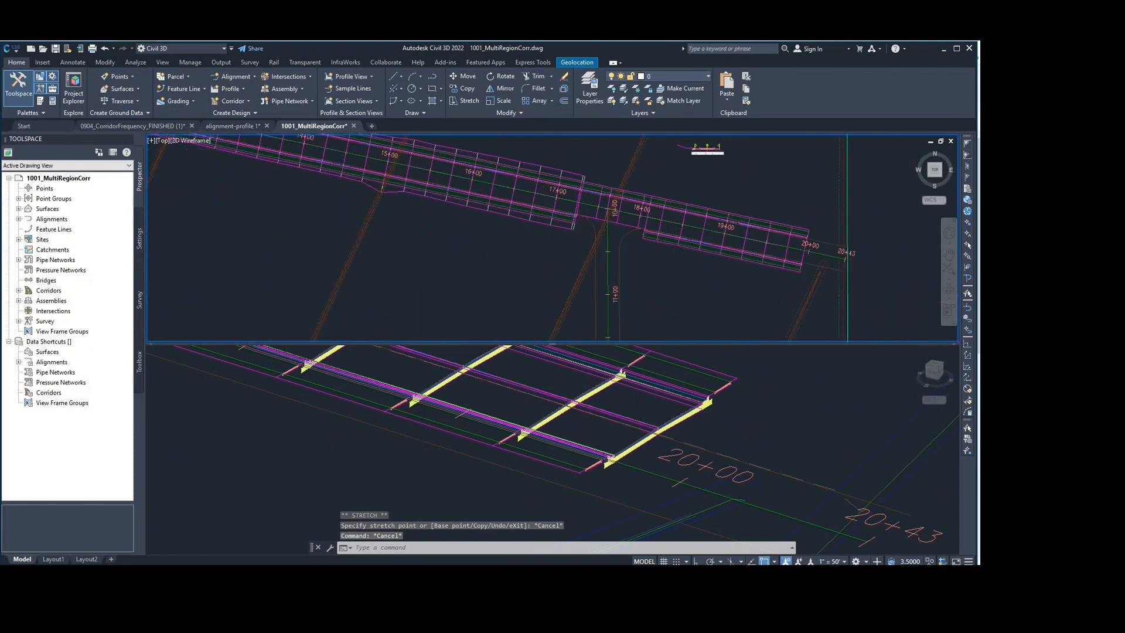
middle_drag(733, 274, 292, 181)
scroll(473, 244, up, 3)
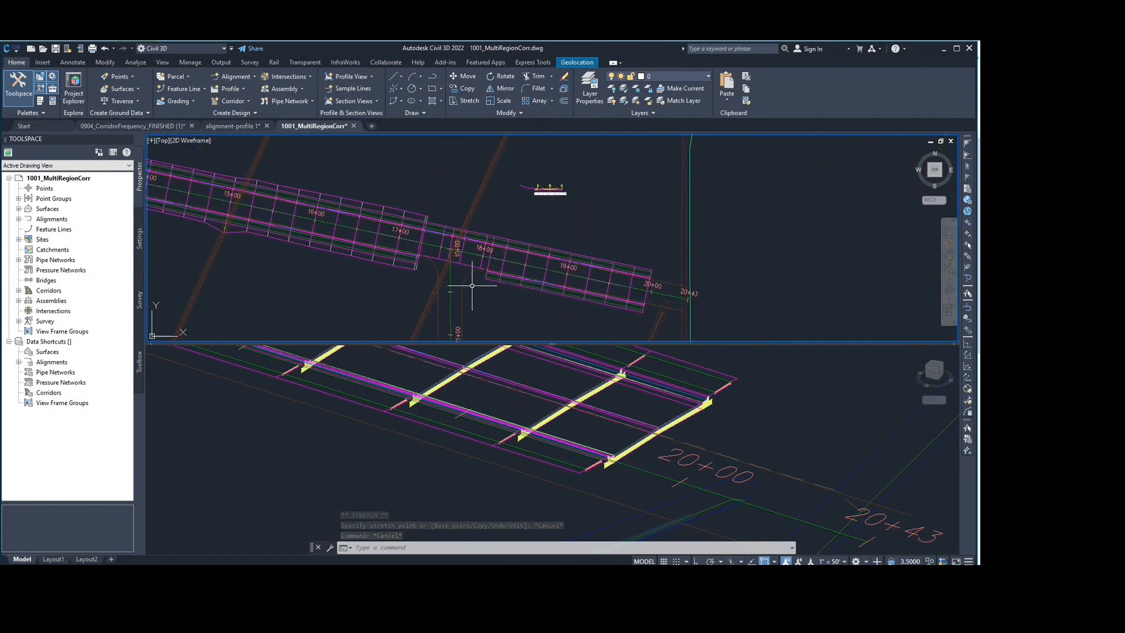
middle_drag(466, 231, 486, 145)
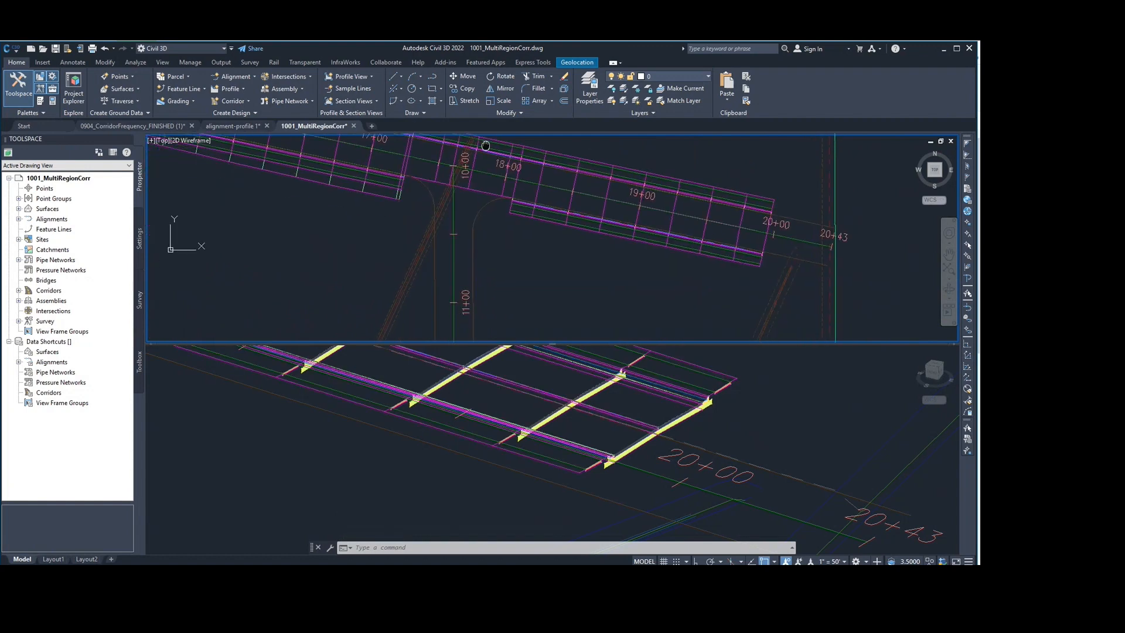
Set the first Road C region's (Urban 14' Single-Lane) start station to 11+00.14, picked in plan near the corridor's Road D end.
click(669, 517)
scroll(674, 457, down, 5)
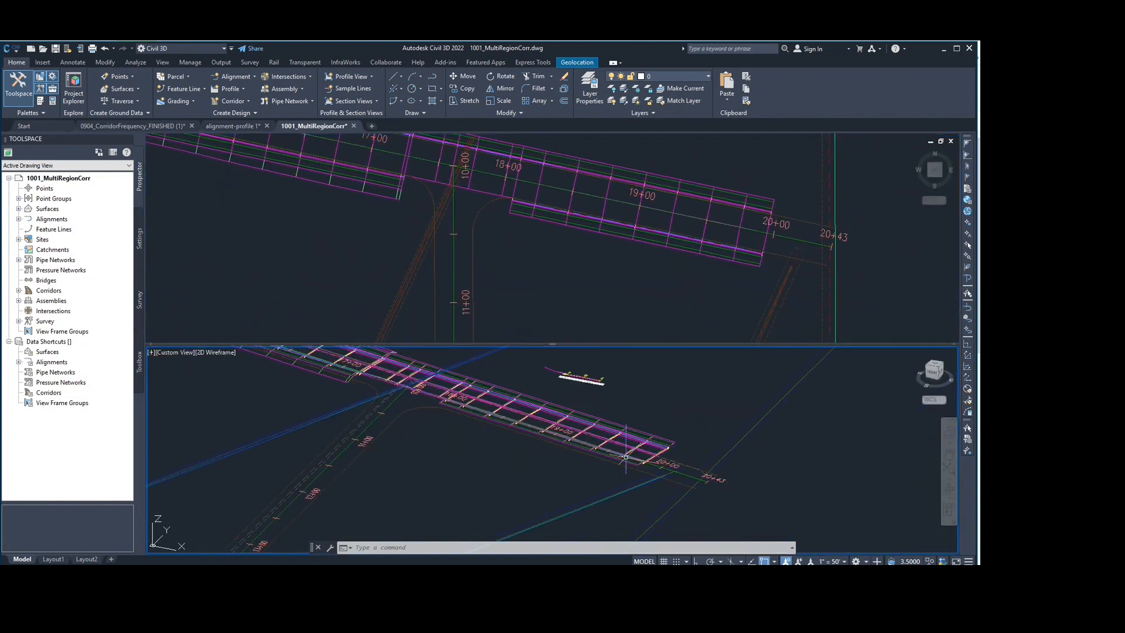
middle_drag(625, 458, 793, 518)
click(589, 298)
scroll(568, 288, down, 5)
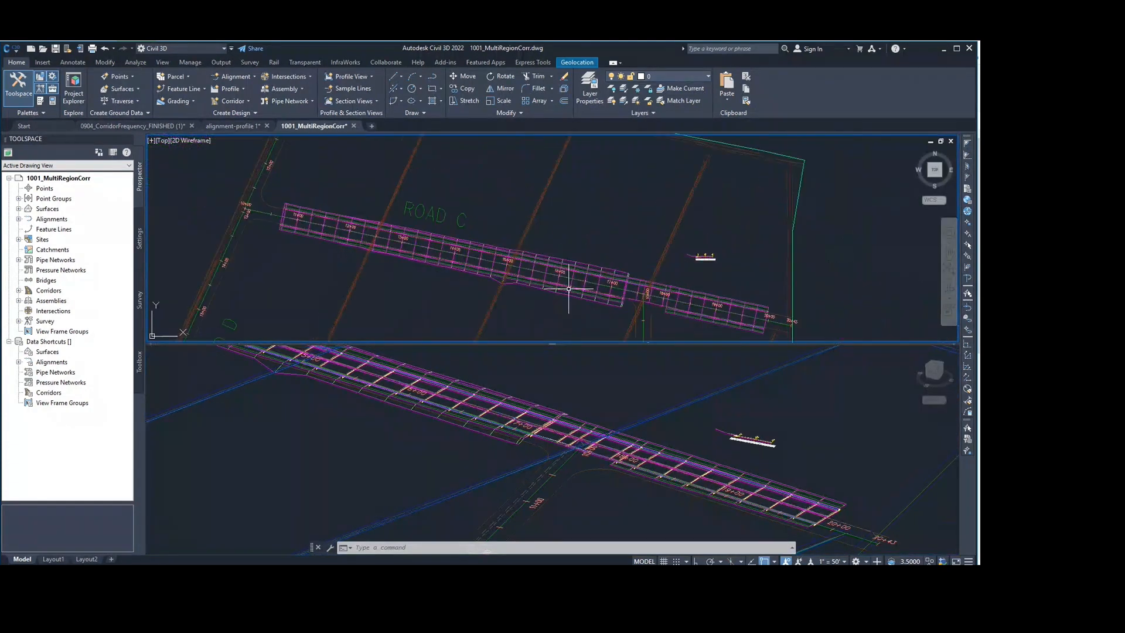
scroll(323, 224, up, 2)
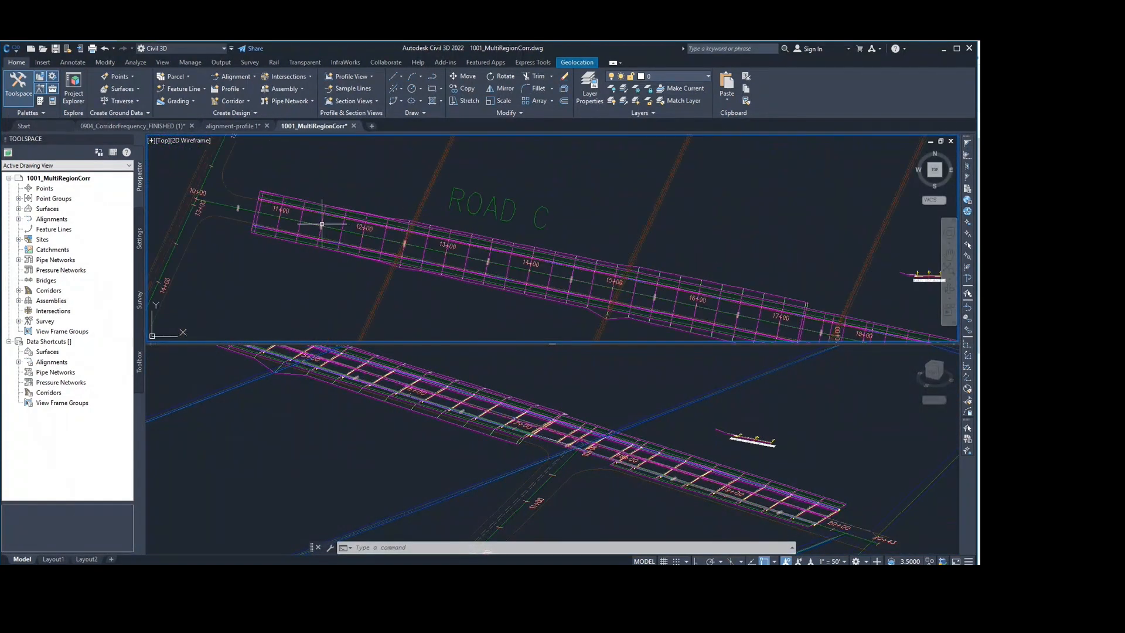
click(322, 223)
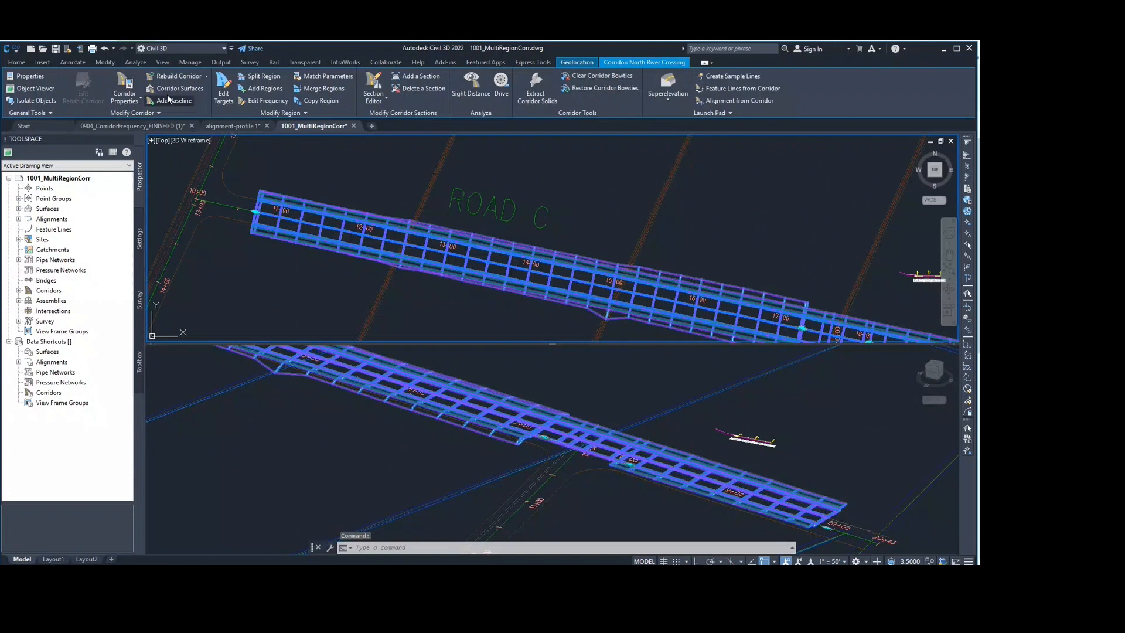
click(120, 85)
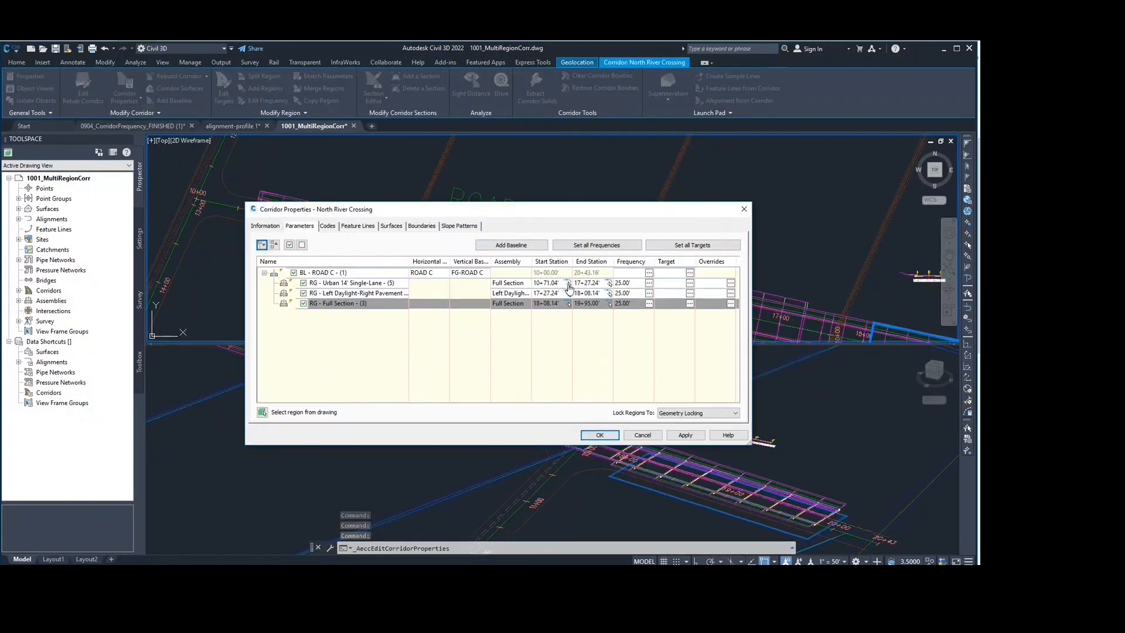
click(567, 283)
scroll(292, 187, up, 2)
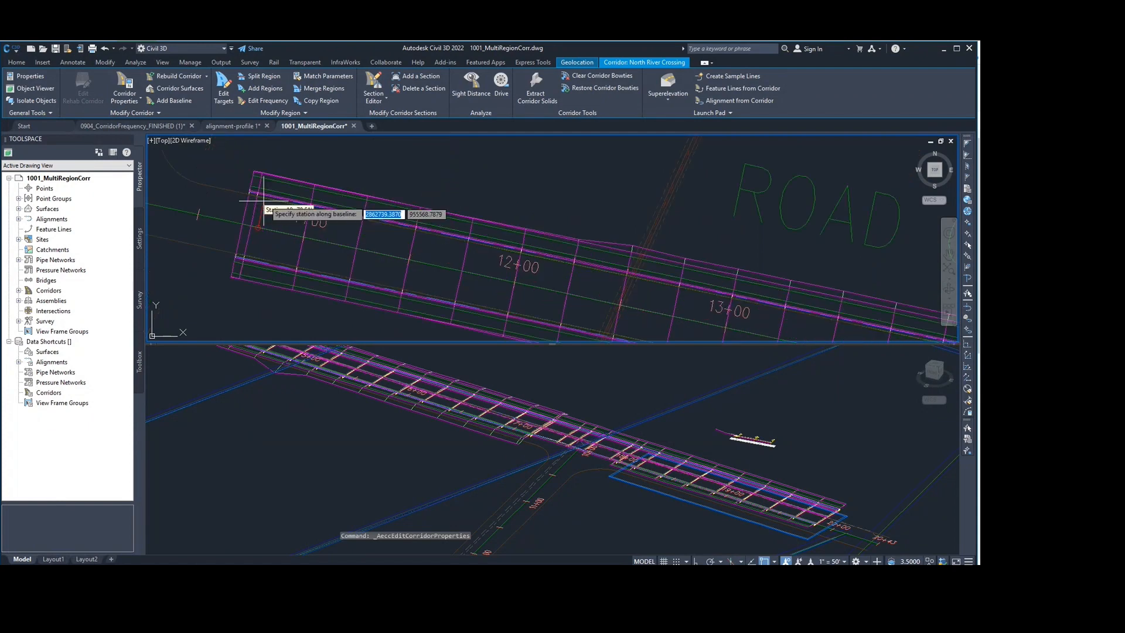
click(316, 175)
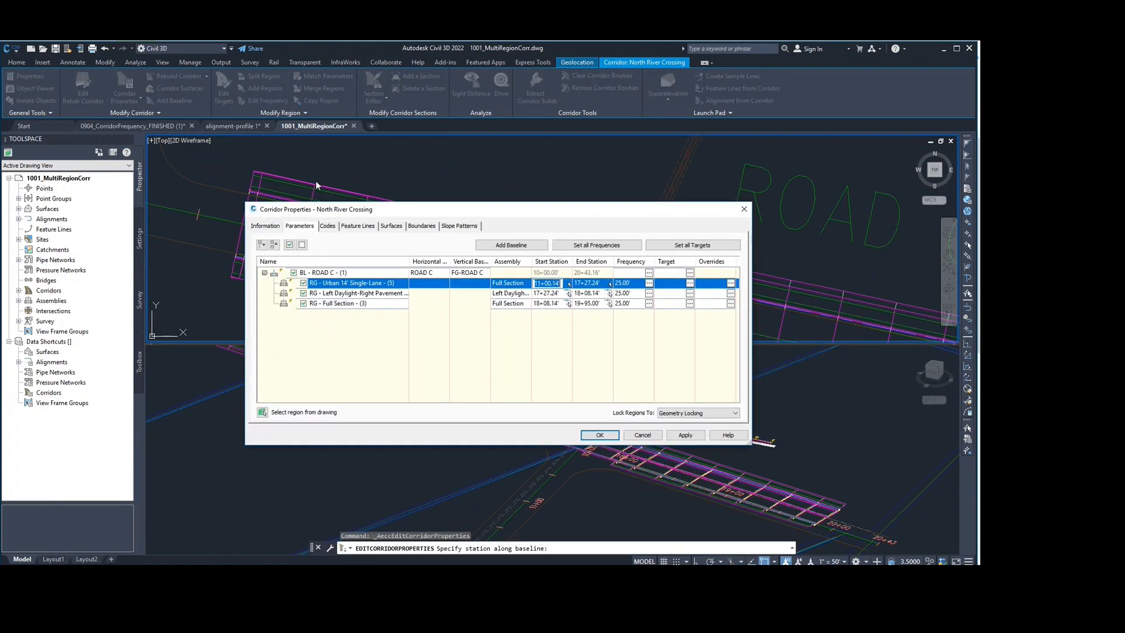
Apply the new start station, rebuild the corridor, close its properties and the event viewer, and deselect the corridor.
click(685, 434)
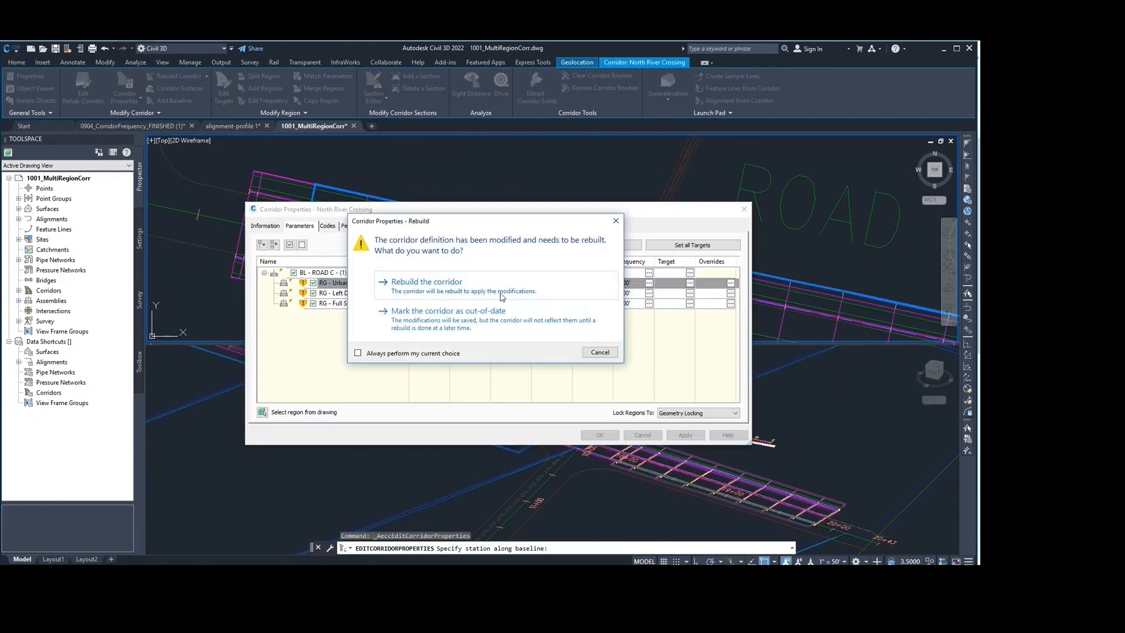
click(501, 293)
click(599, 435)
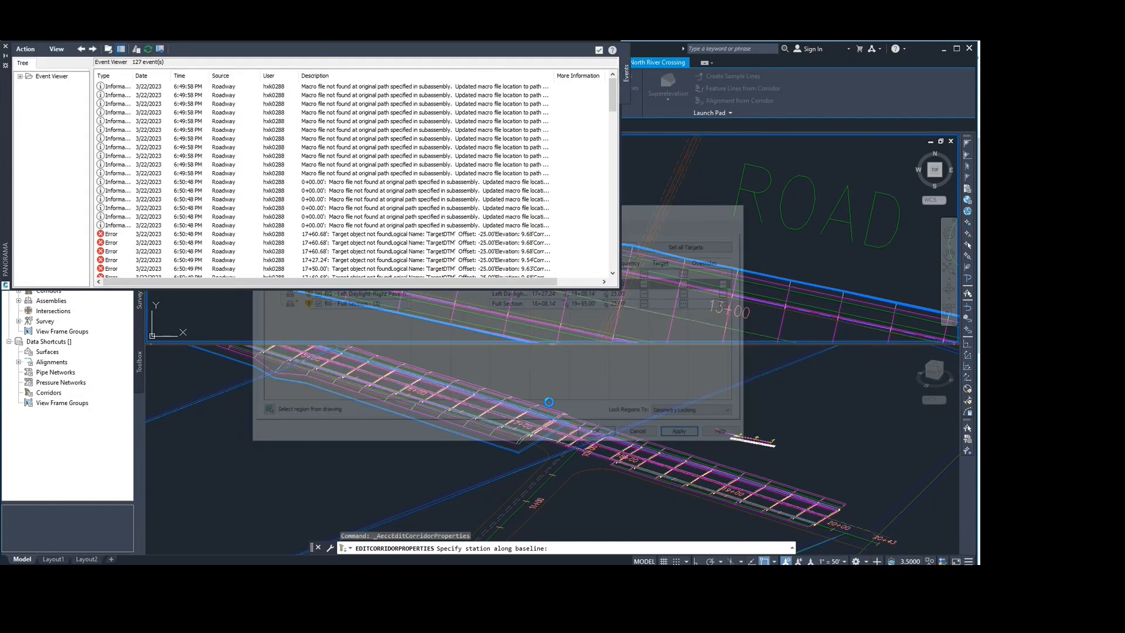
click(6, 46)
scroll(400, 217, down, 4)
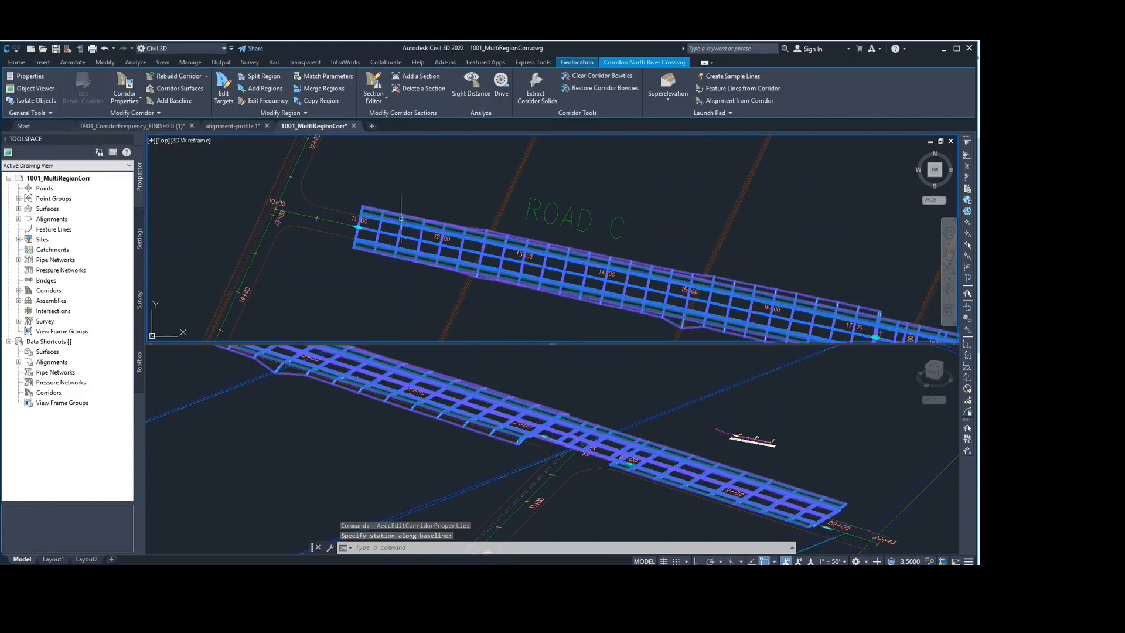
key(Escape)
Examine the full Road C corridor in plan and 3D, checking both trimmed ends and the regions around the Road B junction.
middle_drag(712, 329, 521, 271)
scroll(524, 251, down, 1)
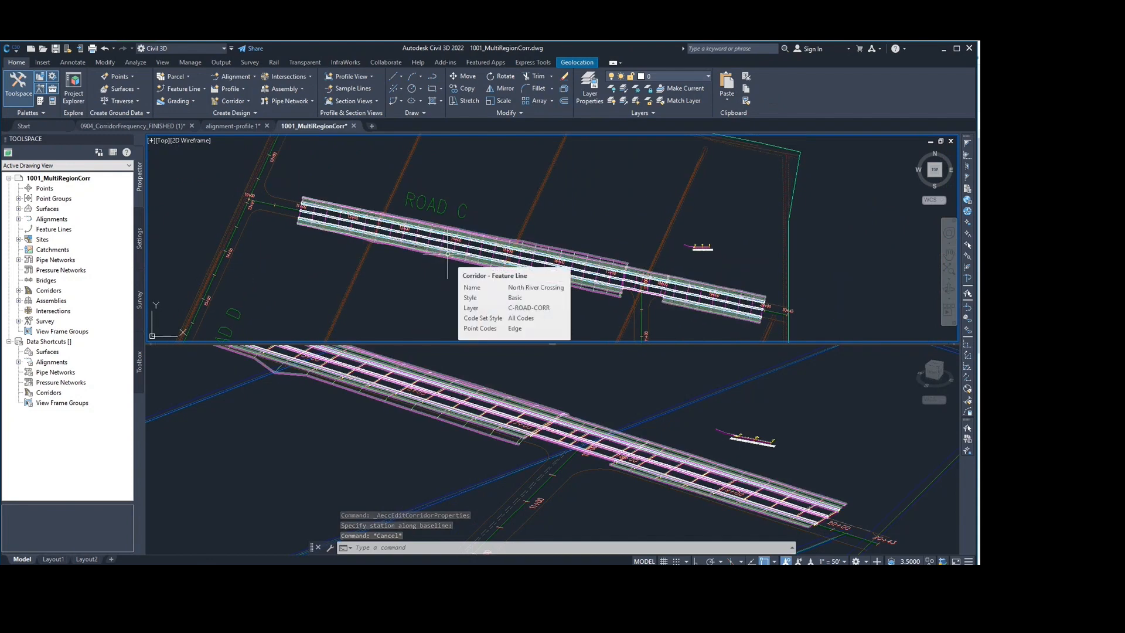
middle_drag(630, 317, 577, 292)
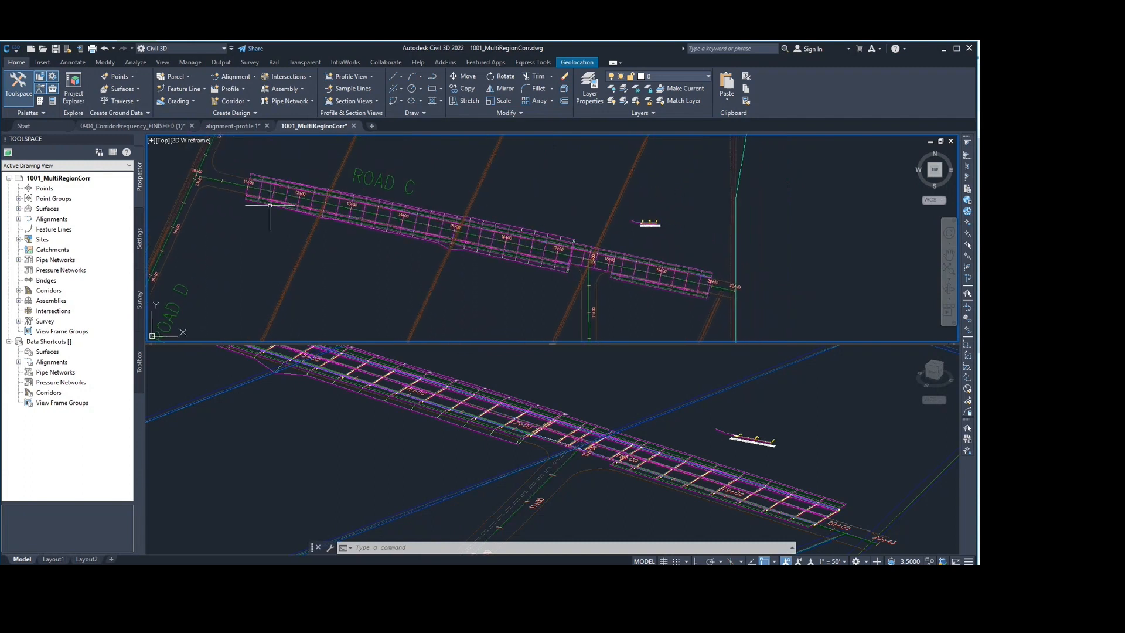
middle_drag(724, 285, 676, 249)
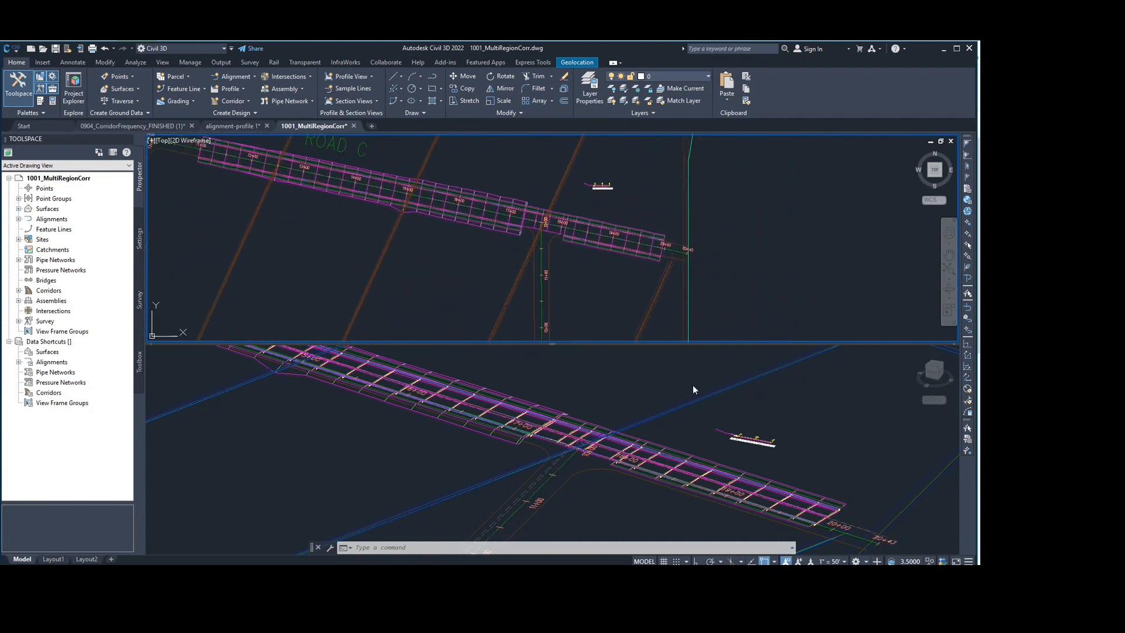
scroll(631, 400, down, 5)
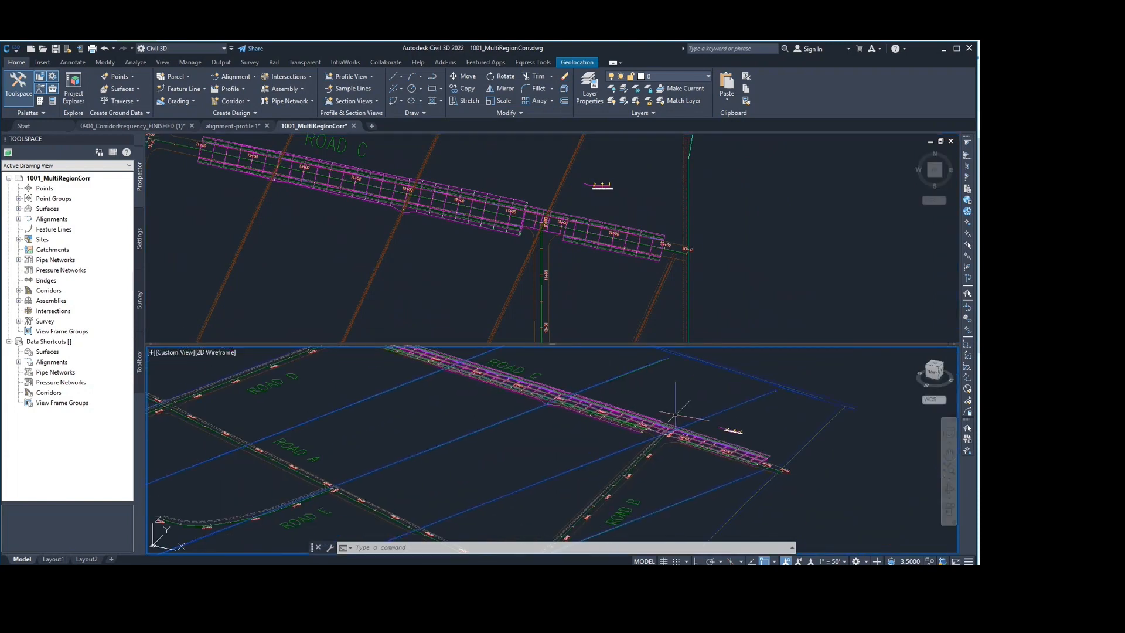
middle_drag(684, 404, 642, 414)
scroll(545, 405, up, 2)
middle_drag(545, 406, 477, 394)
click(544, 174)
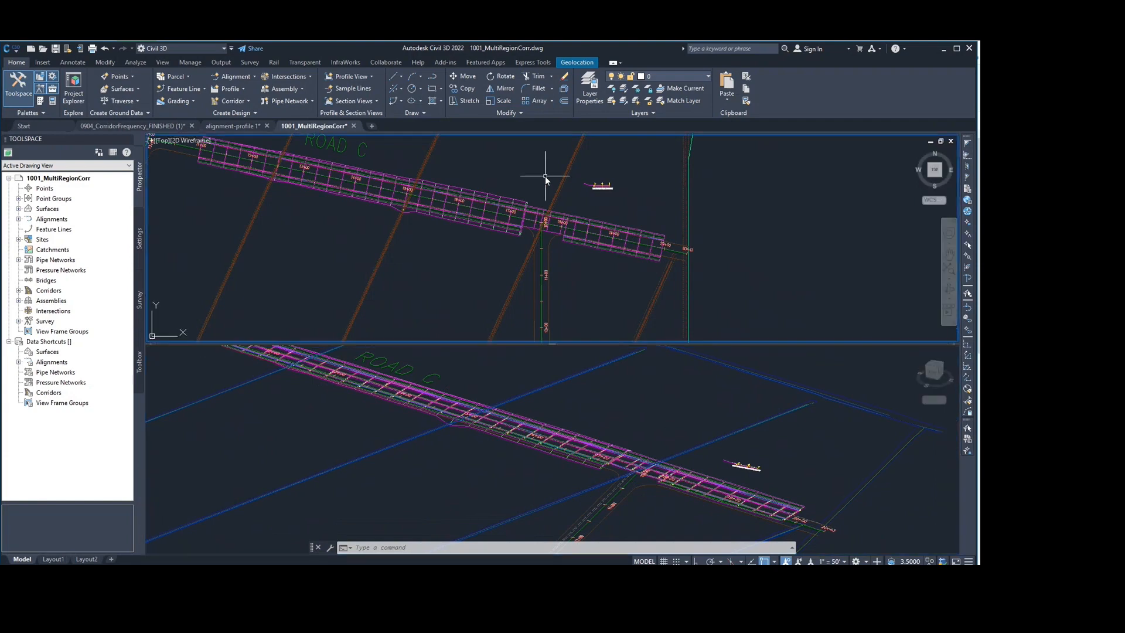
middle_drag(509, 185, 514, 204)
scroll(528, 206, up, 2)
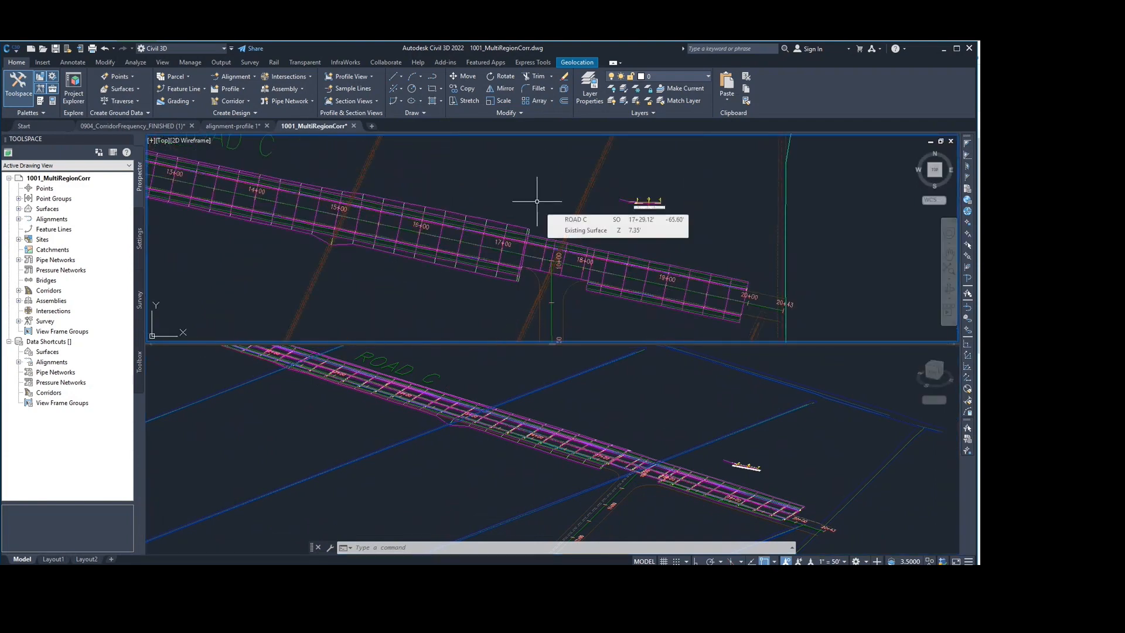
middle_drag(529, 227, 538, 189)
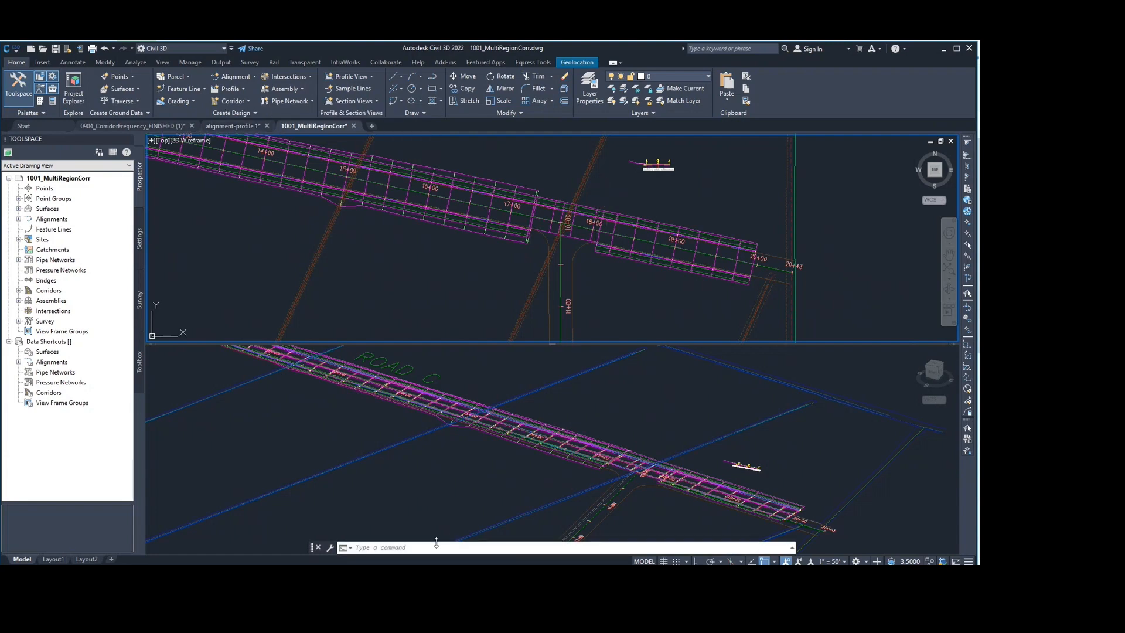
Switch to Microsoft Teams, showing the posts in the General channel of the CE-3253-Spring2023 team.
key(alt+Tab)
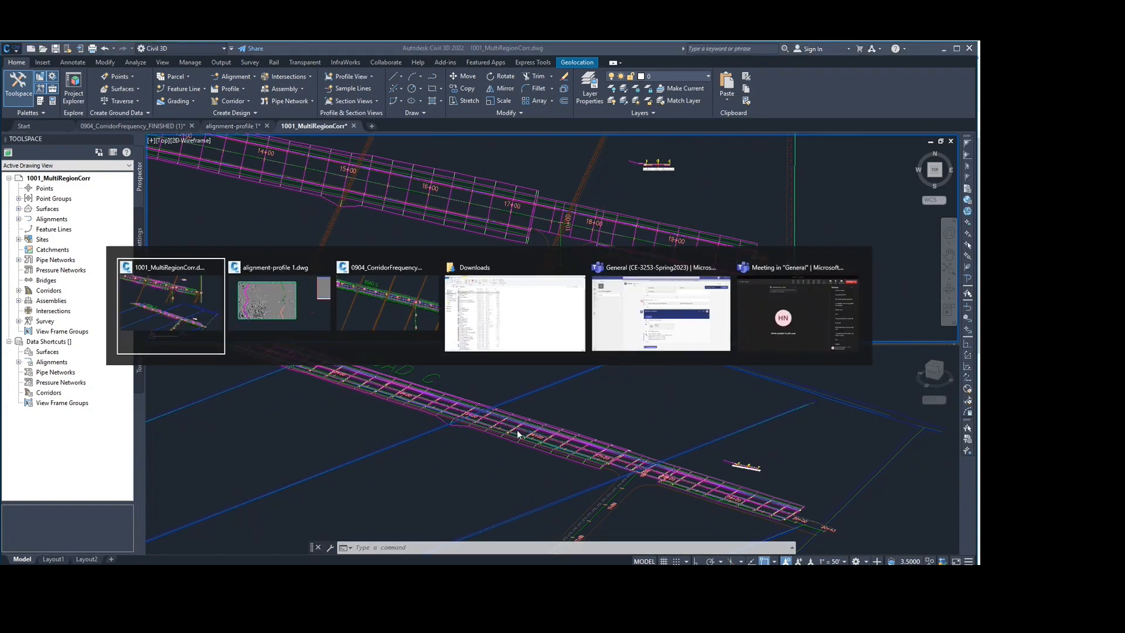
key(alt+Tab)
key(alt+Tab)
key(alt+Tab)
key(alt+Tab)
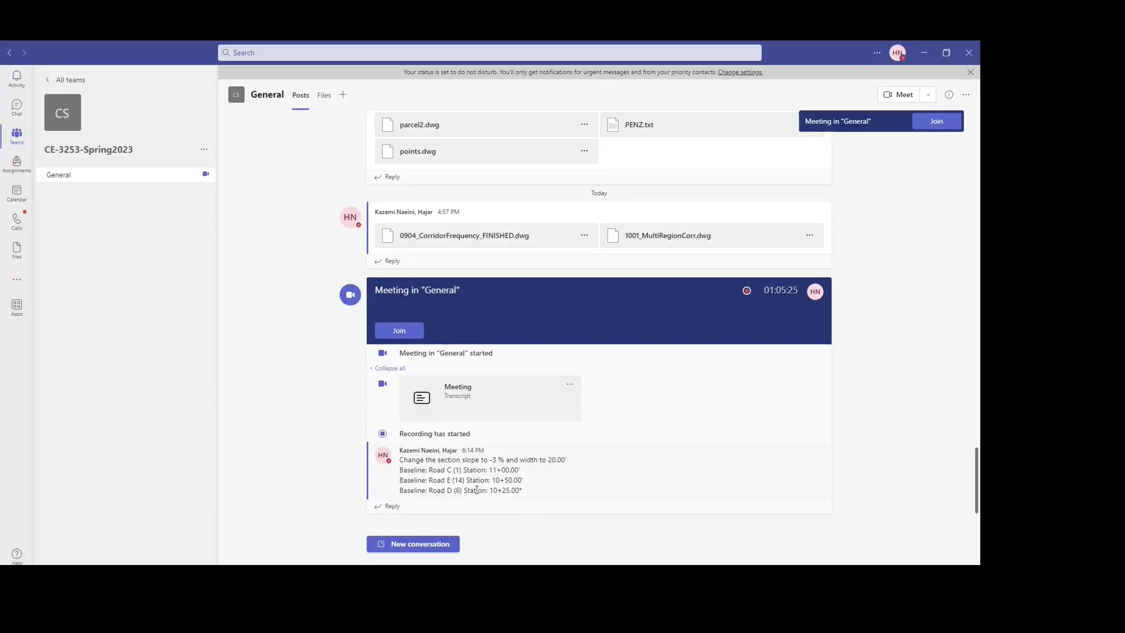